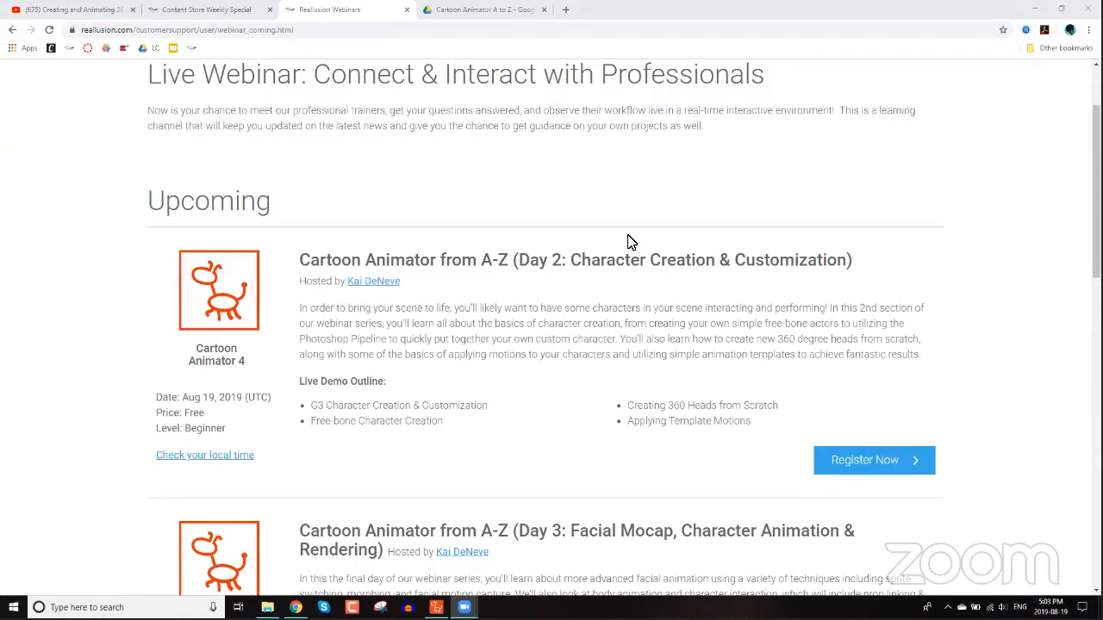
Browse the webinar Archive page and the Upcoming Cartoon Animator A-Z webinar listings.
scroll(629, 242, up, 2)
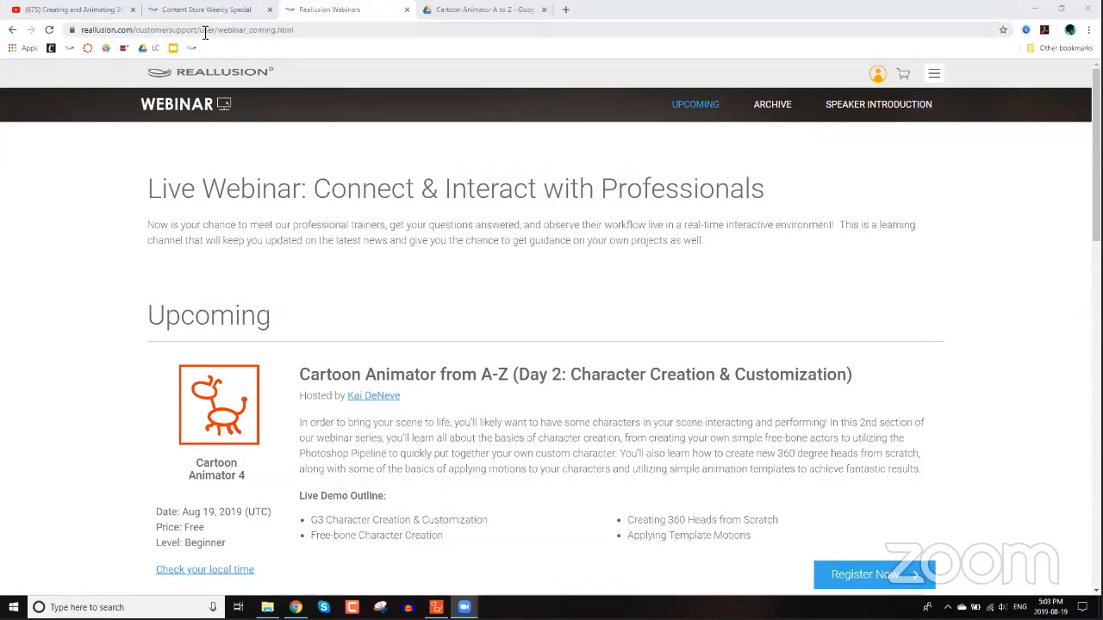
click(755, 105)
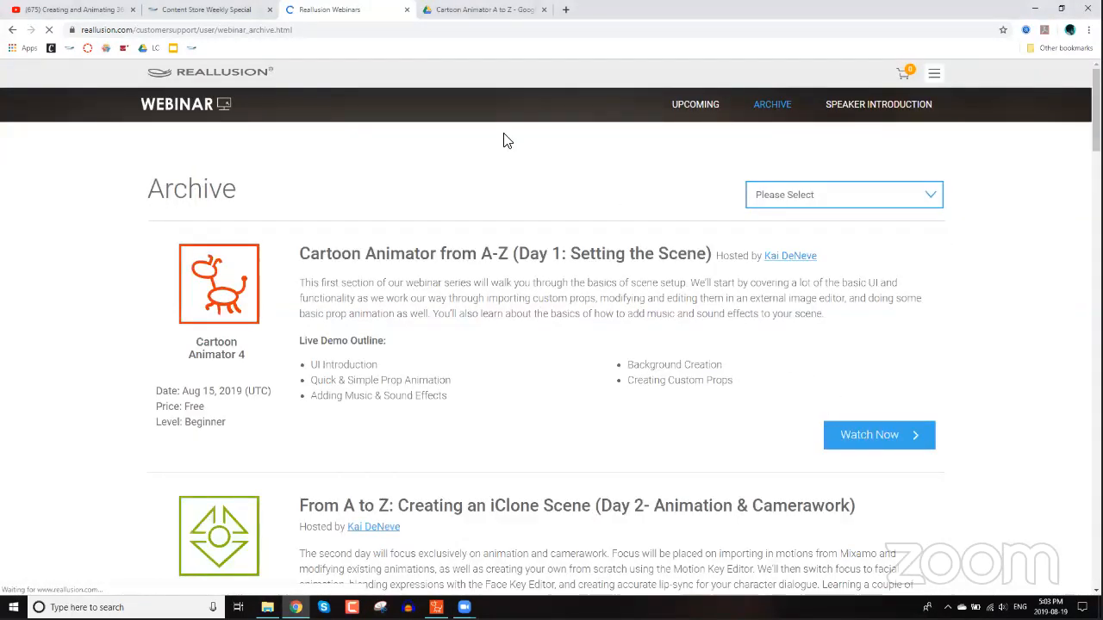
click(337, 29)
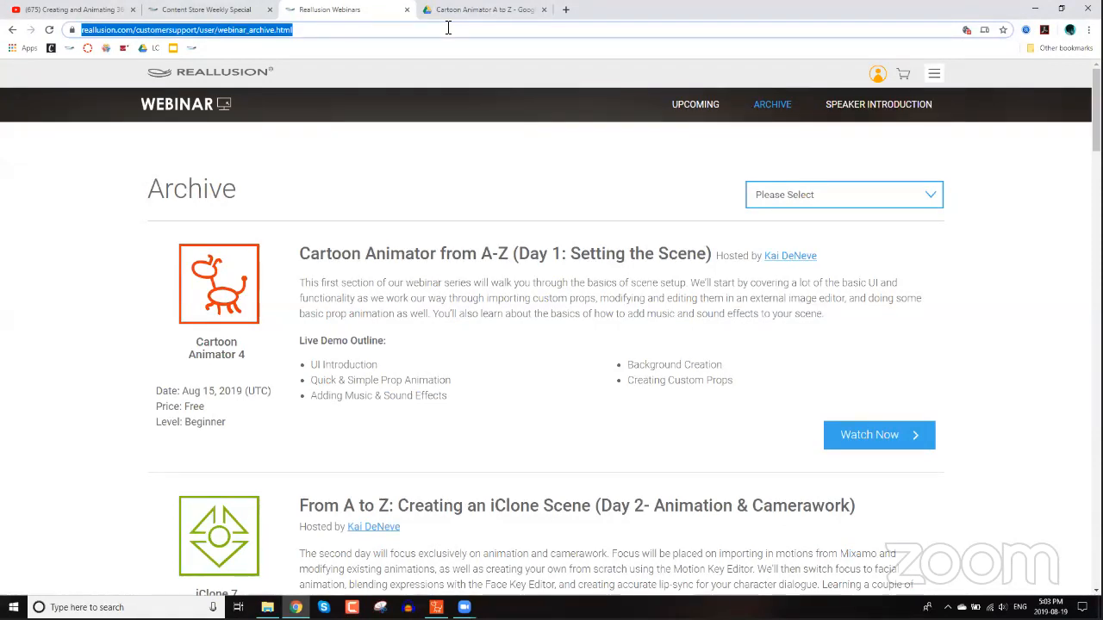
click(481, 22)
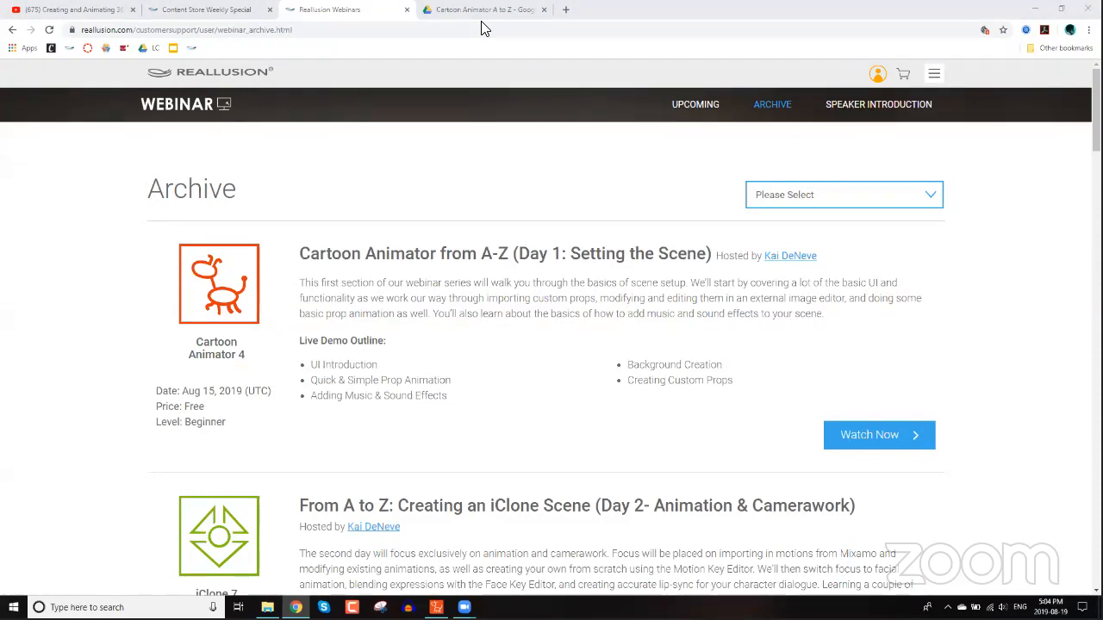
click(414, 304)
click(12, 30)
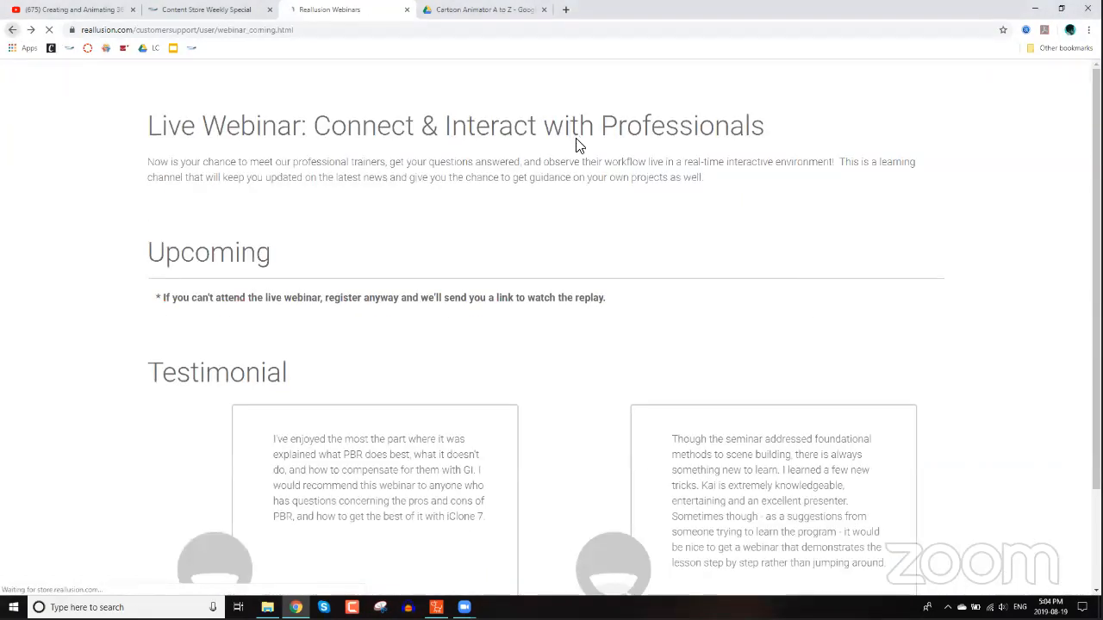
scroll(543, 224, down, 3)
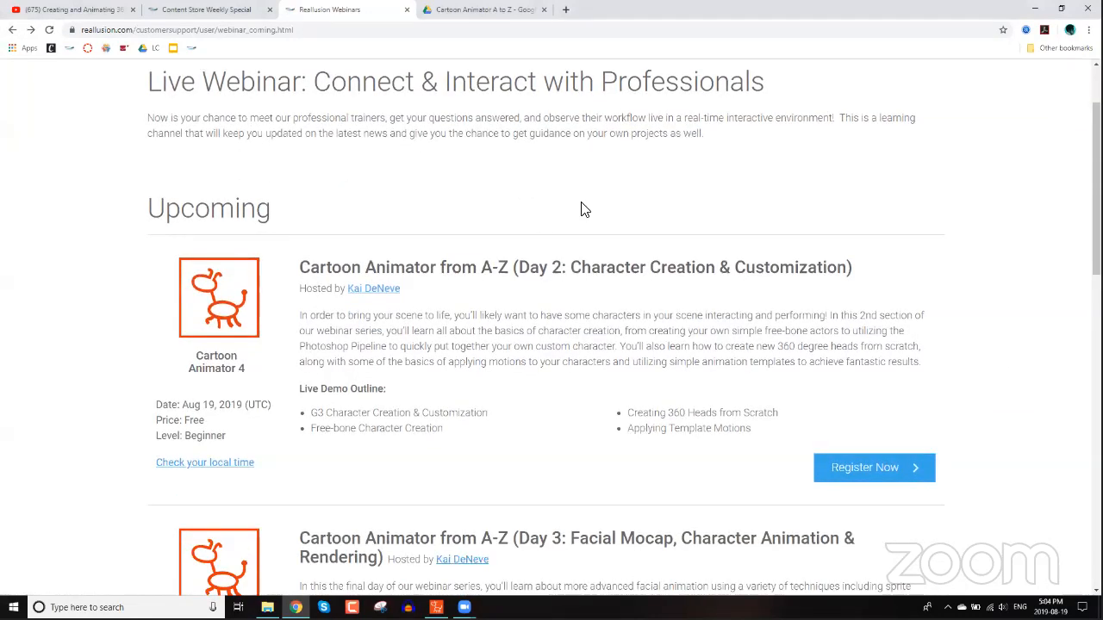
scroll(517, 233, down, 3)
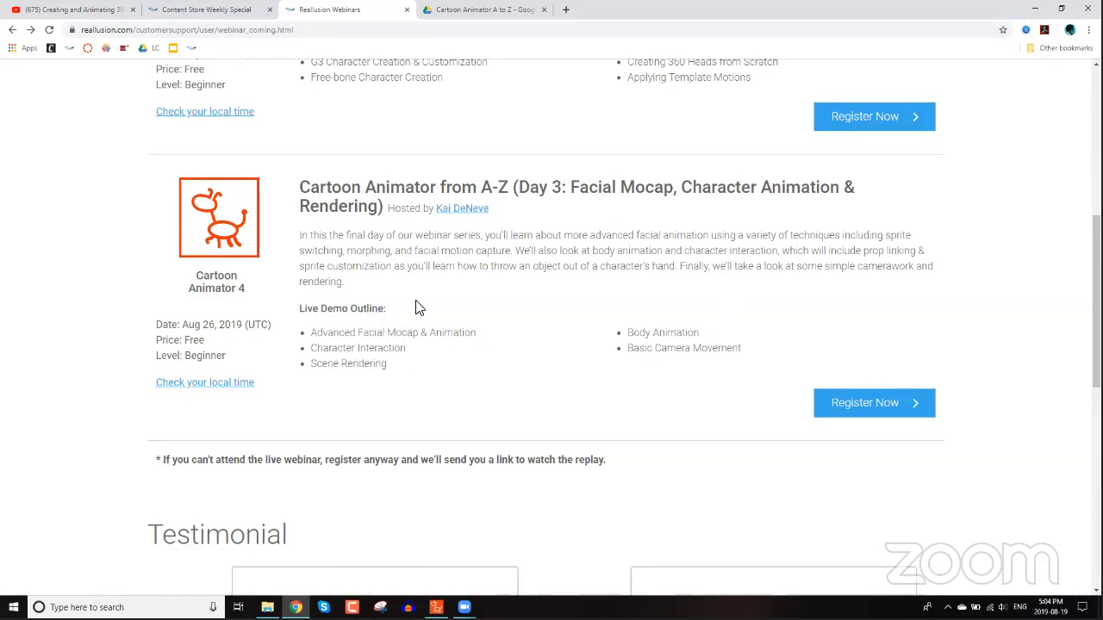
scroll(417, 309, up, 2)
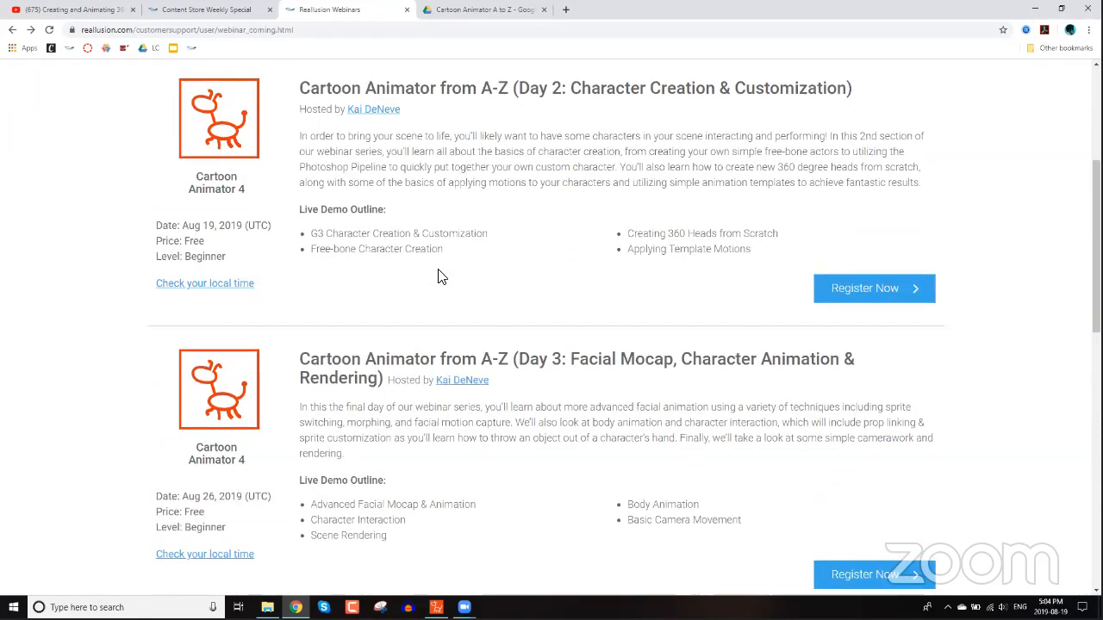
scroll(440, 276, up, 1)
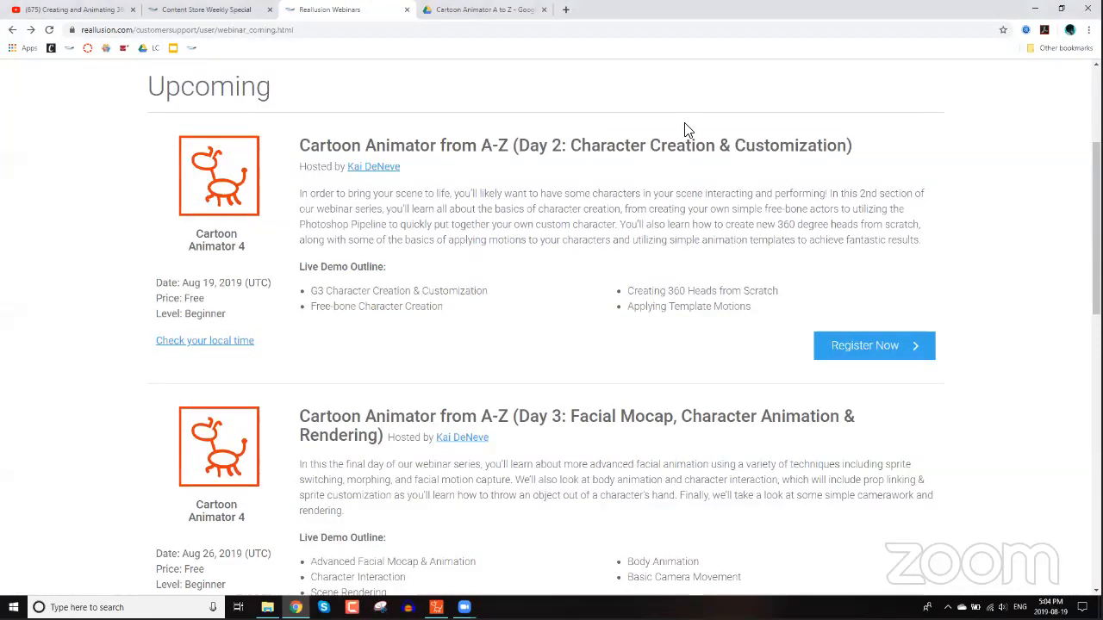
Play the Final video from the CA4 A to Z folder full screen, then close the player.
key(alt+Tab)
double_click(552, 297)
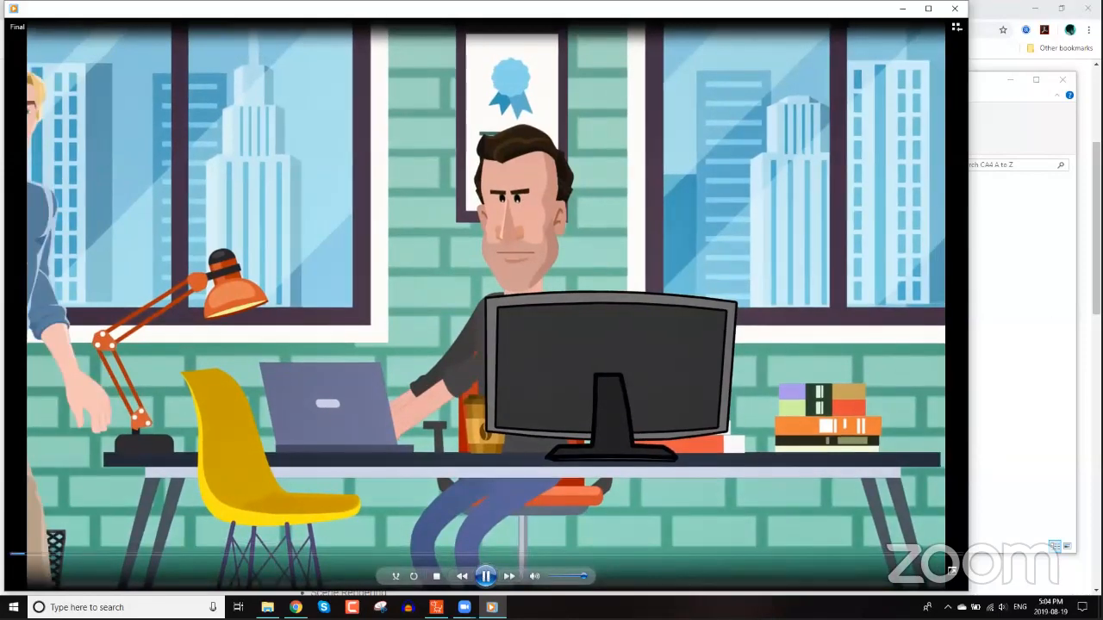
click(952, 571)
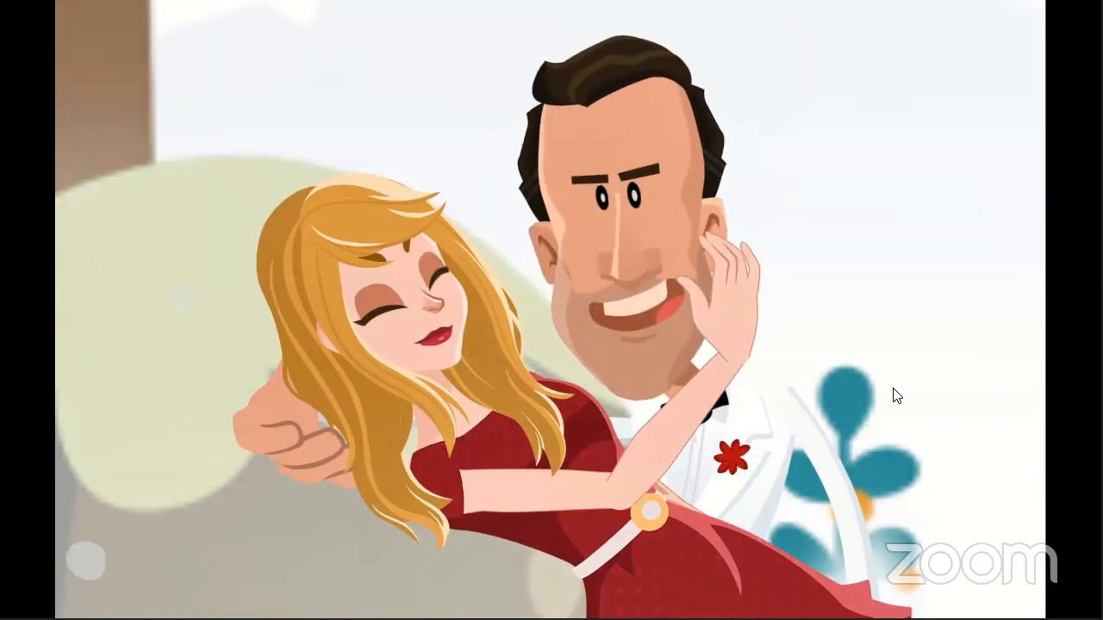
mouse_move(902, 335)
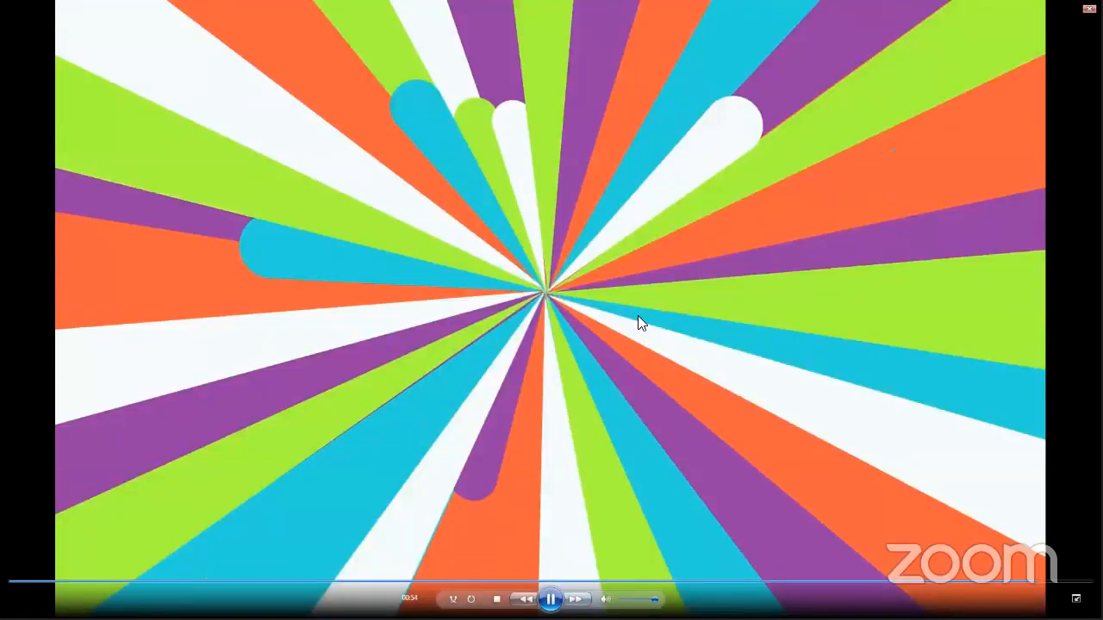
key(alt+F4)
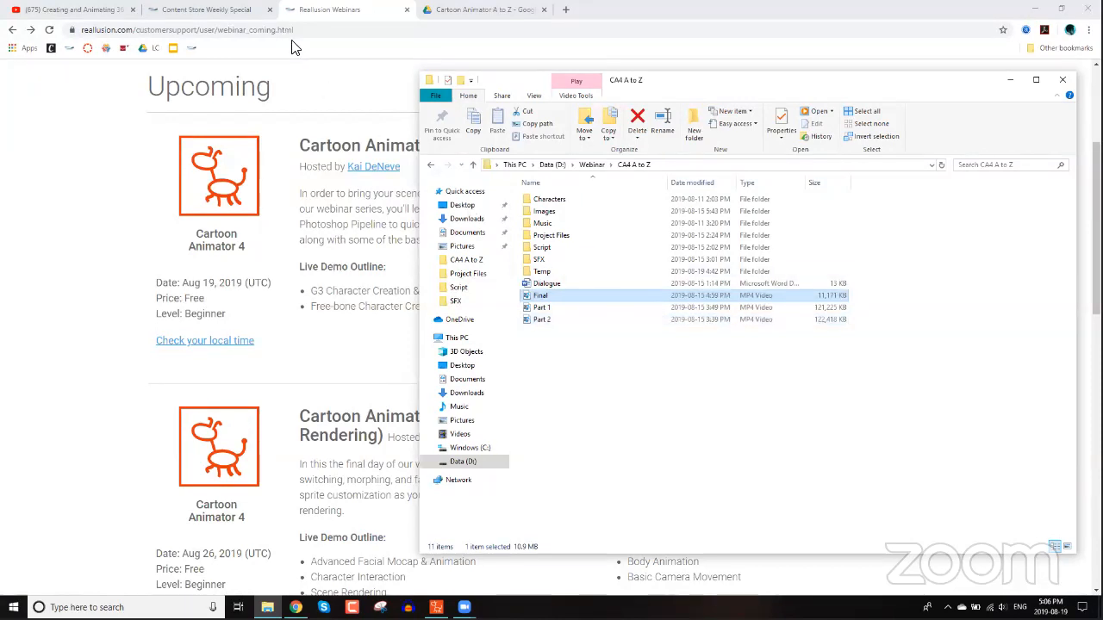
Copy the web address of the Content Store Weekly Special page.
click(231, 10)
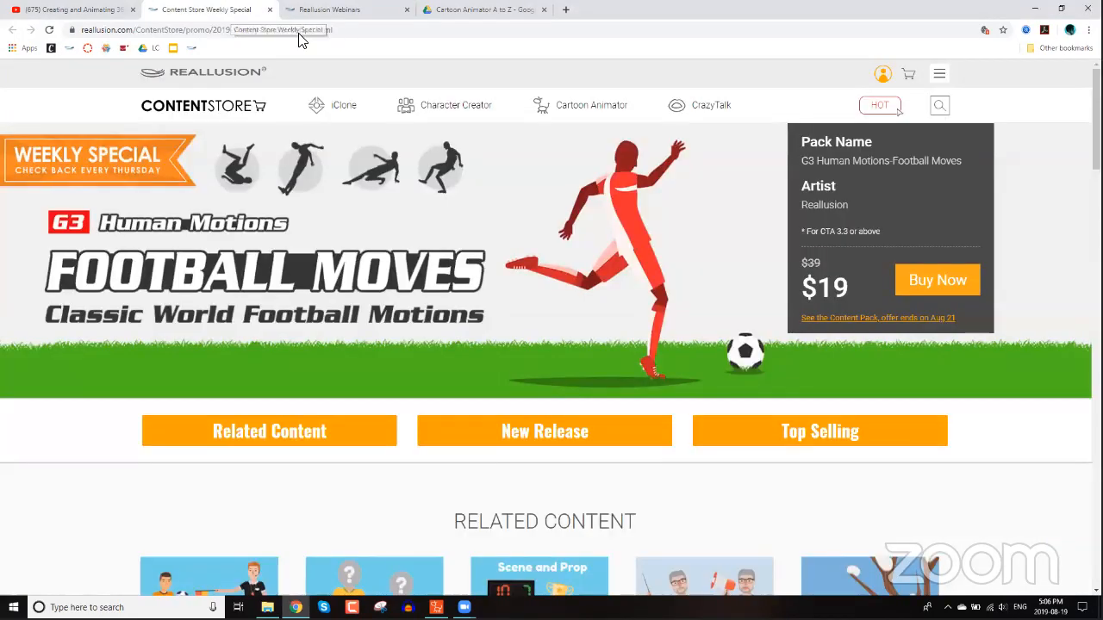
click(300, 34)
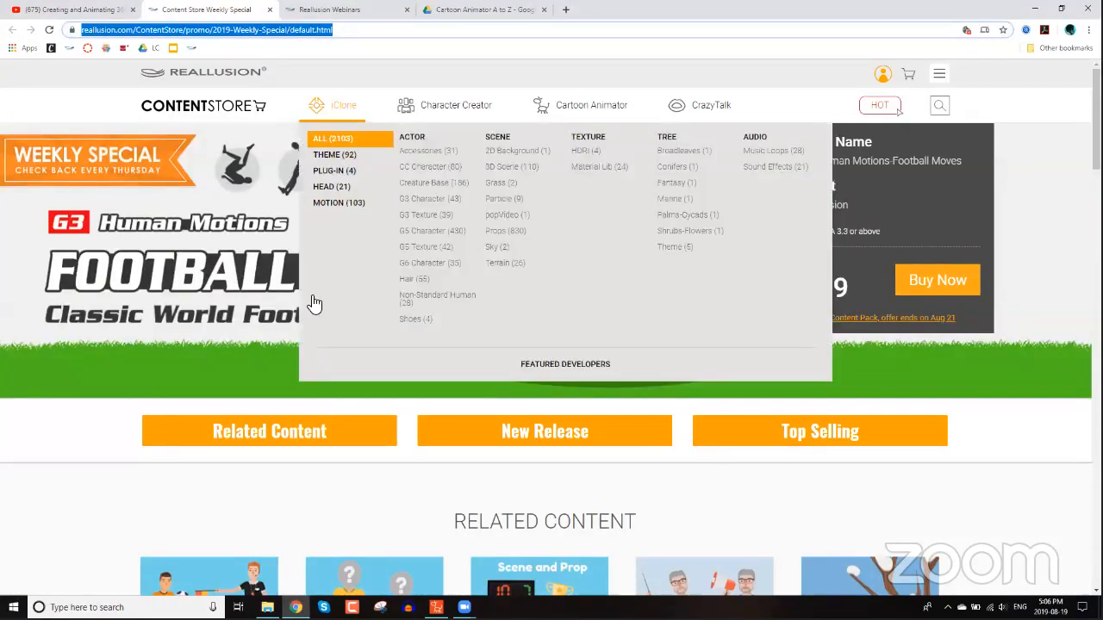
right_click(238, 31)
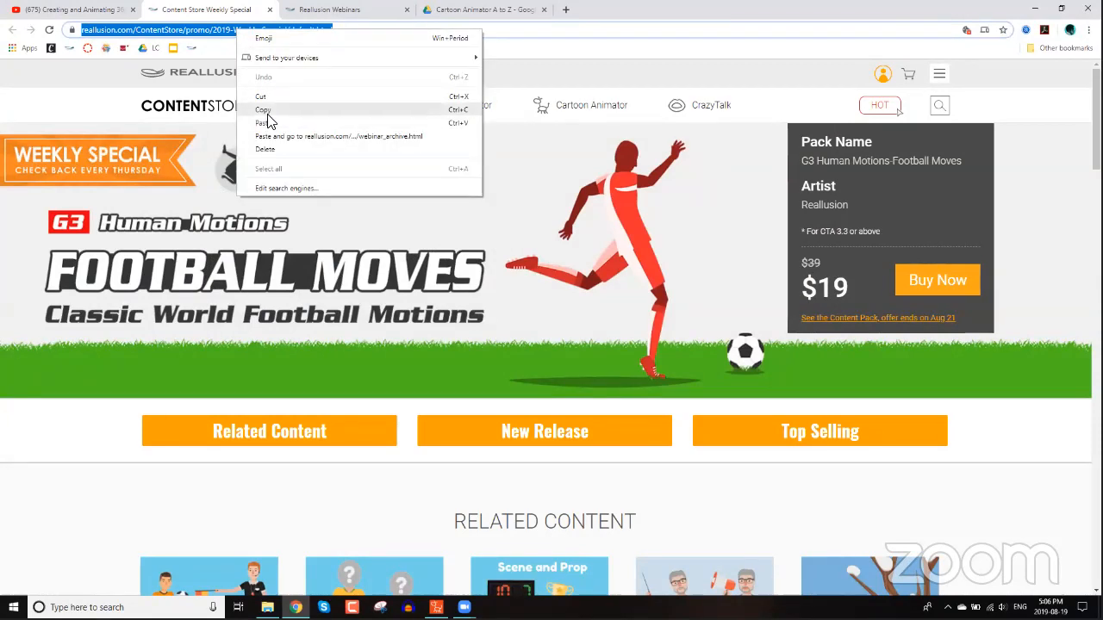
click(267, 112)
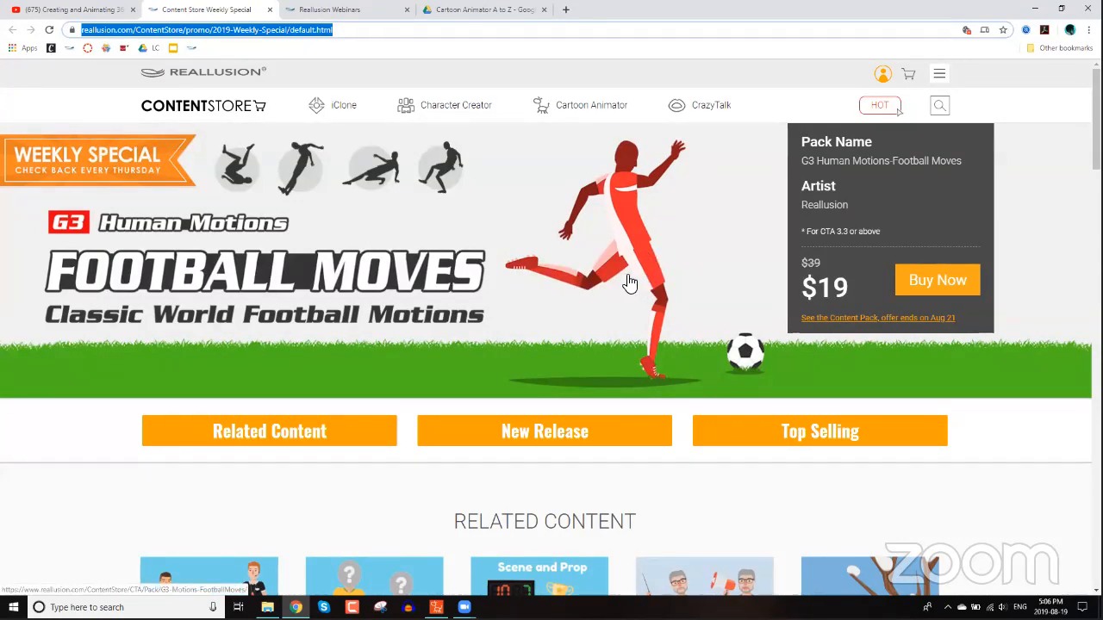
Close the Content Store Weekly Special tab.
scroll(642, 284, down, 2)
scroll(737, 162, down, 1)
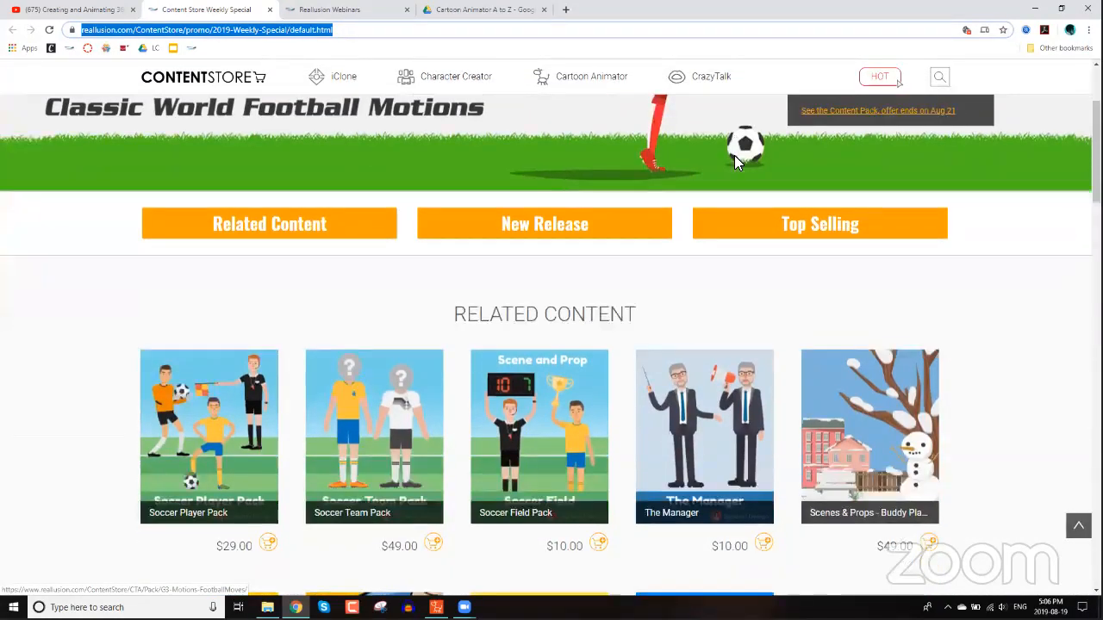
click(798, 57)
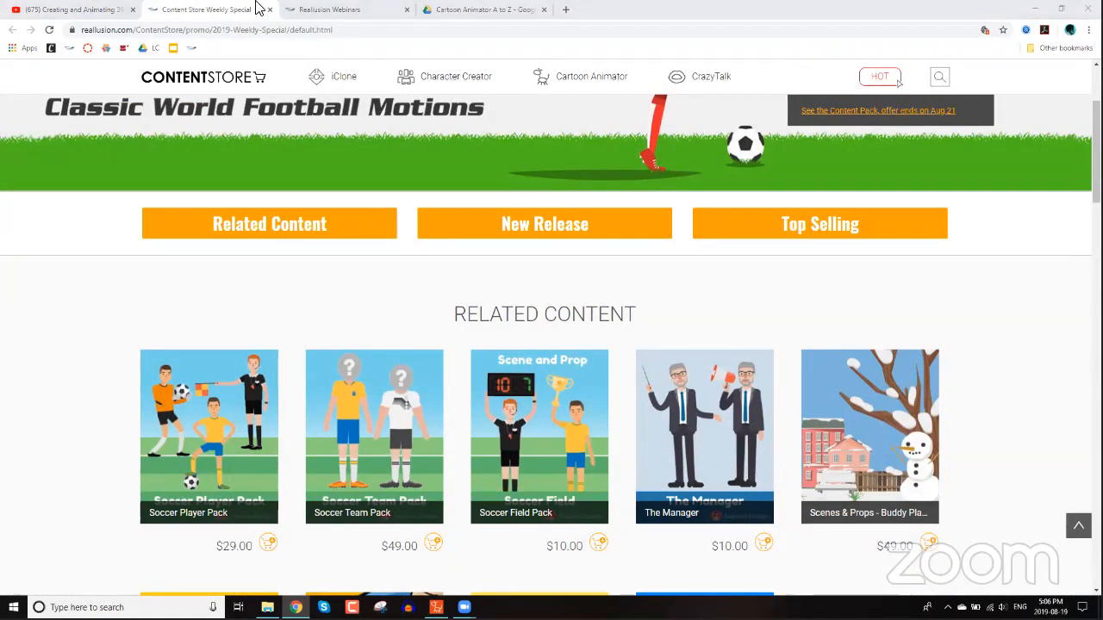
click(252, 10)
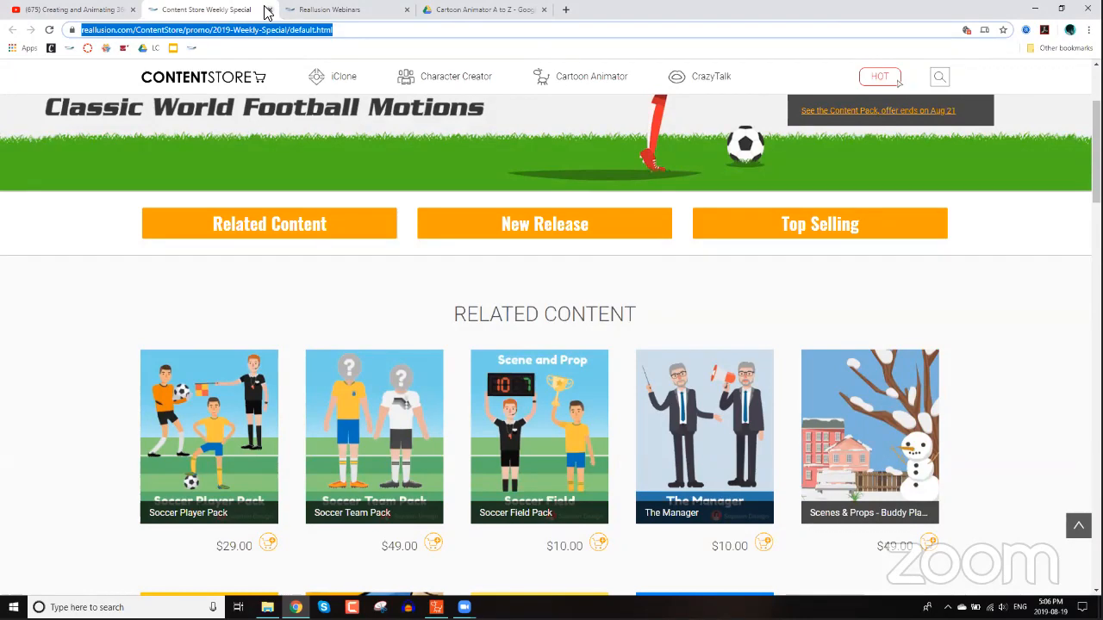
click(267, 10)
Copy the share link of the 360 Heads with Facial Mocap YouTube webinar video.
click(89, 12)
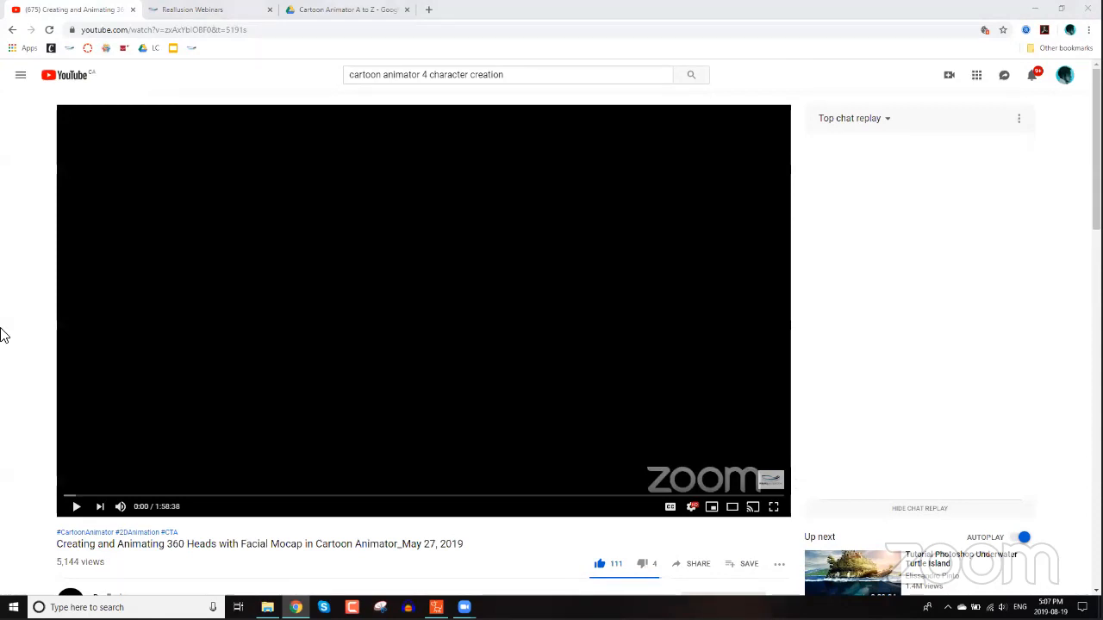
scroll(30, 328, down, 3)
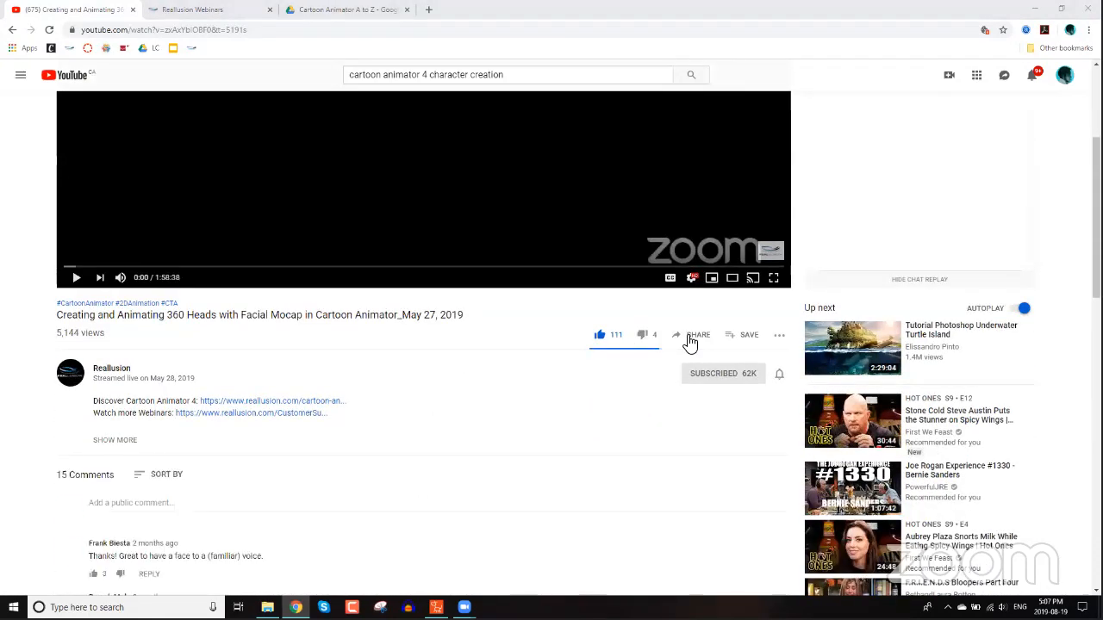
click(691, 337)
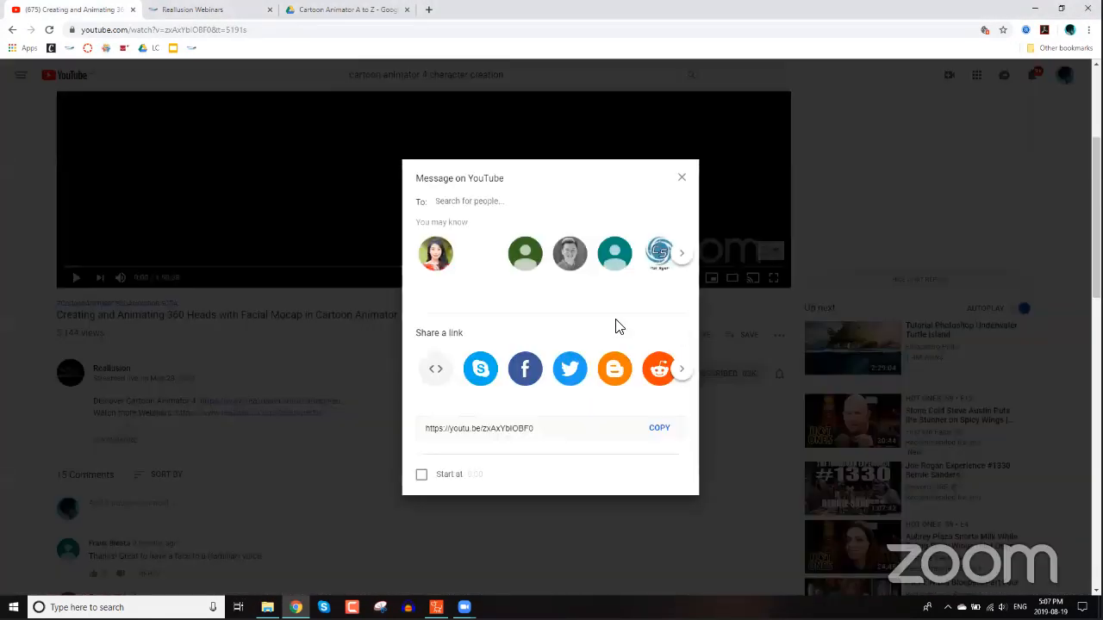
click(660, 429)
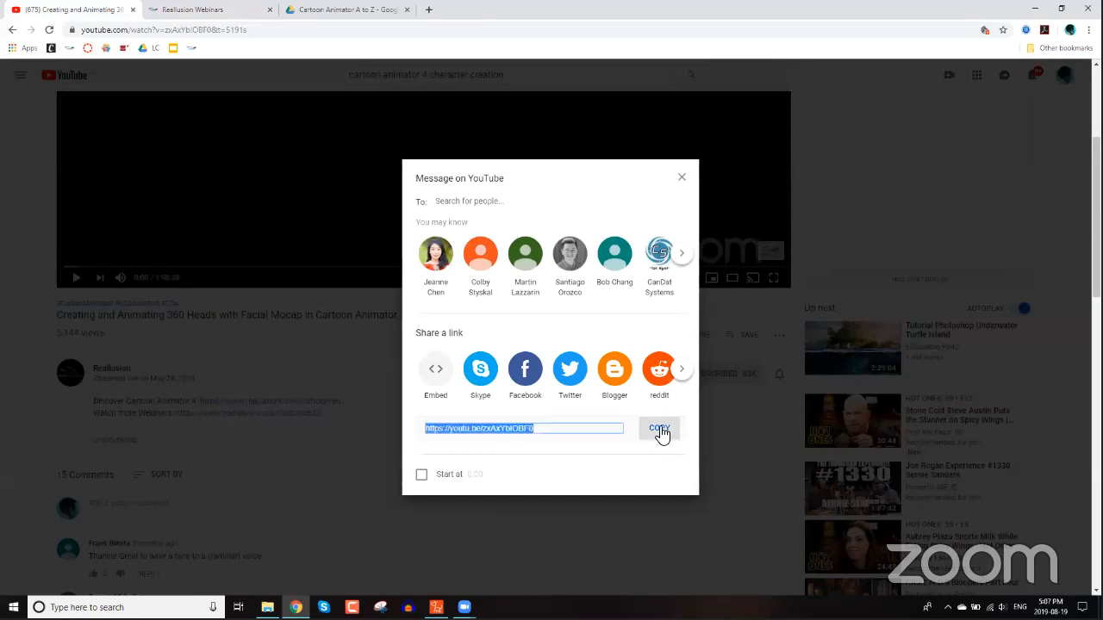
click(682, 178)
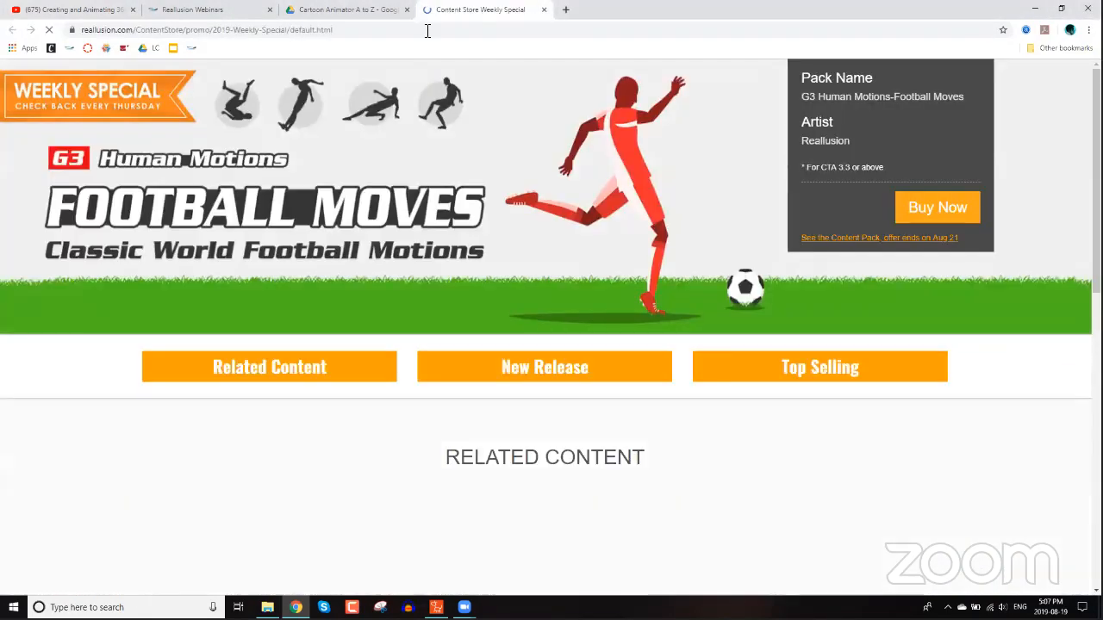
Reopen the Content Store Weekly Special page in a new tab, then close that tab.
click(428, 31)
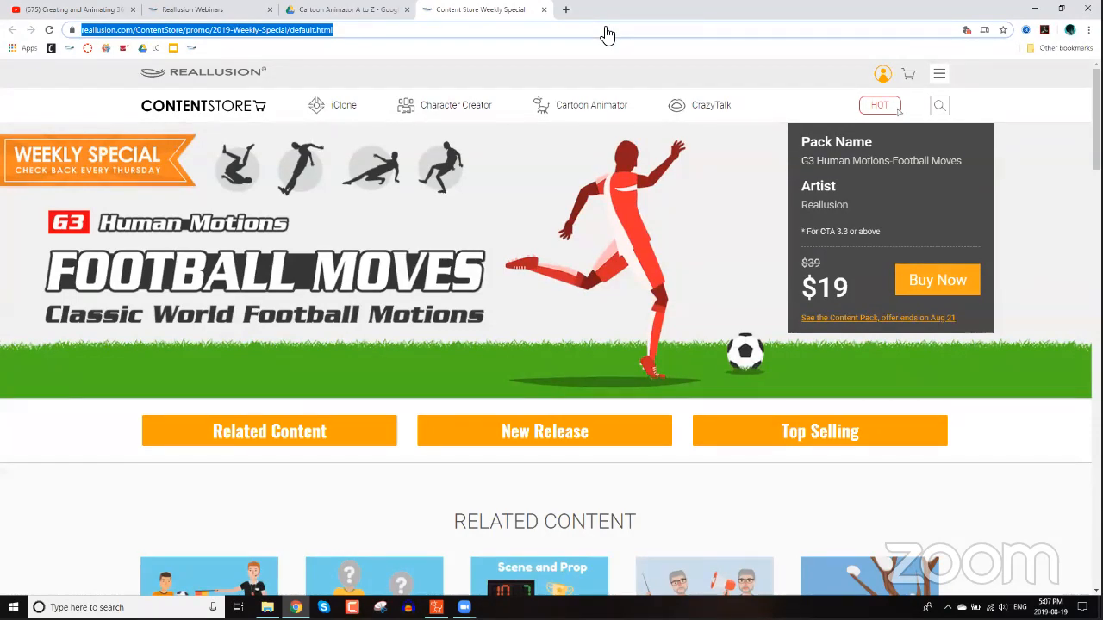
click(856, 69)
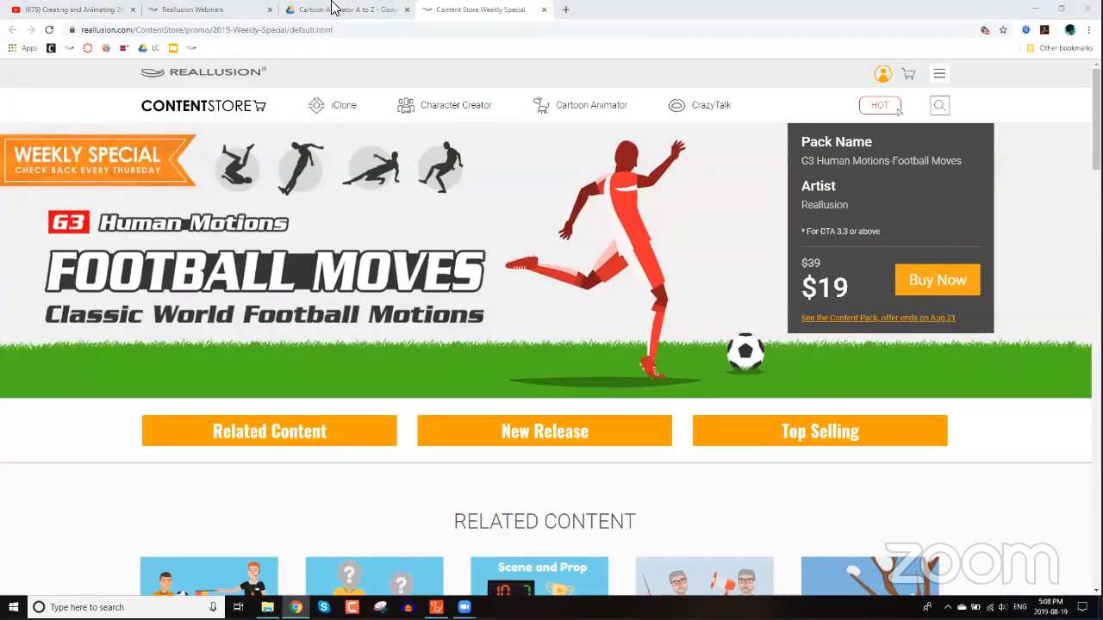
click(480, 6)
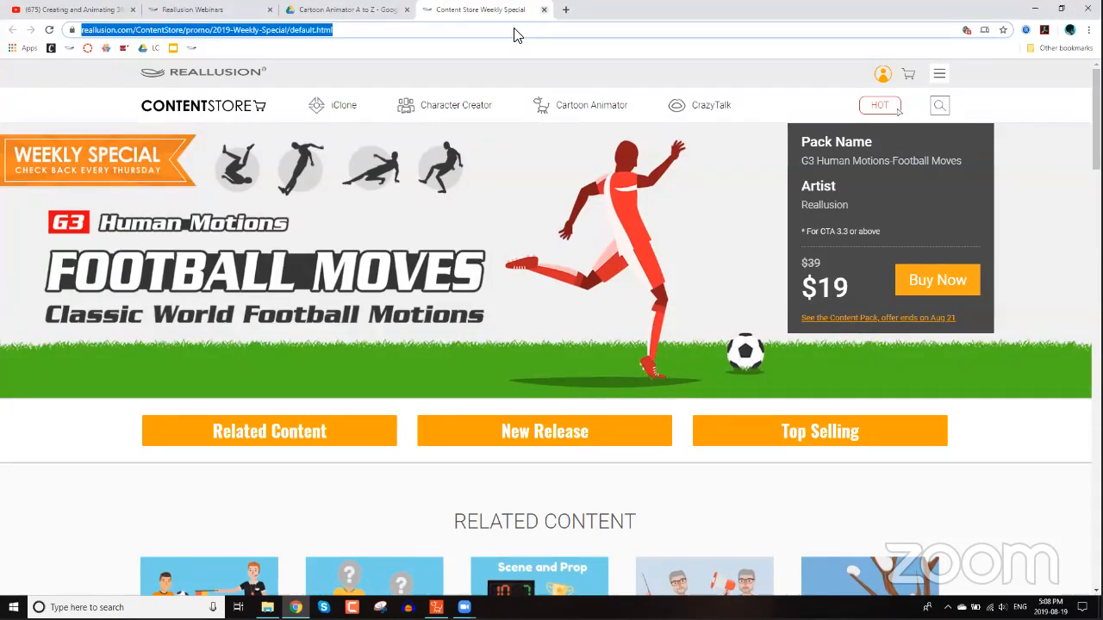
key(ctrl+w)
Play the Part 2 video from the CA4 A to Z folder, then close the player.
click(436, 607)
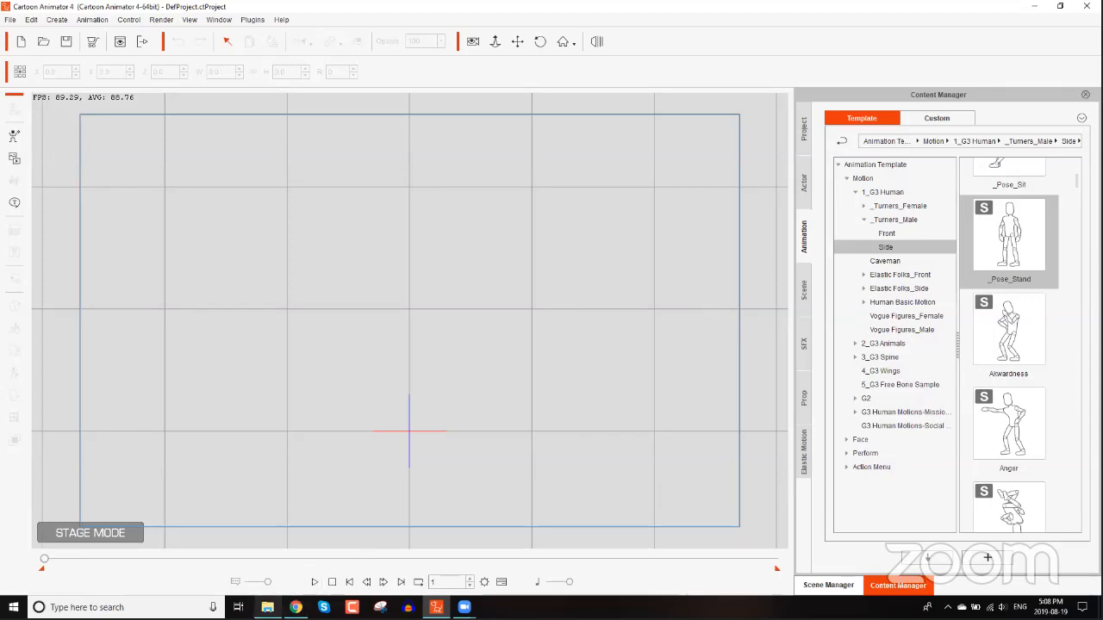
click(267, 607)
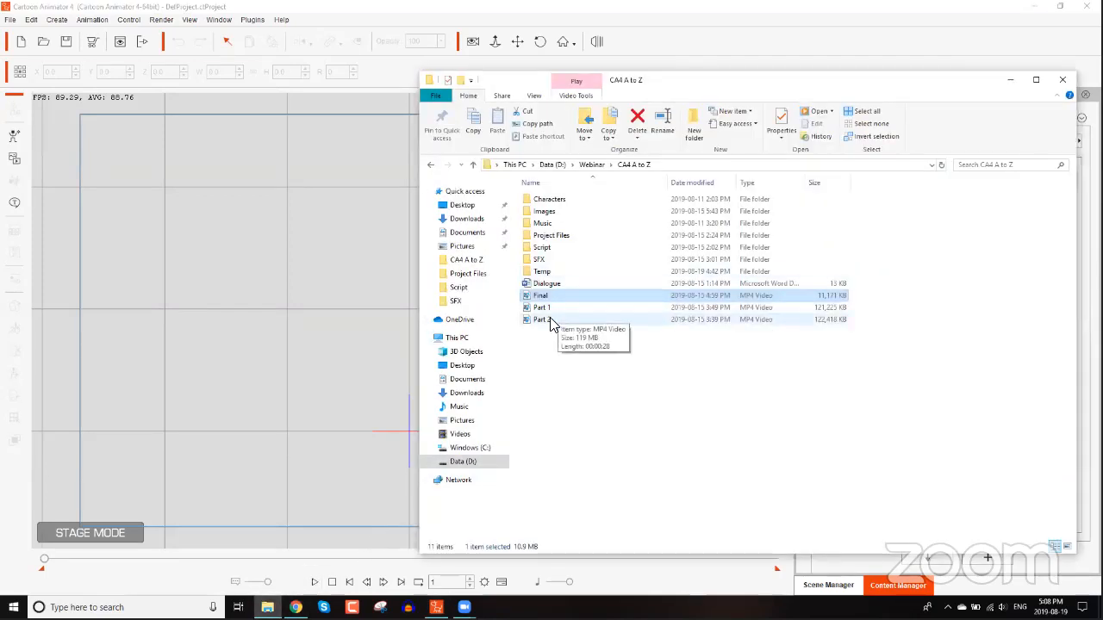
double_click(543, 320)
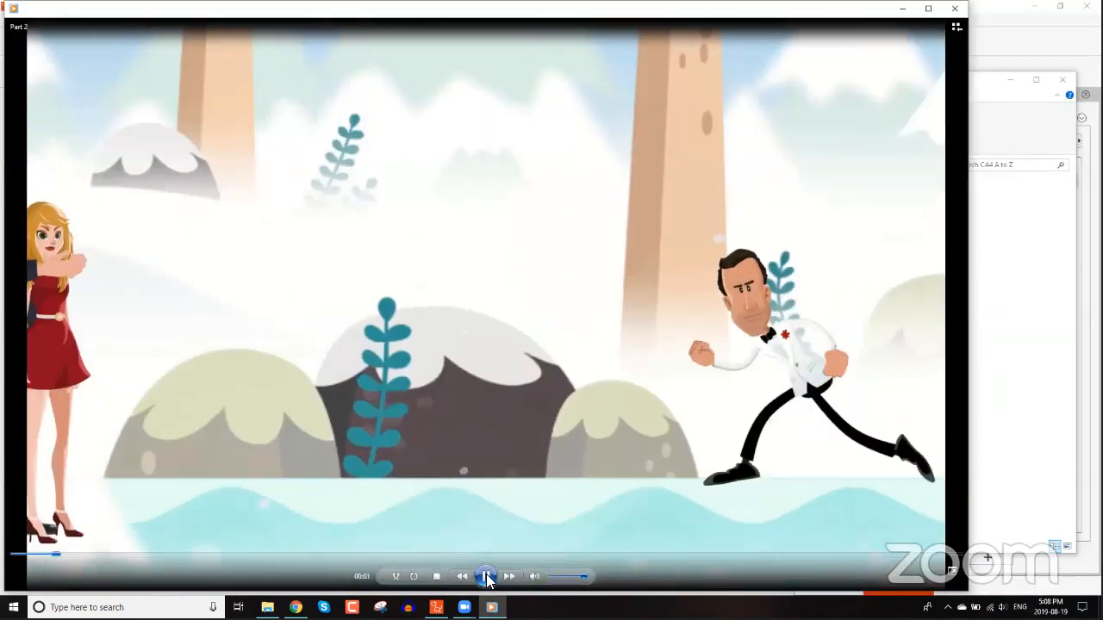
click(487, 578)
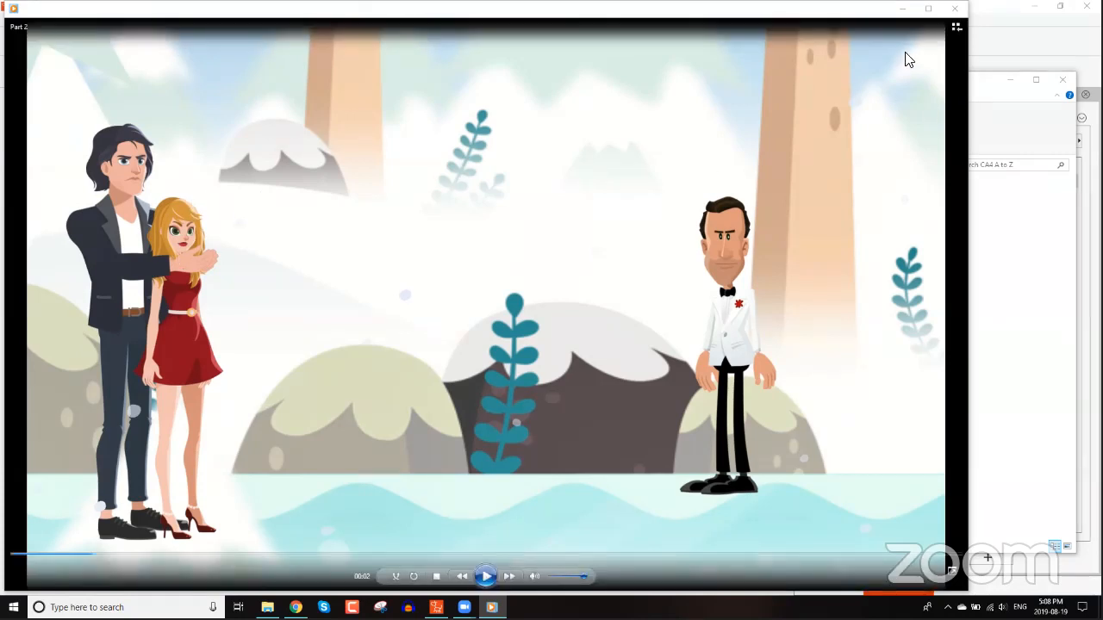
click(962, 10)
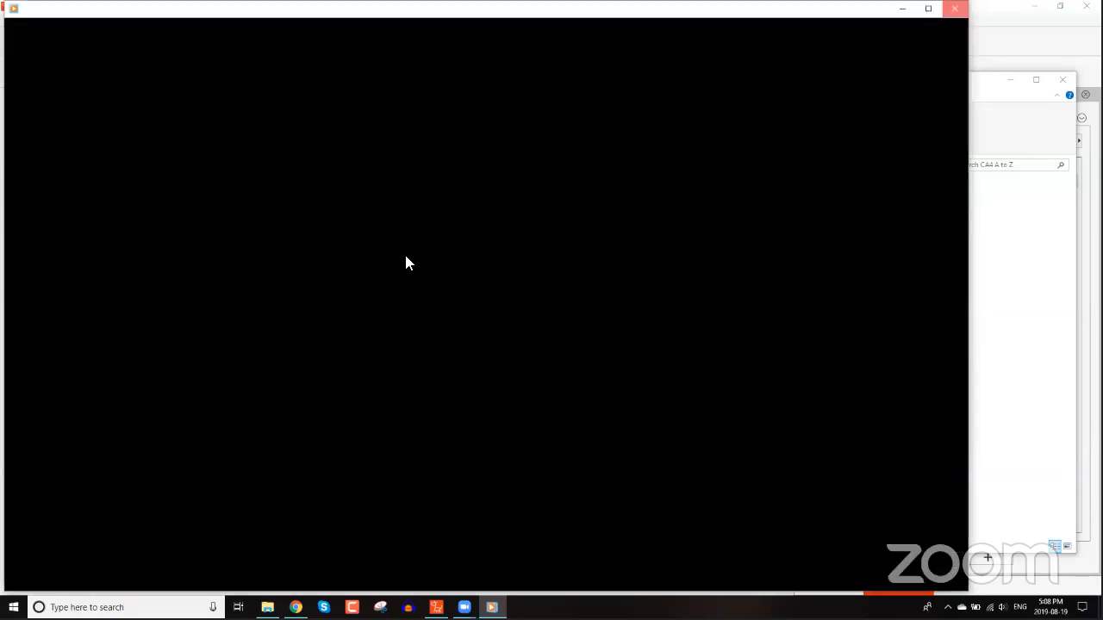
Show the Actor templates in Cartoon Animator's Content Manager.
click(343, 143)
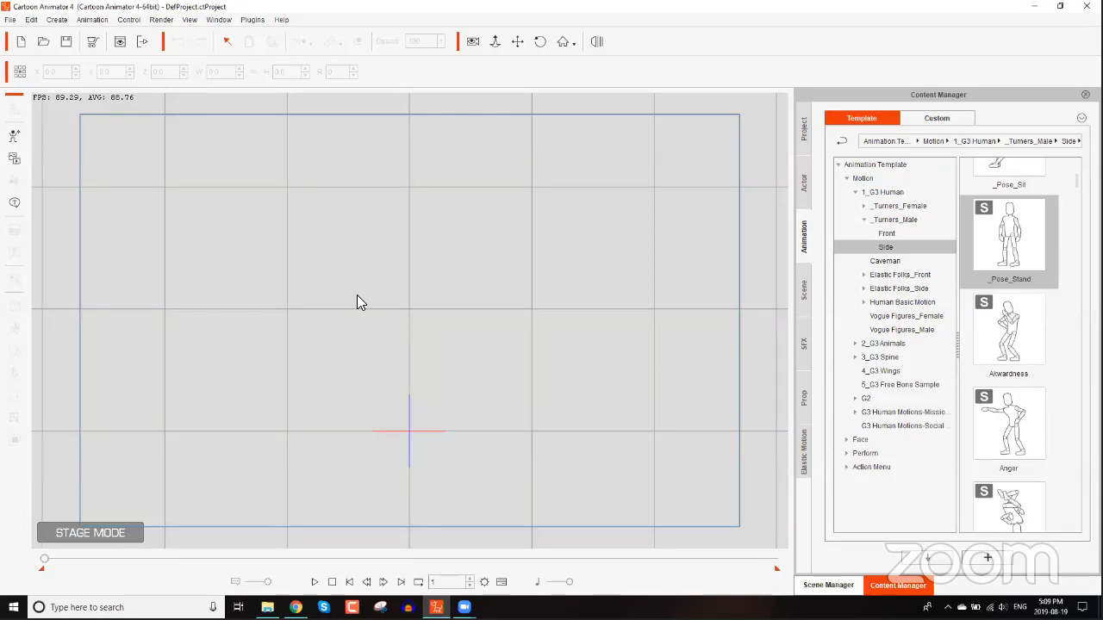
click(805, 179)
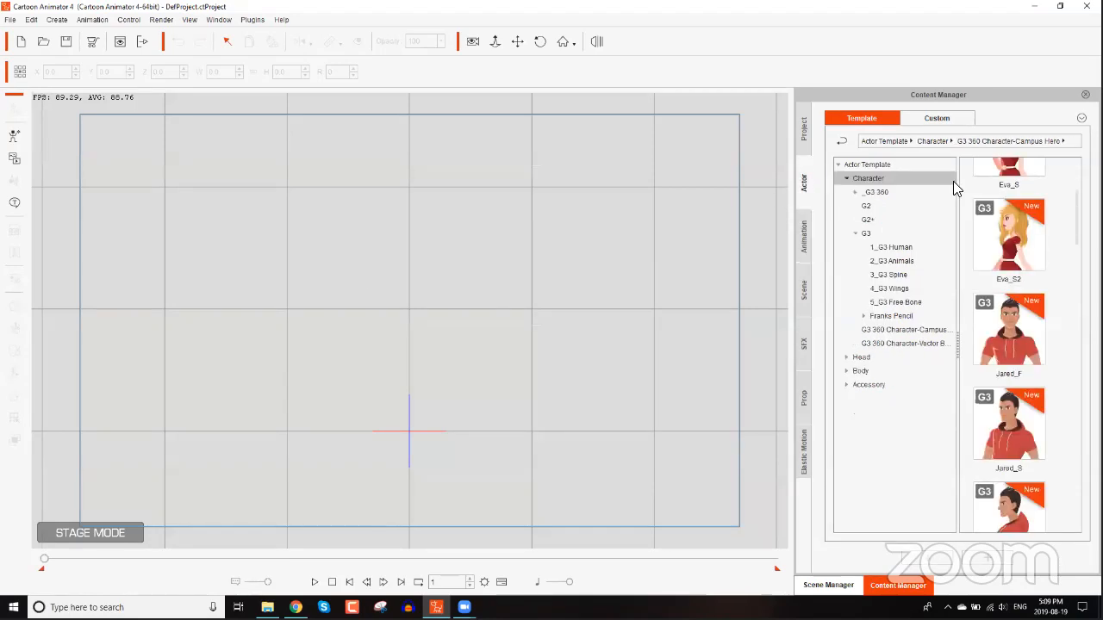
Add the Eva_S character from the G3 360 Character-Campus Hero templates to the stage.
drag(1076, 233, 1076, 205)
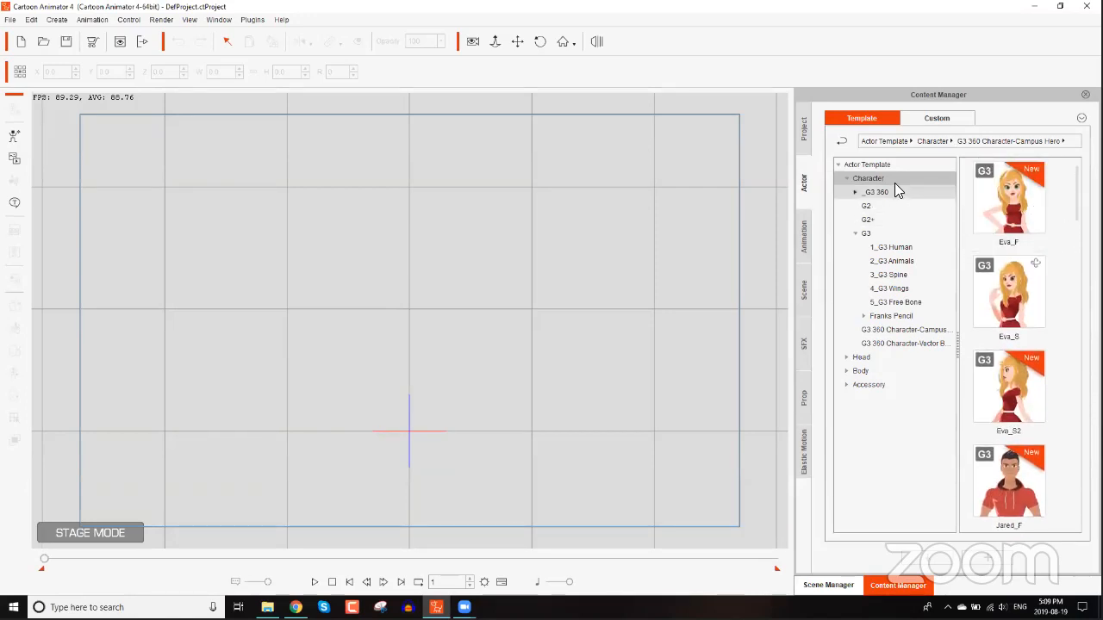
click(915, 331)
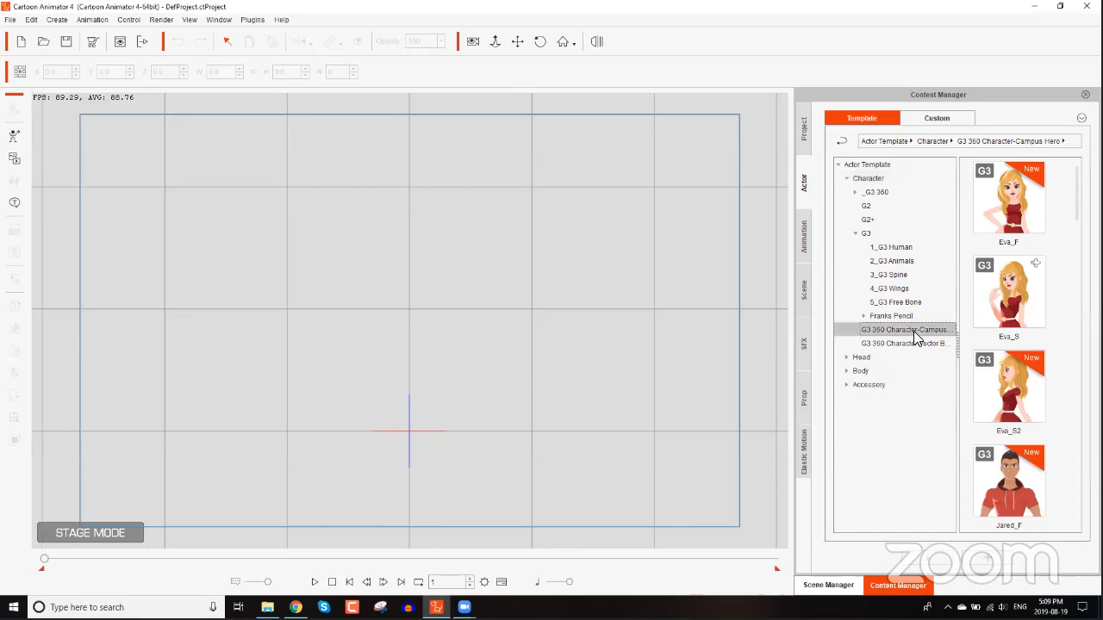
double_click(1015, 296)
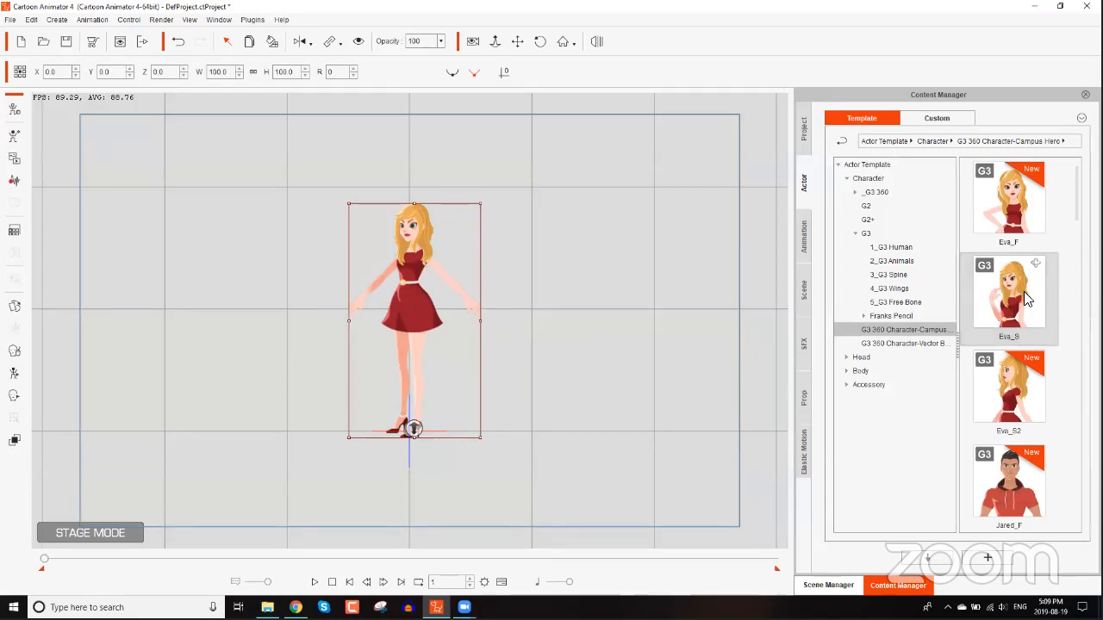
Add the Leon_S character to the stage and move him close beside Eva.
mouse_move(1077, 194)
mouse_down()
mouse_move(1078, 440)
mouse_move(1078, 405)
mouse_move(1078, 418)
mouse_up()
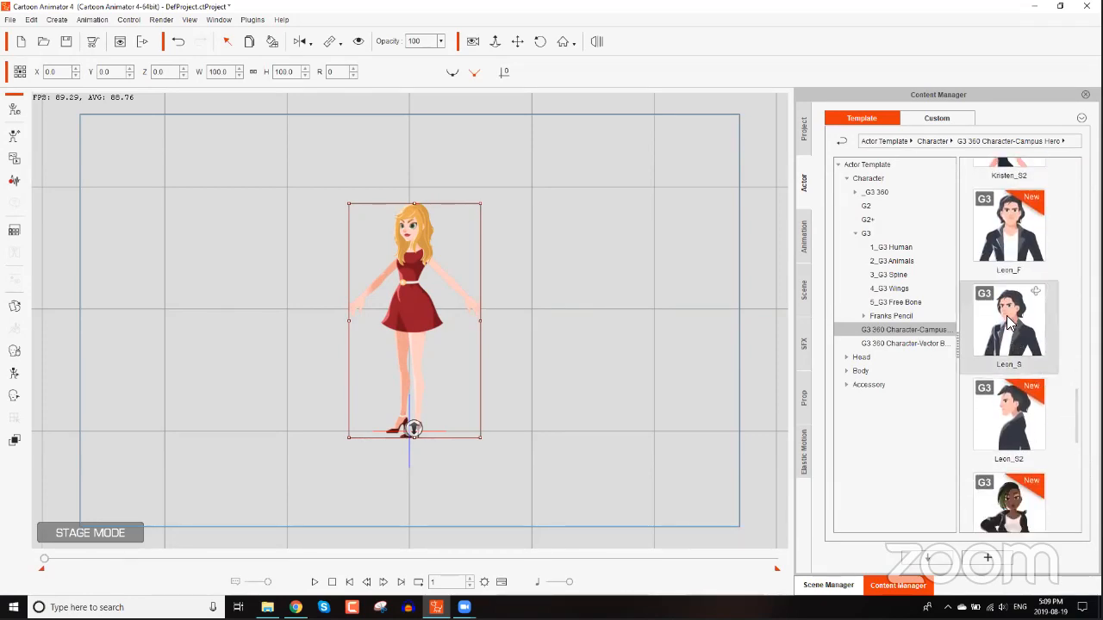
drag(1010, 322, 509, 309)
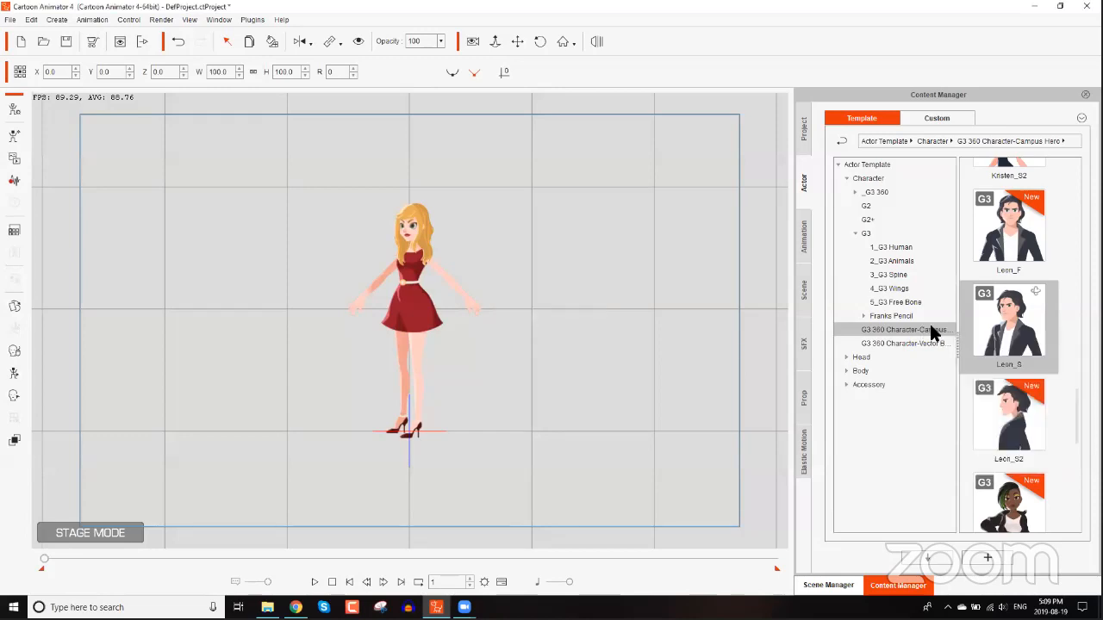
mouse_move(956, 353)
mouse_down()
mouse_move(972, 352)
mouse_move(947, 352)
mouse_up()
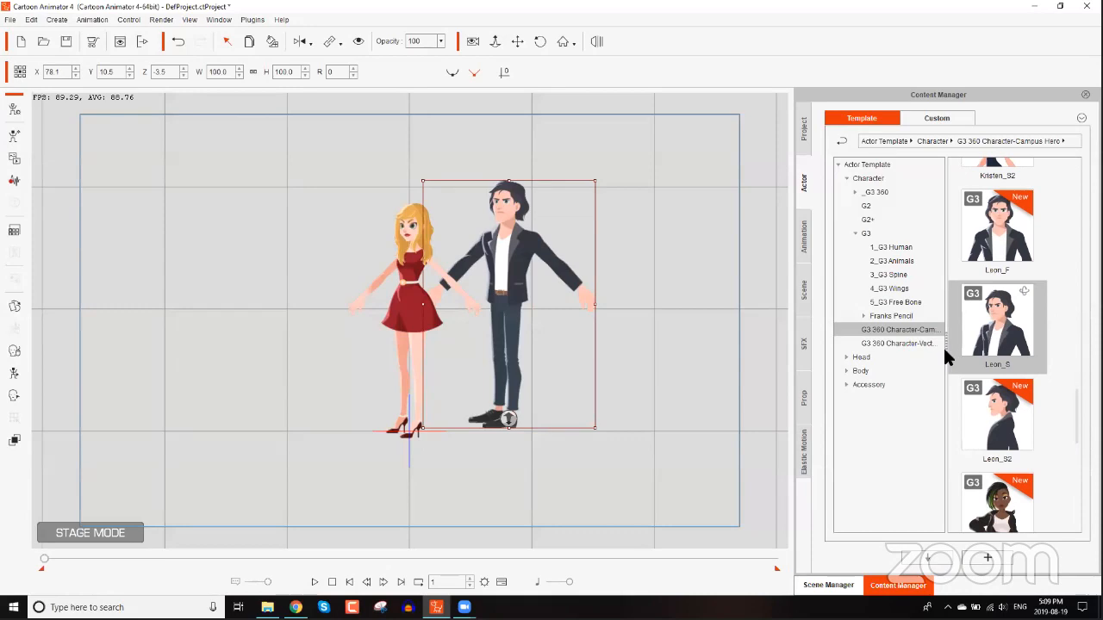
drag(515, 242, 457, 256)
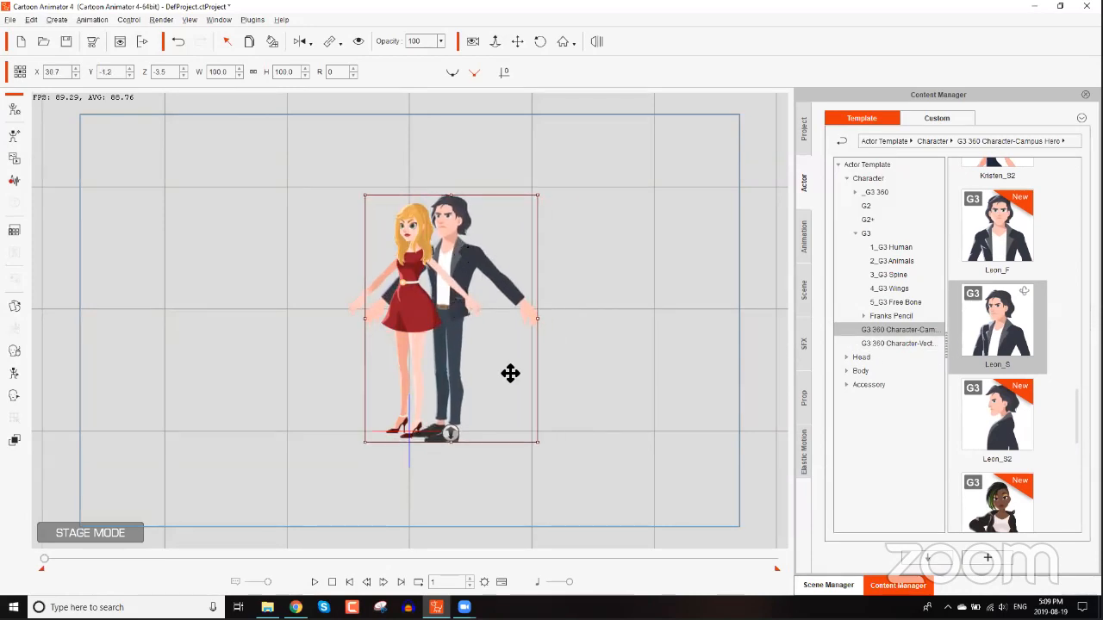
Pose Leon's left hand onto Eva's shoulder using the 2D Motion Key Editor, then close the editor.
scroll(510, 374, up, 4)
scroll(455, 279, up, 3)
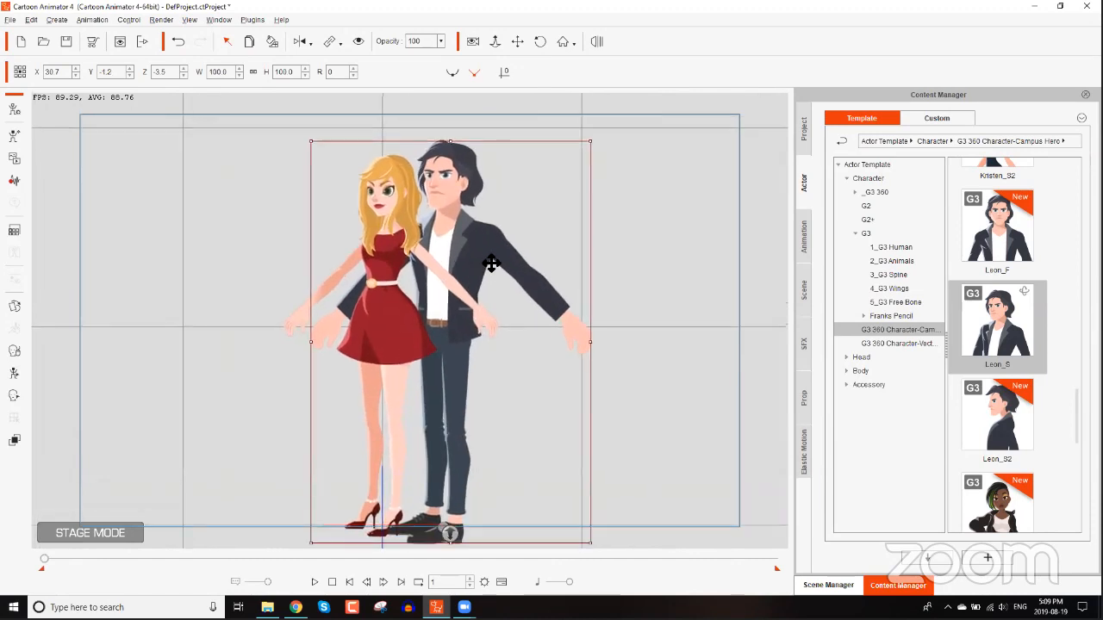
scroll(455, 279, down, 3)
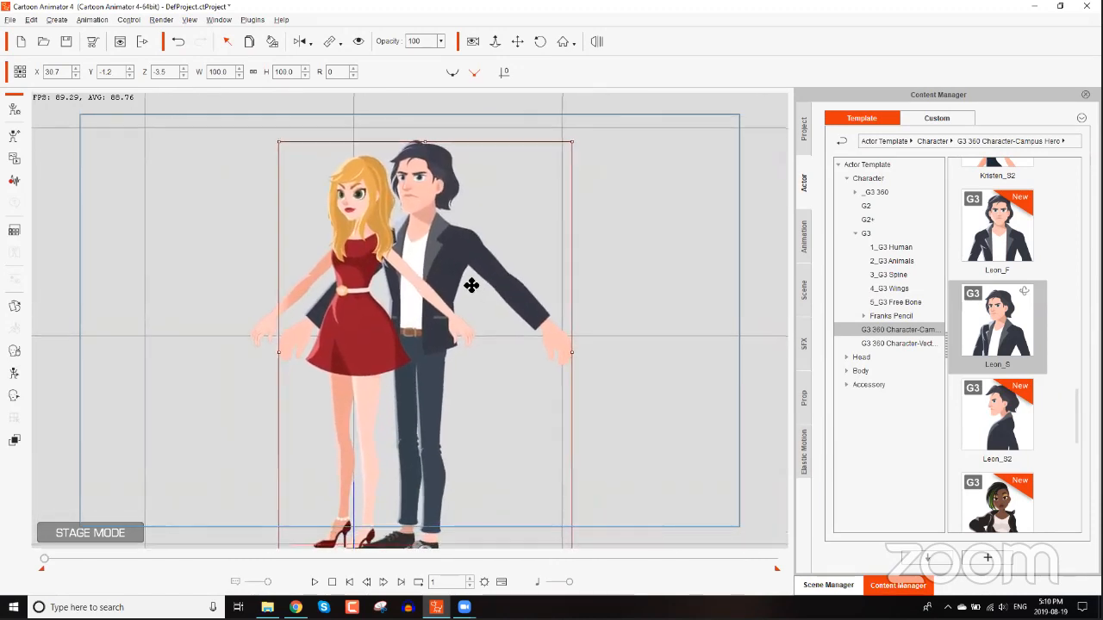
scroll(474, 258, up, 2)
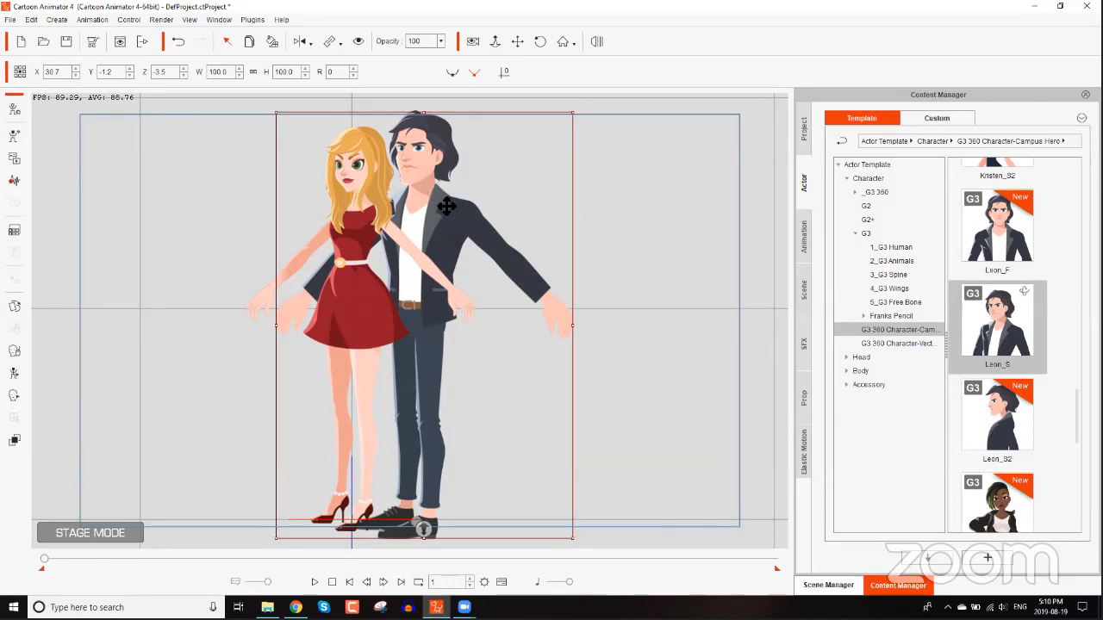
click(14, 373)
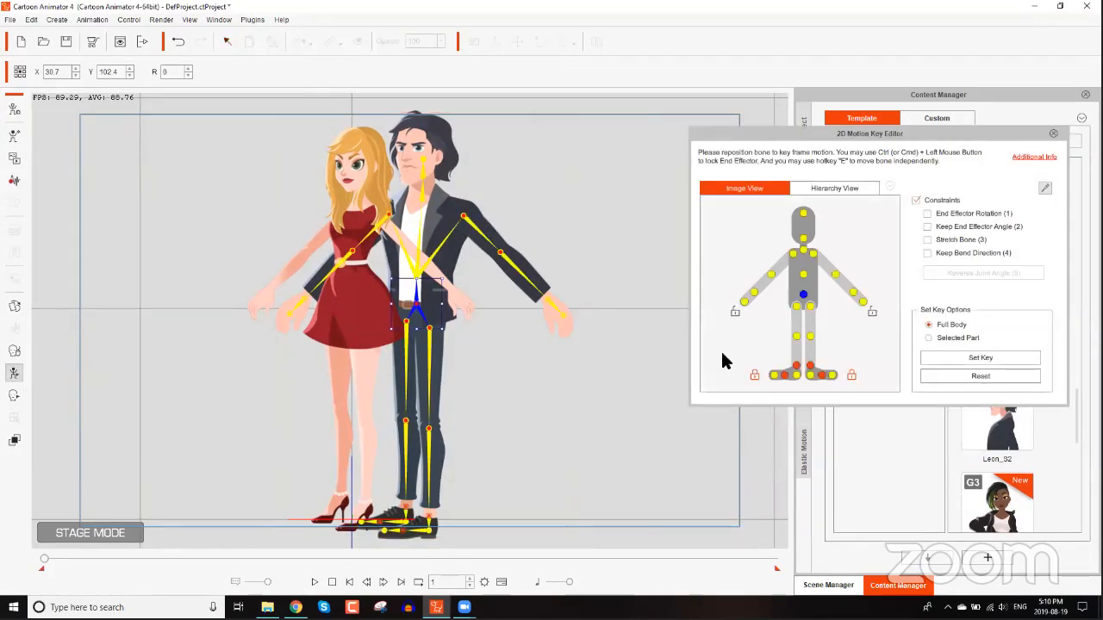
click(553, 303)
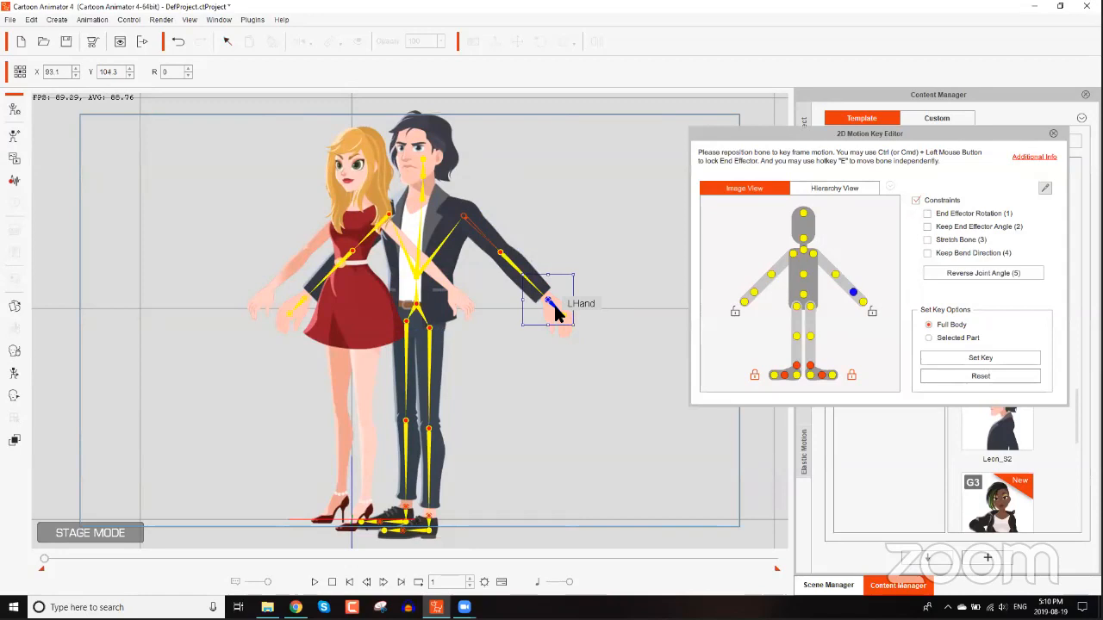
drag(558, 306, 375, 211)
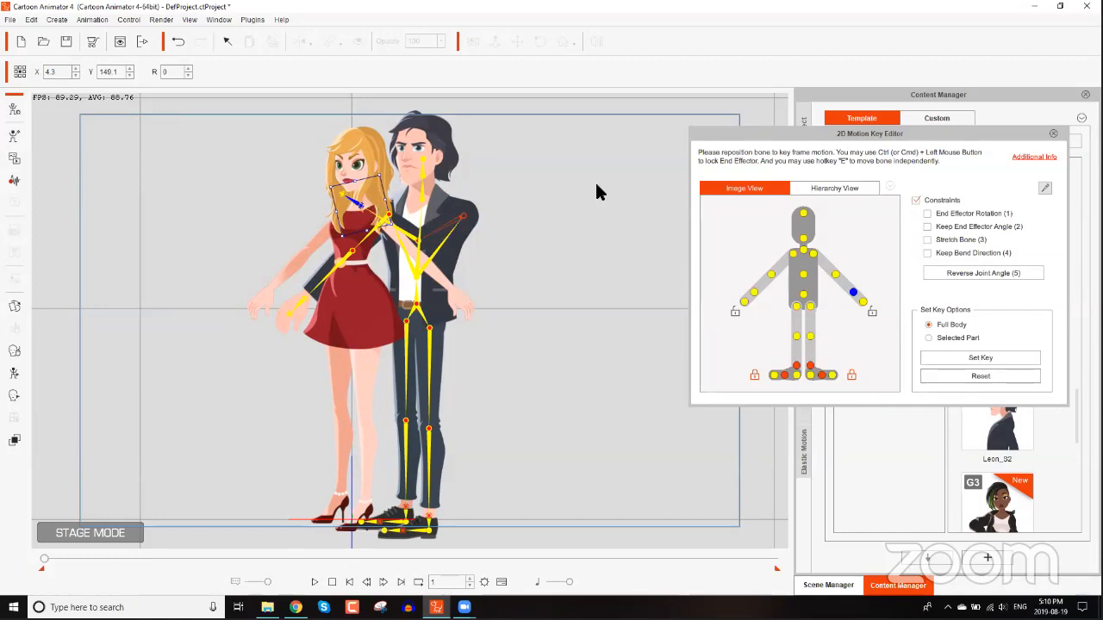
click(1052, 134)
click(1052, 133)
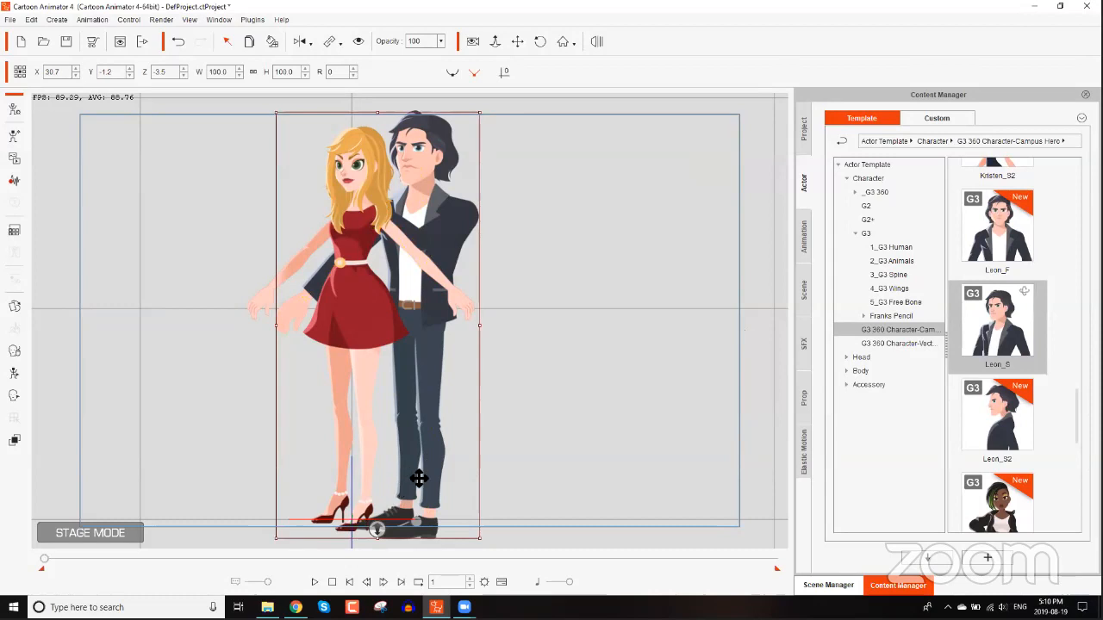
Adjust Leon's depth relative to Eva to a Z value of -0.5.
drag(377, 527, 378, 531)
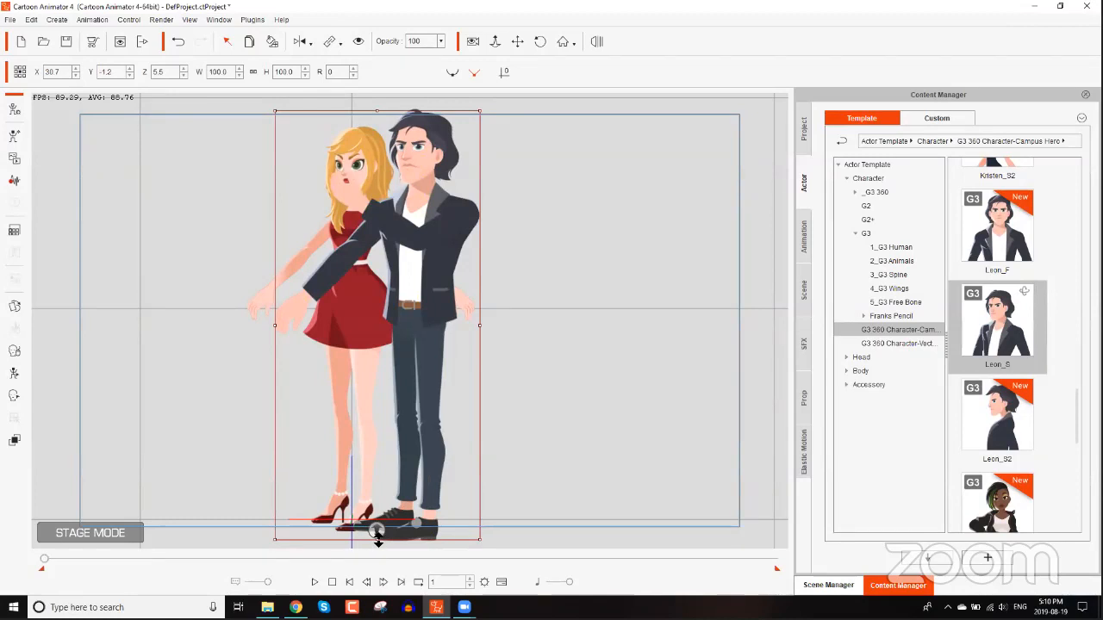
drag(378, 535, 378, 532)
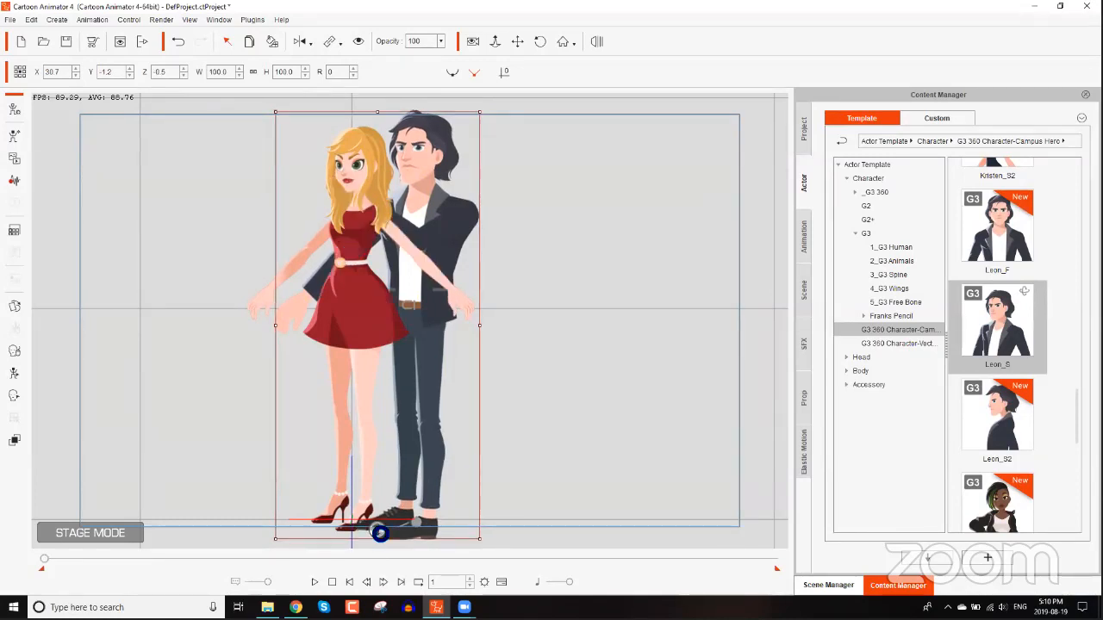
click(1026, 349)
click(536, 272)
click(472, 217)
Open Leon in Composer mode and select his left arm bone.
click(16, 111)
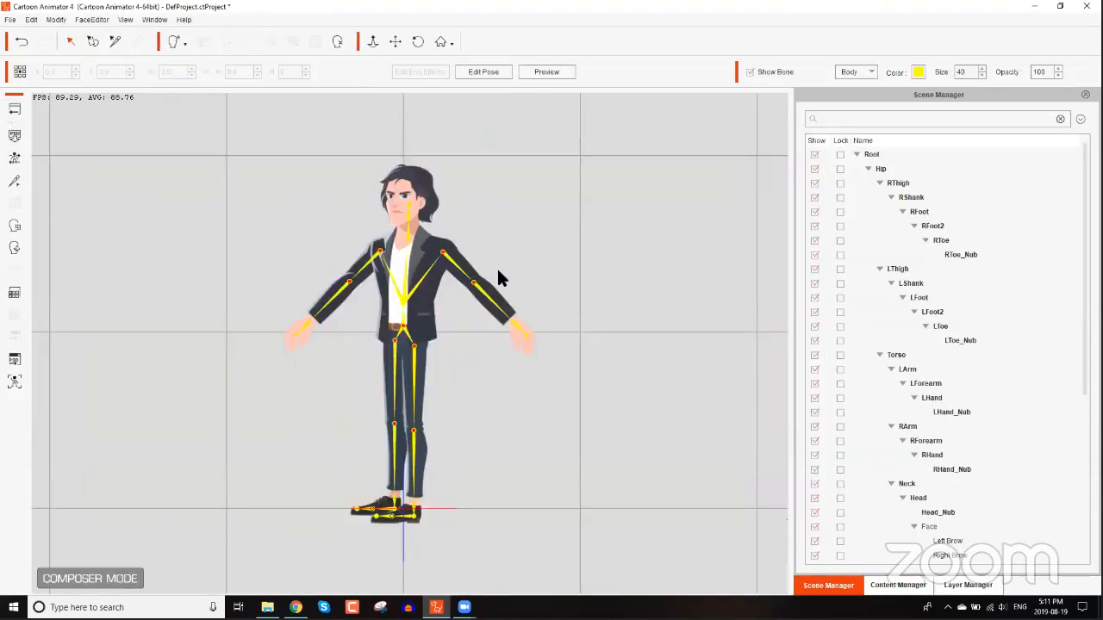
click(459, 273)
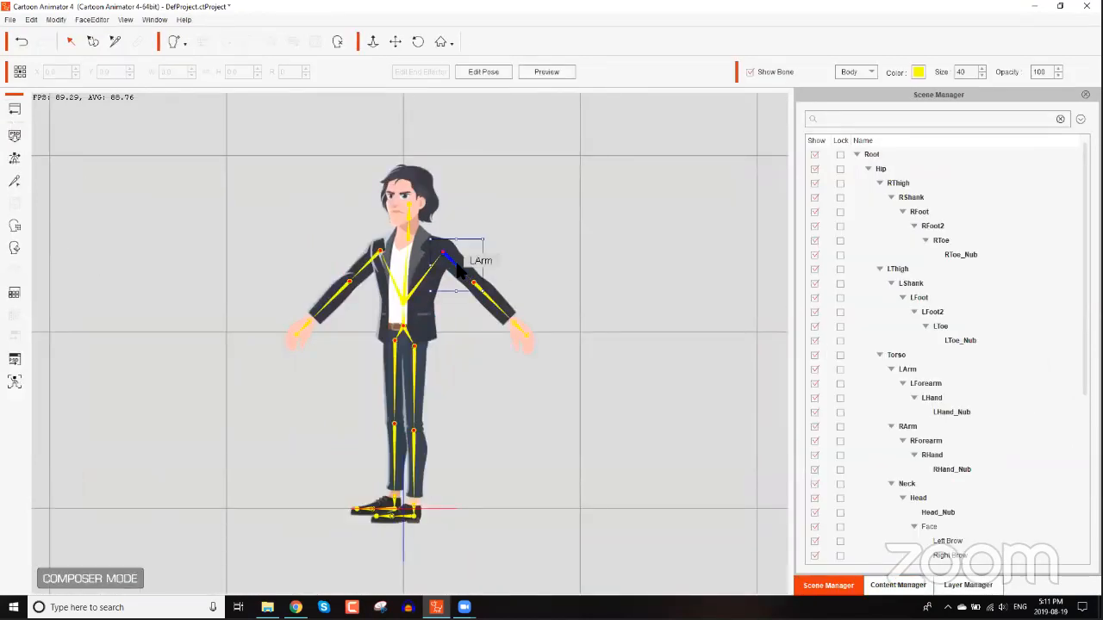
Launch the character to PSD editing with head and body in two separate files.
click(16, 364)
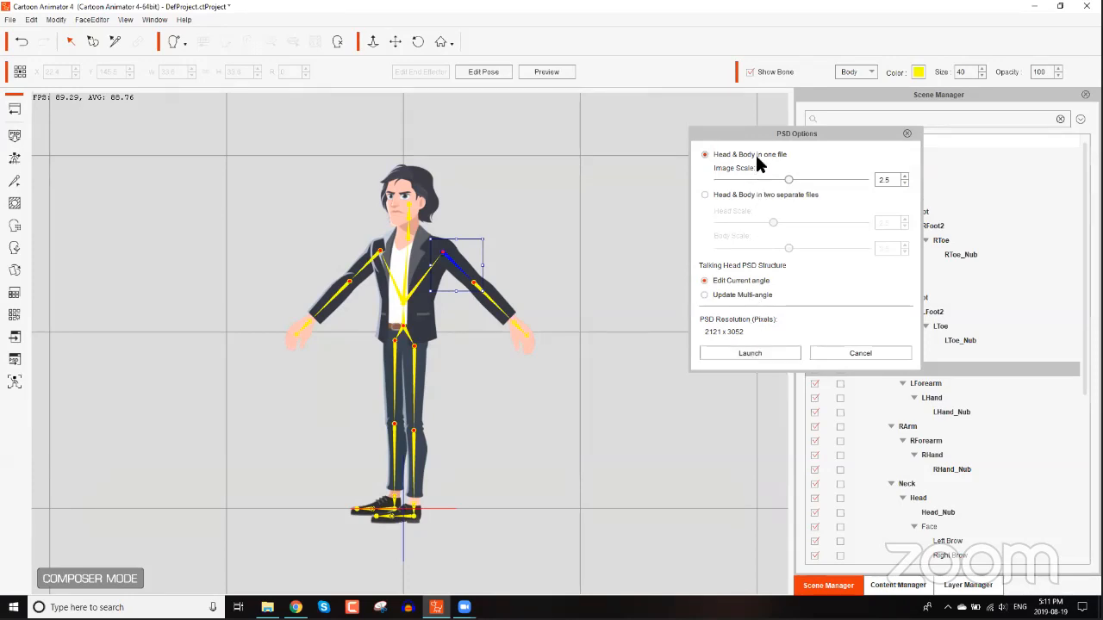
click(754, 195)
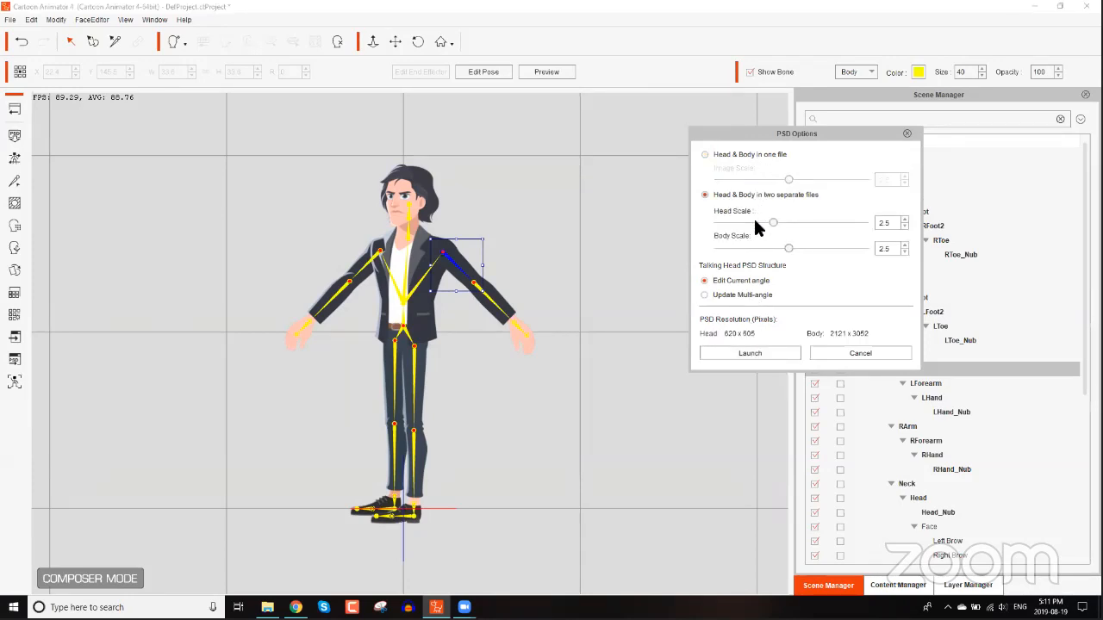
click(755, 353)
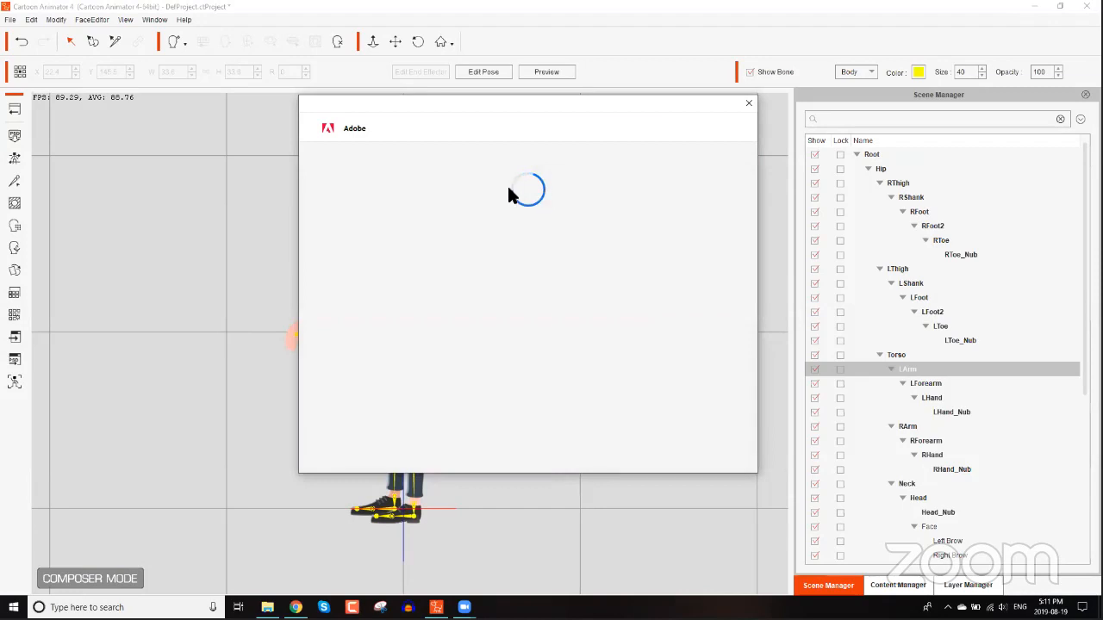
Sign in to the Adobe ID by entering the account password.
click(493, 211)
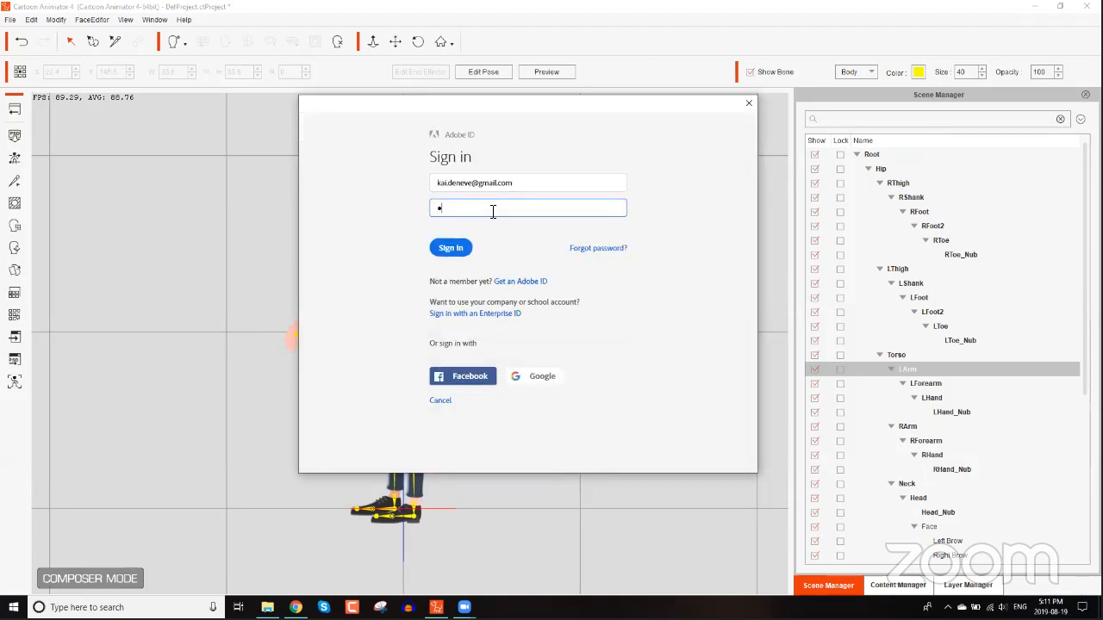
key(Return)
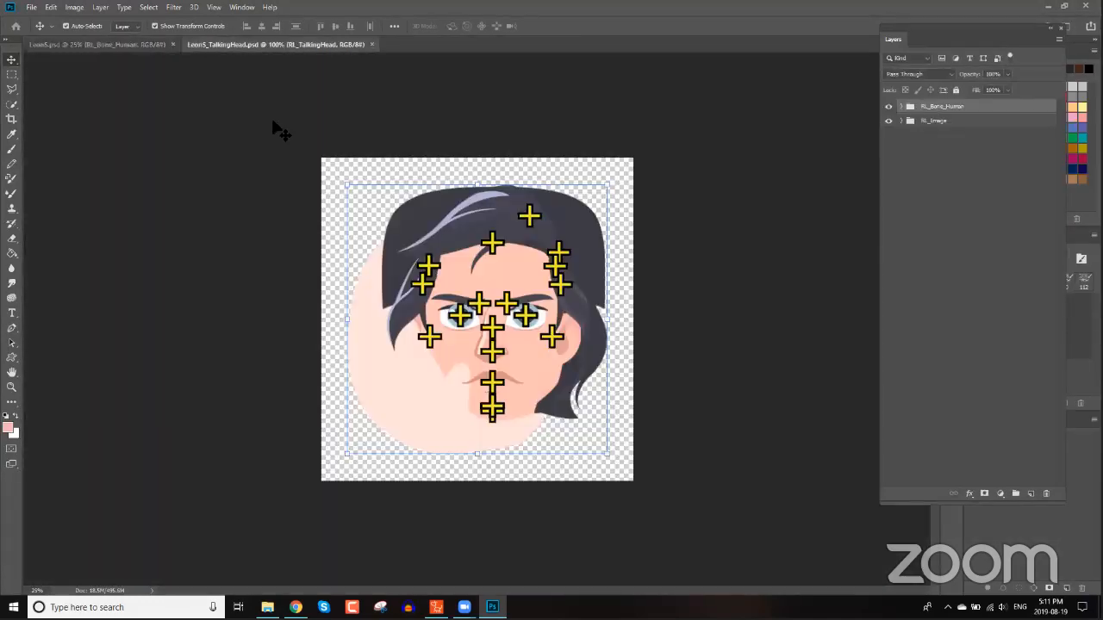
Switch to Leon's body PSD, hide the RL_Bone_Human group and expand the RL_Image group.
click(117, 46)
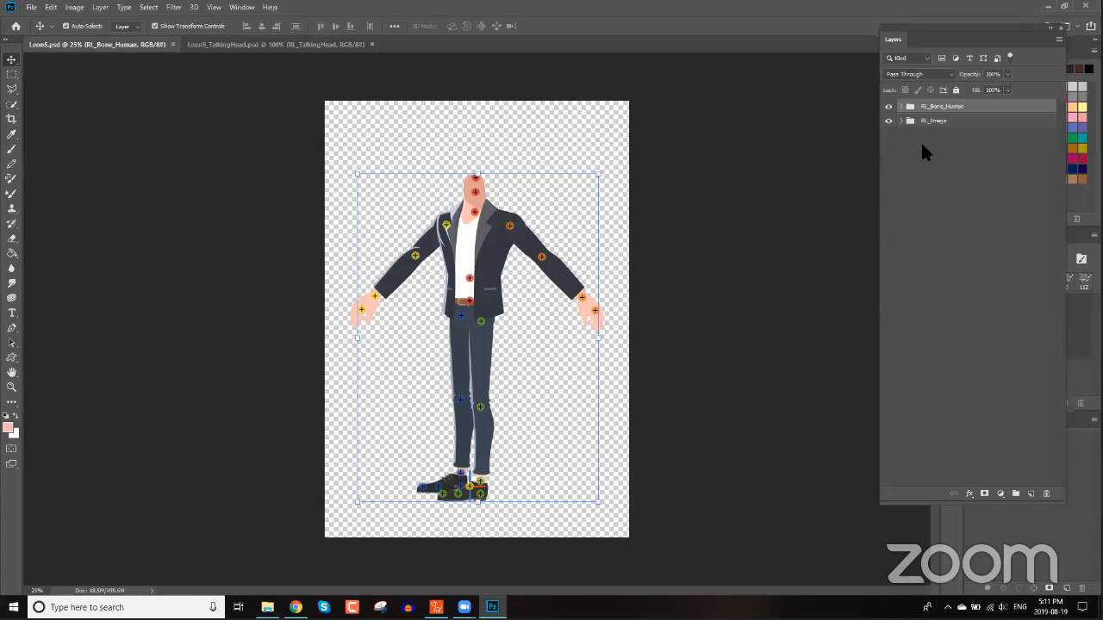
click(889, 106)
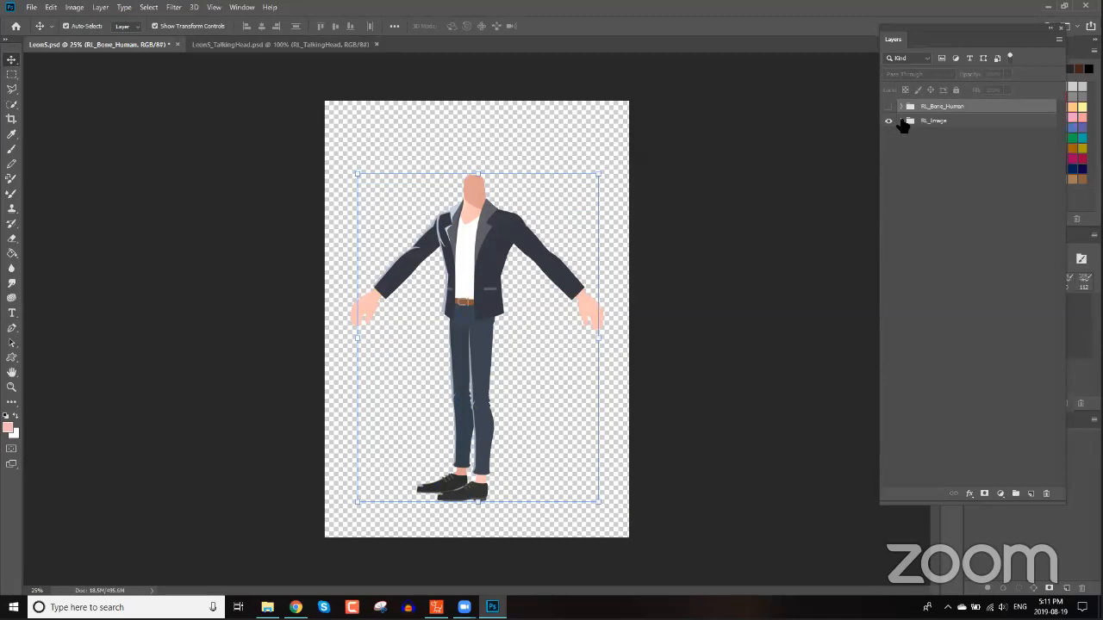
click(900, 121)
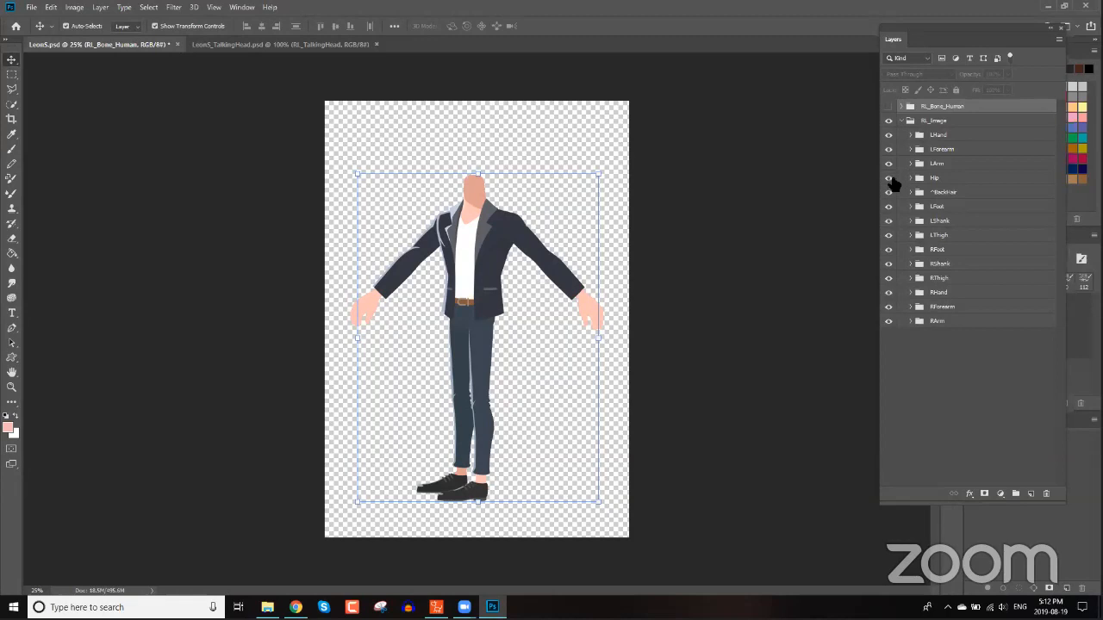
Hide every body part layer except LHand, LForearm and LArm, and select the LArm layer.
drag(888, 179, 890, 320)
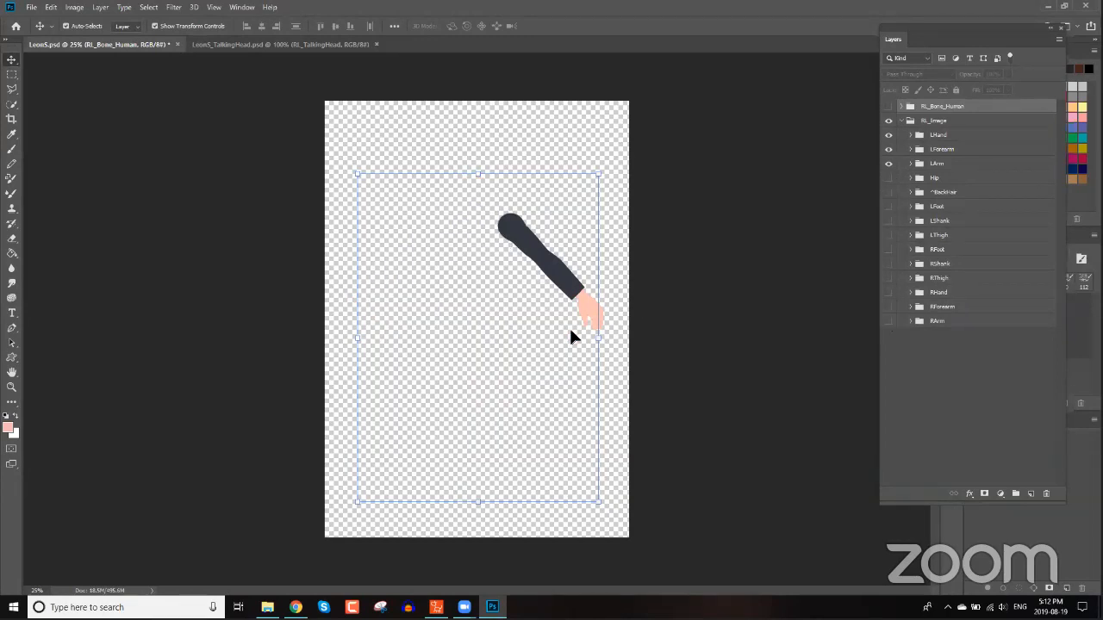
click(608, 282)
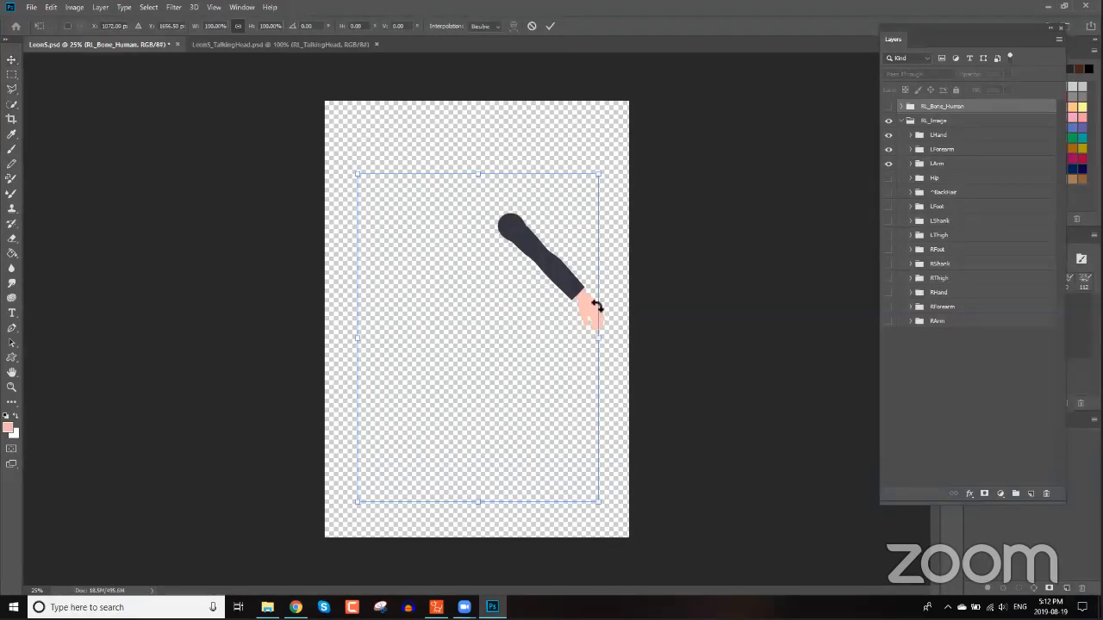
click(937, 162)
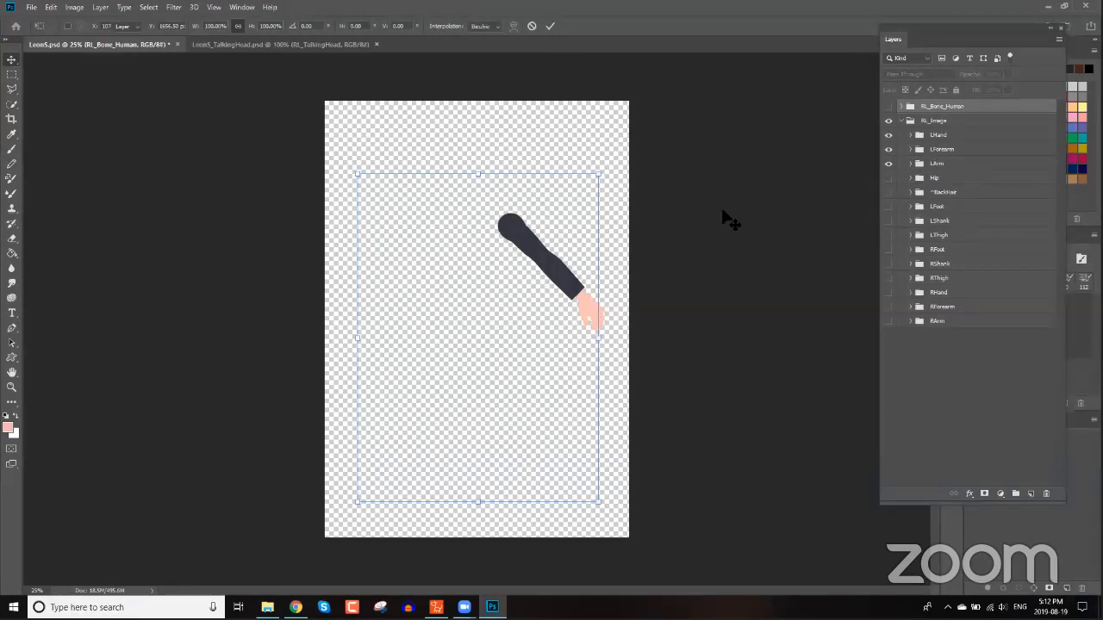
click(598, 249)
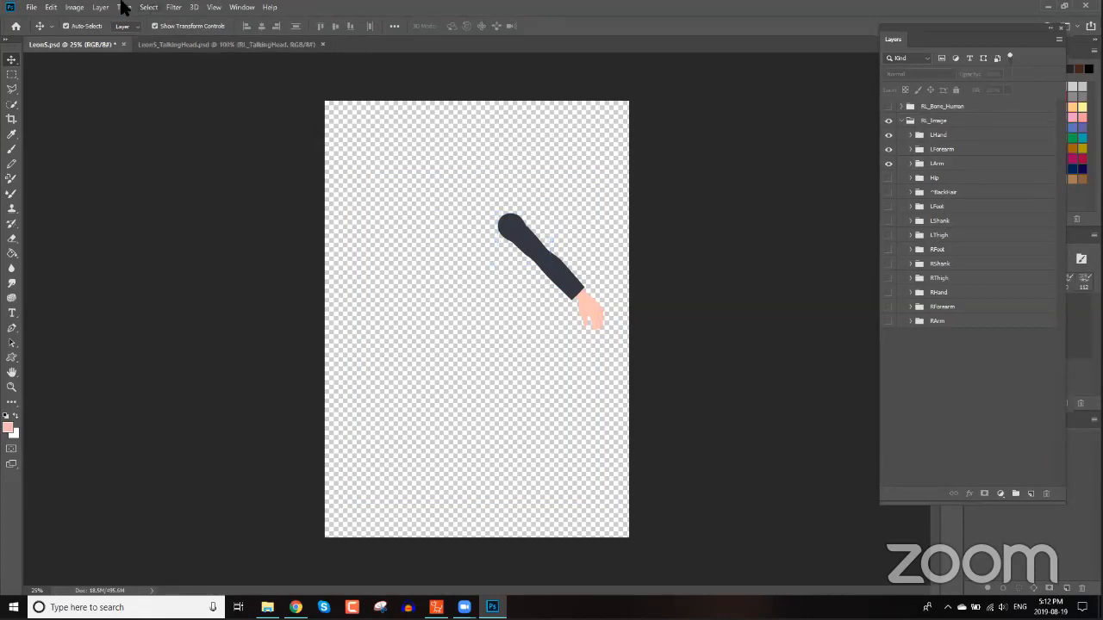
Trim the image away on all sides based on transparent pixels.
click(87, 9)
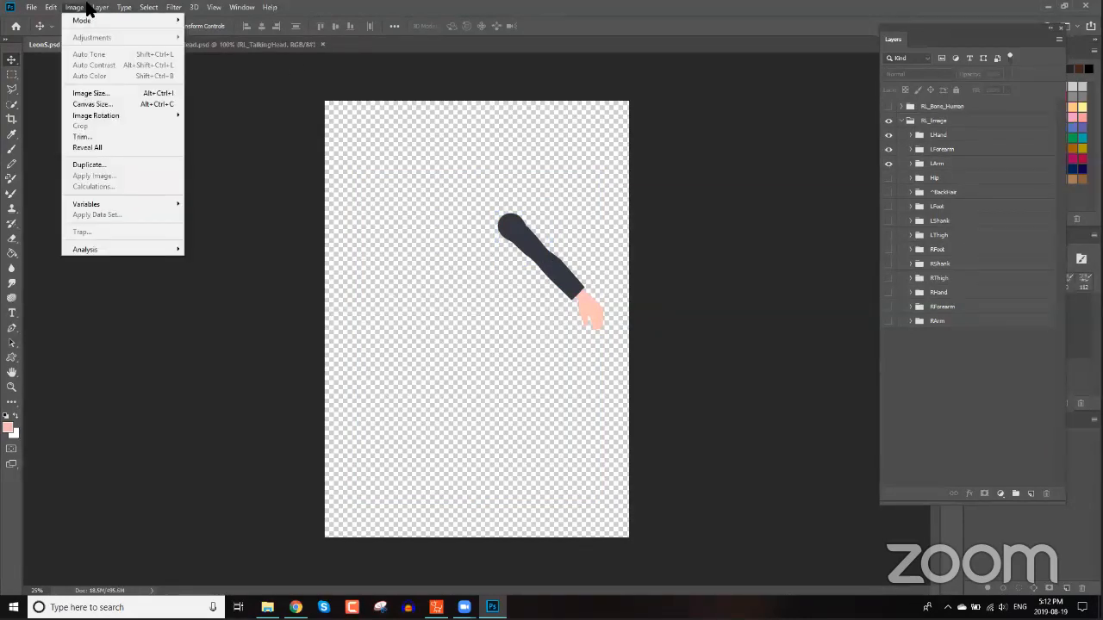
click(84, 136)
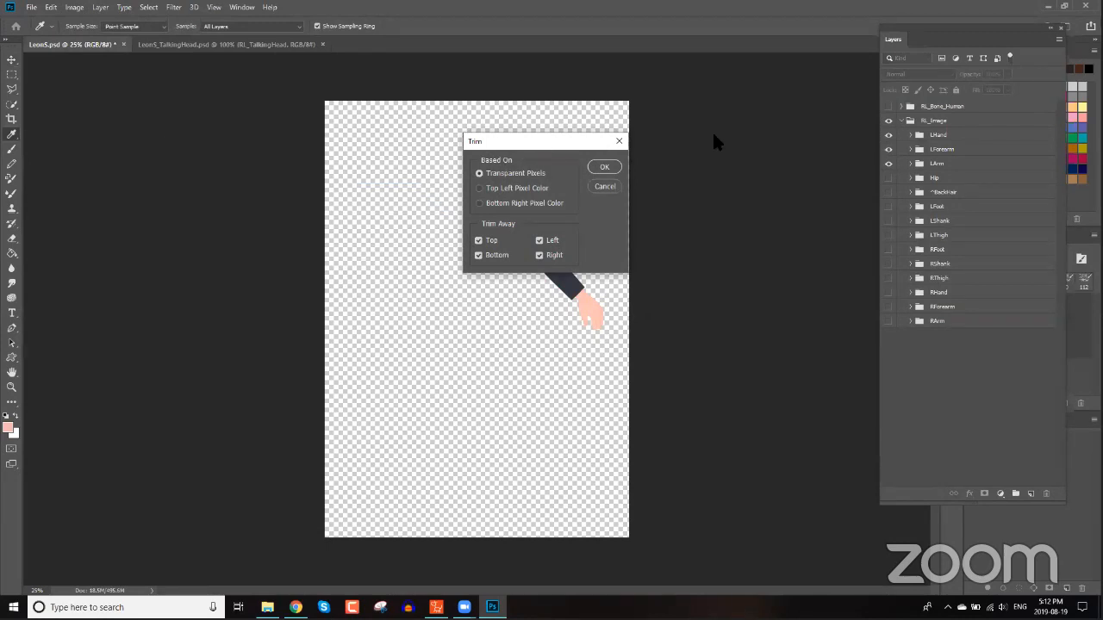
drag(713, 135, 714, 126)
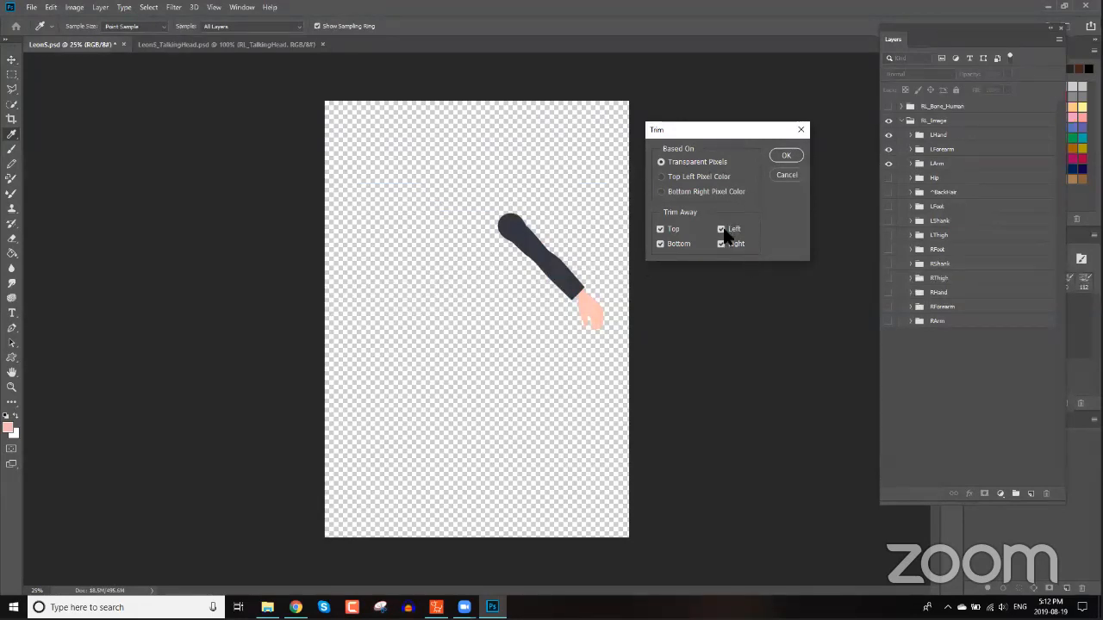
click(785, 156)
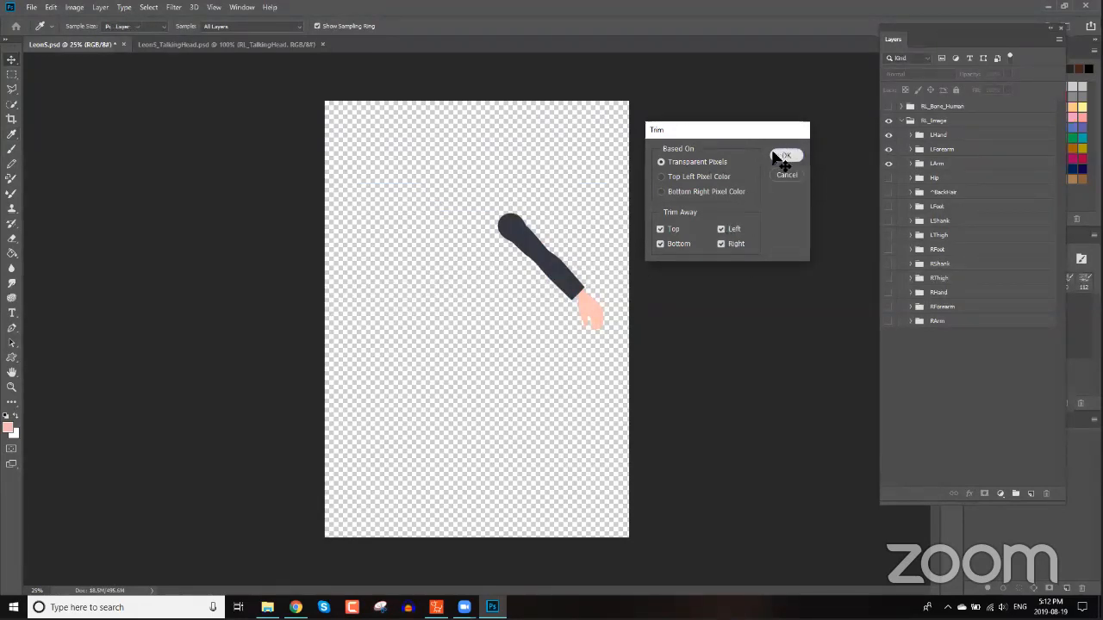
Expand the LHand group and preview its hand sprite layers one at a time, leaving 00_Relaxed visible.
key(v)
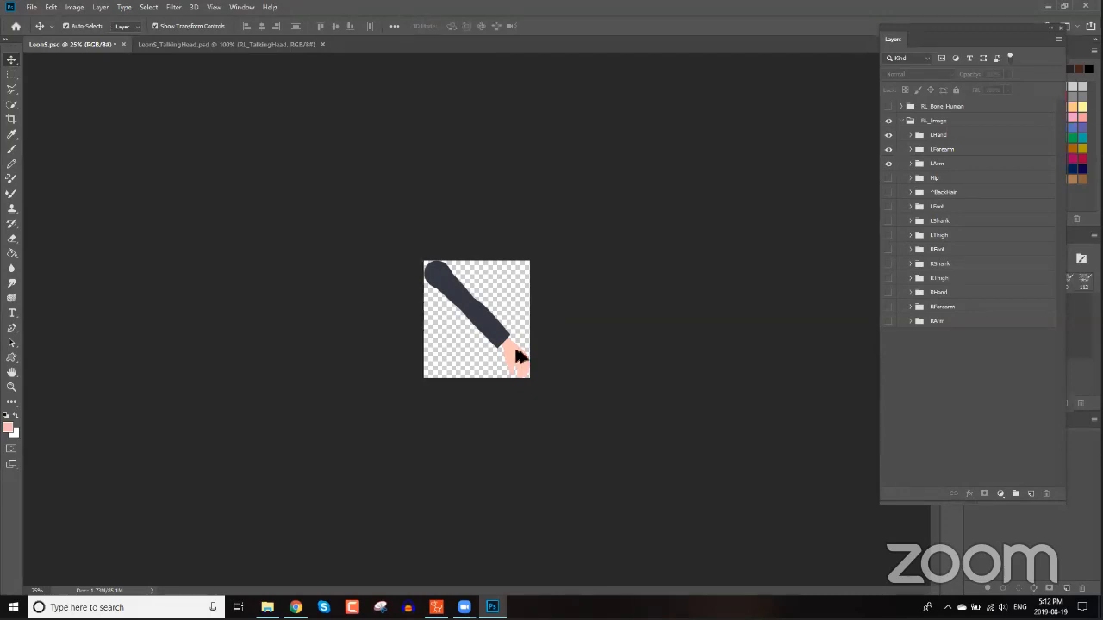
scroll(517, 357, up, 5)
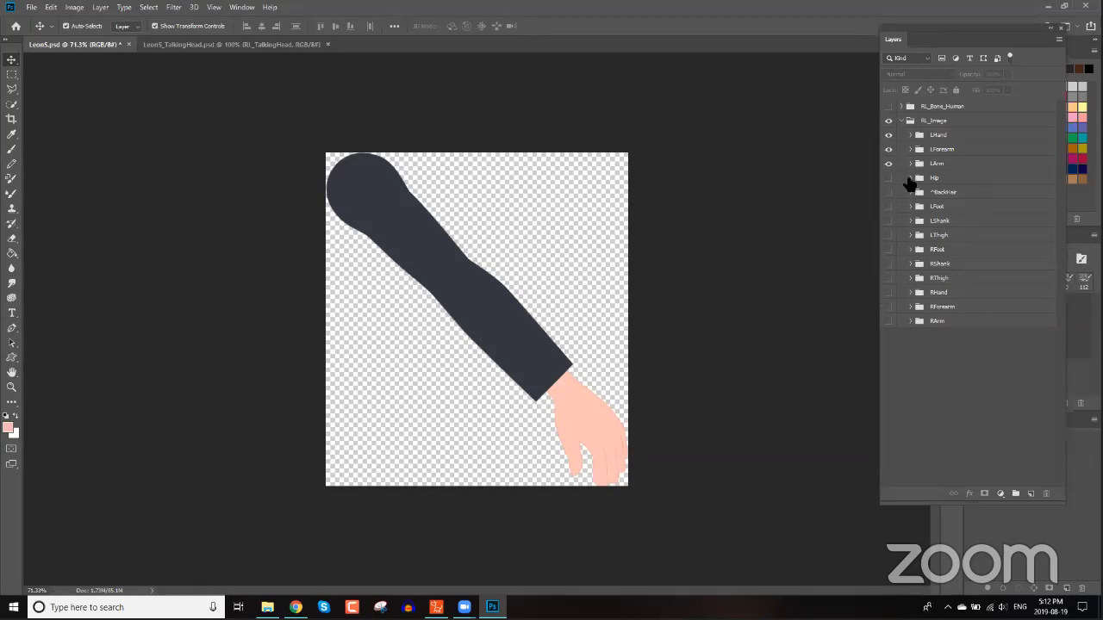
click(912, 135)
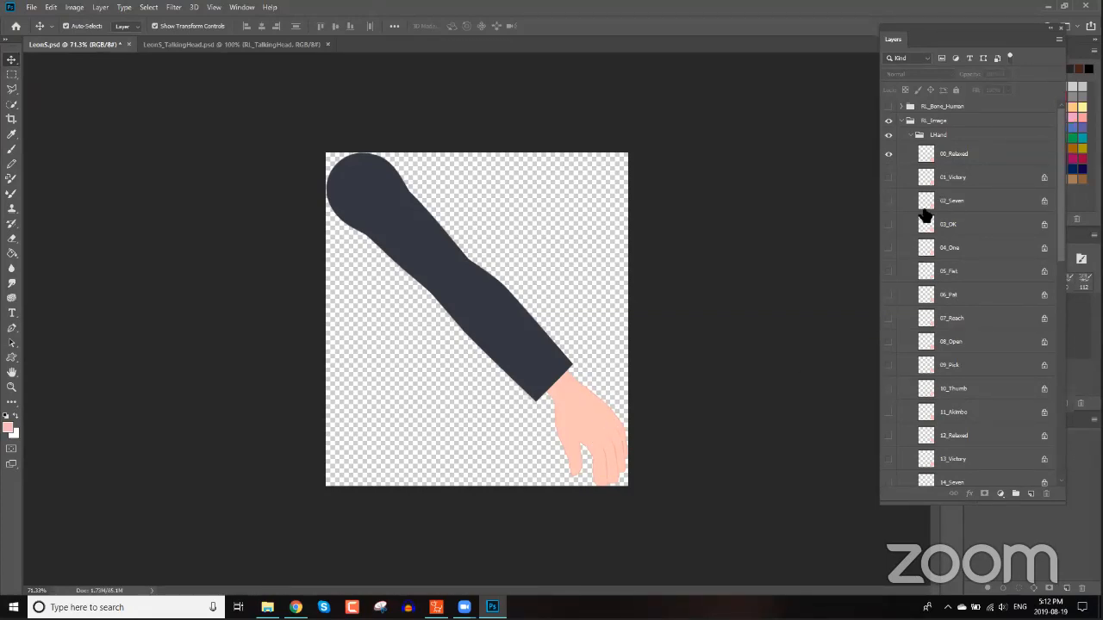
click(890, 154)
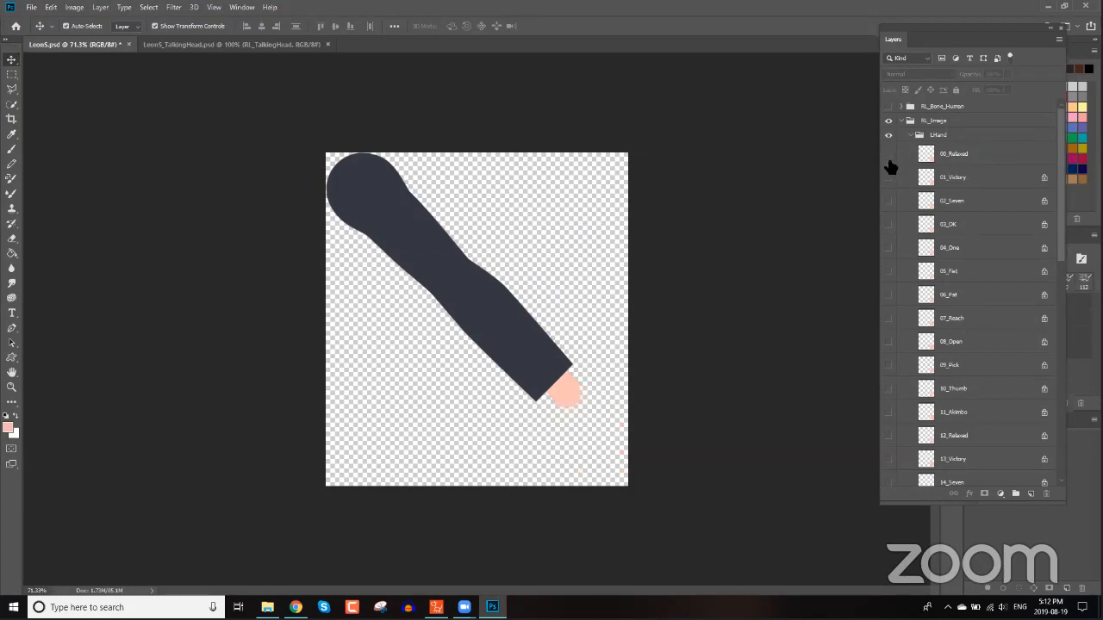
click(889, 224)
click(889, 226)
click(889, 247)
click(889, 248)
click(890, 271)
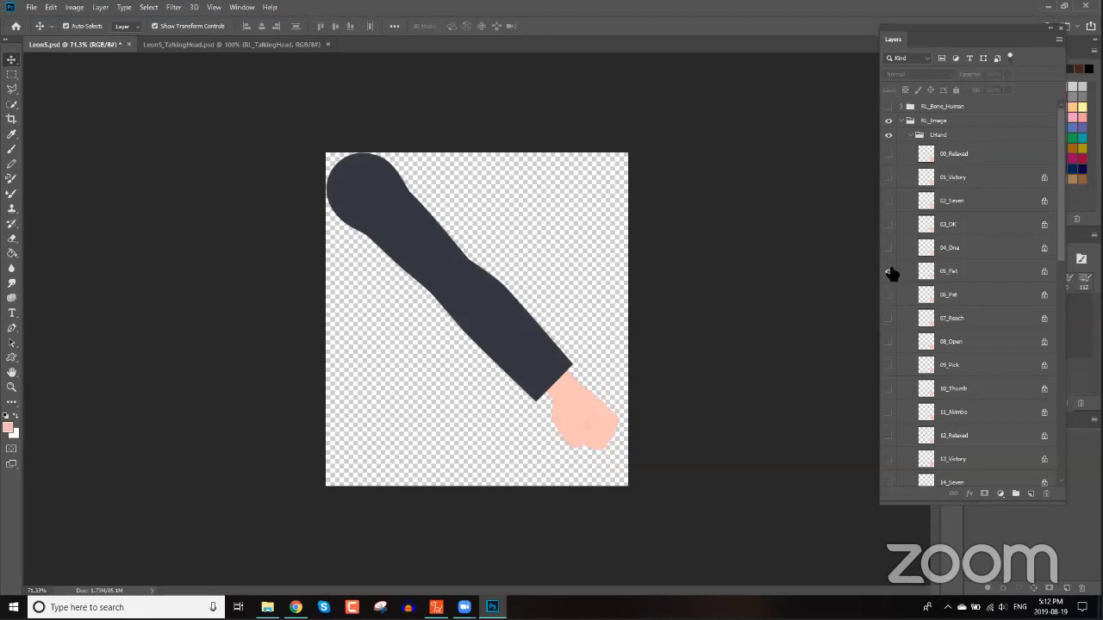
click(891, 276)
click(891, 297)
click(891, 296)
click(891, 320)
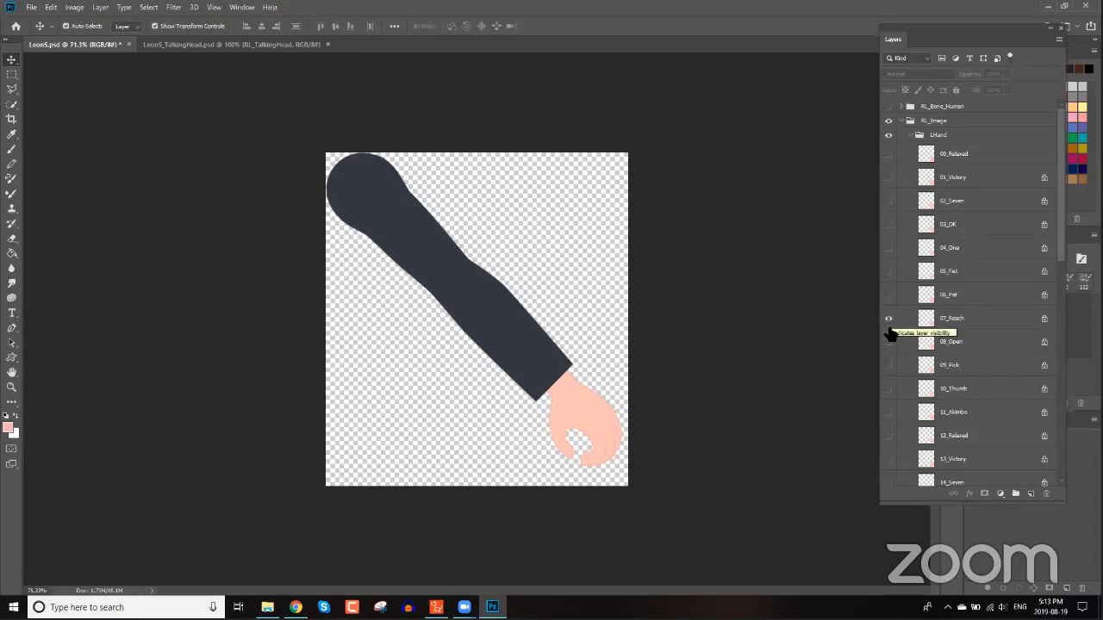
click(890, 343)
click(890, 321)
click(890, 345)
click(890, 369)
click(889, 370)
click(891, 390)
click(891, 392)
click(891, 418)
click(892, 418)
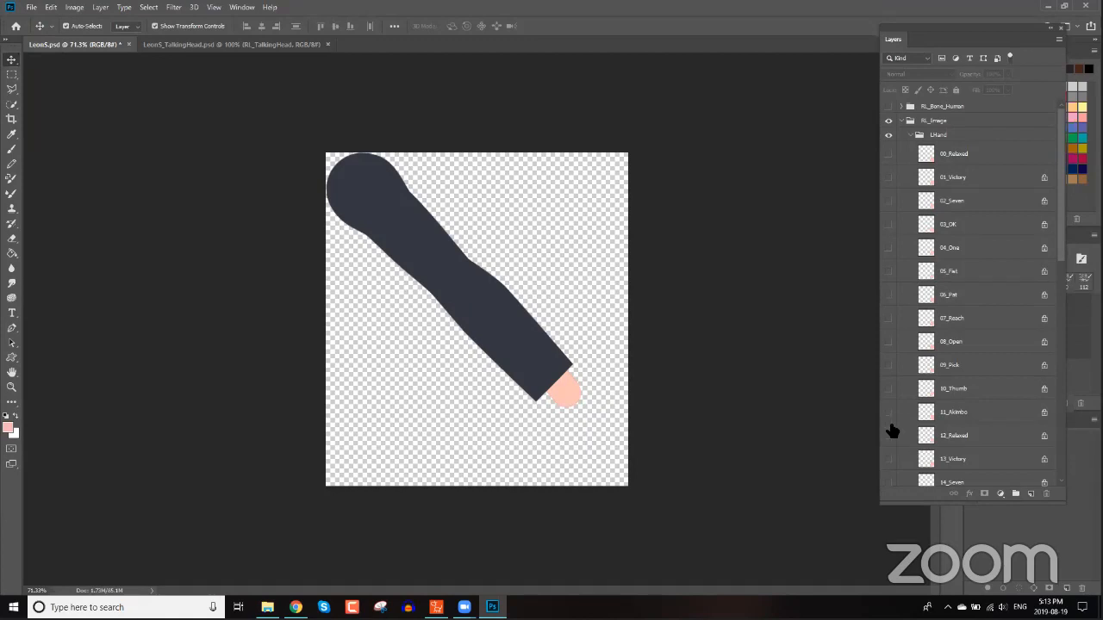
click(891, 436)
click(890, 437)
click(889, 155)
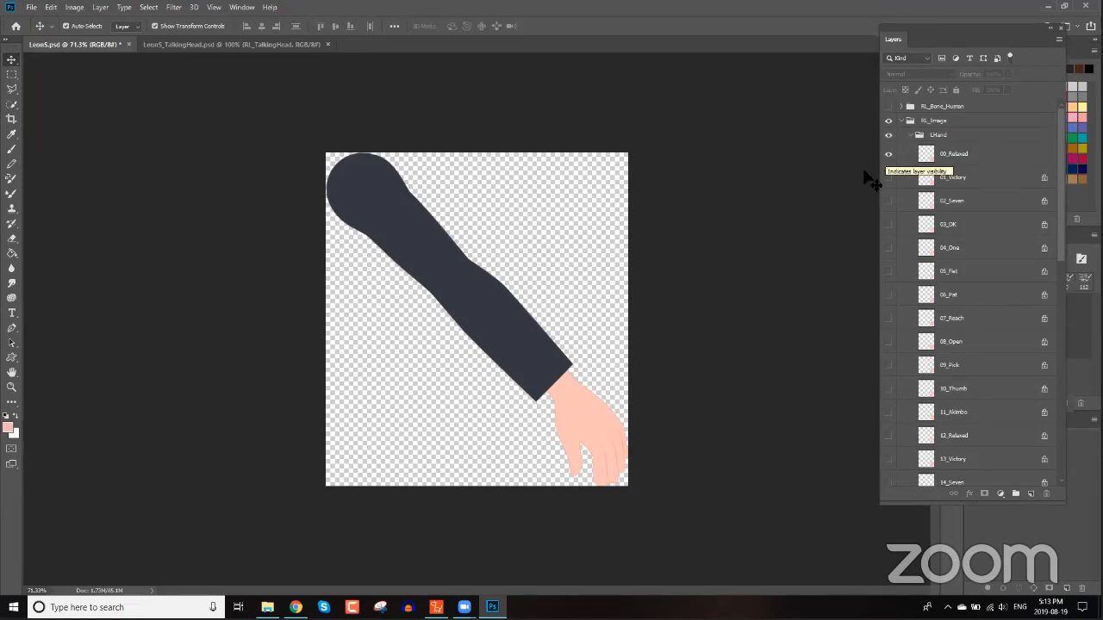
Save the visible arm as a PNG named HandArm in the Data (D:) Webinar > CA4 A to Z > Images folder.
click(35, 7)
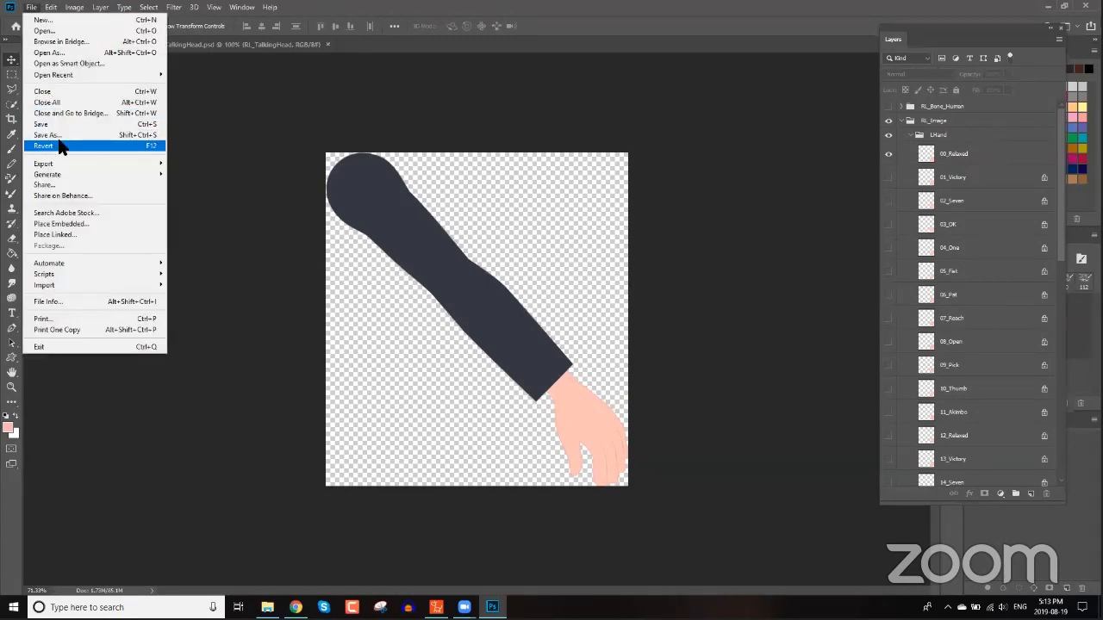
click(58, 136)
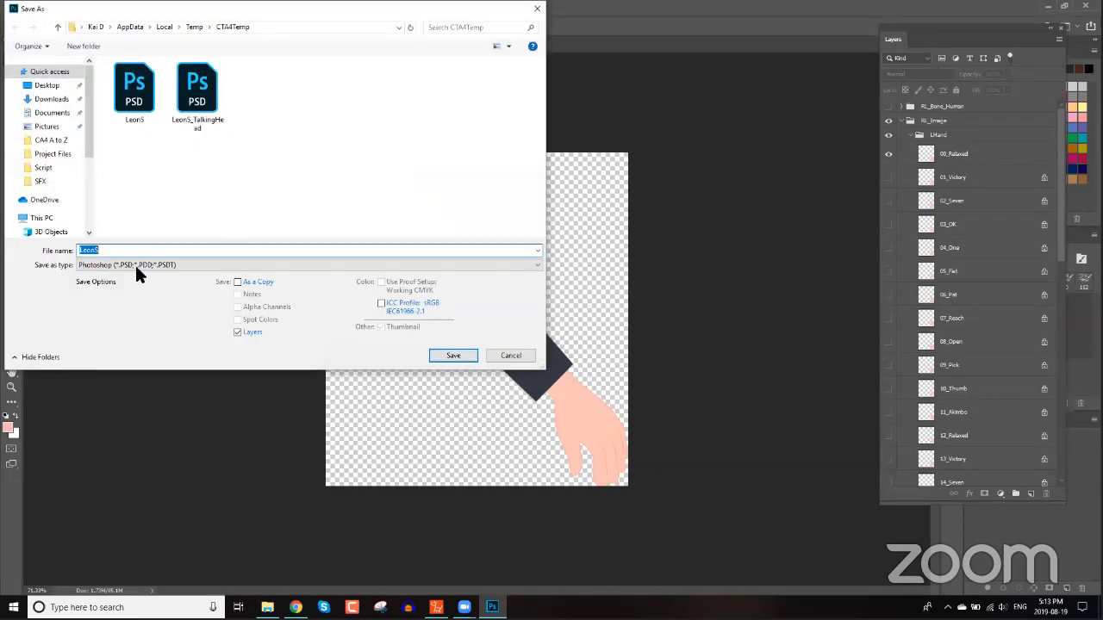
click(134, 264)
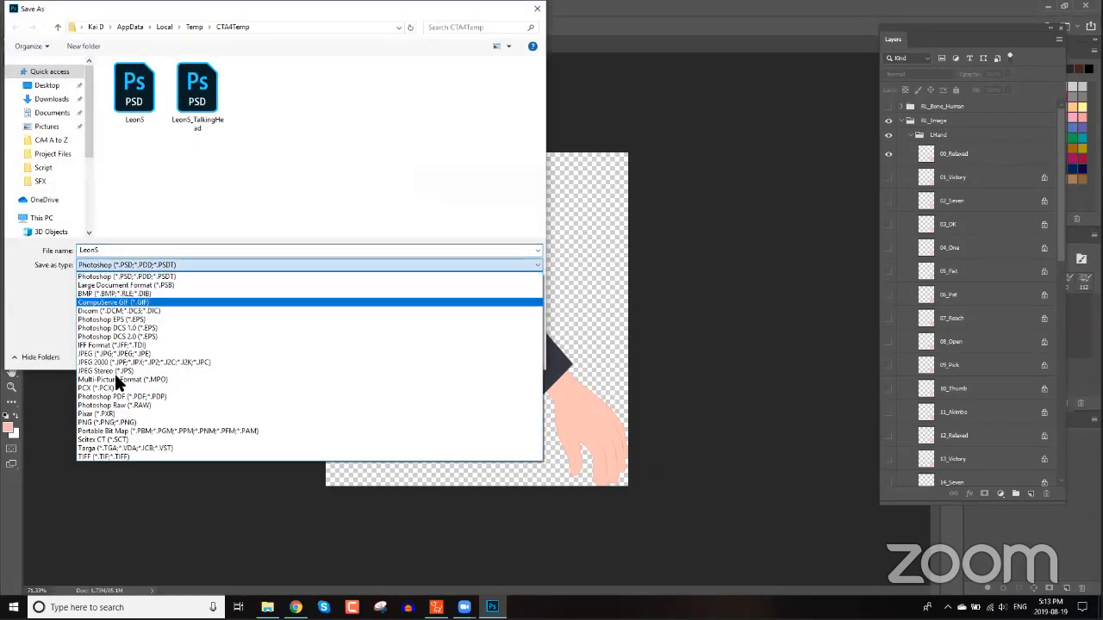
click(121, 422)
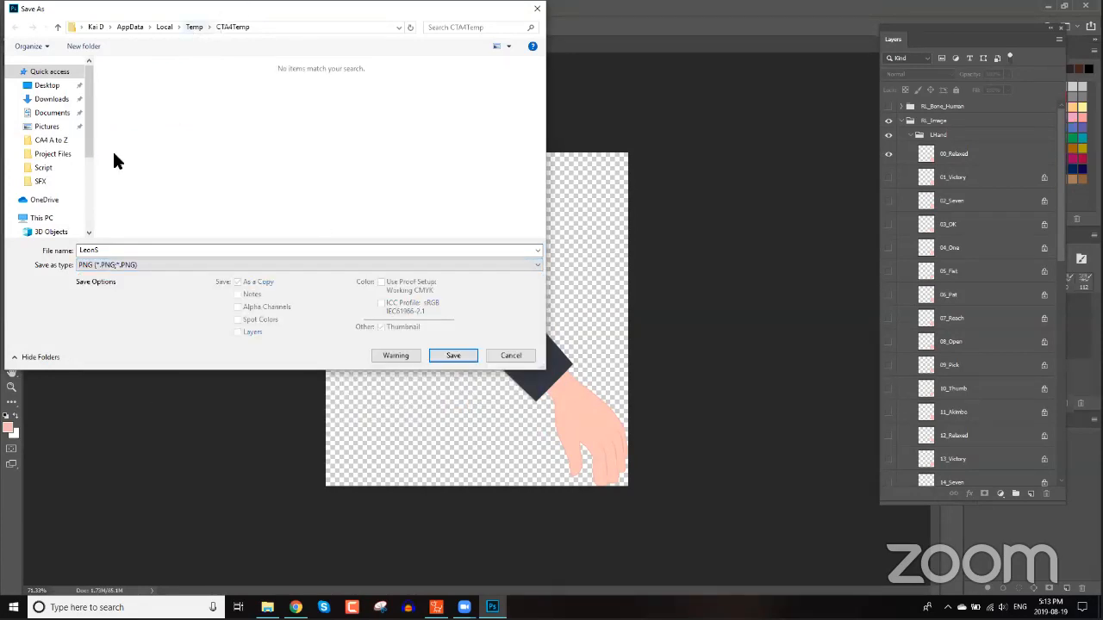
drag(83, 136, 77, 229)
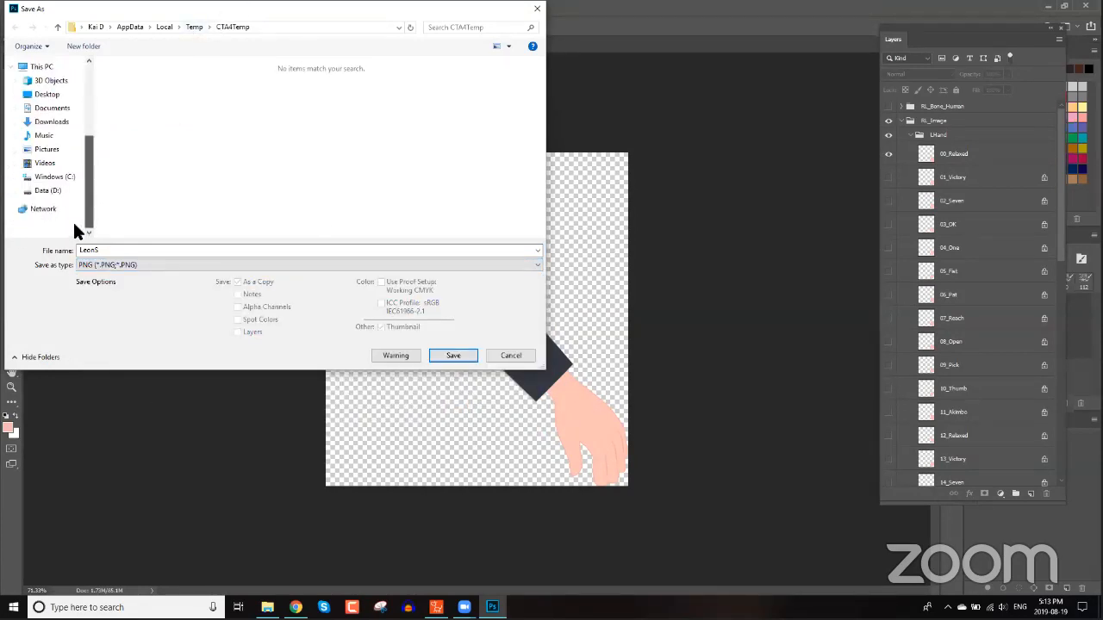
click(163, 181)
scroll(164, 183, down, 2)
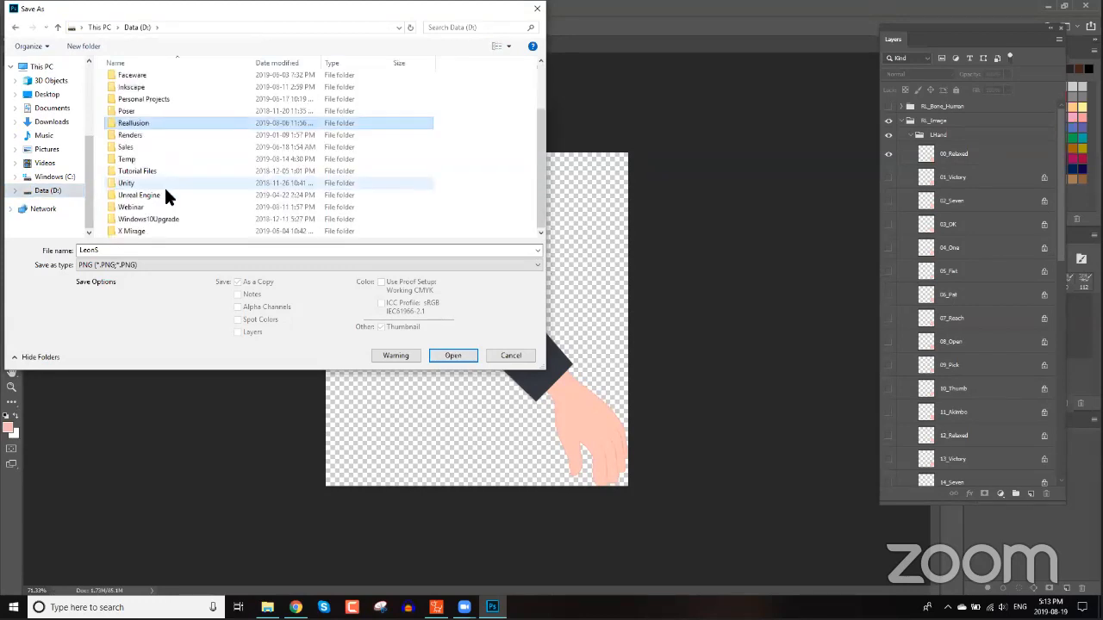
double_click(138, 207)
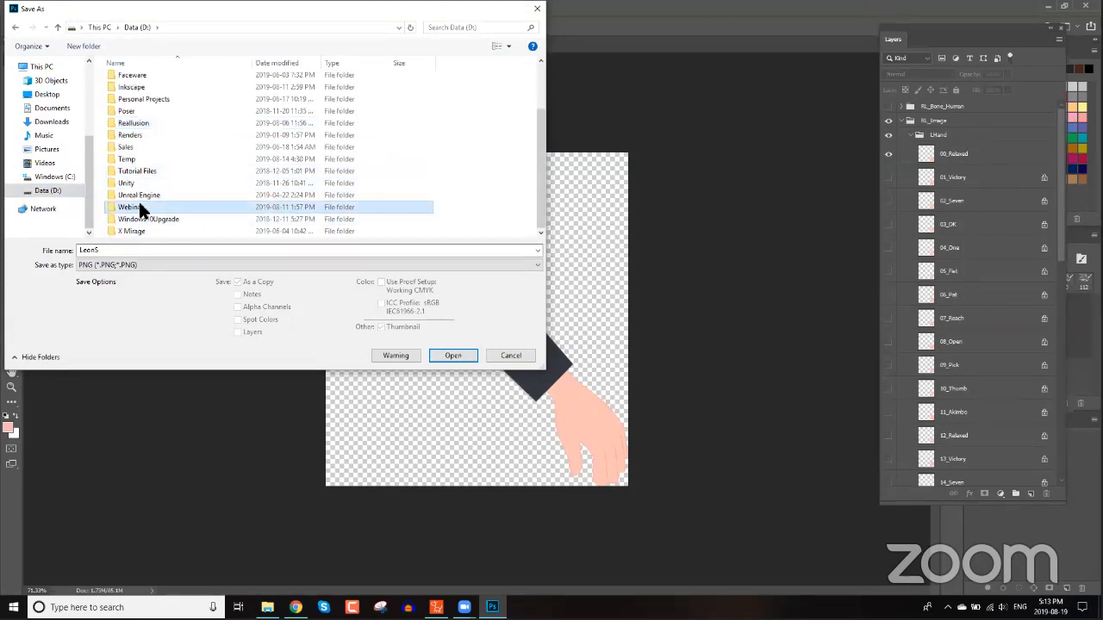
double_click(140, 78)
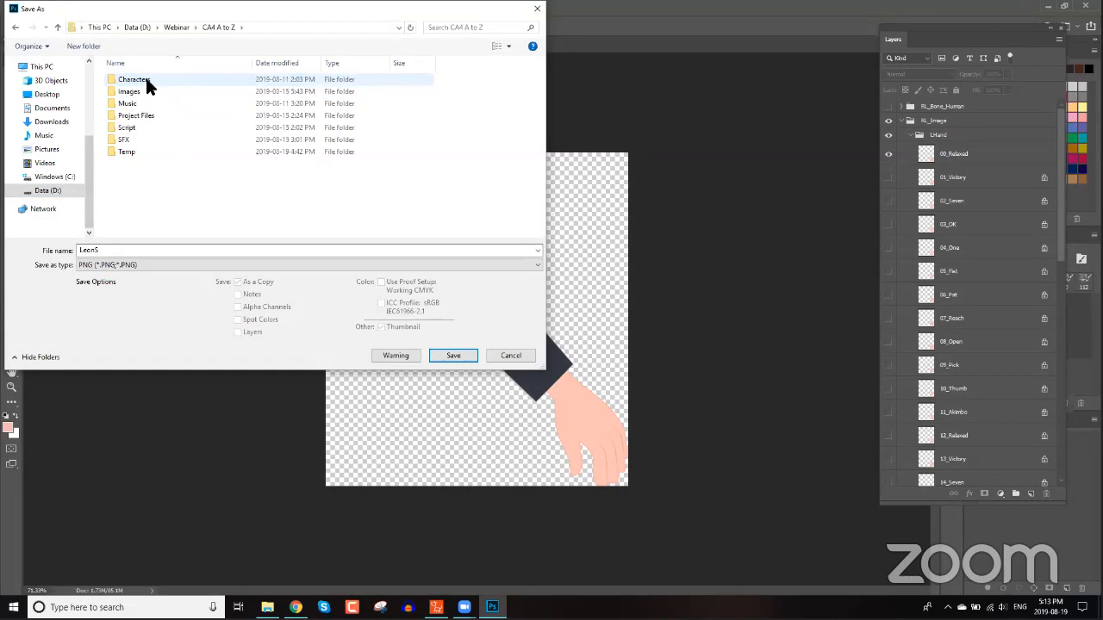
double_click(130, 93)
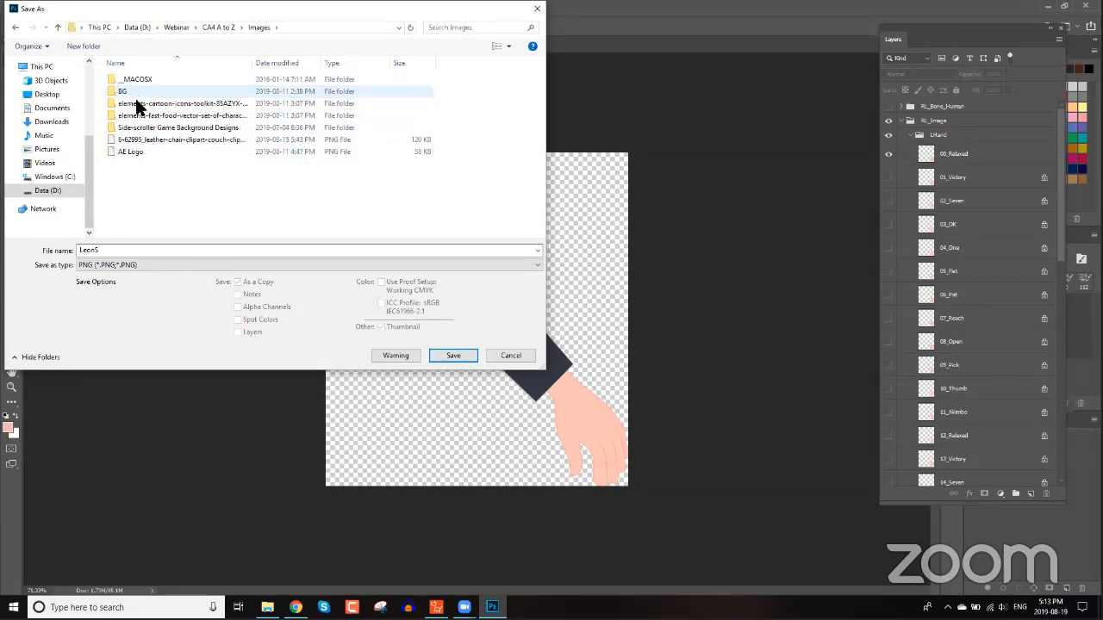
double_click(126, 250)
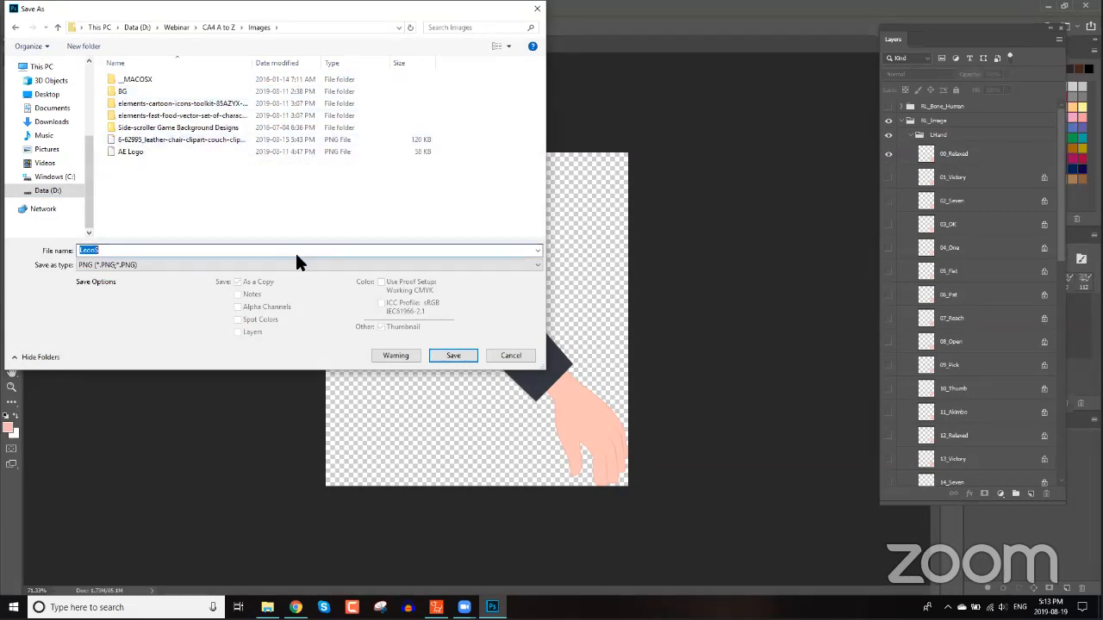
key(BackSpace)
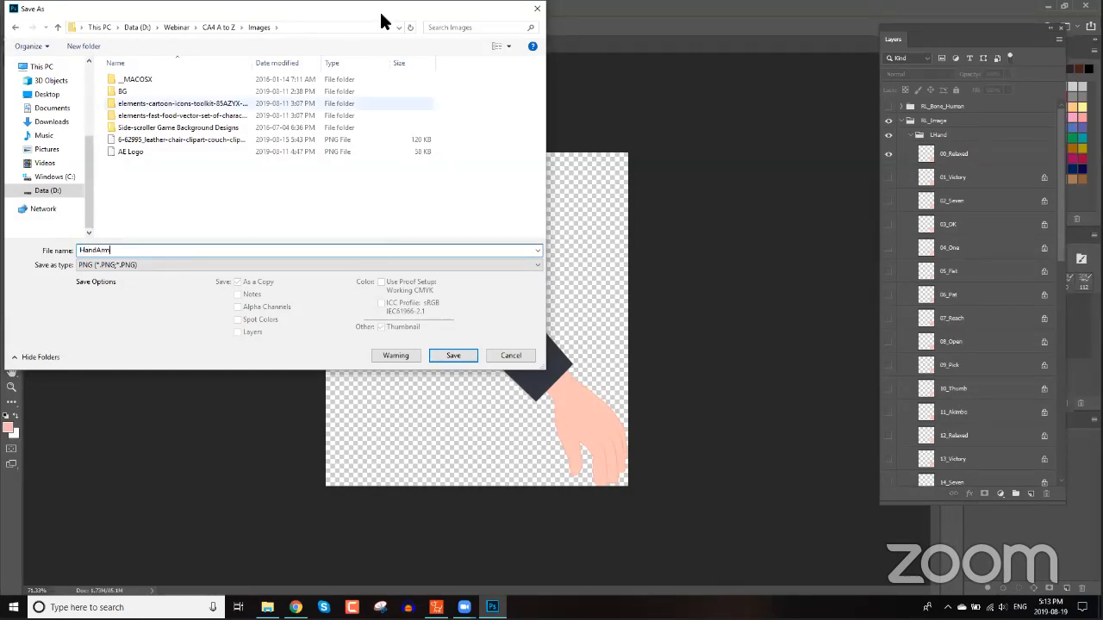
click(461, 353)
click(622, 180)
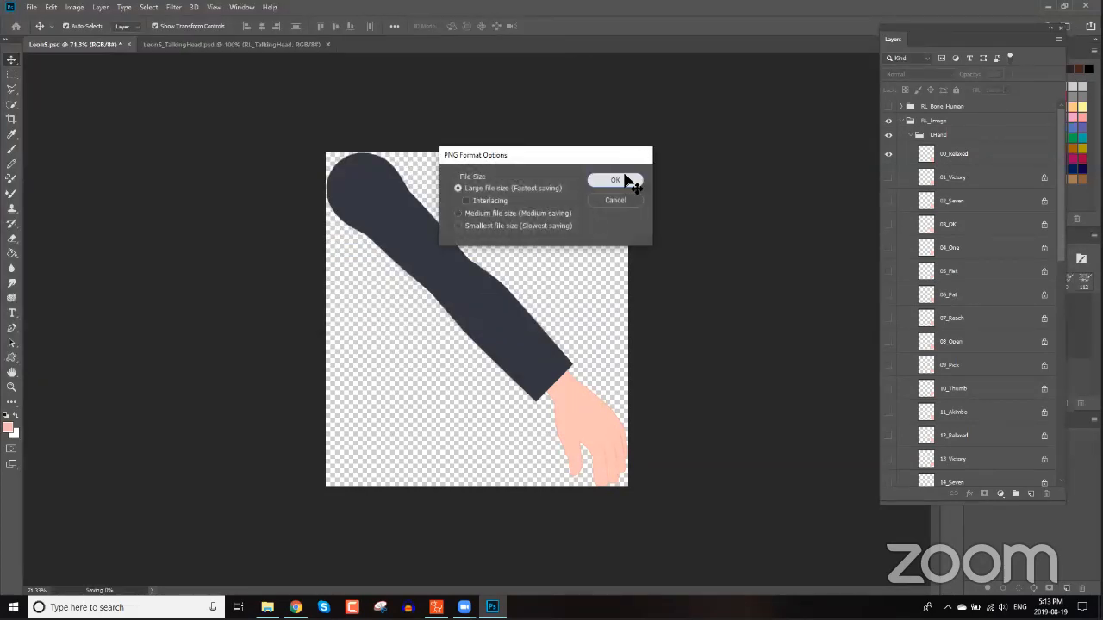
Switch to Cartoon Animator stage mode, select Leon and apply the _Pose_Fight motion from G3 Human _Turners_Male Side templates.
click(1053, 6)
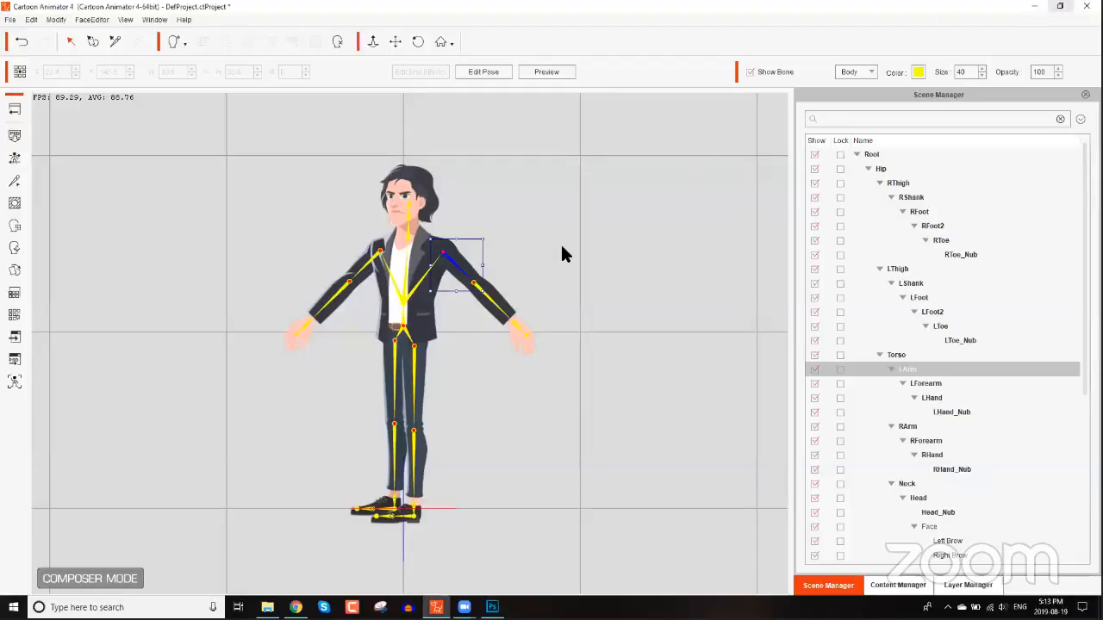
click(13, 110)
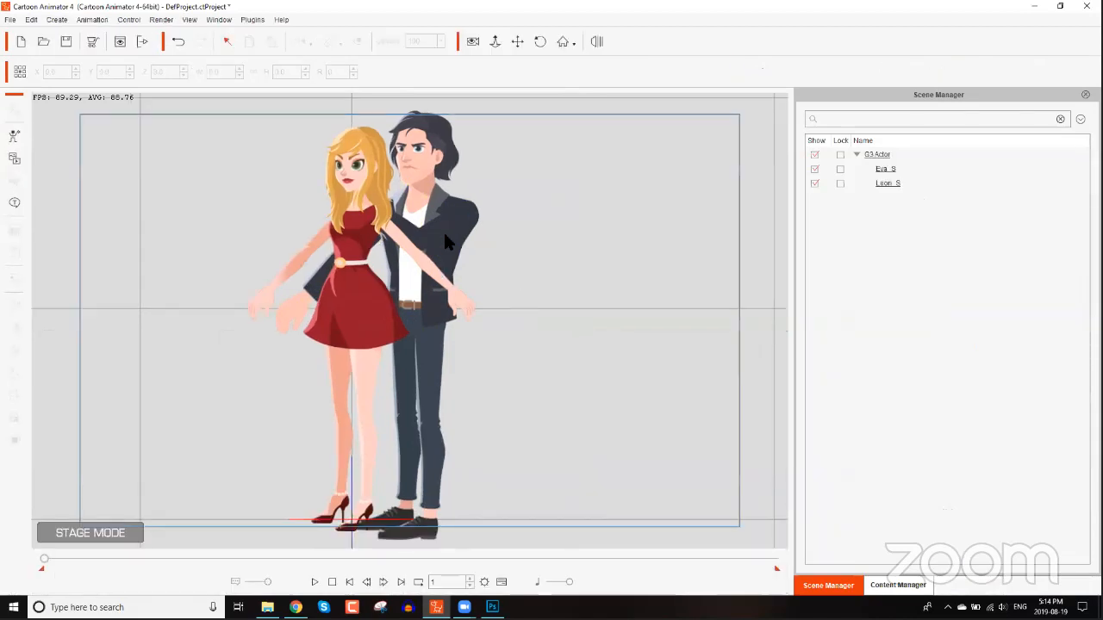
click(444, 232)
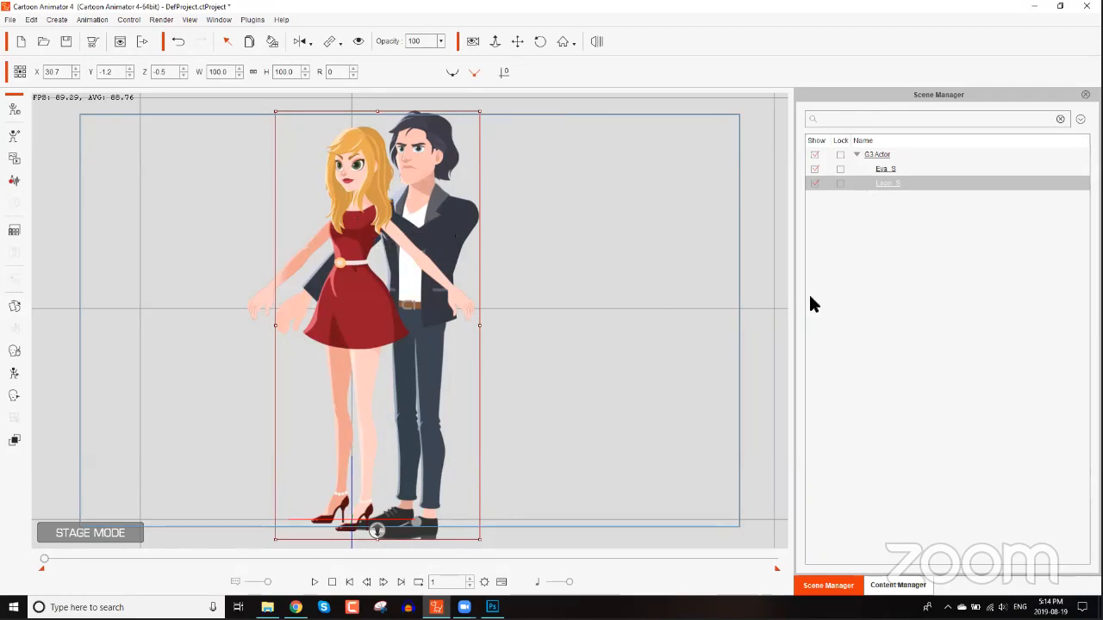
click(909, 577)
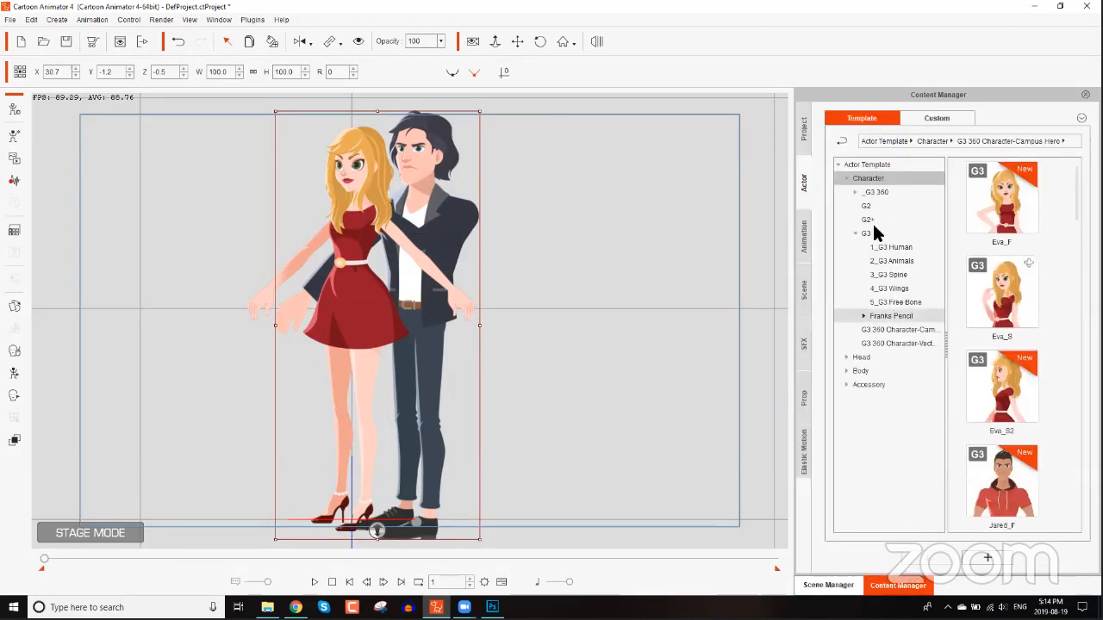
click(806, 235)
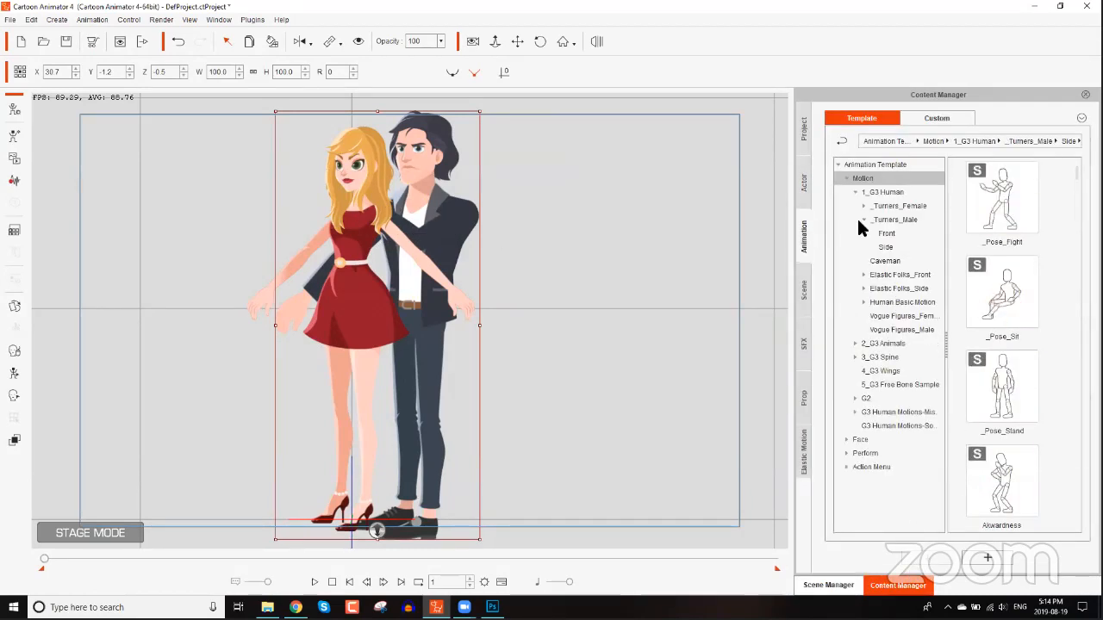
click(893, 227)
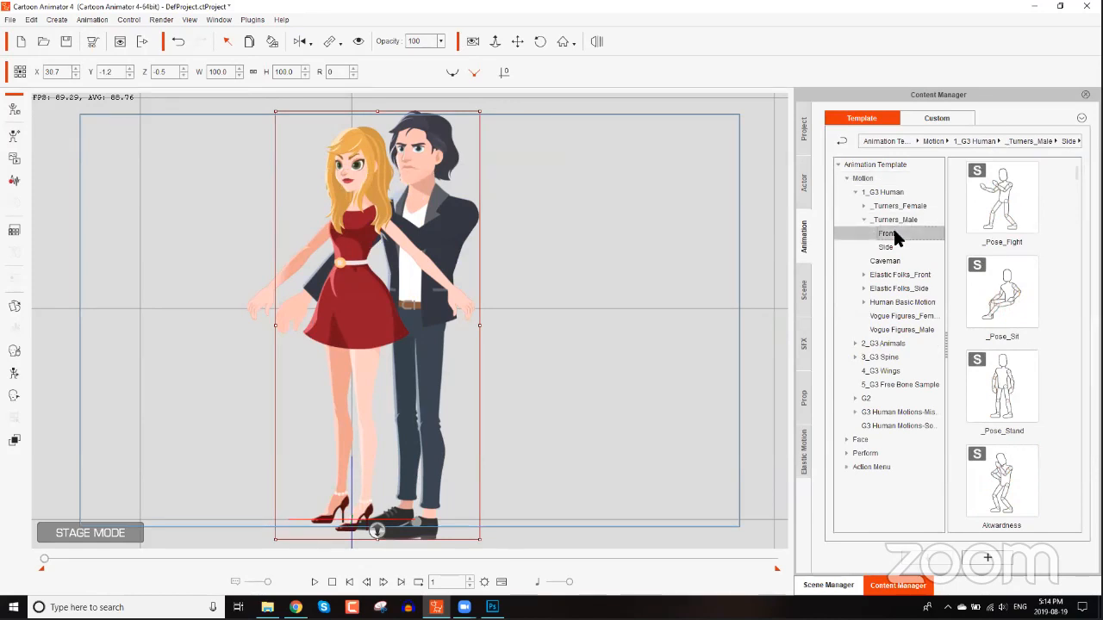
click(890, 246)
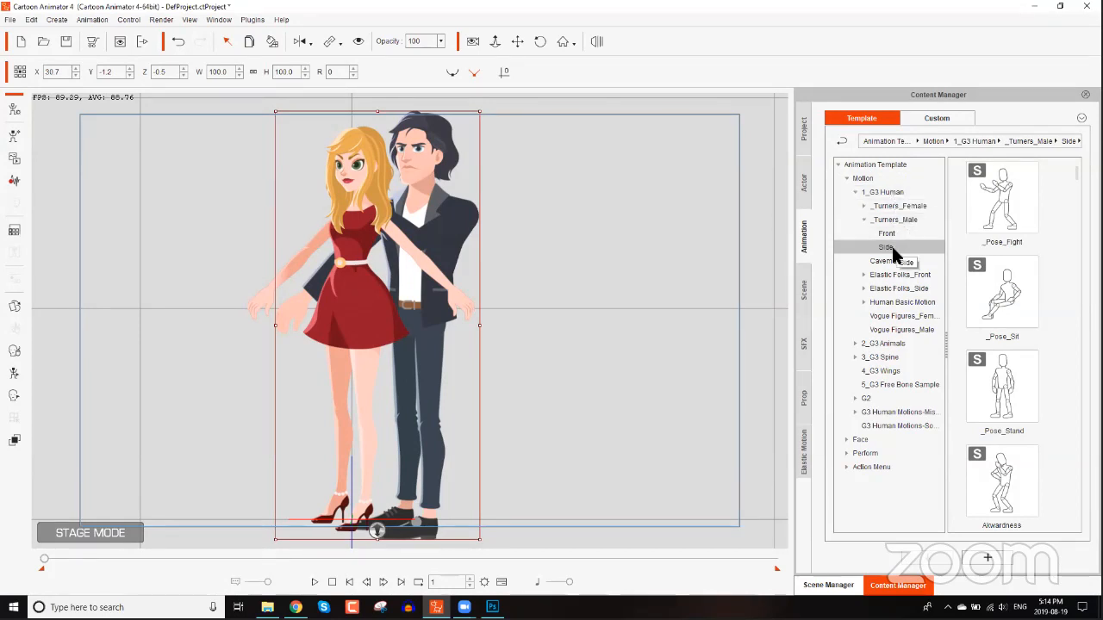
double_click(1017, 212)
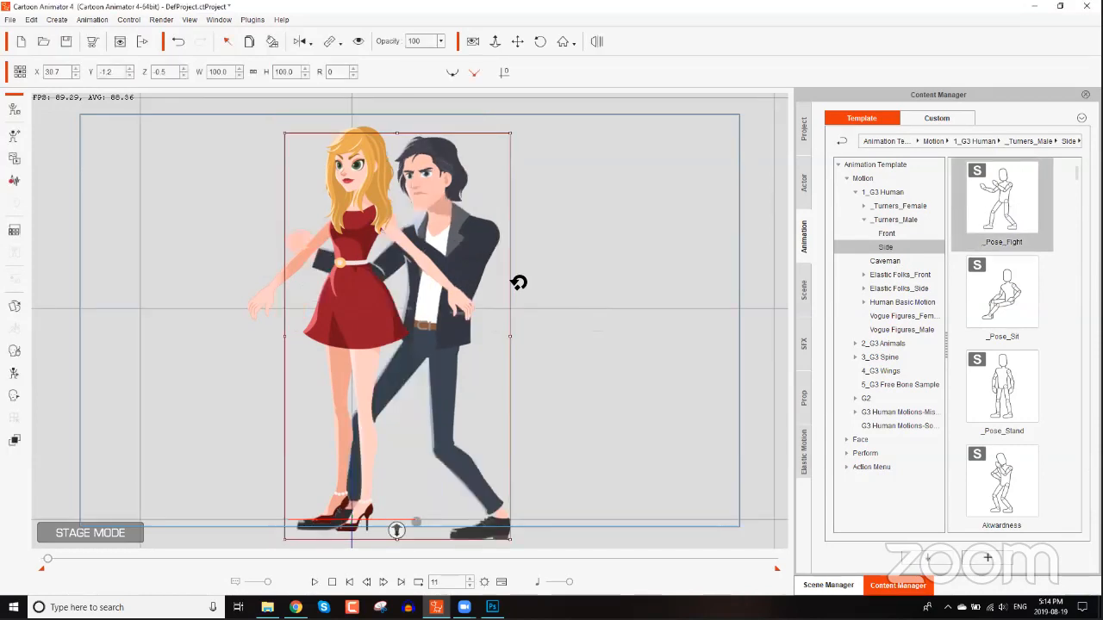
Move Leon closer to Eva, remove his object animation and reposition him at frame 1.
drag(486, 261, 459, 252)
right_click(458, 252)
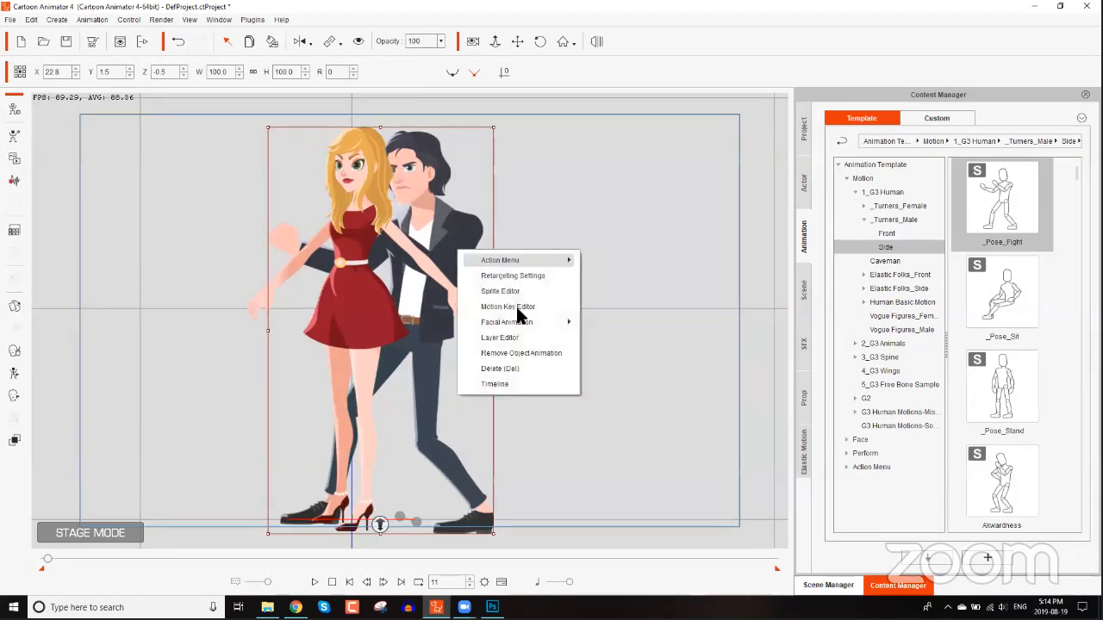
click(534, 352)
drag(49, 563, 38, 561)
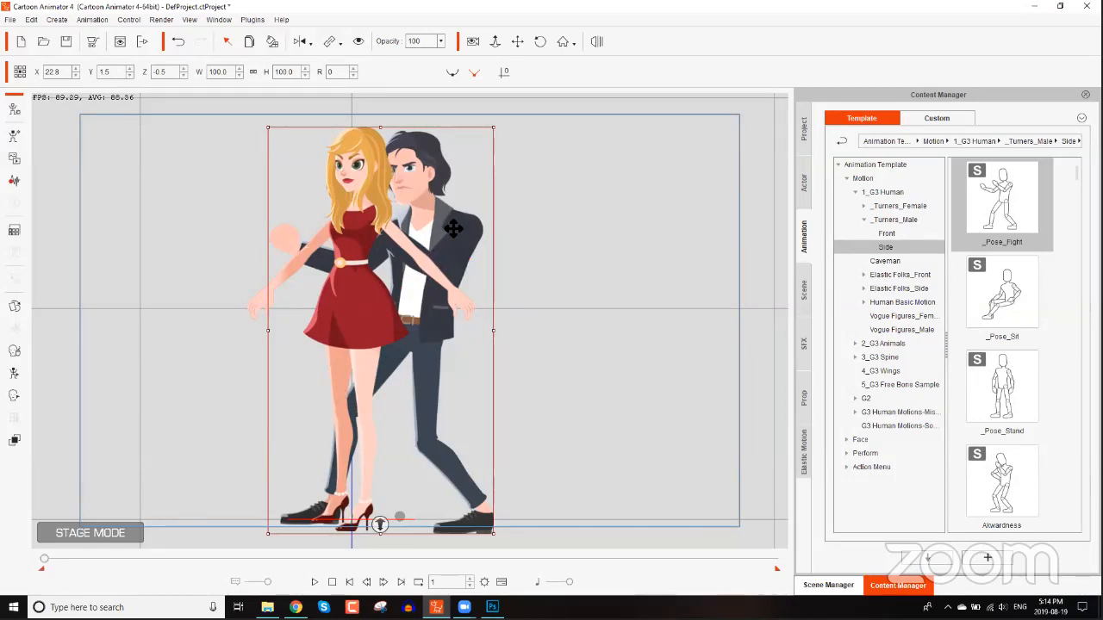
drag(444, 221, 438, 217)
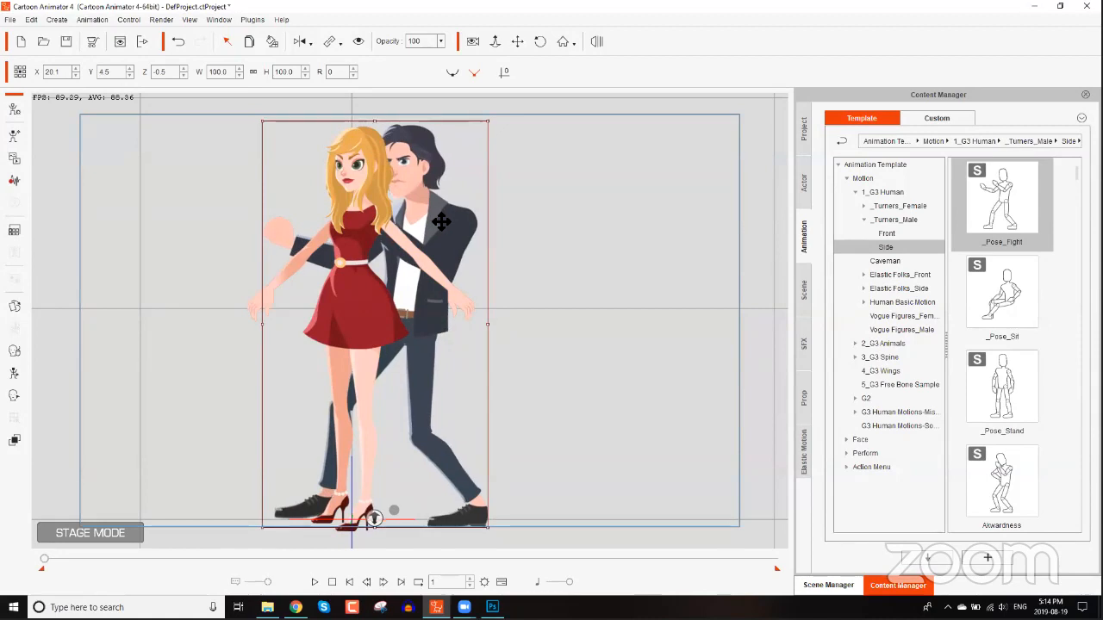
In the 2D Motion Key Editor, raise Leon's left hand up to Eva's face and close the editor.
click(15, 376)
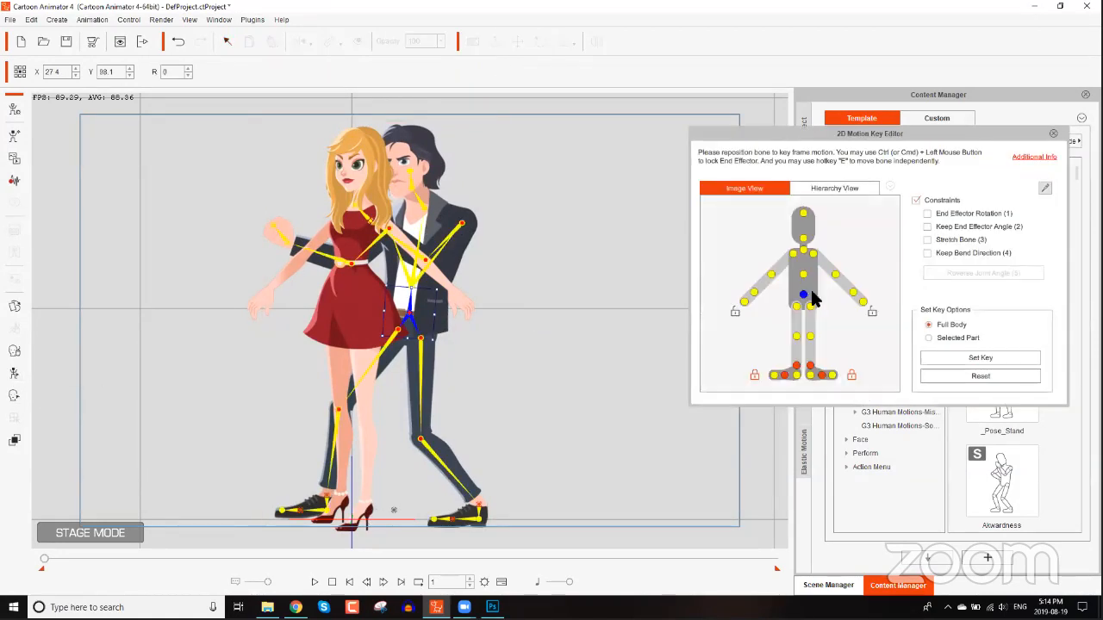
click(864, 306)
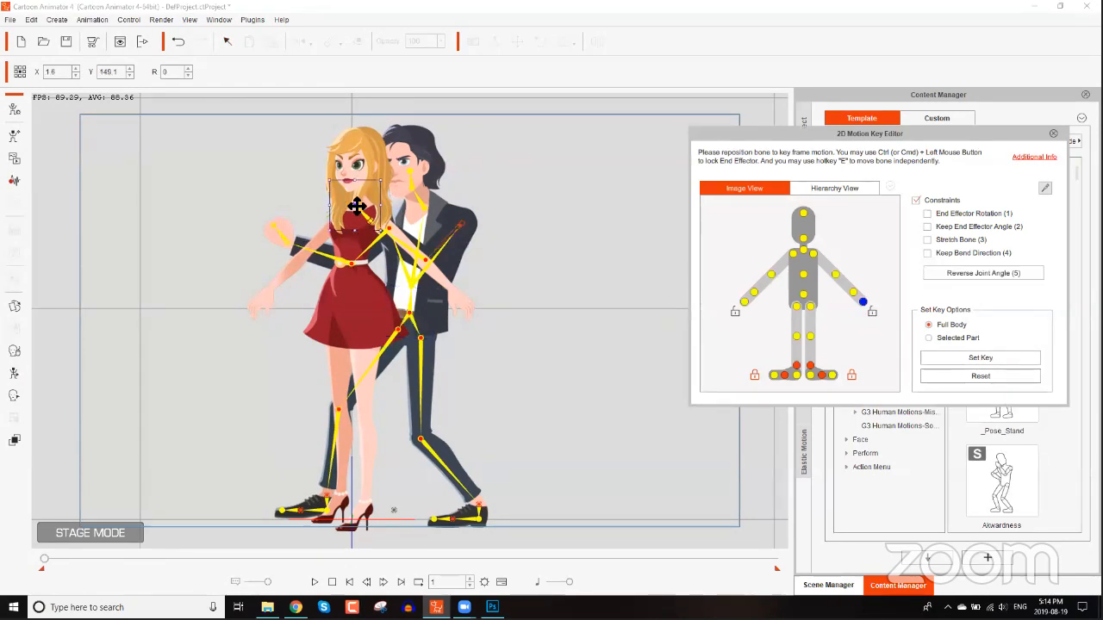
drag(364, 203, 346, 186)
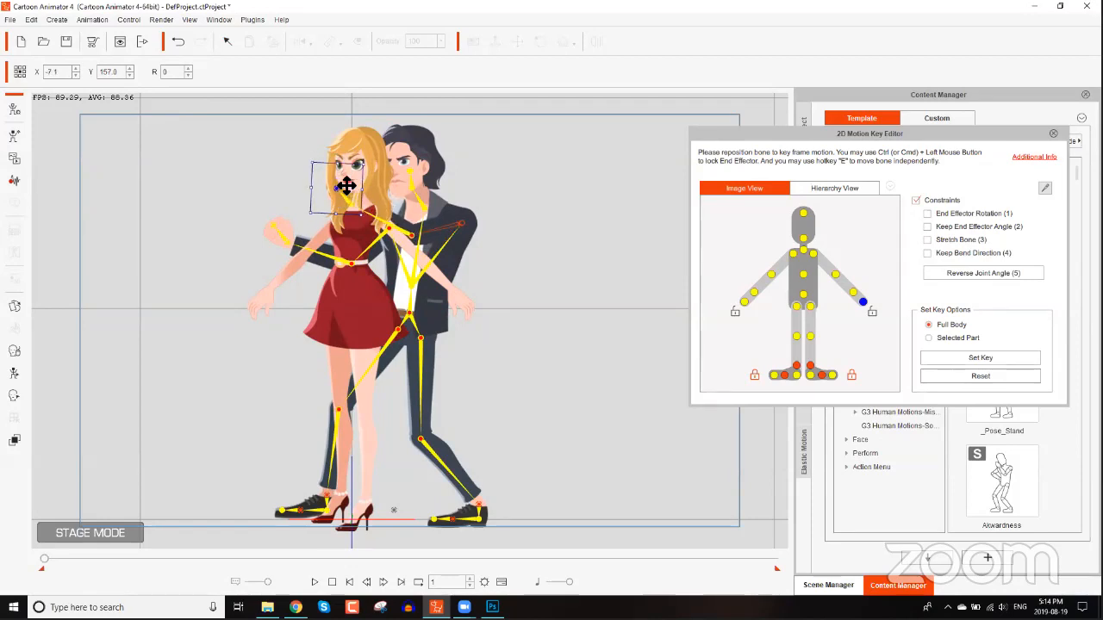
click(1053, 134)
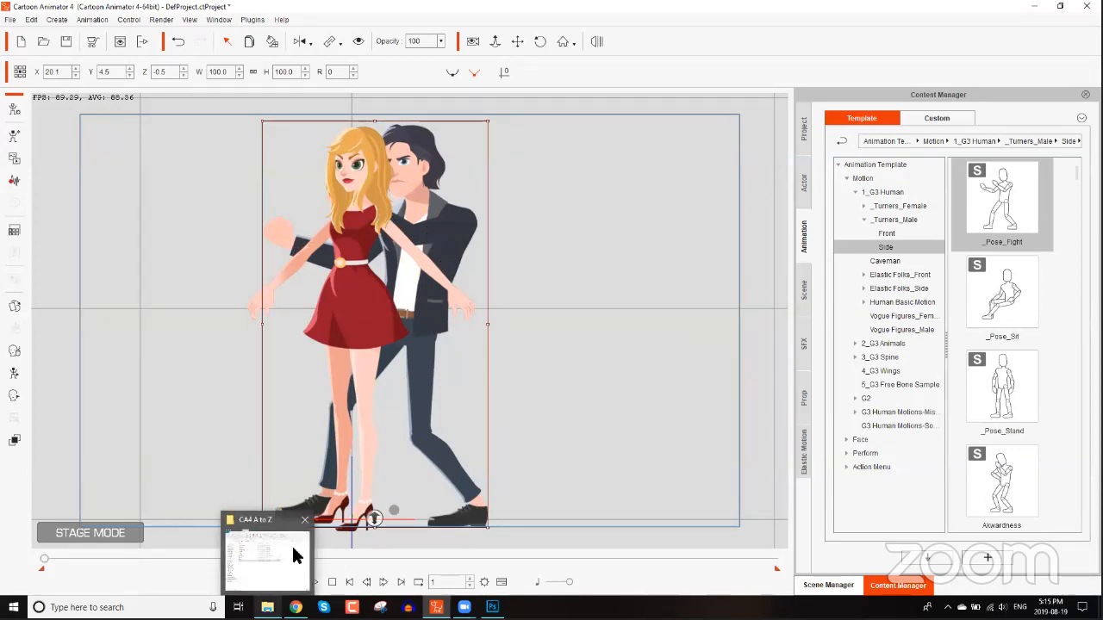
Import the HandArm image from the Images folder into the scene as a G3 Free Bone Actor.
click(293, 551)
double_click(557, 214)
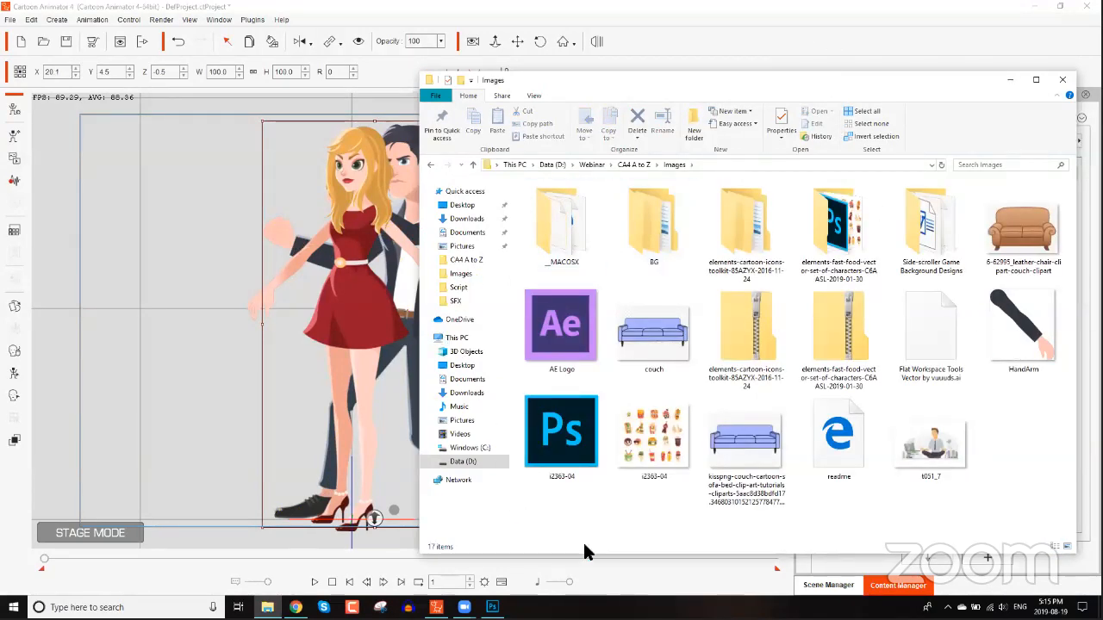
drag(559, 250, 558, 256)
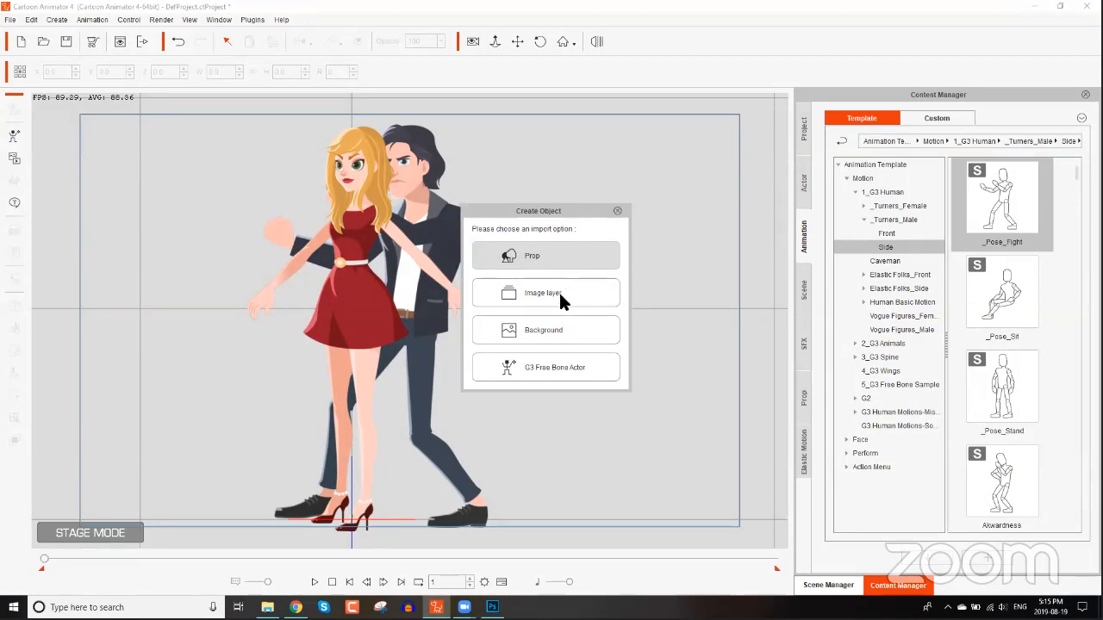
click(565, 370)
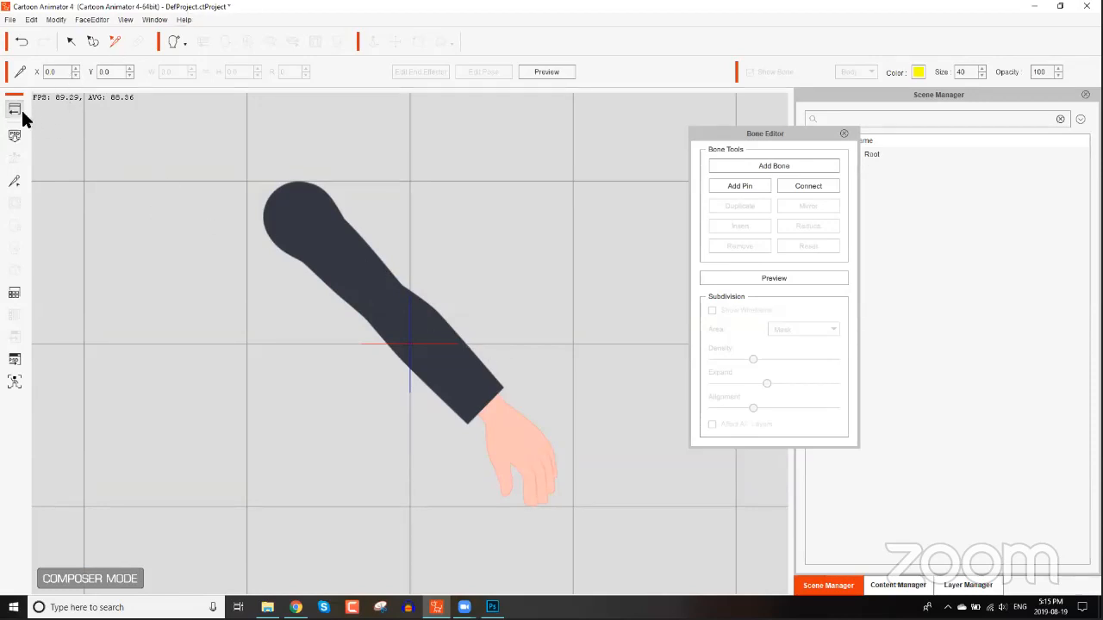
Add a chain of four bones along the arm from shoulder through elbow and wrist to the fingertips, then return to stage mode.
click(771, 170)
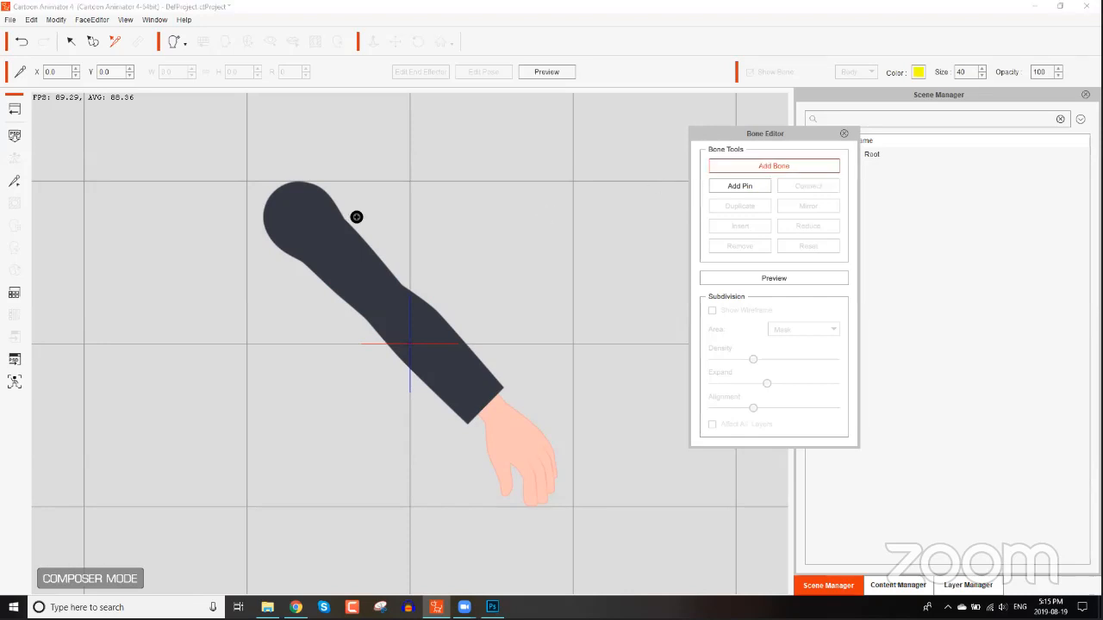
click(299, 215)
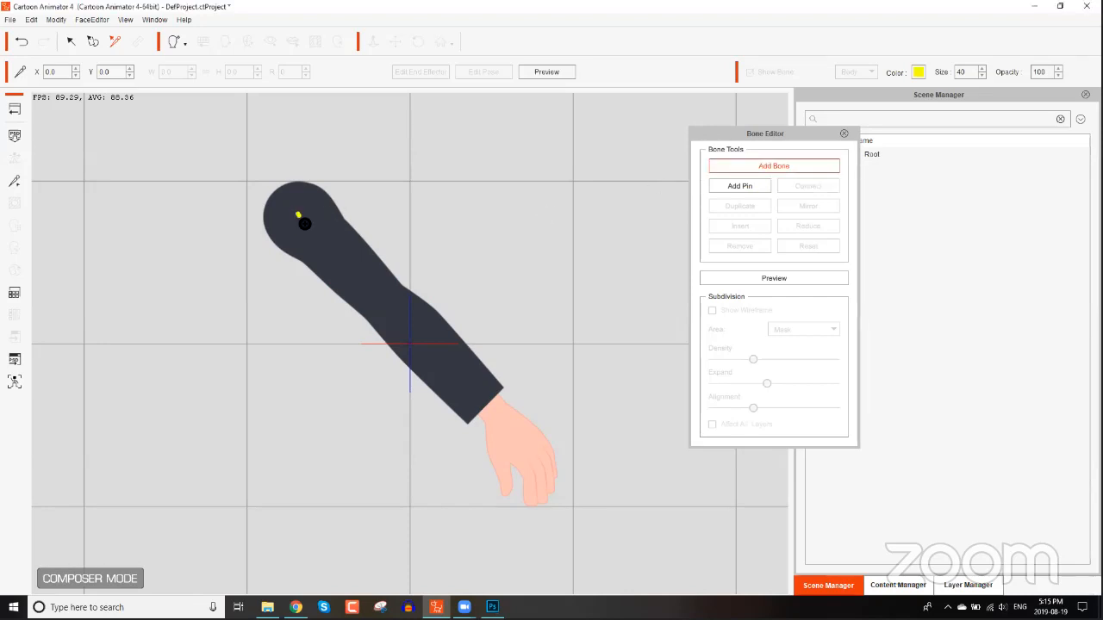
click(395, 308)
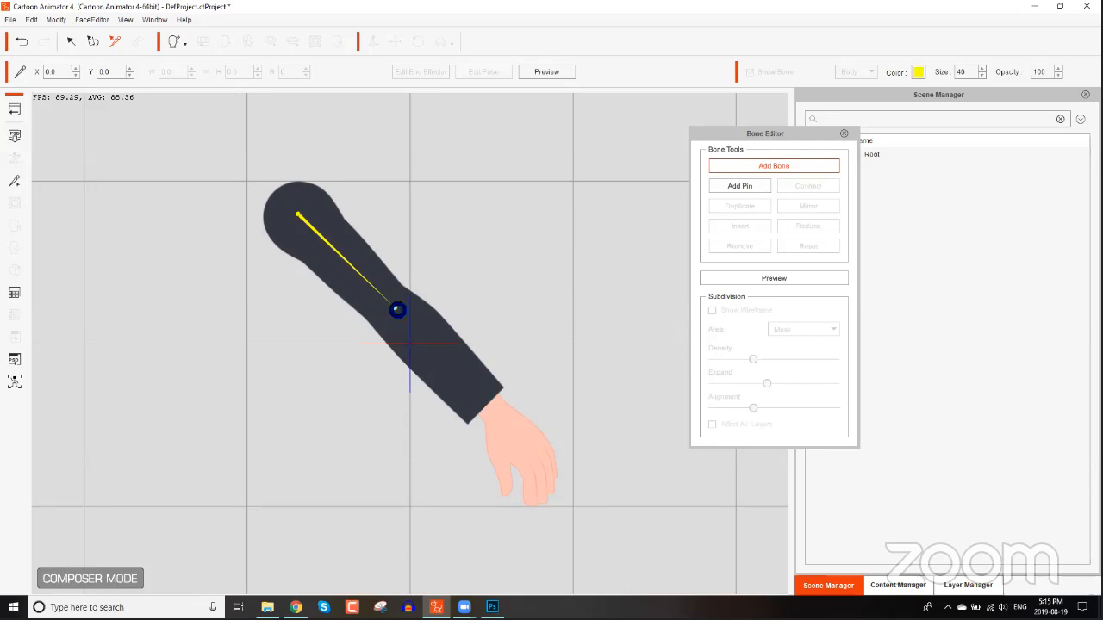
click(496, 415)
click(536, 483)
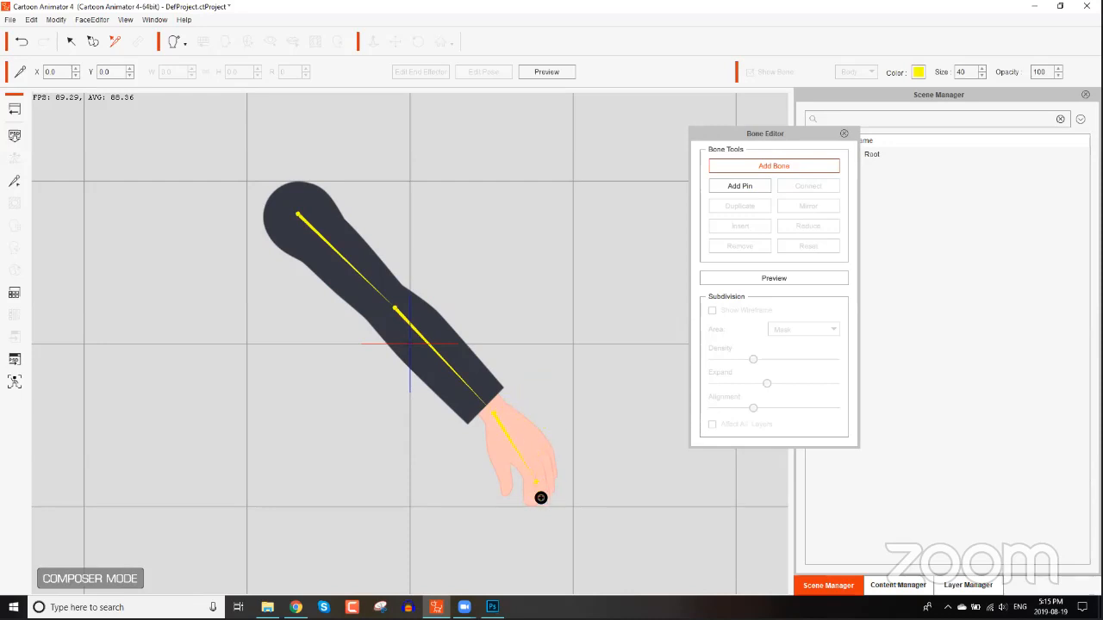
right_click(659, 427)
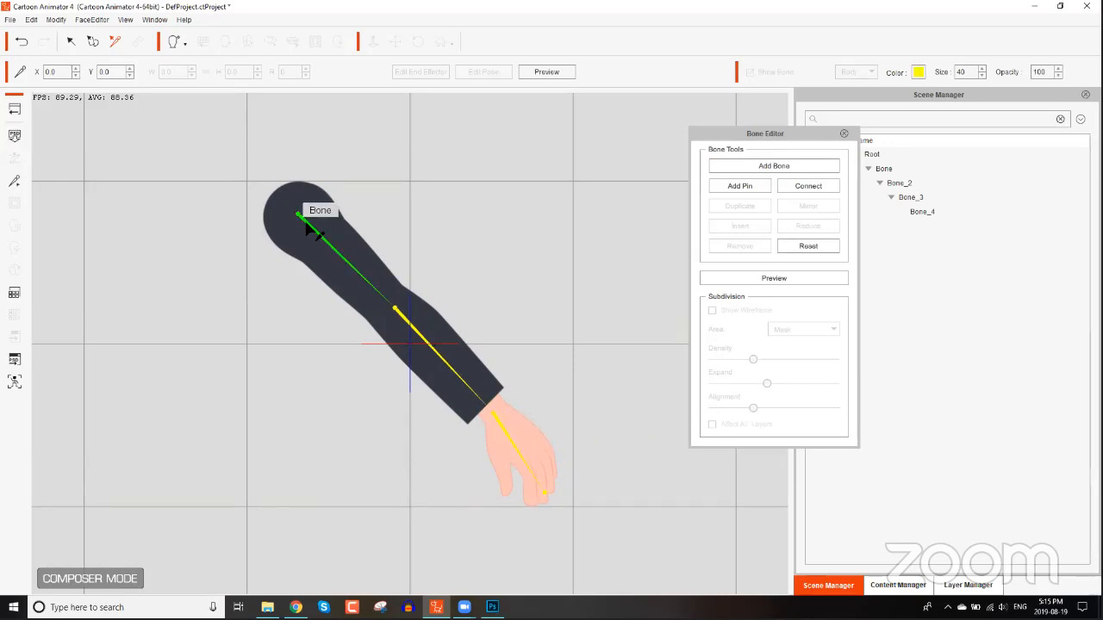
click(823, 166)
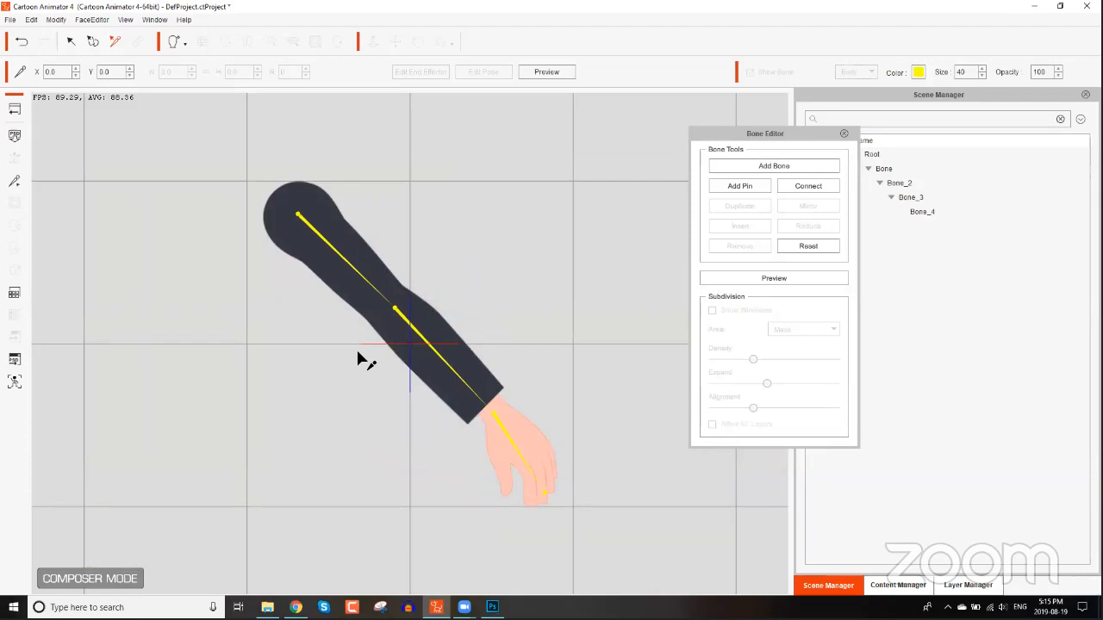
click(843, 134)
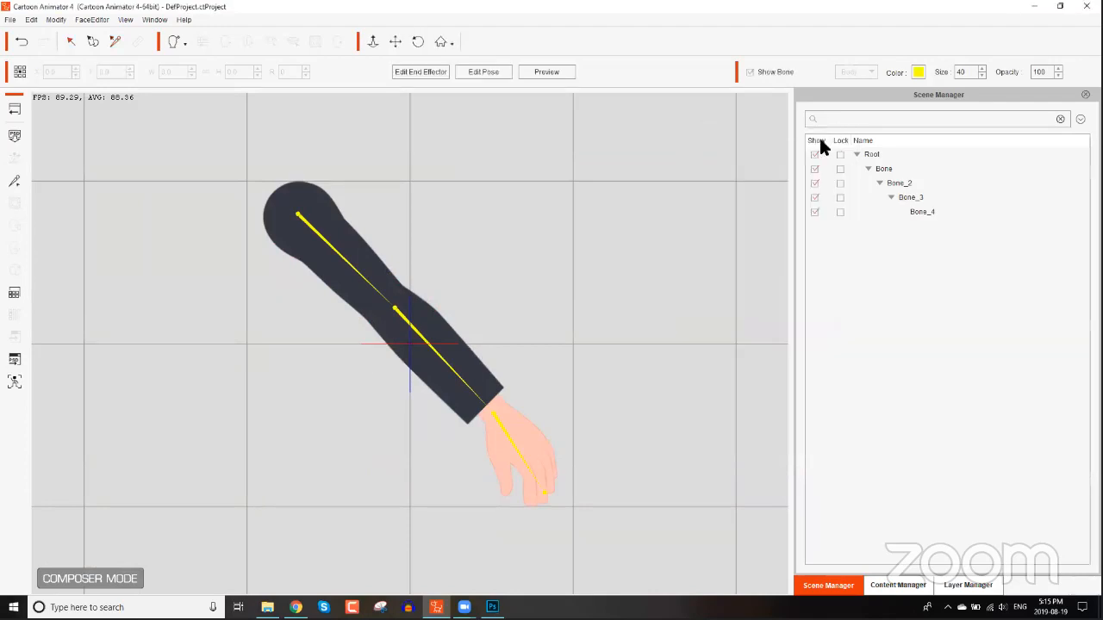
click(14, 110)
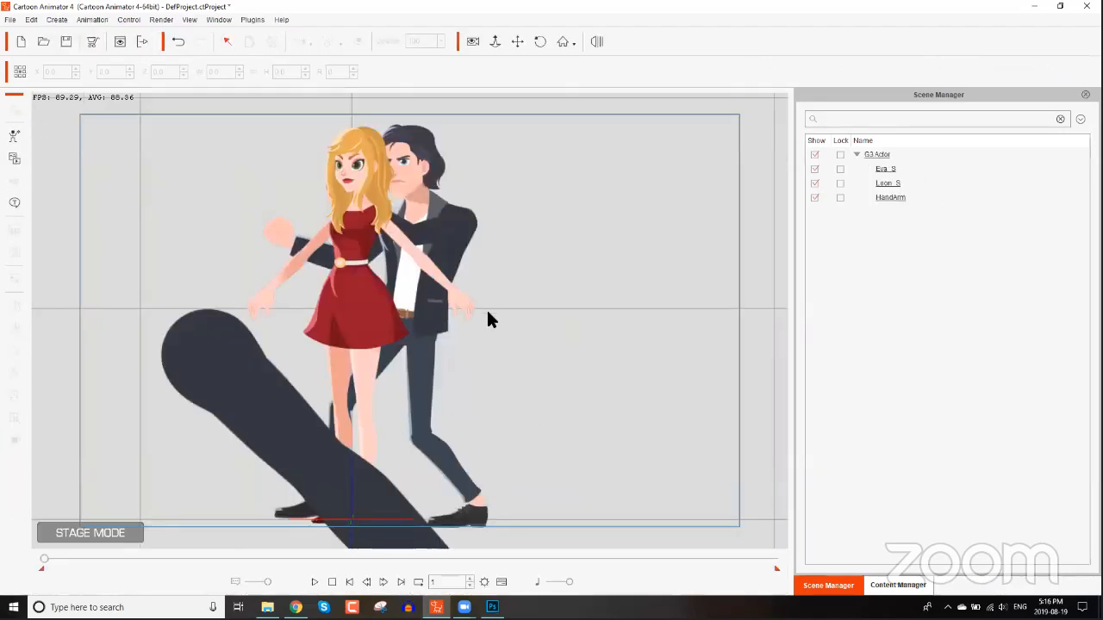
Scale the HandArm actor to about 34% and move and rotate it across Leon's shoulder toward Eva's face.
mouse_move(481, 373)
mouse_down()
mouse_move(500, 257)
mouse_move(494, 360)
mouse_up()
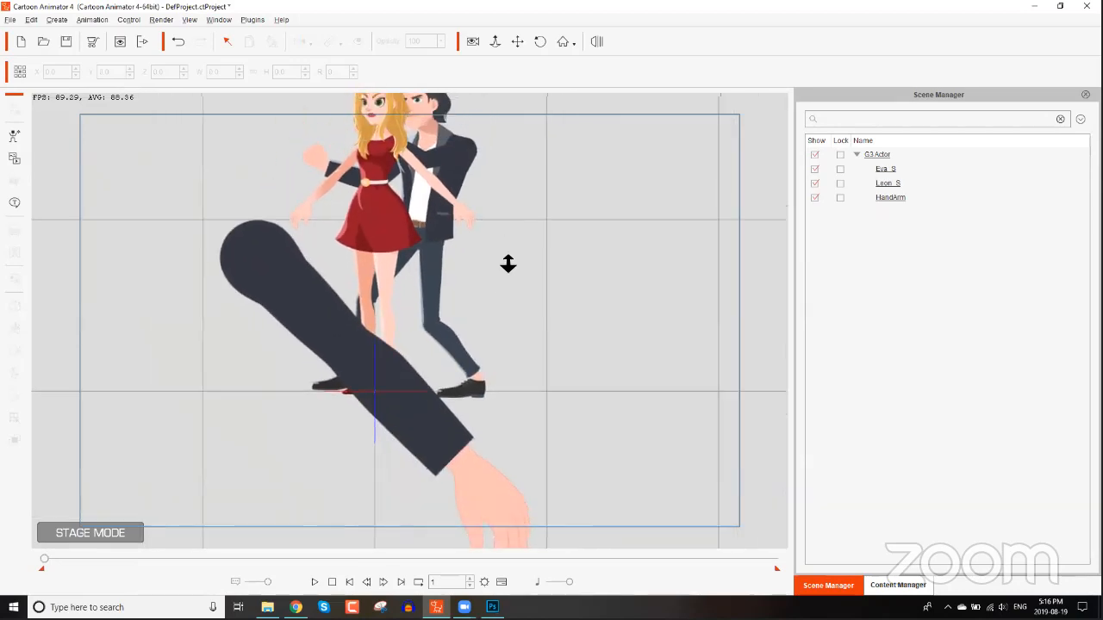
drag(509, 262, 514, 341)
click(320, 317)
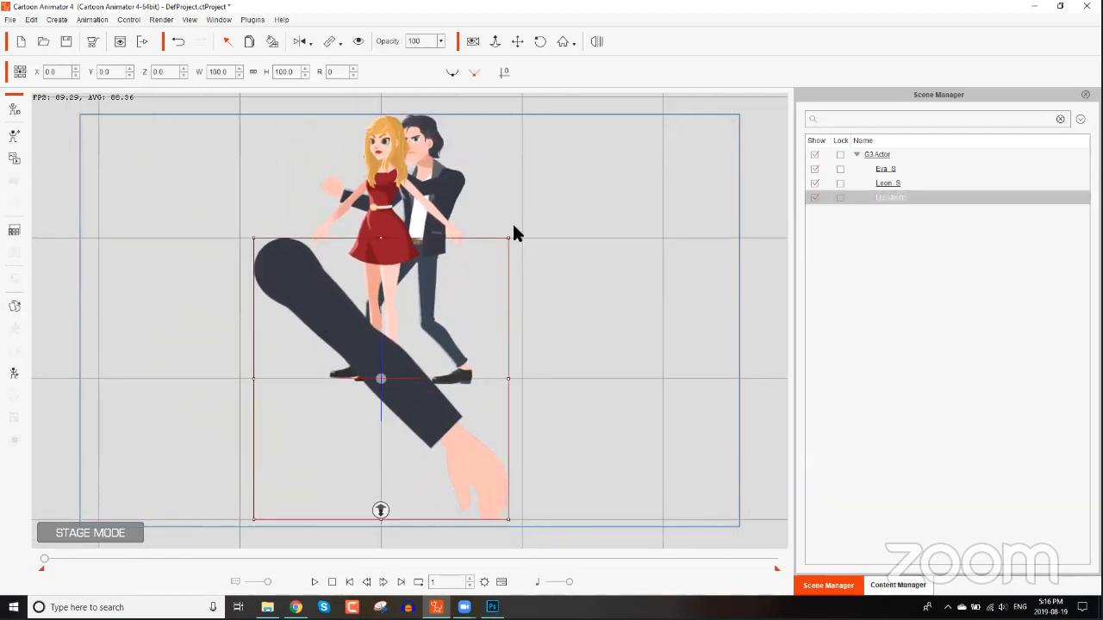
click(487, 251)
click(334, 358)
drag(509, 242, 413, 322)
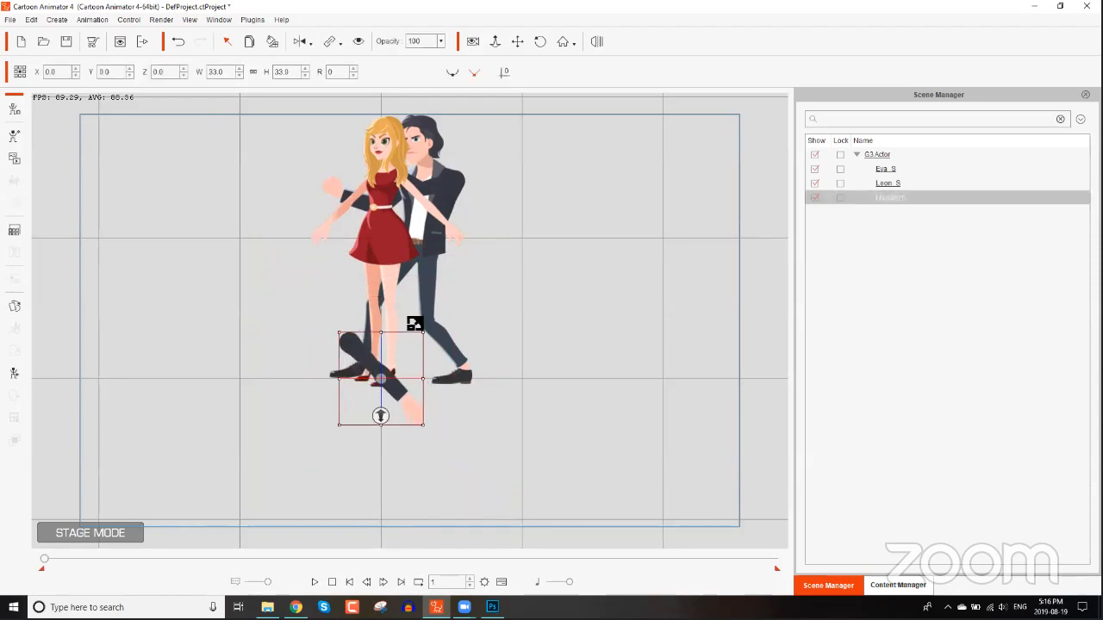
drag(387, 357, 473, 210)
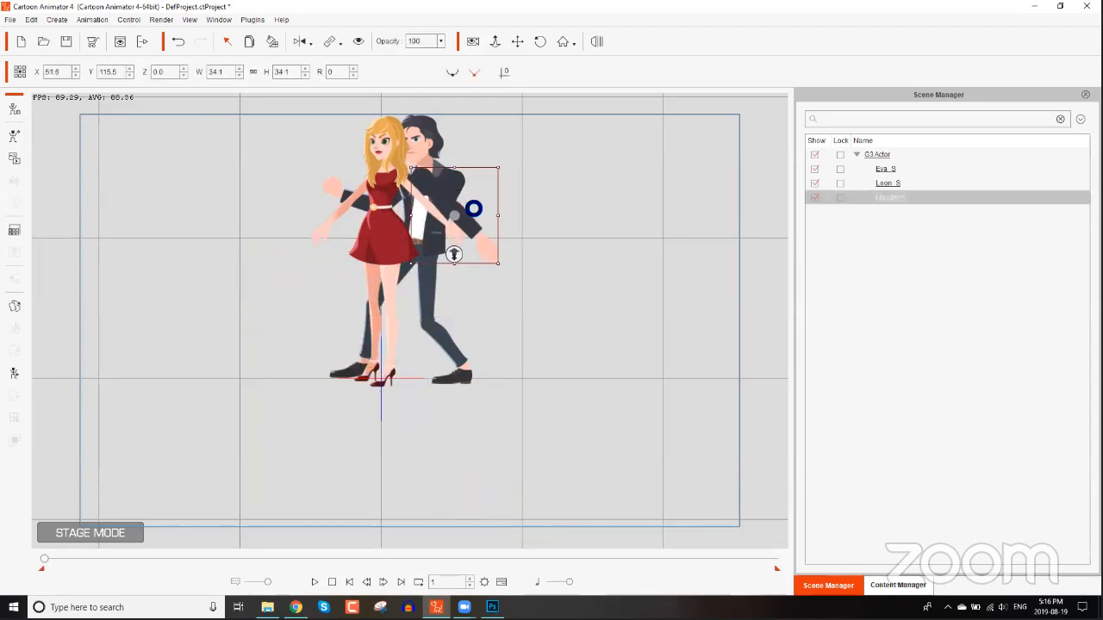
scroll(551, 203, up, 3)
drag(566, 195, 551, 234)
scroll(578, 465, up, 1)
drag(505, 468, 343, 419)
drag(566, 362, 451, 313)
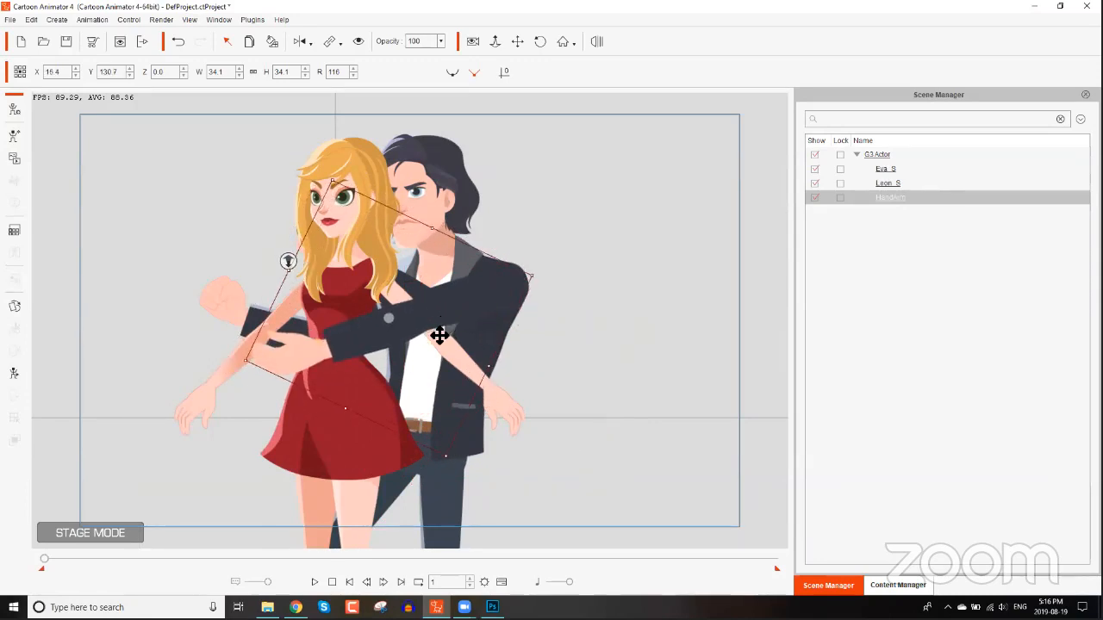
In the 2D Motion Key Editor, bend the HandArm bones so the hand reaches Eva's face.
click(14, 374)
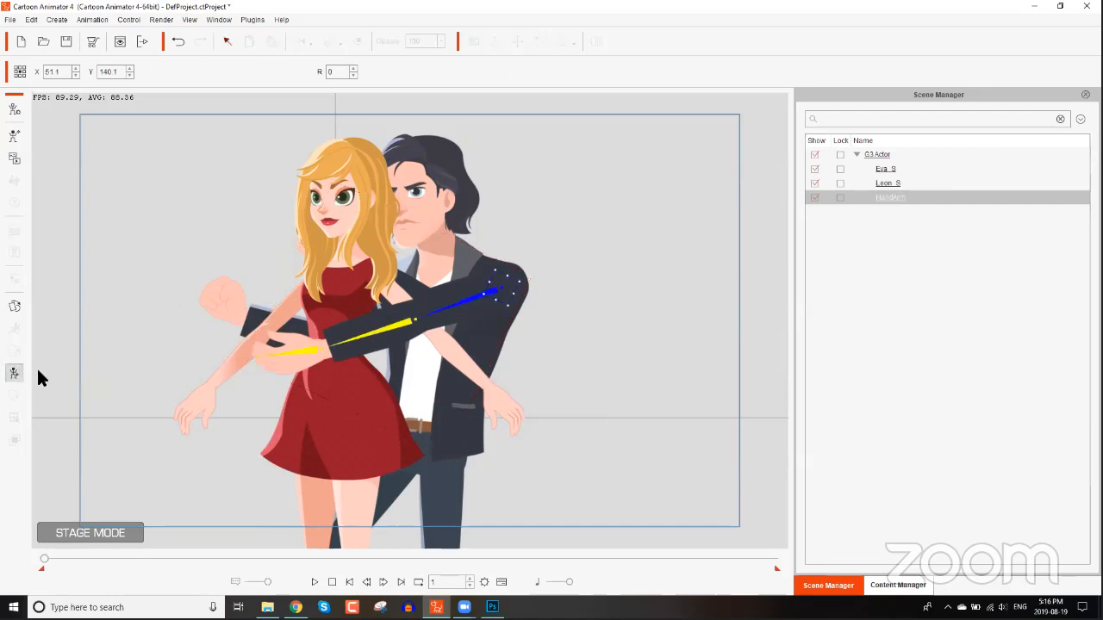
drag(308, 352, 314, 307)
drag(351, 373, 344, 268)
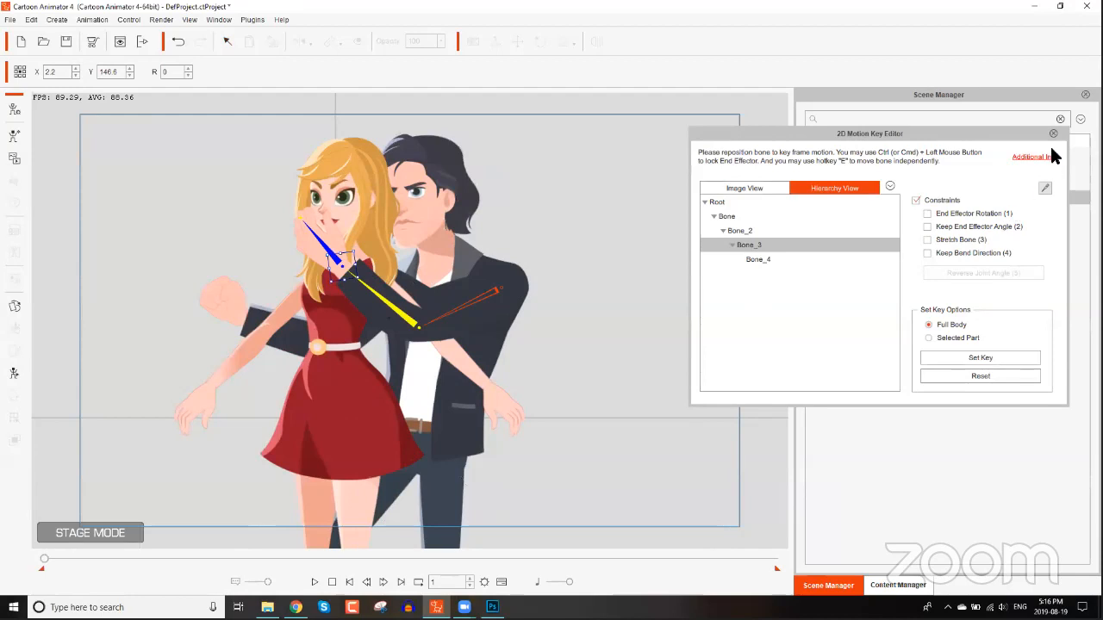
click(1053, 136)
Fine-tune the HandArm actor's position, size to 33.4 and rotation to about 123° over Leon's shoulder.
click(370, 315)
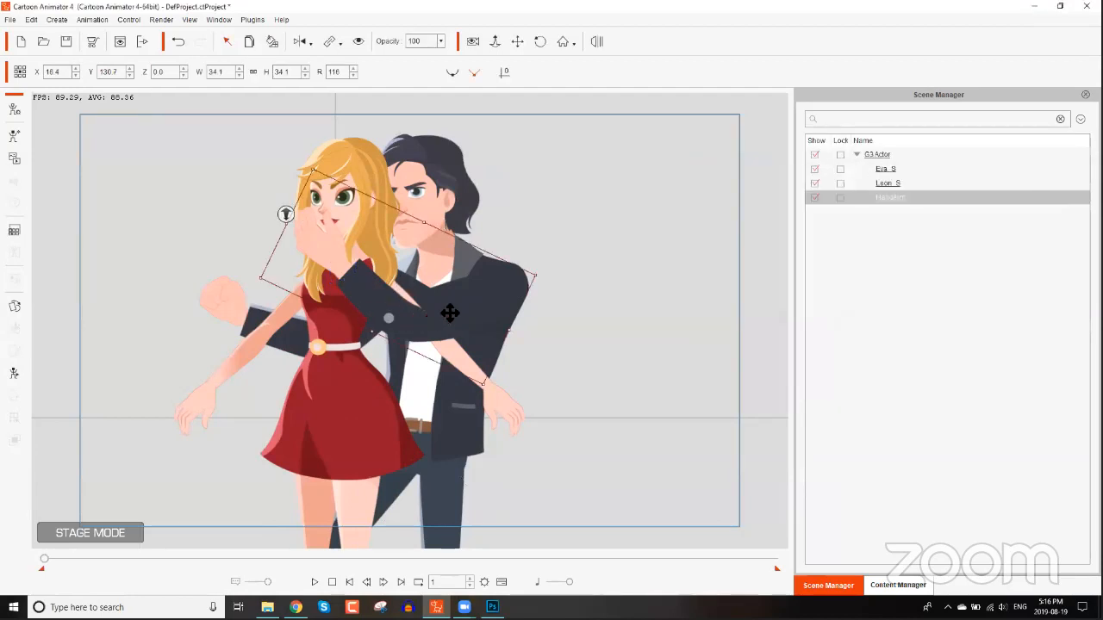
drag(452, 301, 453, 303)
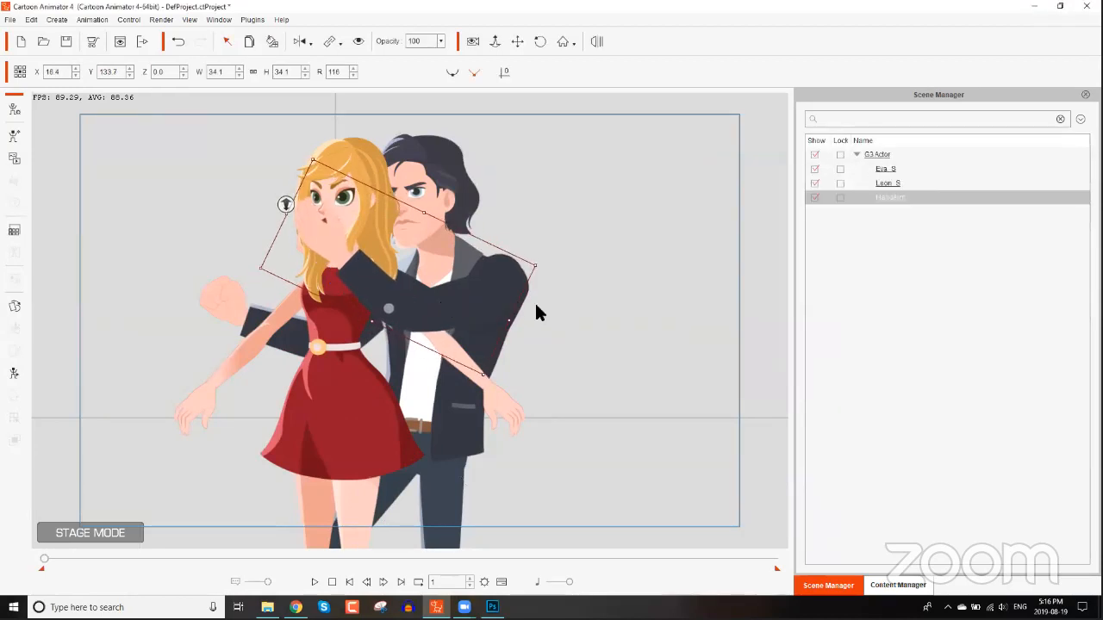
drag(528, 308, 492, 305)
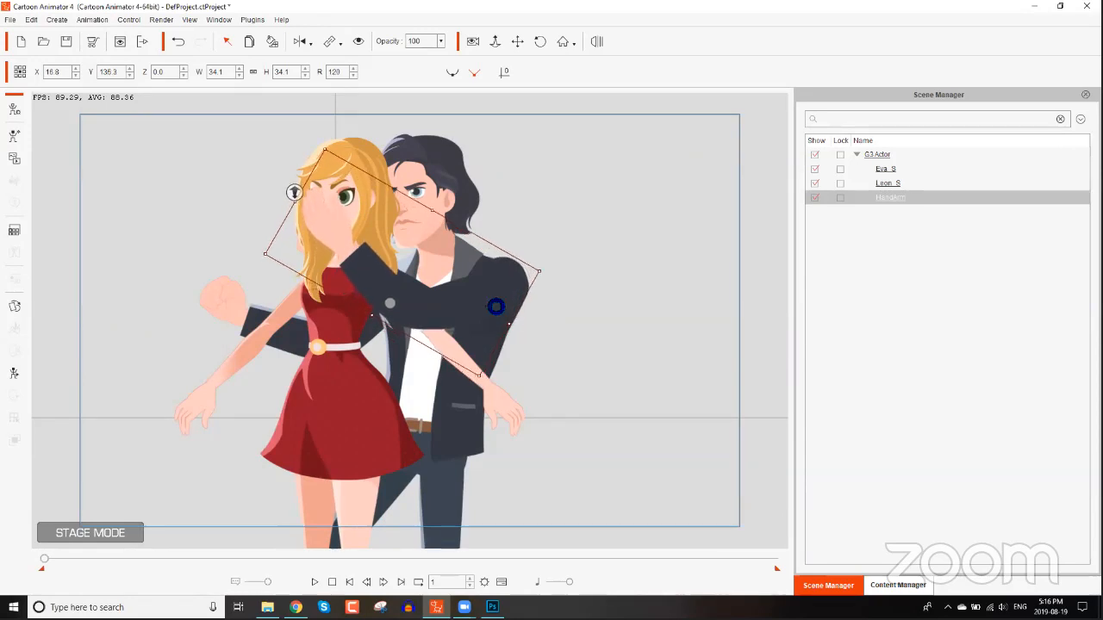
drag(537, 275, 535, 275)
drag(514, 337, 510, 341)
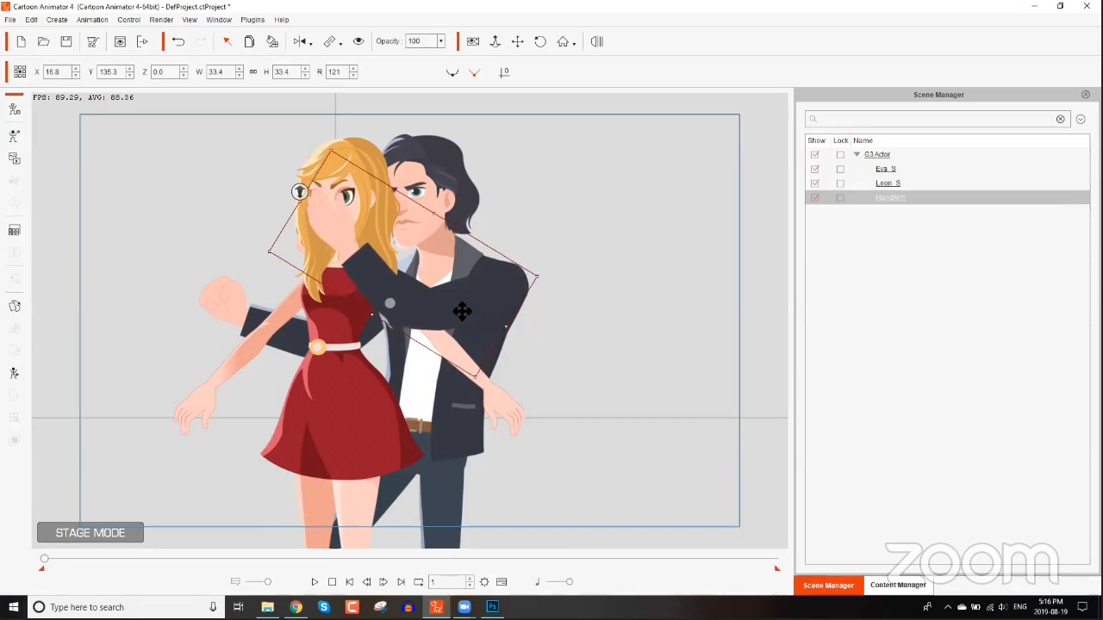
drag(464, 314, 465, 309)
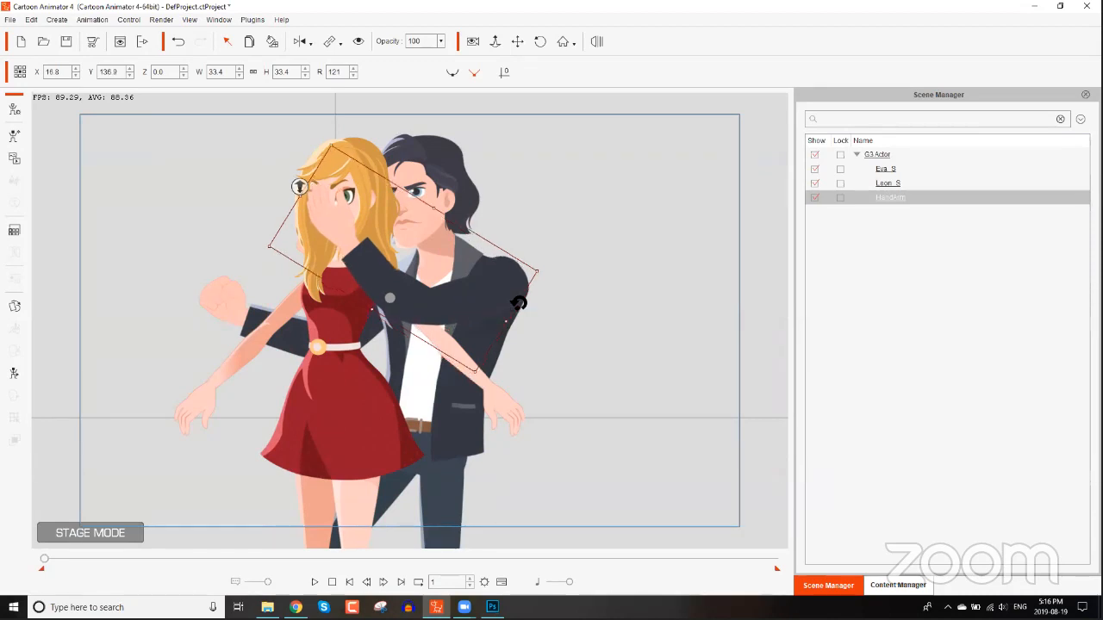
drag(532, 305, 503, 300)
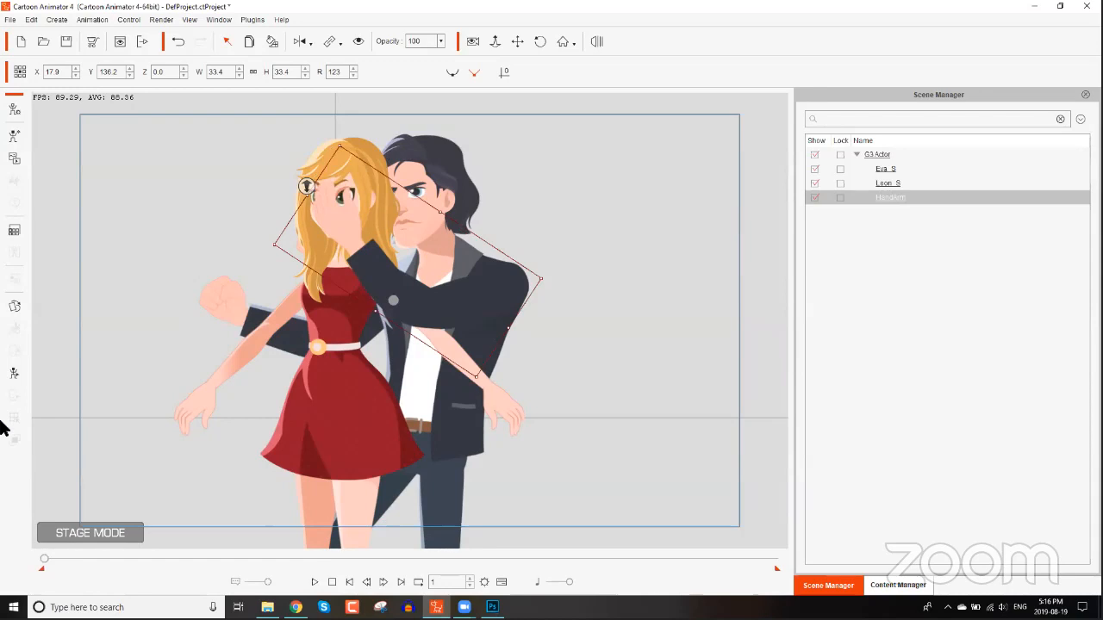
Adjust the HandArm's wrist bone in the 2D Motion Key Editor so the hand rests against Eva's cheek.
click(14, 373)
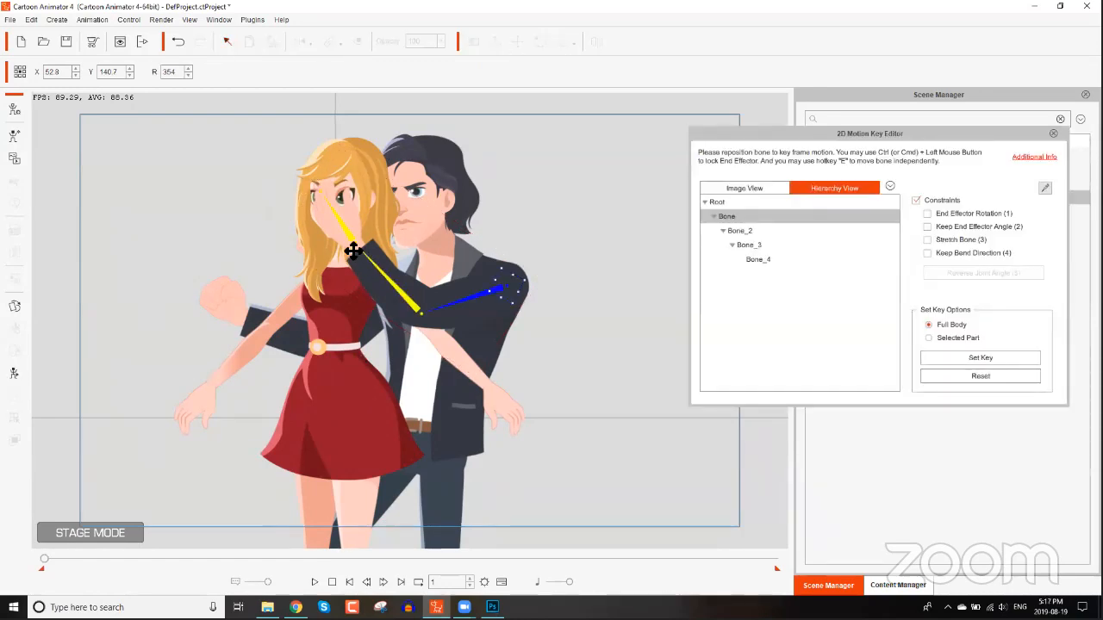
click(348, 257)
drag(347, 261, 345, 256)
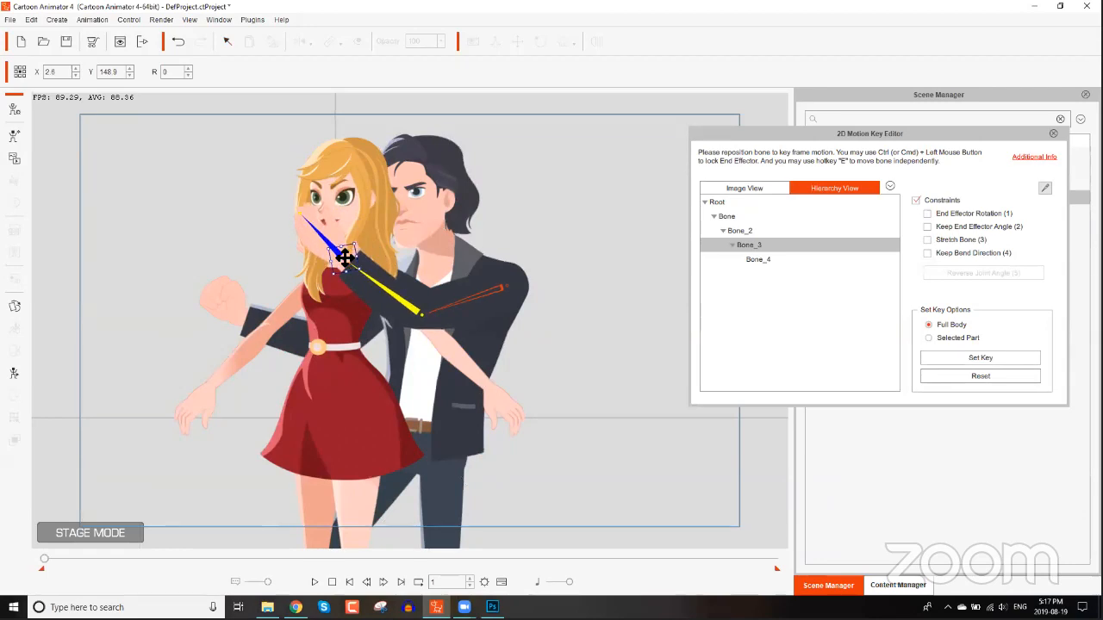
drag(345, 256, 333, 258)
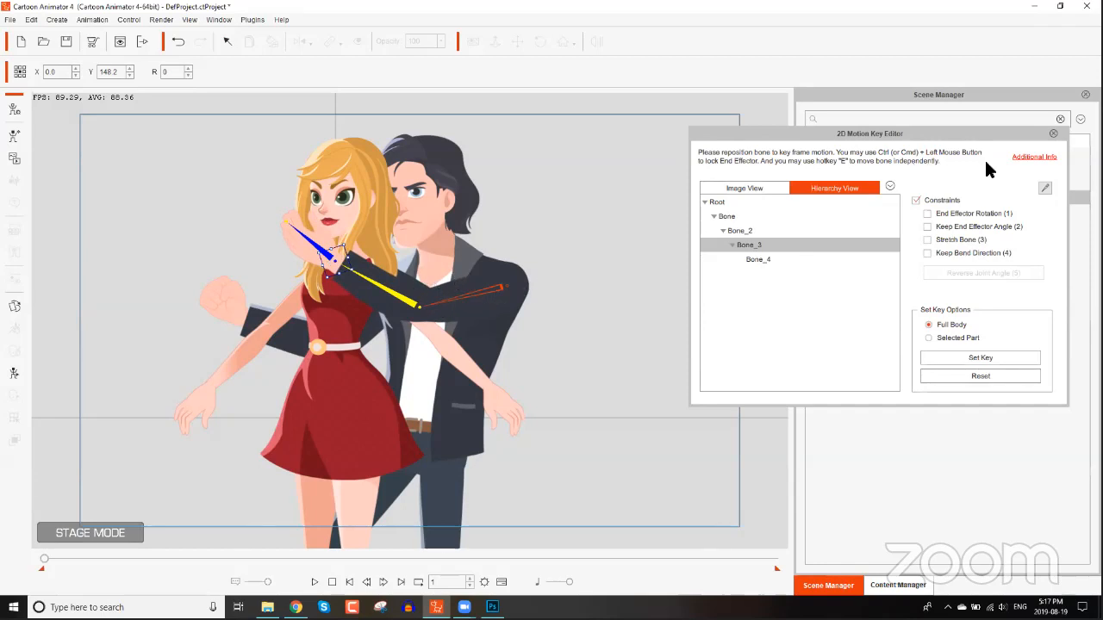
click(1052, 133)
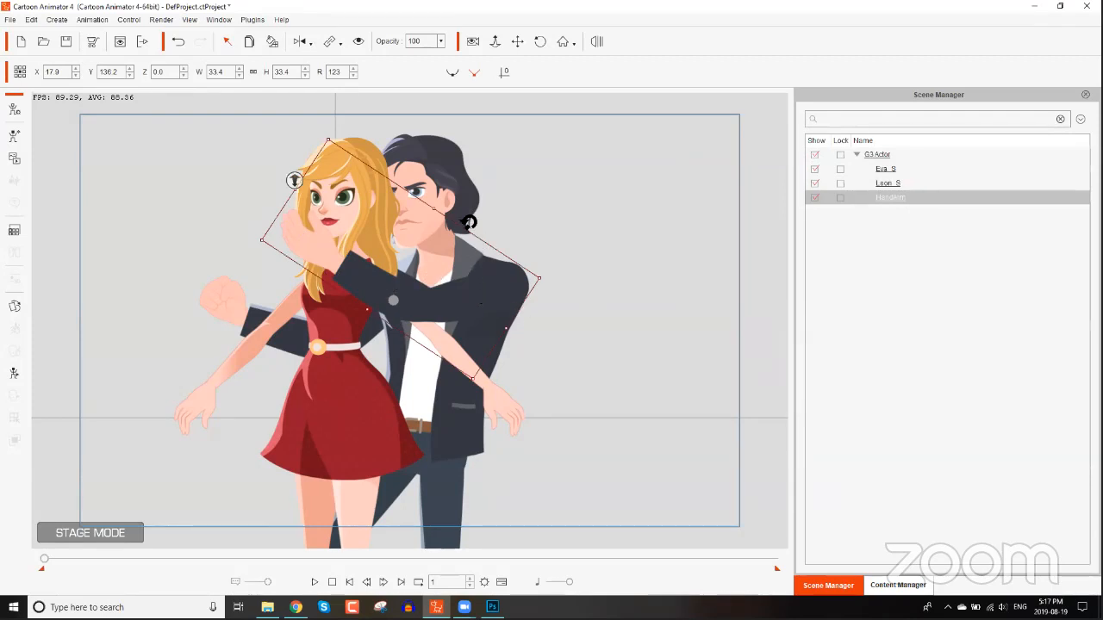
click(441, 199)
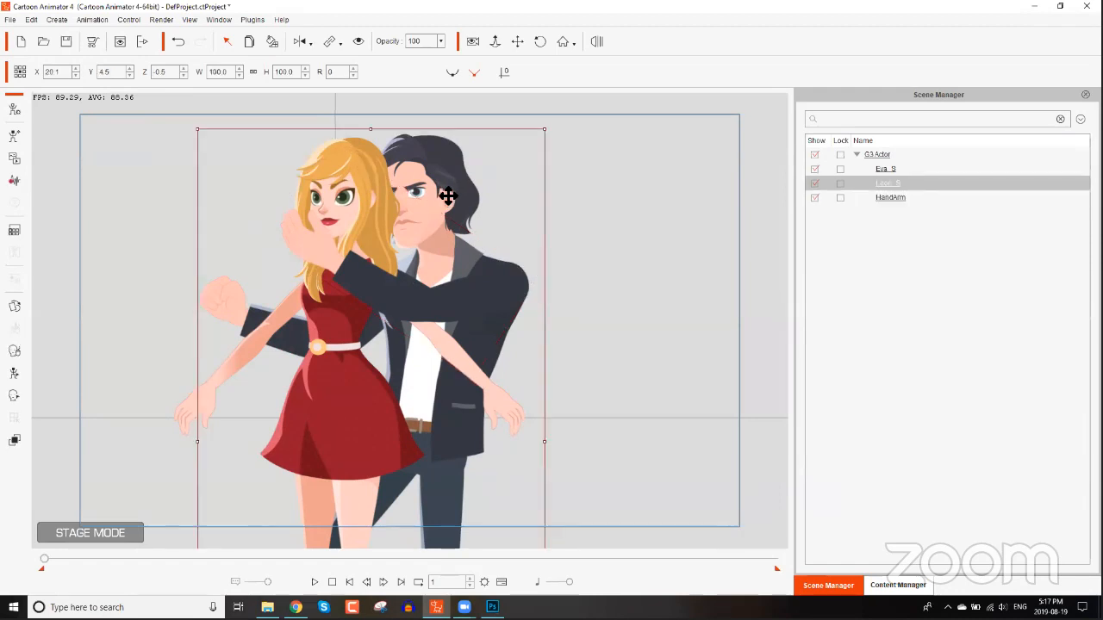
click(15, 309)
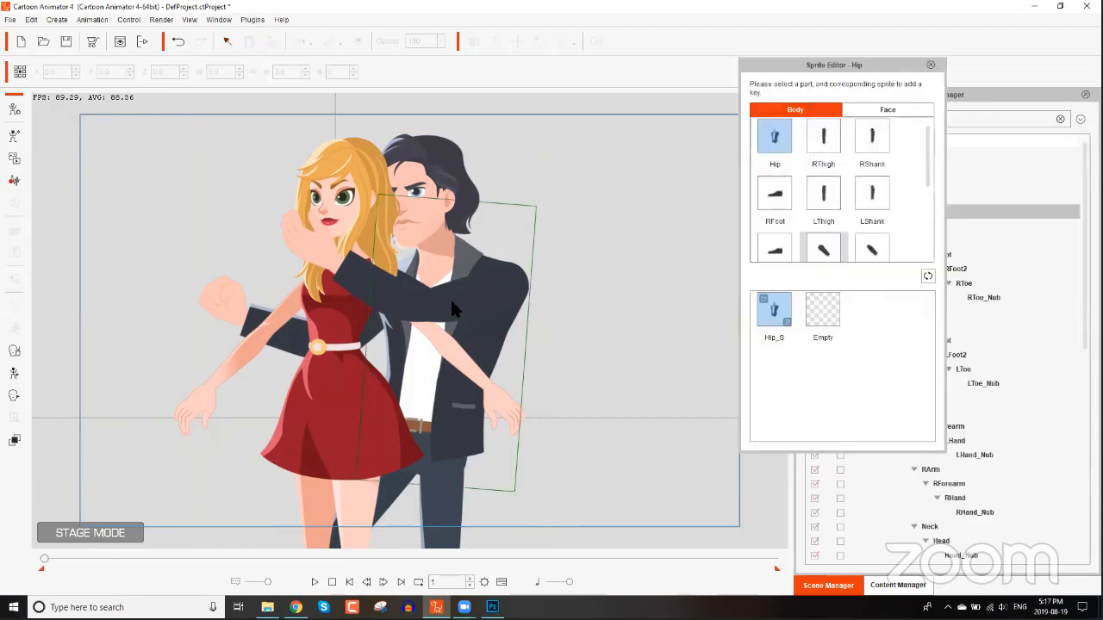
click(502, 271)
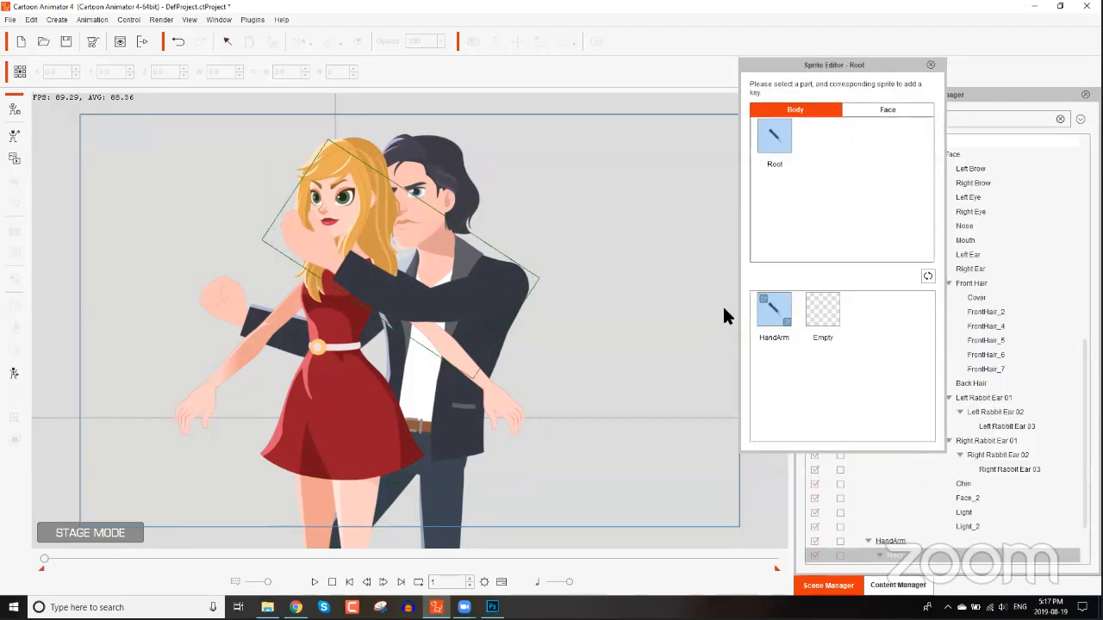
click(816, 319)
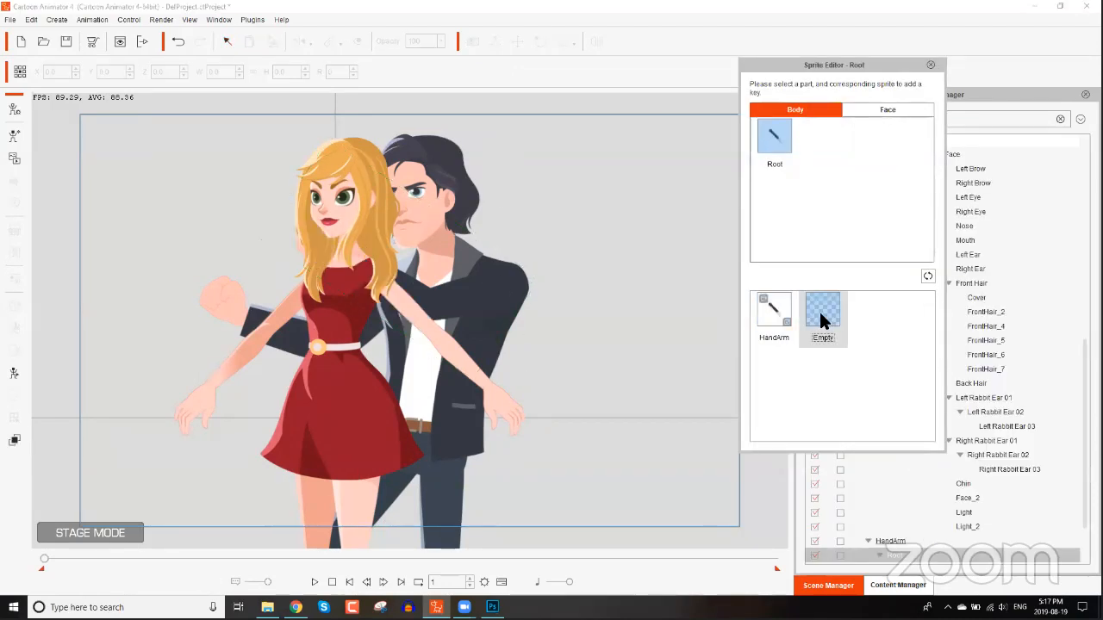
click(773, 310)
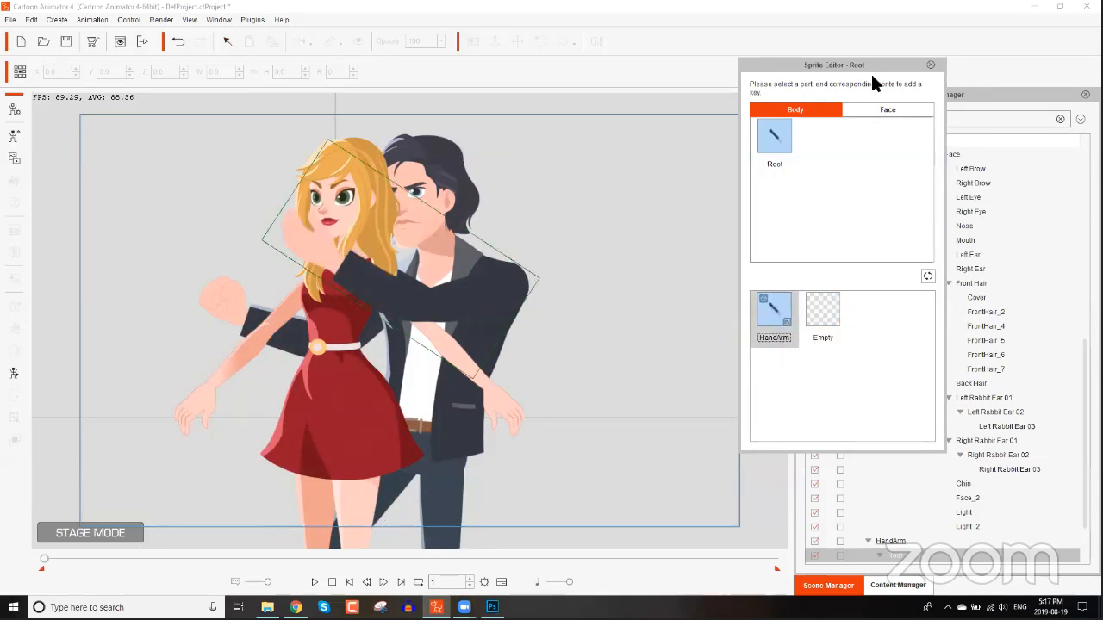
click(931, 64)
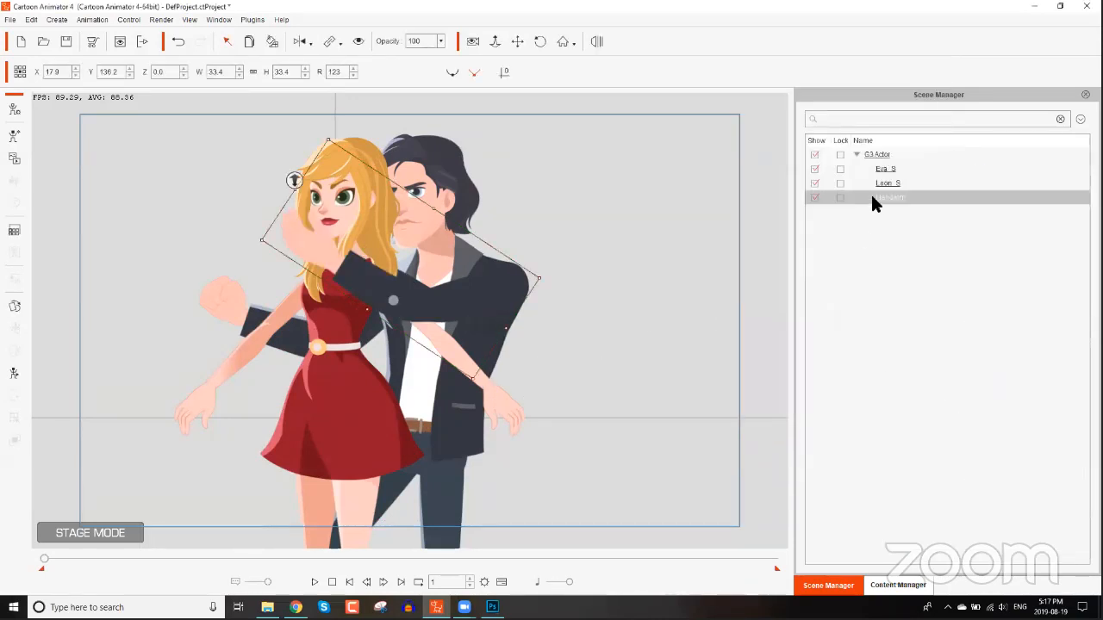
Hide the HandArm actor and set Leon's left arm sprite to Empty in the Sprite Editor.
click(814, 198)
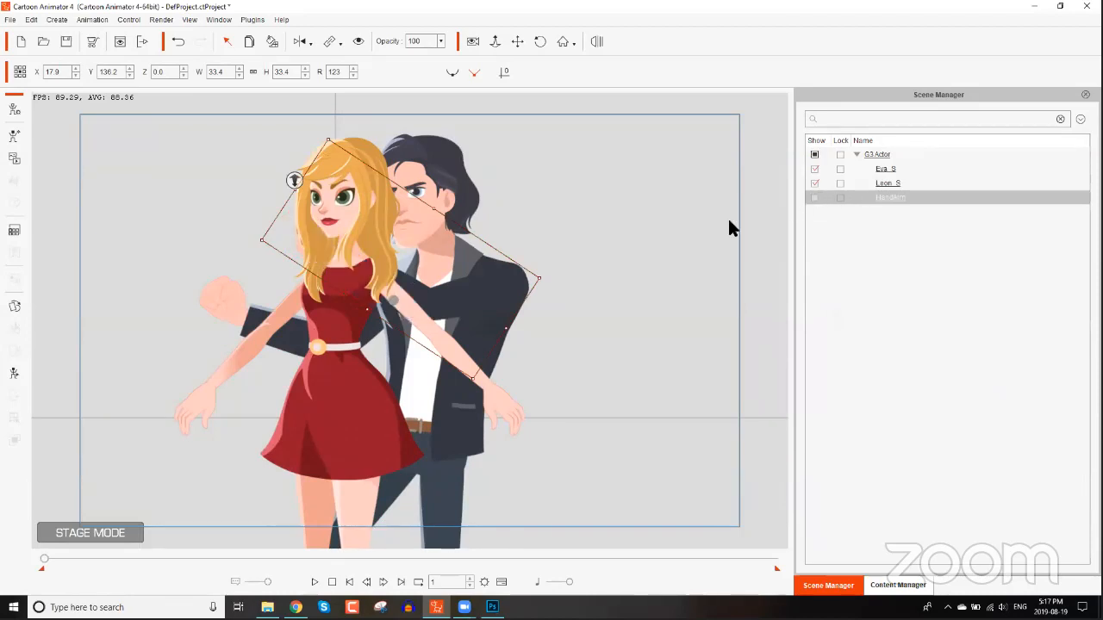
click(14, 307)
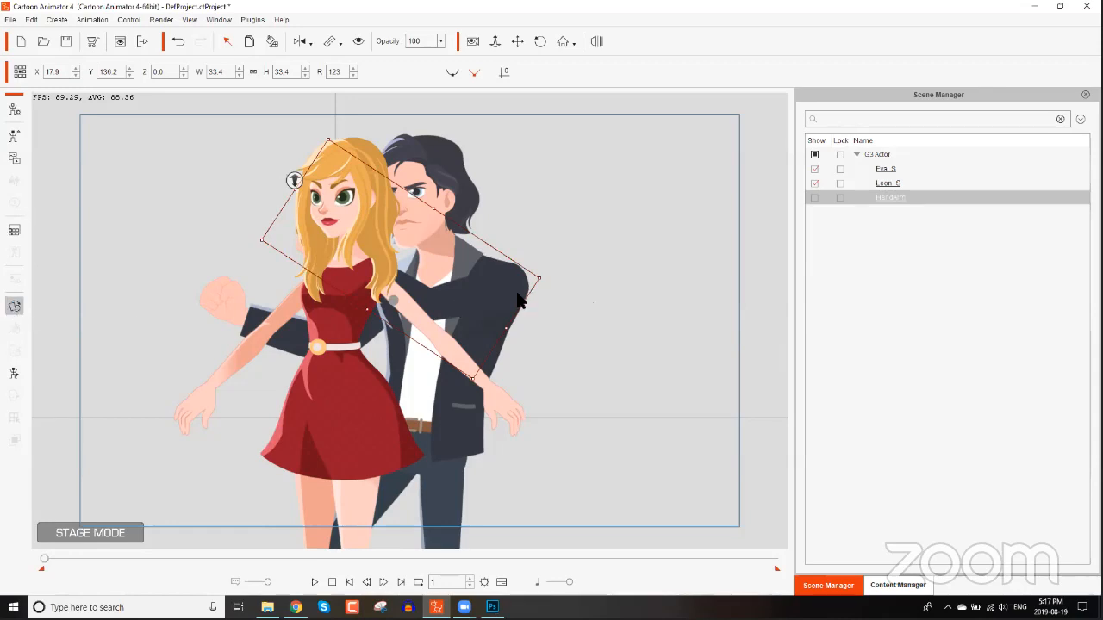
click(479, 294)
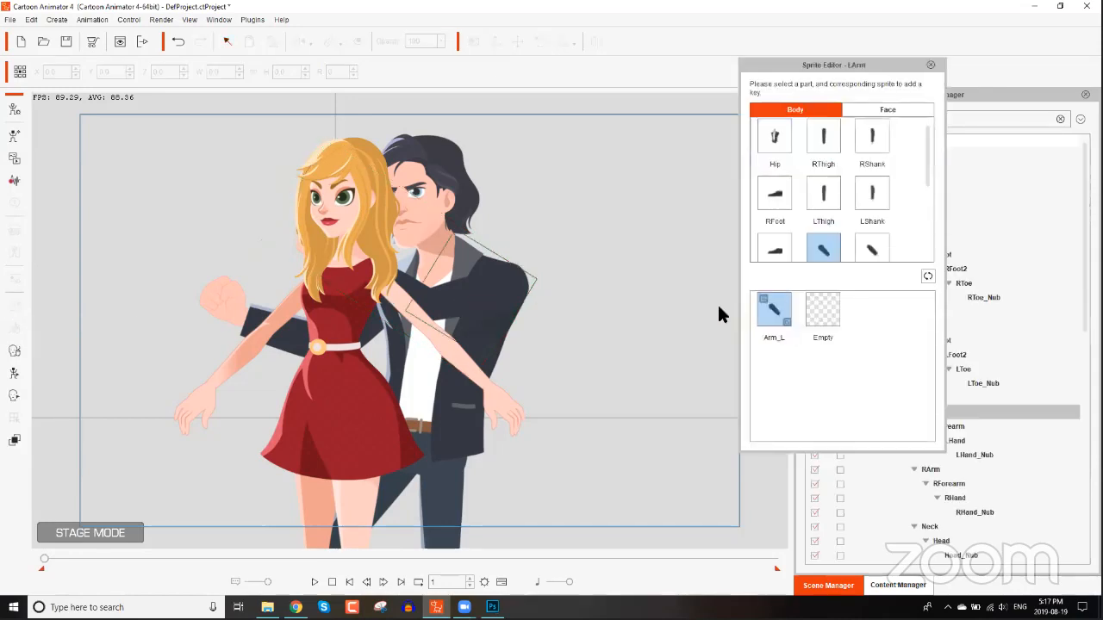
click(822, 311)
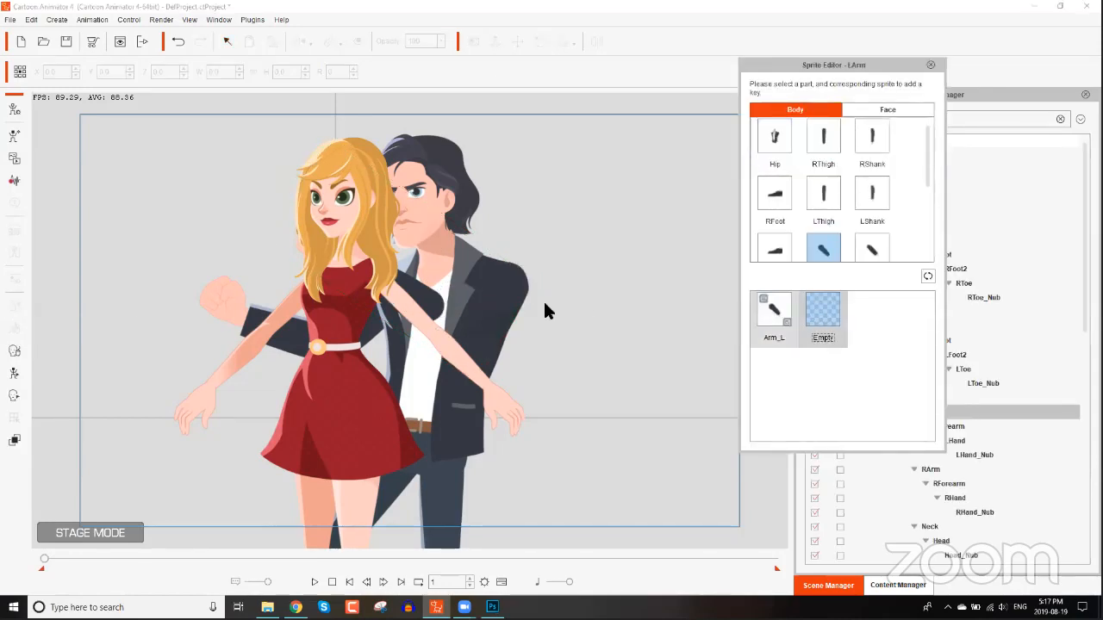
Set Leon's left forearm and left hand sprites to Empty in the Sprite Editor and close it.
click(420, 297)
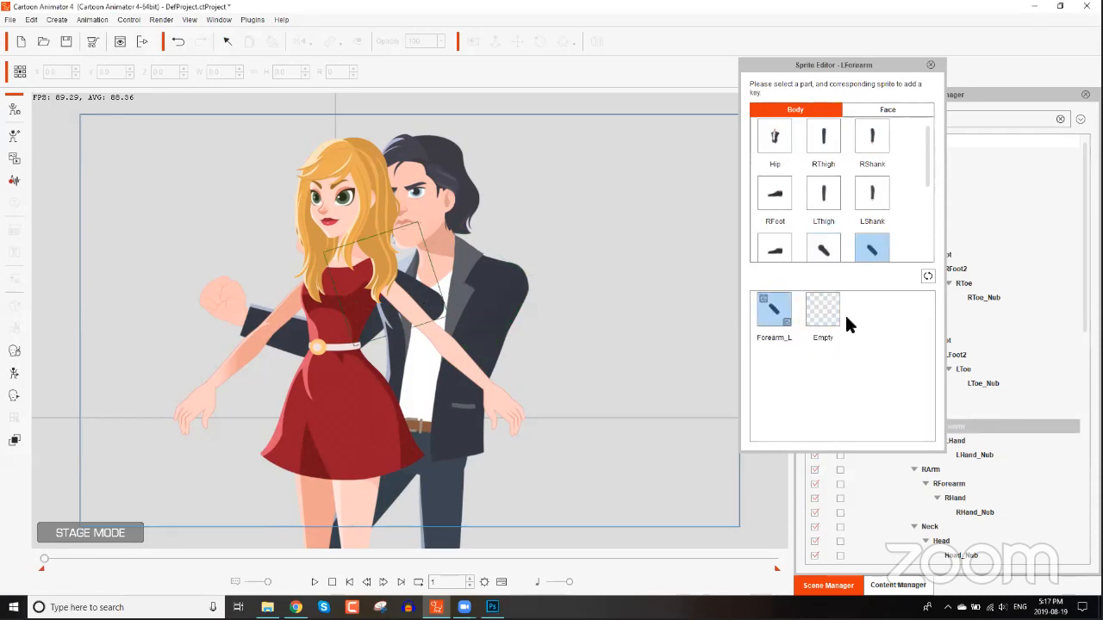
click(812, 315)
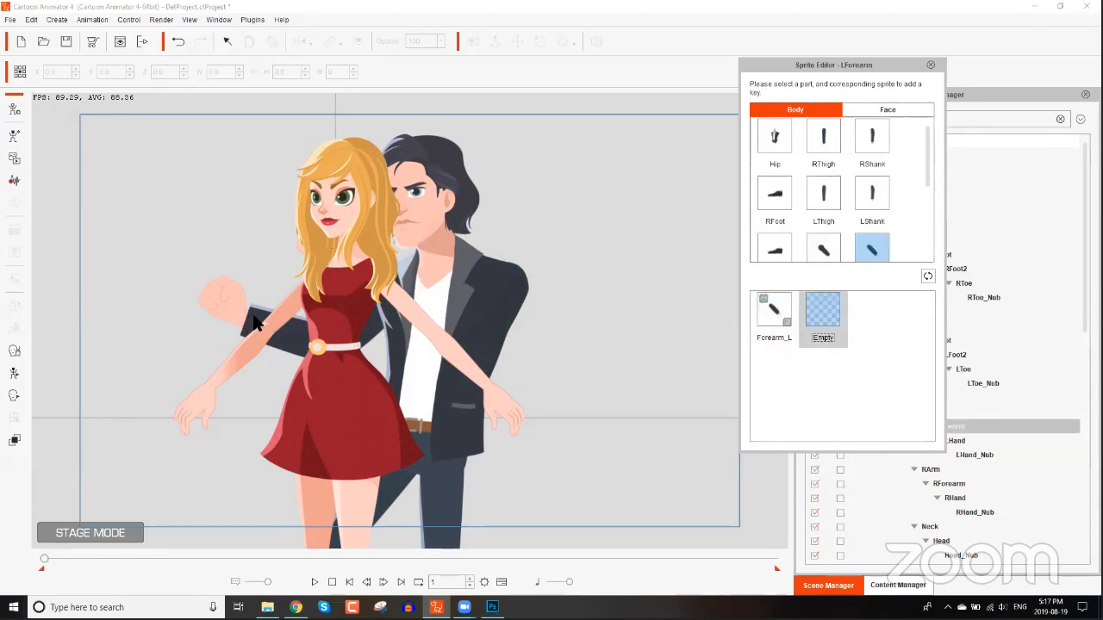
click(314, 245)
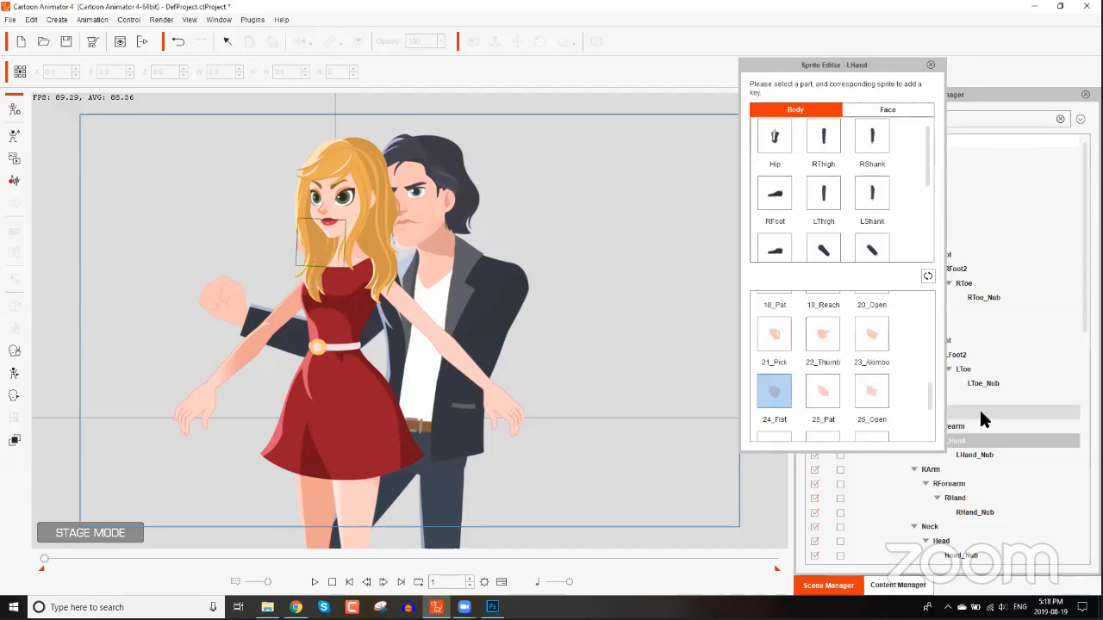
drag(930, 395, 931, 444)
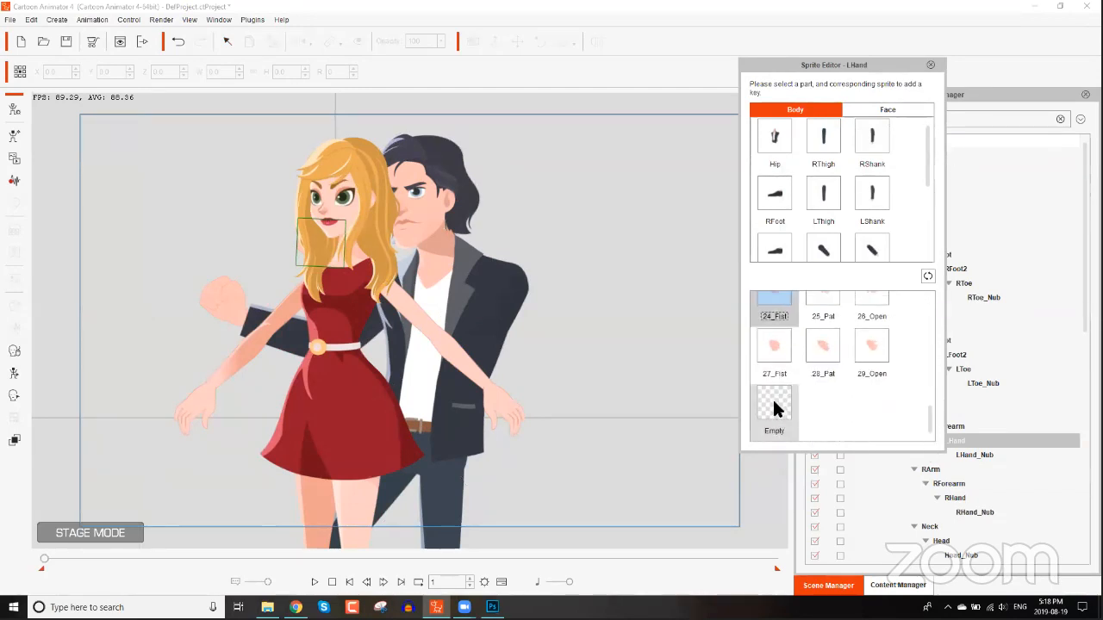
click(774, 405)
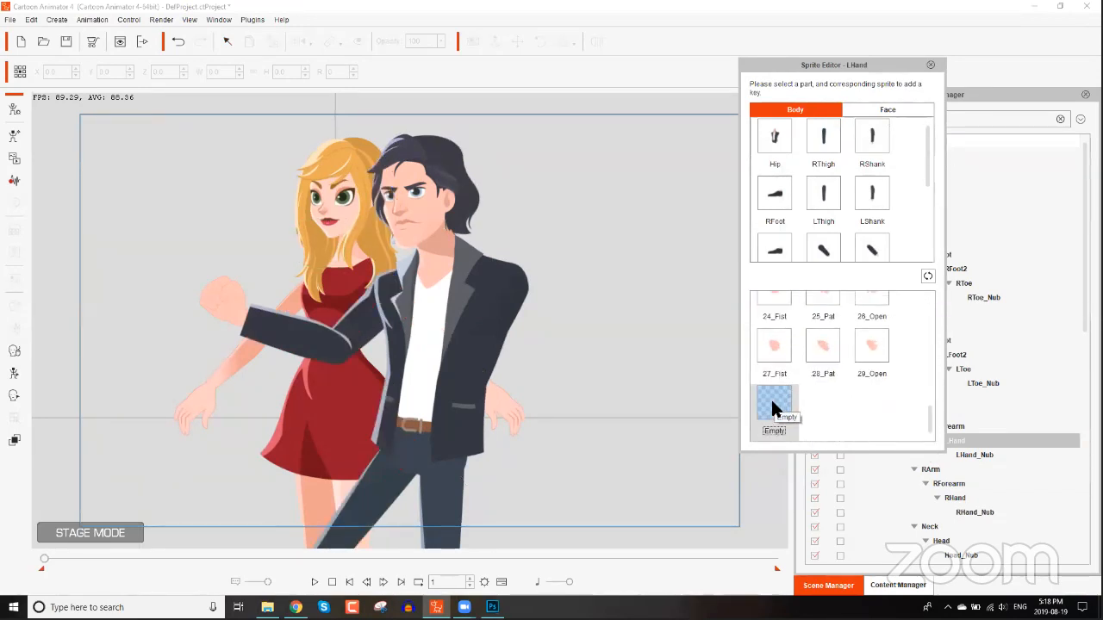
click(929, 65)
Unhide the HandArm actor so it shows on Leon's shoulder.
drag(466, 508, 494, 343)
scroll(470, 447, down, 4)
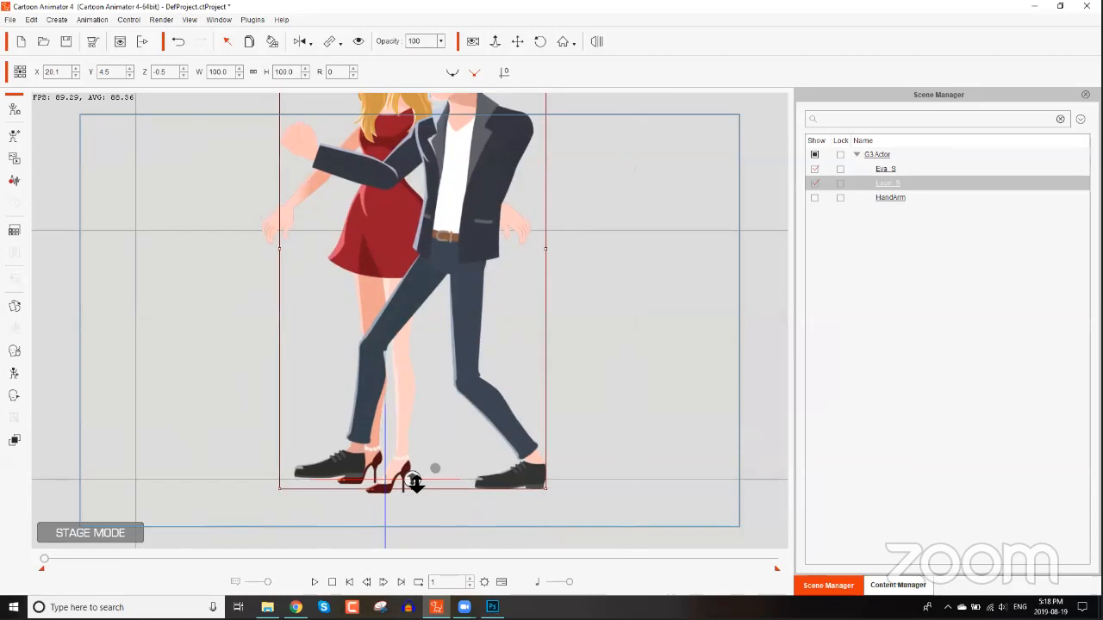
drag(417, 484, 417, 485)
drag(480, 204, 491, 304)
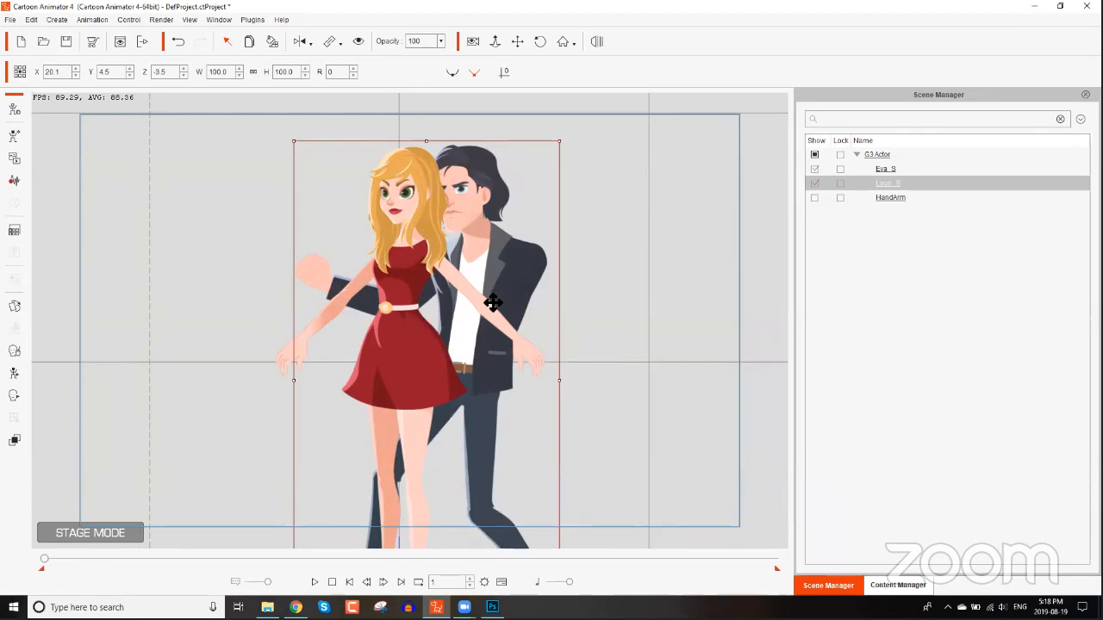
drag(540, 290, 495, 106)
scroll(520, 309, up, 5)
scroll(520, 311, up, 2)
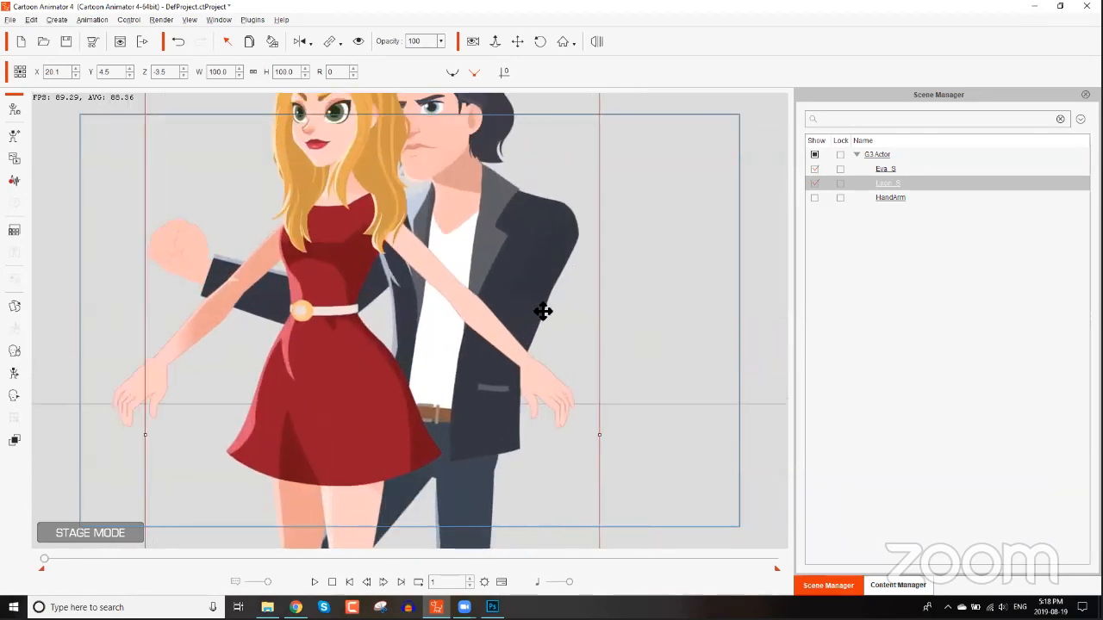
drag(542, 313, 539, 345)
scroll(813, 199, down, 1)
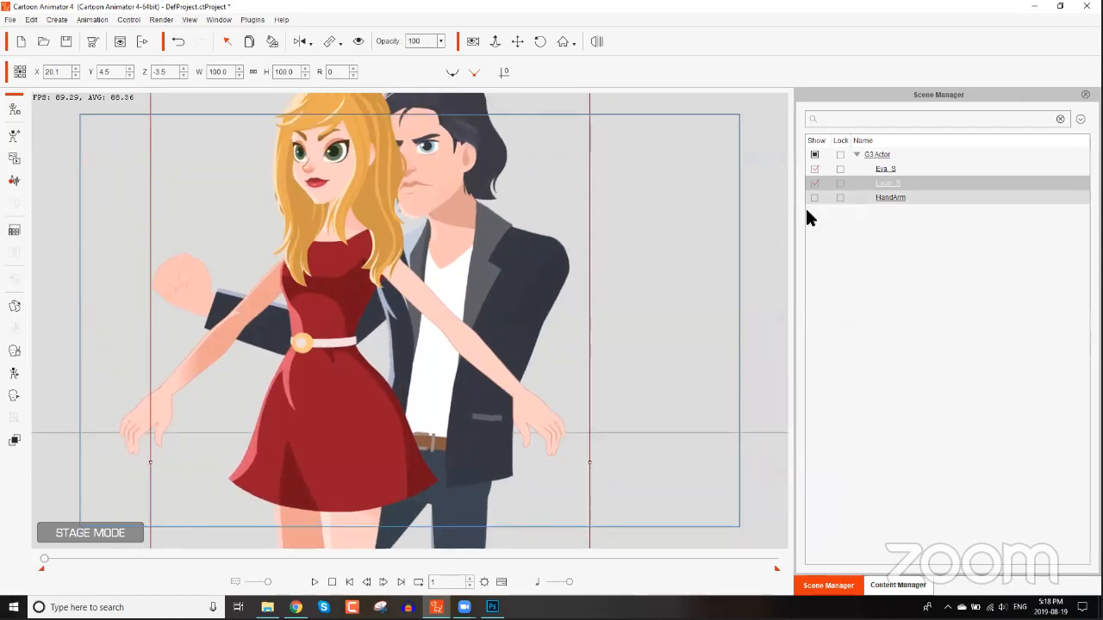
click(815, 197)
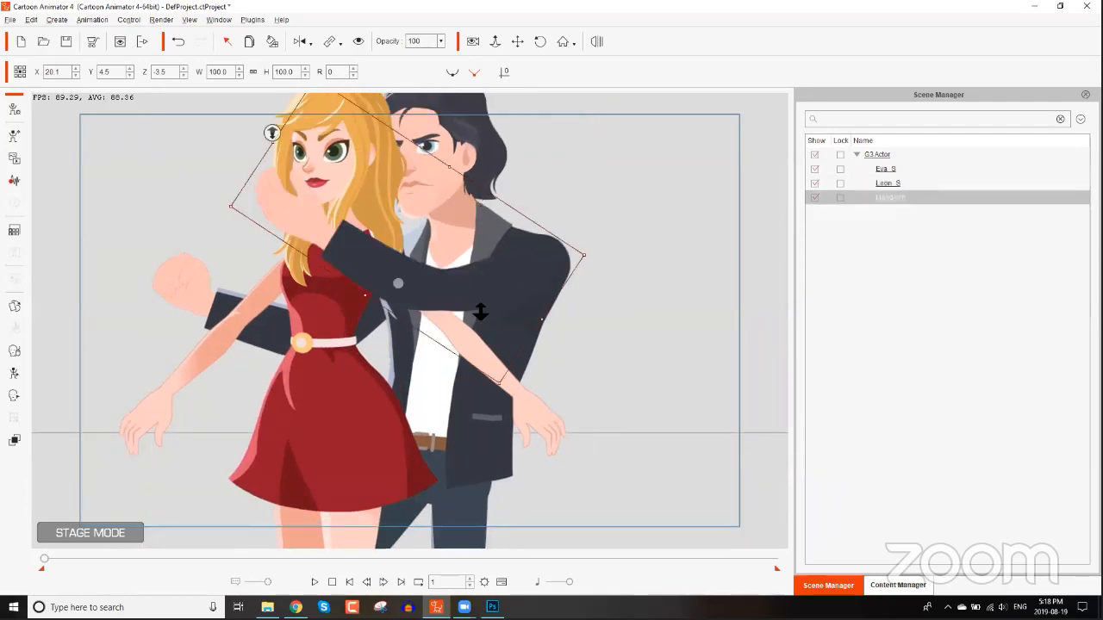
Re-bend the HandArm's wrist bone in the 2D Motion Key Editor so the hand cups Eva's face.
scroll(481, 317, down, 1)
scroll(487, 317, down, 2)
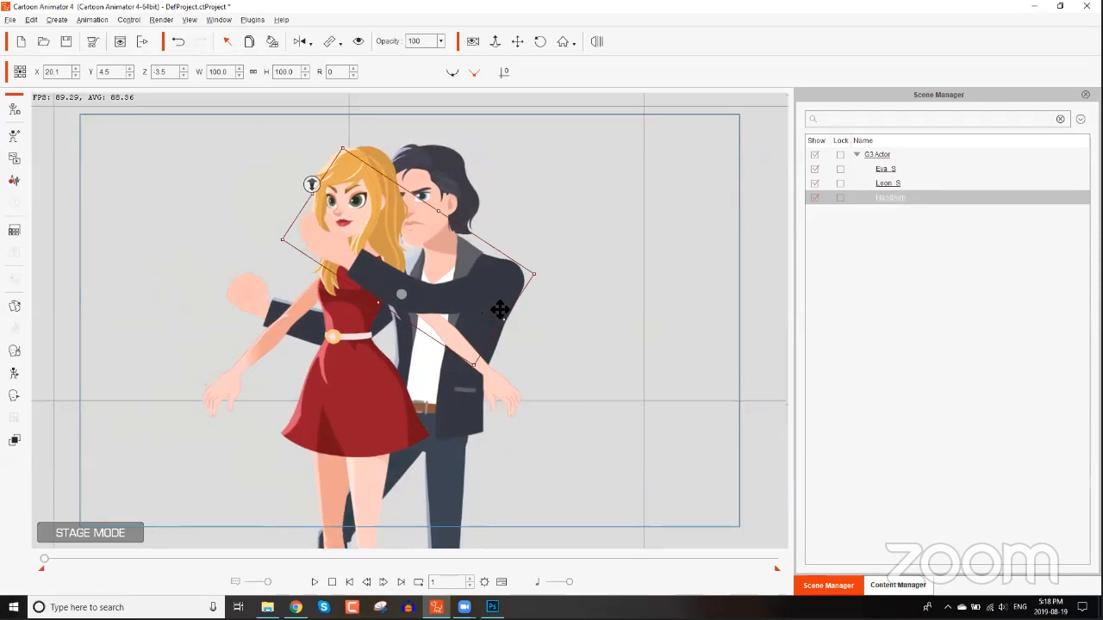
click(14, 373)
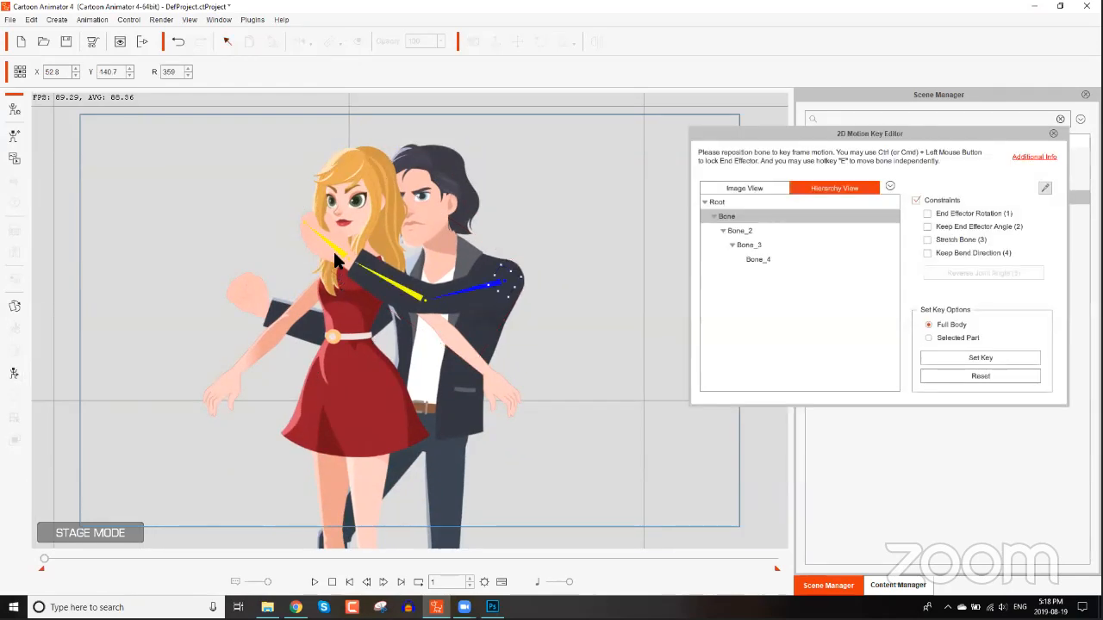
click(345, 254)
drag(346, 254, 357, 276)
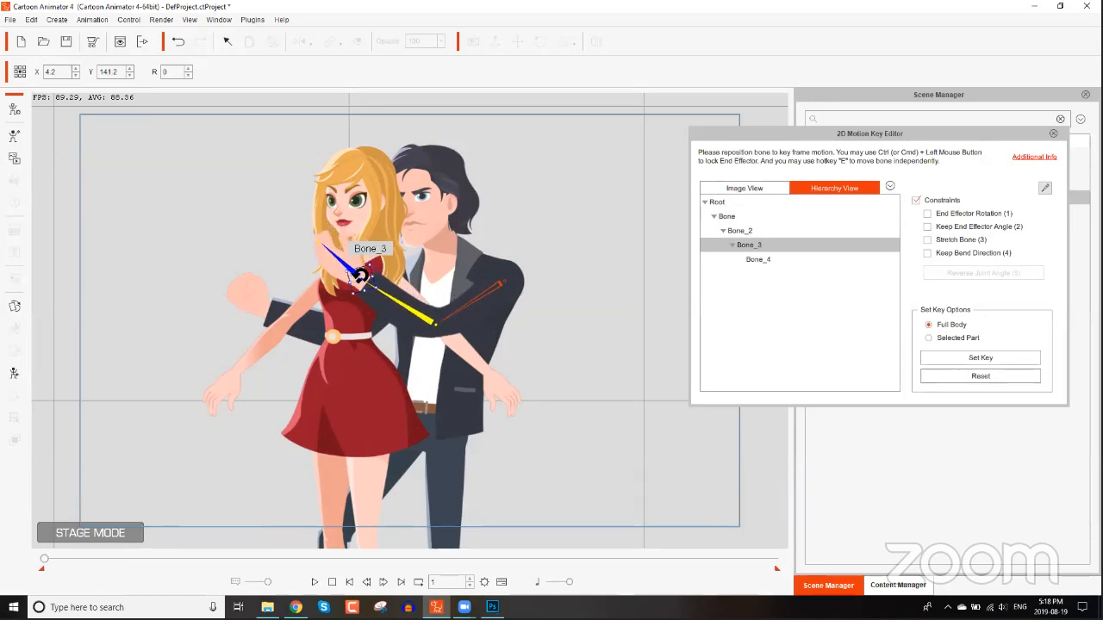
click(242, 290)
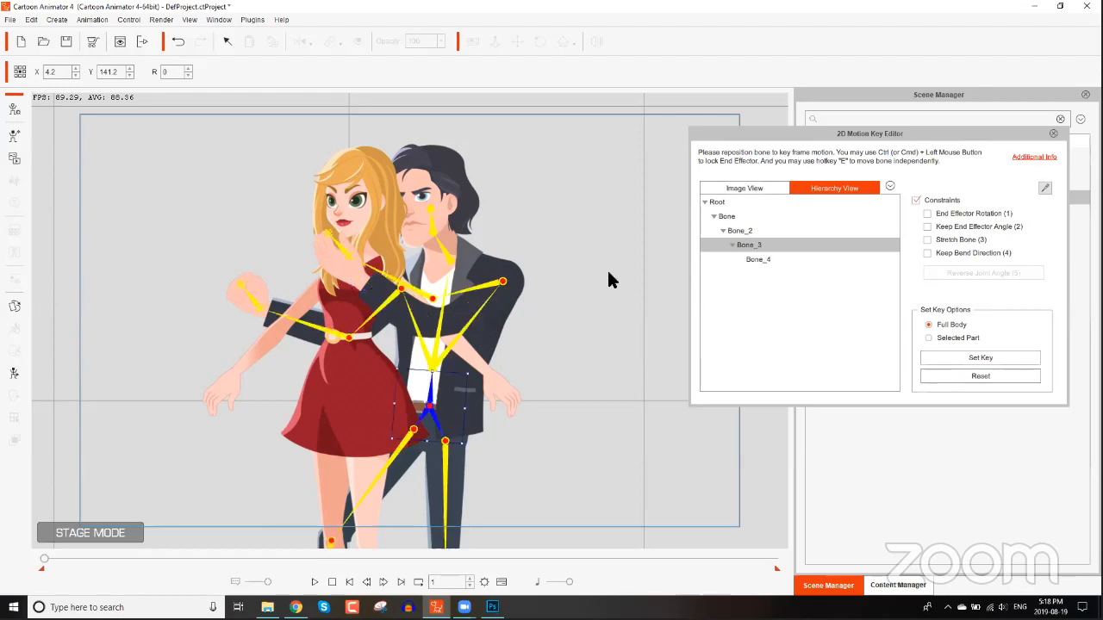
click(1052, 135)
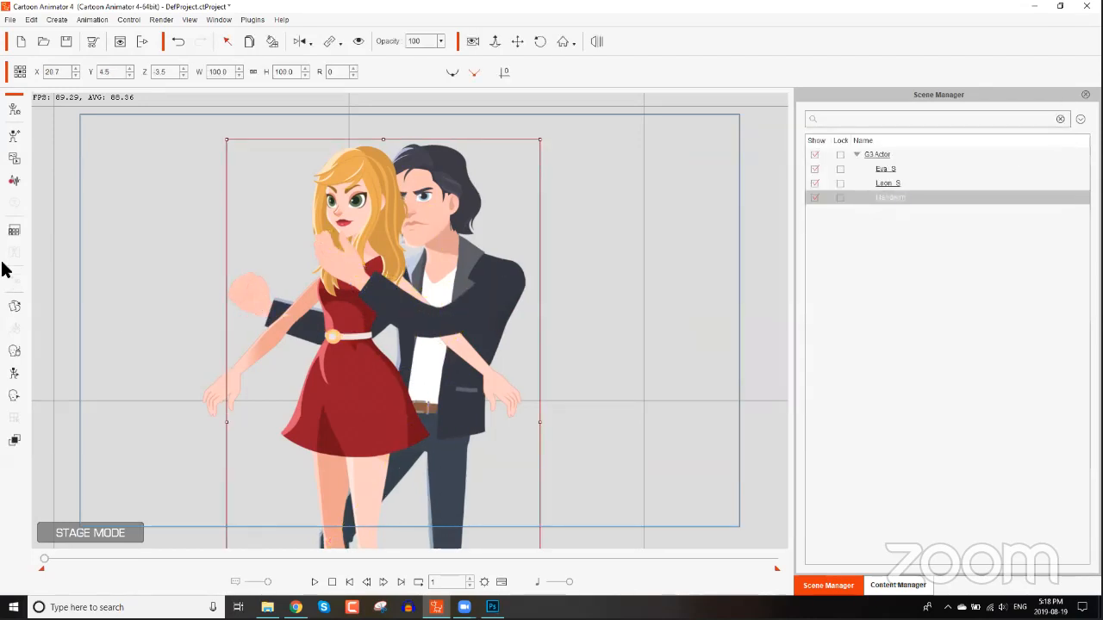
Swap Leon's right hand sprite to the 16_One pointing hand in the Sprite Editor.
click(15, 309)
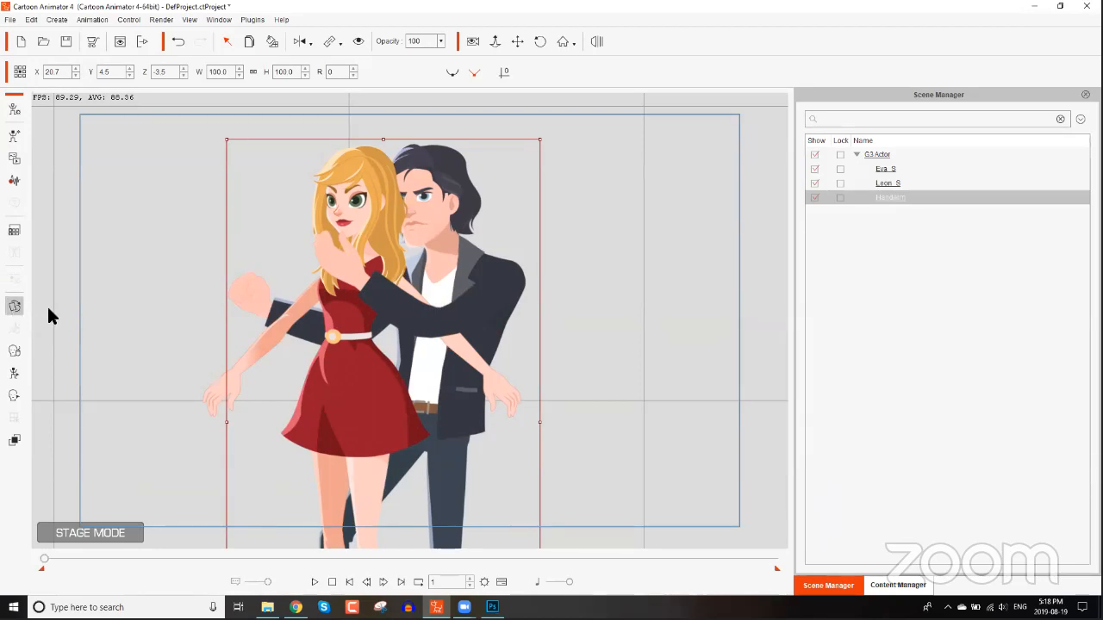
click(253, 310)
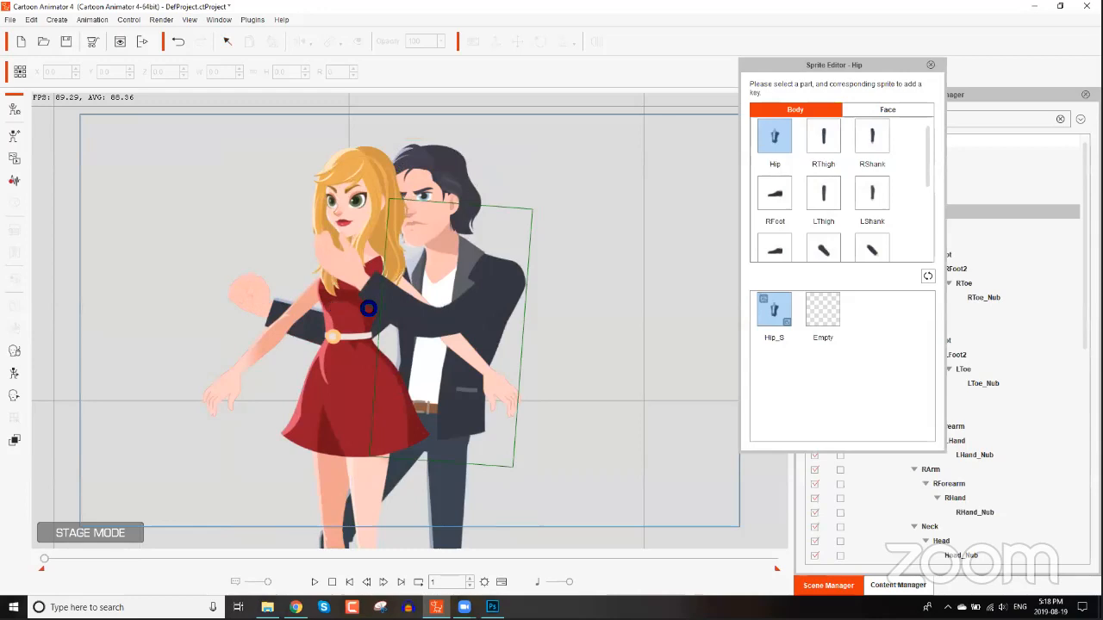
click(250, 293)
scroll(931, 409, down, 1)
scroll(939, 311, up, 1)
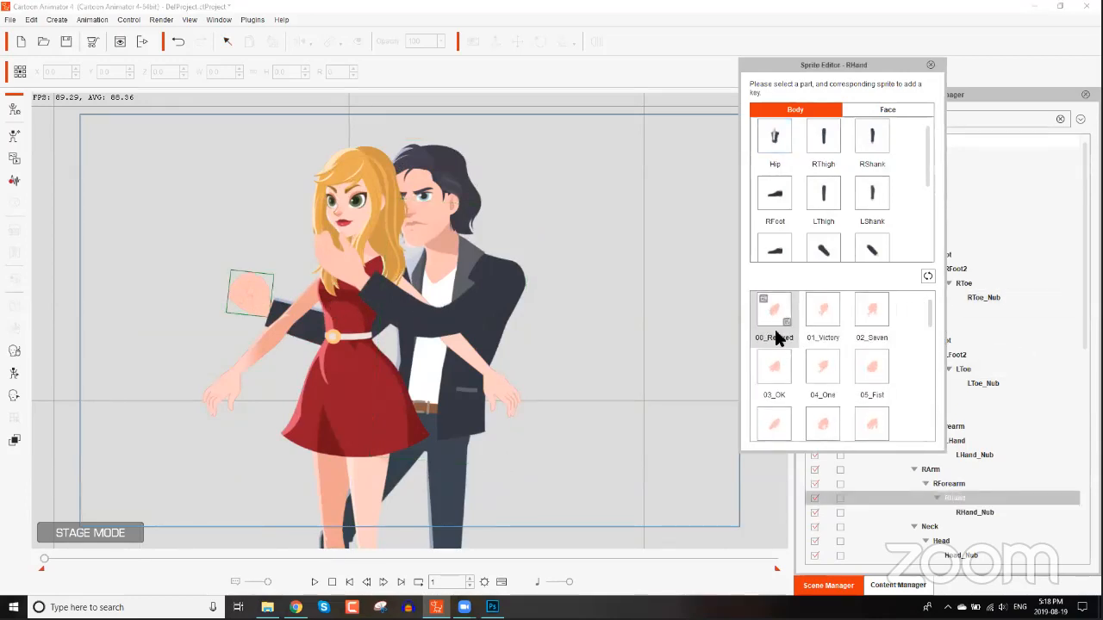
click(823, 366)
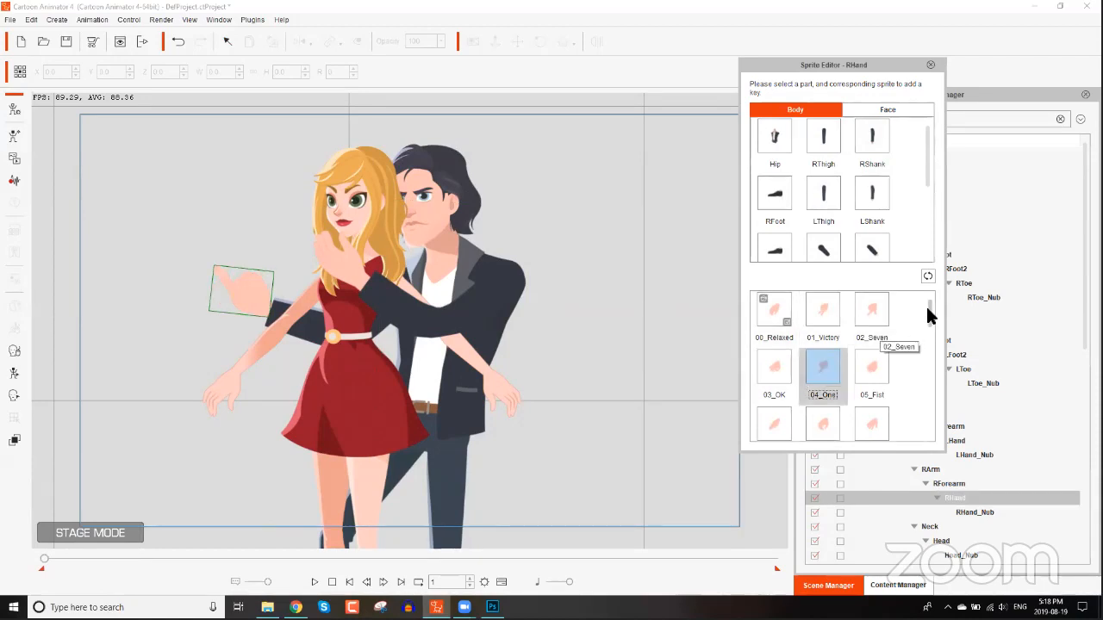
scroll(928, 339, down, 1)
drag(928, 338, 928, 371)
click(822, 368)
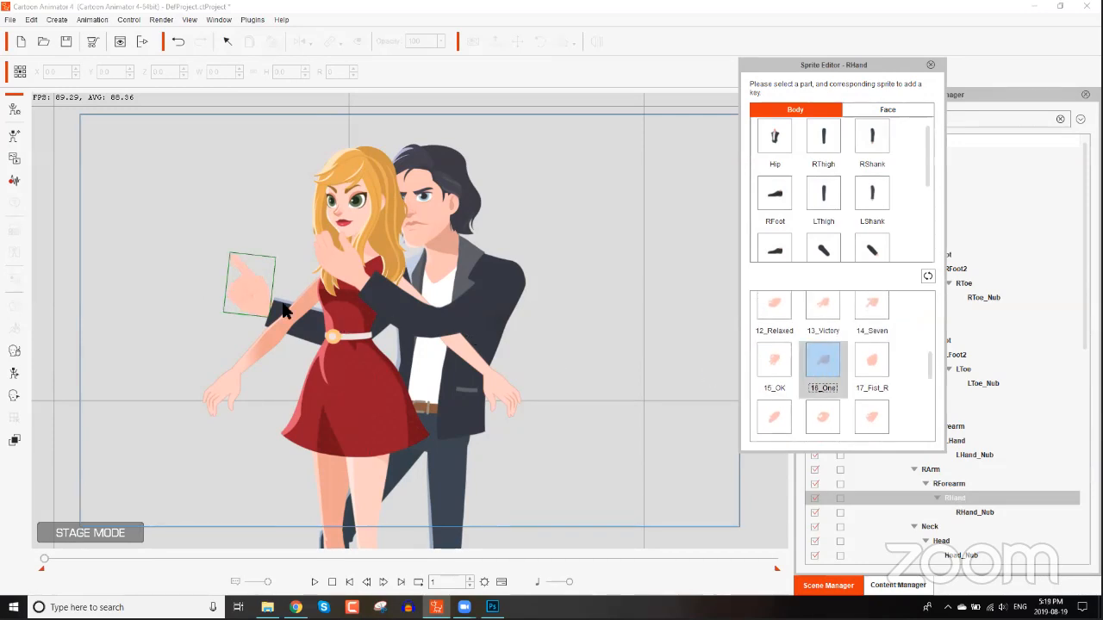
click(930, 64)
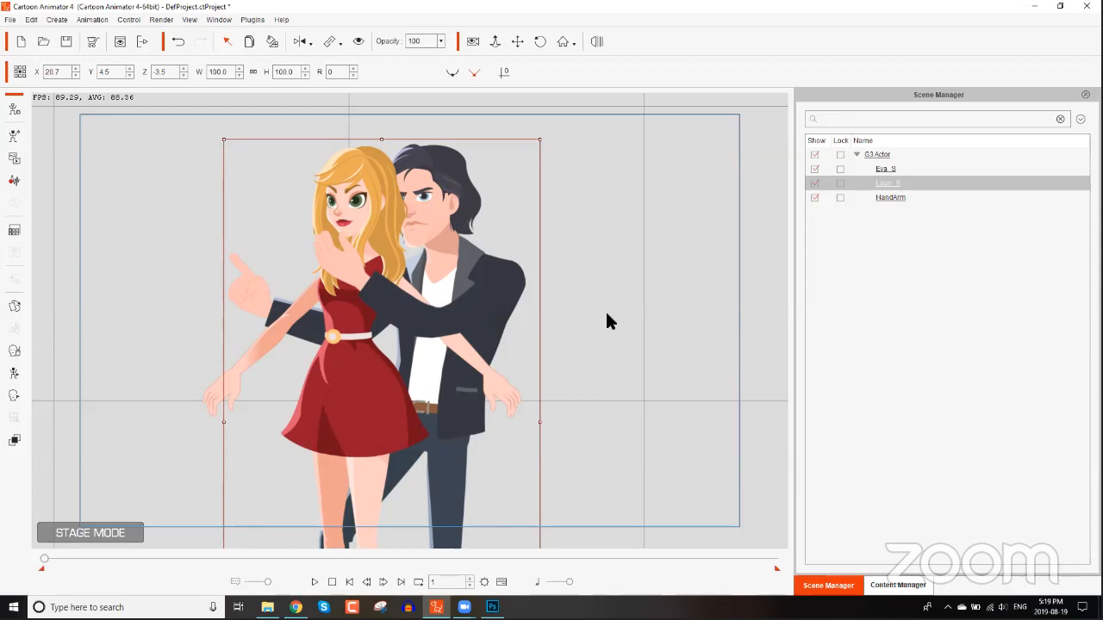
Open the Spy character's CTA3 character PNGs folder in File Explorer.
drag(640, 358, 460, 402)
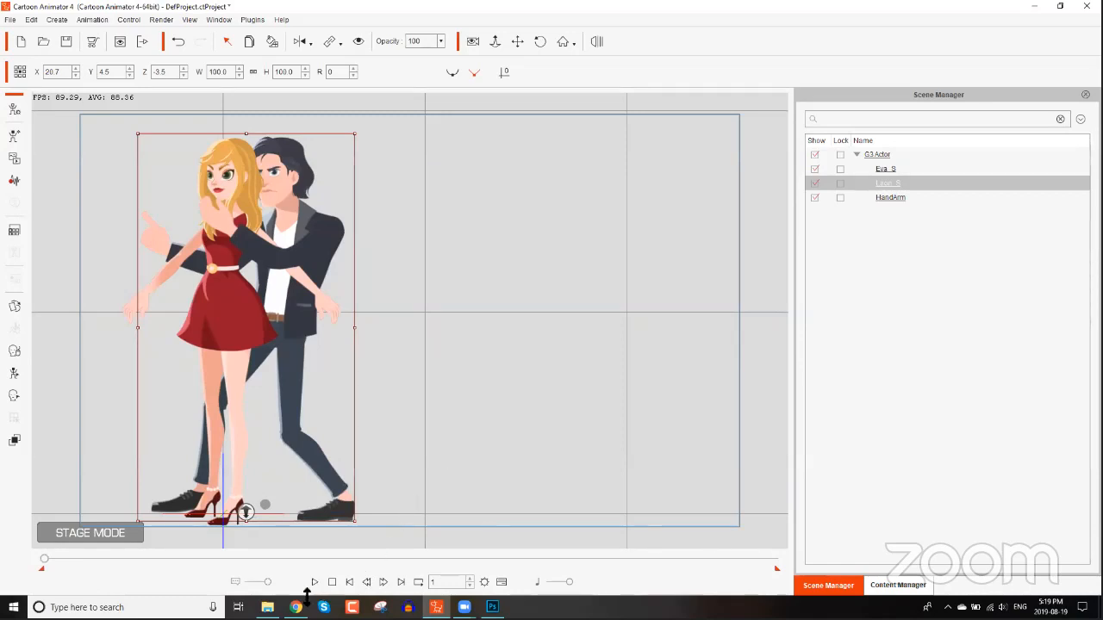
mouse_move(267, 607)
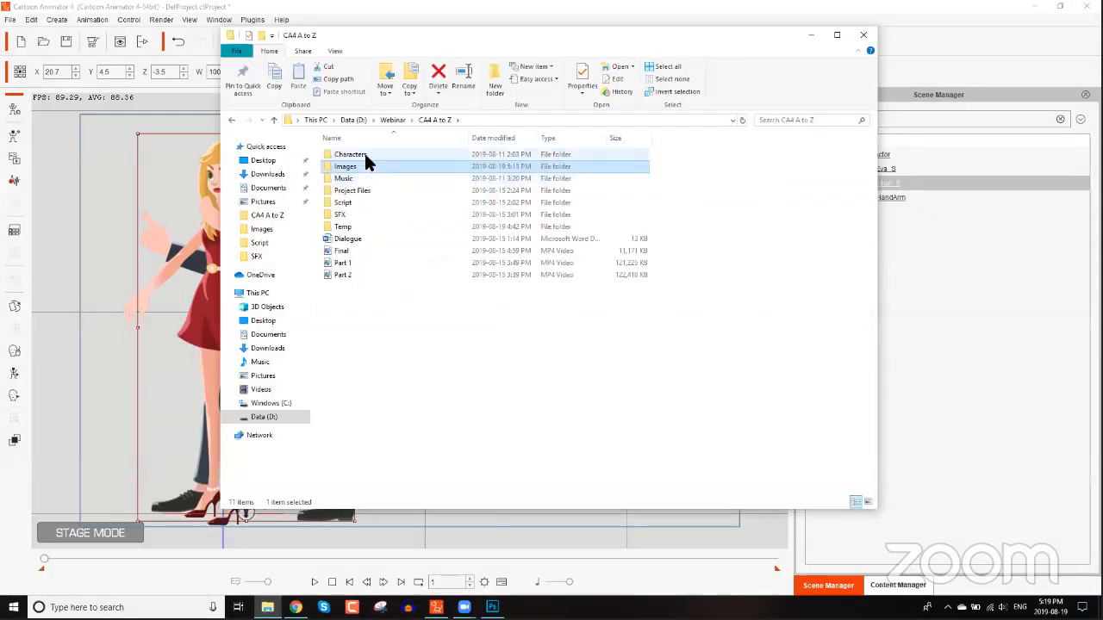
double_click(365, 157)
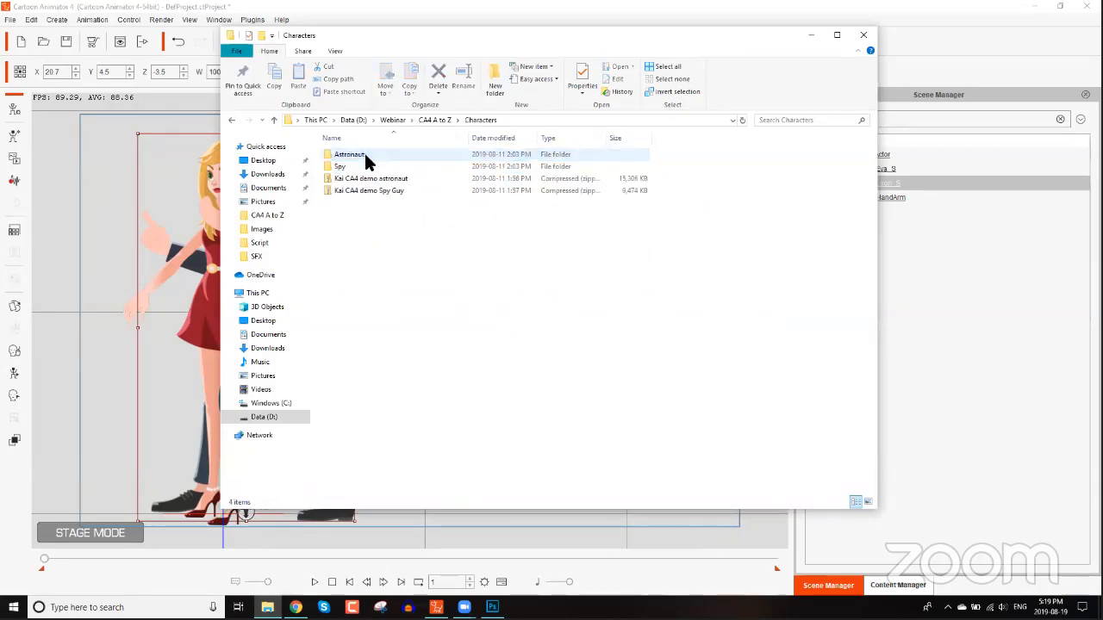
double_click(347, 167)
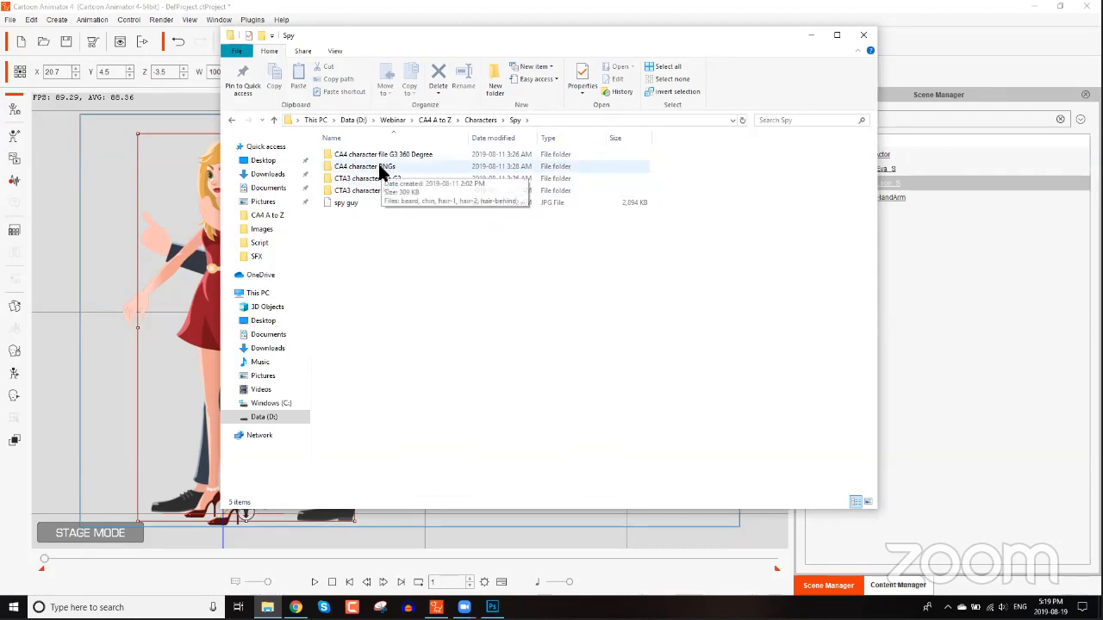
click(382, 168)
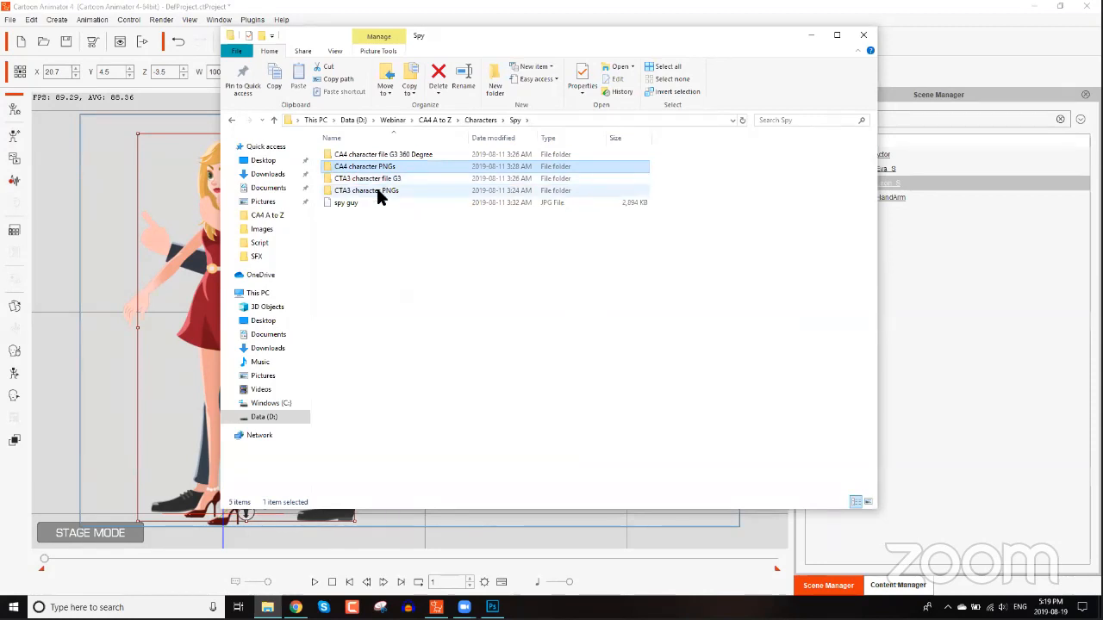
double_click(376, 187)
Preview the gun-1 and gun-2 images and close the photo viewer and the folder window.
click(532, 235)
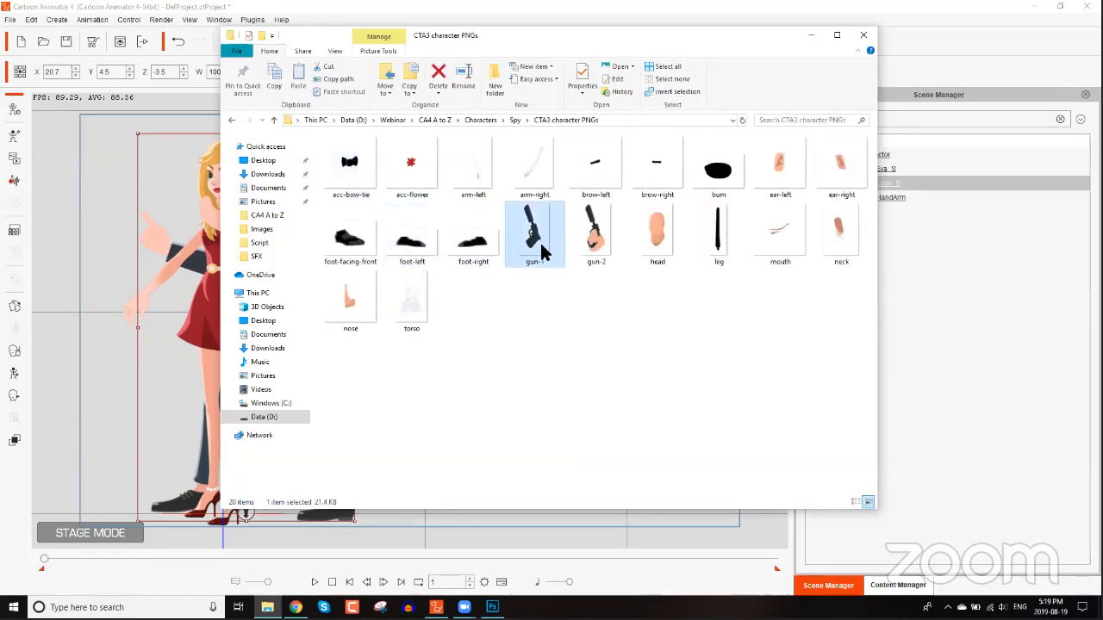
click(601, 247)
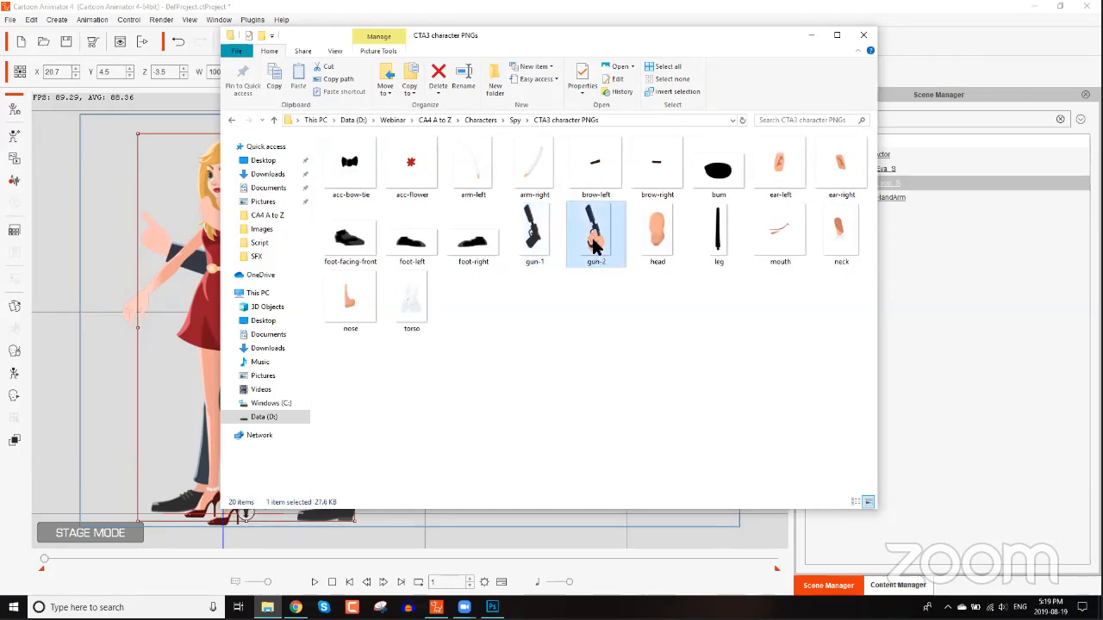
key(Return)
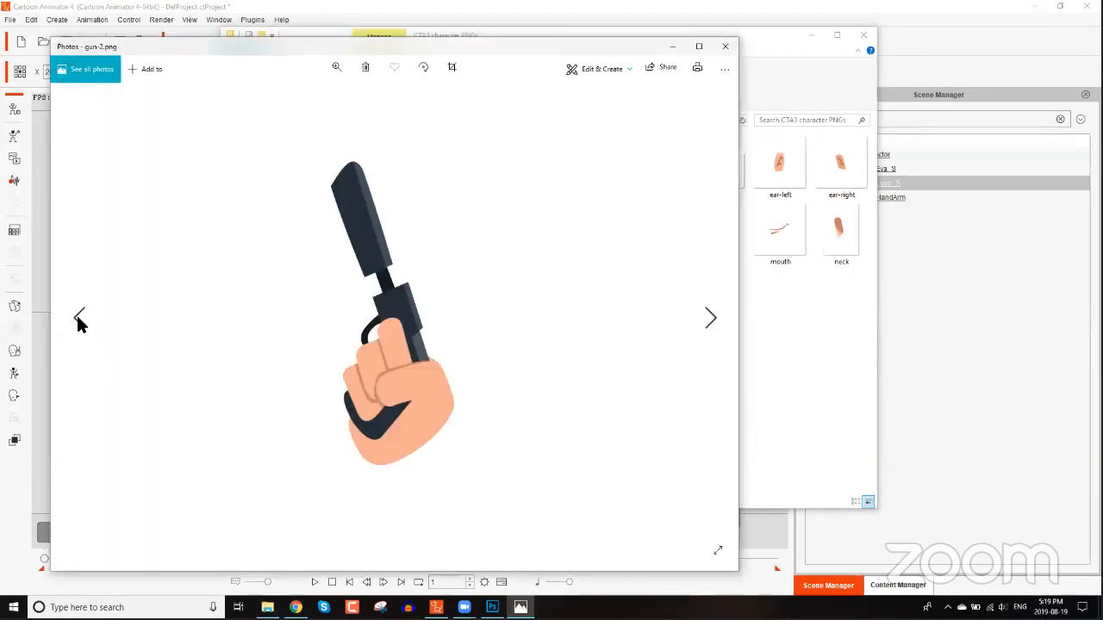
click(78, 318)
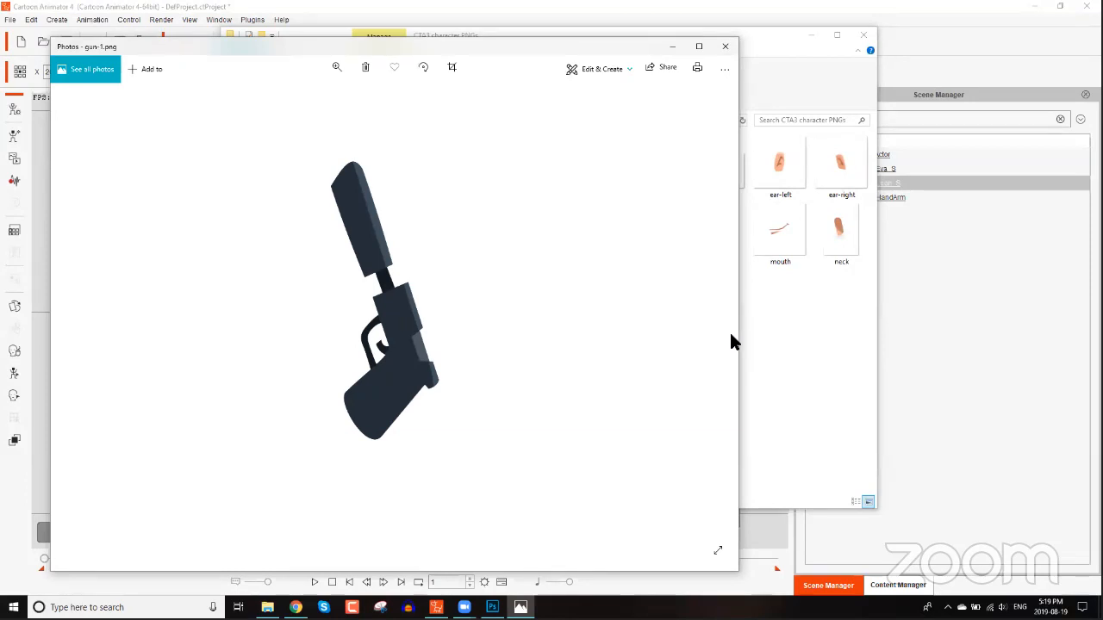
click(703, 318)
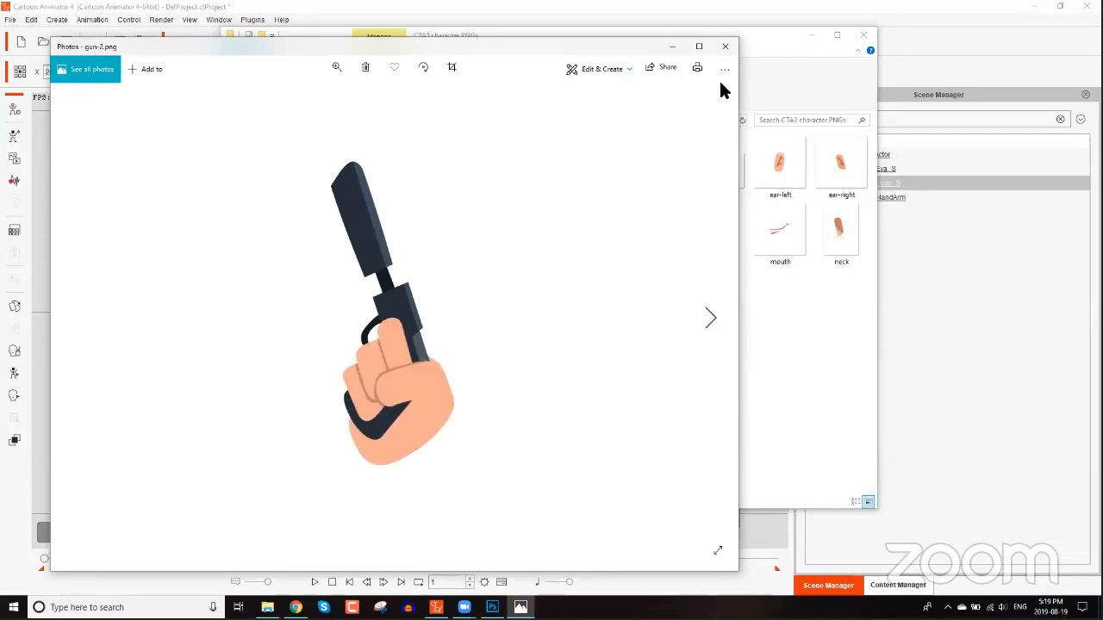
click(726, 46)
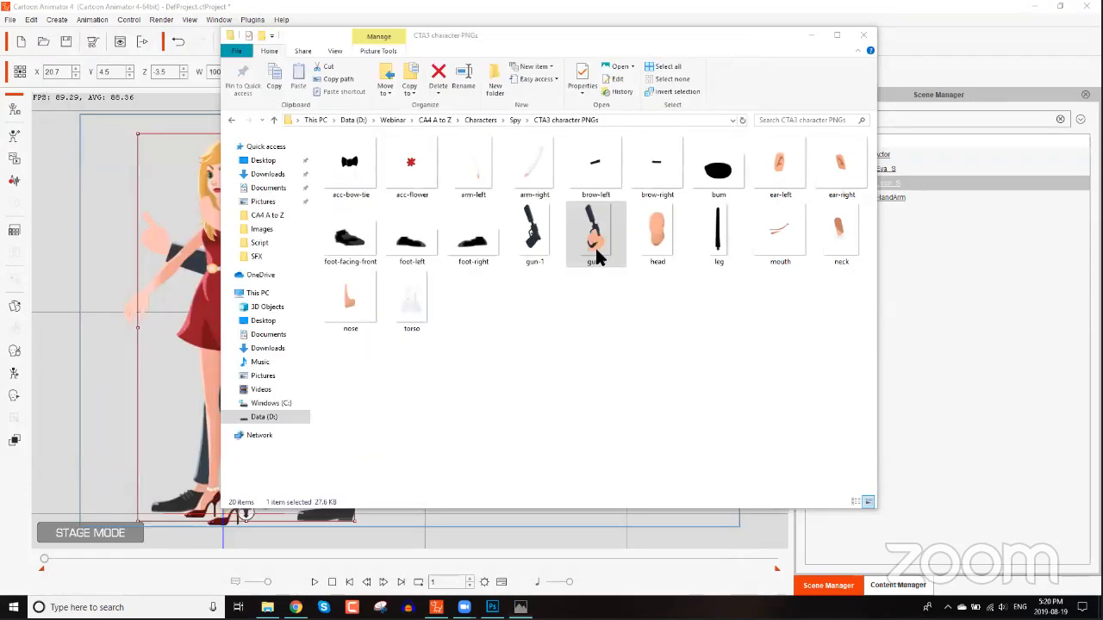
click(868, 36)
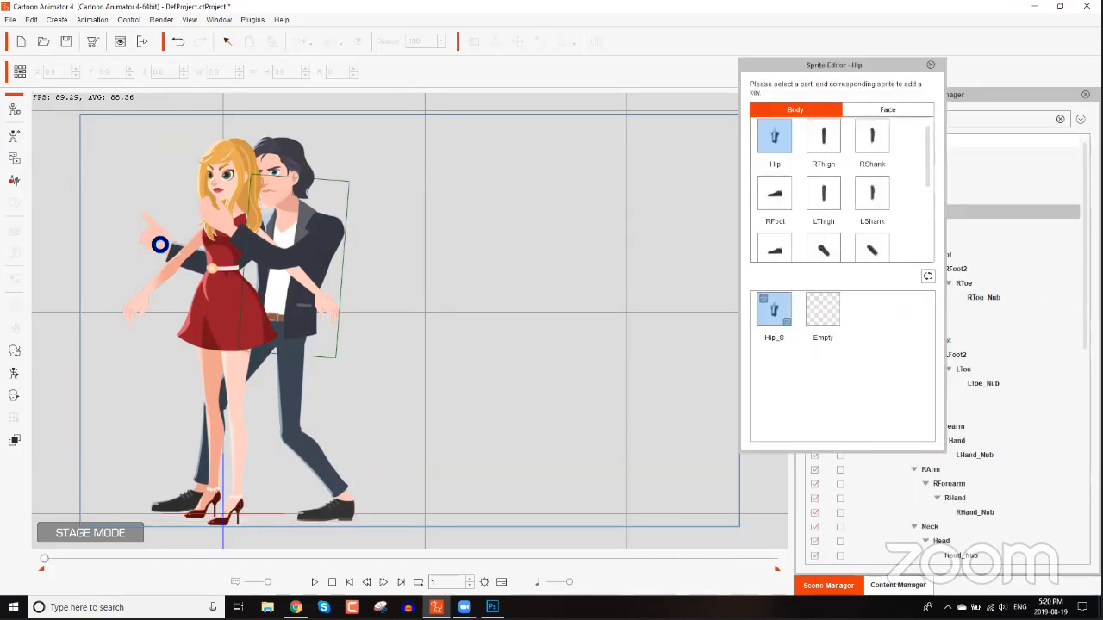
Browse the hand sprites available for Leon's right hand in the Sprite Editor, then close it.
click(156, 244)
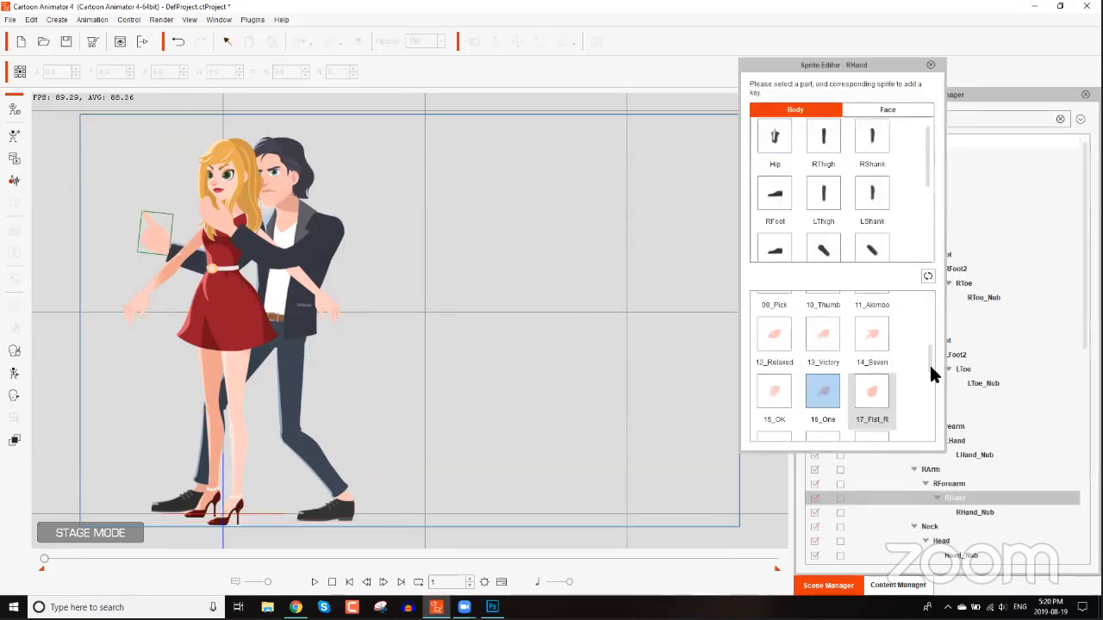
drag(929, 359, 929, 120)
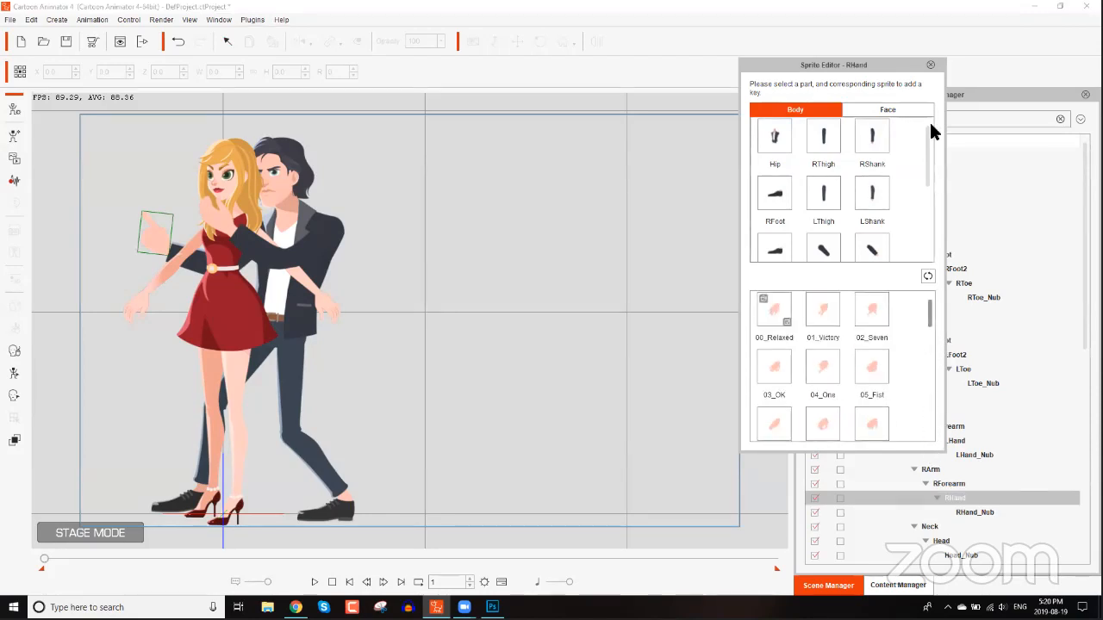
click(930, 65)
Open Leon in Composer mode and add gun-2 from the Spy's CTA3 character PNGs folder as a new right-hand sprite.
click(161, 246)
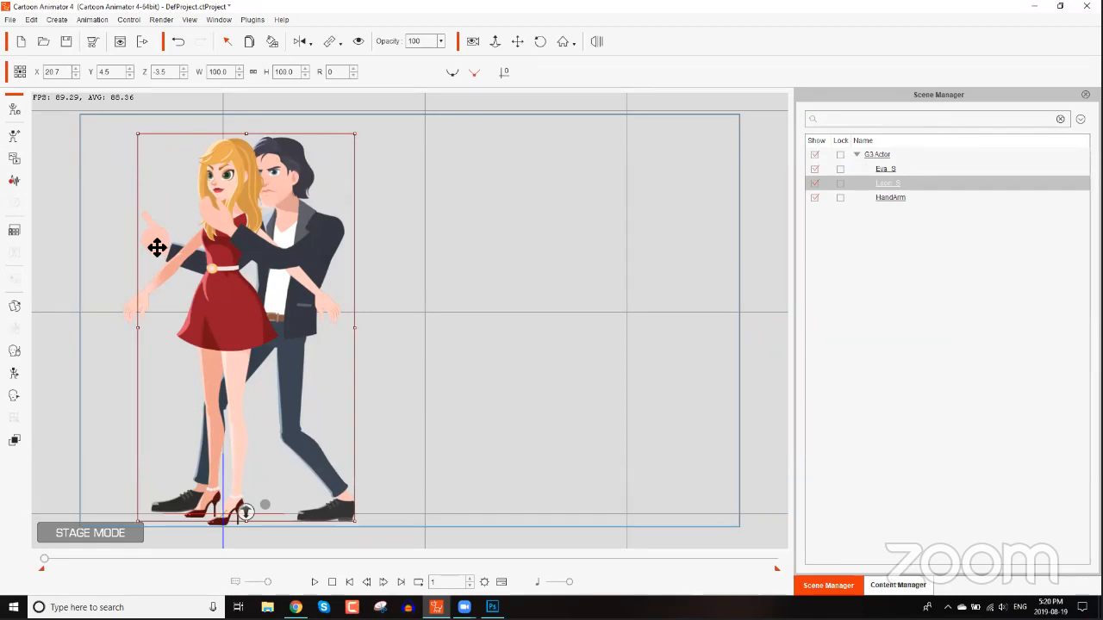
click(14, 112)
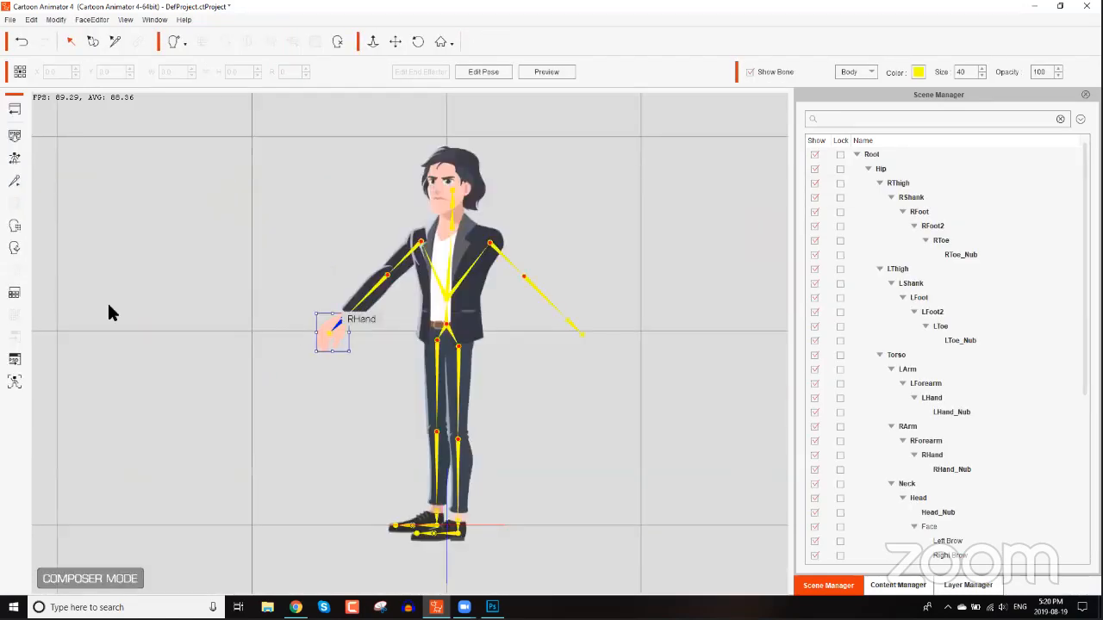
click(345, 328)
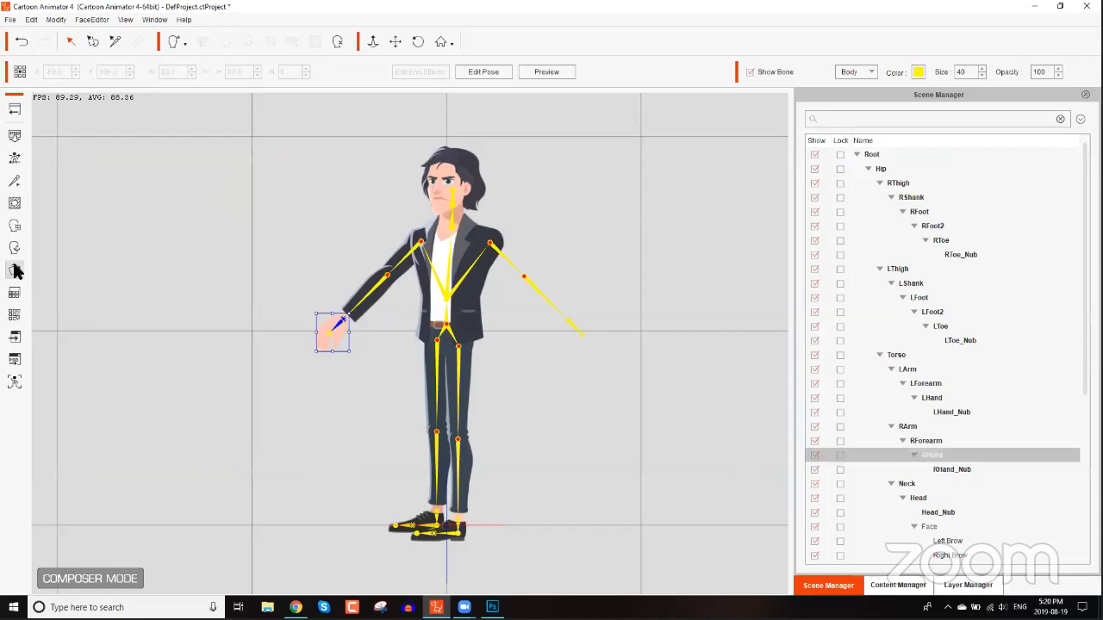
click(15, 270)
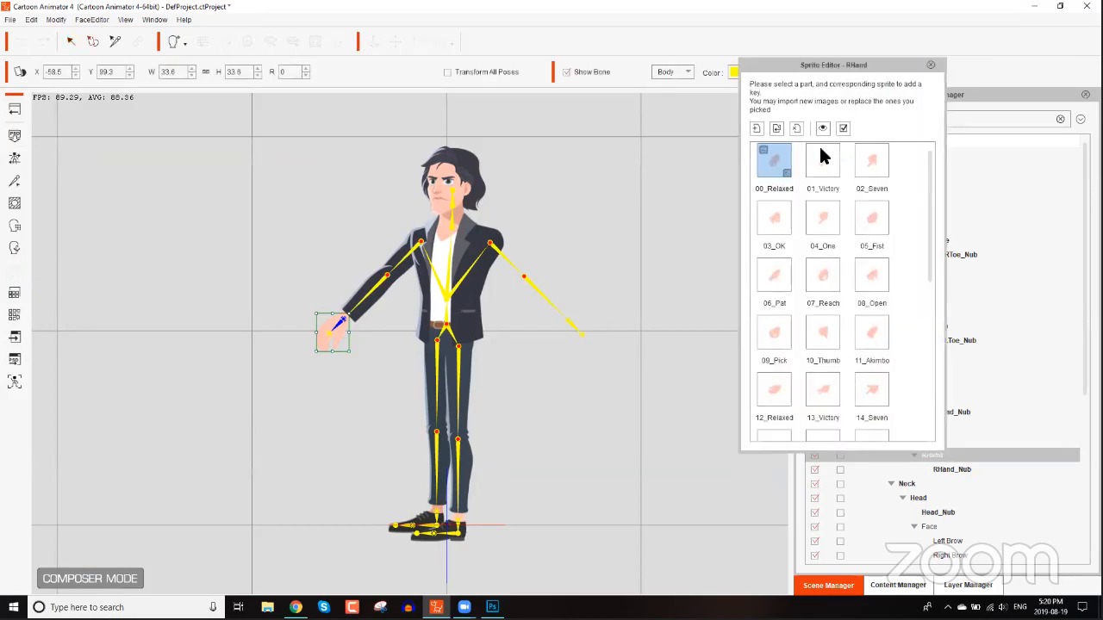
scroll(923, 394, down, 5)
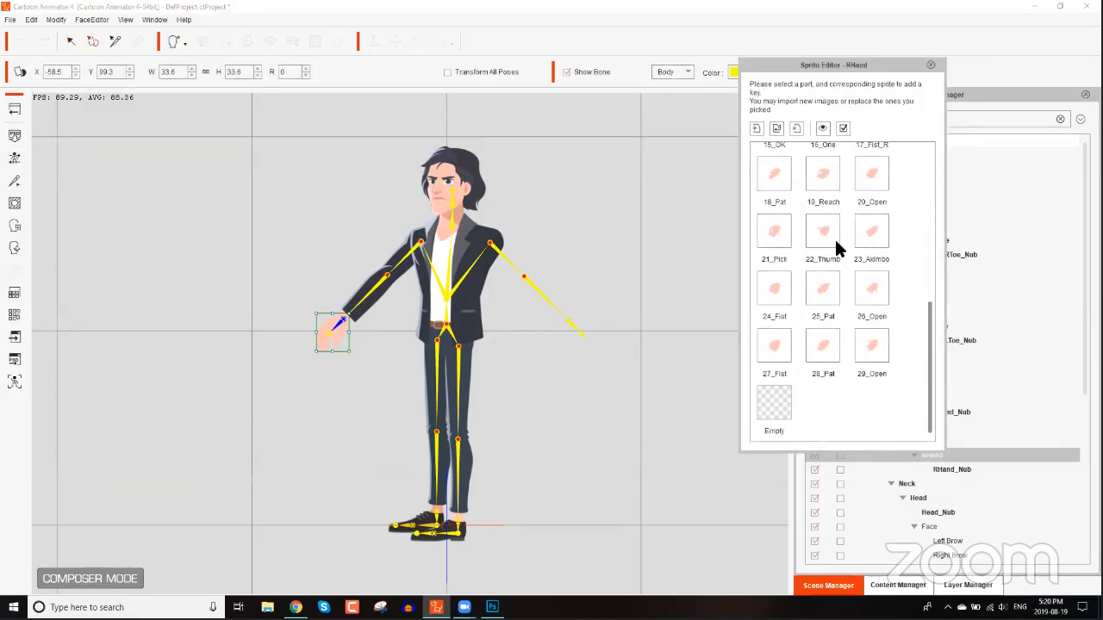
click(756, 128)
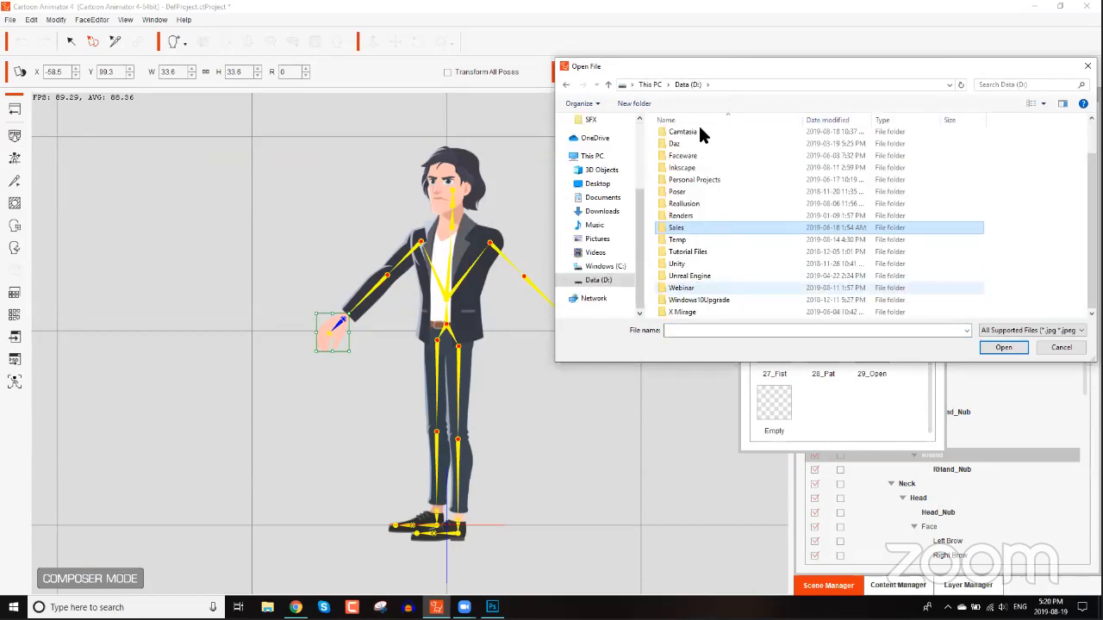
double_click(694, 137)
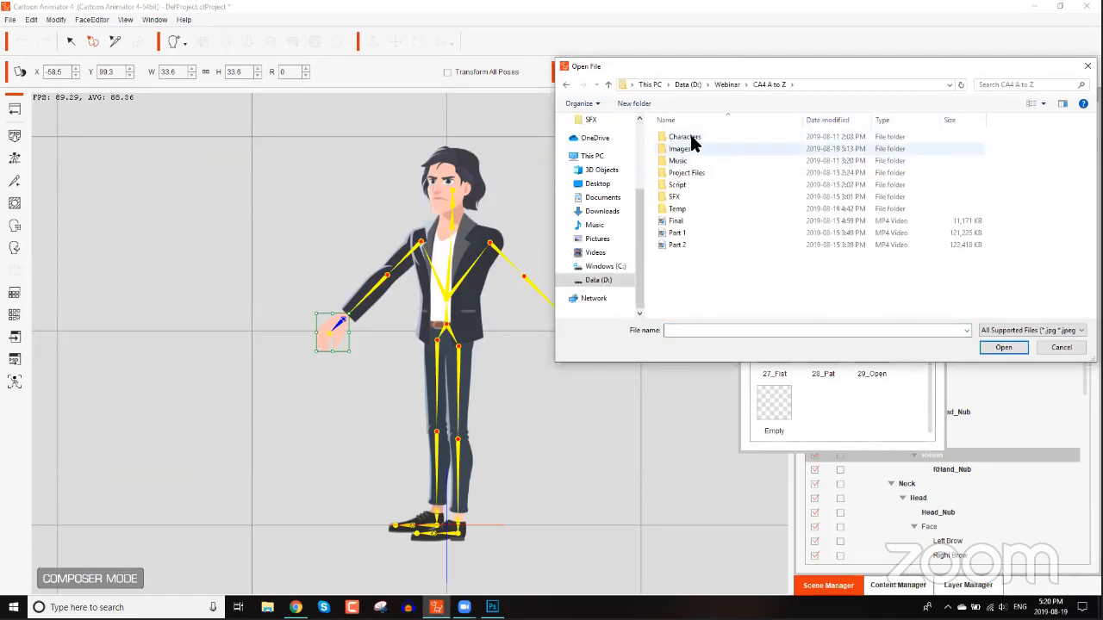
double_click(692, 138)
double_click(681, 148)
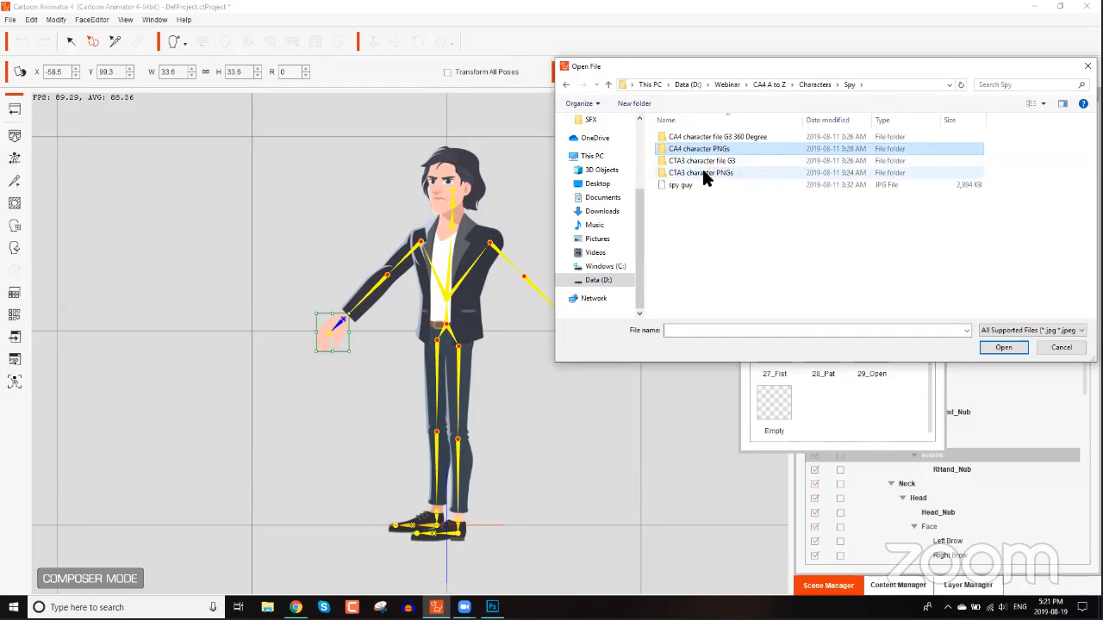
double_click(704, 172)
double_click(1053, 221)
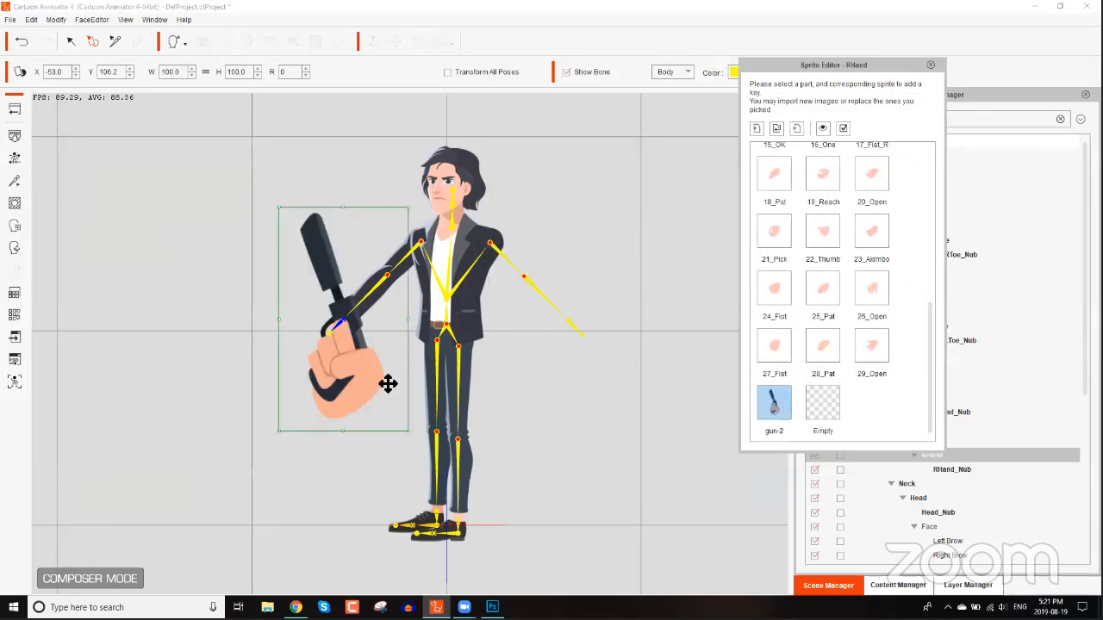
Scale the gun-2 hand sprite to about 33% and rotate it 255° onto Leon's wrist, then return to Stage mode.
drag(402, 353, 366, 298)
drag(342, 333, 308, 319)
drag(379, 263, 336, 324)
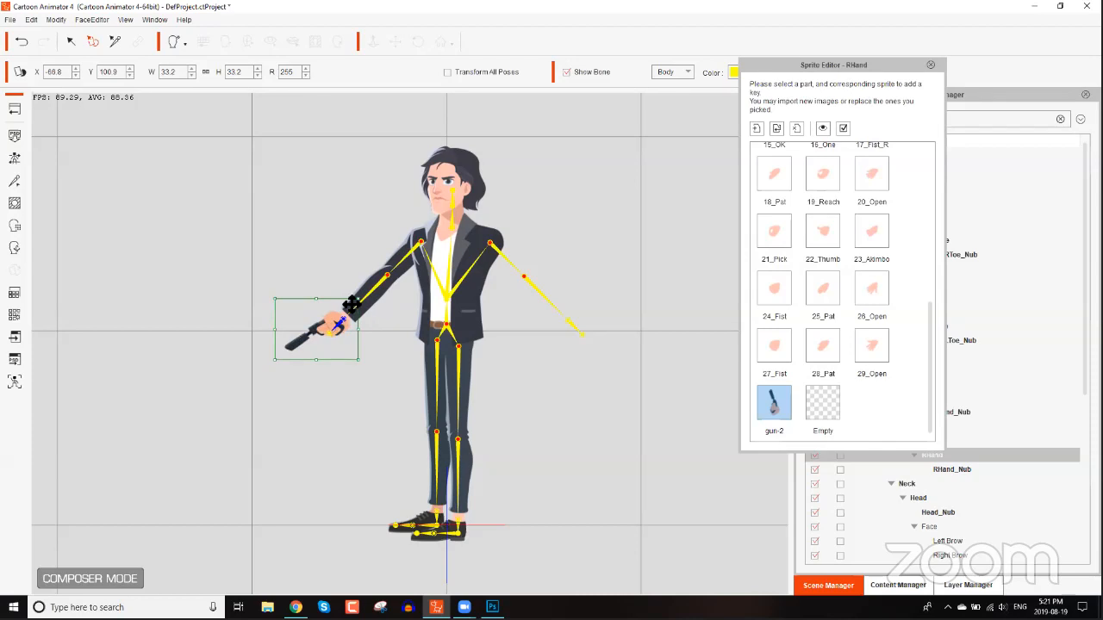
click(584, 265)
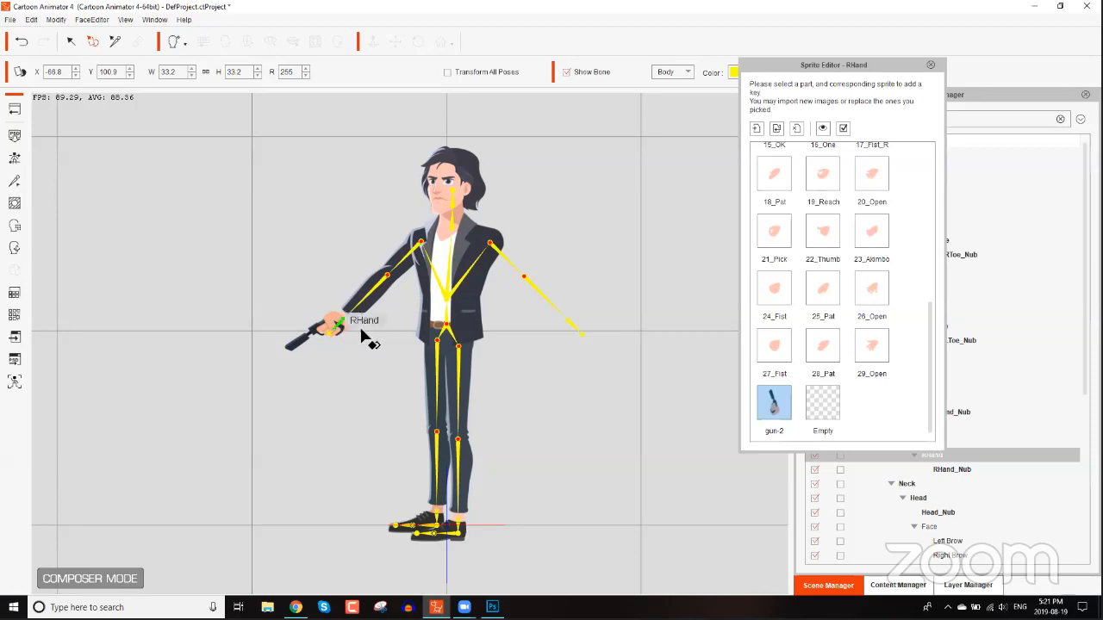
click(13, 112)
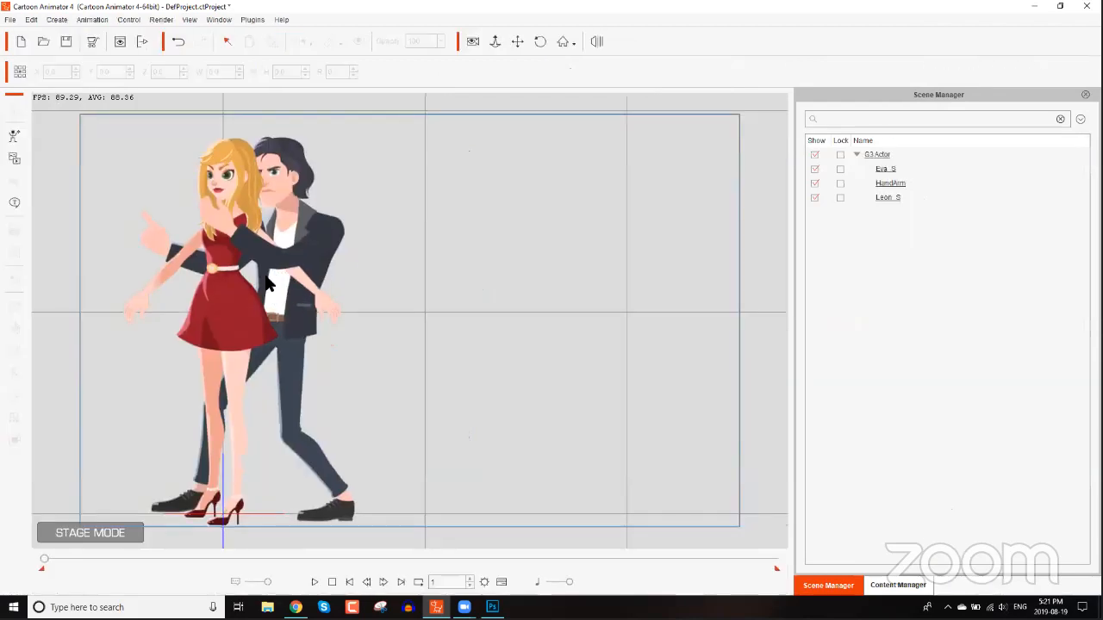
Swap Leon's right hand sprite to gun-2 in the Sprite Editor on stage.
drag(434, 231, 423, 189)
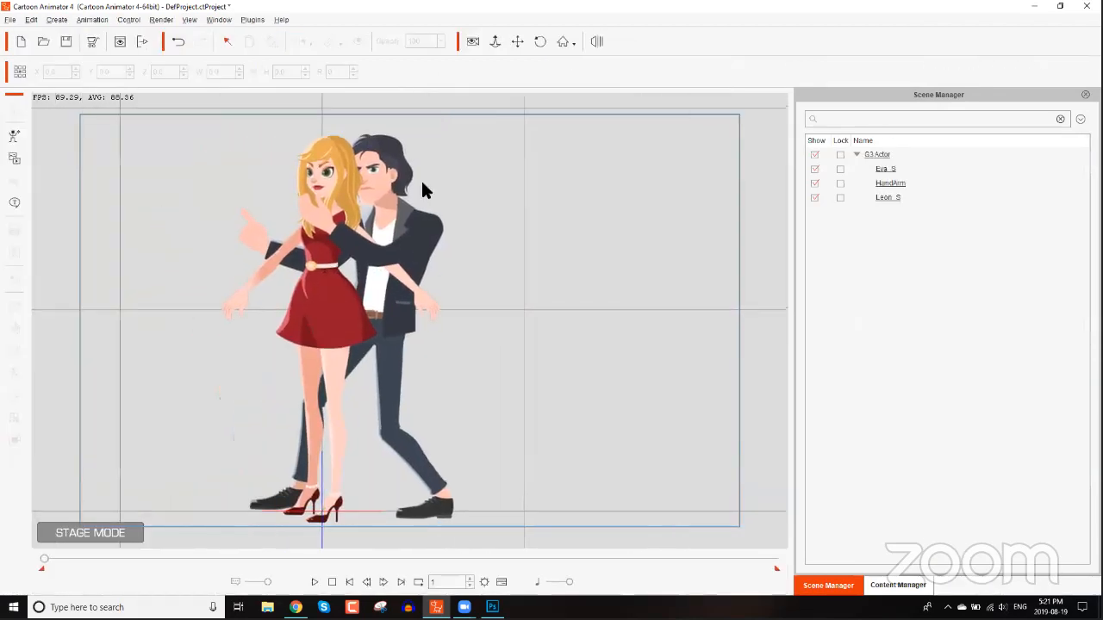
scroll(421, 186, up, 2)
drag(255, 239, 362, 258)
scroll(354, 261, up, 1)
click(349, 261)
click(13, 309)
click(348, 263)
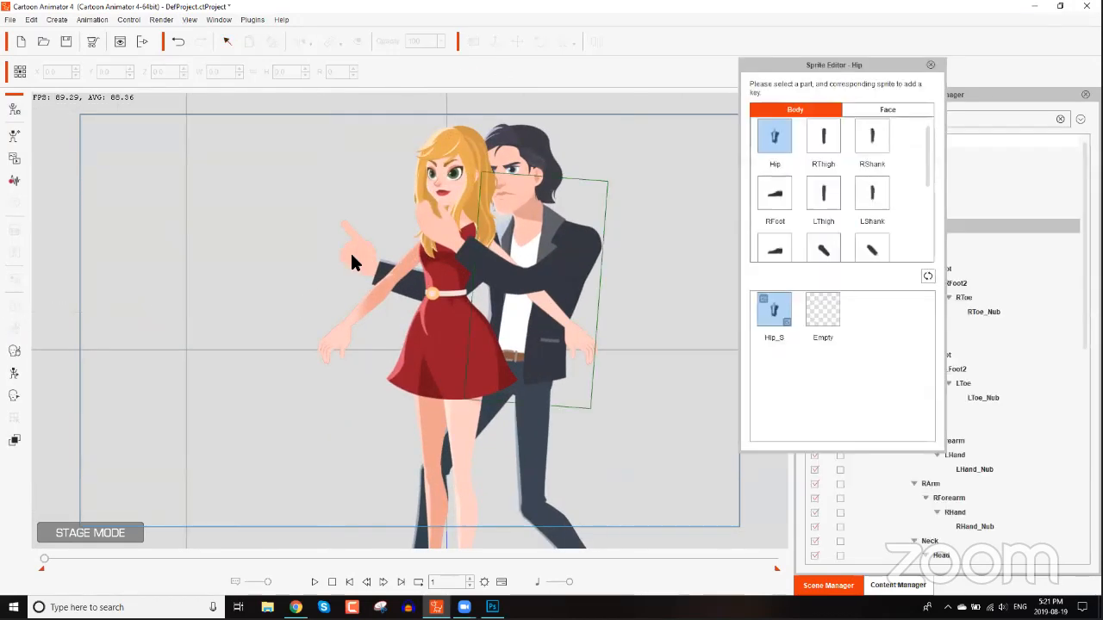
click(355, 251)
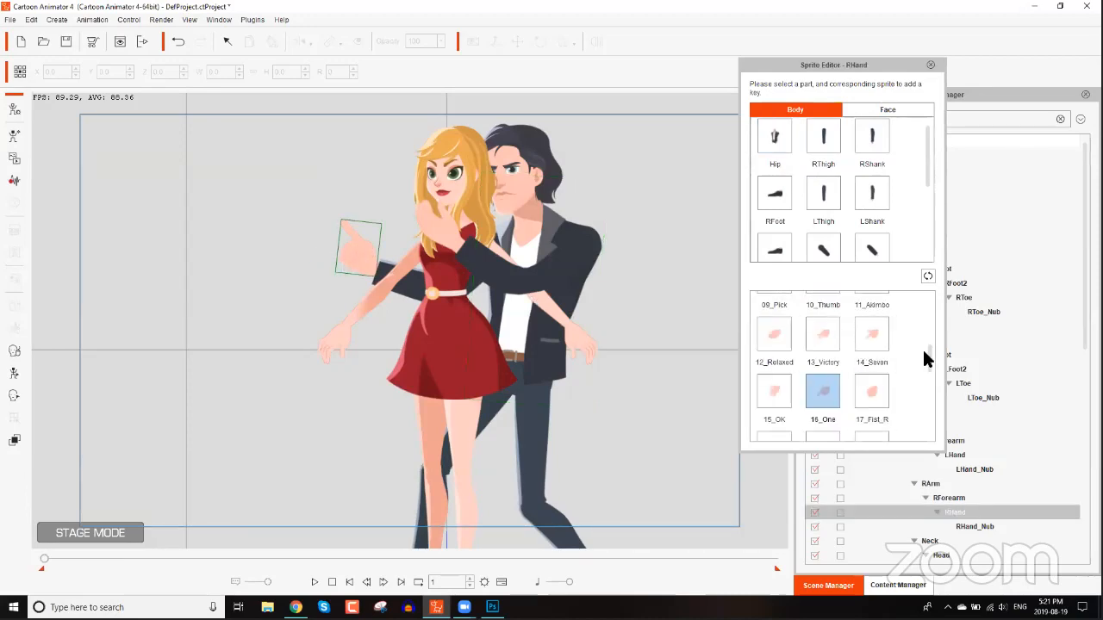
drag(928, 358, 933, 424)
click(776, 405)
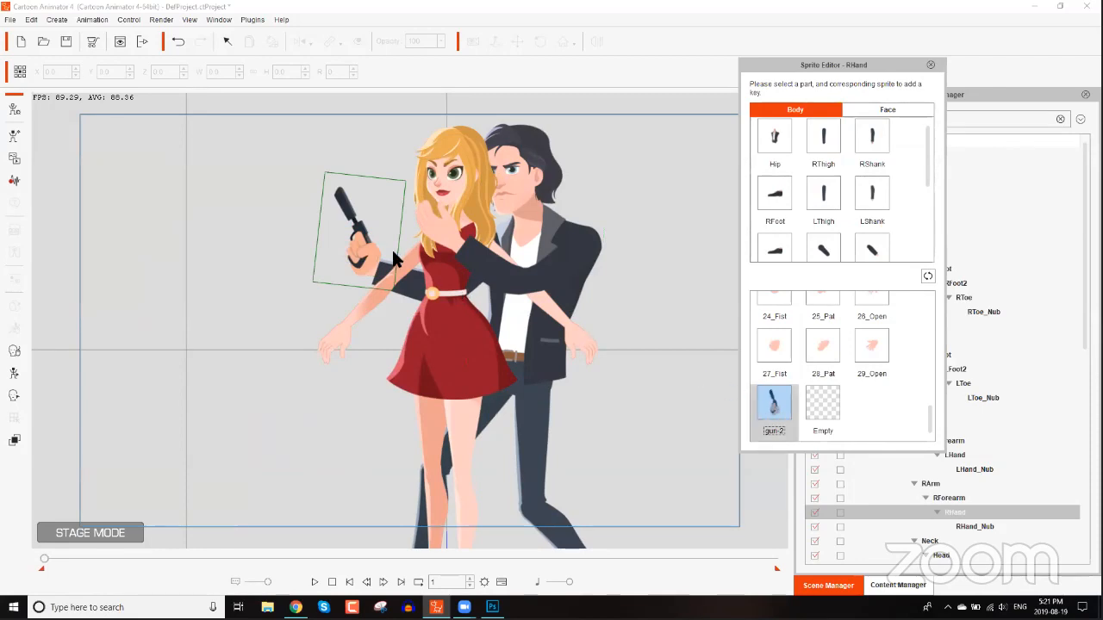
click(930, 64)
click(872, 199)
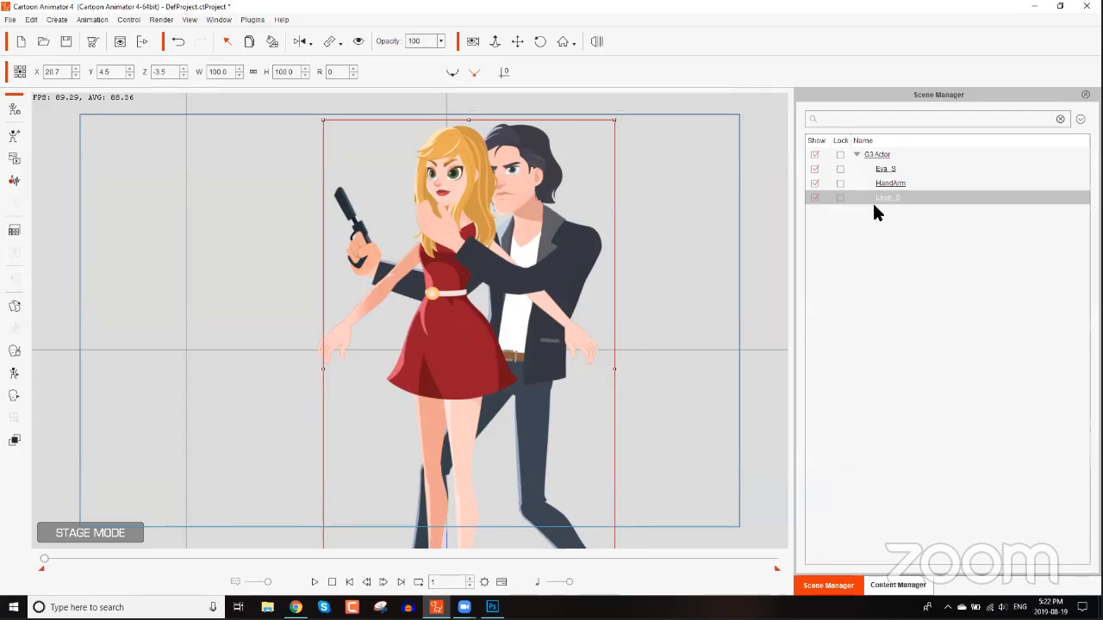
drag(608, 348, 498, 316)
scroll(473, 320, down, 3)
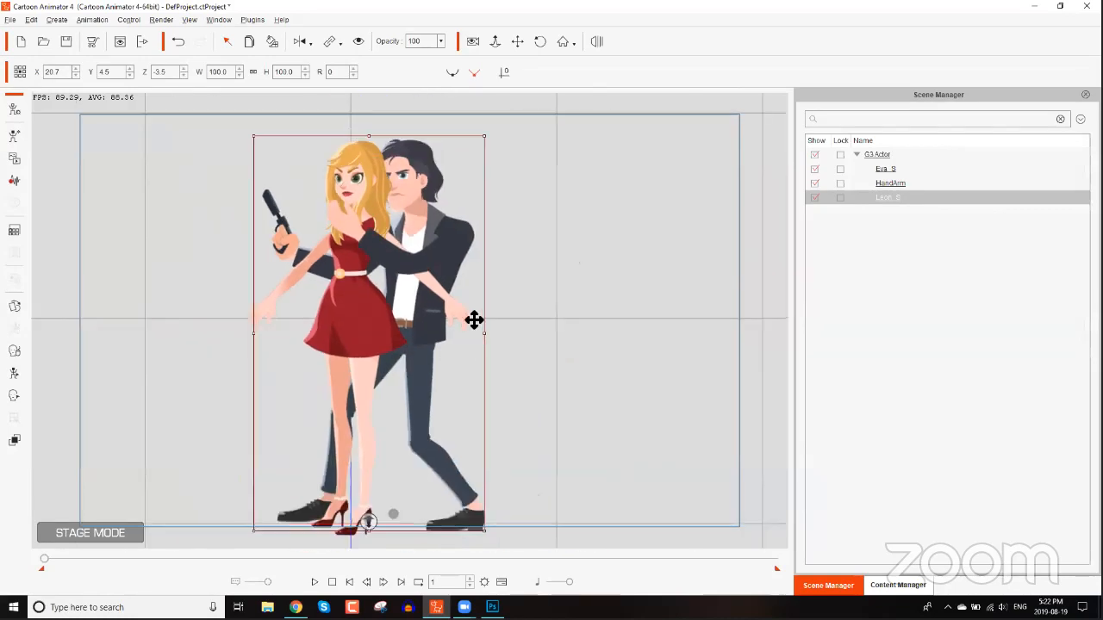
scroll(492, 336, down, 1)
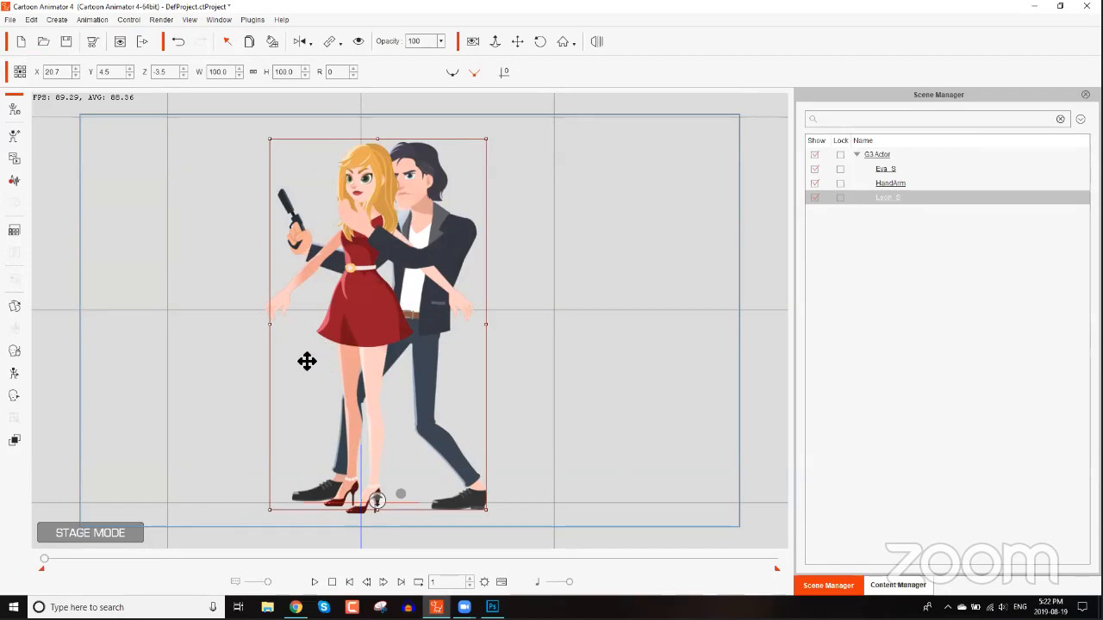
Switch to the browser, open YouTube in a new tab and search for cartoon animator end effectors.
click(296, 607)
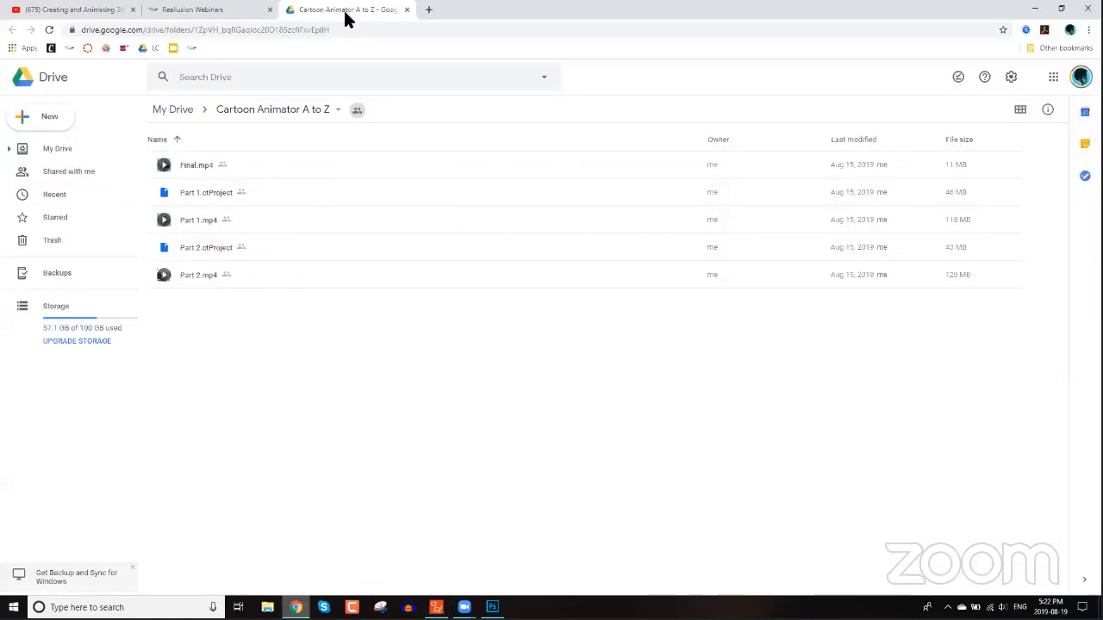
click(430, 12)
text(youtube.com)
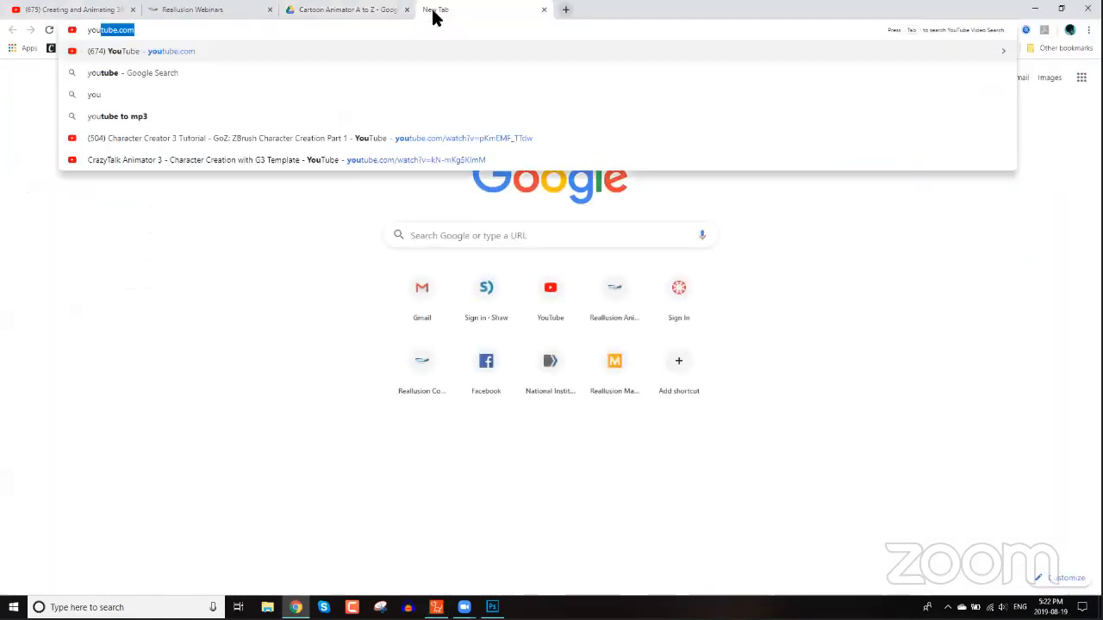
key(Return)
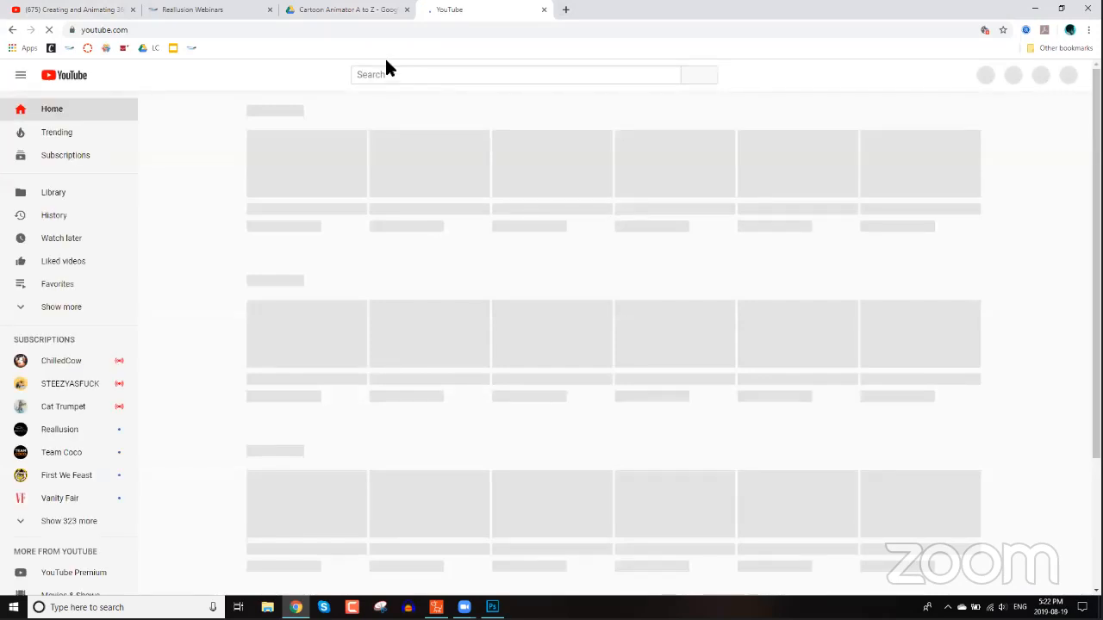
text(cartoon animator end effectors)
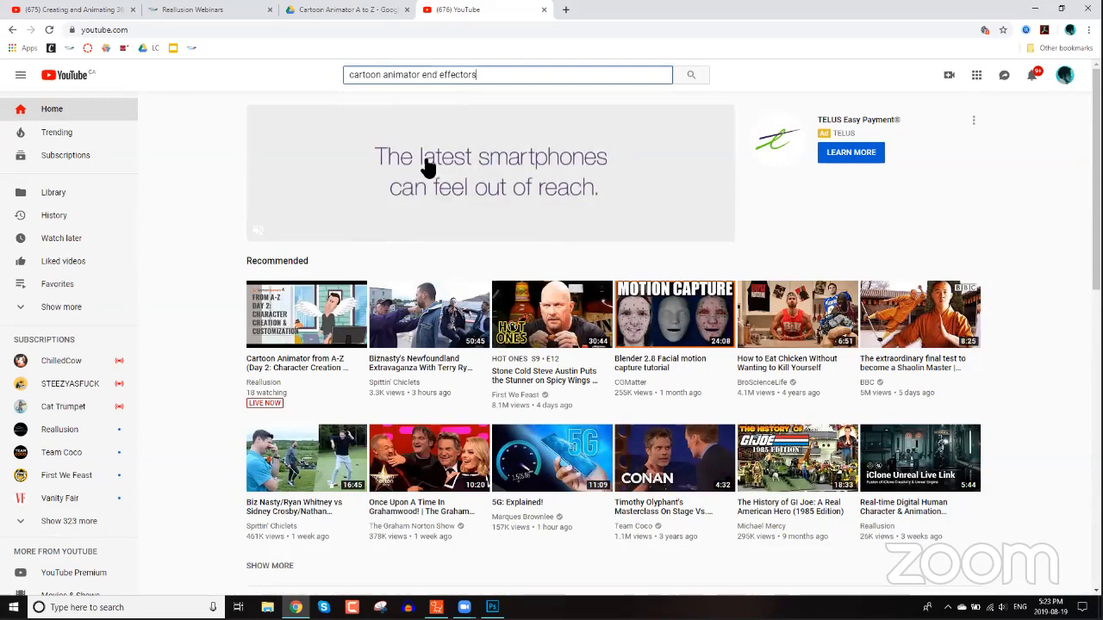
key(Return)
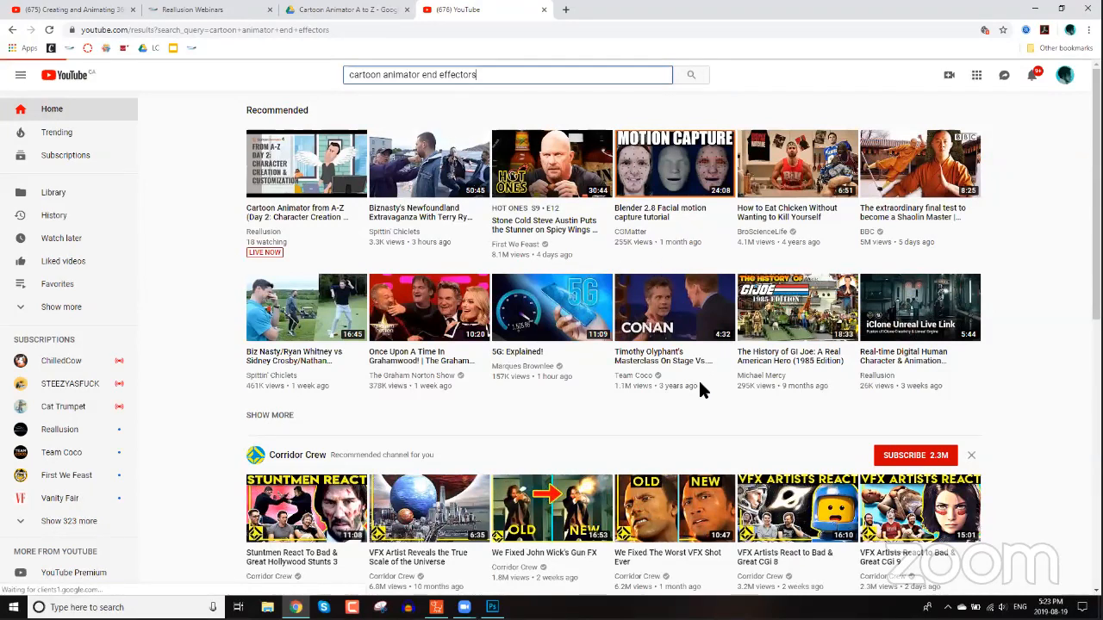
Open the End Effectors for Custom and Free Bone Actors tutorial video, copy its share link and close the tab.
click(657, 430)
scroll(659, 426, down, 3)
click(660, 429)
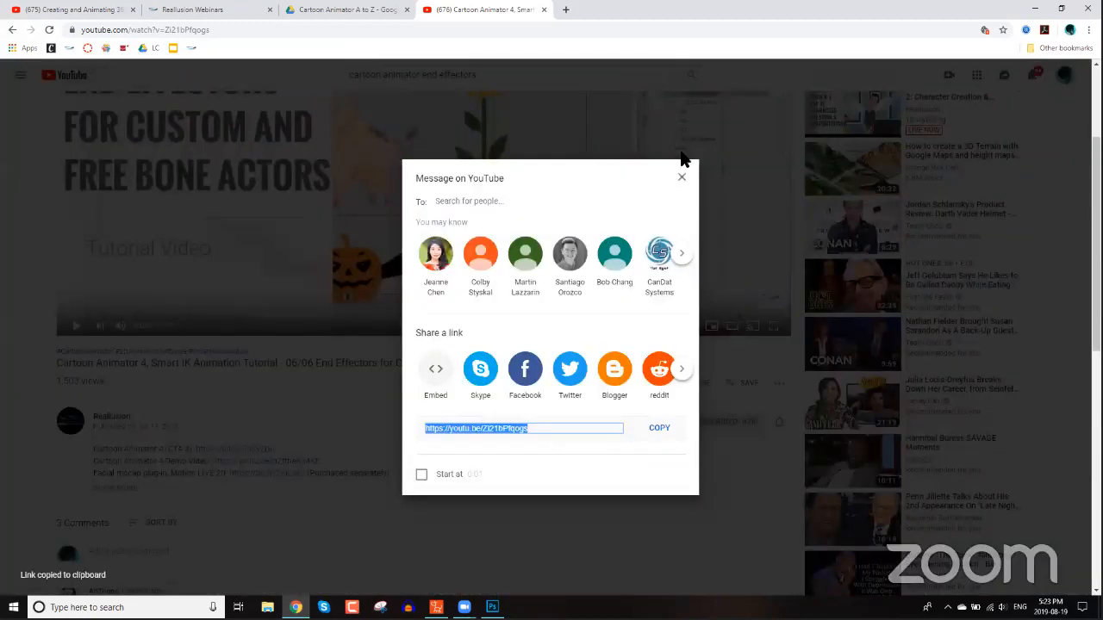
click(687, 67)
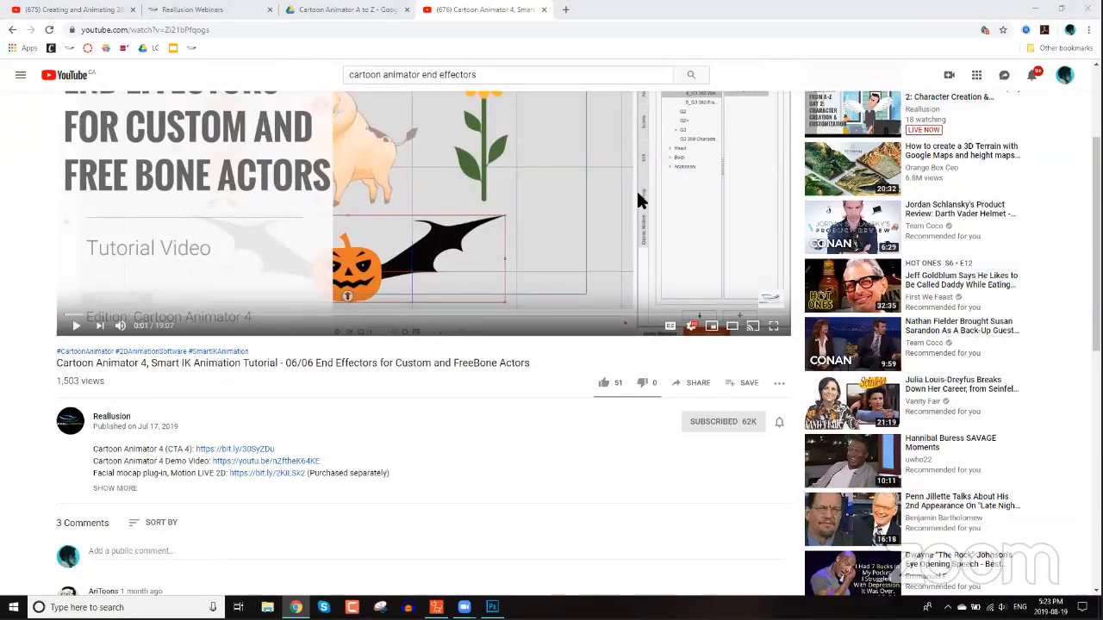
scroll(278, 250, up, 1)
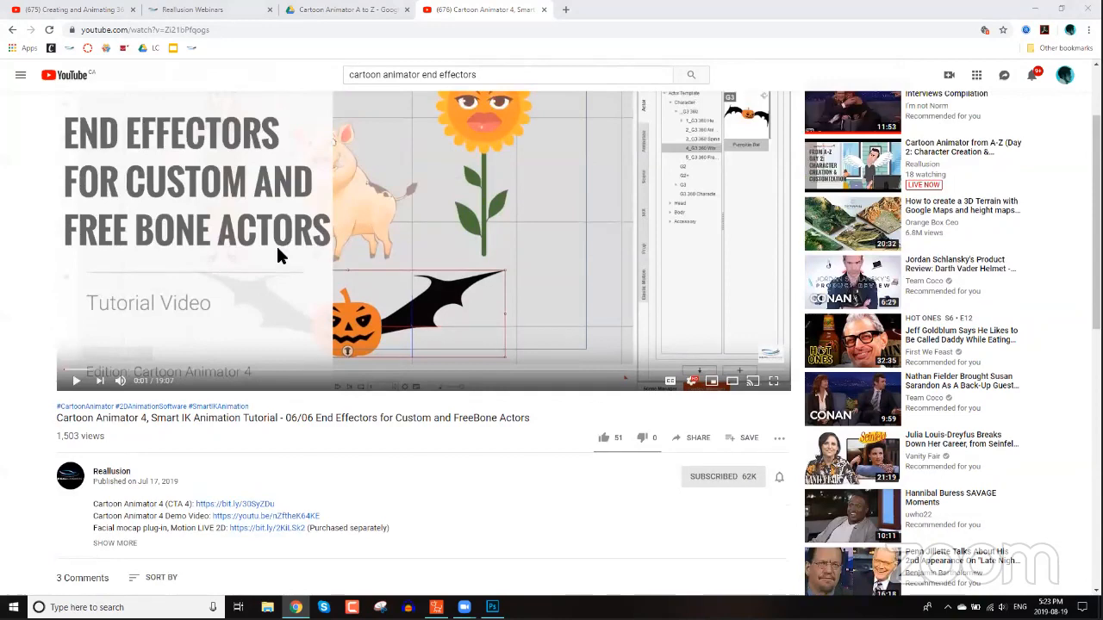
scroll(341, 258, up, 2)
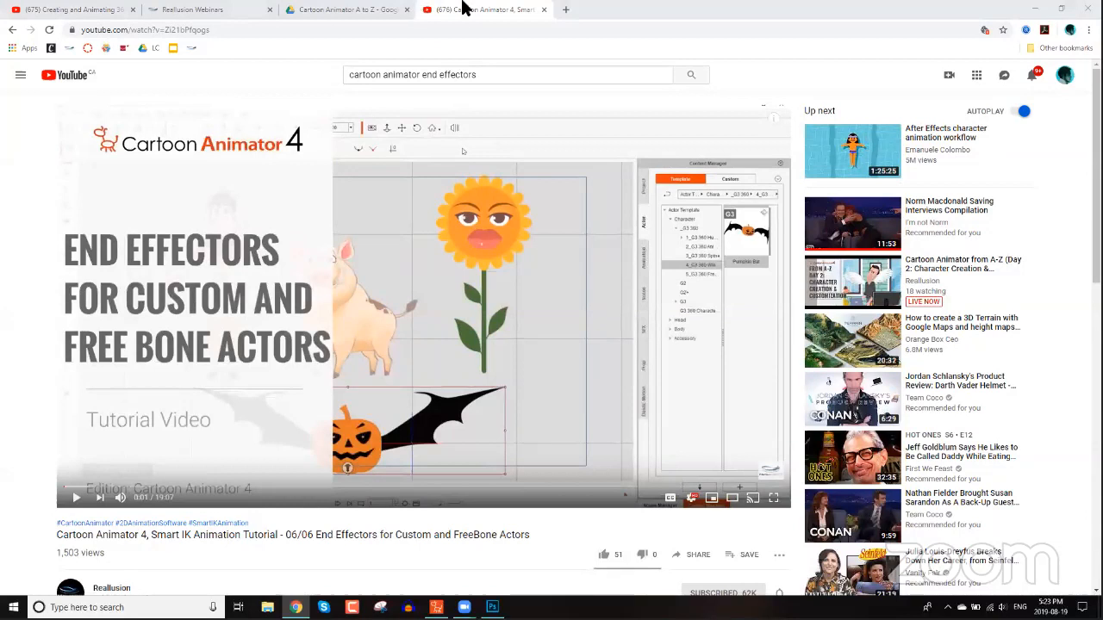
key(ctrl+w)
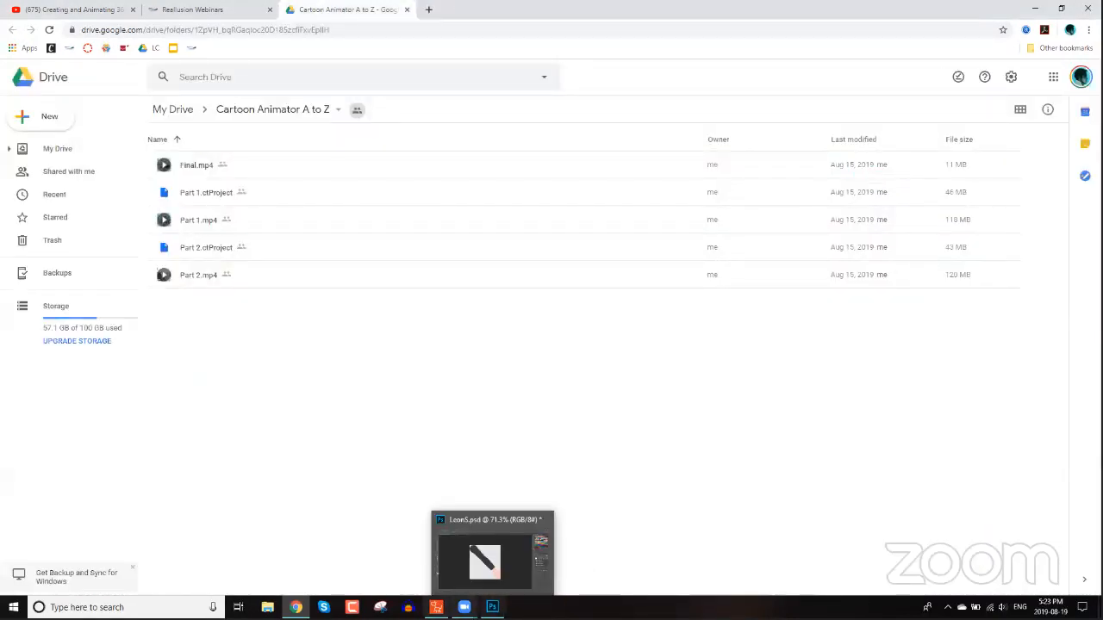
Return to Cartoon Animator, select Eva and open the Animation templates in the Content Manager.
mouse_move(295, 608)
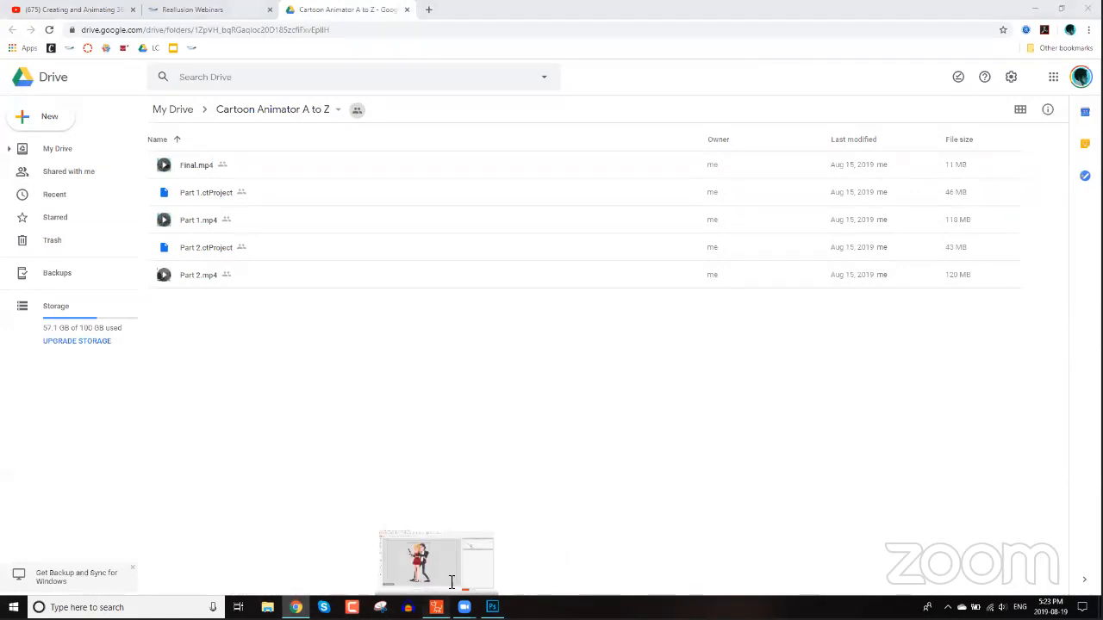
click(436, 608)
drag(524, 322, 377, 365)
scroll(375, 357, down, 1)
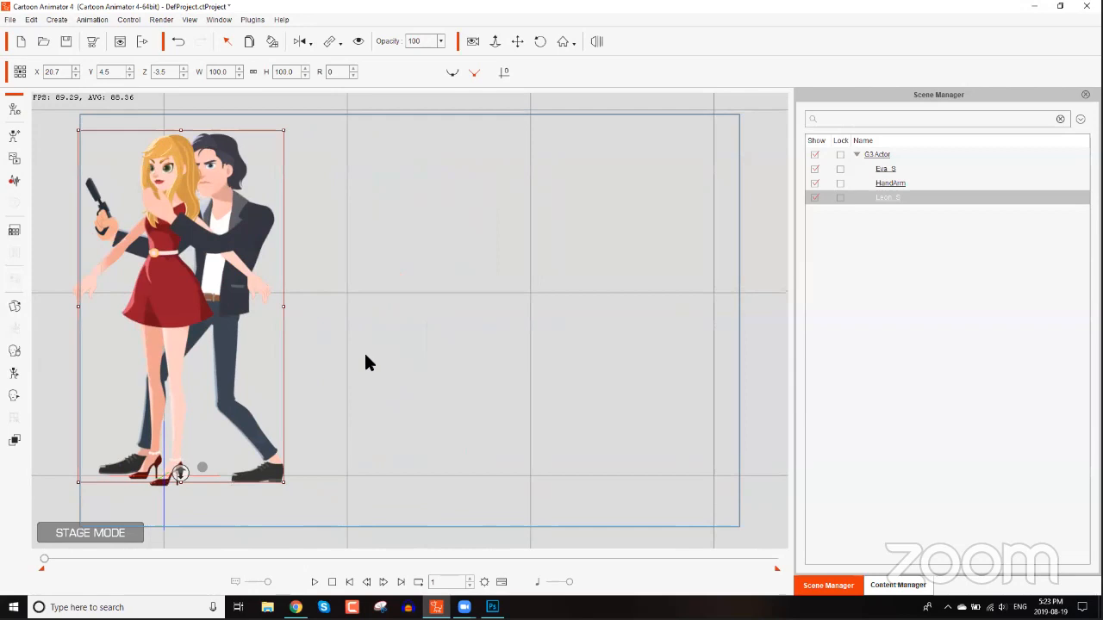
click(169, 166)
click(898, 585)
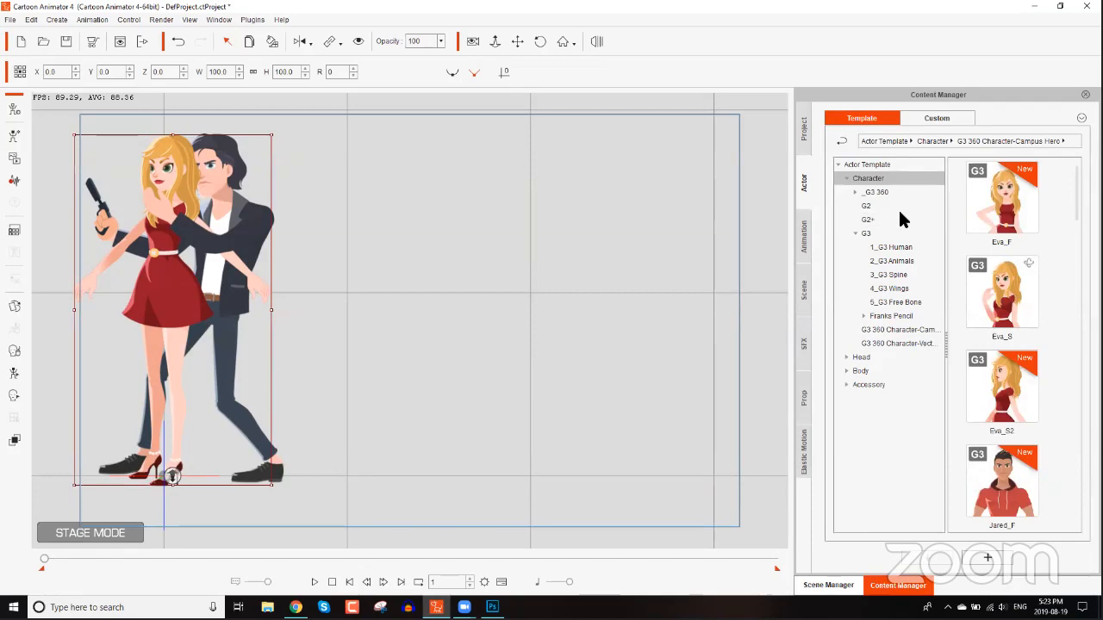
click(865, 206)
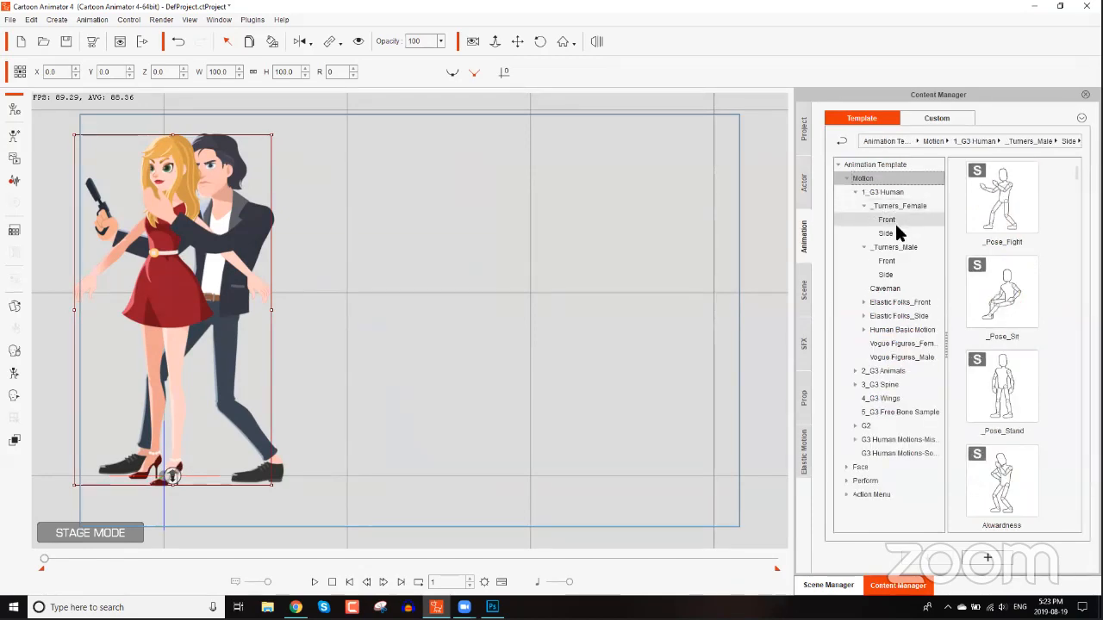
Apply the _Pose_Stand template from the _Turners_Female Side motions to Eva.
click(895, 231)
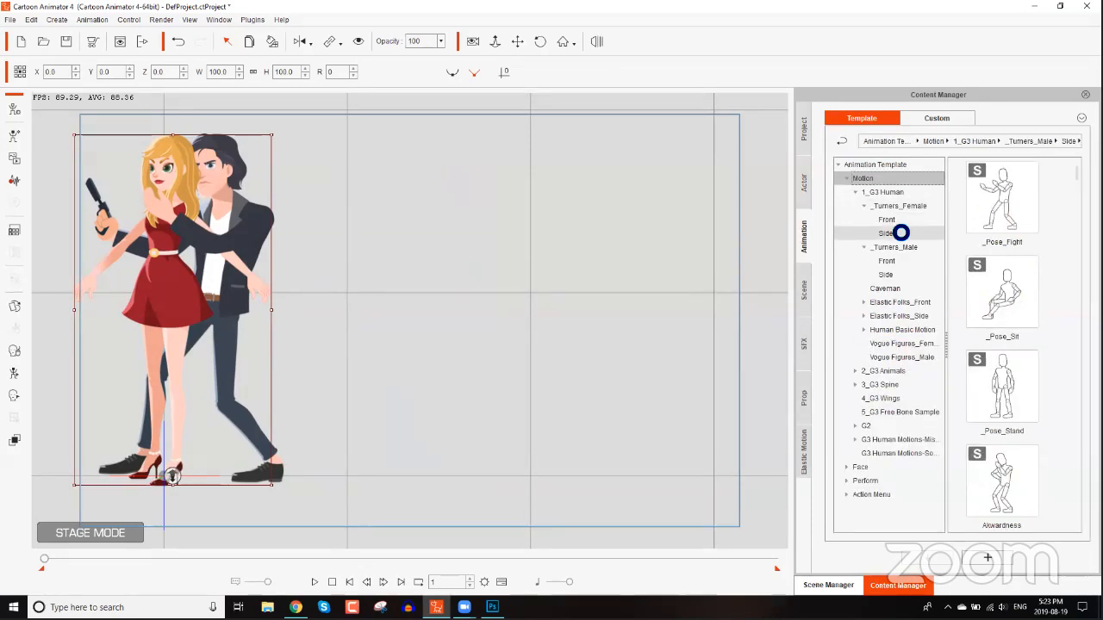
double_click(1012, 394)
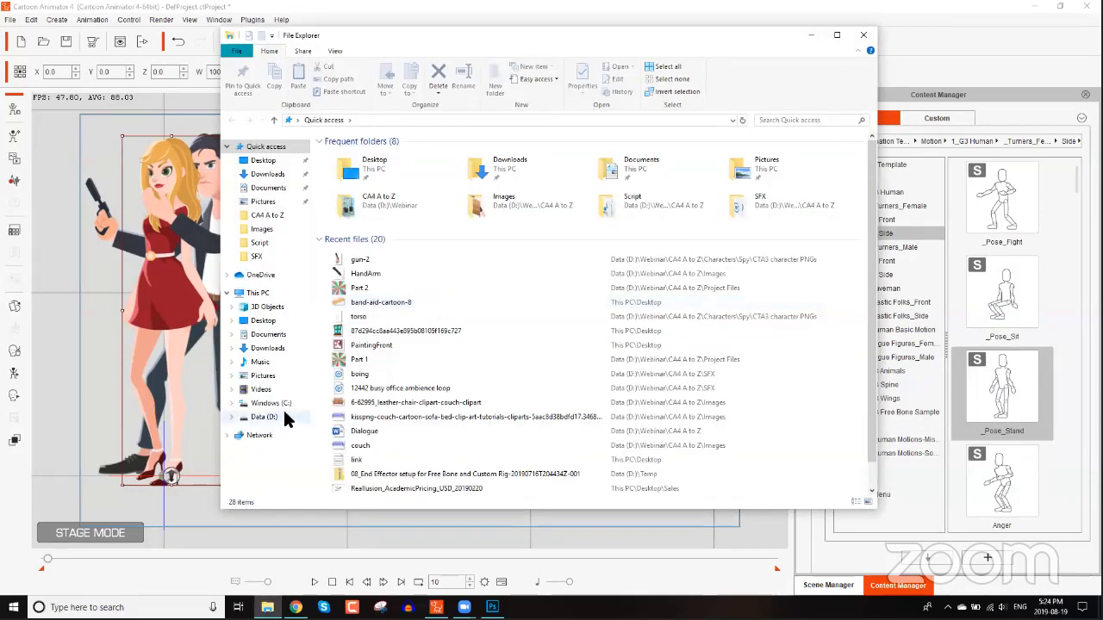
Import the AE Logo image from Data (D:) > Webinar > CA4 A to Z > Images onto the stage as a G3 Free Bone Actor.
click(285, 417)
click(362, 346)
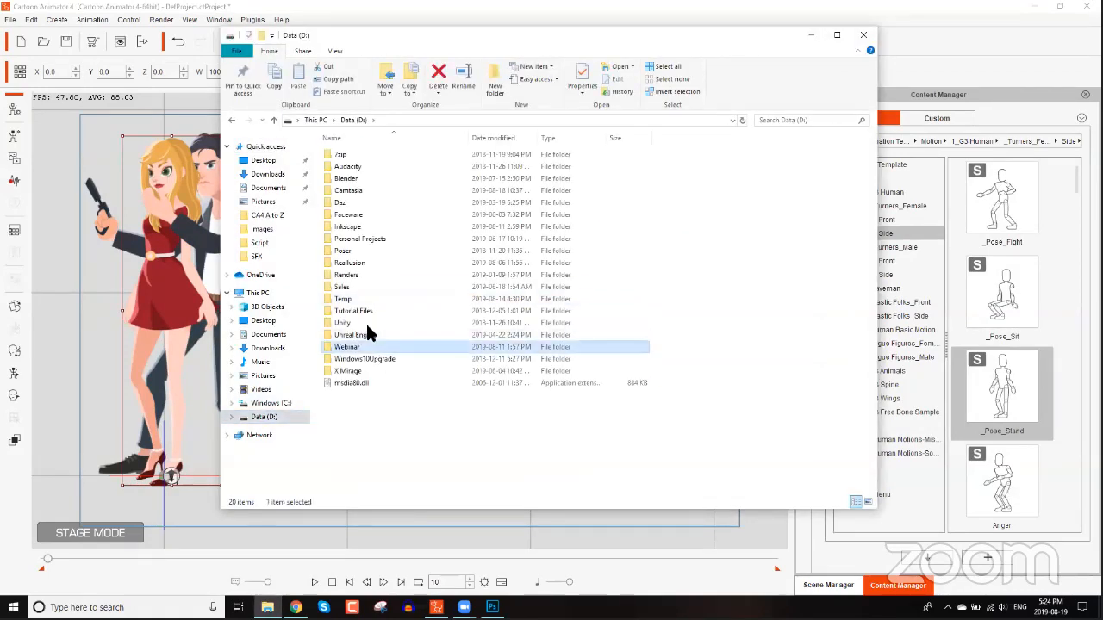
double_click(345, 155)
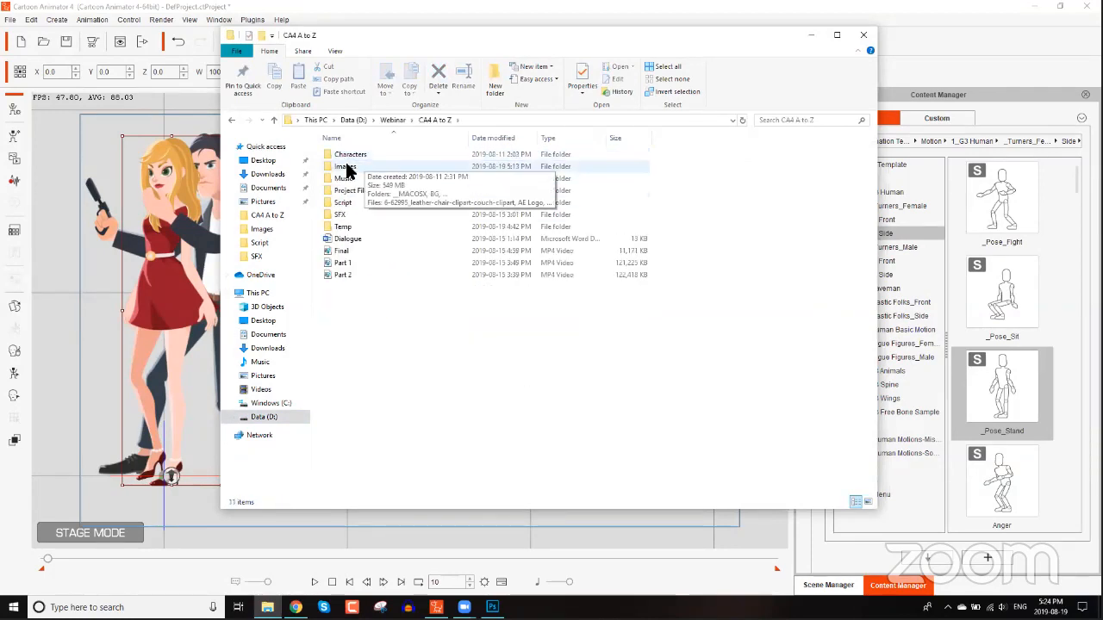
double_click(346, 167)
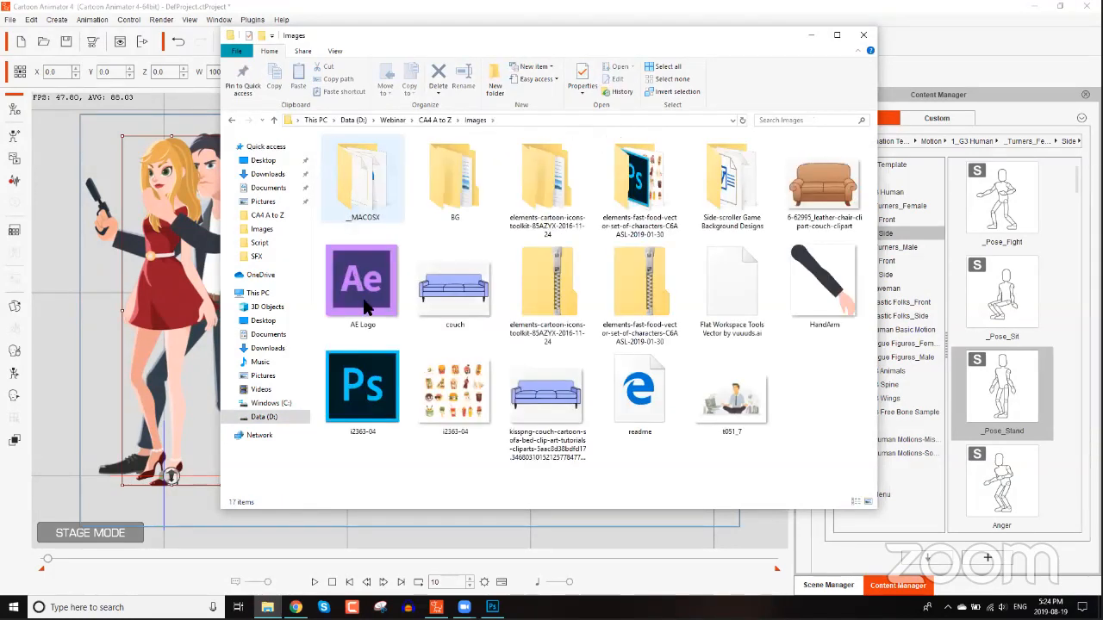
drag(410, 37, 670, 24)
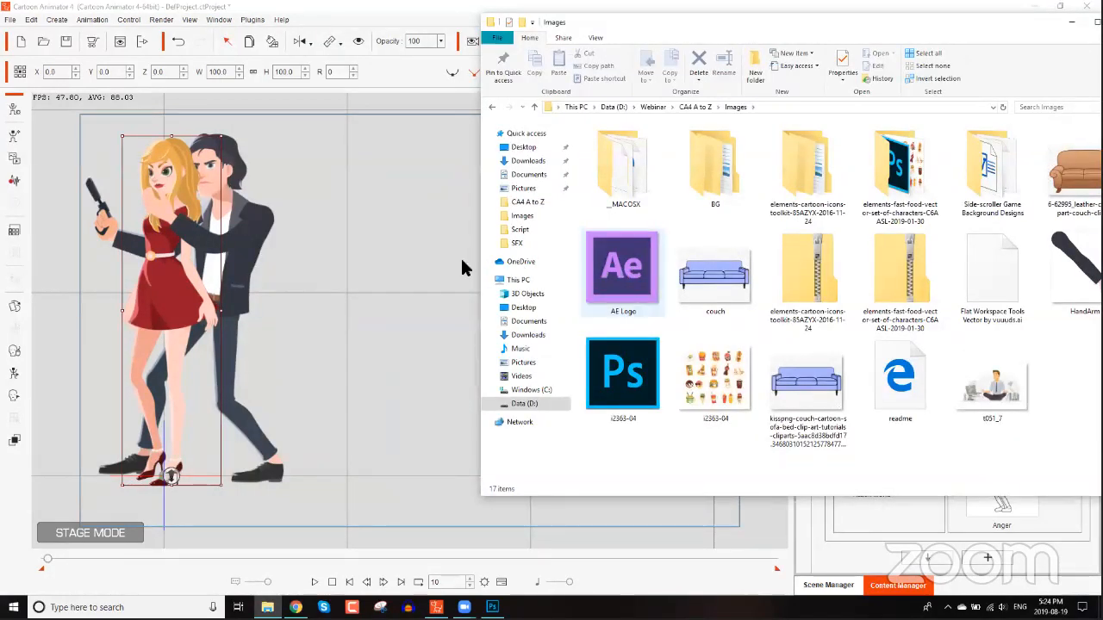
drag(410, 282, 475, 316)
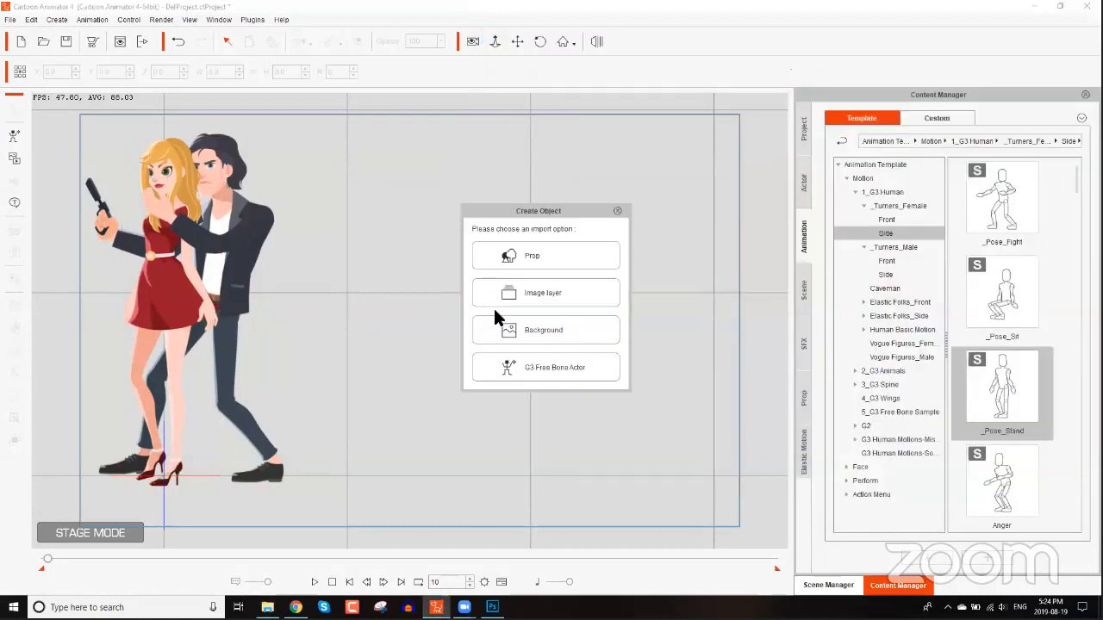
click(565, 380)
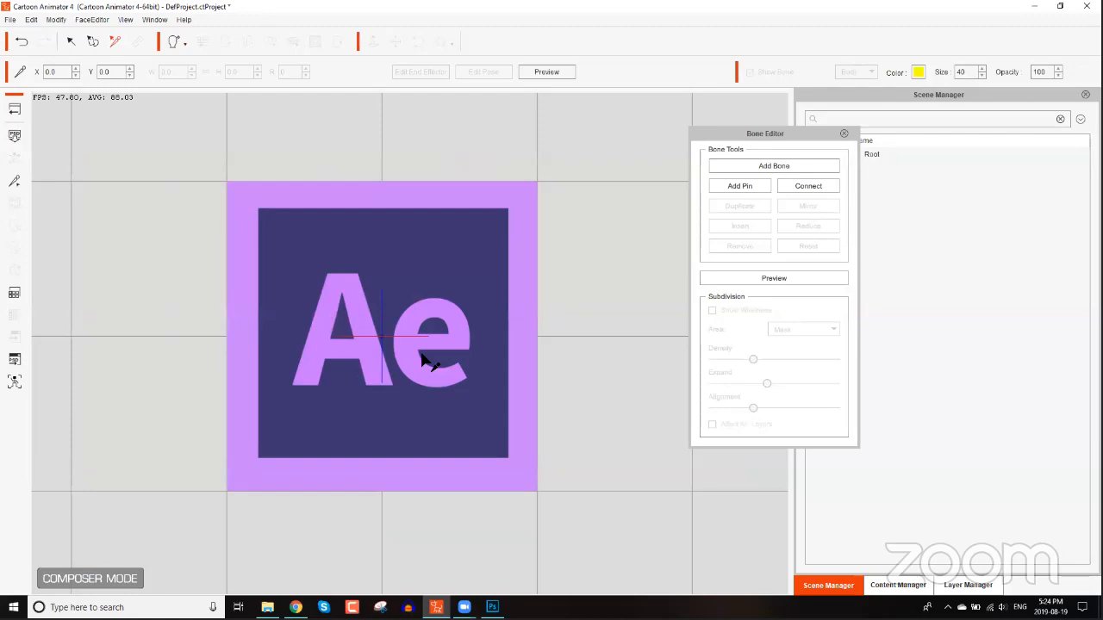
Add a two-segment bone chain from the logo's center down to its bottom-left corner.
click(819, 188)
click(778, 165)
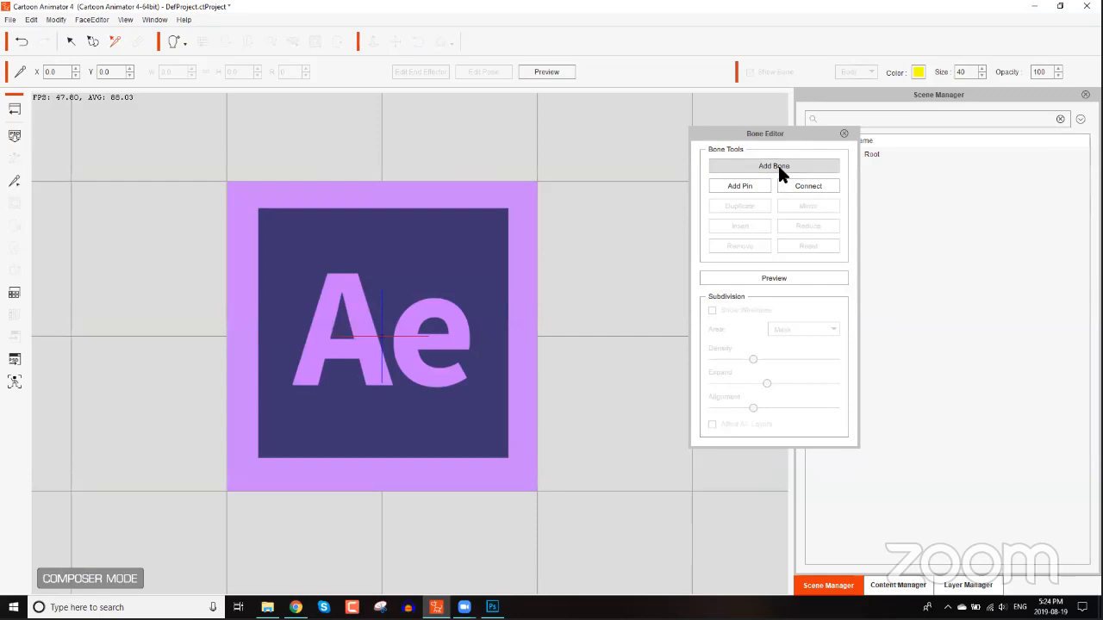
click(780, 166)
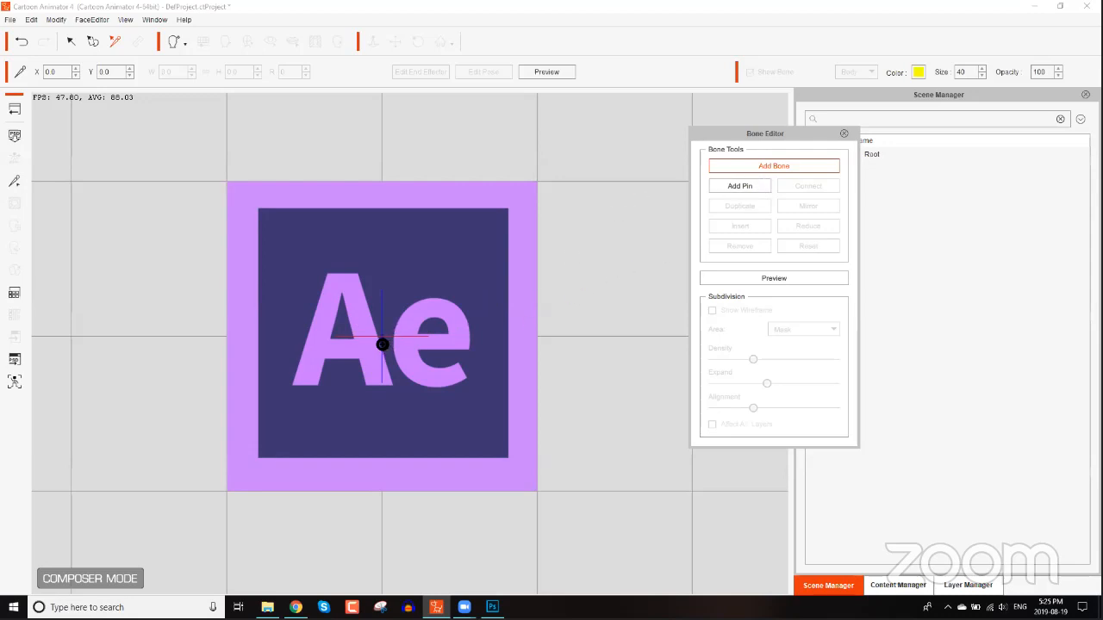
drag(381, 341, 315, 393)
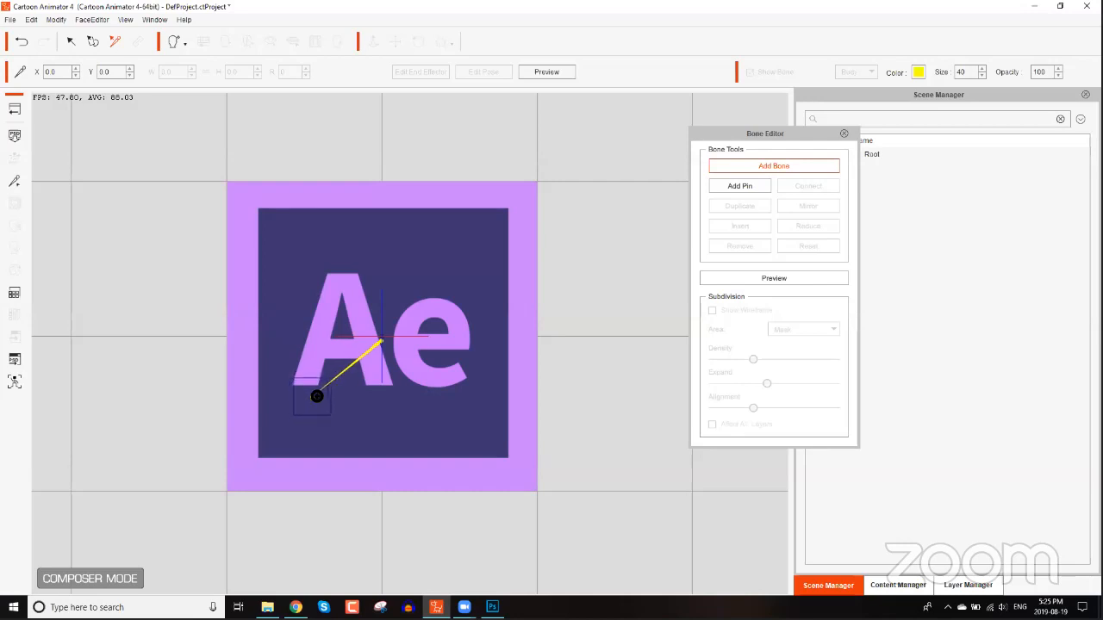
click(313, 401)
click(246, 479)
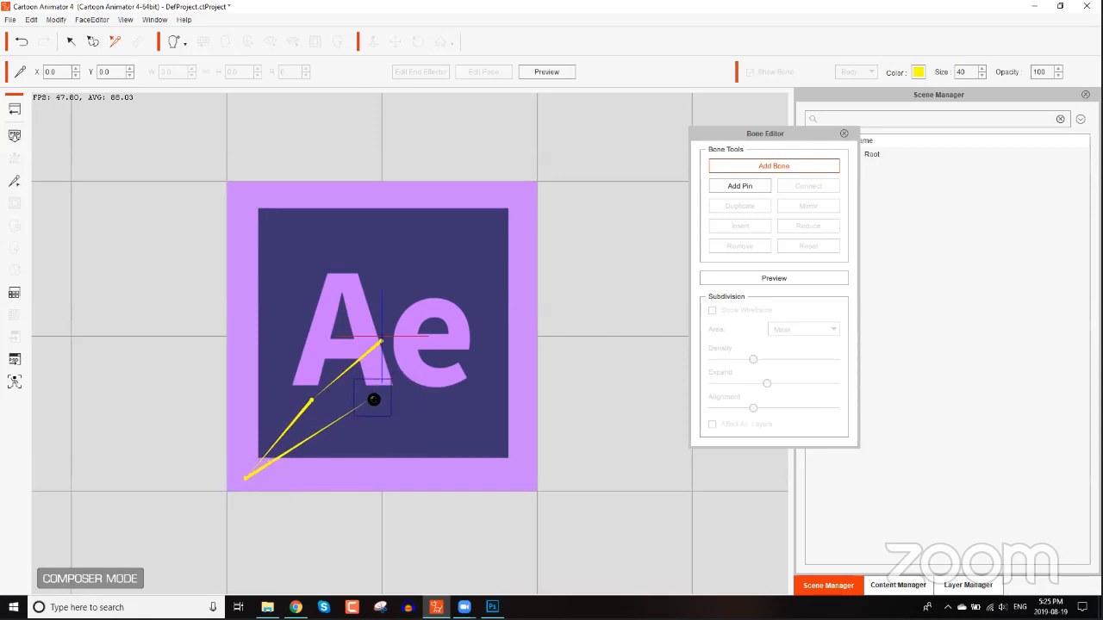
right_click(378, 405)
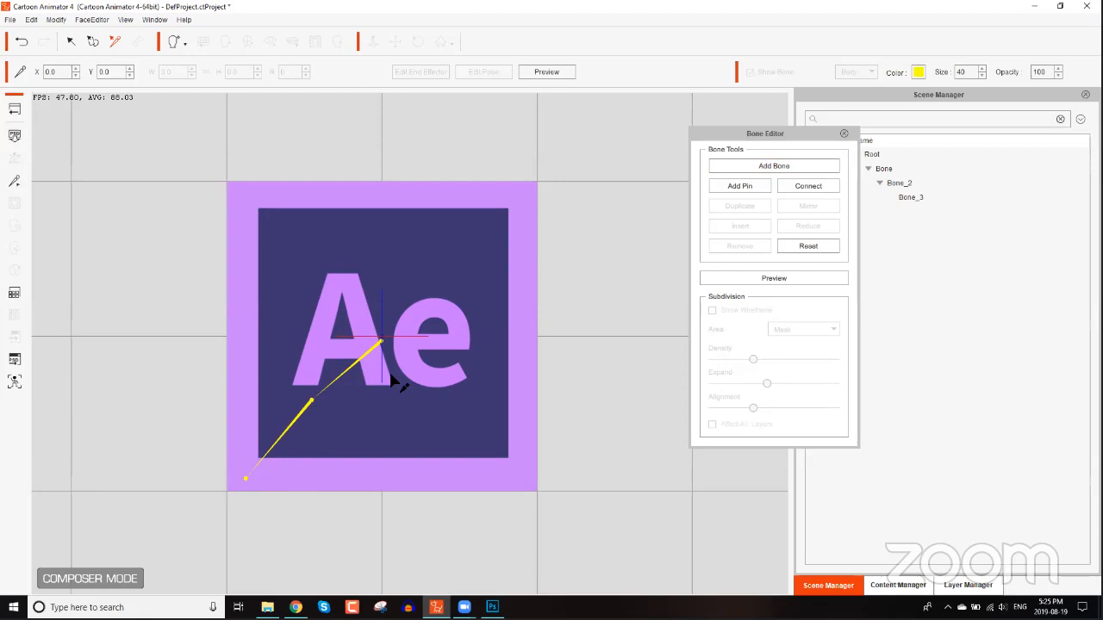
Add a second two-segment bone chain from the logo's center down to its bottom-right corner.
click(775, 166)
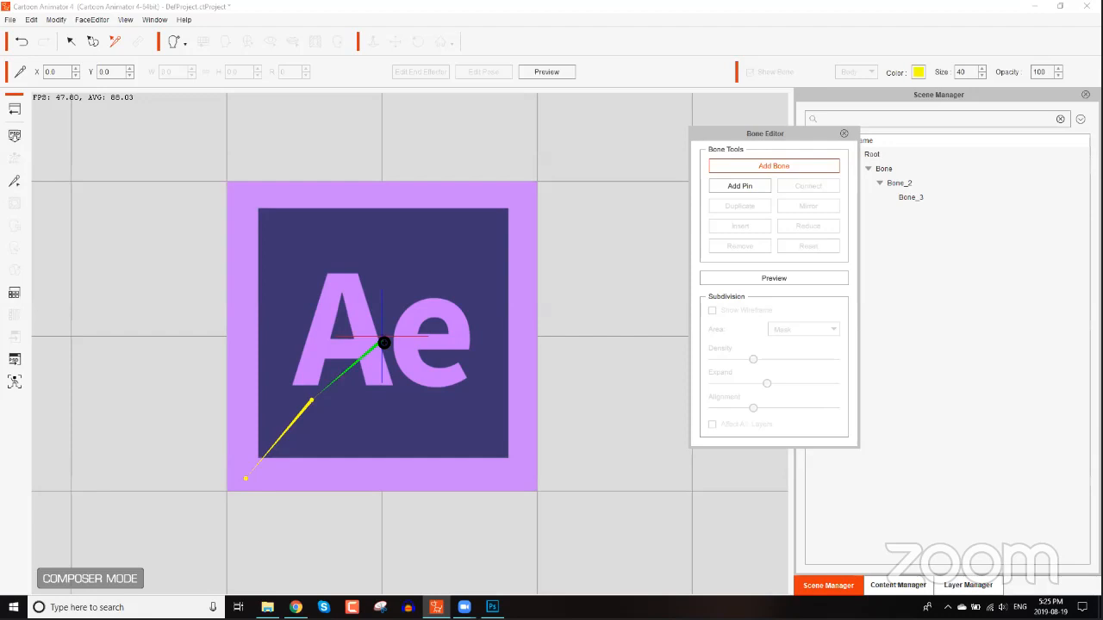
click(381, 345)
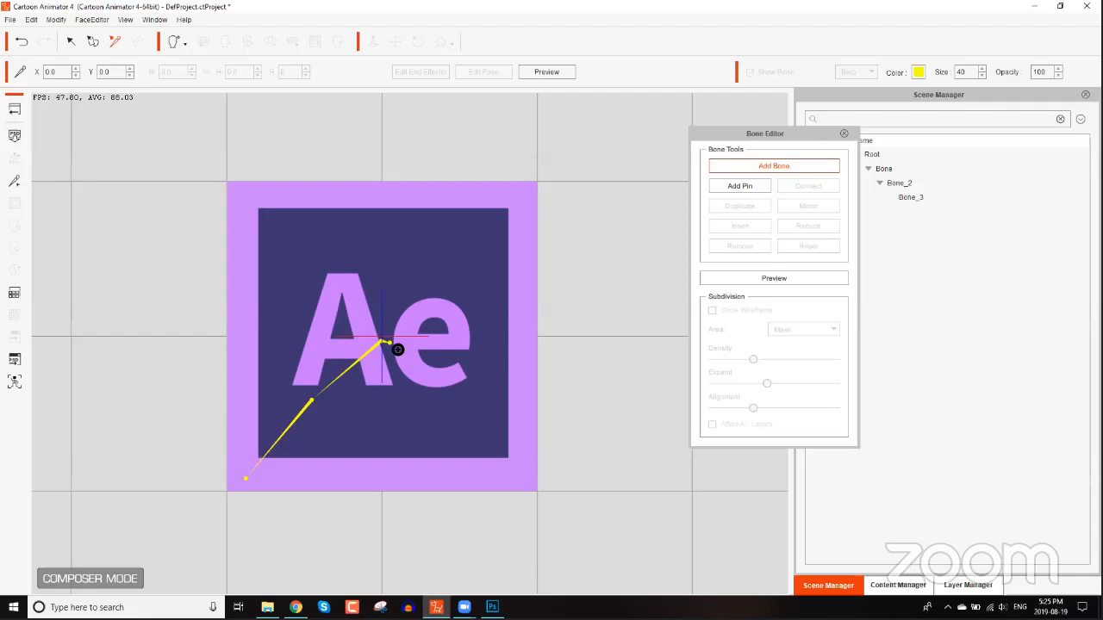
click(446, 395)
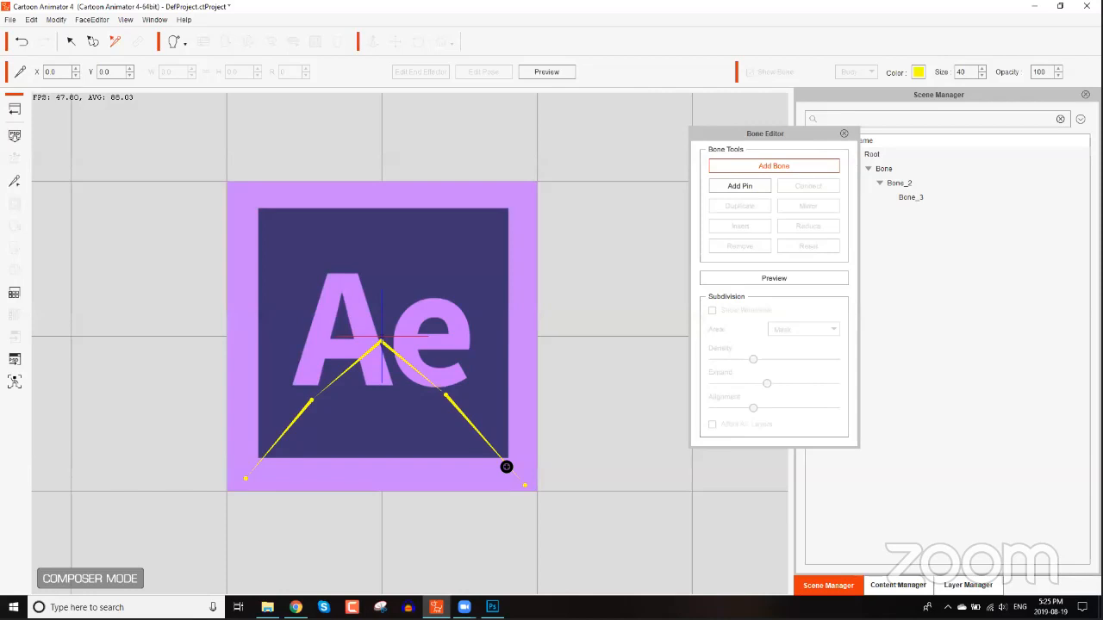
click(525, 484)
right_click(493, 323)
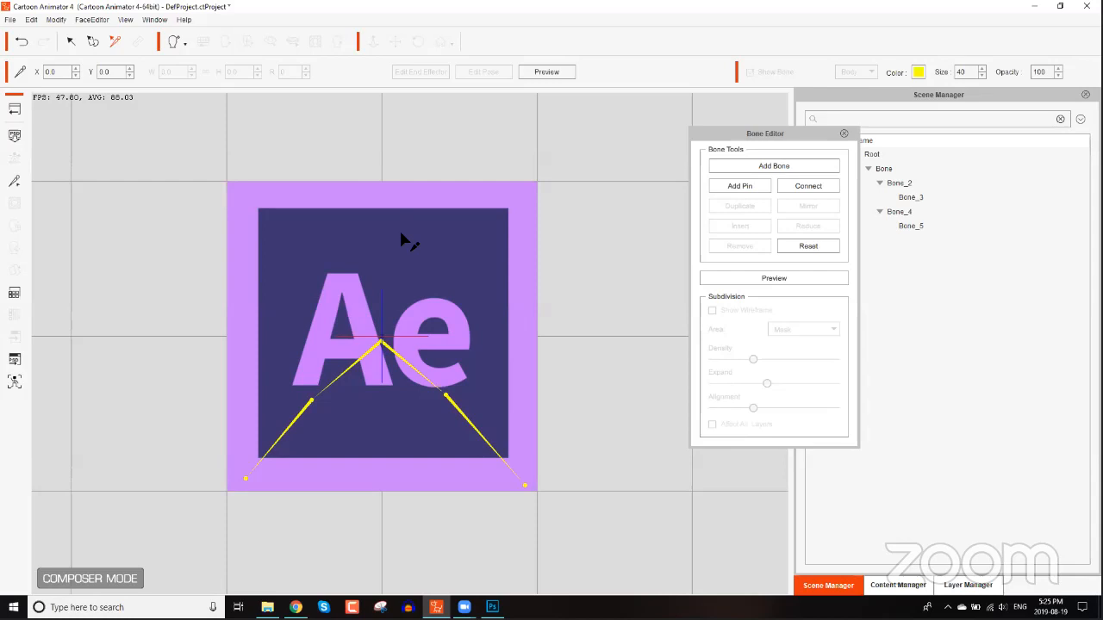
Add a third two-segment bone chain from the logo's center straight up to its top edge.
click(774, 166)
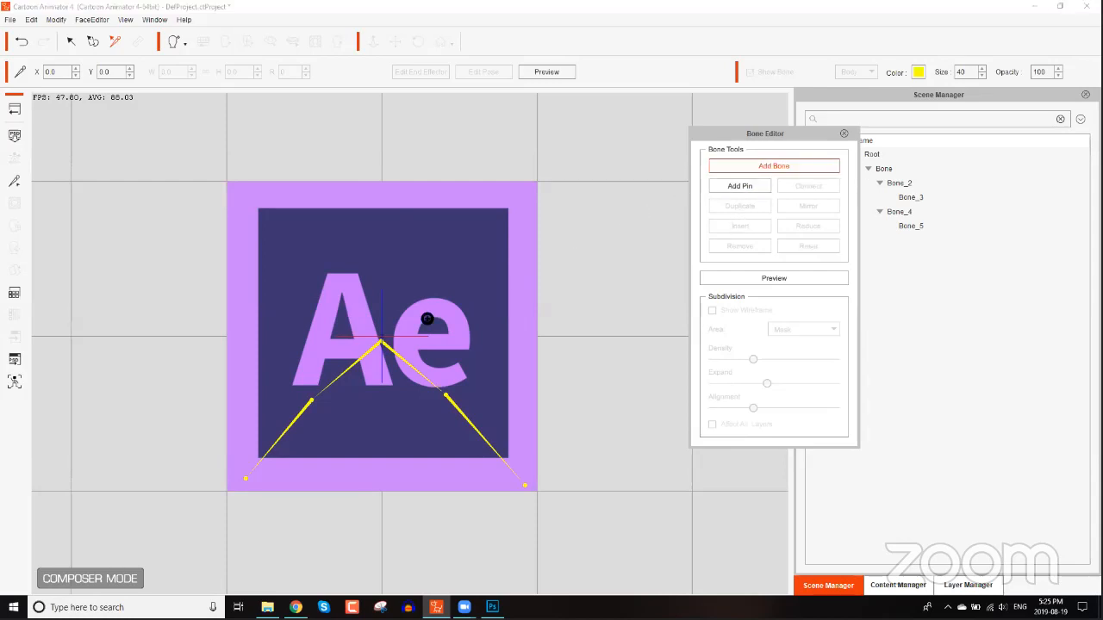
click(383, 343)
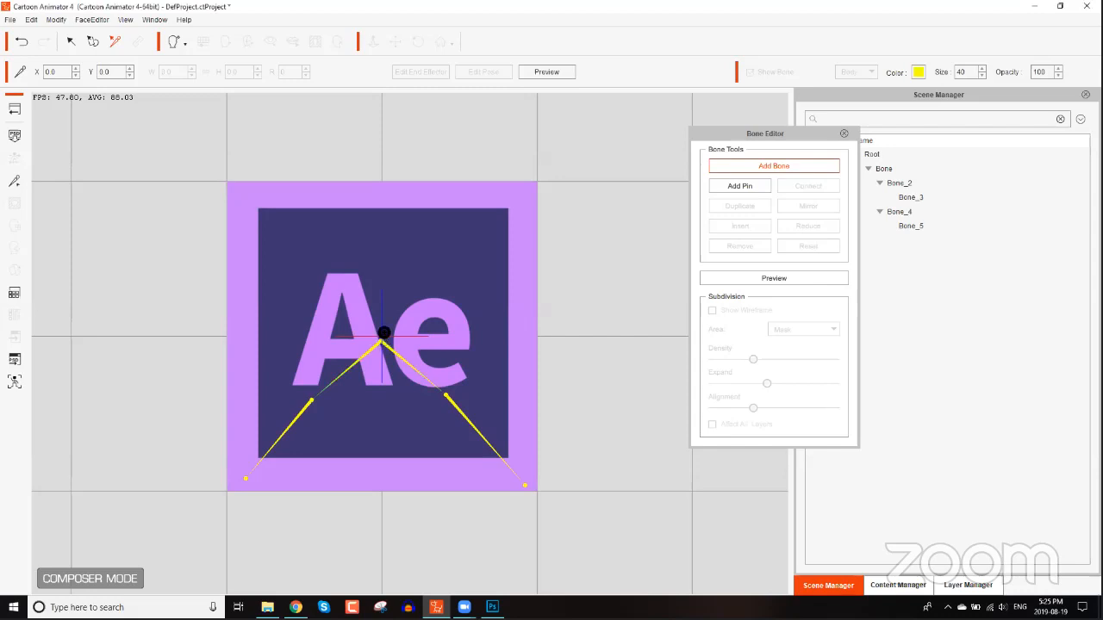
click(382, 288)
click(382, 194)
right_click(423, 272)
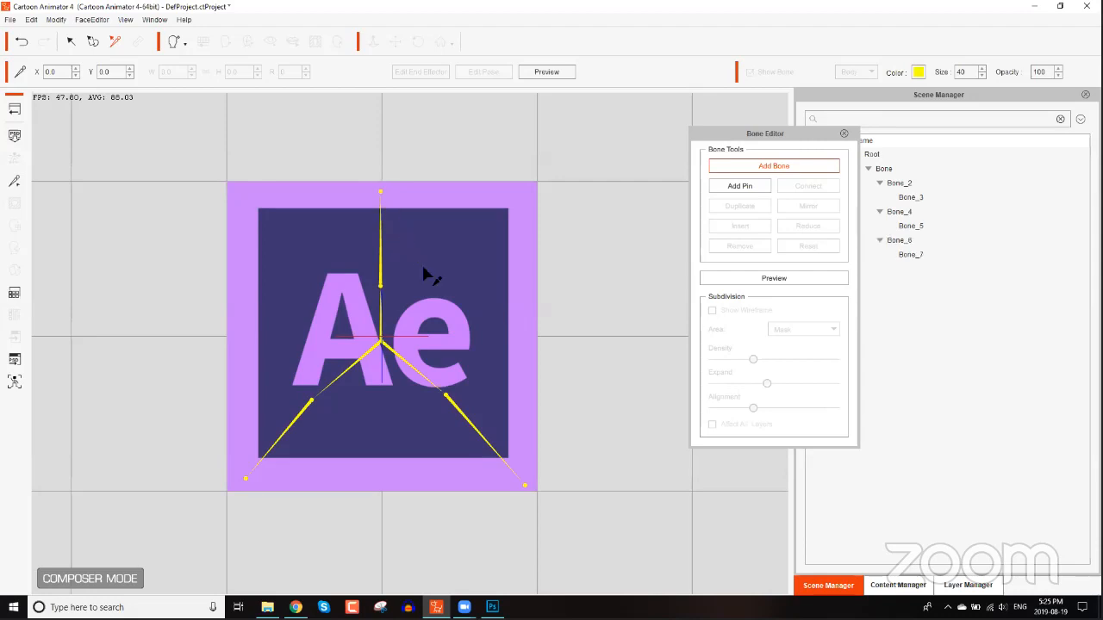
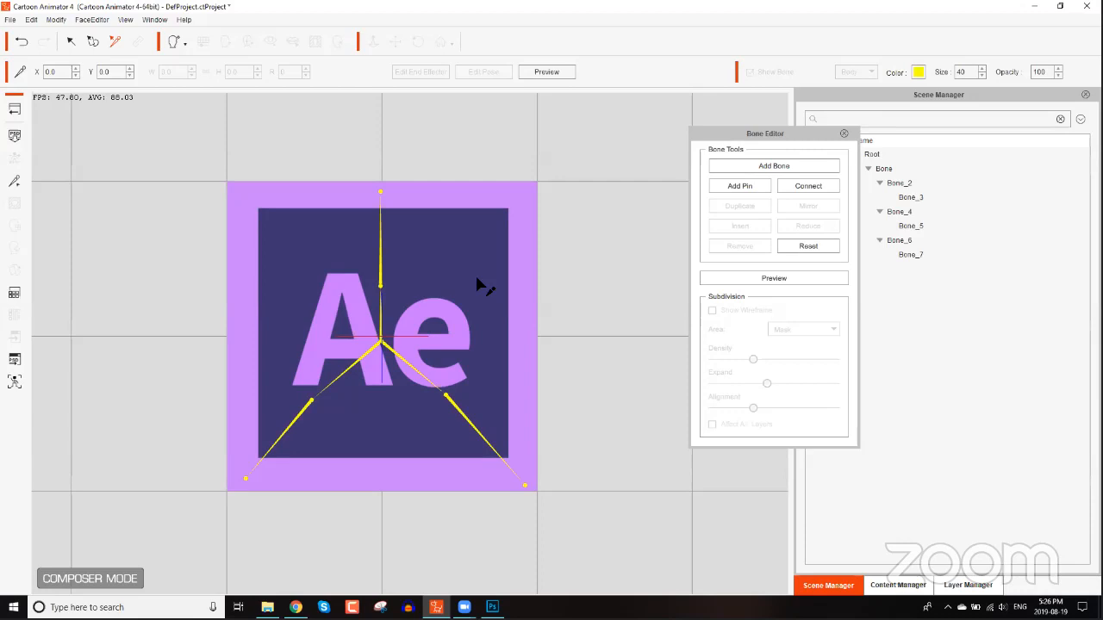
Open the G3 360 Character-Vector Buddies head templates and attach the Jesse_S head to the logo's top bone.
click(844, 135)
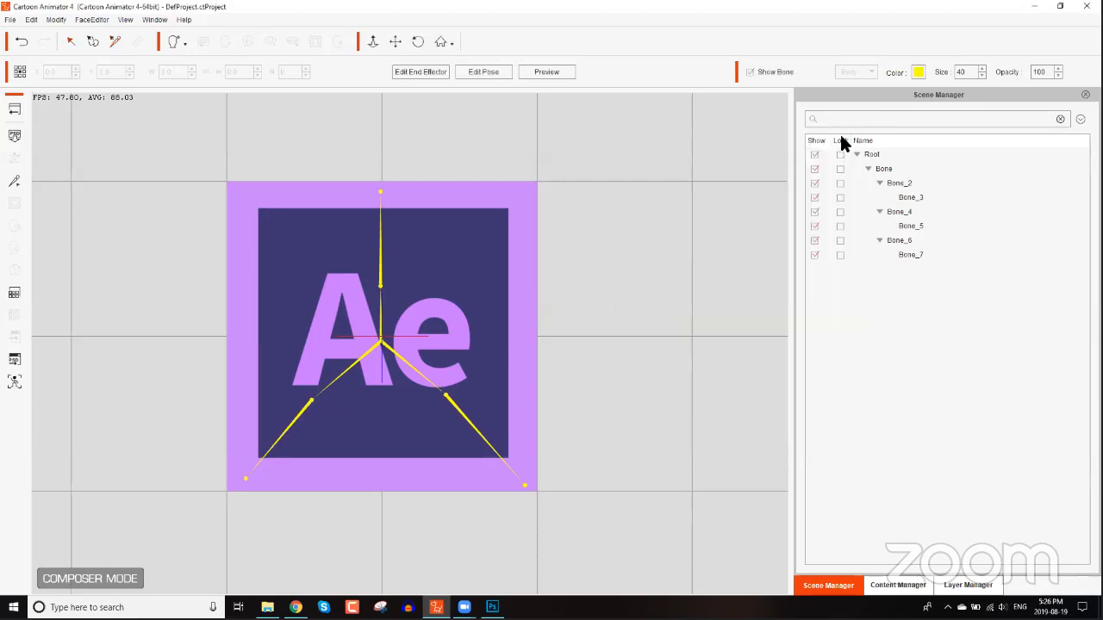
click(913, 585)
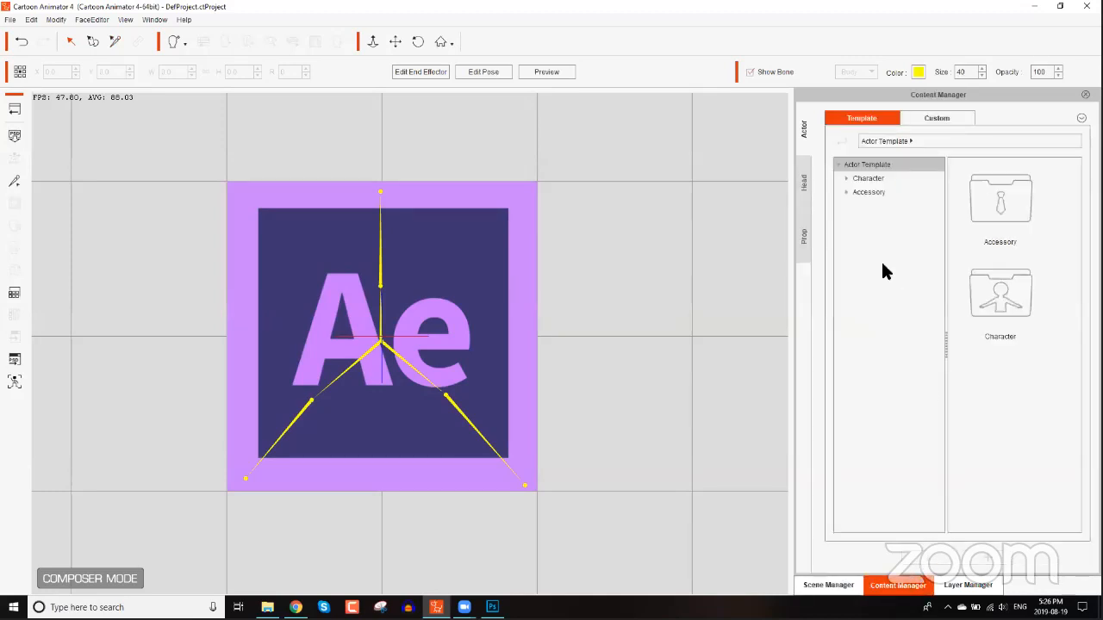
click(807, 187)
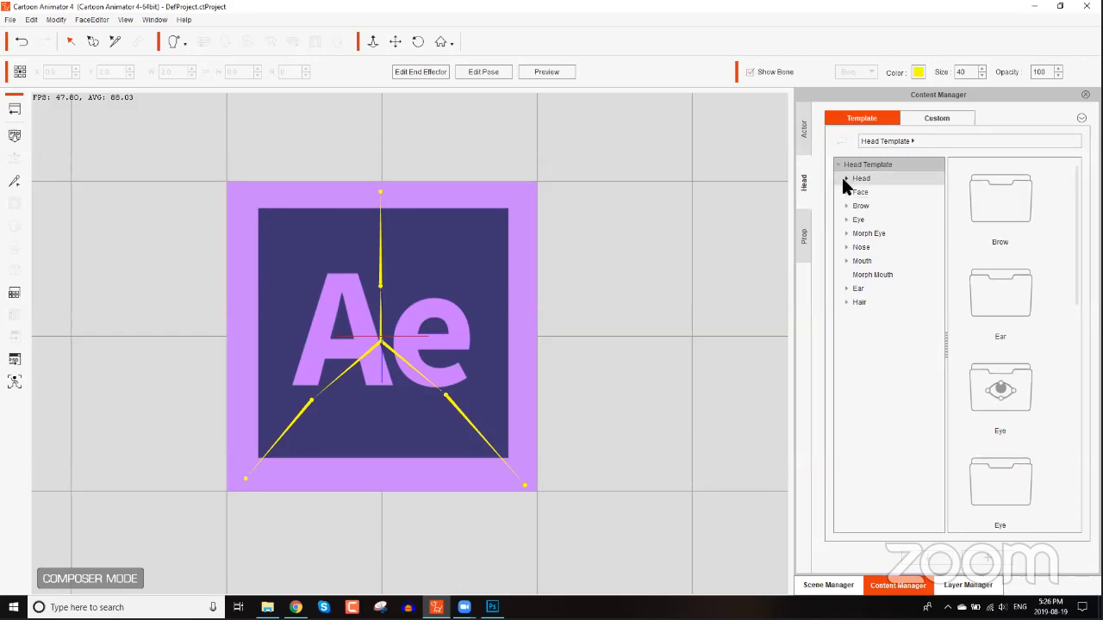
click(845, 180)
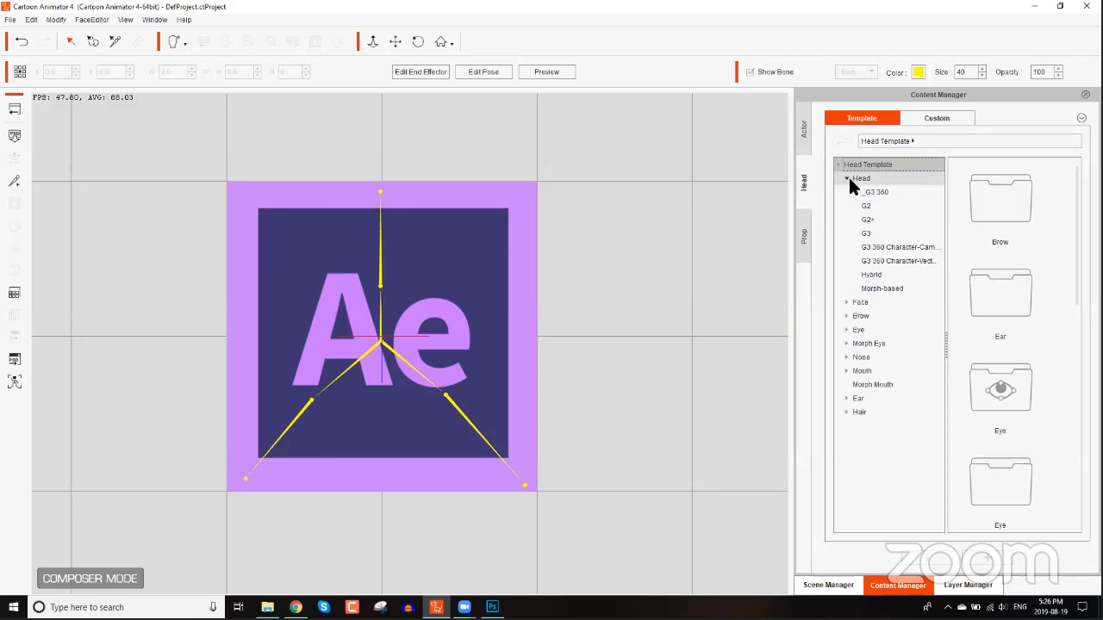
click(905, 265)
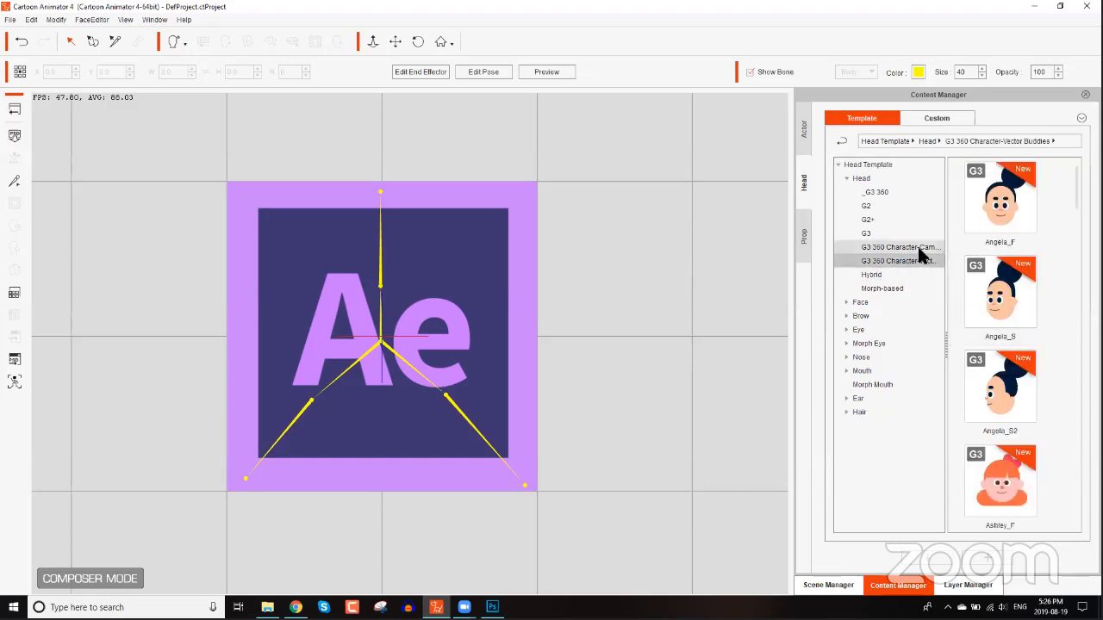
click(867, 239)
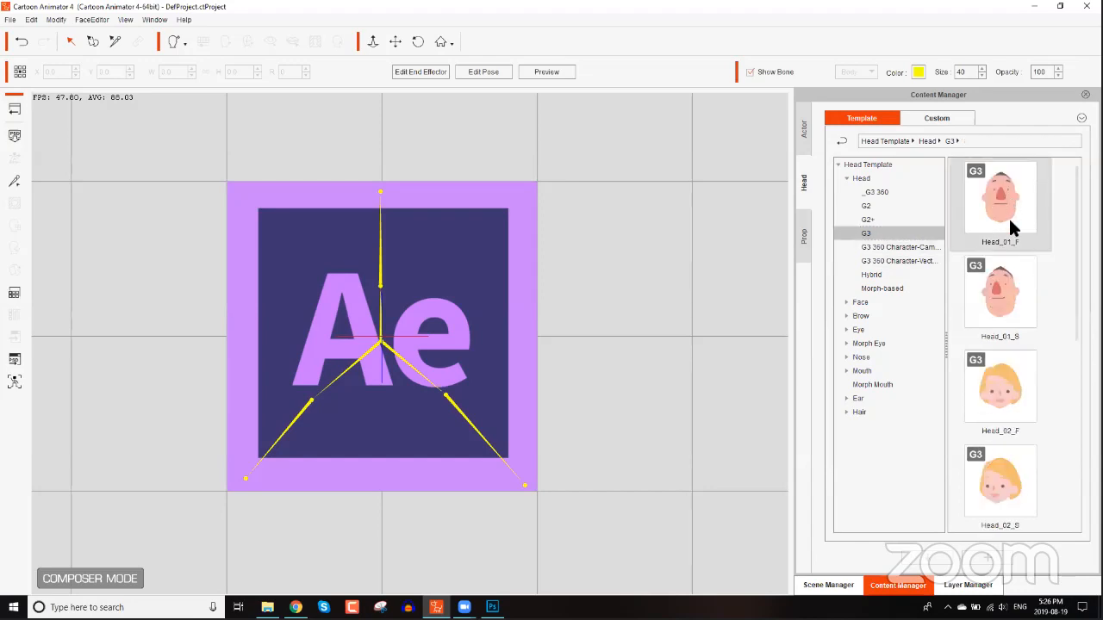
click(876, 191)
drag(1074, 239, 1068, 207)
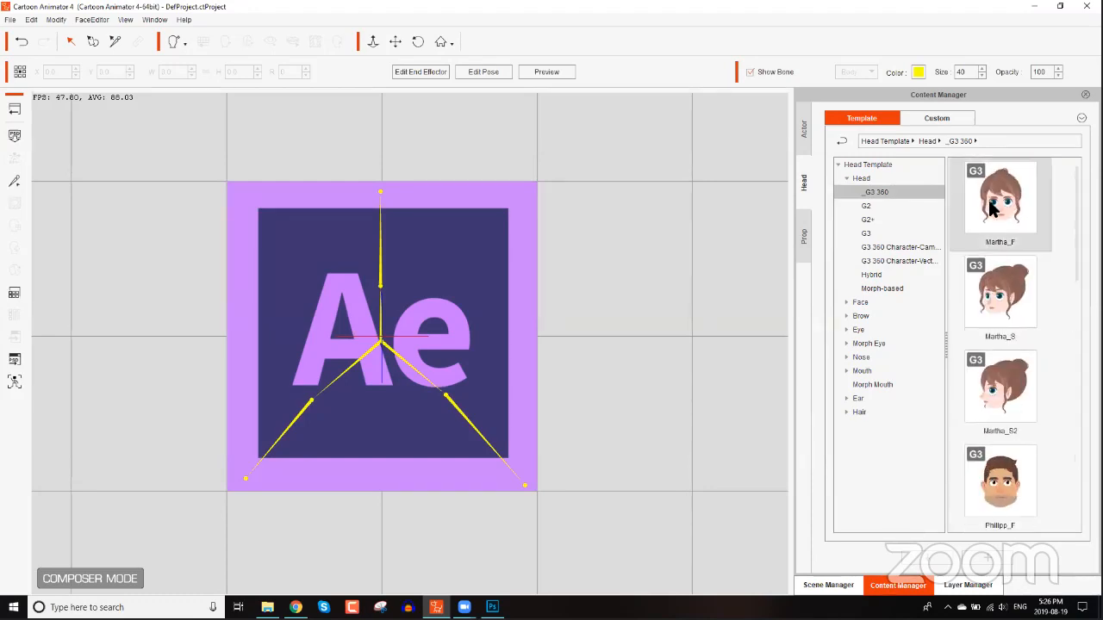
click(906, 260)
drag(1077, 192, 1077, 375)
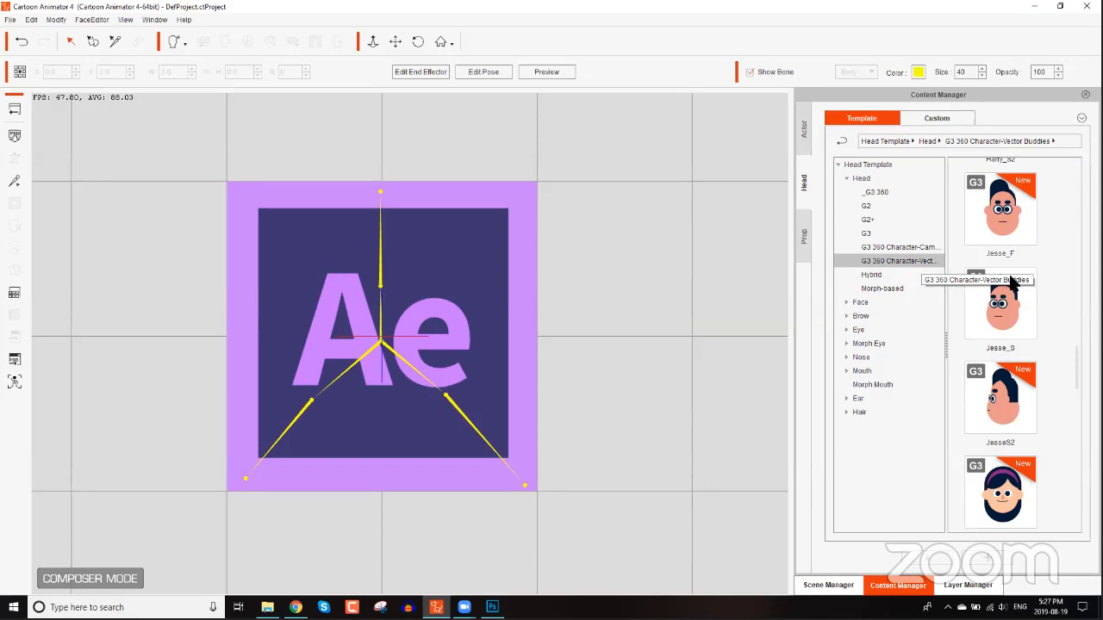
drag(1022, 317, 382, 269)
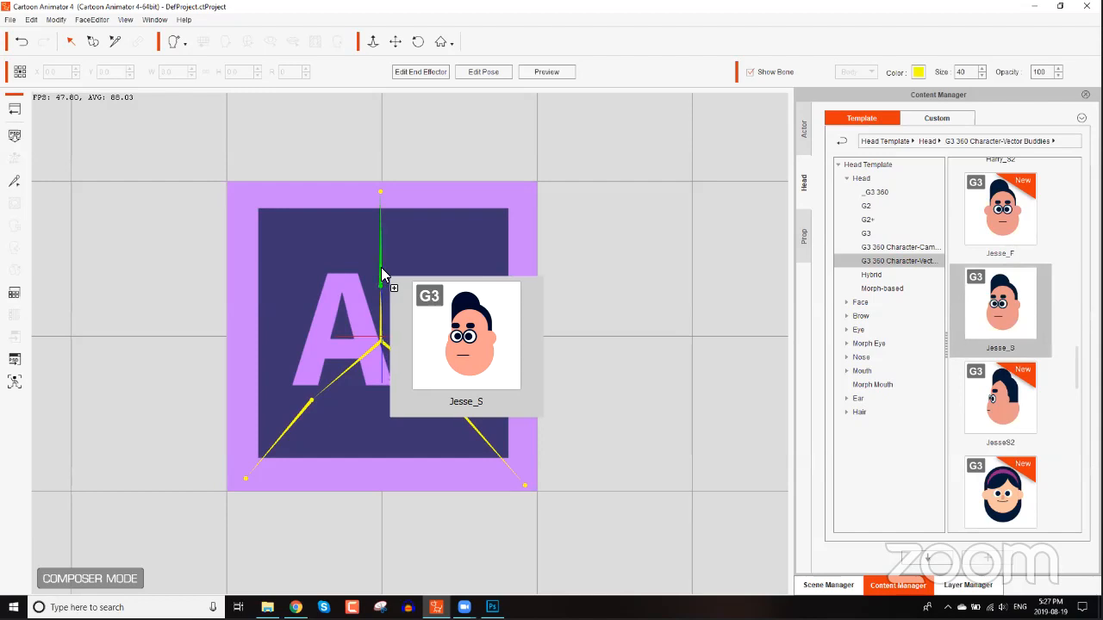
drag(382, 269, 380, 269)
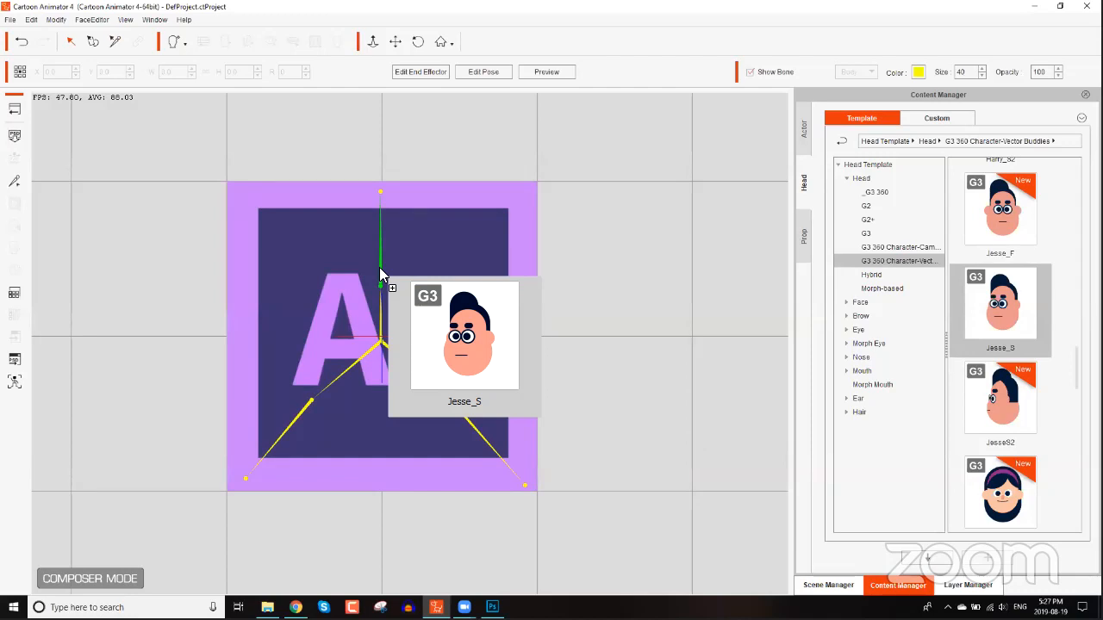
drag(380, 269, 380, 268)
mouse_move(380, 269)
mouse_down()
mouse_move(302, 417)
mouse_move(338, 316)
mouse_move(377, 264)
mouse_up()
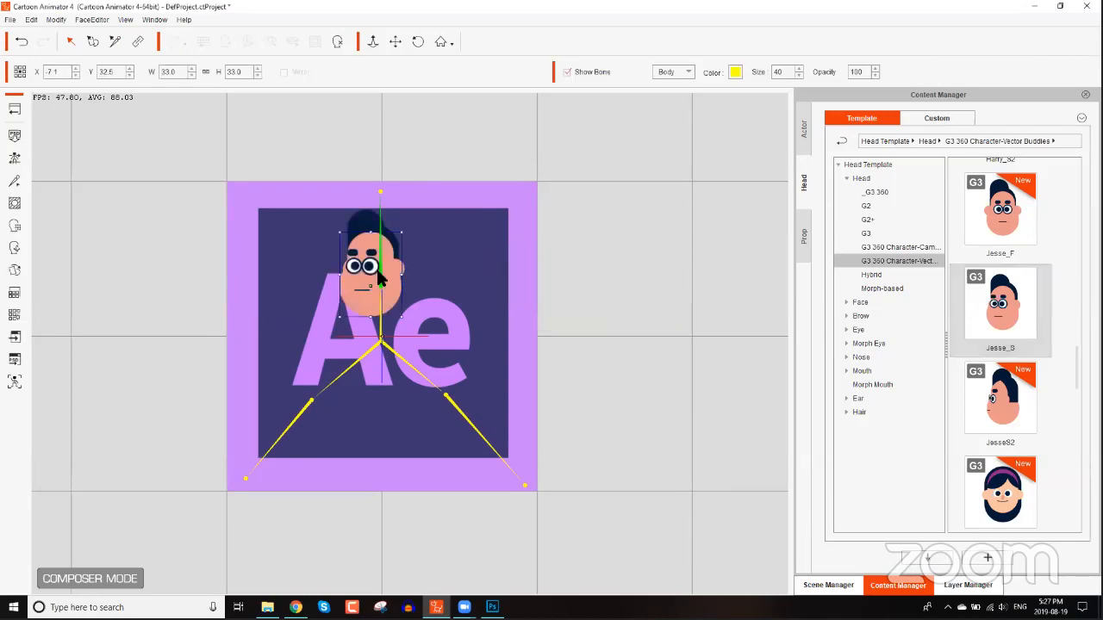
Scale the Jesse_S head up to 110.6 and reposition it over the logo.
scroll(446, 392, up, 3)
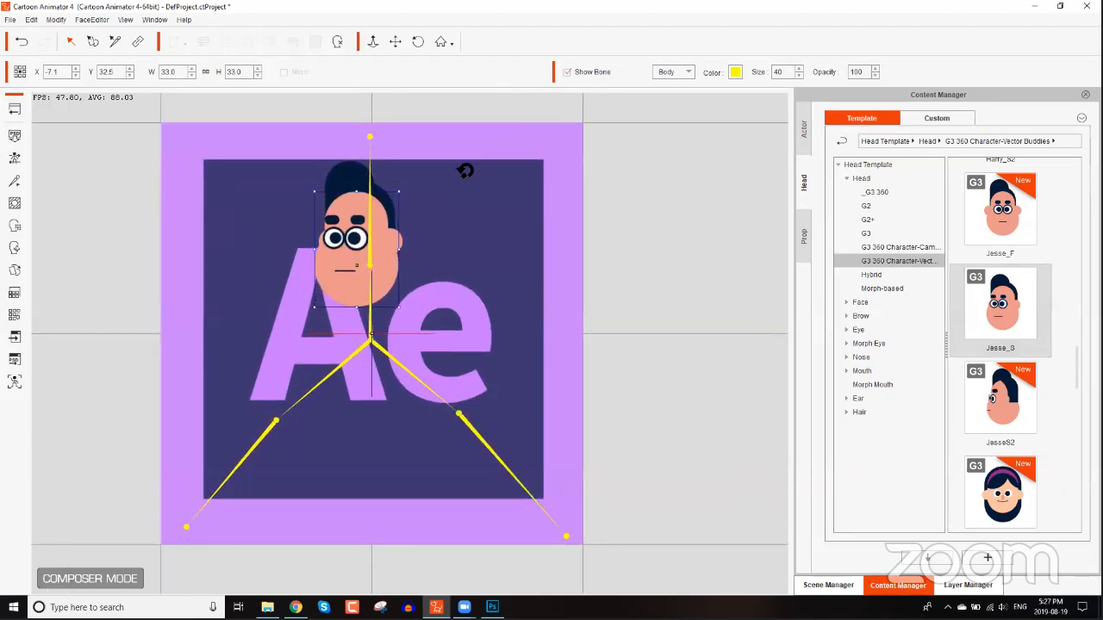
drag(401, 247, 455, 226)
drag(479, 280, 434, 293)
drag(477, 142, 488, 113)
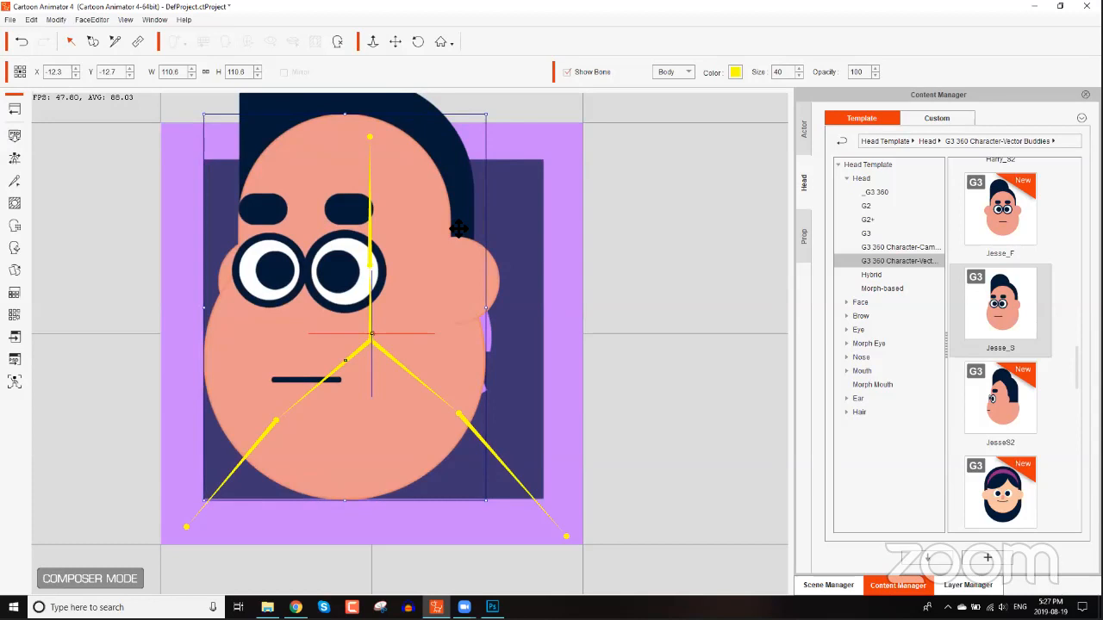
drag(442, 275, 436, 267)
Toggle the head's Face layer visibility off and back on to inspect its layers.
scroll(436, 302, down, 2)
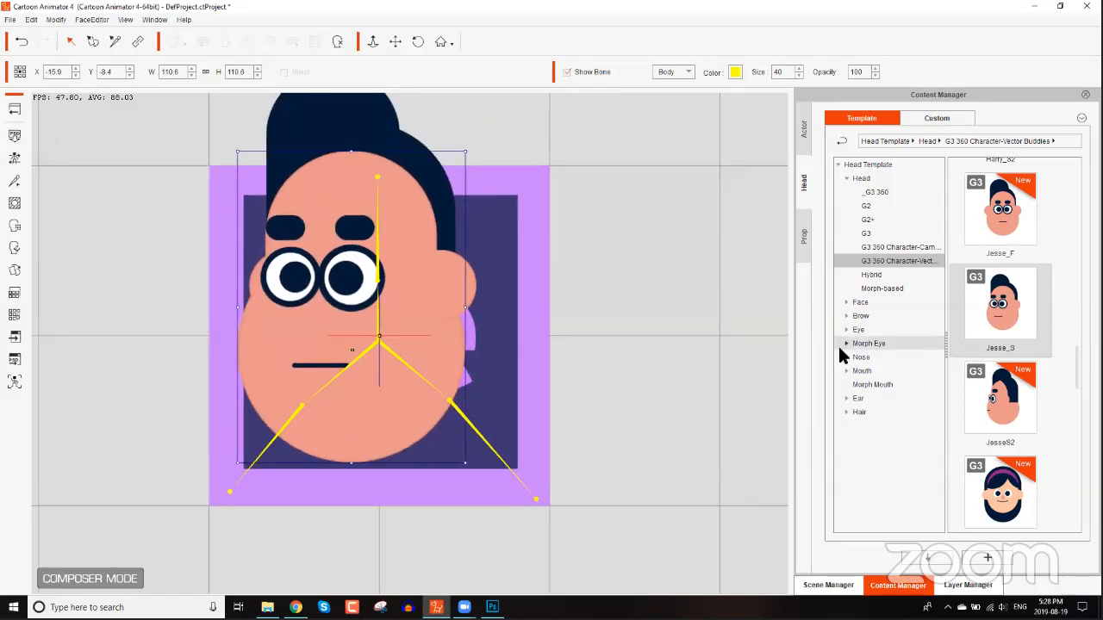
click(988, 586)
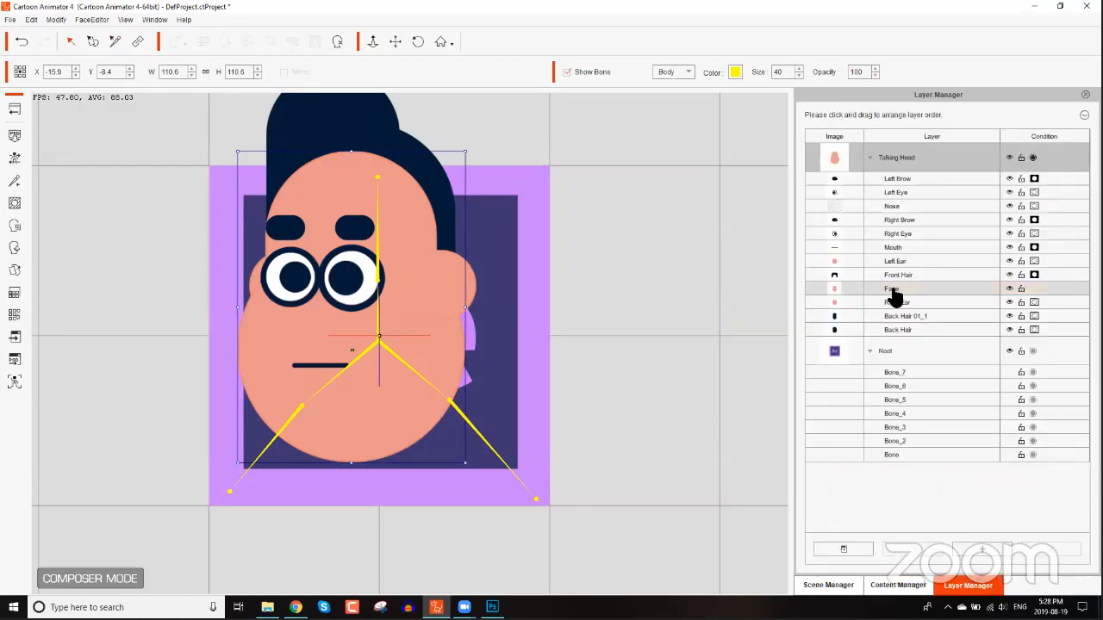
click(1011, 290)
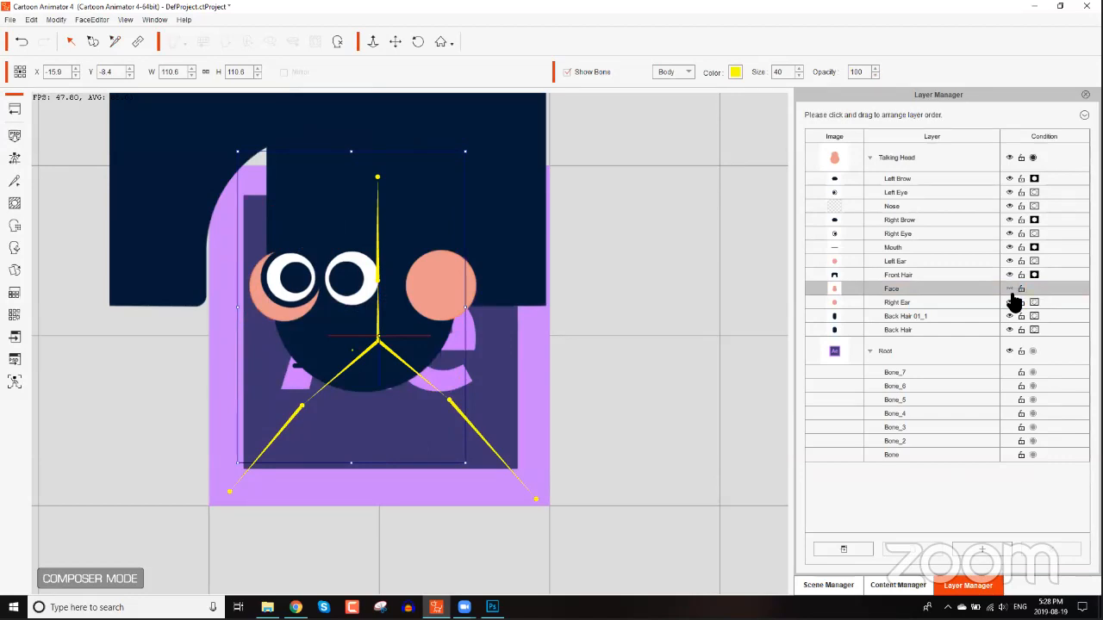
click(1011, 290)
click(1010, 290)
click(1009, 290)
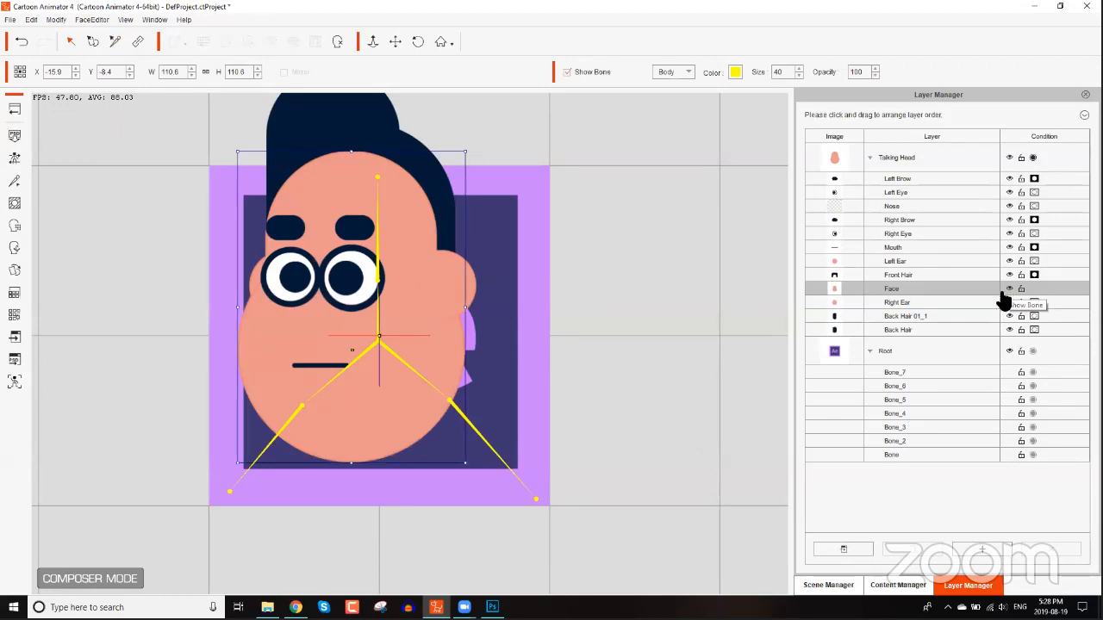
Delete the sprites of the Back Hair 01_1 and Back Hair layers.
click(900, 318)
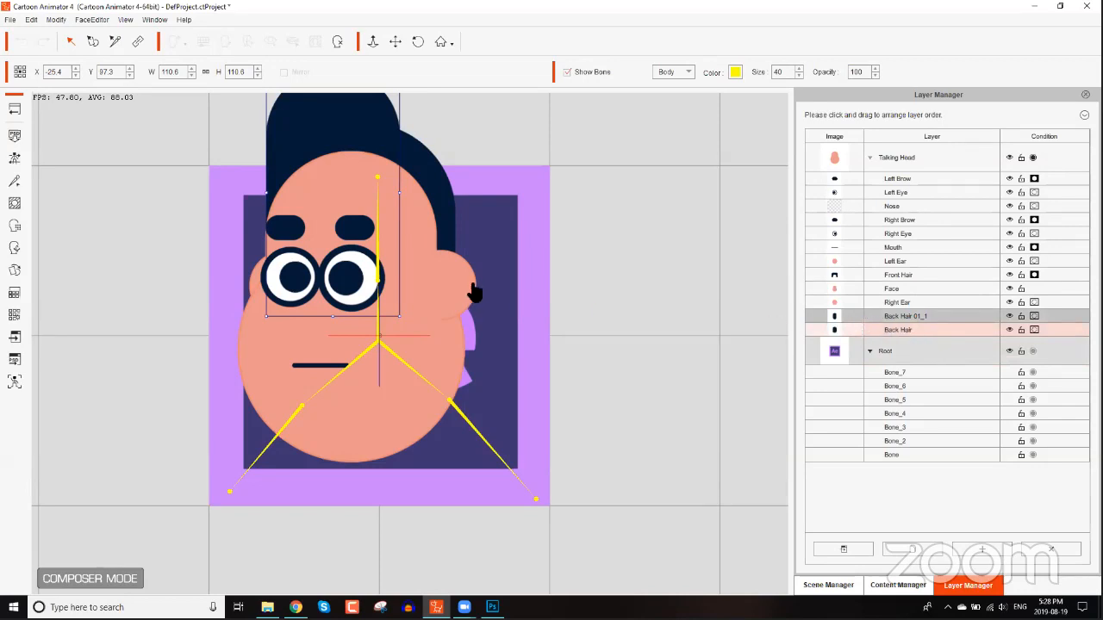
key(Delete)
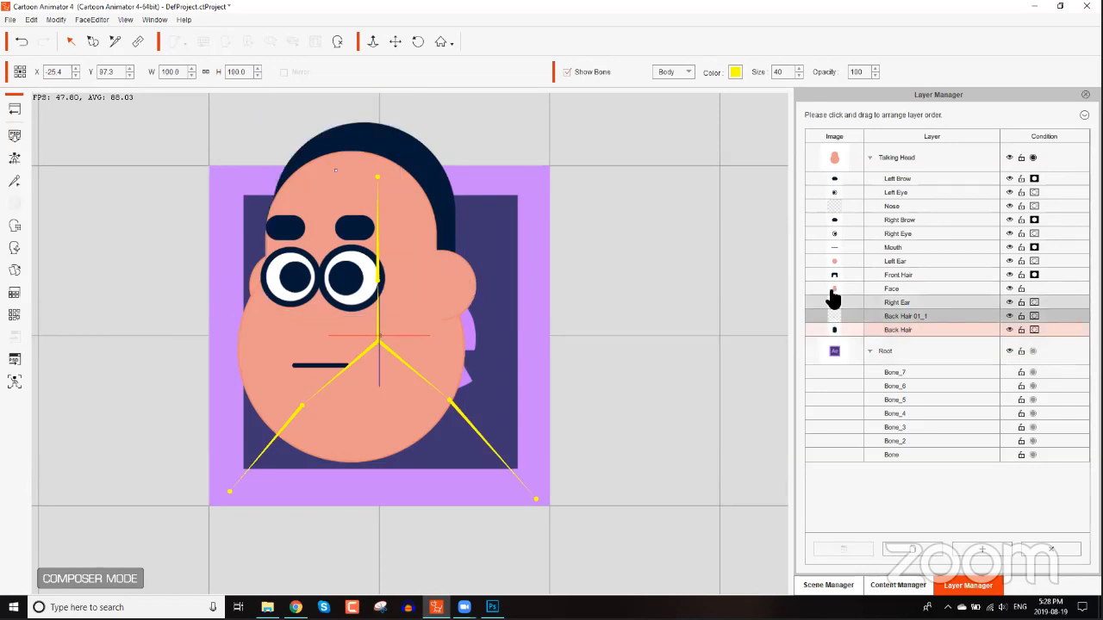
click(920, 319)
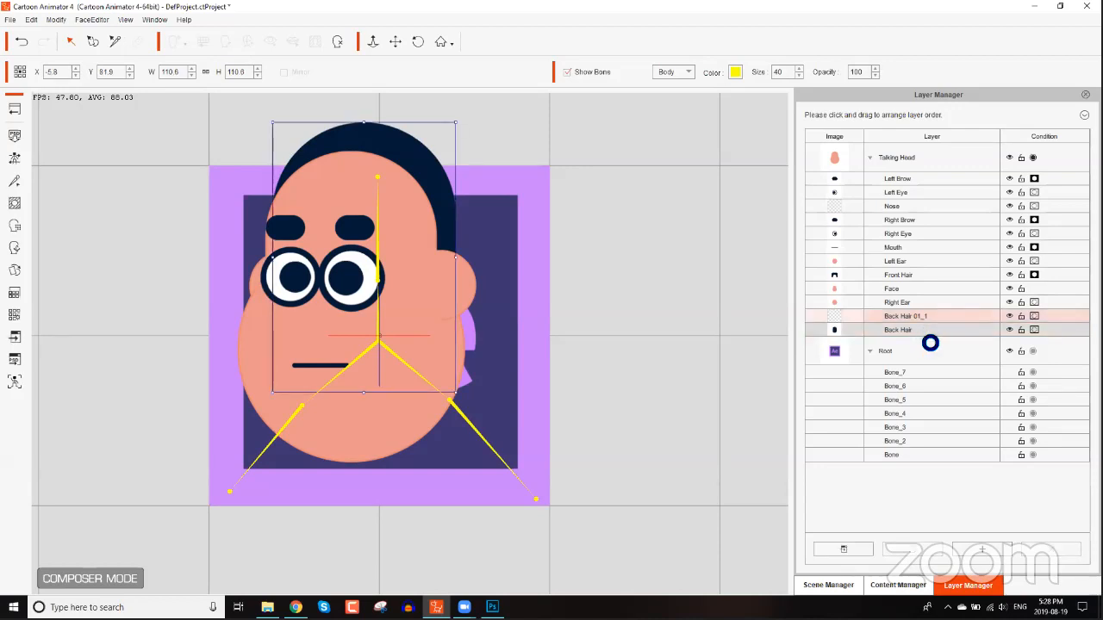
click(834, 330)
key(Delete)
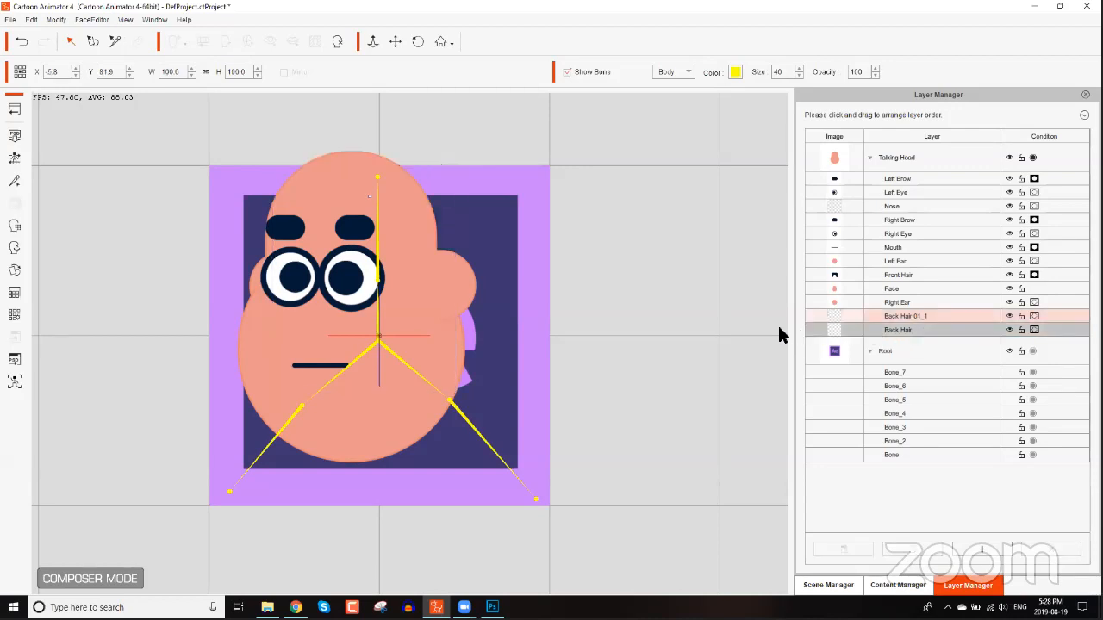
Delete the sprites of the Left Ear and Right Ear layers.
click(402, 415)
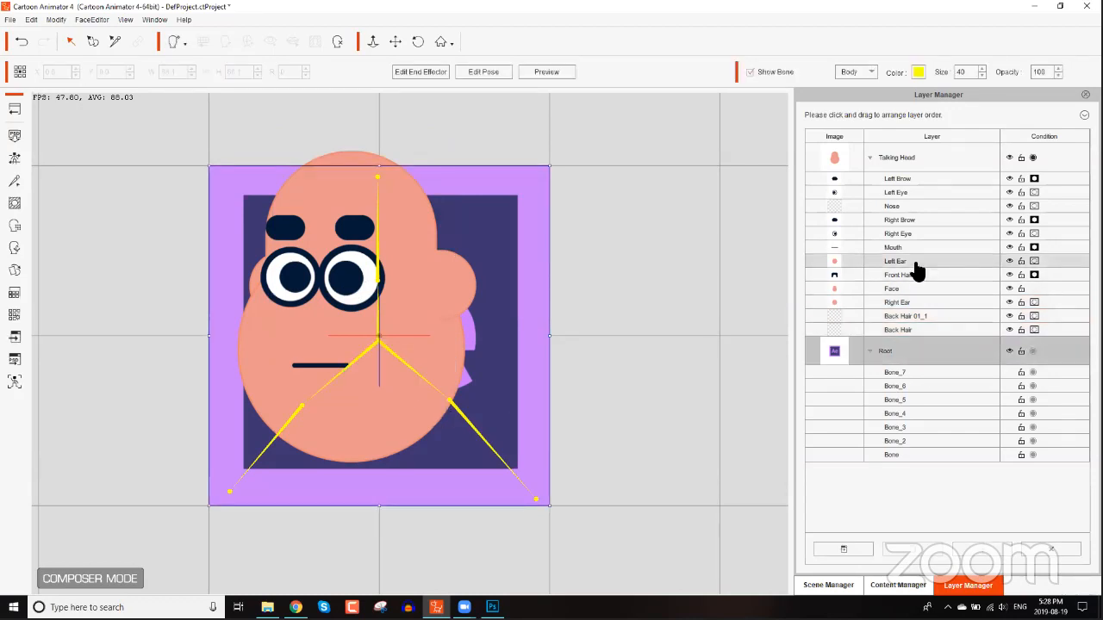
click(916, 264)
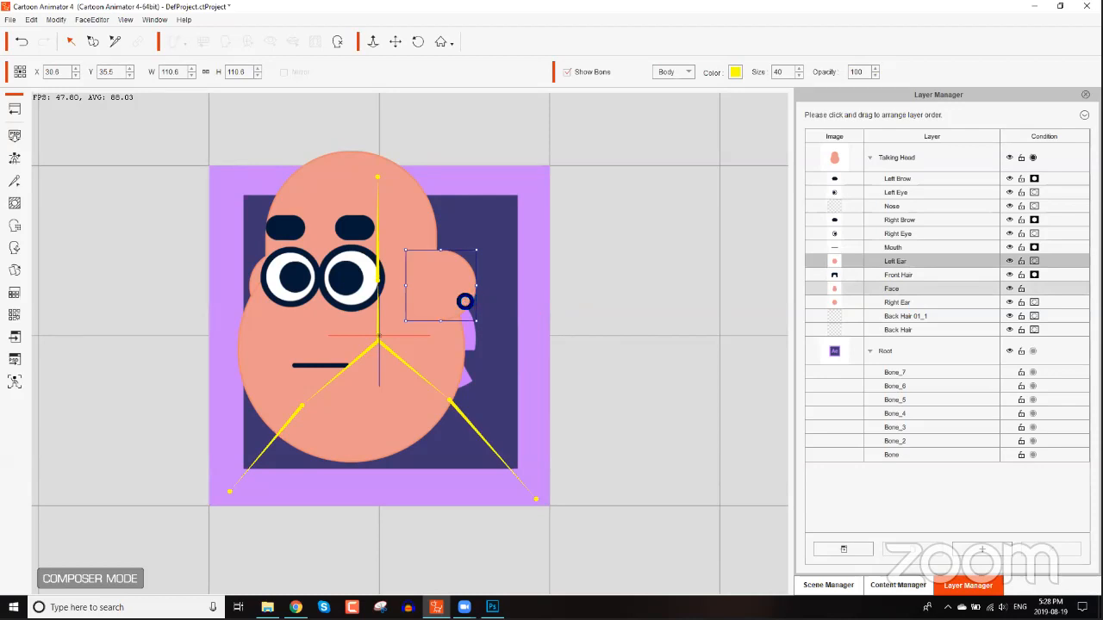
key(Delete)
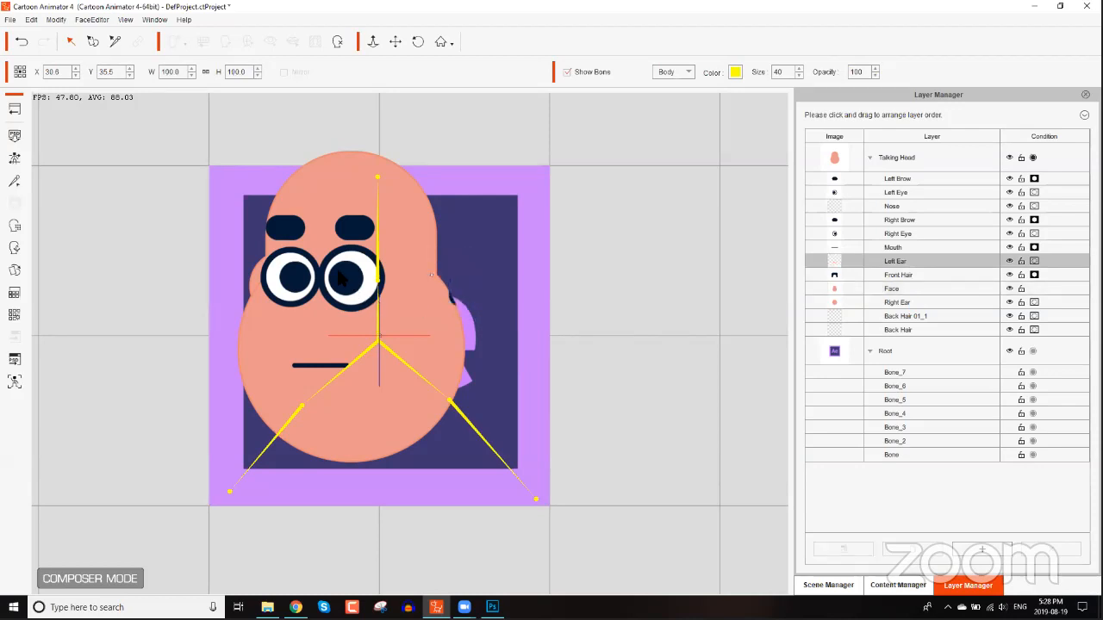
click(903, 307)
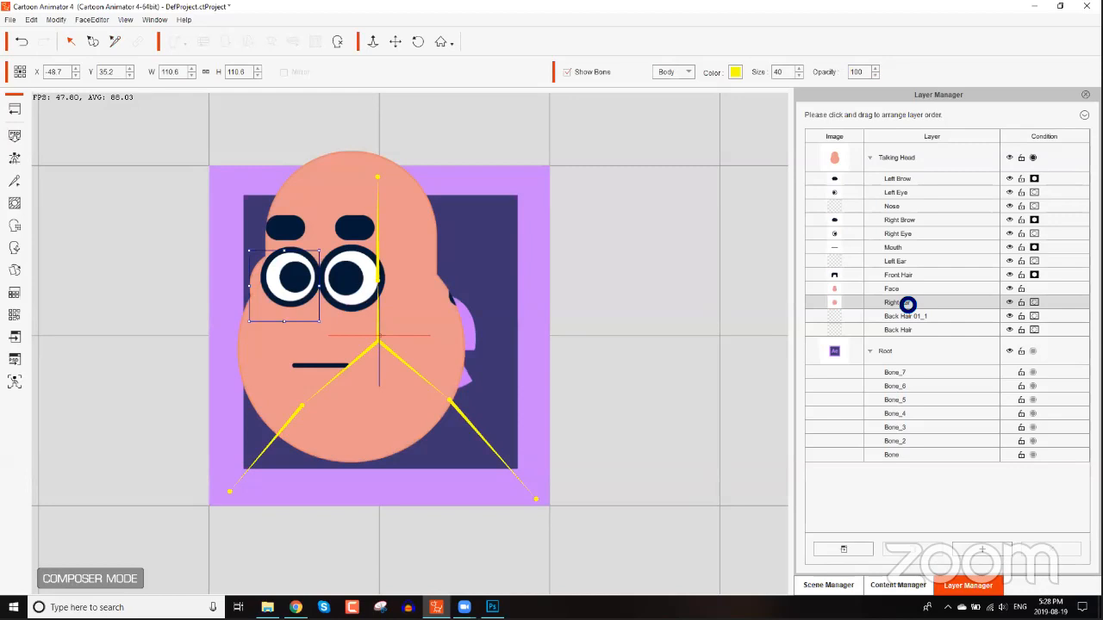
key(Delete)
Try deleting the Face layer's sprite.
click(905, 292)
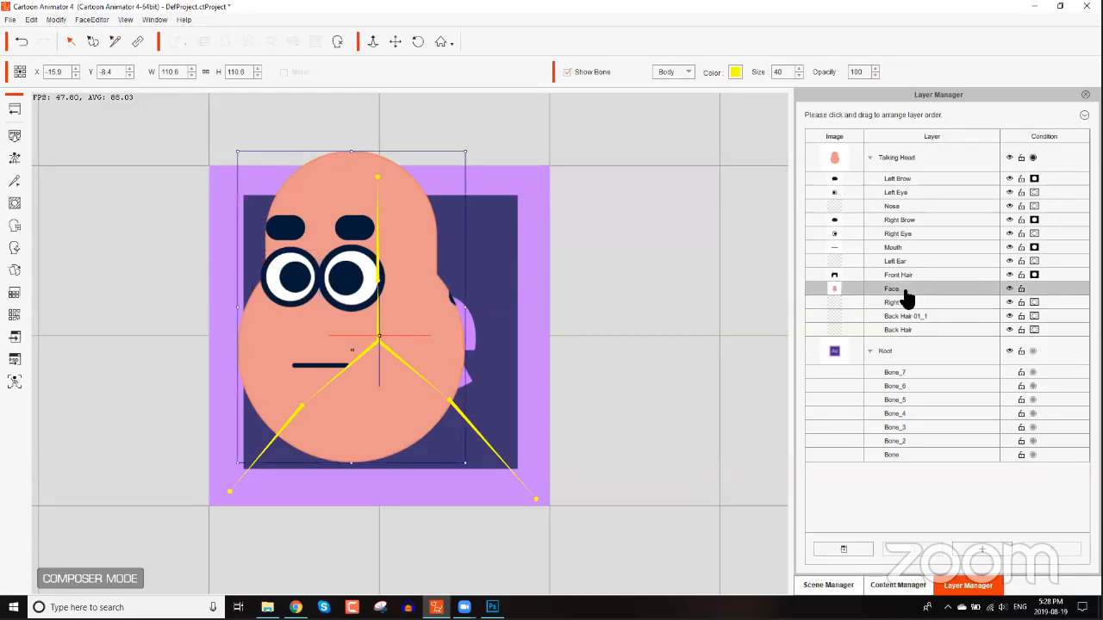
key(Delete)
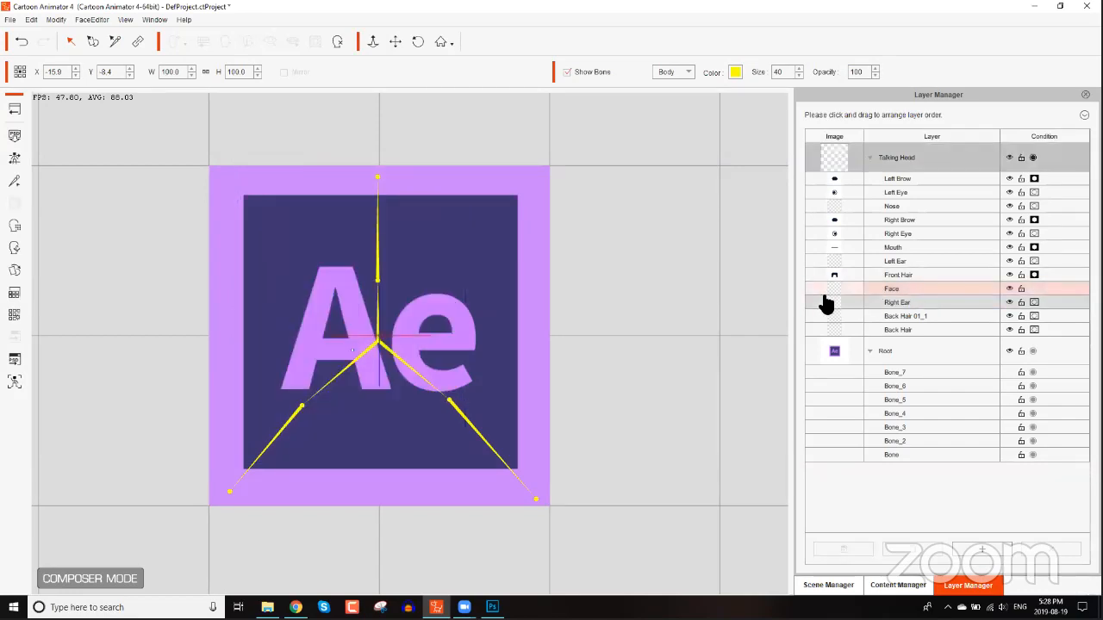
Delete the Front Hair layer's sprite.
click(929, 277)
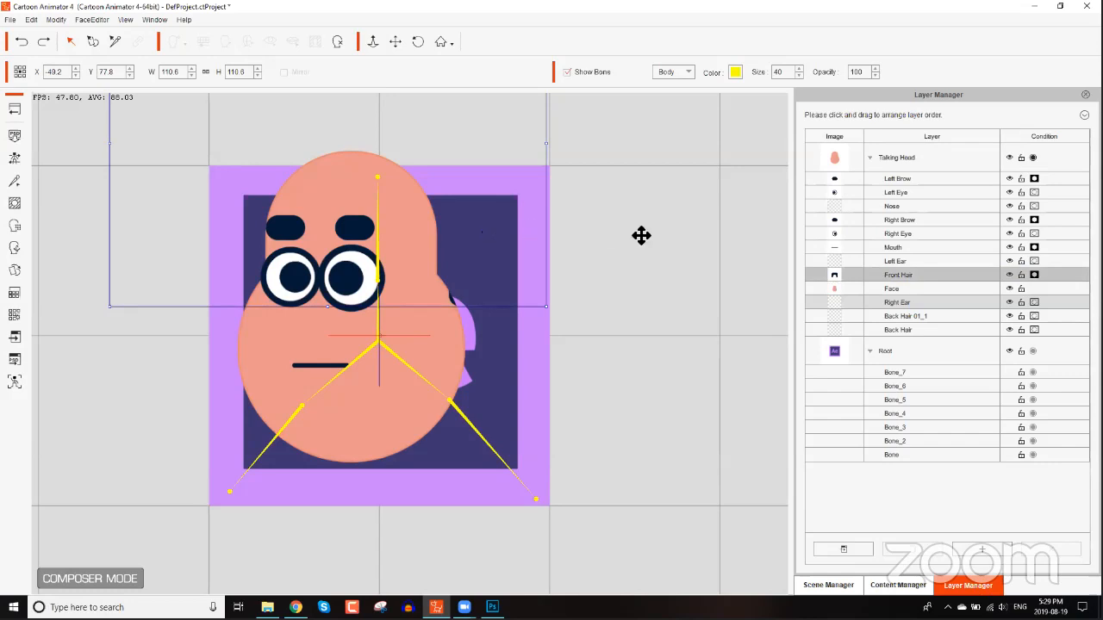
key(Delete)
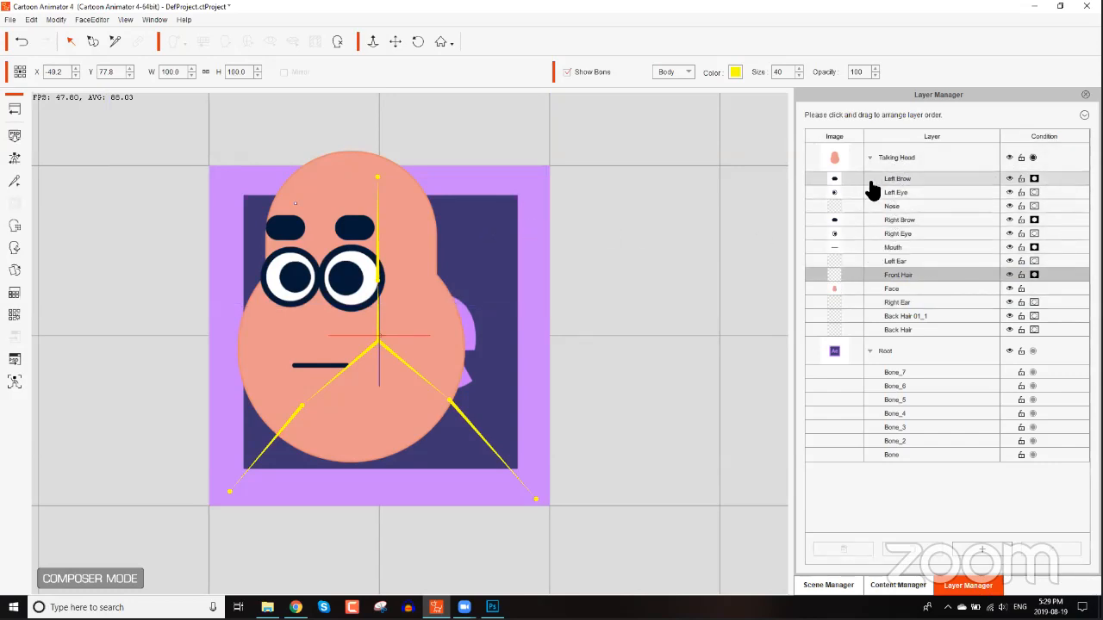
Hide the Face layer of the head.
click(1007, 290)
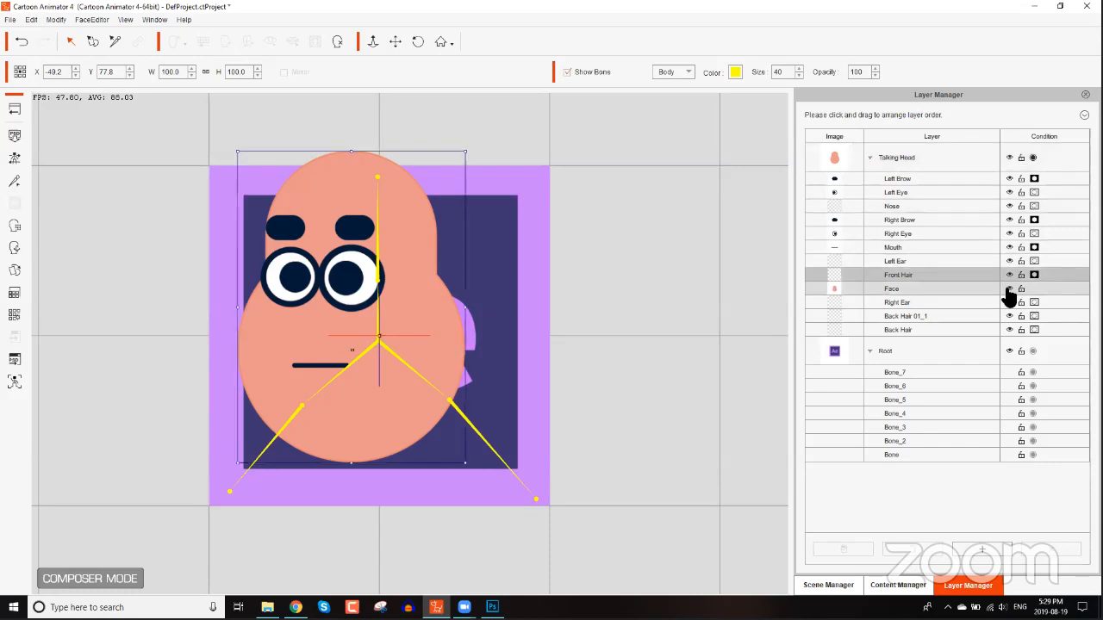
click(1009, 289)
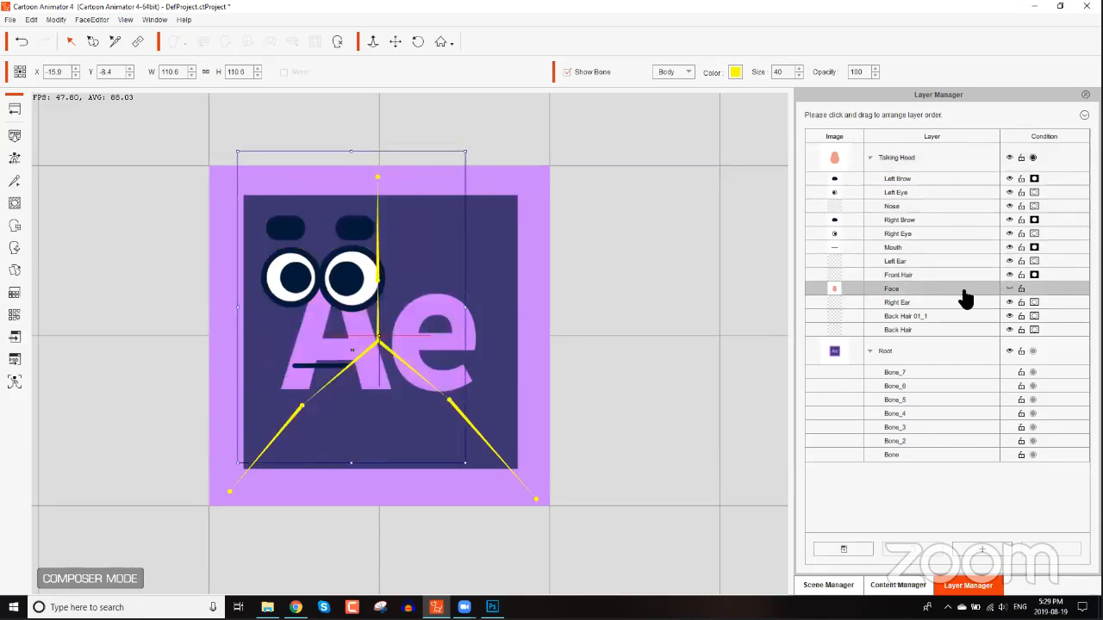
click(366, 282)
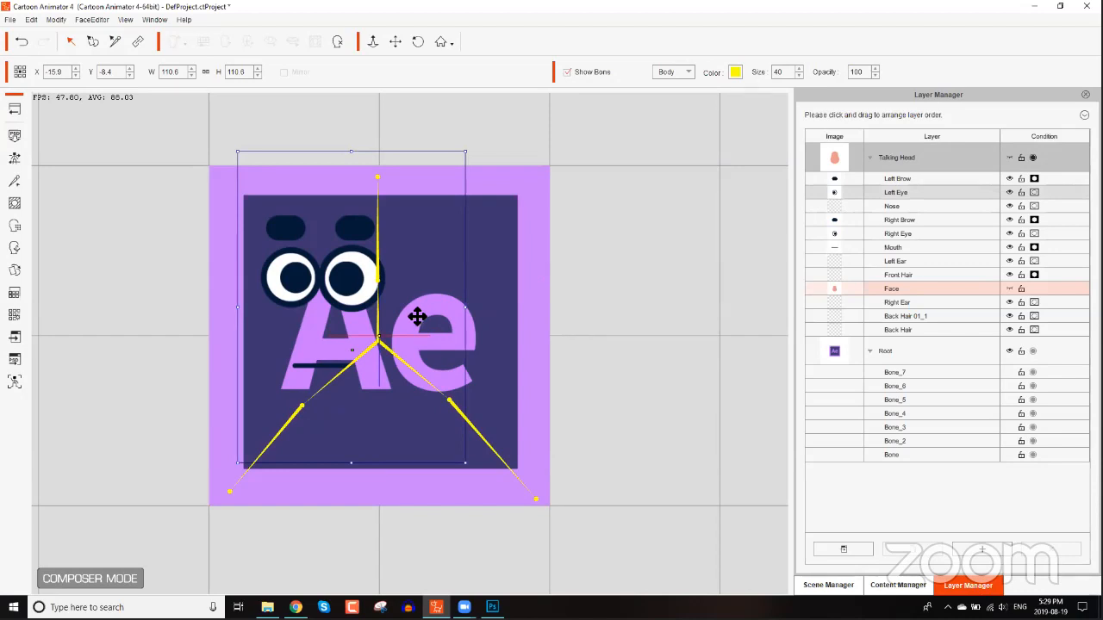
Open the Sprite Editor for the head and swap the Face part to the Empty sprite.
click(14, 270)
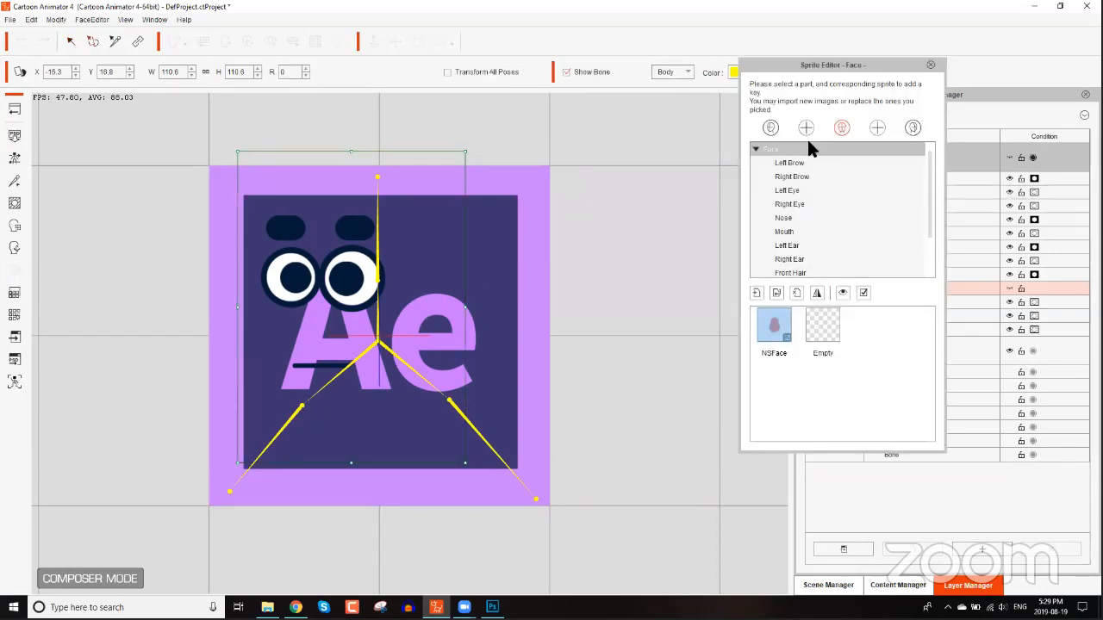
drag(827, 62, 815, 67)
drag(743, 109, 687, 149)
drag(790, 296, 792, 332)
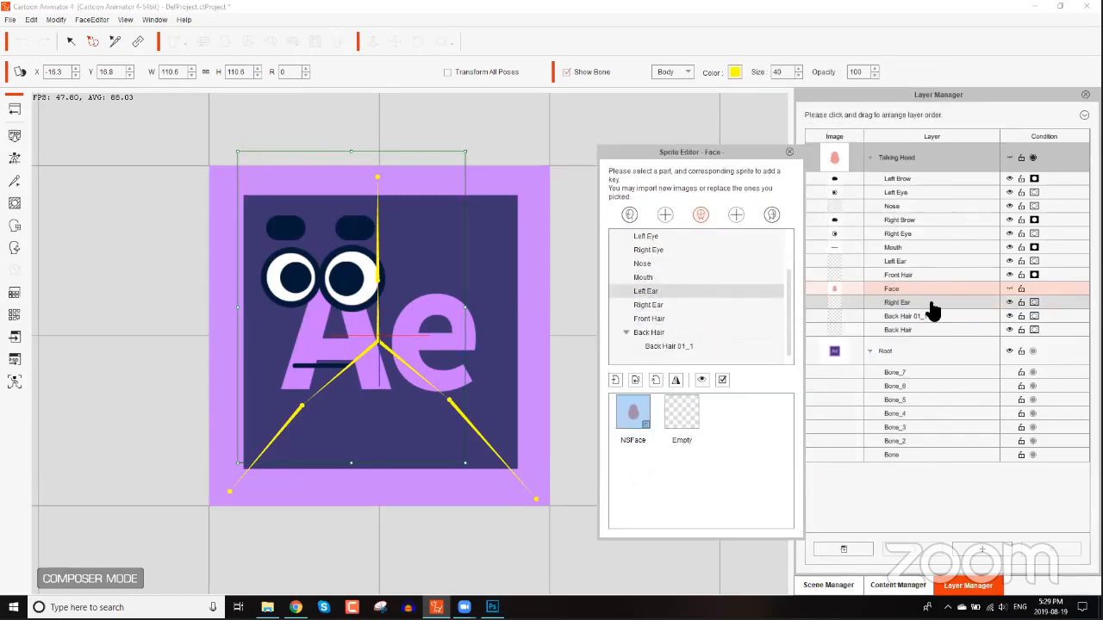
click(942, 288)
click(683, 419)
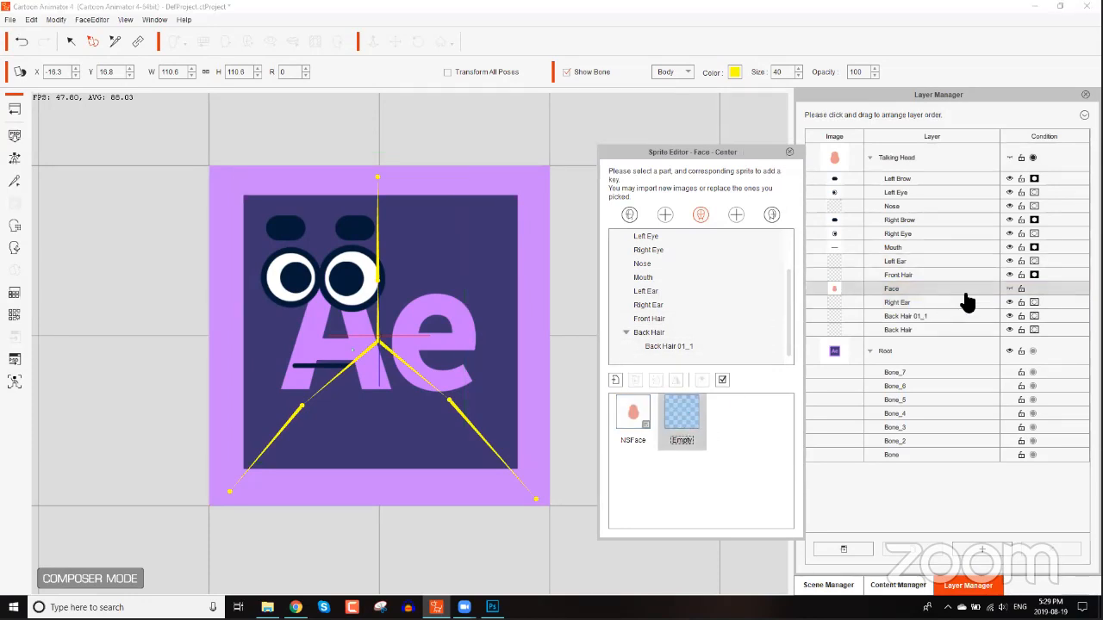
Switch the Face part back to the NSFace sprite and close the Sprite Editor.
click(1010, 288)
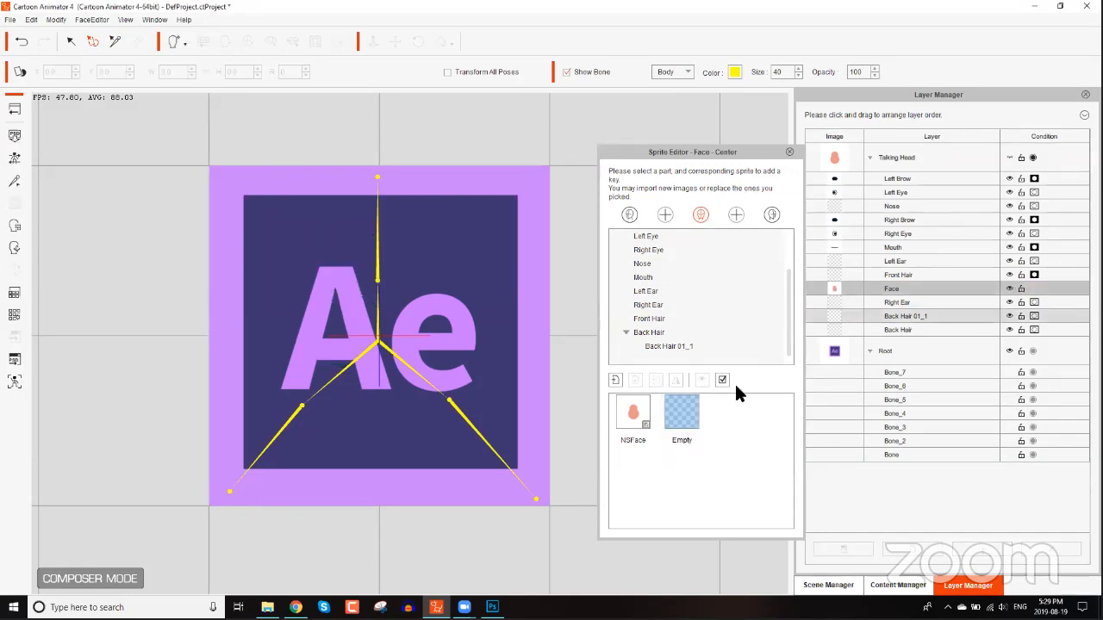
click(634, 414)
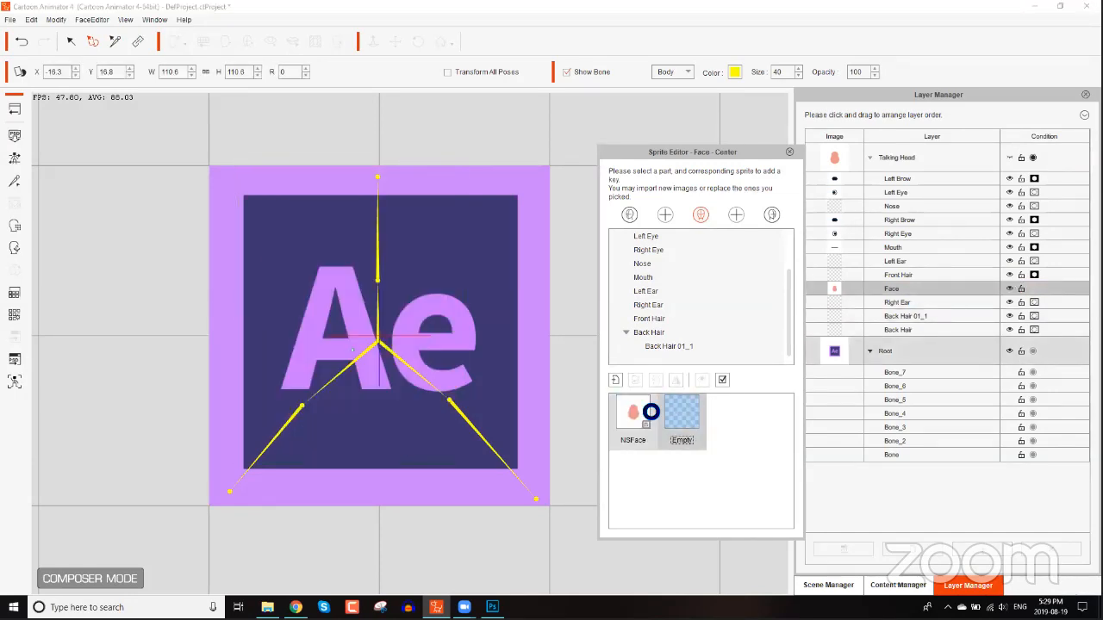
click(1011, 291)
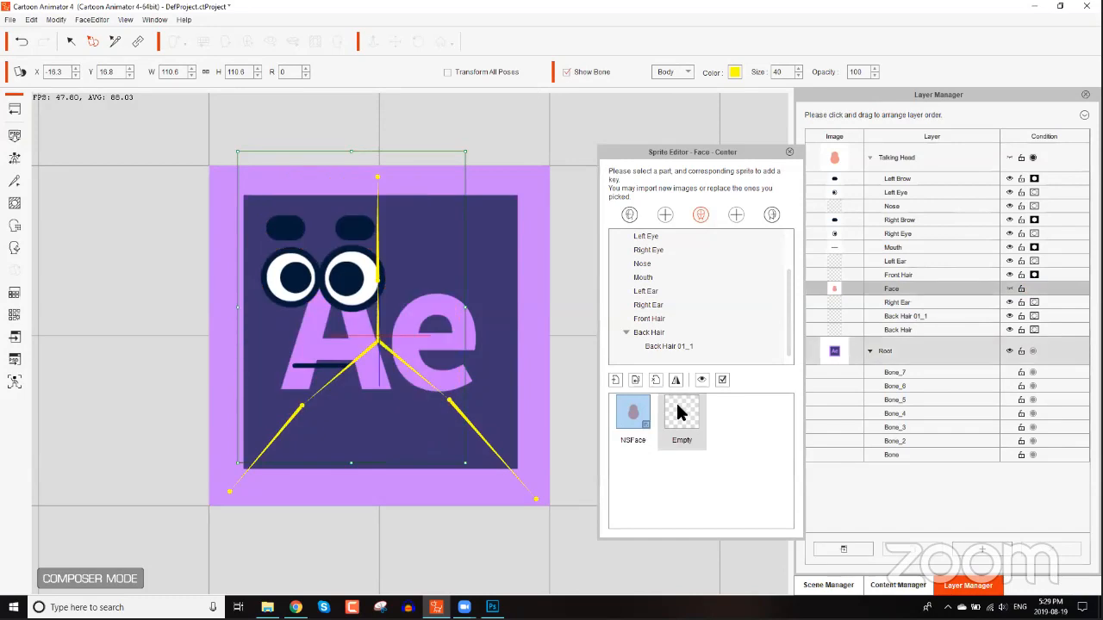
click(791, 152)
click(790, 153)
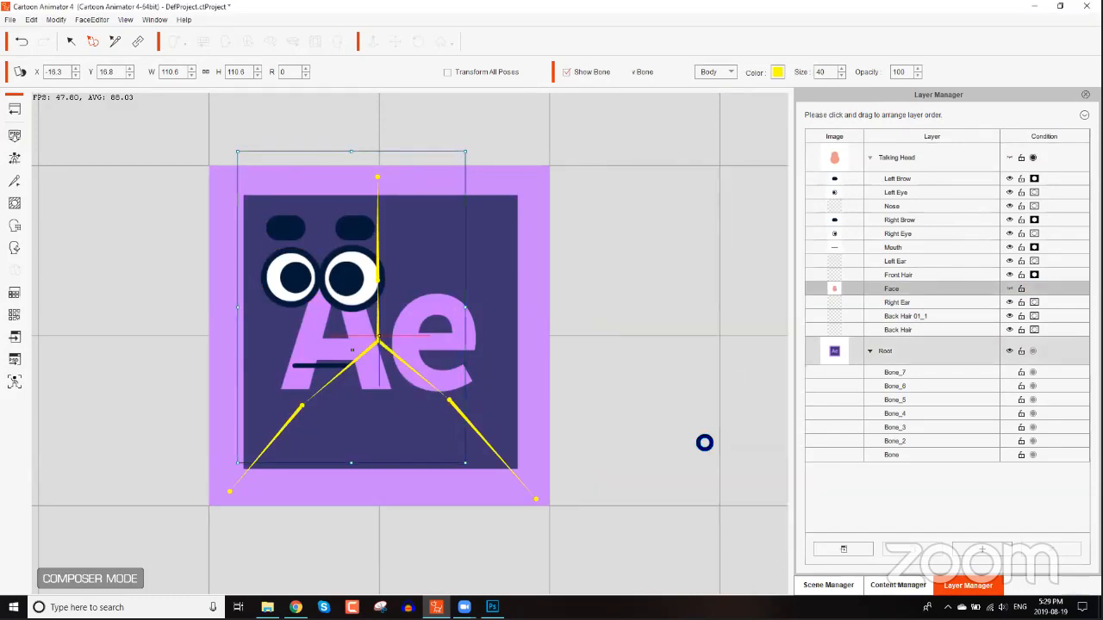
Nudge the template head slightly down and enlarge the left eye to about 135 width.
drag(399, 278, 407, 293)
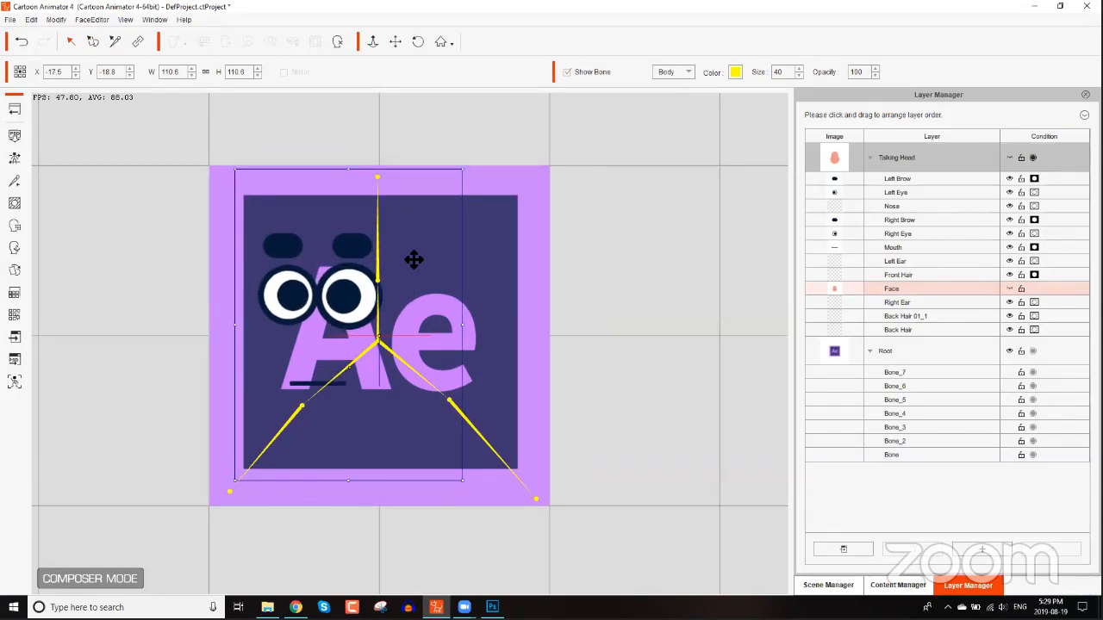
click(938, 193)
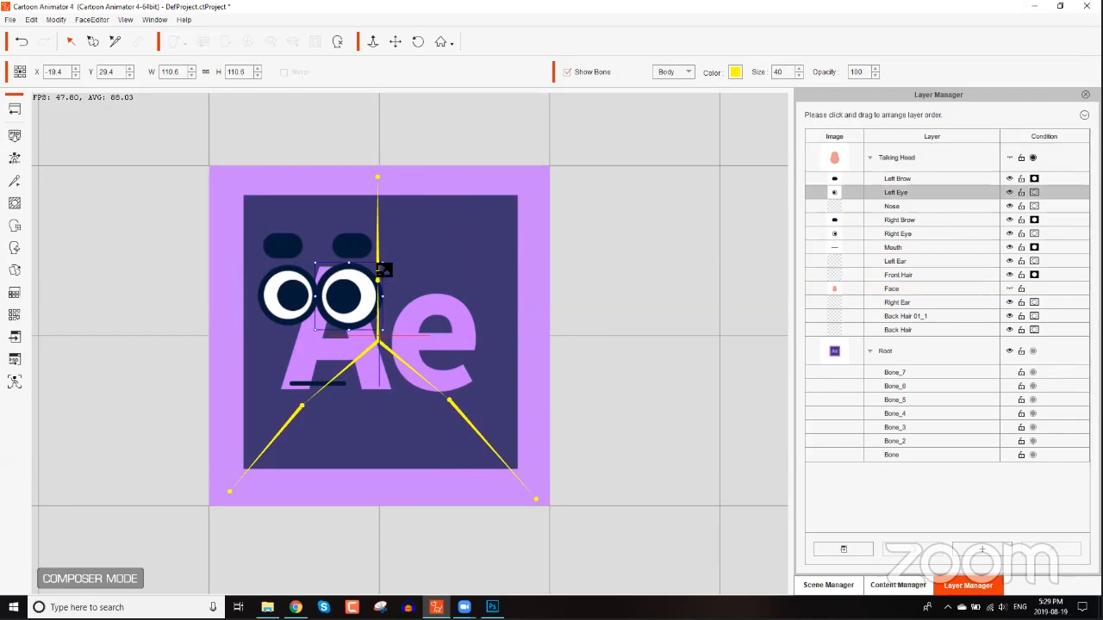
drag(382, 270, 389, 269)
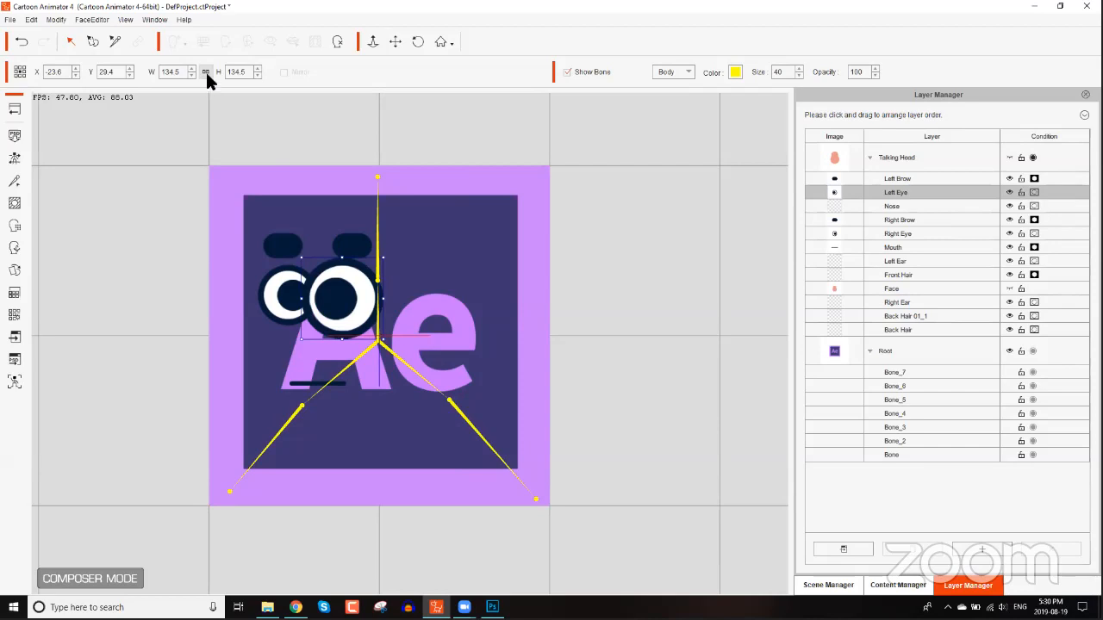
click(206, 72)
click(286, 298)
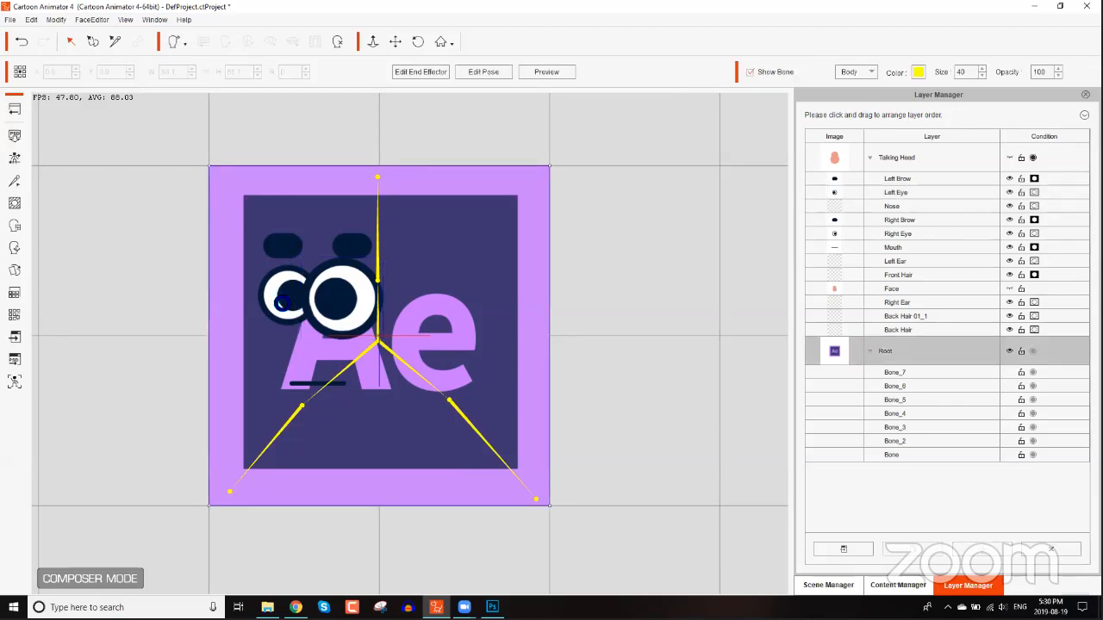
Set the right eye's width to 135.
click(793, 154)
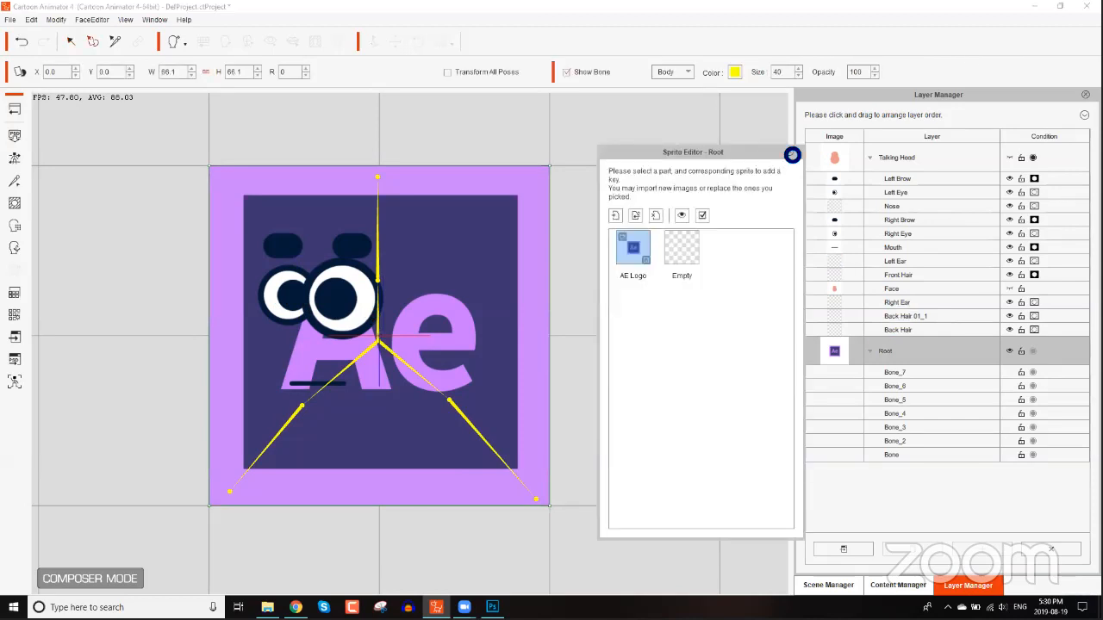
click(905, 193)
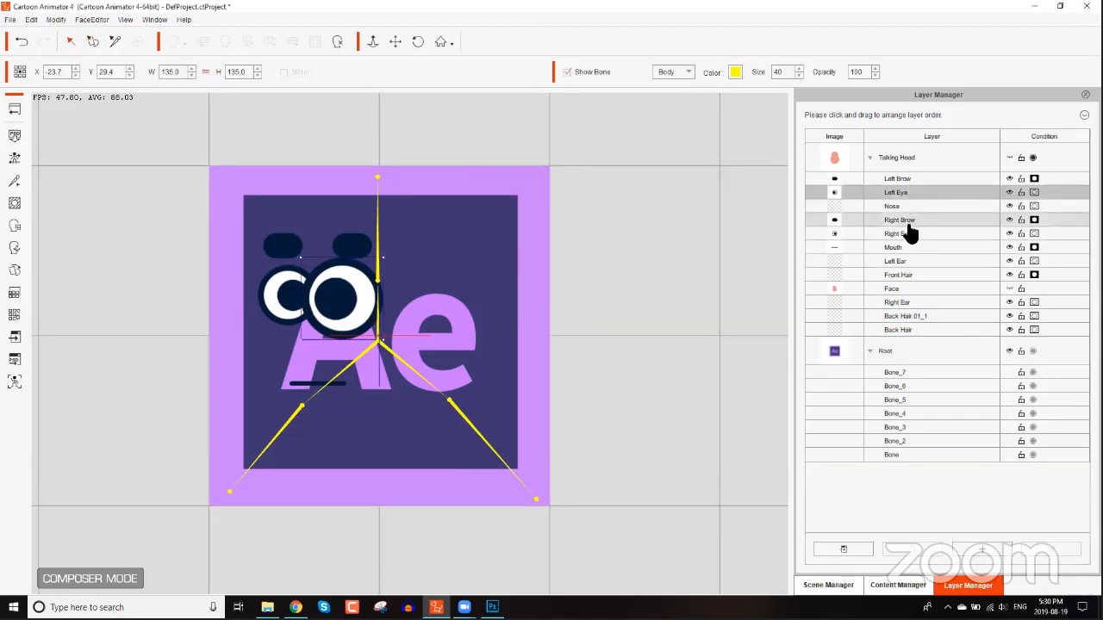
click(909, 235)
click(154, 70)
text(135)
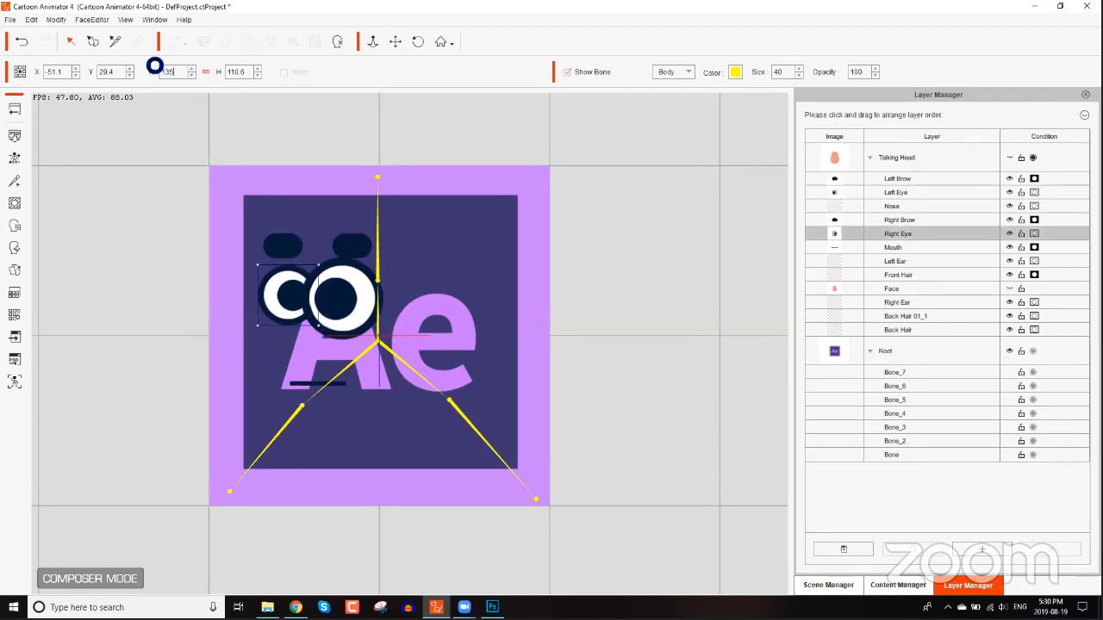
key(Return)
Spread the eyes apart, moving the right eye outward and the left eye toward the centre bone.
drag(294, 312, 281, 312)
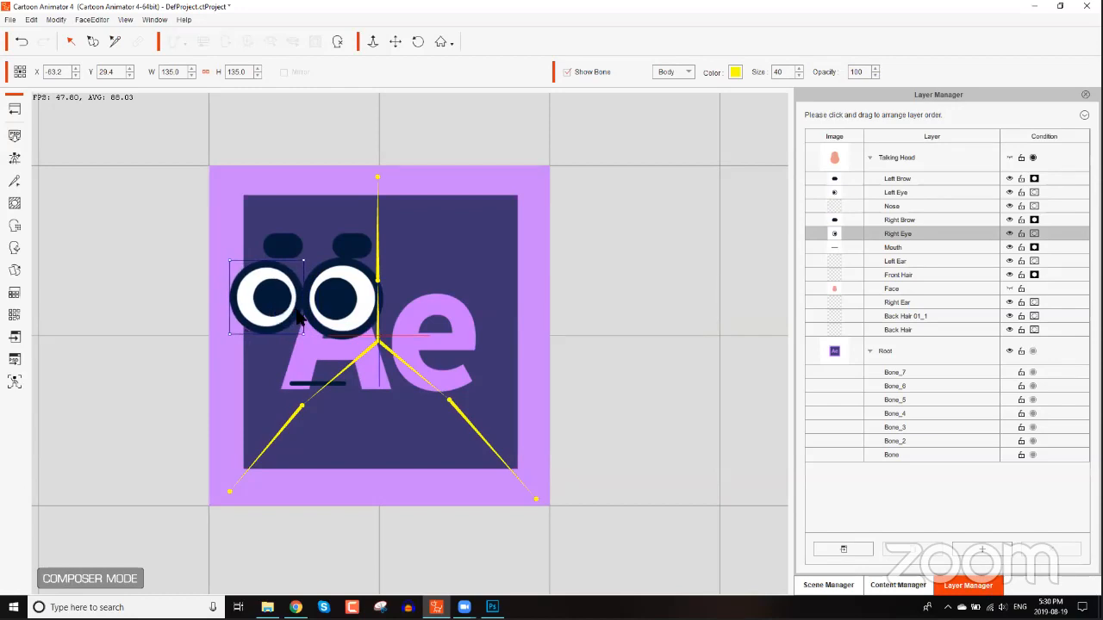
click(354, 310)
click(992, 193)
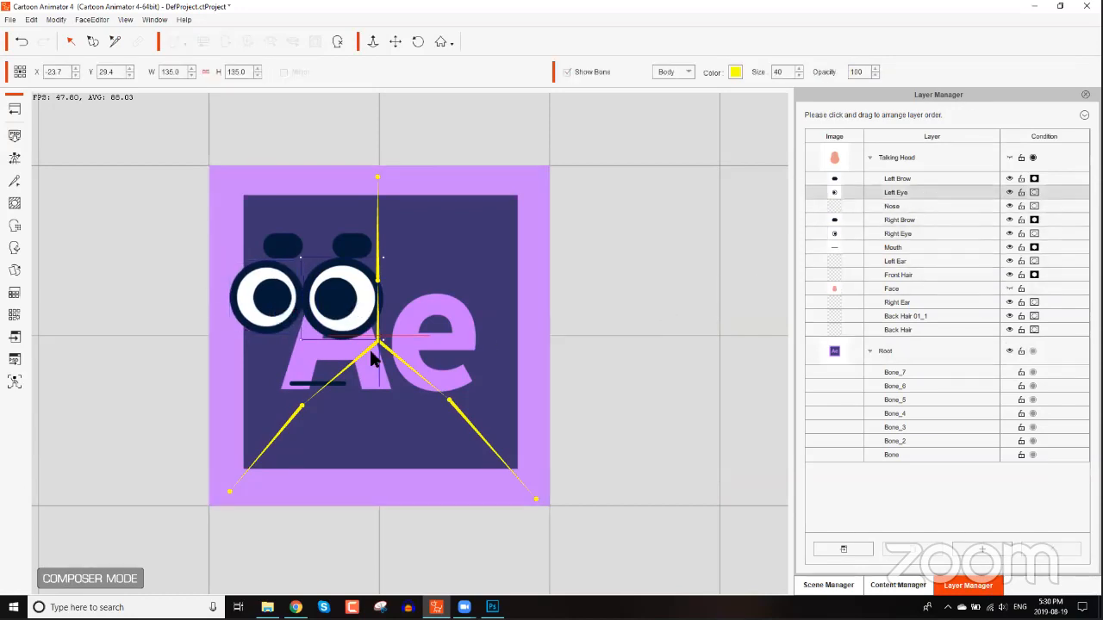
drag(362, 301, 378, 302)
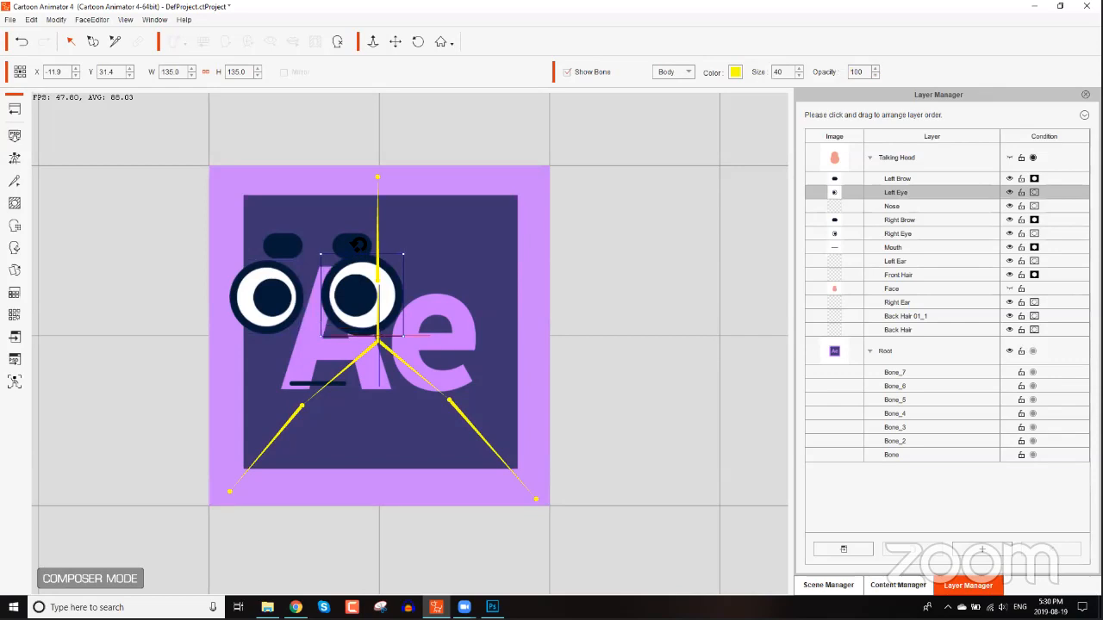
Reposition both brows above the enlarged eyes.
click(357, 246)
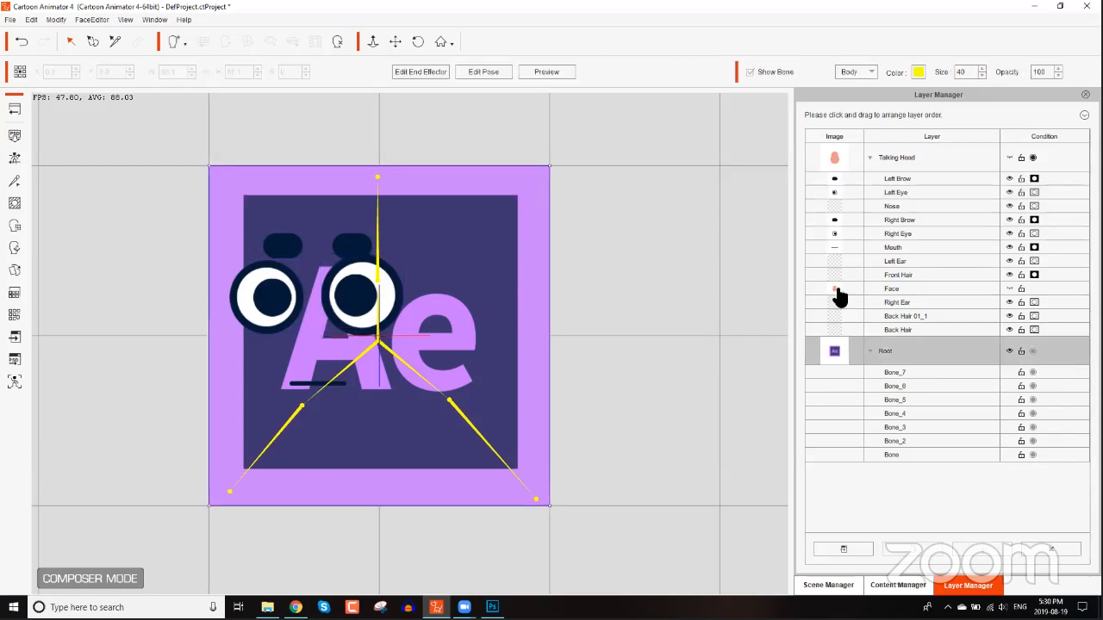
click(916, 220)
mouse_move(284, 247)
mouse_down()
mouse_move(262, 228)
mouse_move(250, 241)
mouse_move(273, 224)
mouse_move(259, 241)
mouse_move(282, 236)
mouse_up()
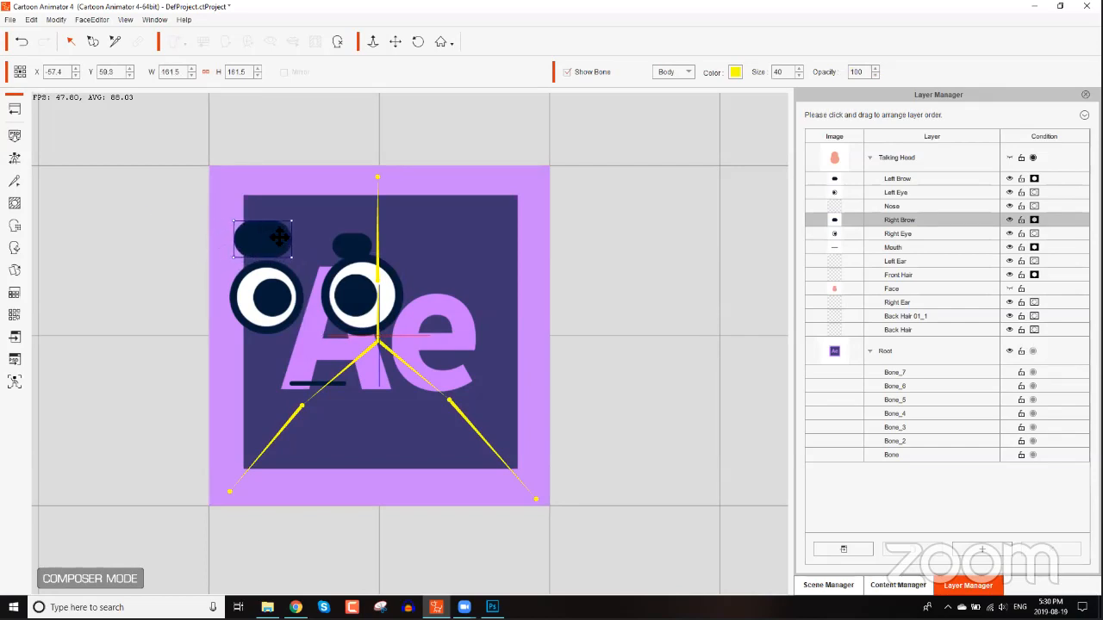
click(904, 179)
mouse_move(382, 231)
mouse_down()
mouse_move(390, 223)
mouse_move(362, 234)
mouse_up()
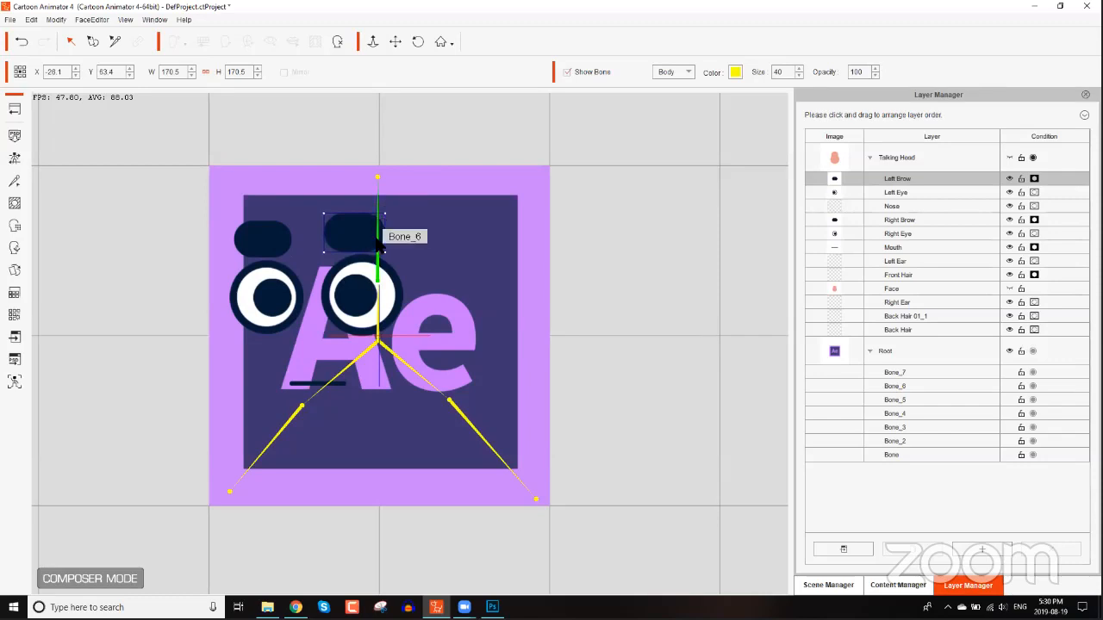
Scale the mouth to 135 width and height.
click(303, 389)
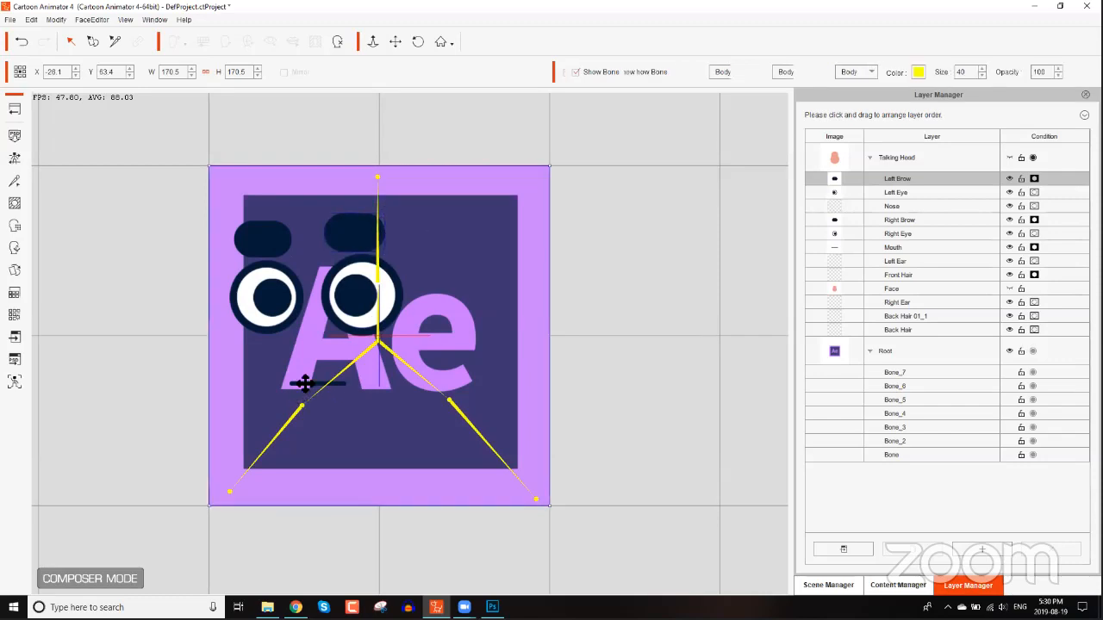
click(1022, 347)
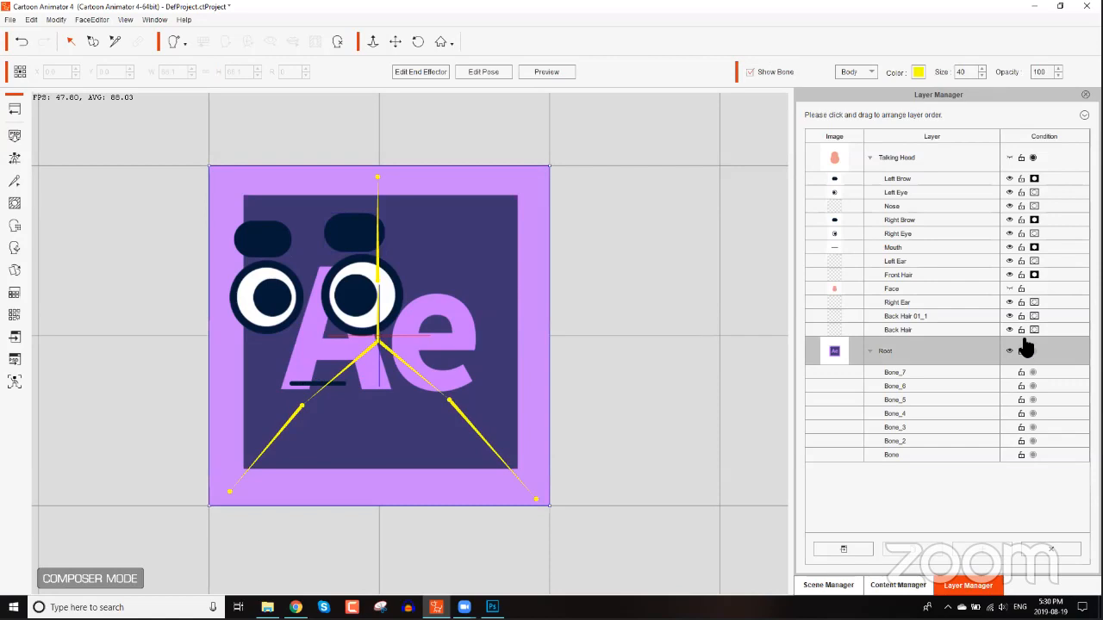
click(920, 256)
drag(246, 77, 214, 77)
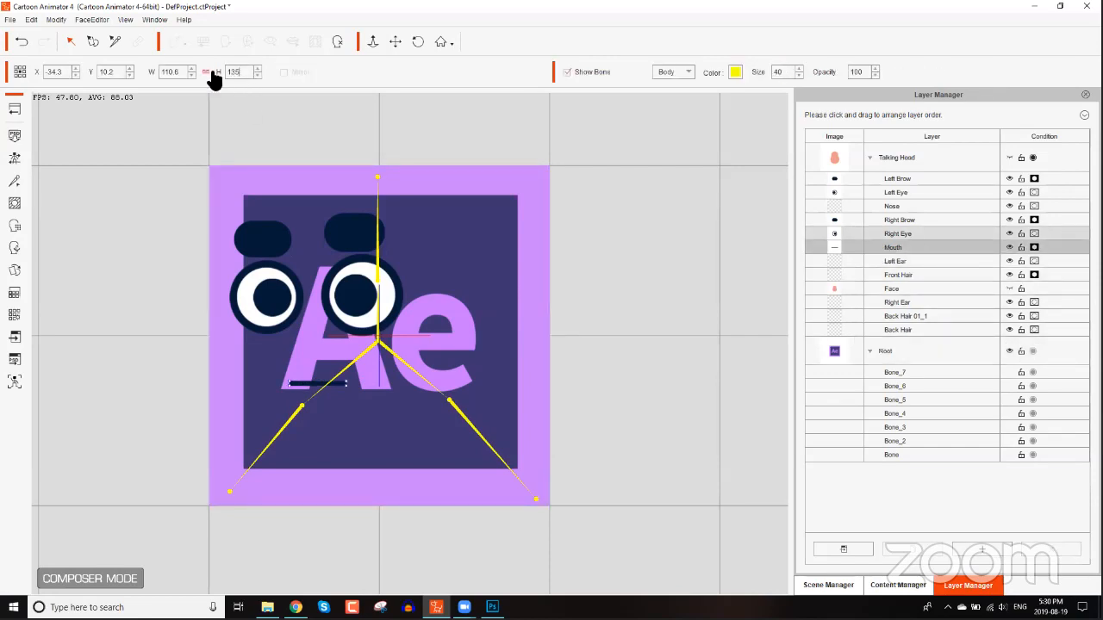
key(Return)
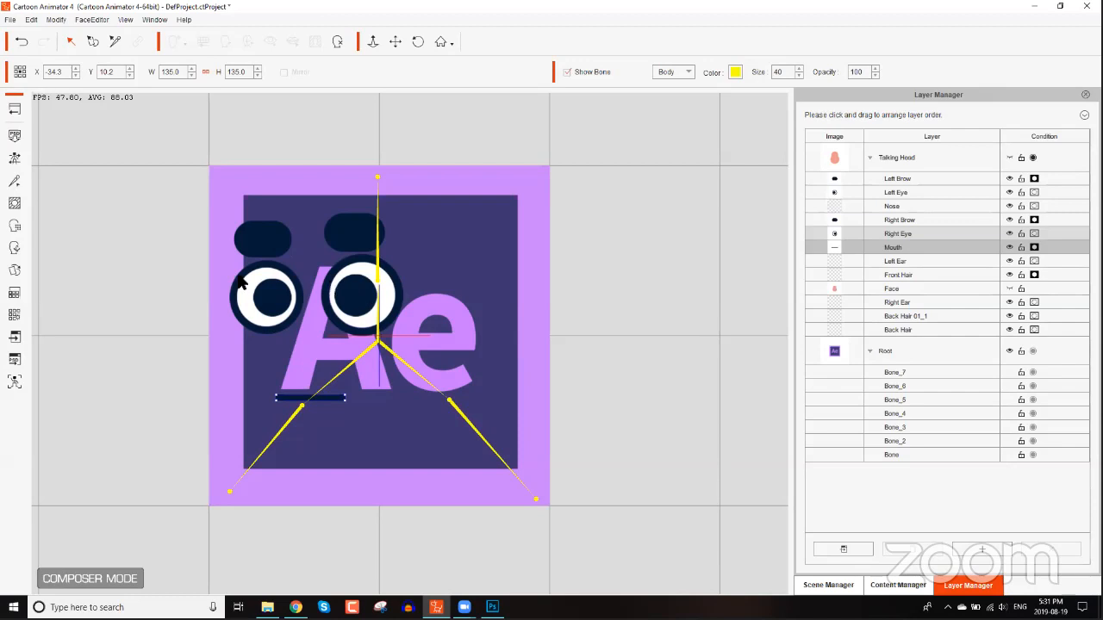
Exit Composer Mode and return to the stage.
click(19, 118)
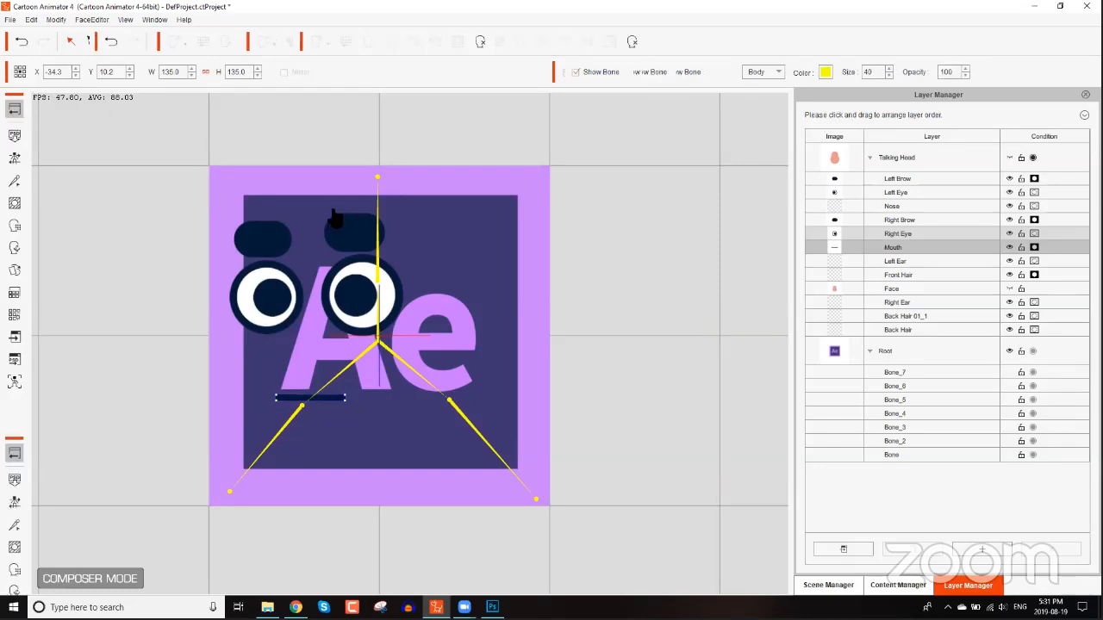
drag(247, 418, 517, 181)
scroll(495, 381, down, 2)
drag(453, 284, 501, 229)
click(524, 217)
drag(548, 140, 485, 224)
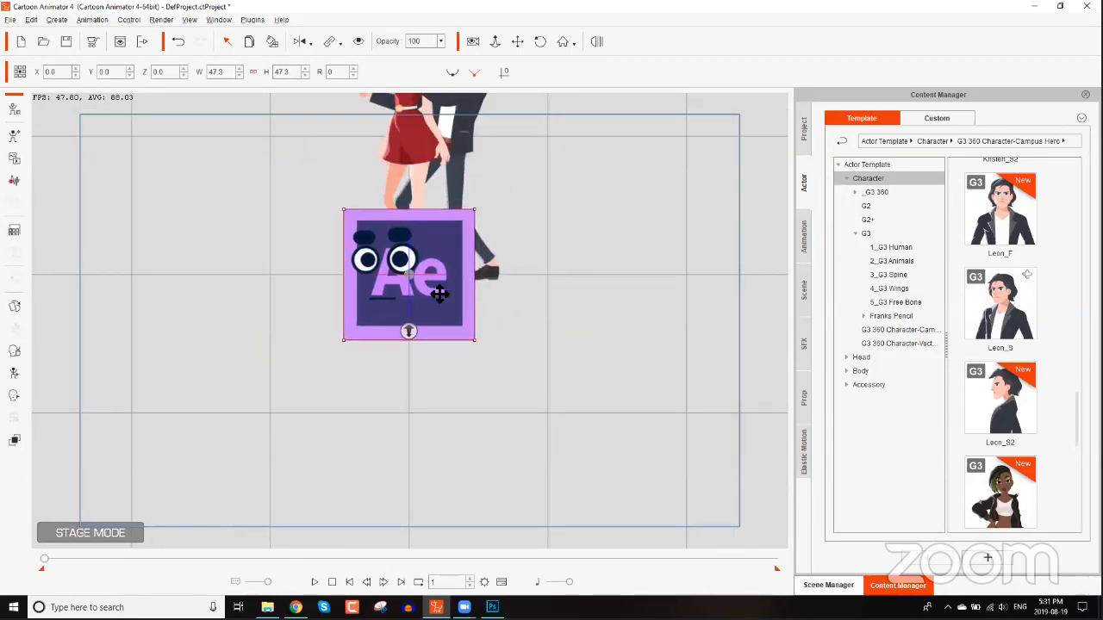
Move the logo character toward the left of the stage.
drag(442, 289, 229, 324)
drag(312, 385, 437, 380)
drag(400, 300, 479, 306)
drag(479, 306, 456, 112)
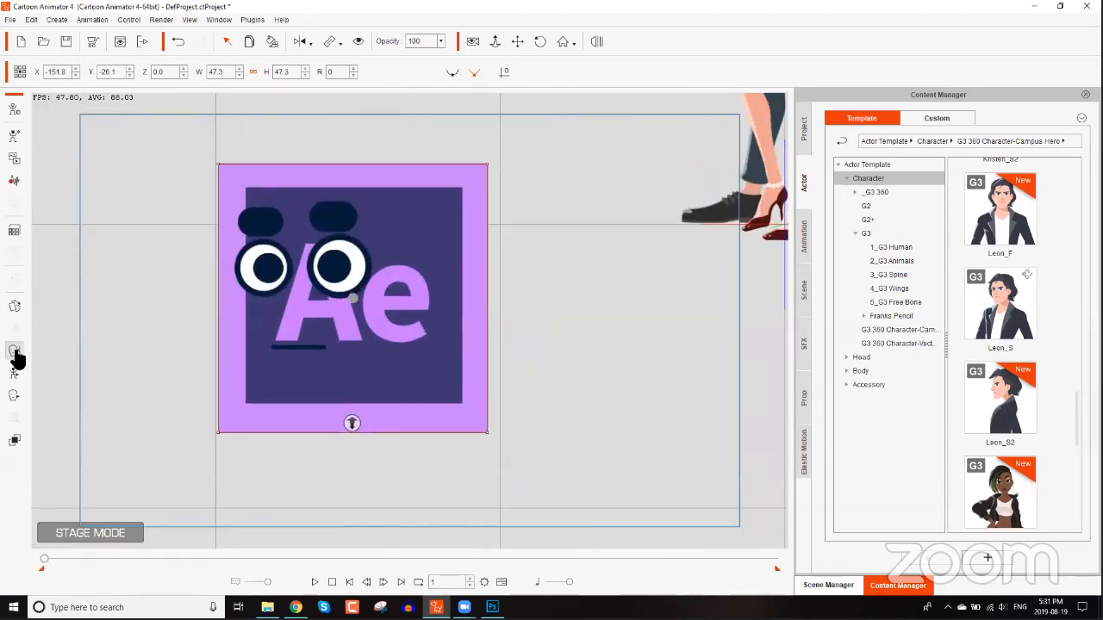
Preview the logo character's face with Face Puppet, then stop and close it.
click(14, 353)
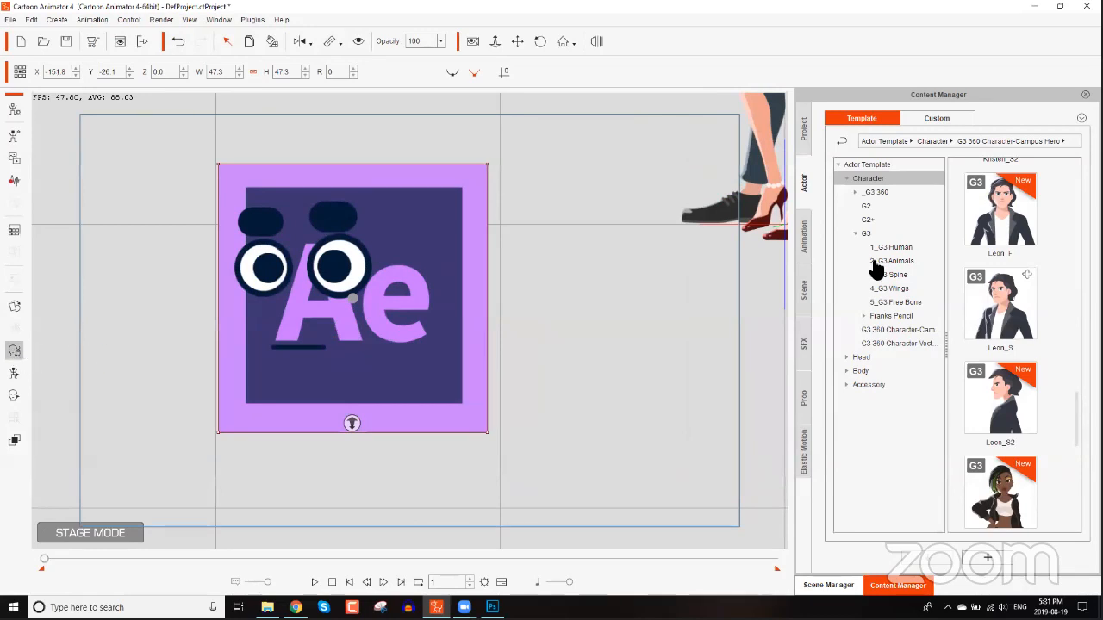
click(784, 380)
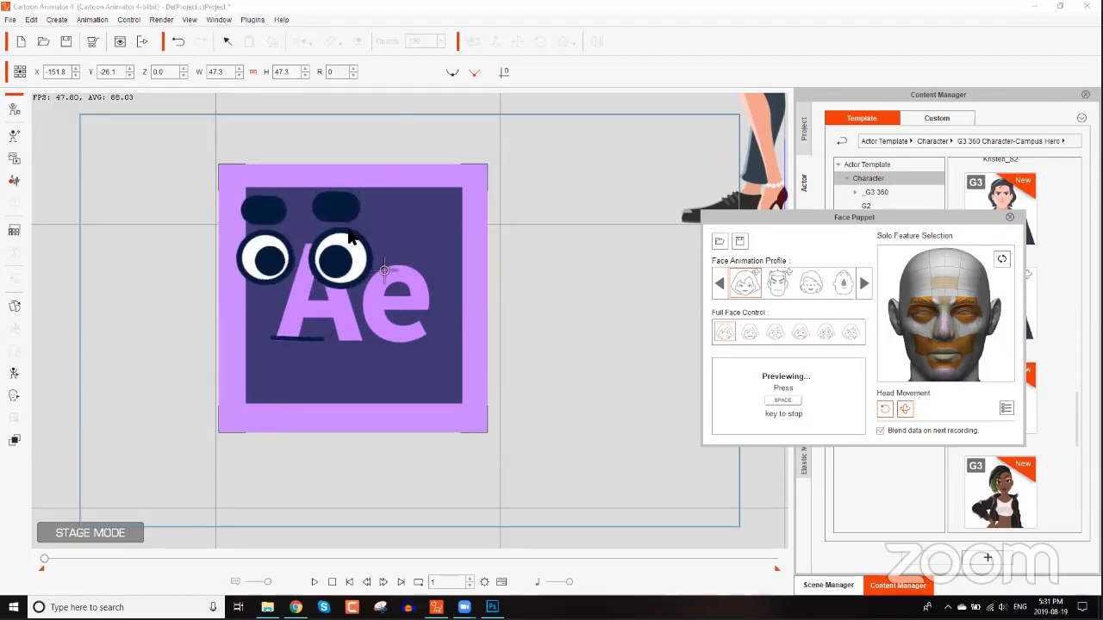
key(space)
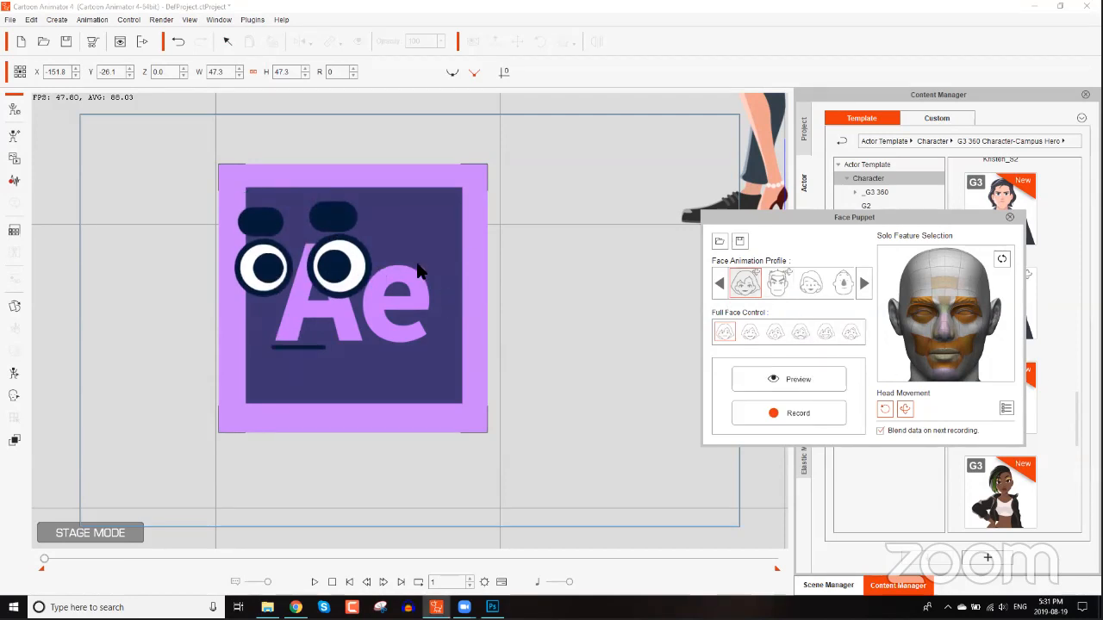
click(1008, 218)
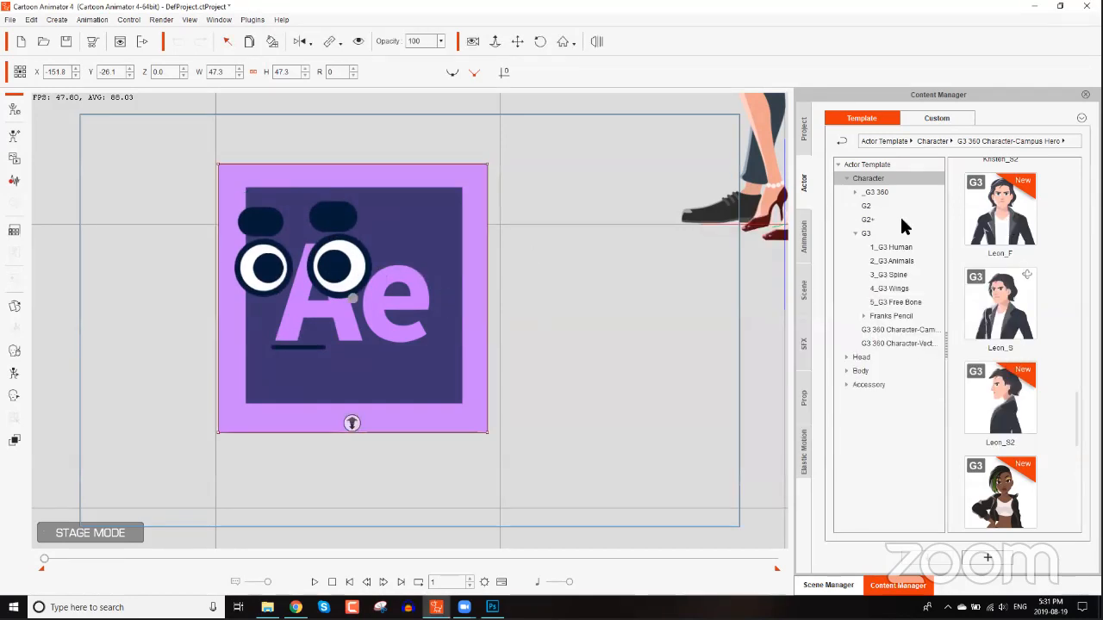
click(298, 41)
click(294, 43)
click(294, 43)
click(294, 41)
Open the 2D Motion Key Editor, select Bone_2 and go to frame 5.
drag(393, 331, 535, 337)
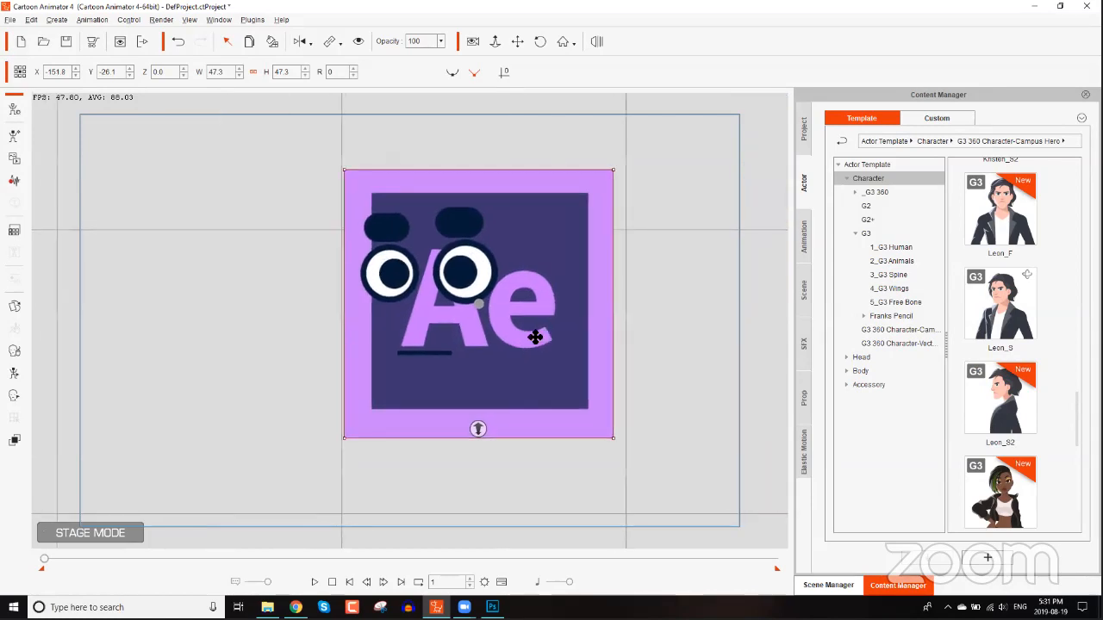
scroll(535, 337, down, 3)
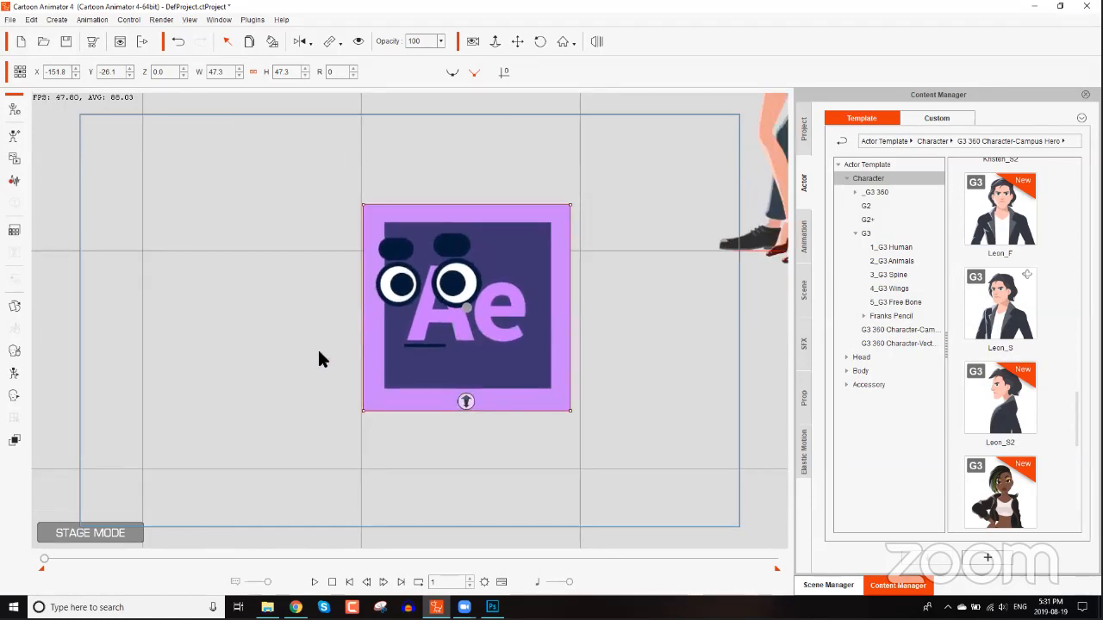
click(15, 373)
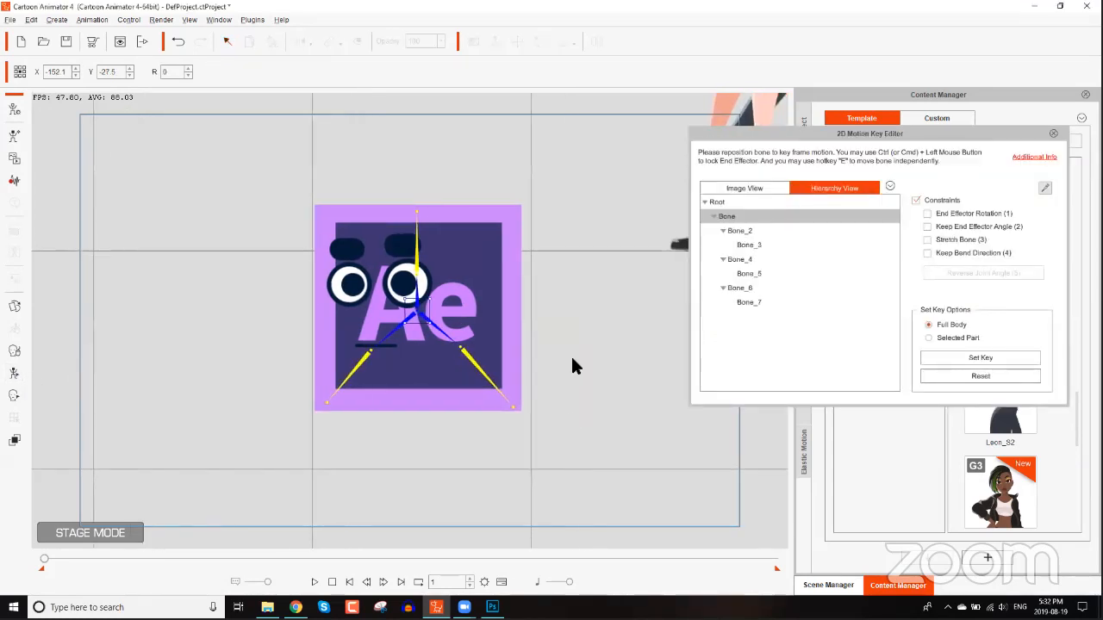
scroll(512, 152, up, 3)
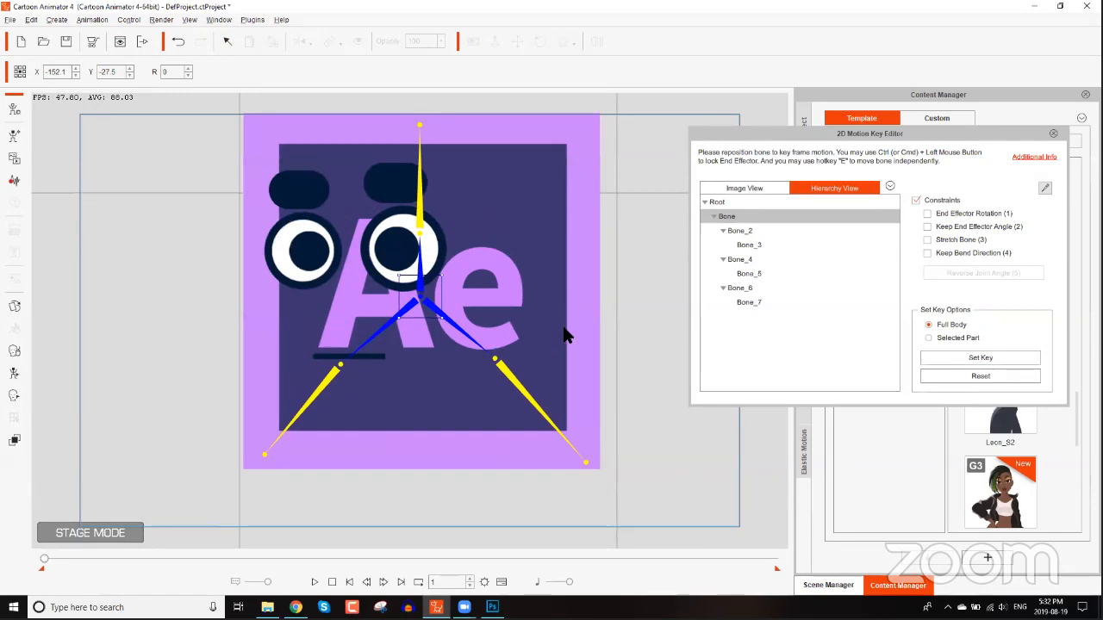
scroll(478, 422, down, 2)
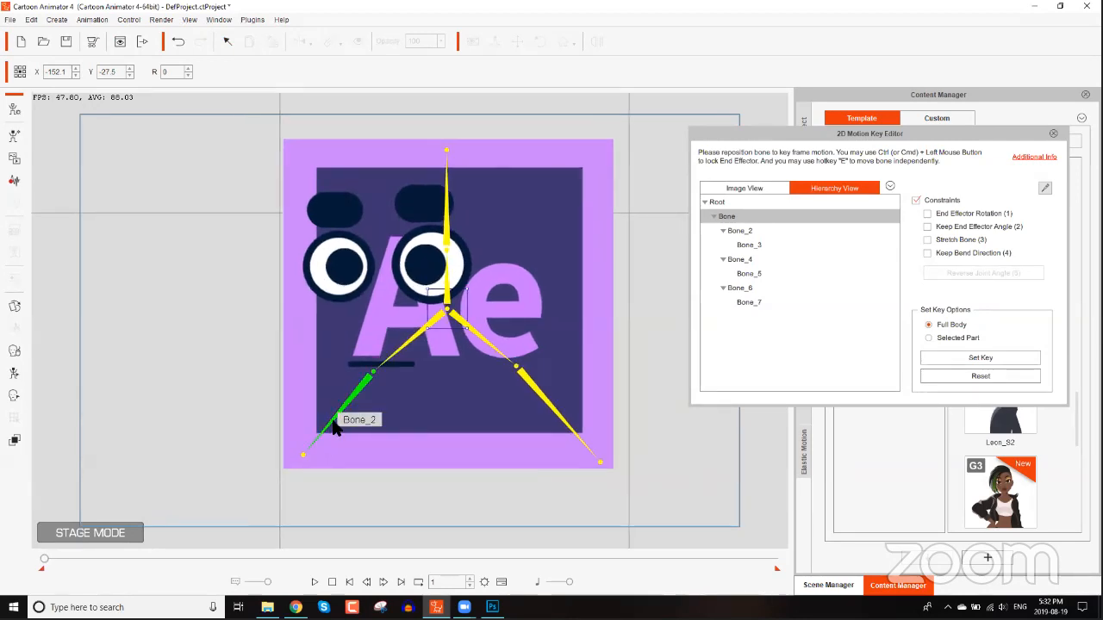
click(344, 407)
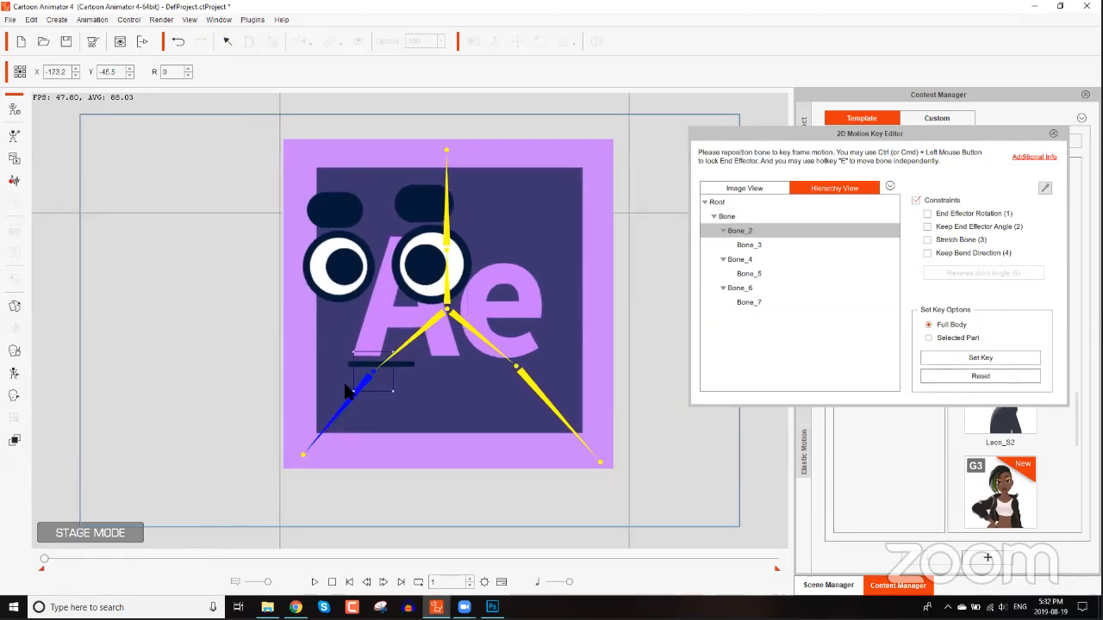
click(443, 581)
text(5)
key(Return)
At frame 5, pose Bone_3 and Bone_5 to bend the logo's lower corners.
click(304, 449)
drag(306, 454, 324, 497)
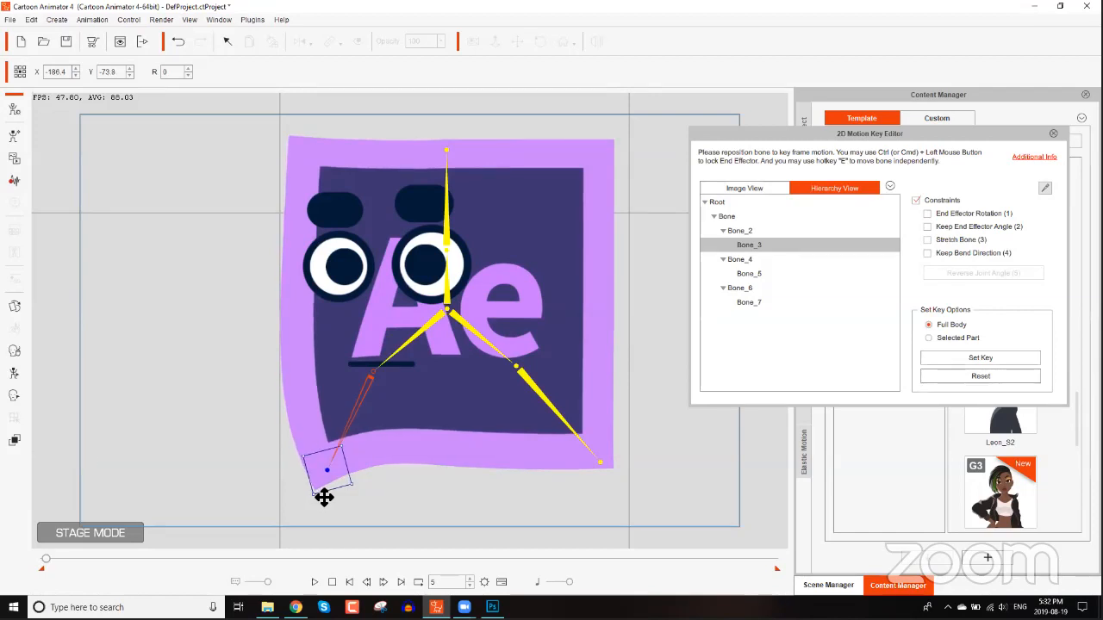
click(599, 459)
drag(608, 462, 663, 433)
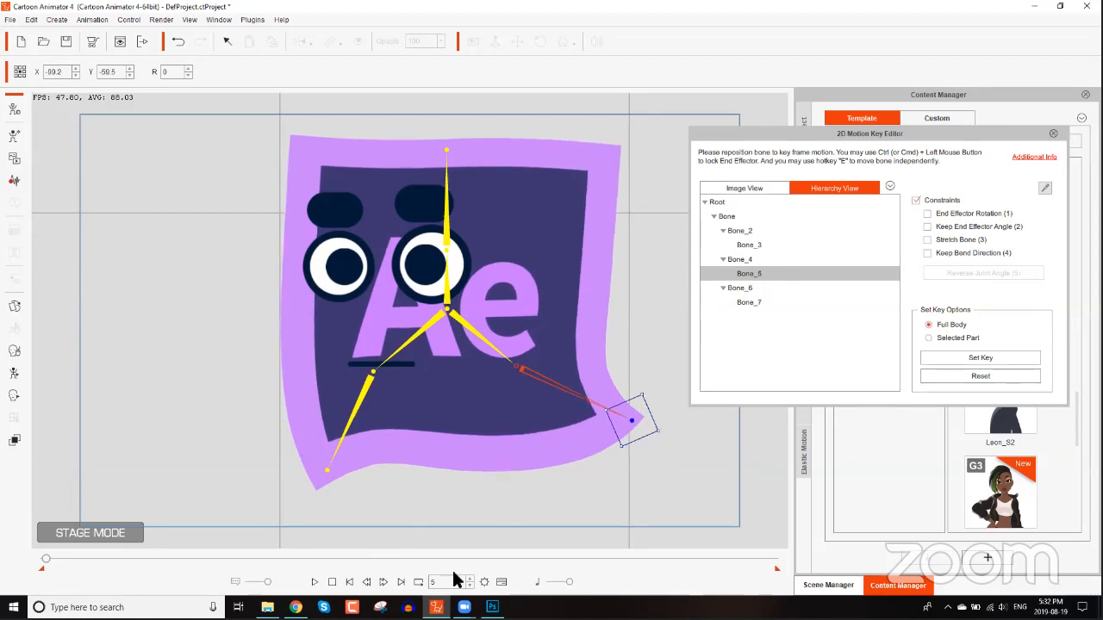
Go to frame 10 and pose Bone_5 and Bone_3 back down toward the logo's lower corners.
text(10)
key(Return)
drag(637, 424, 601, 460)
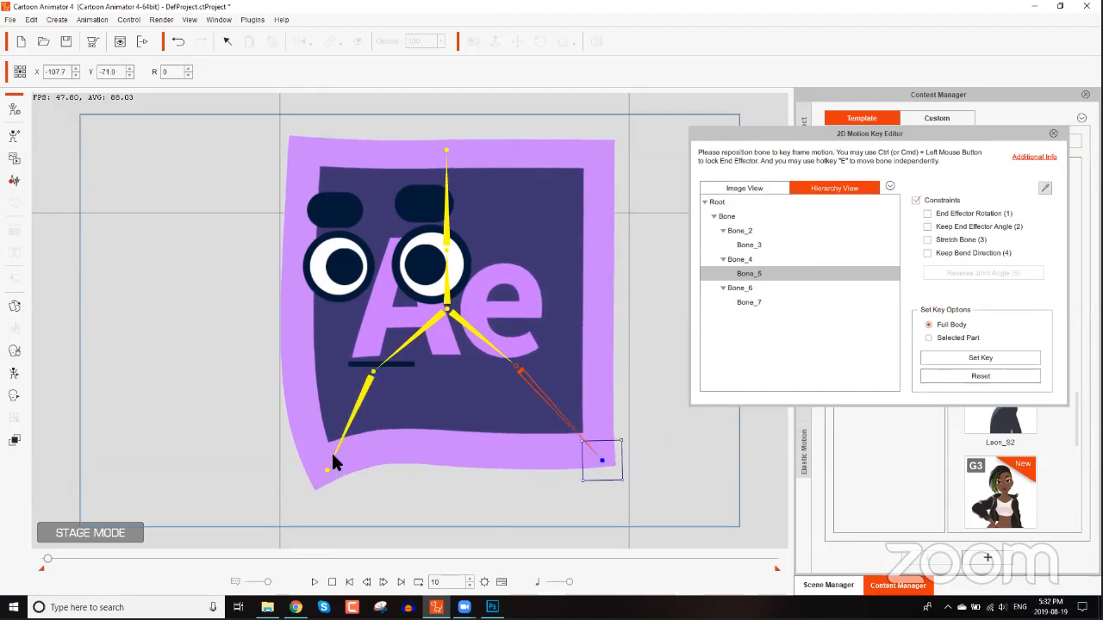
drag(324, 465, 303, 456)
drag(454, 582, 393, 575)
Go to frame 15 and pose Bone_3 up-left and Bone_5 down-left to bend the logo the other way.
text(15)
key(Return)
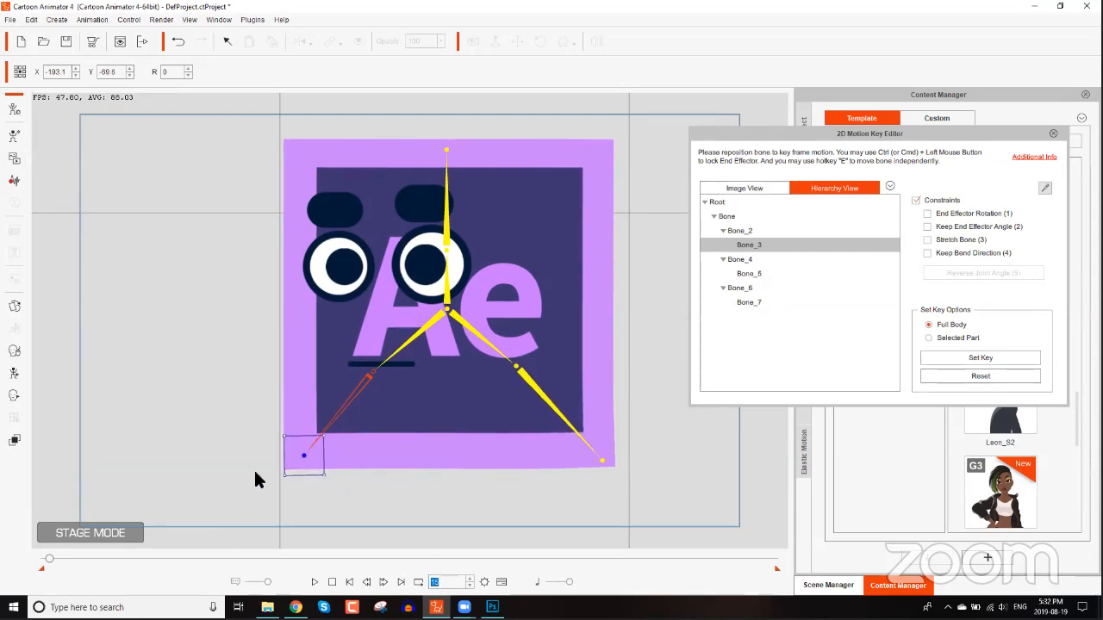
drag(305, 448, 276, 430)
click(604, 462)
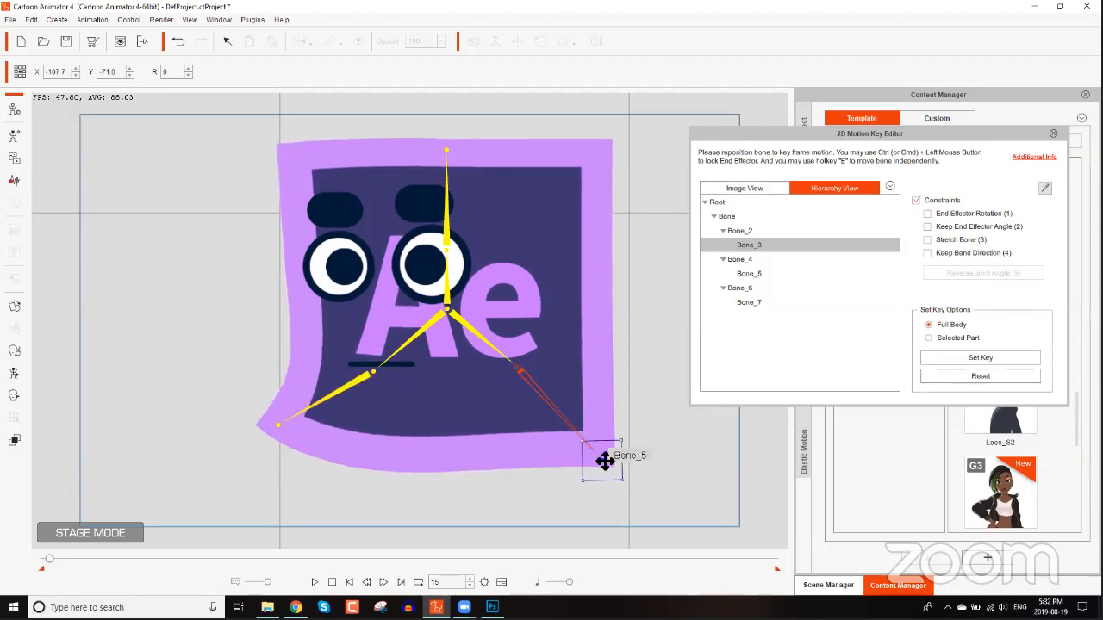
drag(602, 466, 530, 493)
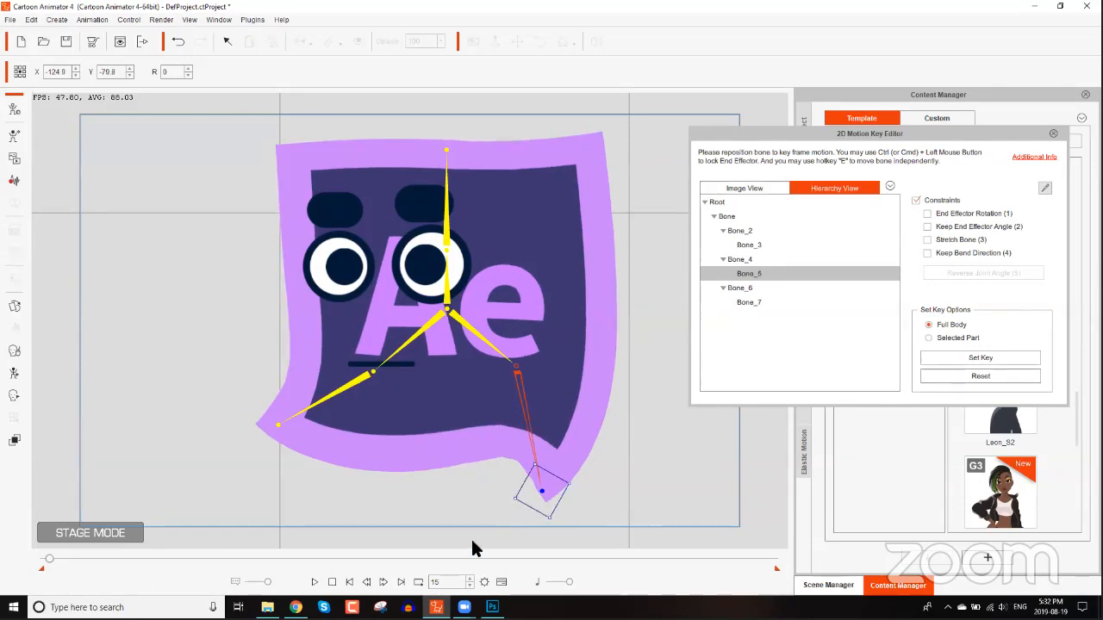
Go to frame 20 and reset the bone pose to its default.
text(20)
click(961, 376)
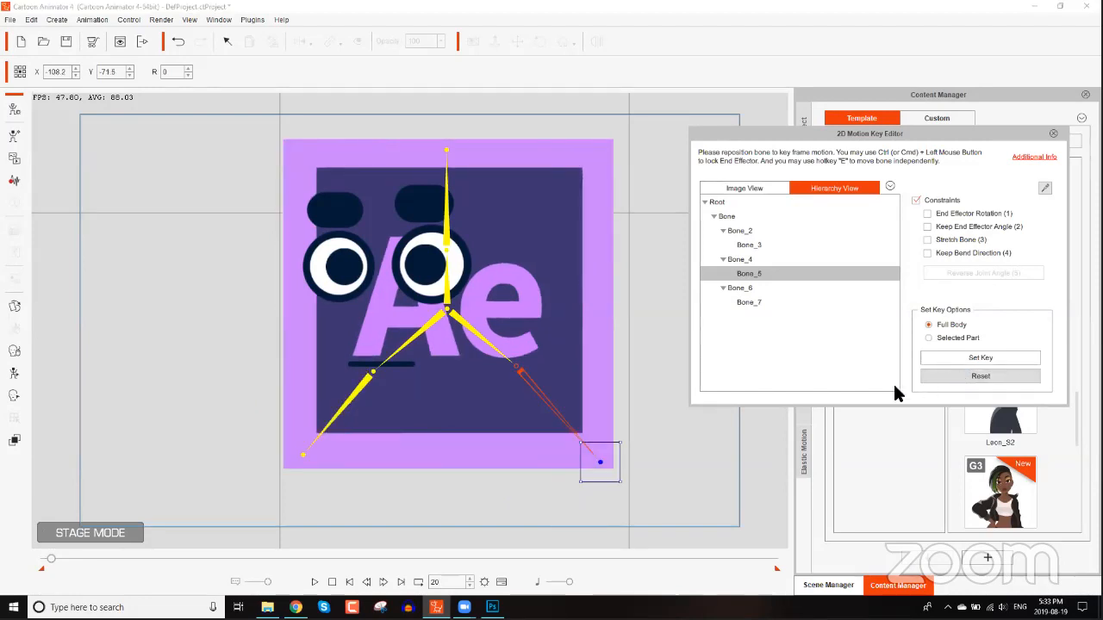
Open the timeline and play back the bone animation over the first 20 frames.
drag(48, 558, 4, 557)
click(60, 561)
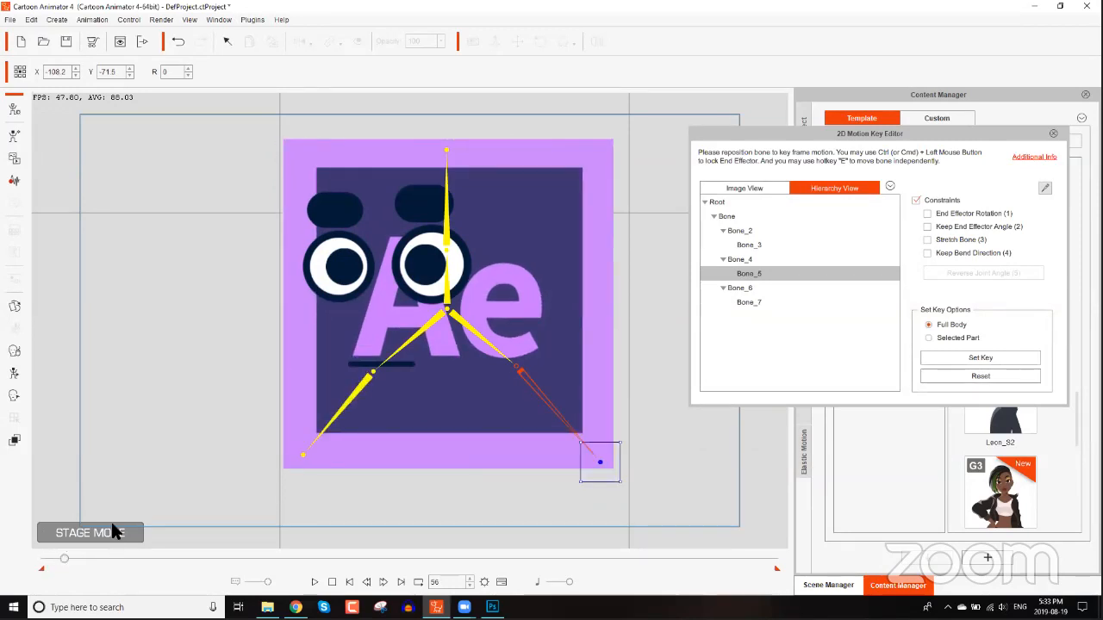
key(F3)
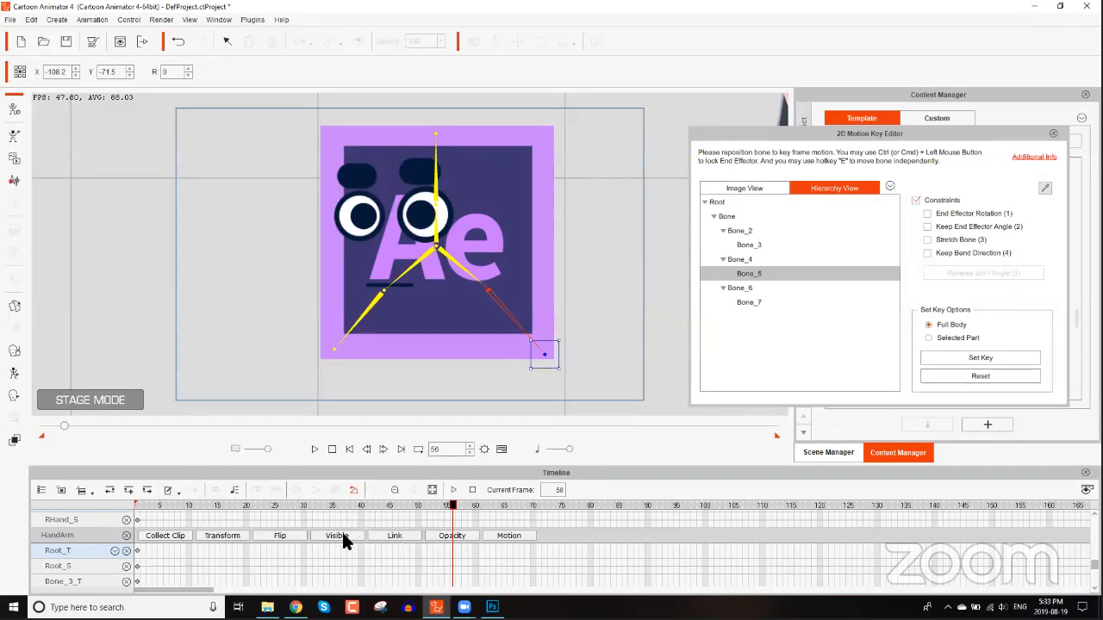
scroll(213, 534, up, 2)
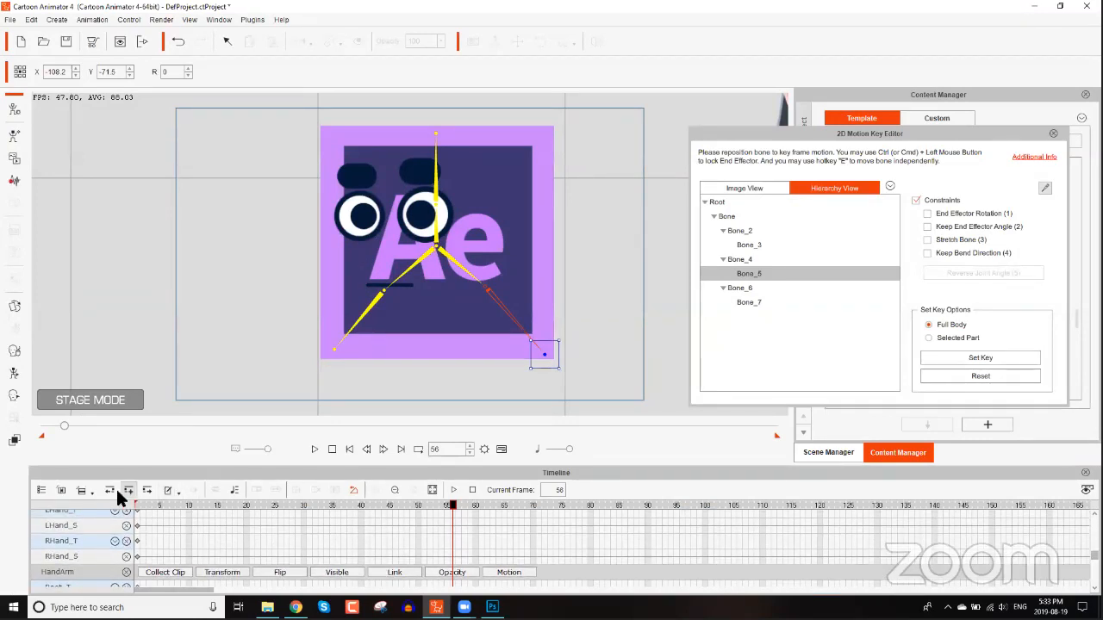
click(62, 489)
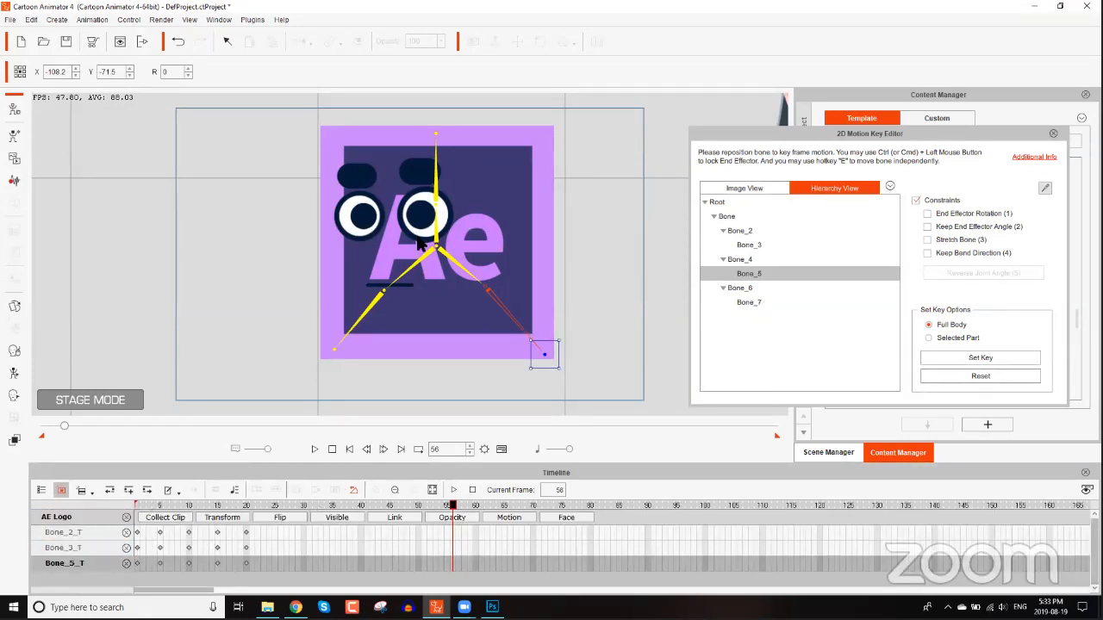
mouse_move(246, 505)
mouse_down()
mouse_move(139, 513)
mouse_move(245, 508)
mouse_up()
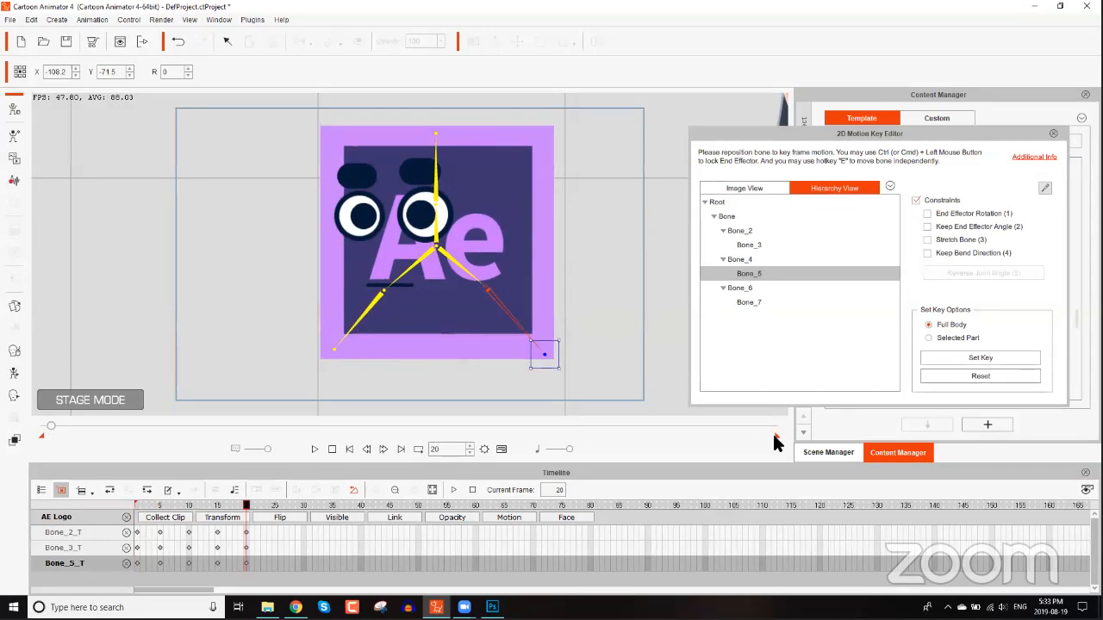
drag(94, 445, 55, 445)
click(312, 449)
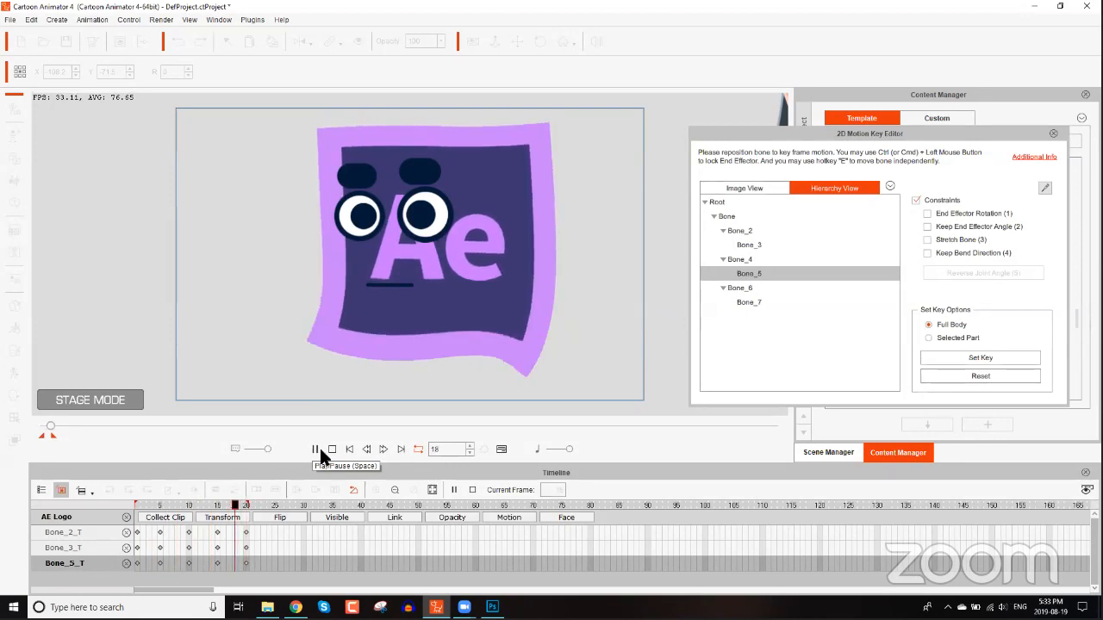
click(333, 445)
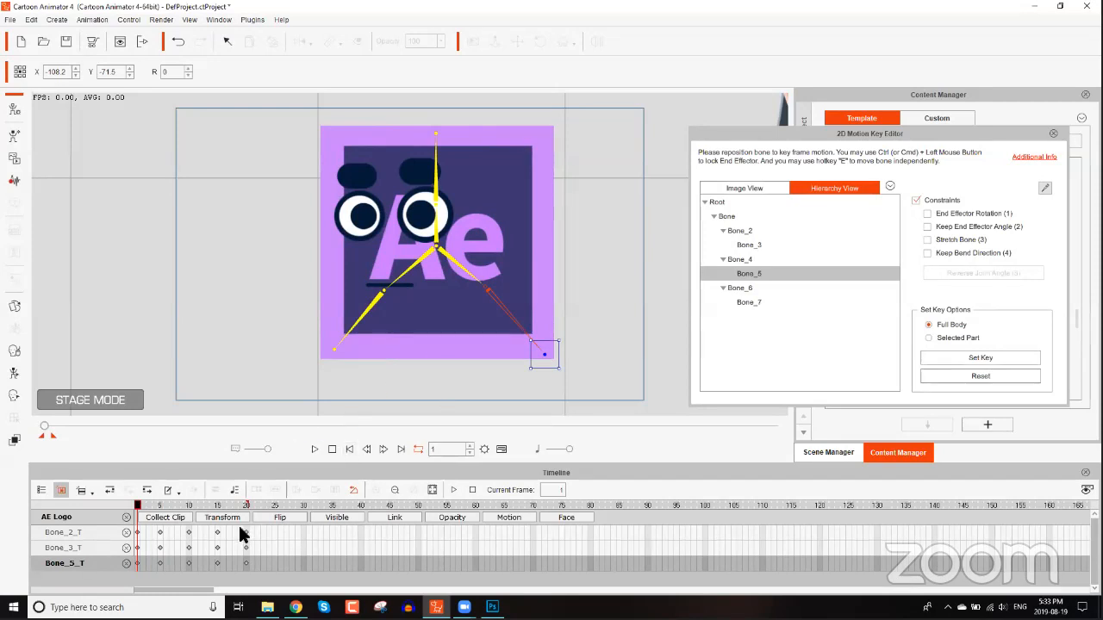
Collect the frames 1 to 20 as a clip and add it to the action menu named Walk.
click(166, 518)
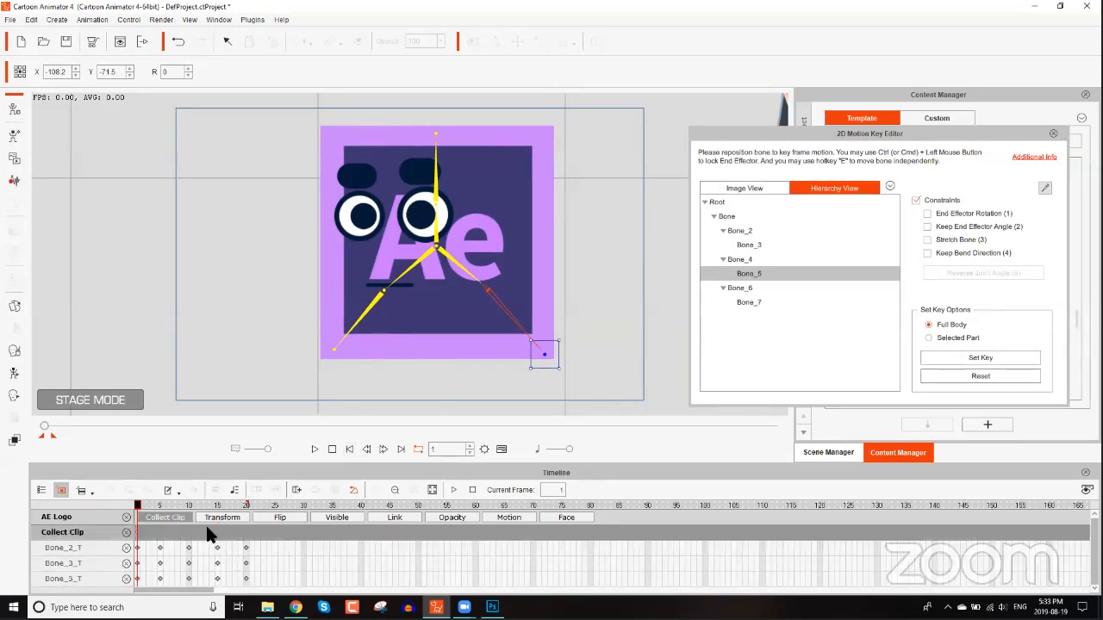
drag(244, 536, 125, 535)
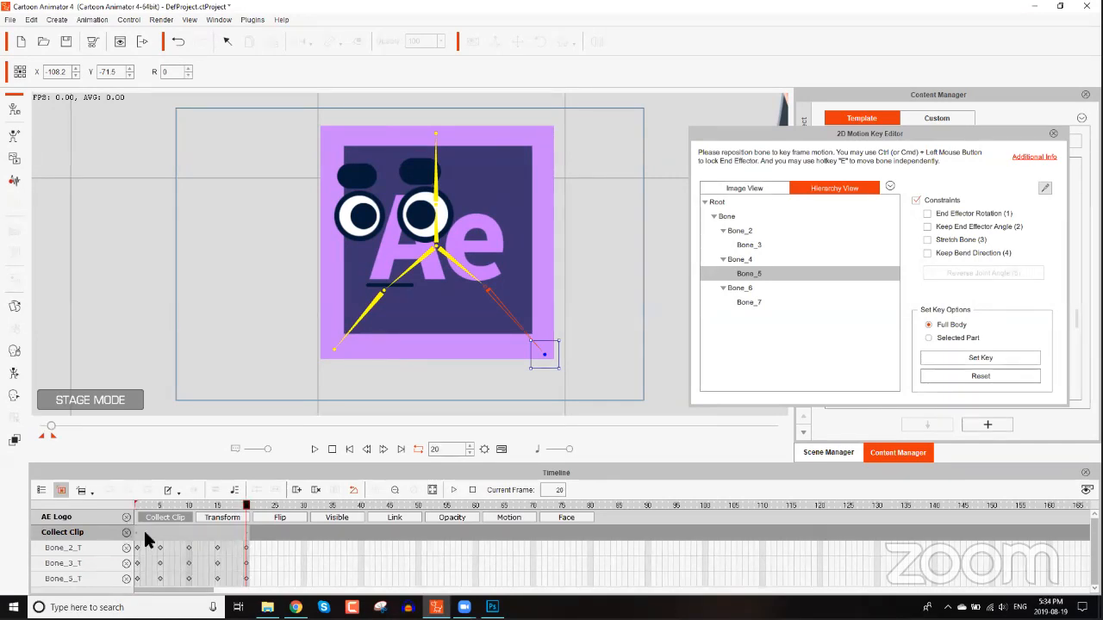
right_click(163, 532)
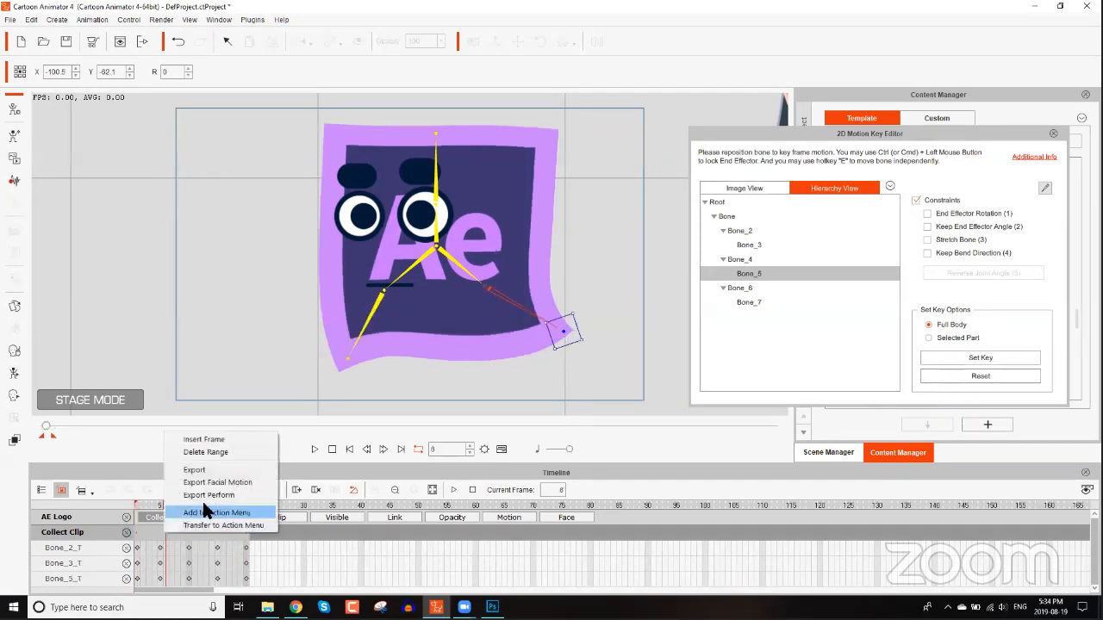
click(220, 513)
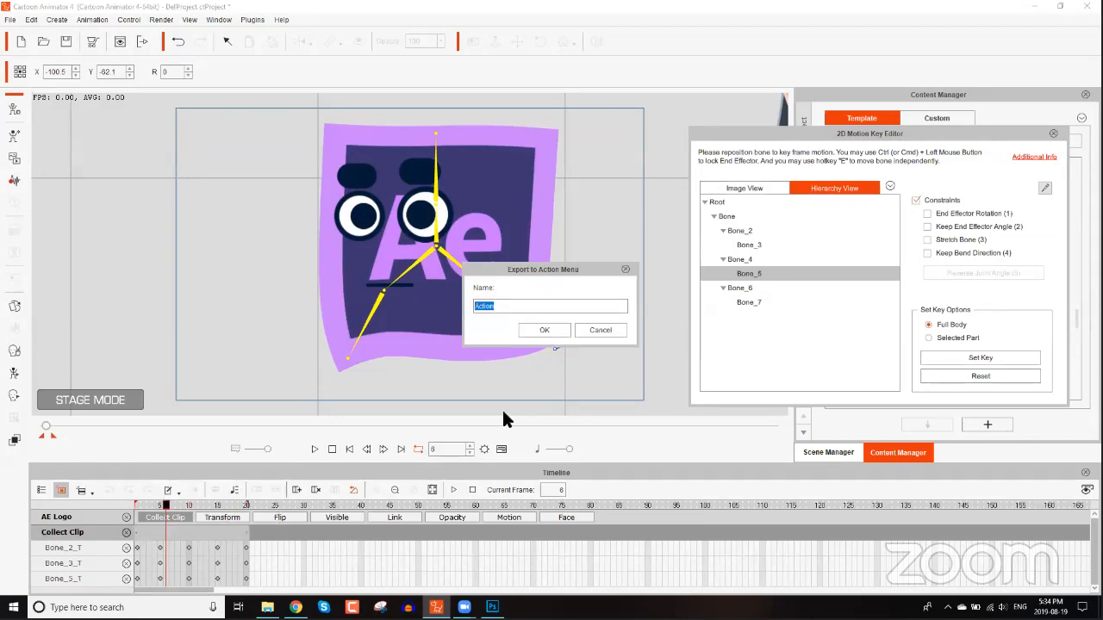
text(Walk)
key(Return)
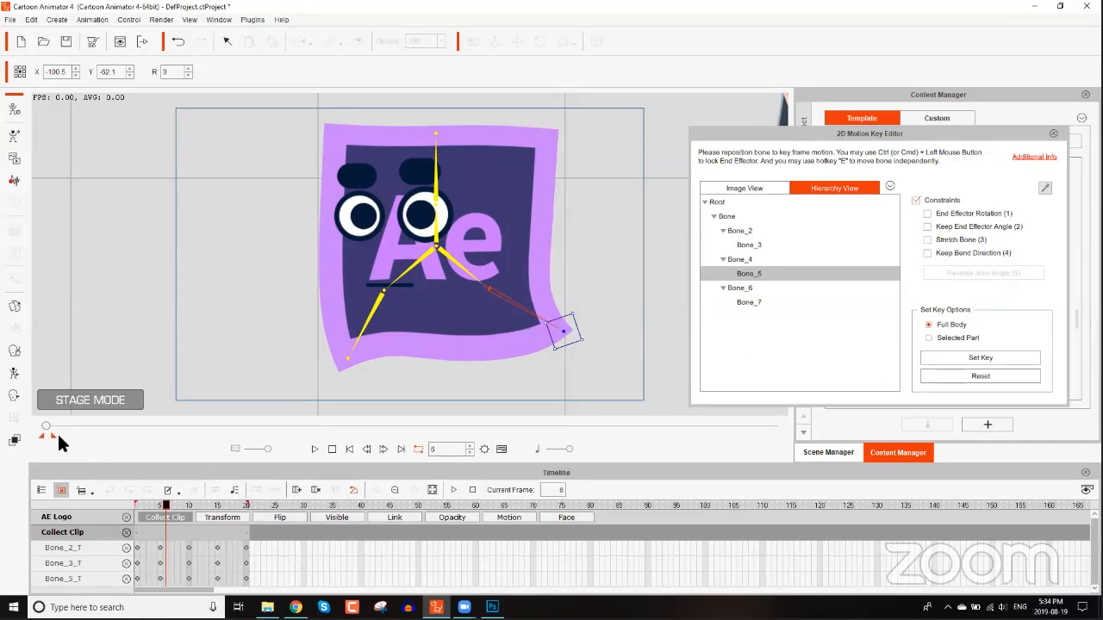
Return to frame 1 and close the 2D Motion Key Editor.
mouse_move(53, 435)
mouse_down()
mouse_move(714, 420)
mouse_move(883, 446)
mouse_up()
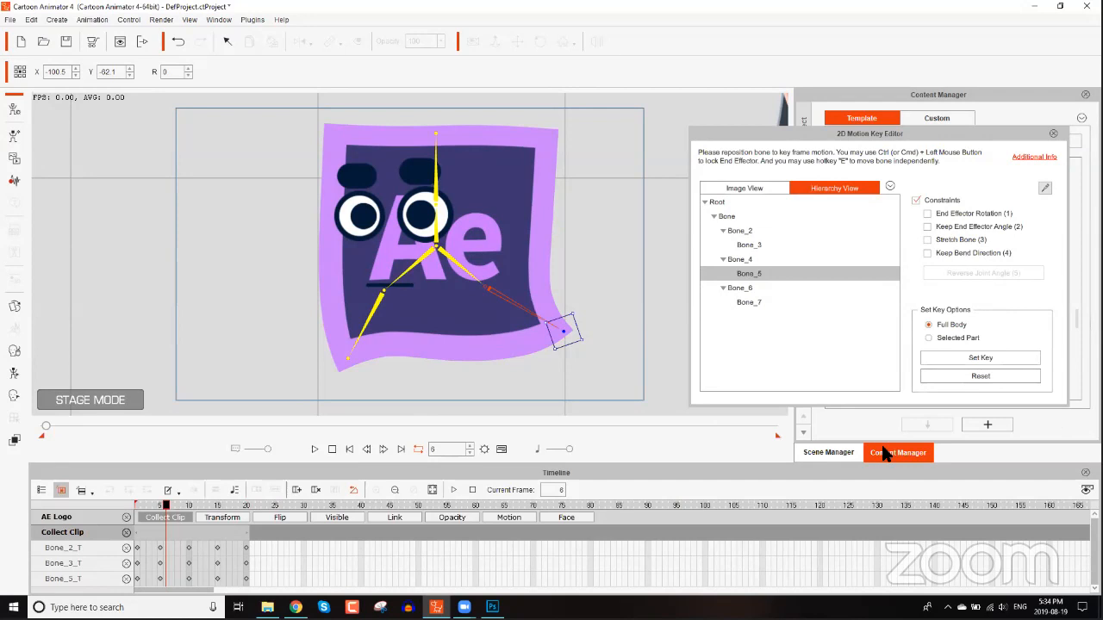
click(331, 449)
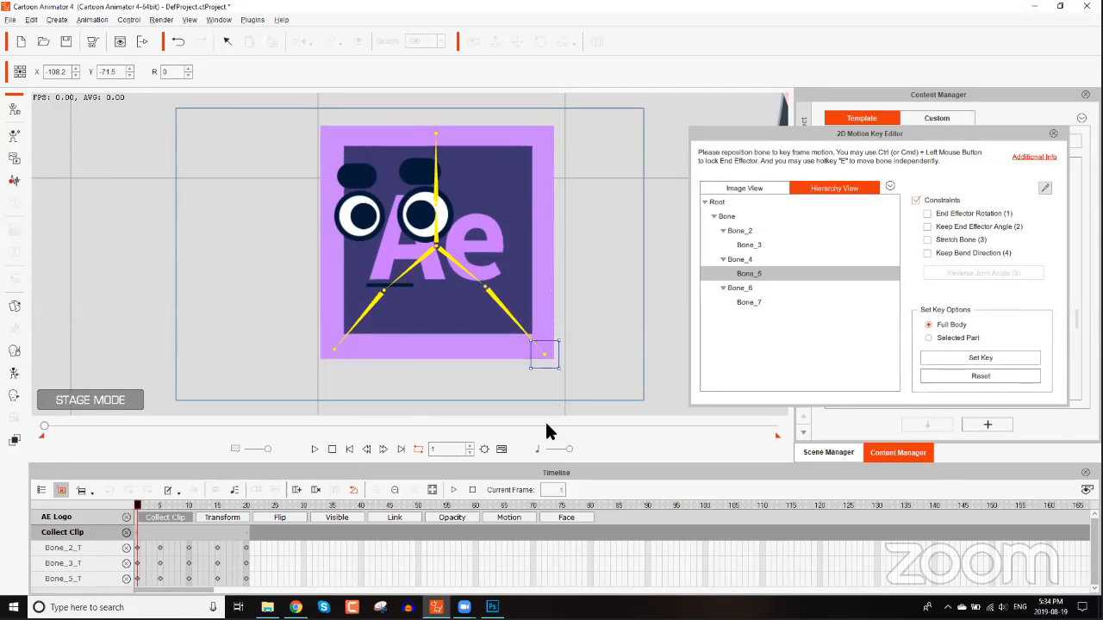
scroll(549, 310, down, 5)
drag(550, 299, 564, 331)
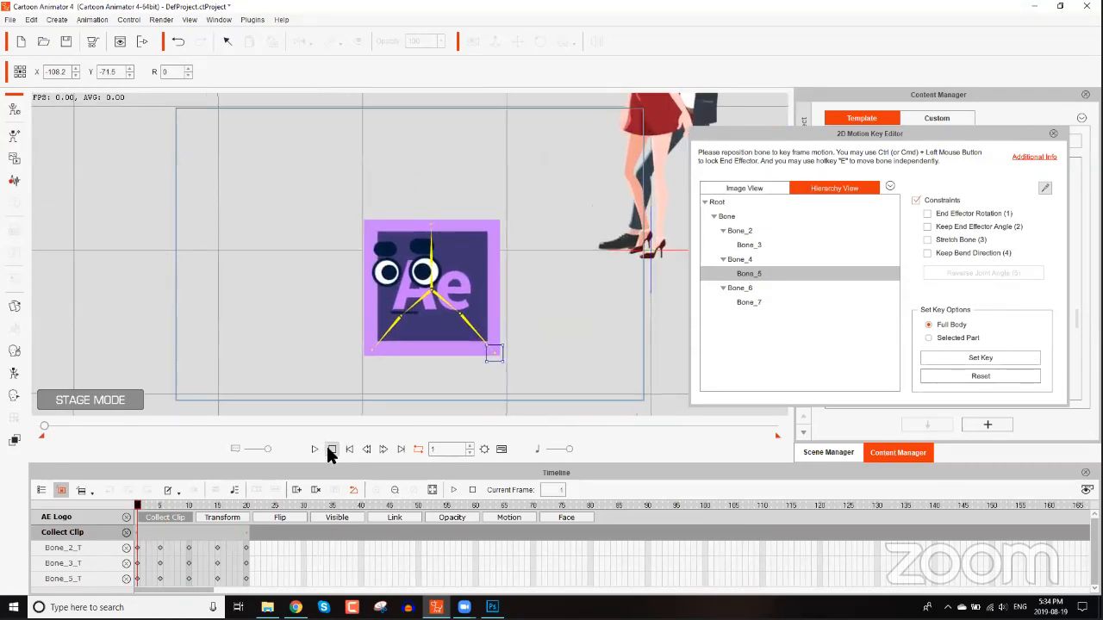
click(1053, 135)
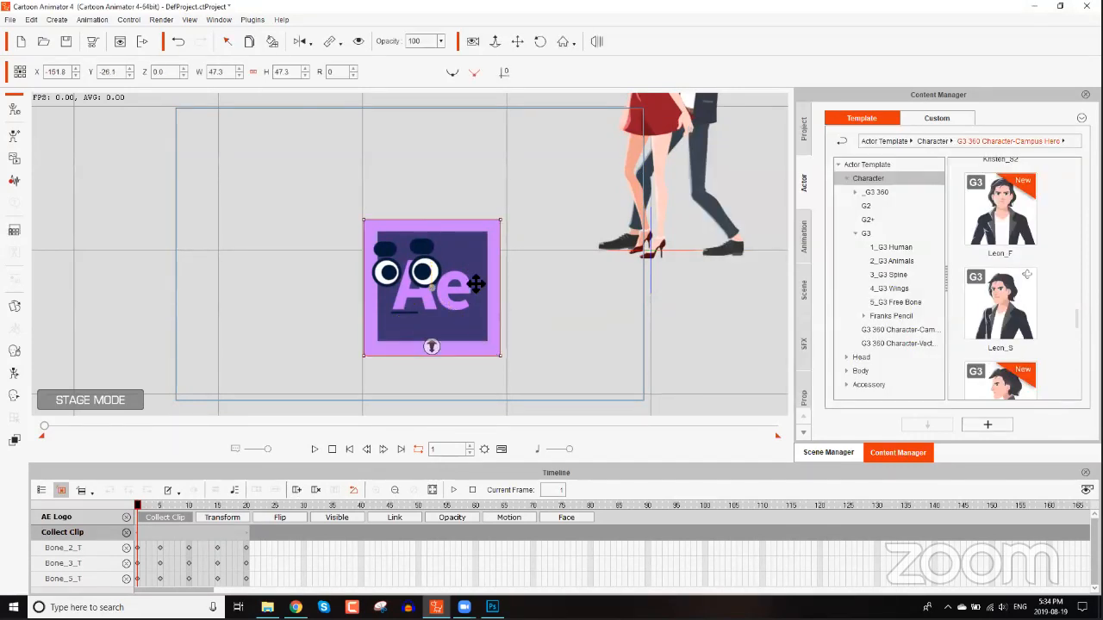
Apply the Walk action to the logo character from its action menu.
right_click(469, 265)
mouse_move(517, 275)
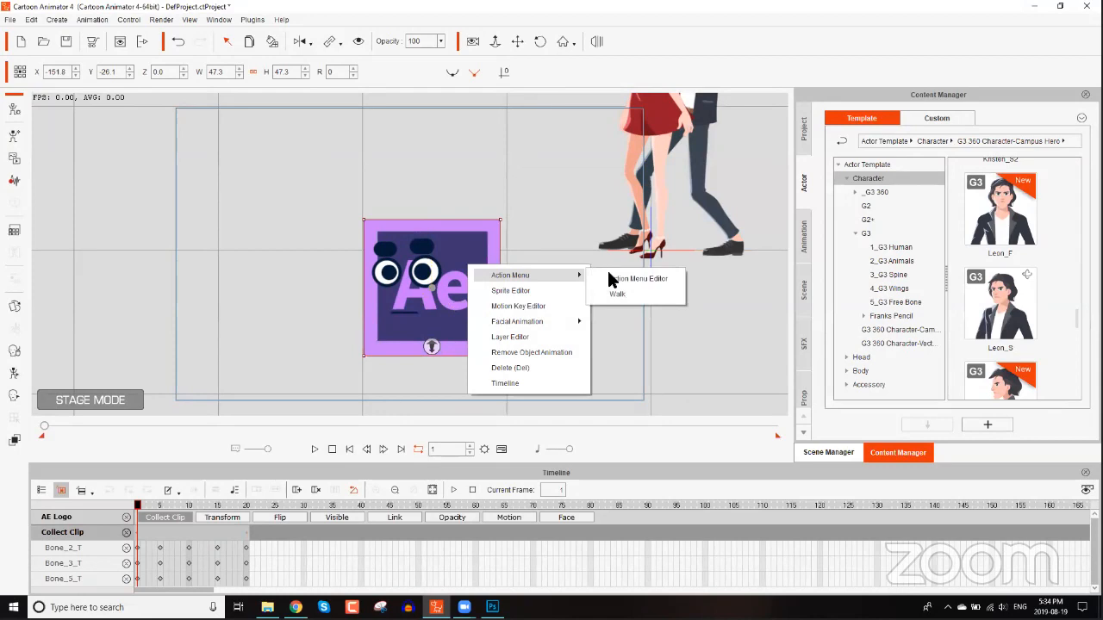
click(622, 294)
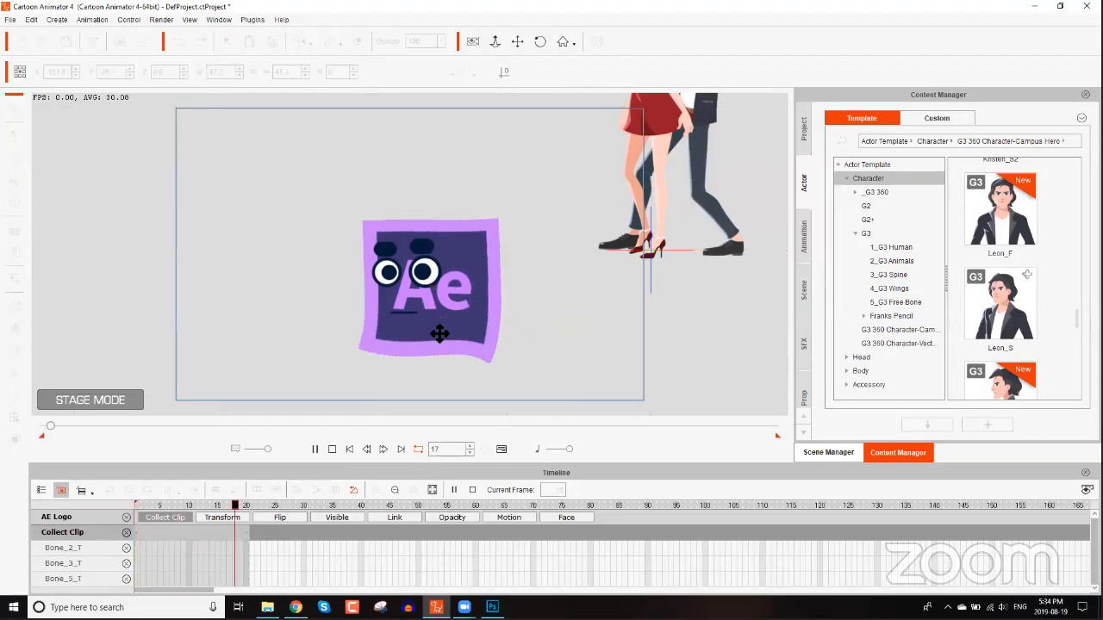
Show the Motion track and stretch the Walk motion clip across more frames on the timeline.
click(507, 516)
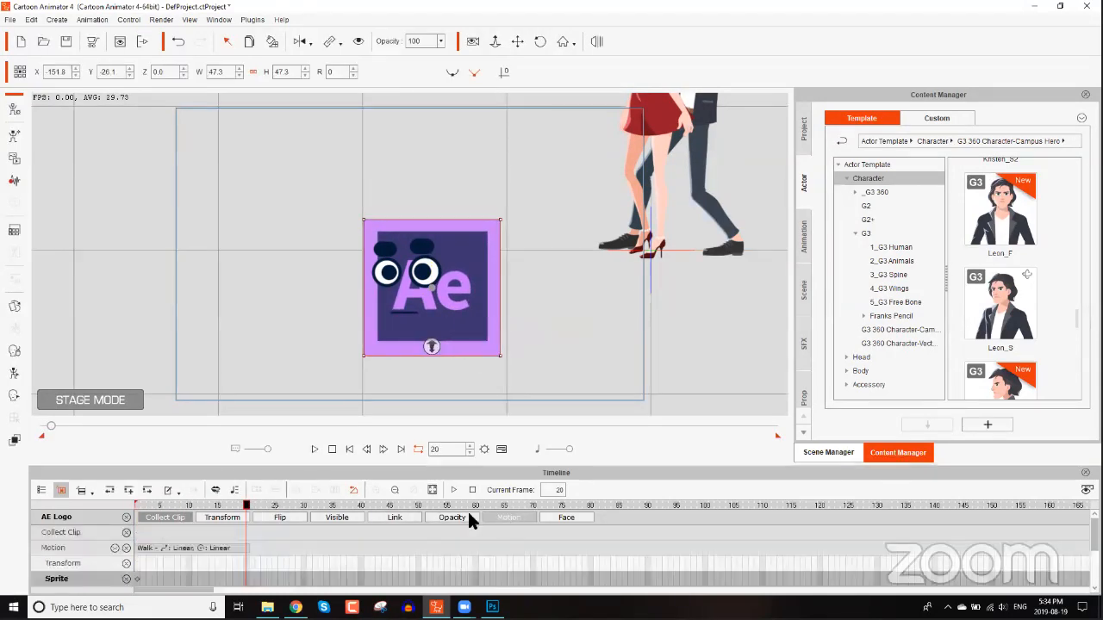
click(229, 548)
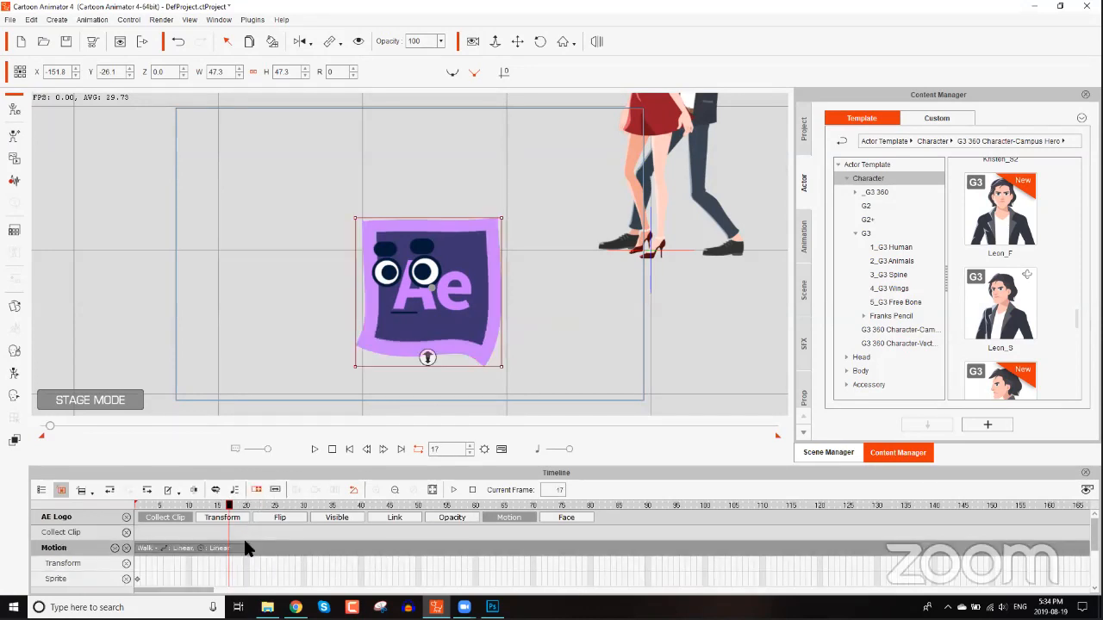
drag(249, 548, 871, 547)
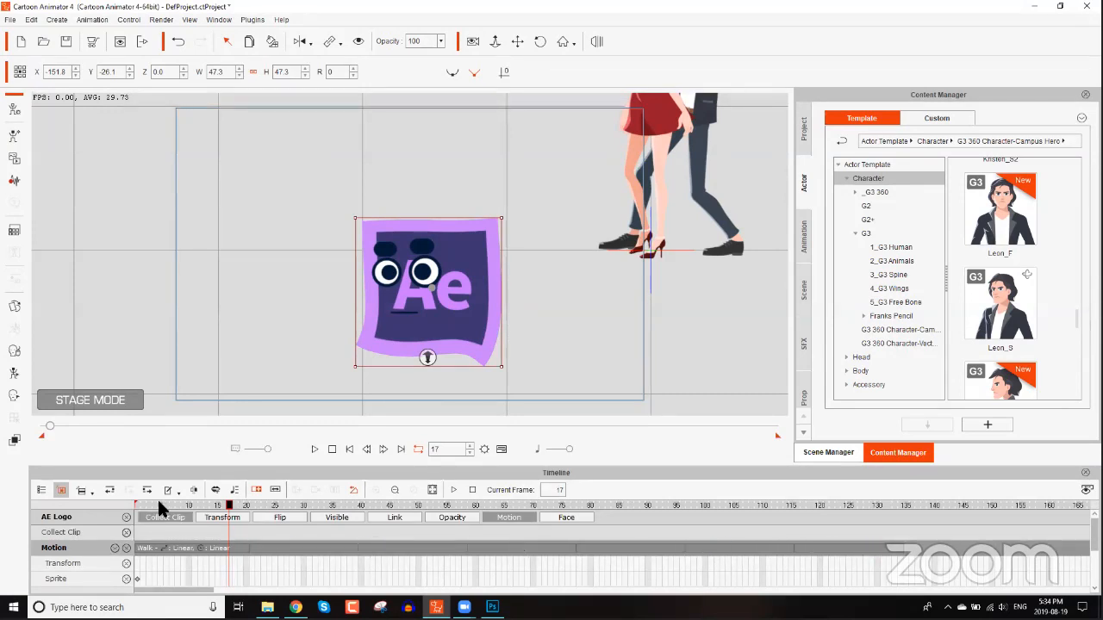
Rewind and play the looping Walk animation, then pause it.
drag(157, 503, 85, 498)
key(space)
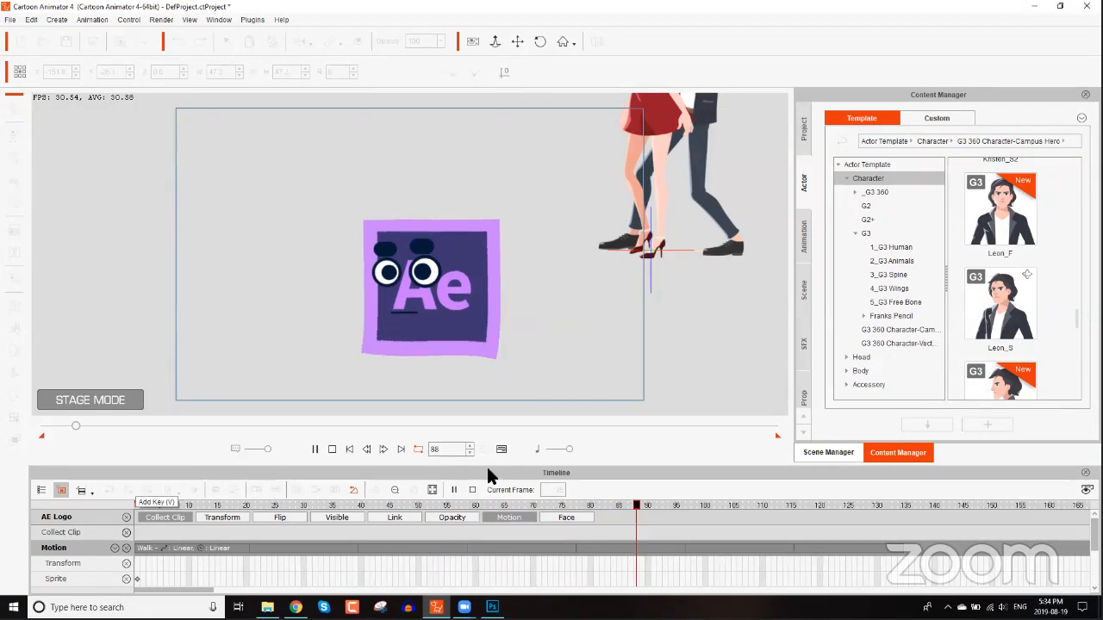
key(space)
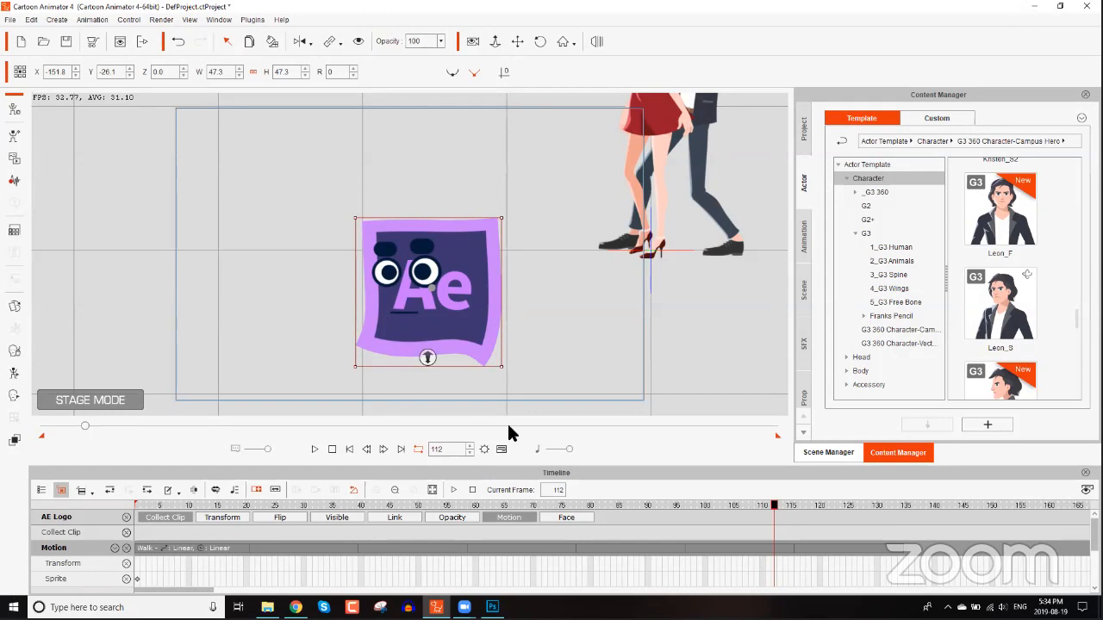
Move the logo character toward the upper left of the stage.
drag(704, 271, 534, 332)
drag(297, 296, 365, 200)
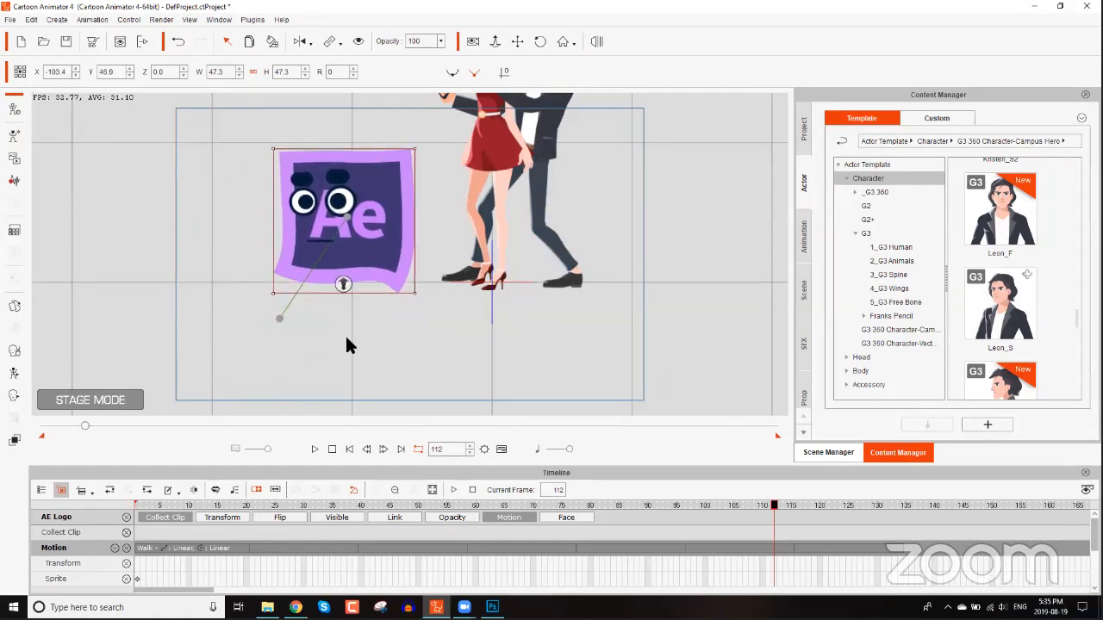
Remove the logo character's object animation and return to frame 1.
right_click(361, 253)
click(420, 340)
click(129, 502)
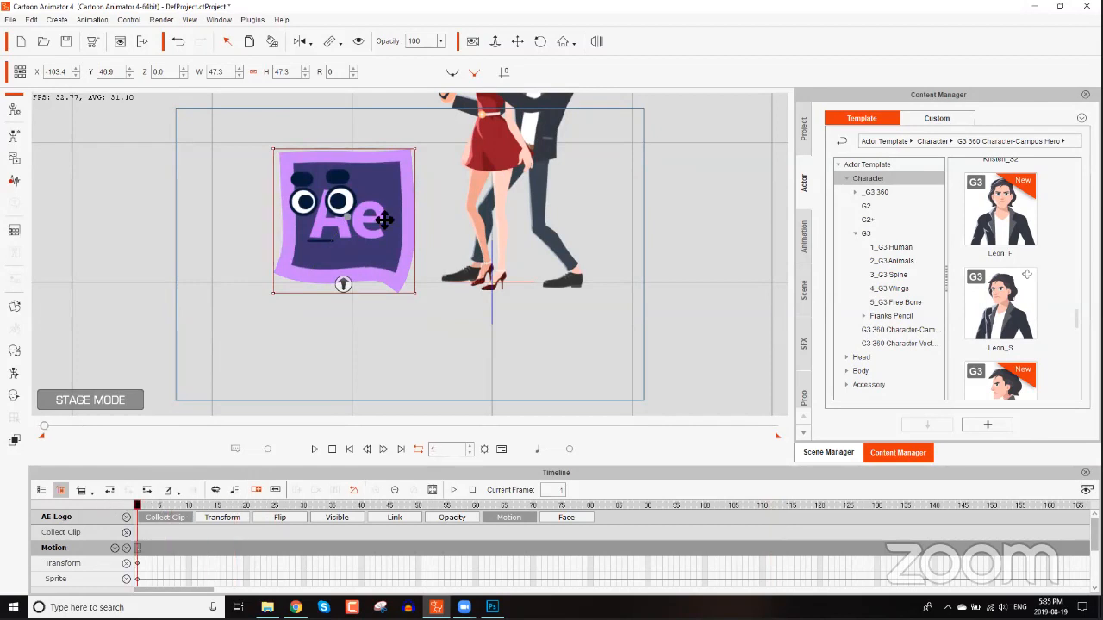
right_click(384, 219)
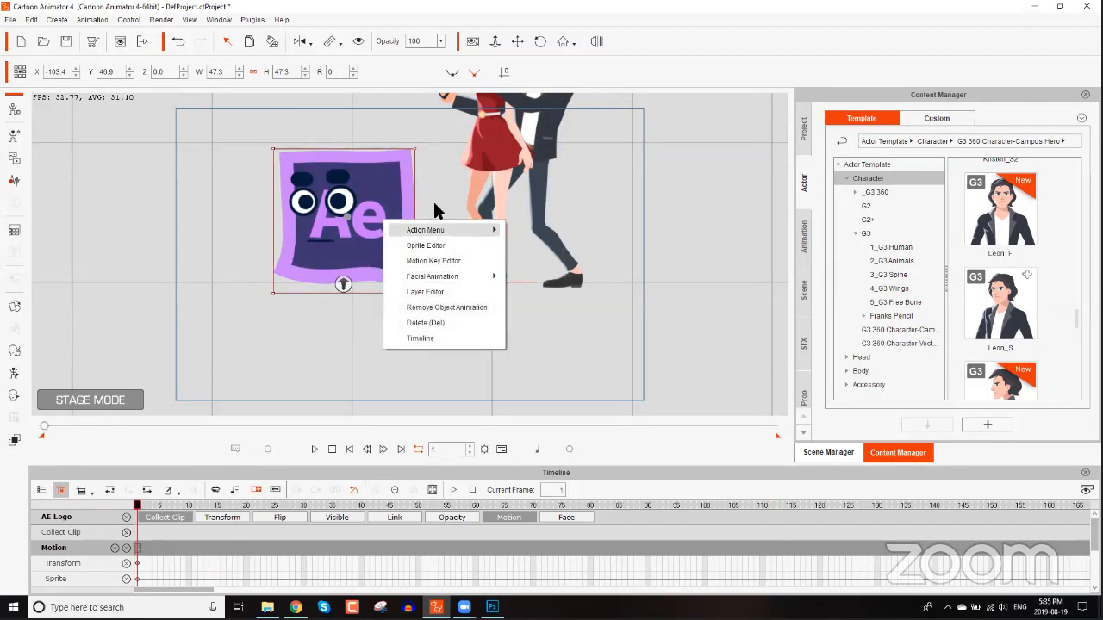
click(434, 201)
click(373, 202)
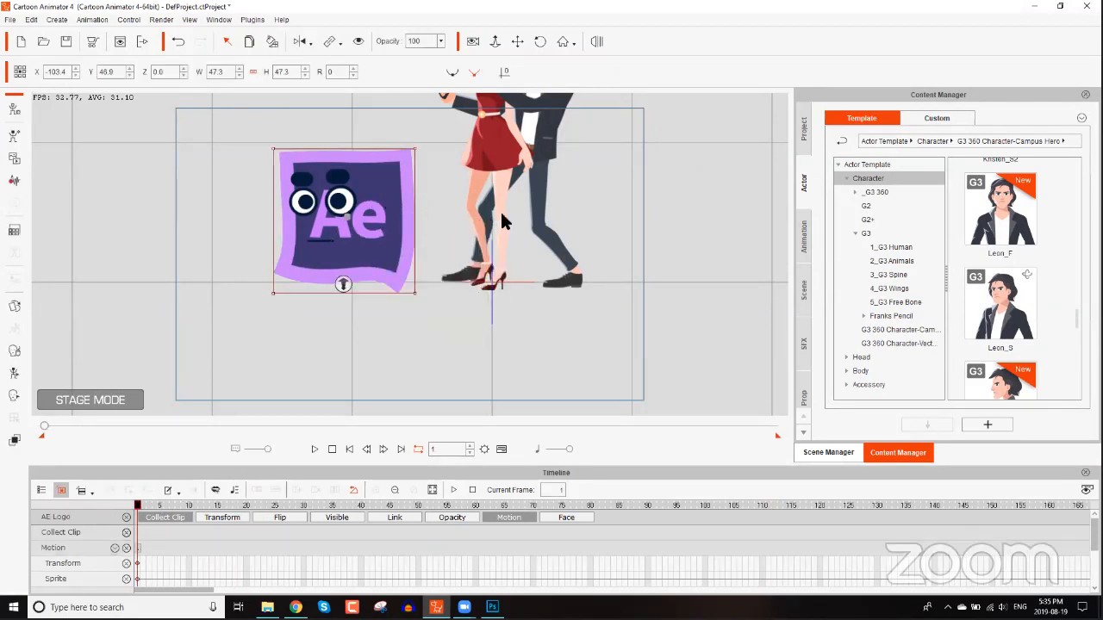
click(332, 449)
drag(648, 201, 457, 303)
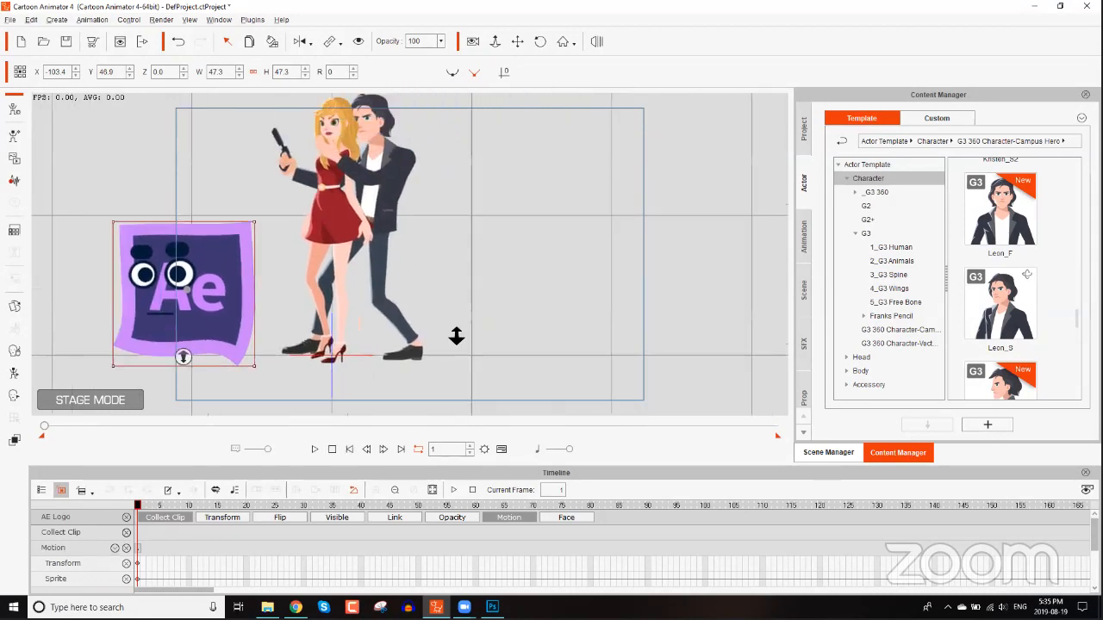
drag(469, 236, 419, 249)
scroll(478, 251, down, 2)
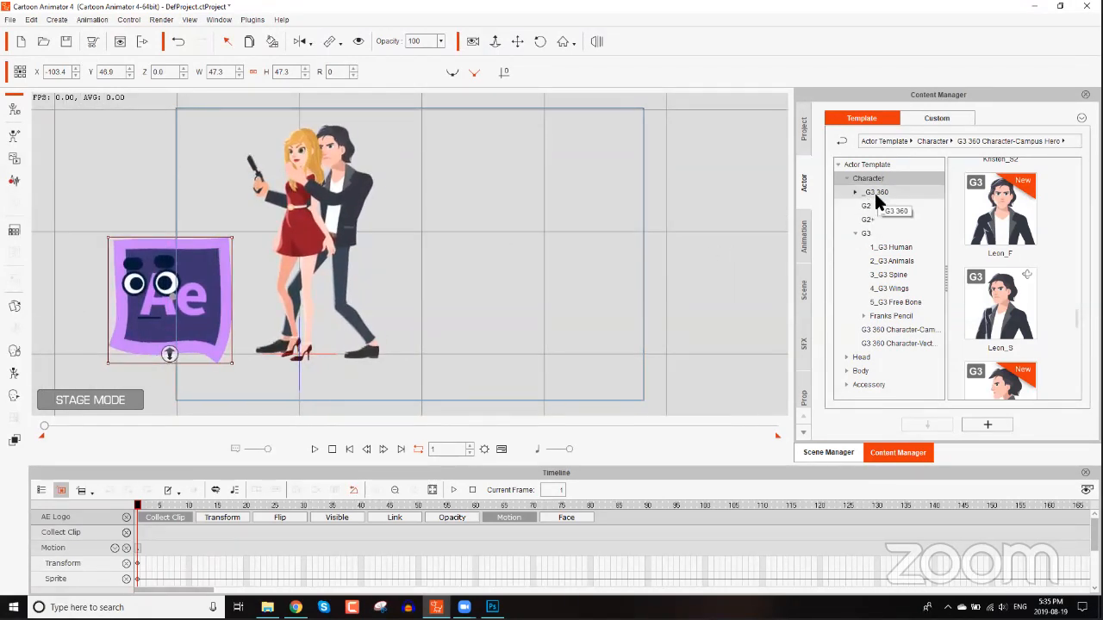
Add the Elastic Folks_Male_01_S character from the G3 > 1_G3 Human actor templates to the stage.
click(876, 192)
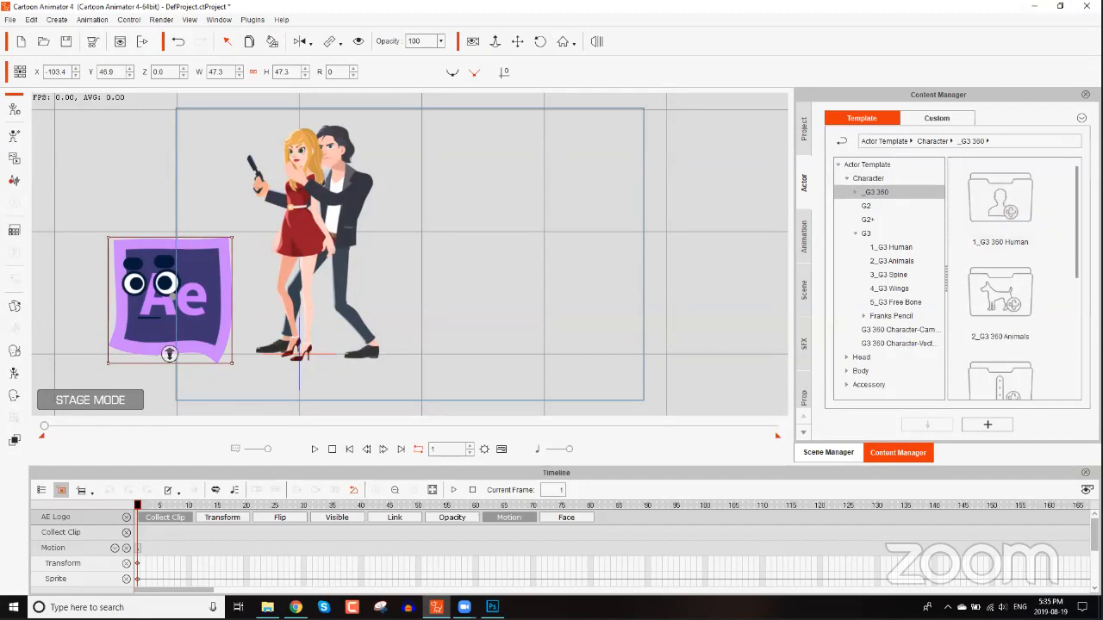
scroll(1077, 293, down, 1)
scroll(1077, 293, down, 2)
click(897, 247)
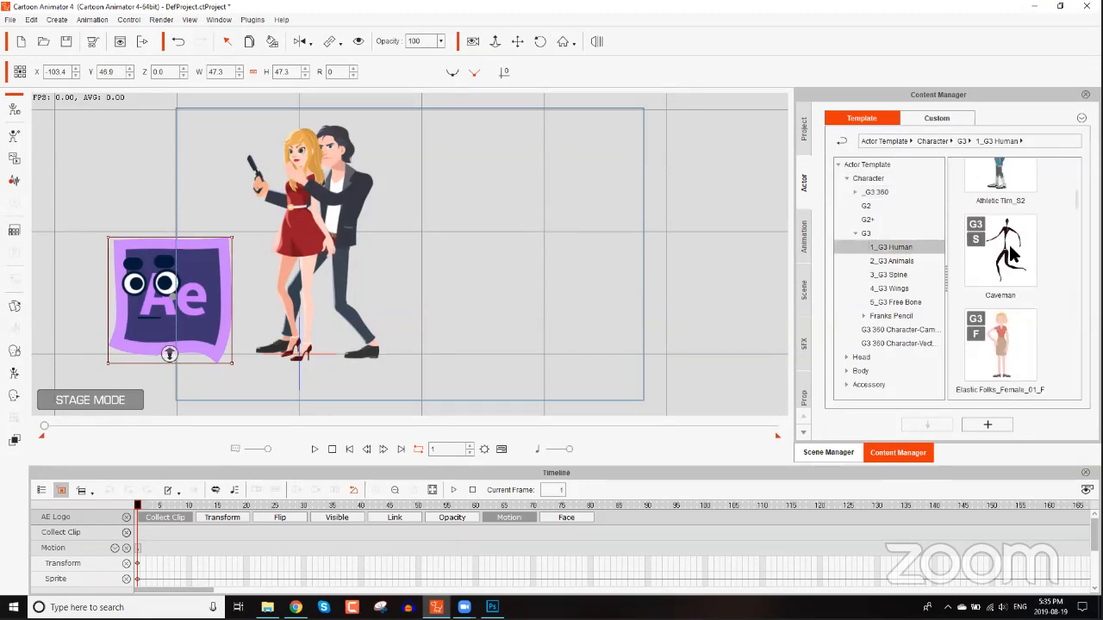
scroll(1077, 224, down, 3)
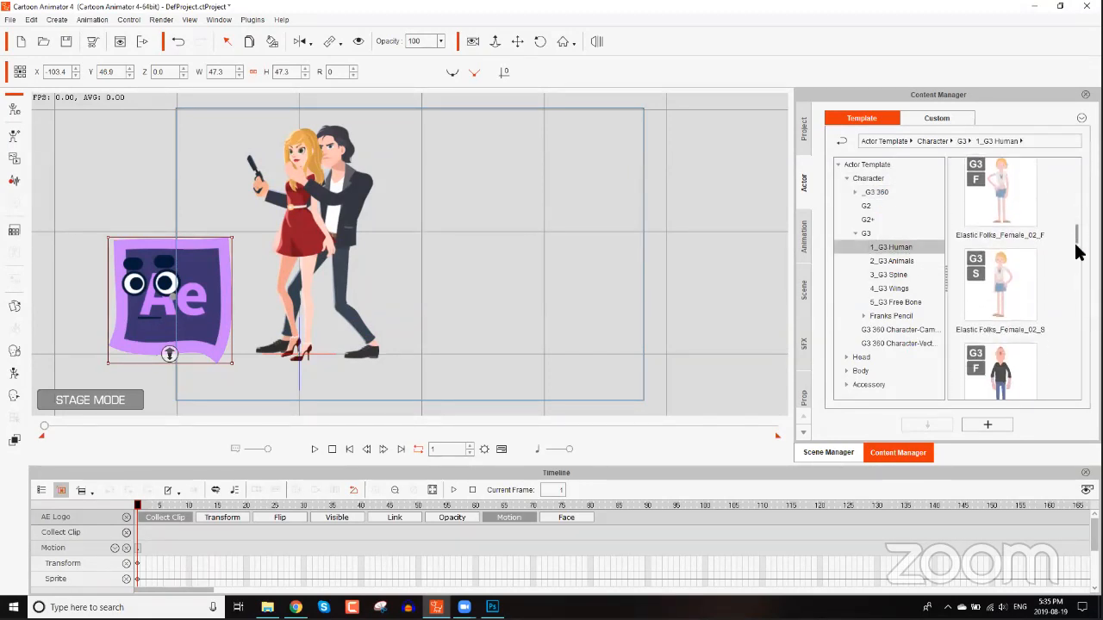
scroll(1078, 271, down, 5)
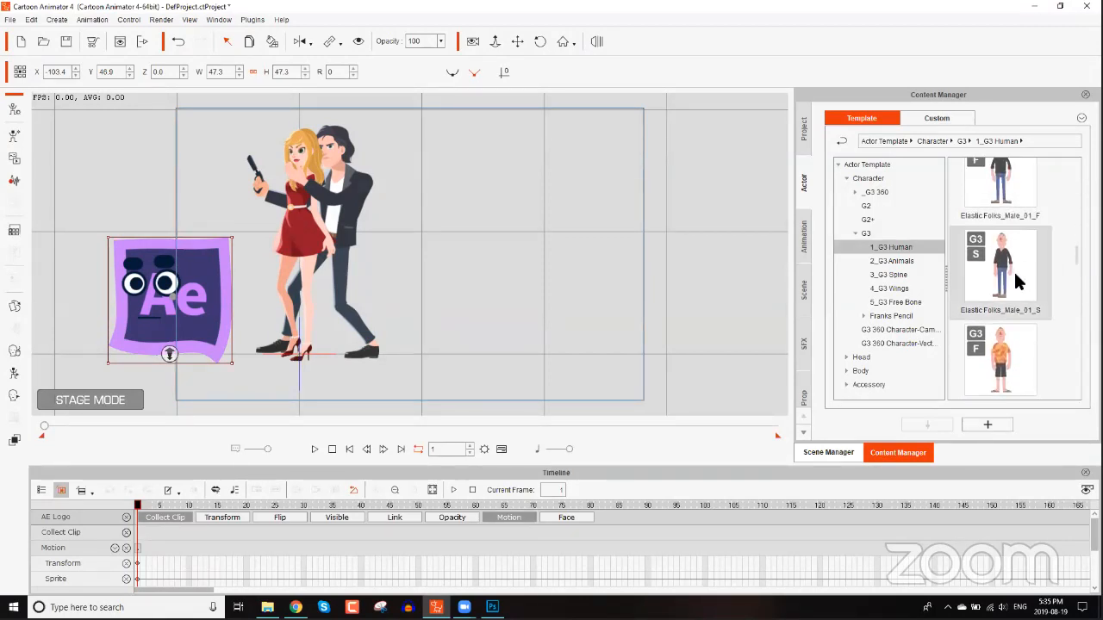
drag(1014, 270, 509, 232)
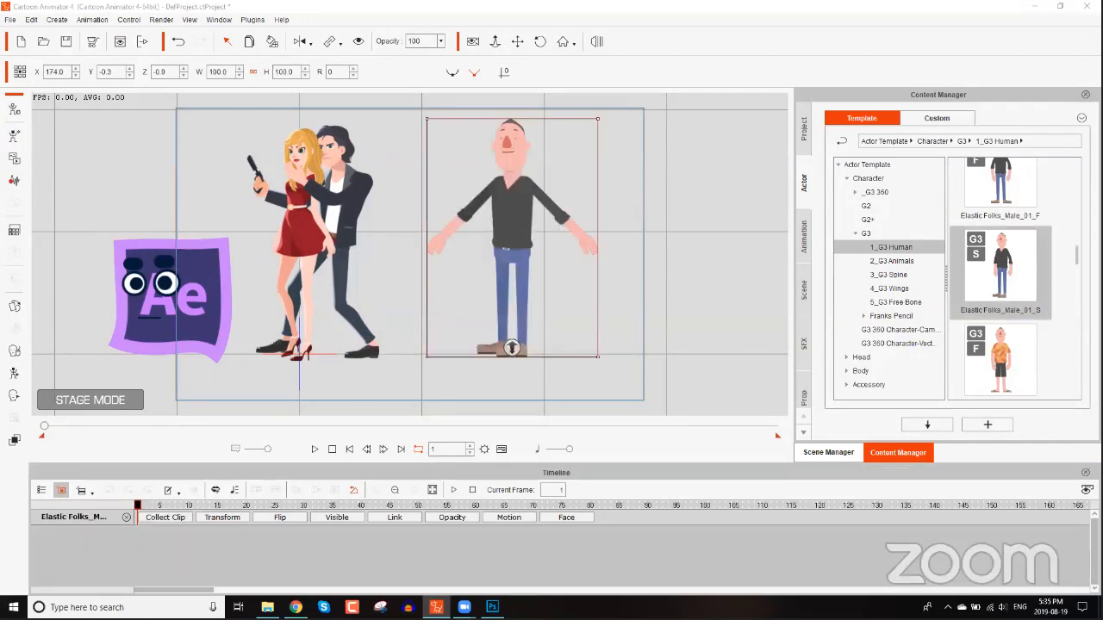
scroll(1015, 278, down, 5)
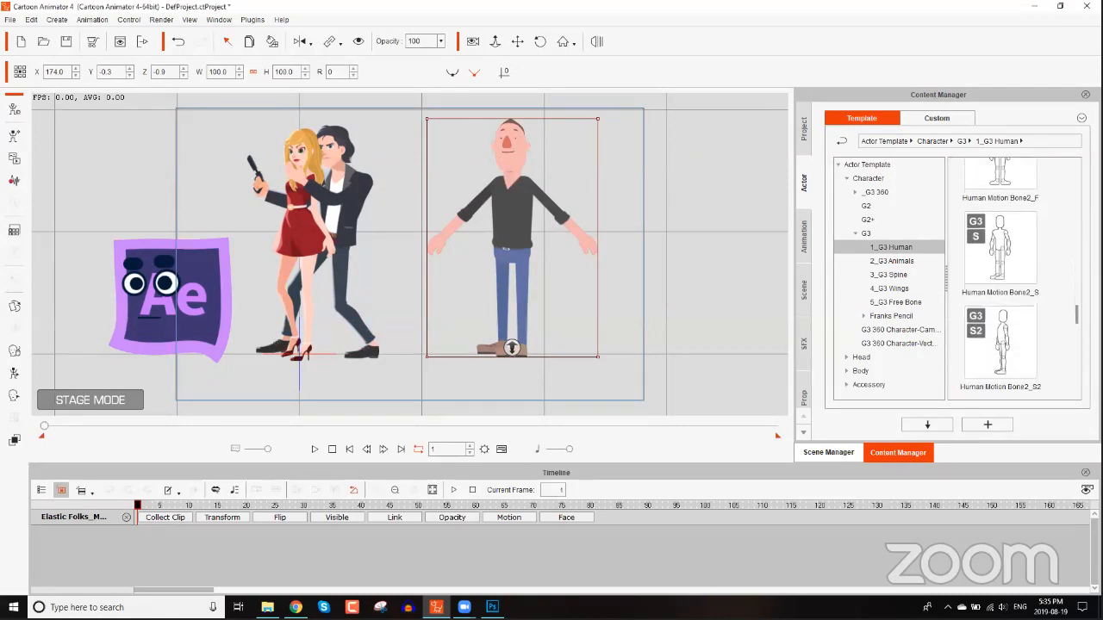
scroll(1068, 326, up, 5)
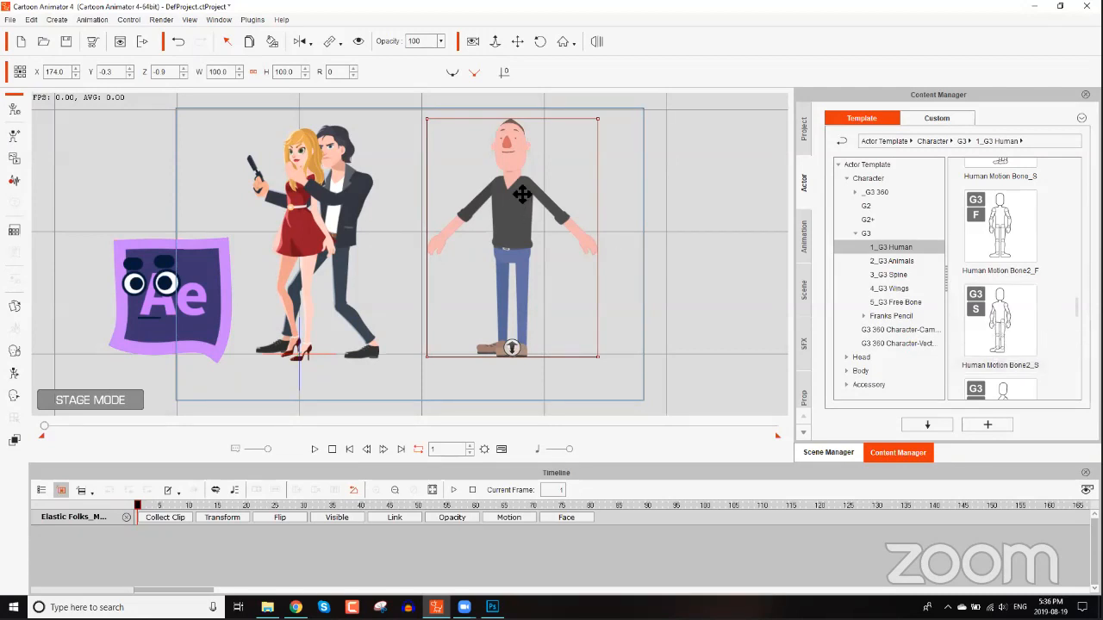
drag(448, 199, 366, 219)
scroll(399, 219, down, 1)
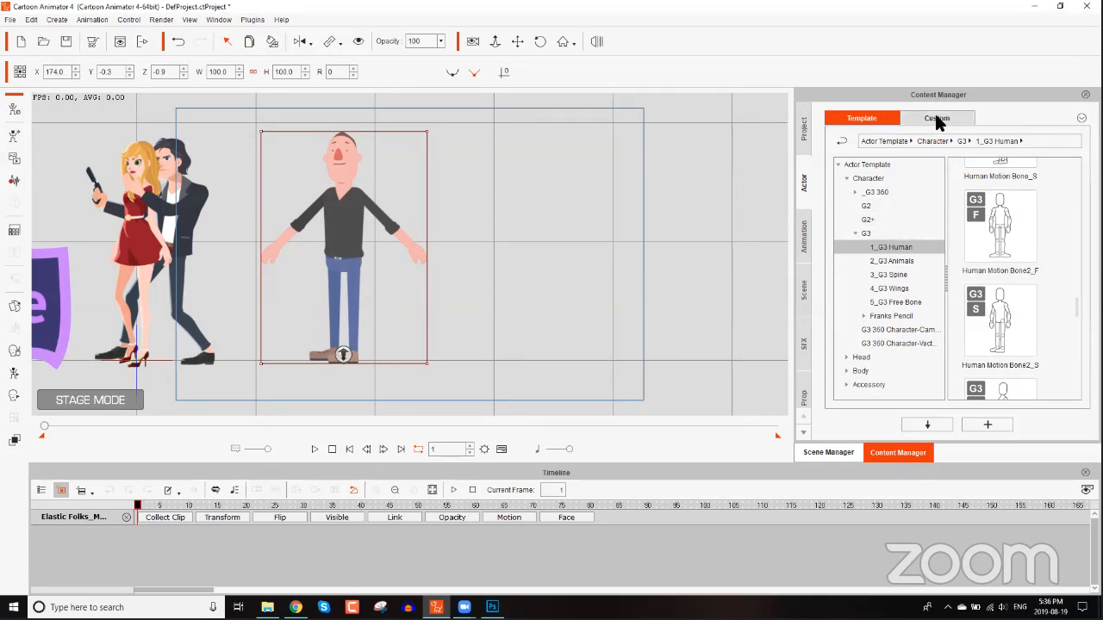
Switch to File Explorer and drag the Spy Guy character from Characters > Spy > CA4 character file G3 360 Degree onto the stage.
key(alt+Tab)
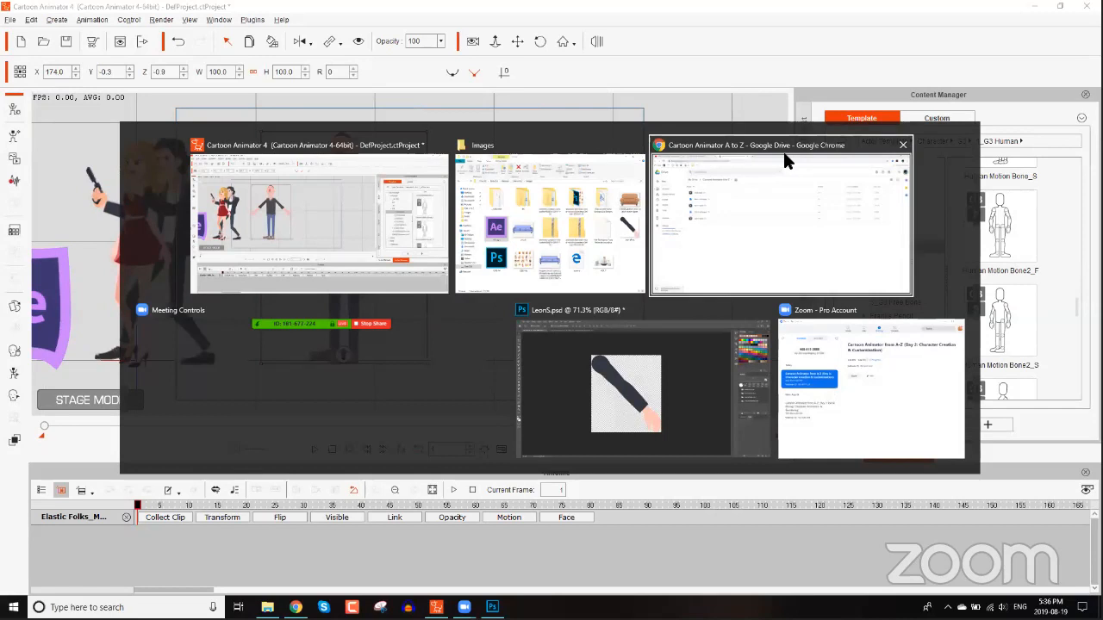
click(677, 154)
key(alt+Tab)
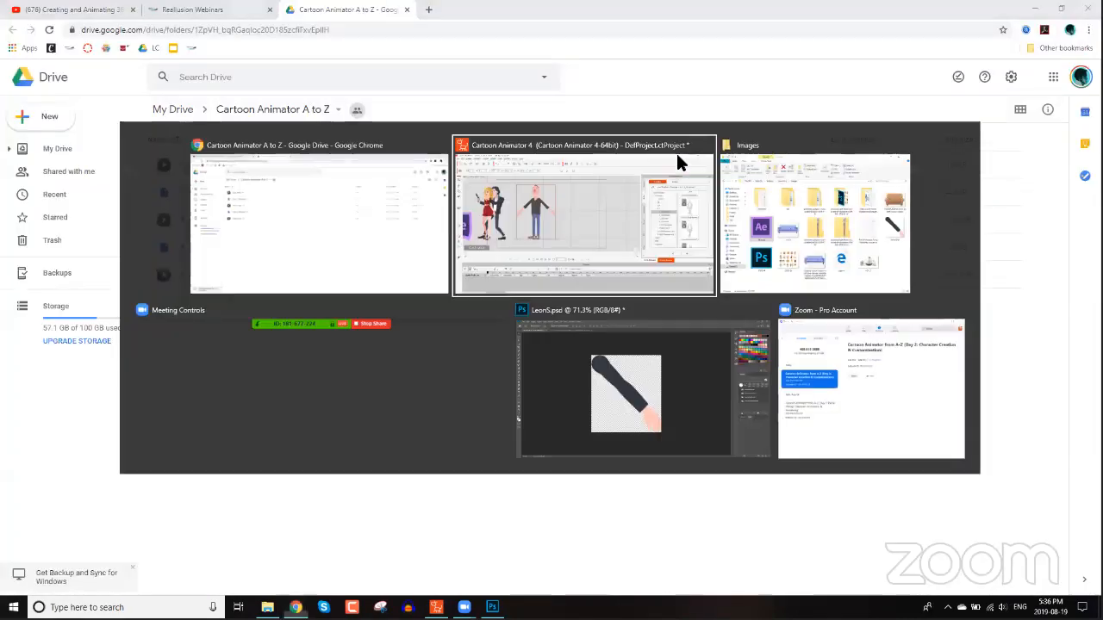
key(alt+shift+Tab)
key(alt+Tab)
key(alt+Tab)
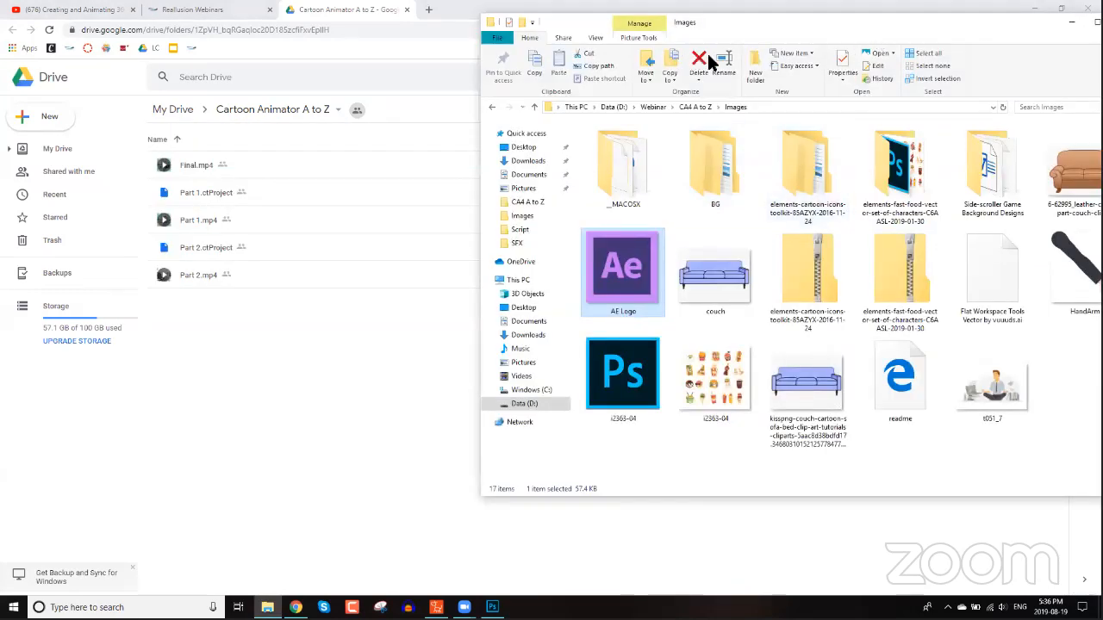
drag(697, 22, 466, 30)
click(464, 116)
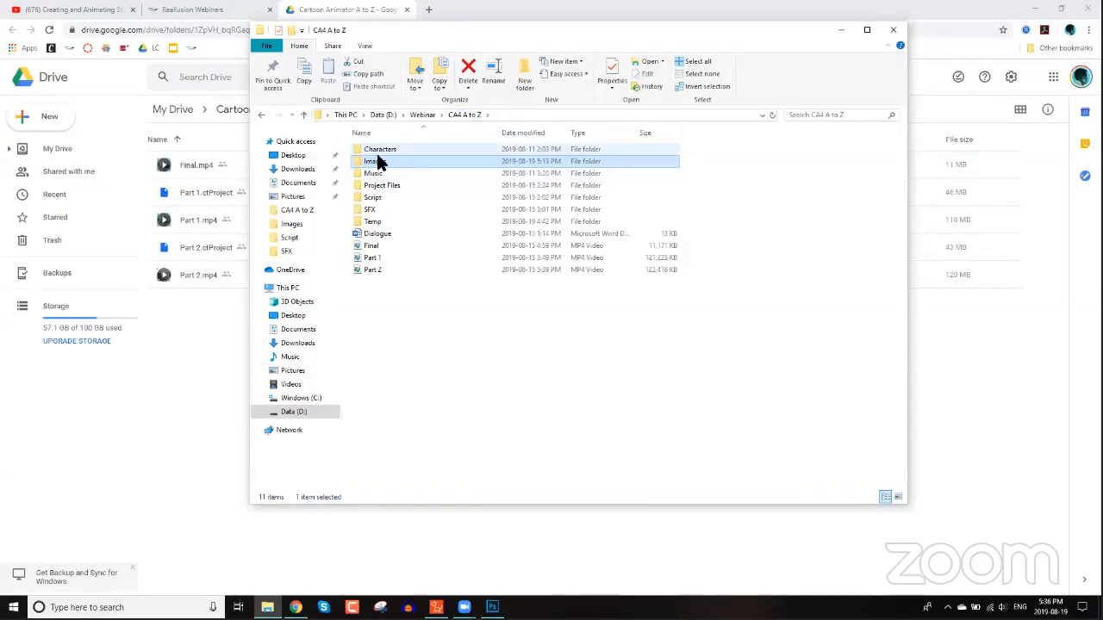
double_click(383, 150)
double_click(379, 151)
click(397, 185)
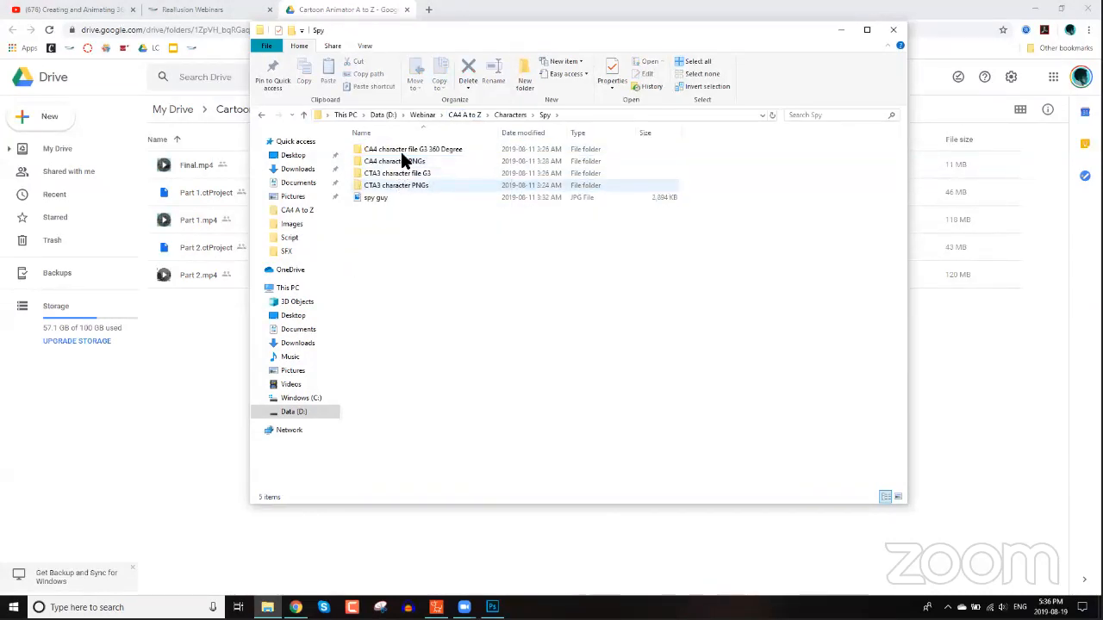
click(406, 155)
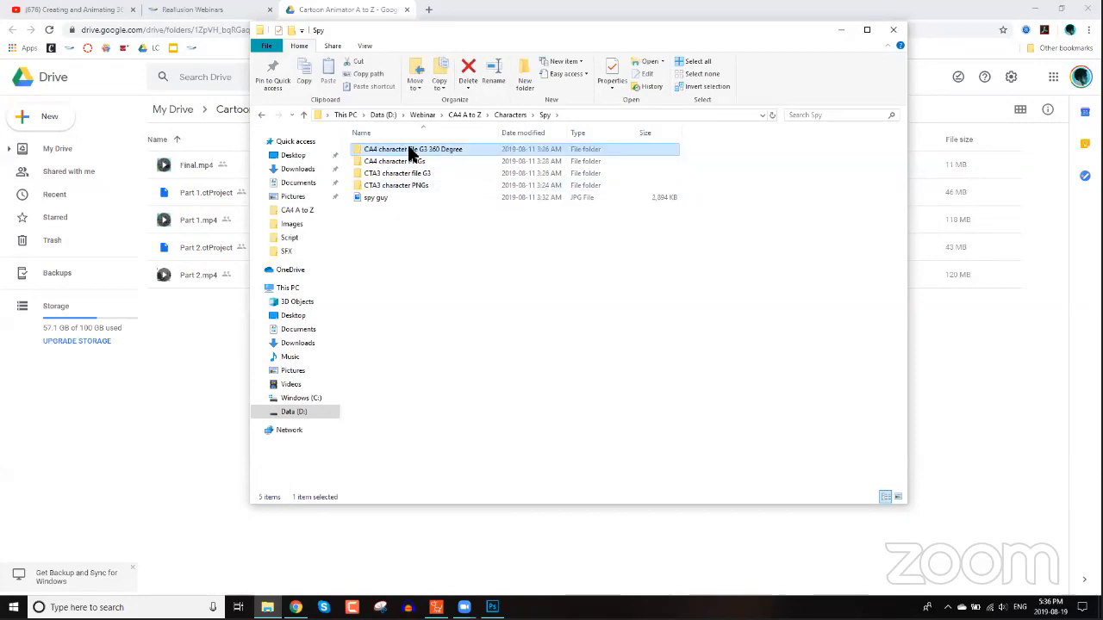
double_click(409, 156)
drag(512, 32, 570, 34)
drag(457, 152, 512, 254)
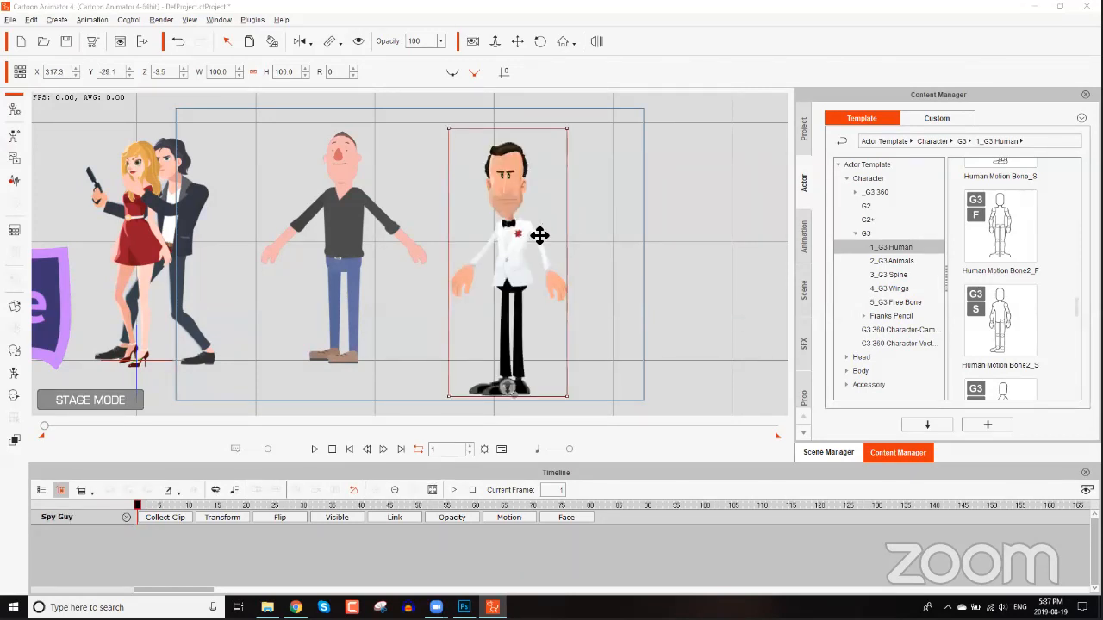
Move the Spy Guy character slightly up and left, to about X 290, Y -6.
drag(521, 253, 503, 227)
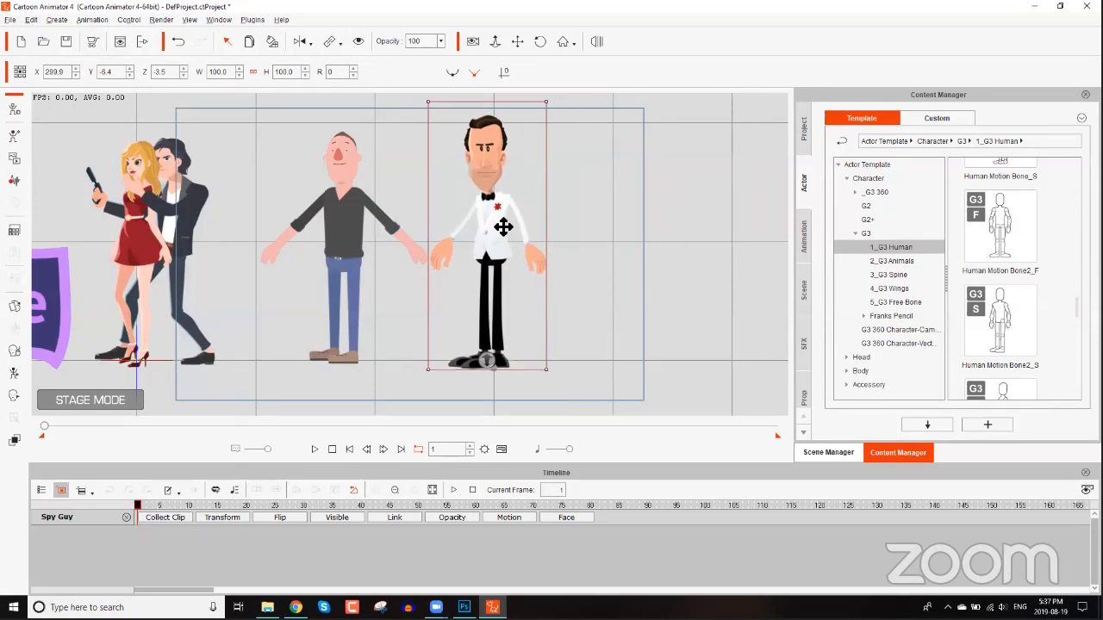
drag(408, 230, 463, 235)
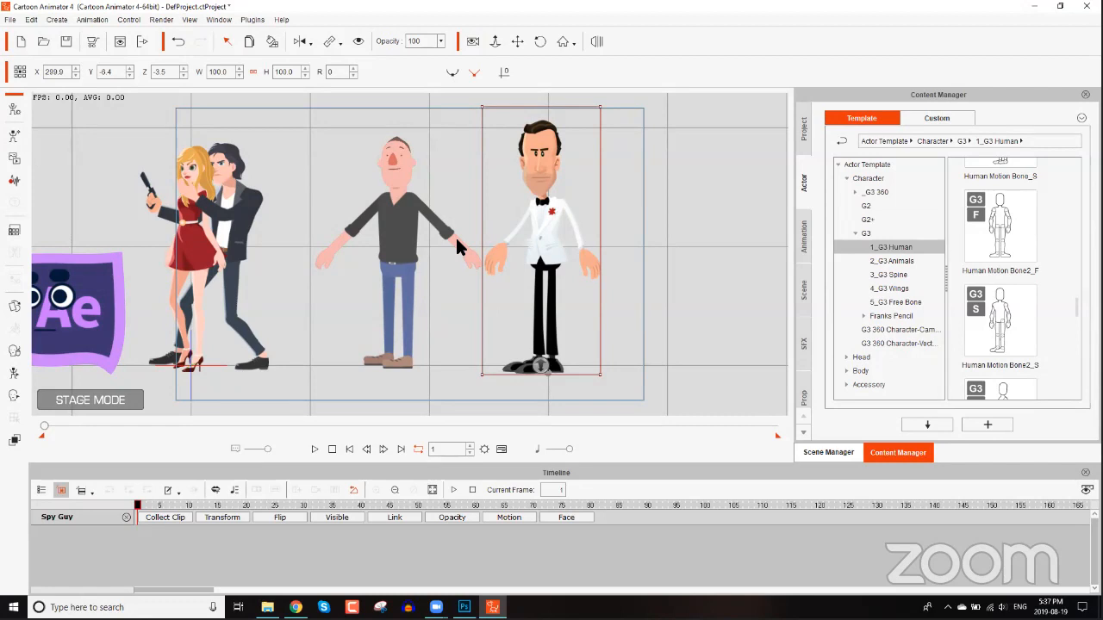
Open the Elastic Folks character in Composer mode and launch it to the external PSD editor with head and body in one file.
click(401, 215)
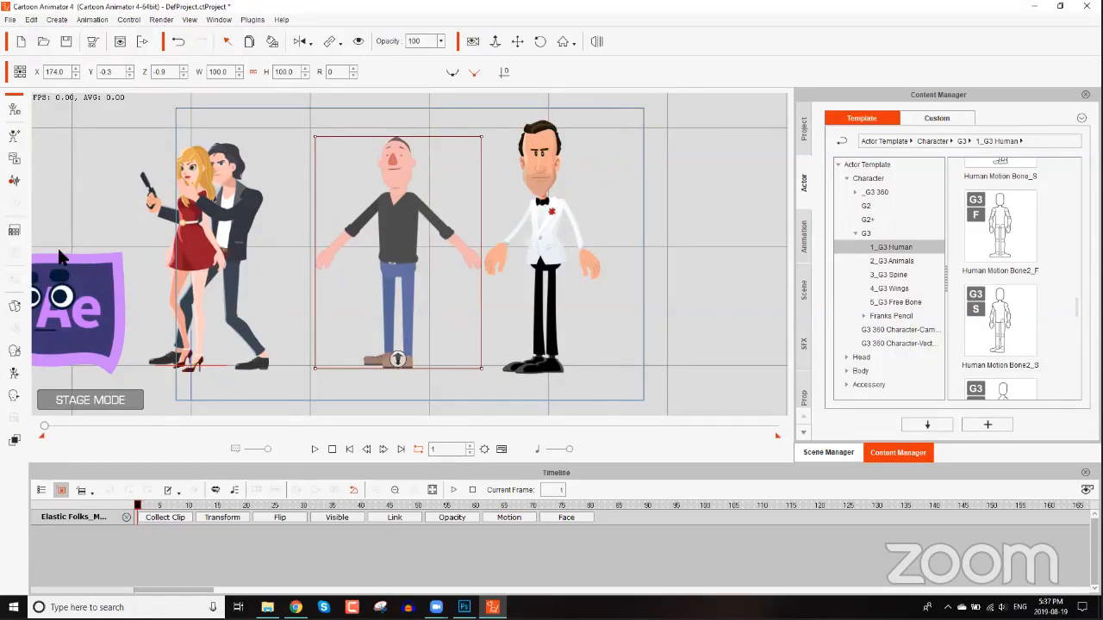
click(13, 110)
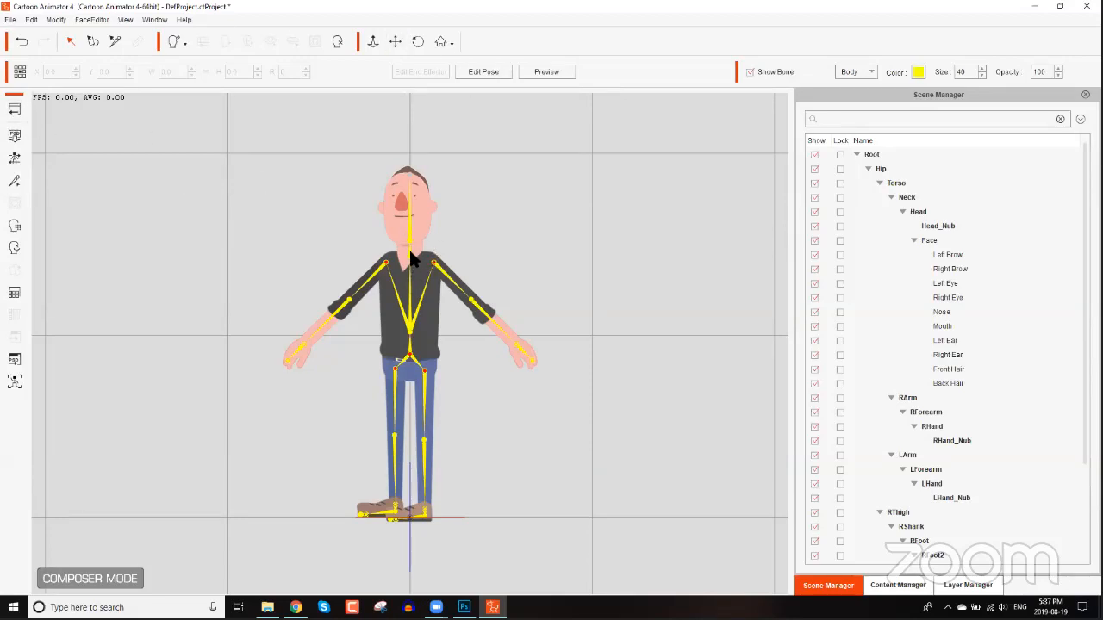
click(424, 295)
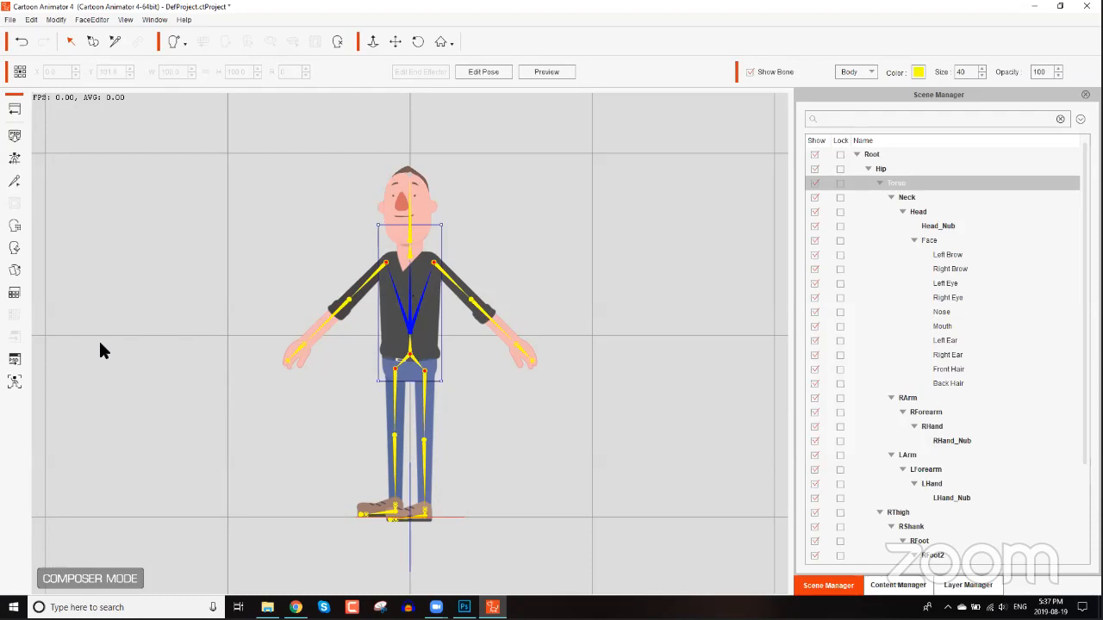
click(13, 361)
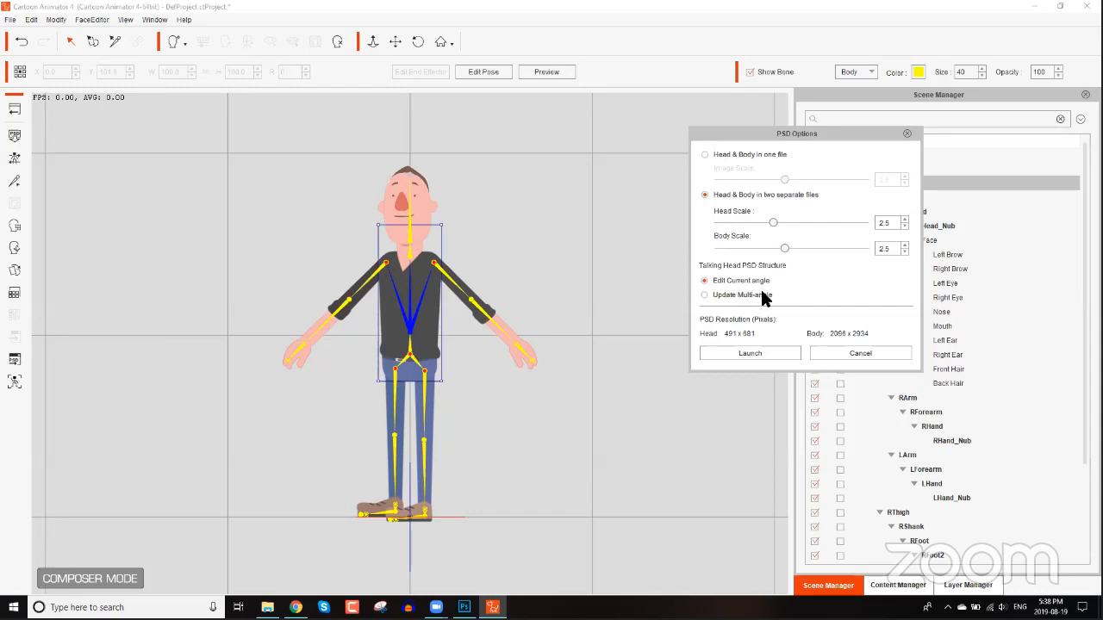
click(745, 158)
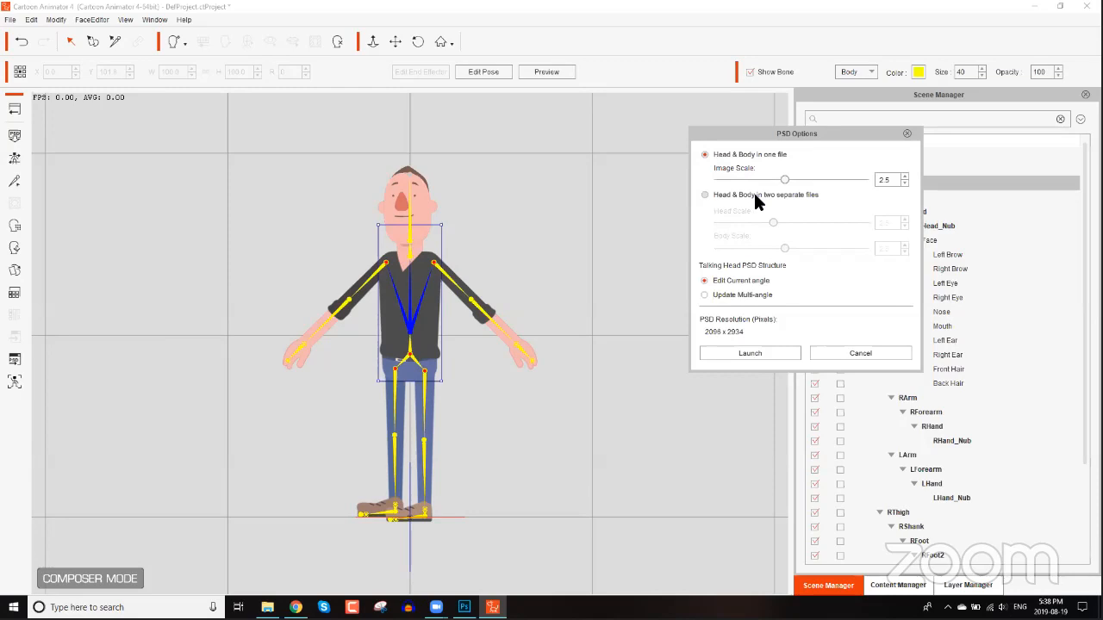
click(767, 352)
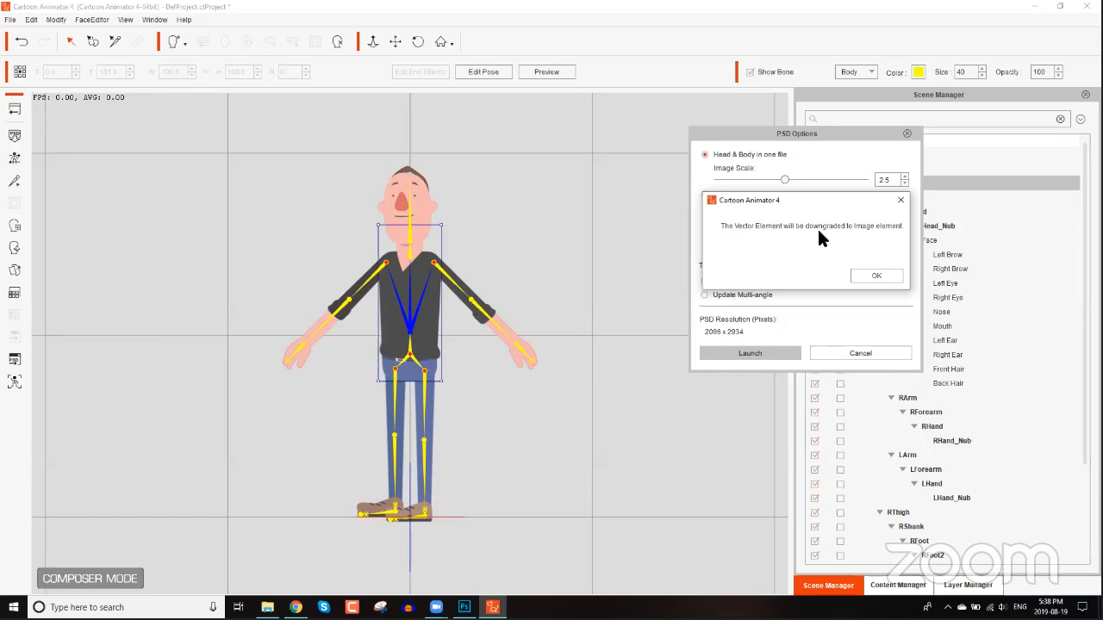
click(873, 274)
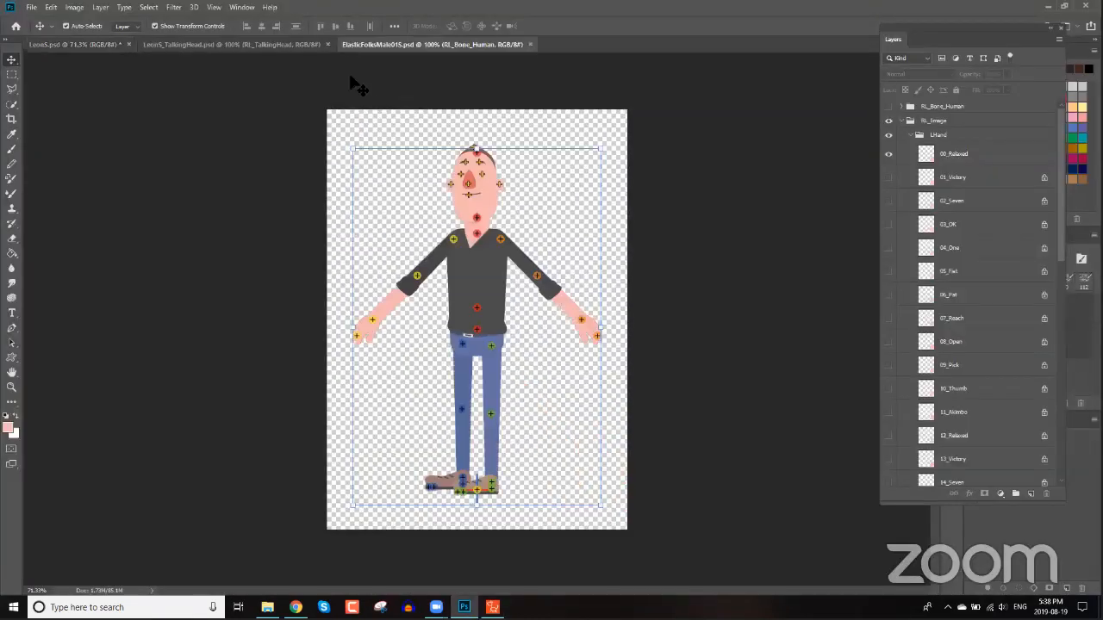
Close the LeonS.psd document in Photoshop without saving changes.
click(330, 45)
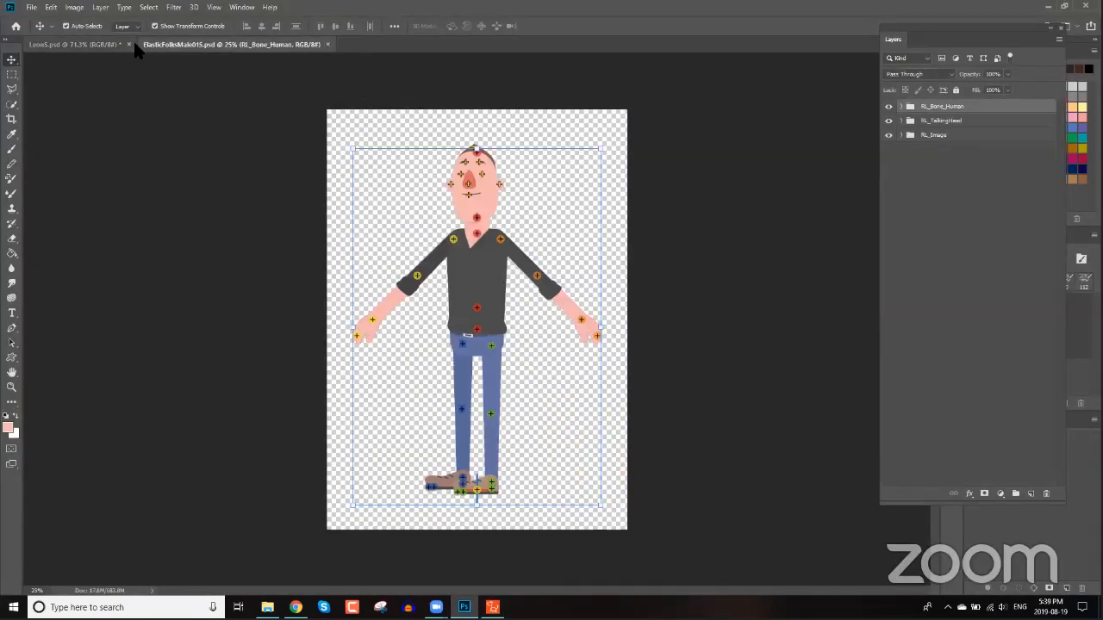
click(128, 46)
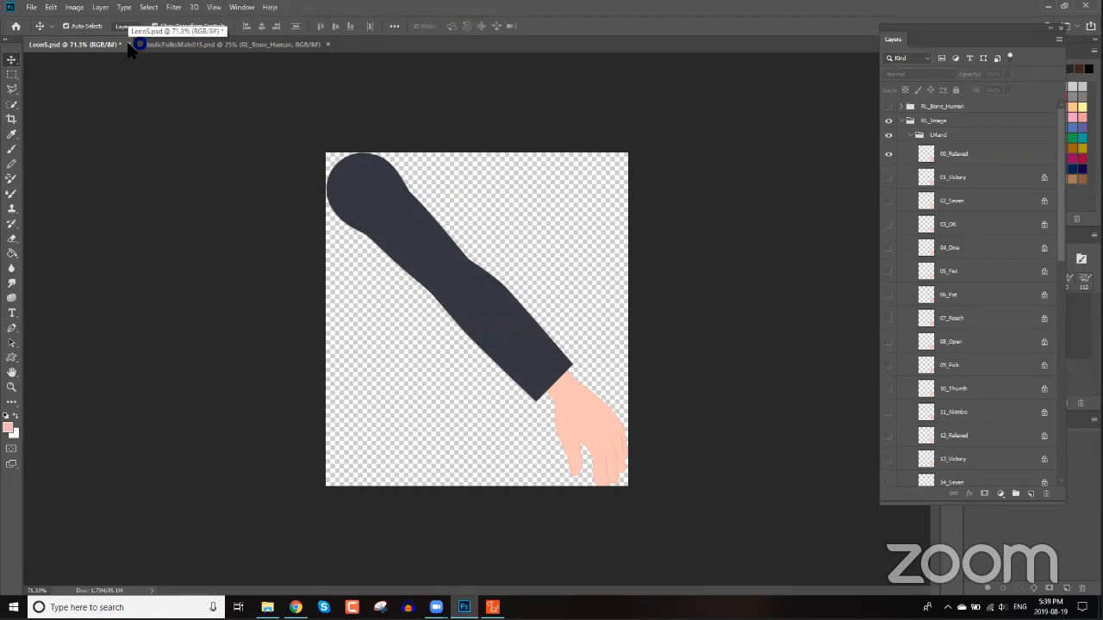
click(217, 45)
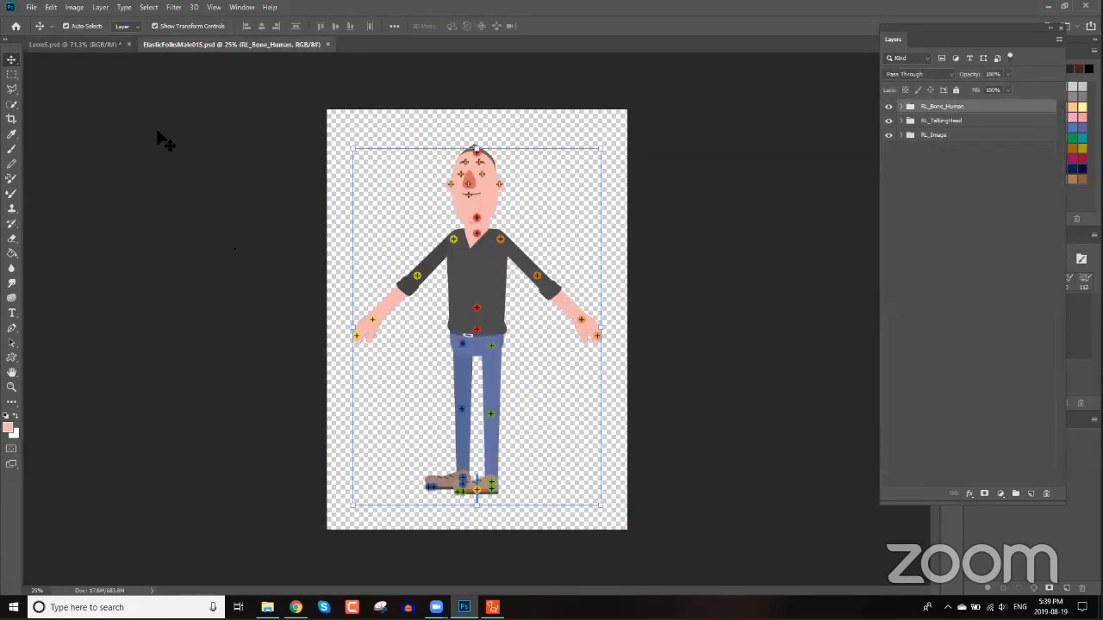
click(129, 43)
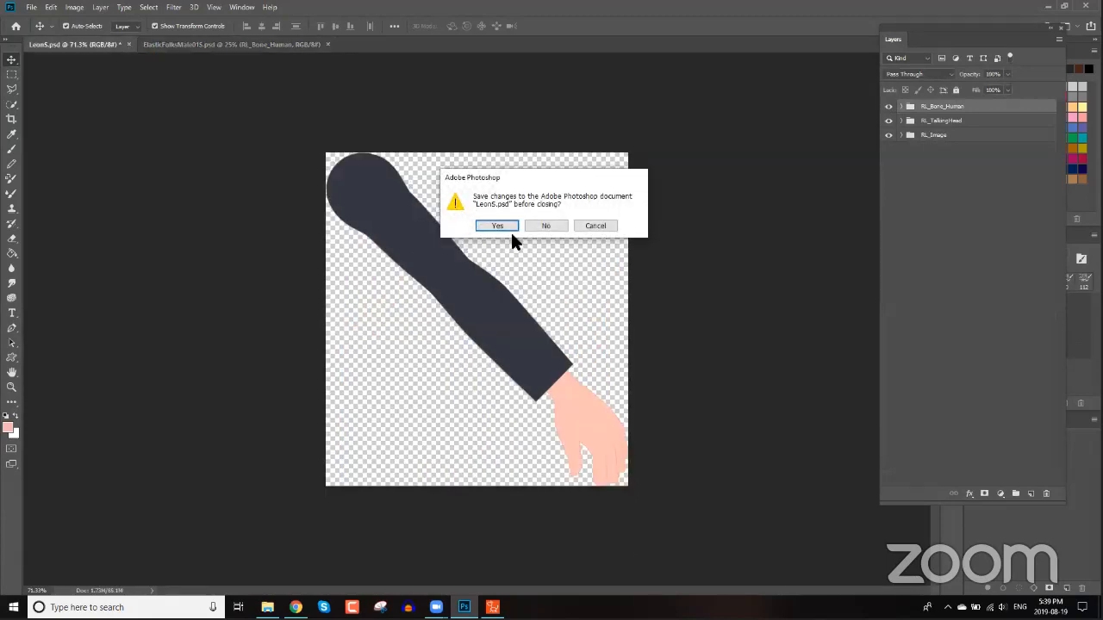
click(538, 225)
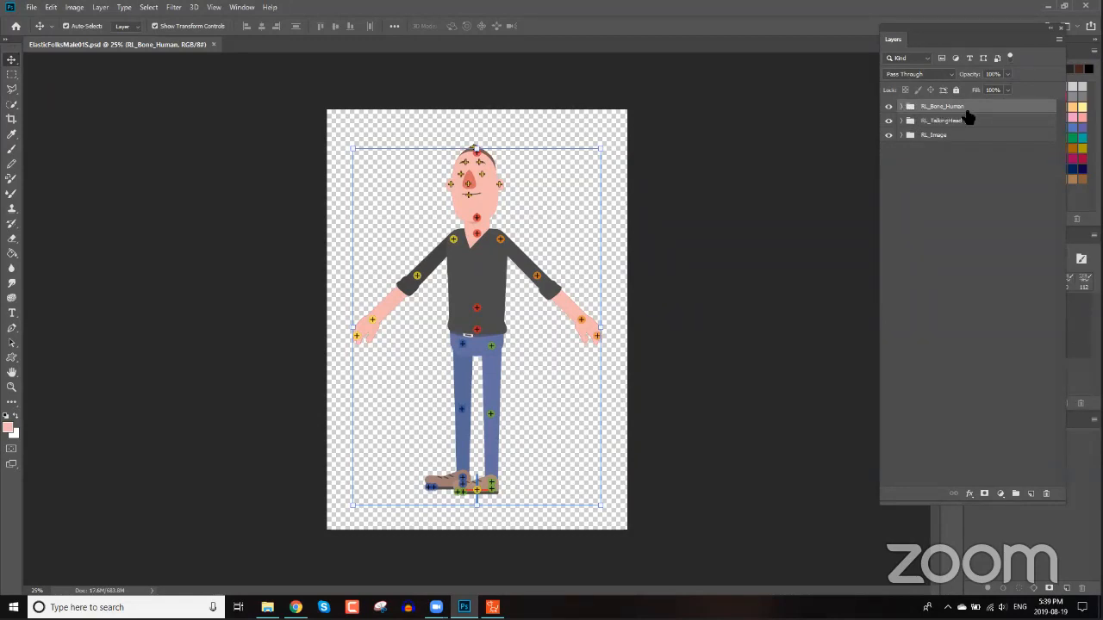
Hide the RL_Bone_Human layer group.
click(889, 107)
click(889, 107)
click(890, 107)
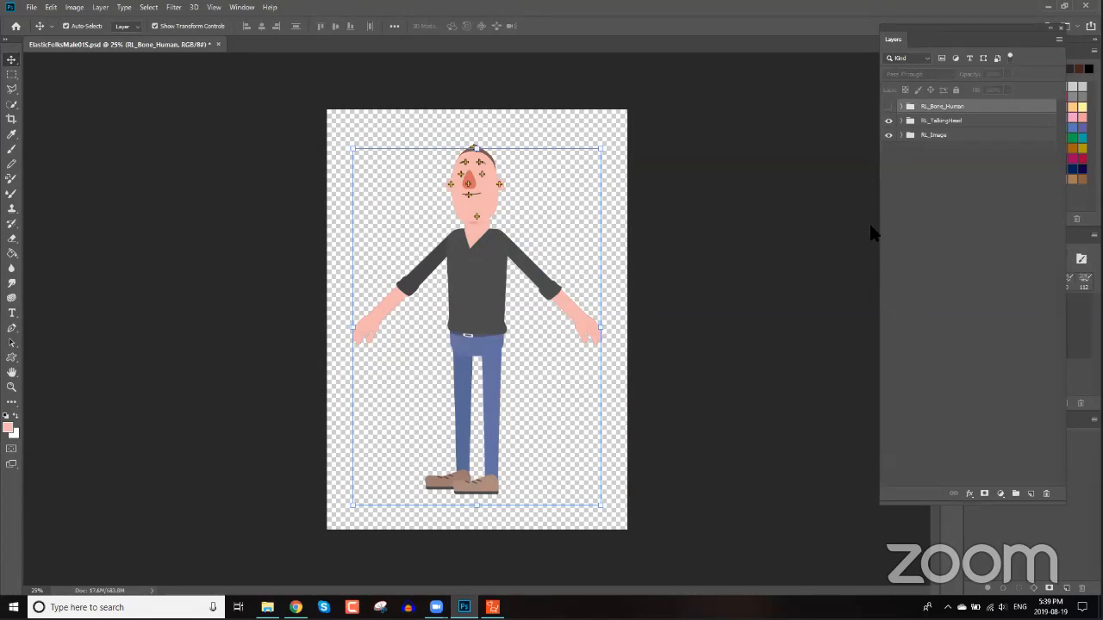
Expand the RL_TalkingHead group and select the LeftEye layer on the character's face.
click(959, 122)
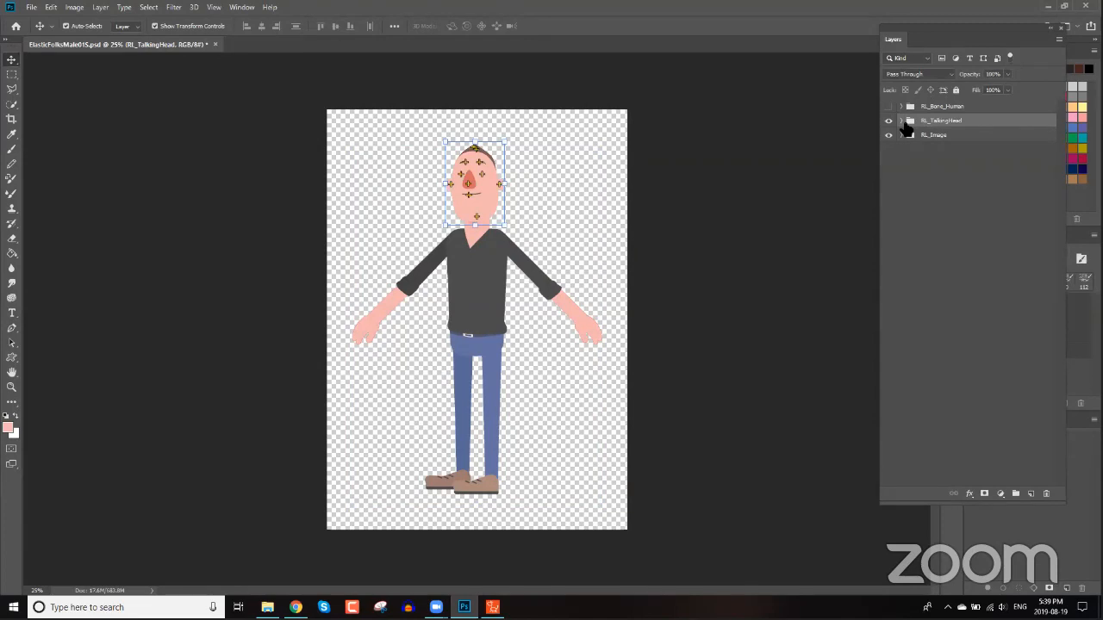
click(902, 122)
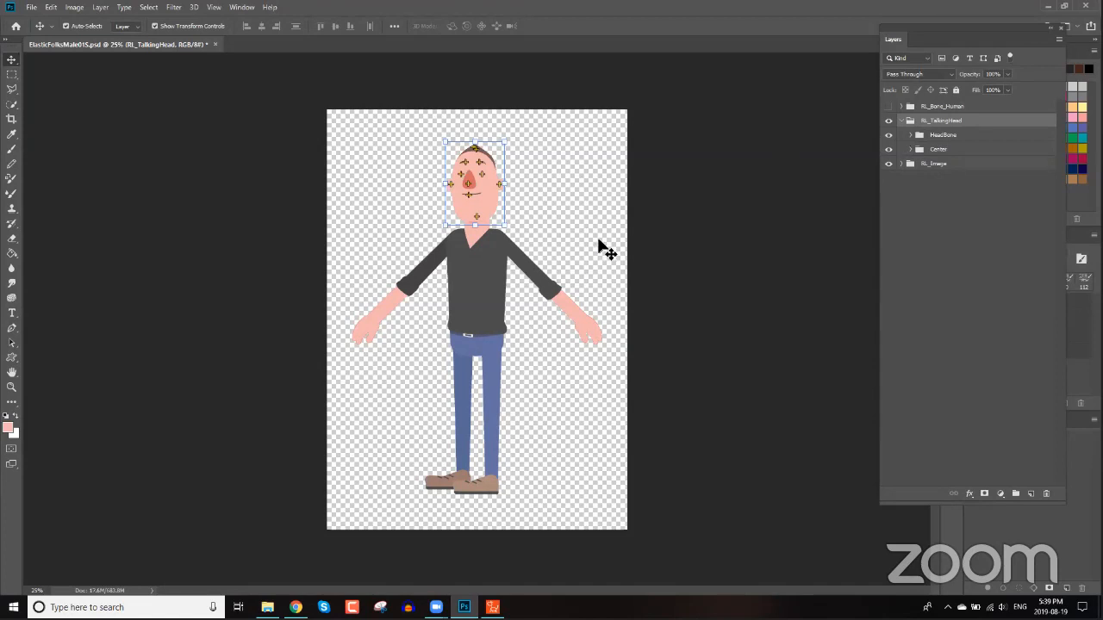
scroll(604, 229, up, 2)
scroll(604, 229, up, 5)
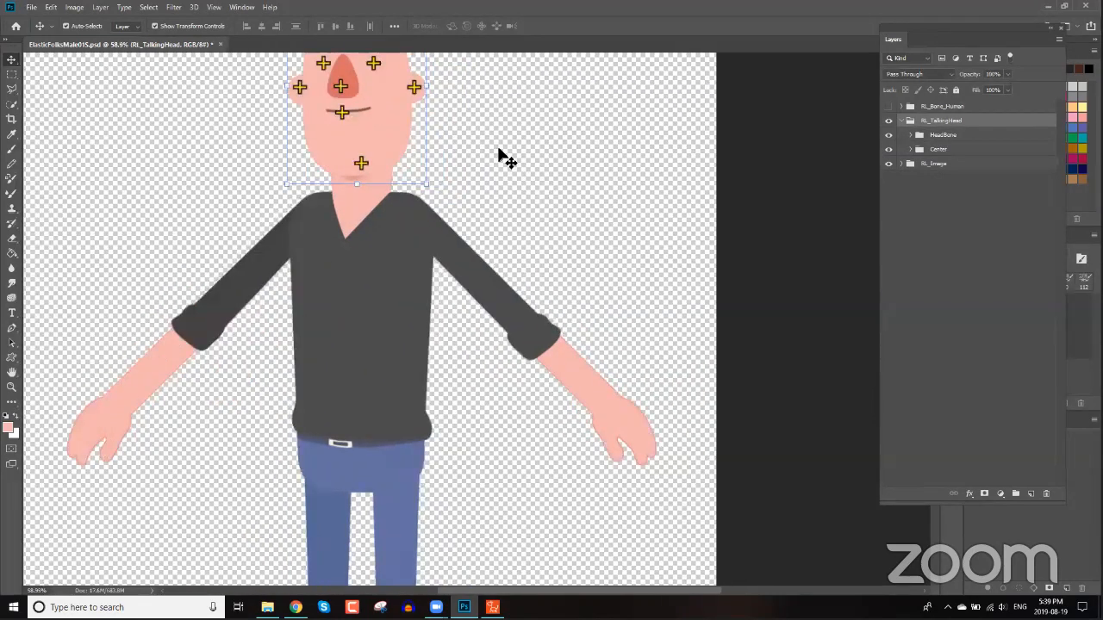
drag(499, 149, 619, 345)
scroll(611, 293, up, 3)
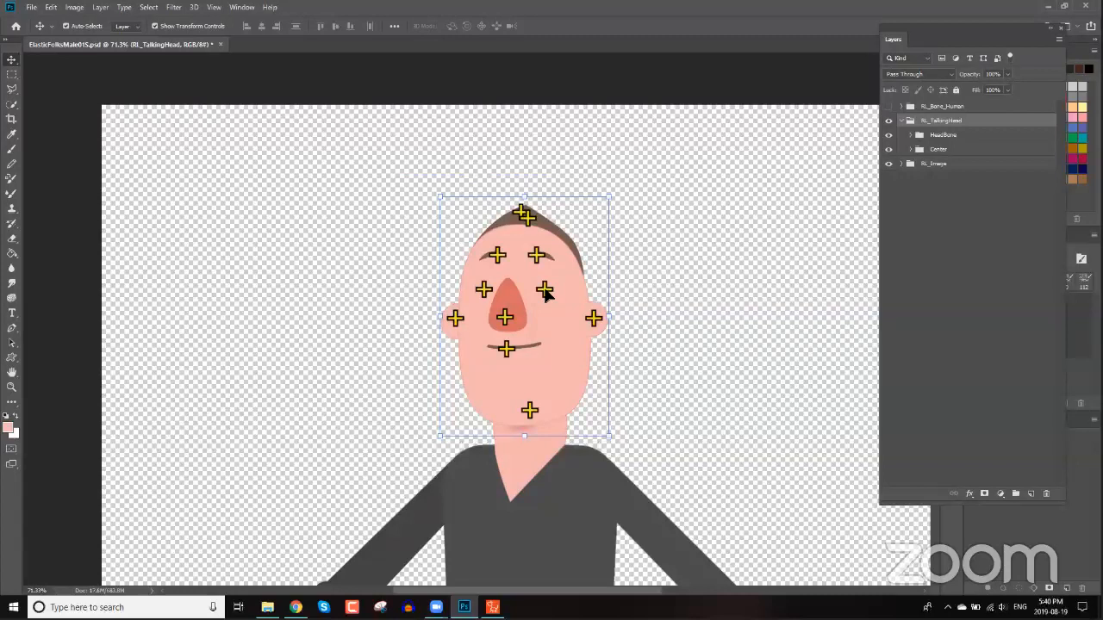
click(545, 293)
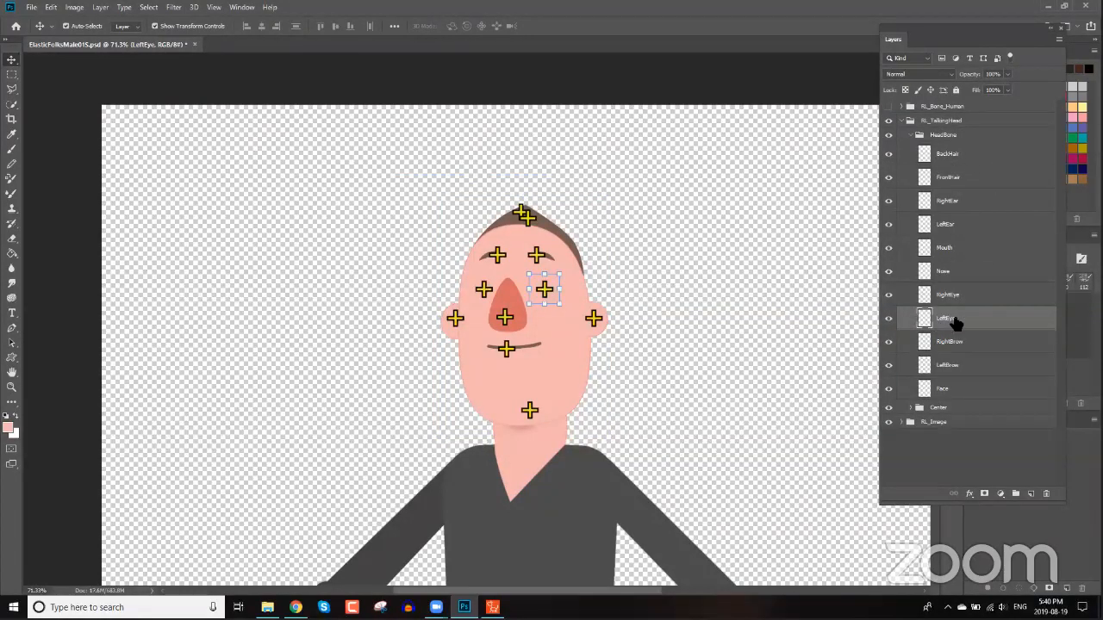
Toggle the LeftEye layer's visibility off and back on, and collapse the HeadBone group.
click(890, 319)
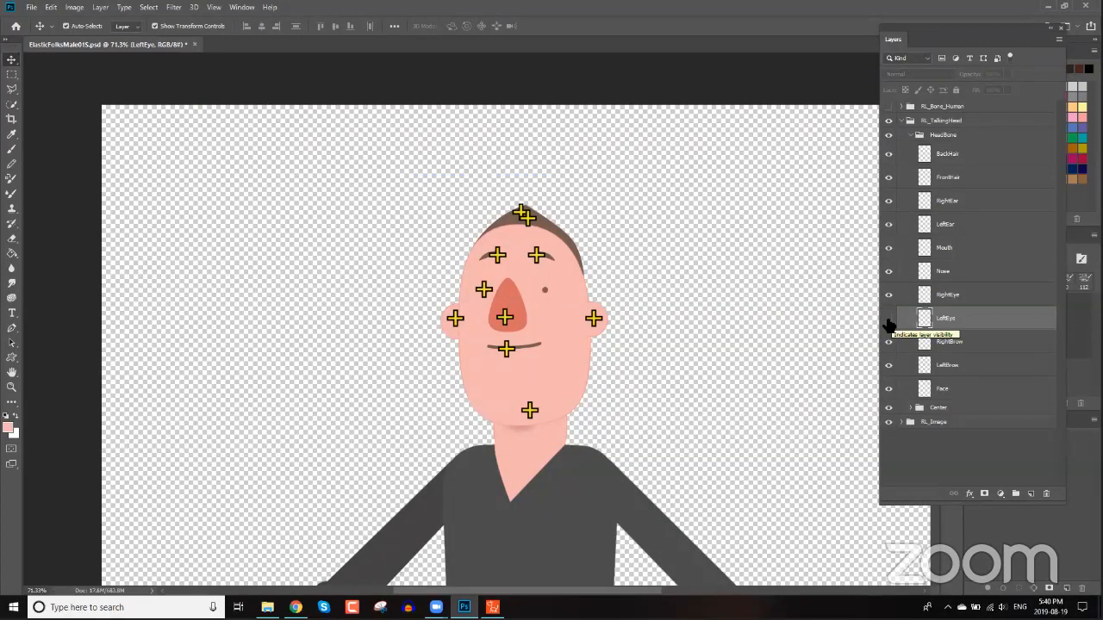
click(890, 321)
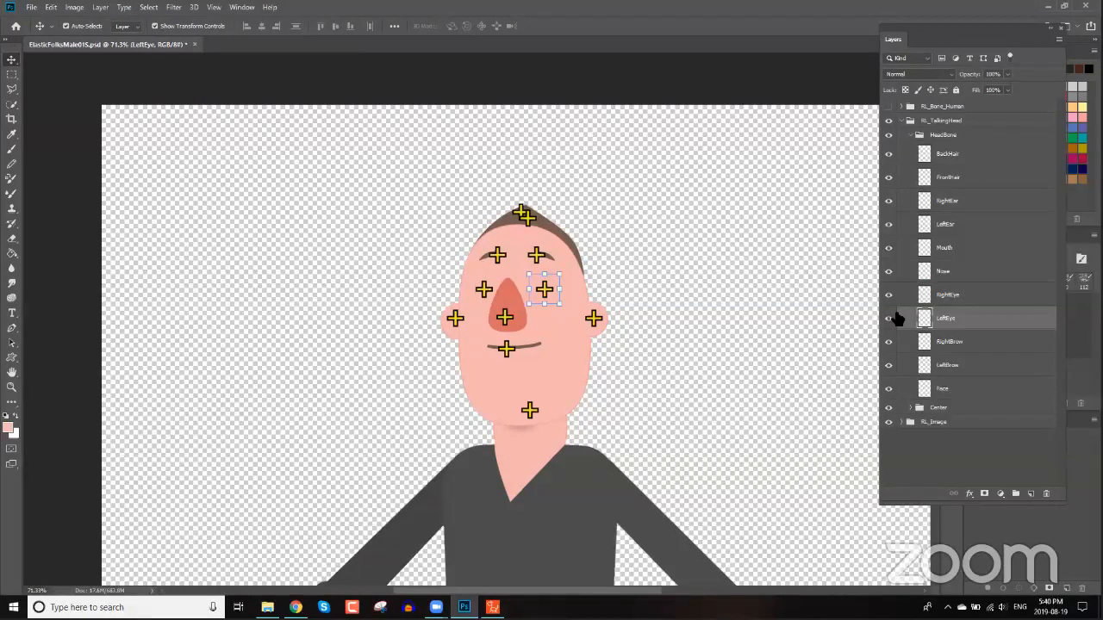
click(910, 136)
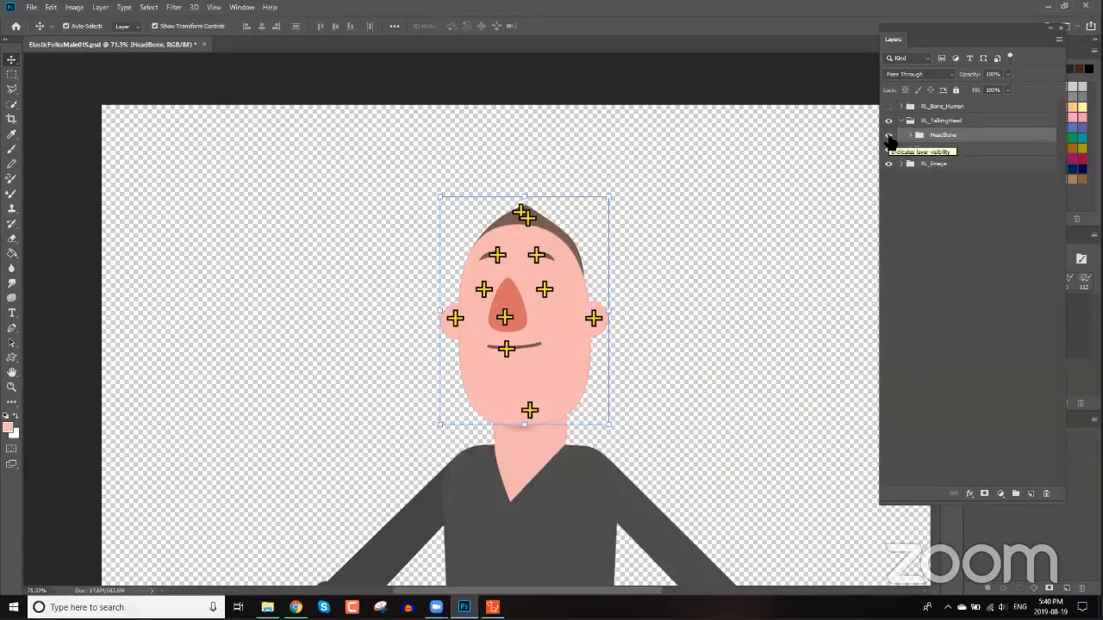
click(890, 137)
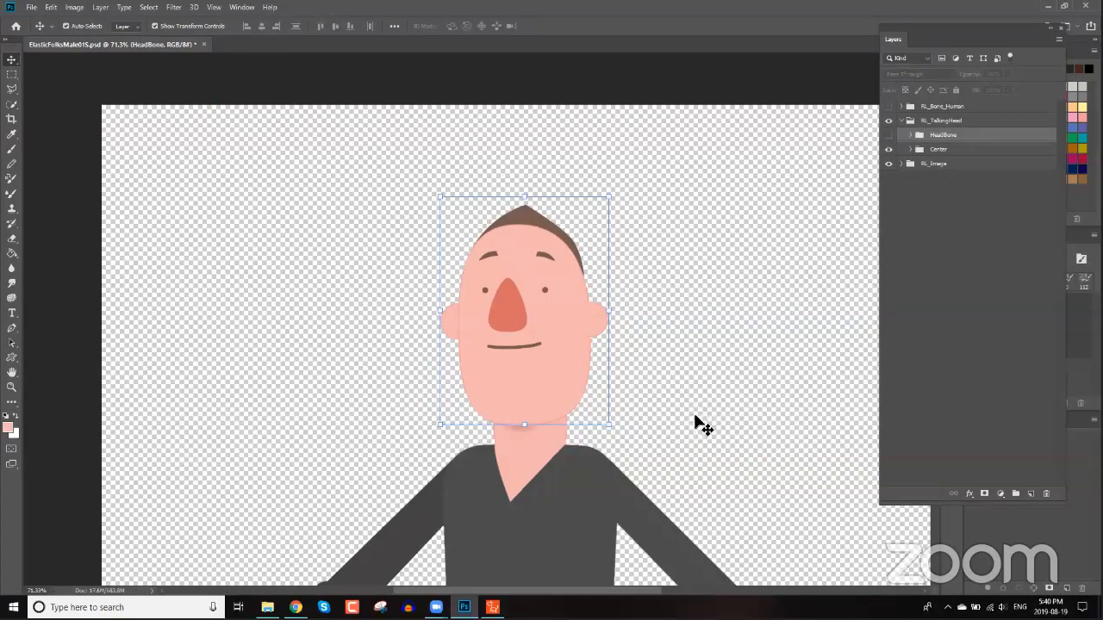
Select the img_group_Hip layer inside the Hip group and copy its layer name.
drag(682, 460, 645, 216)
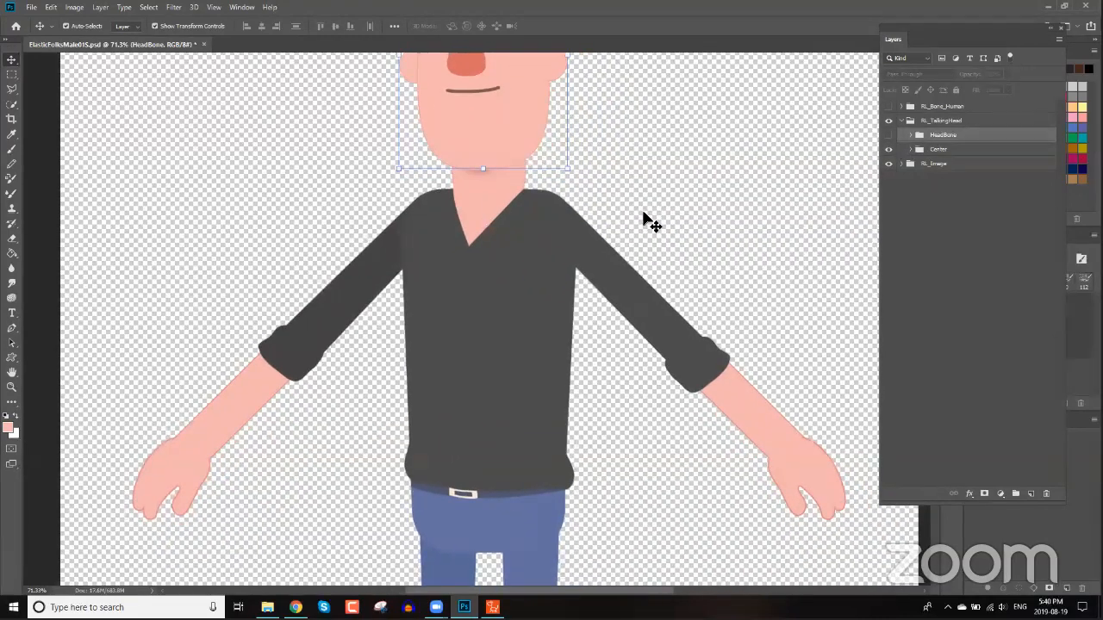
scroll(645, 215, down, 2)
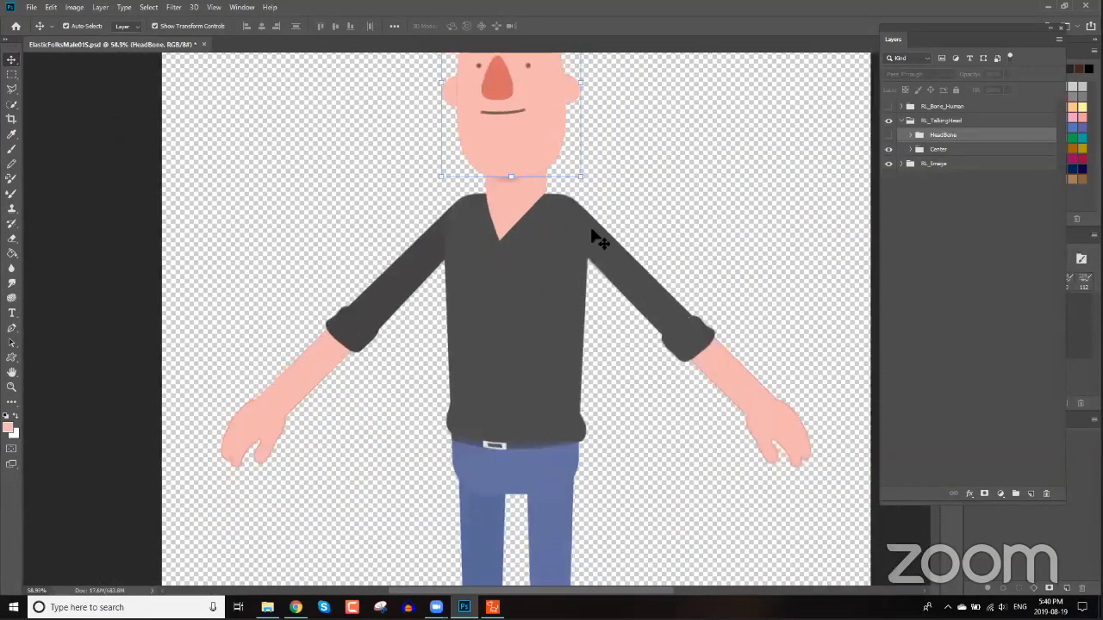
click(556, 269)
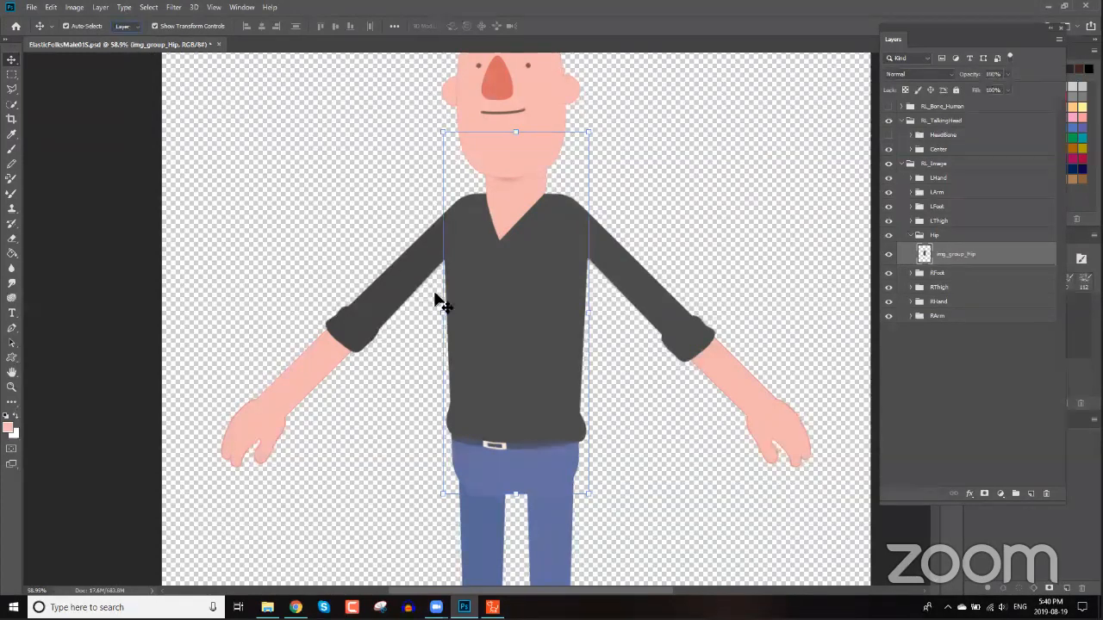
click(399, 287)
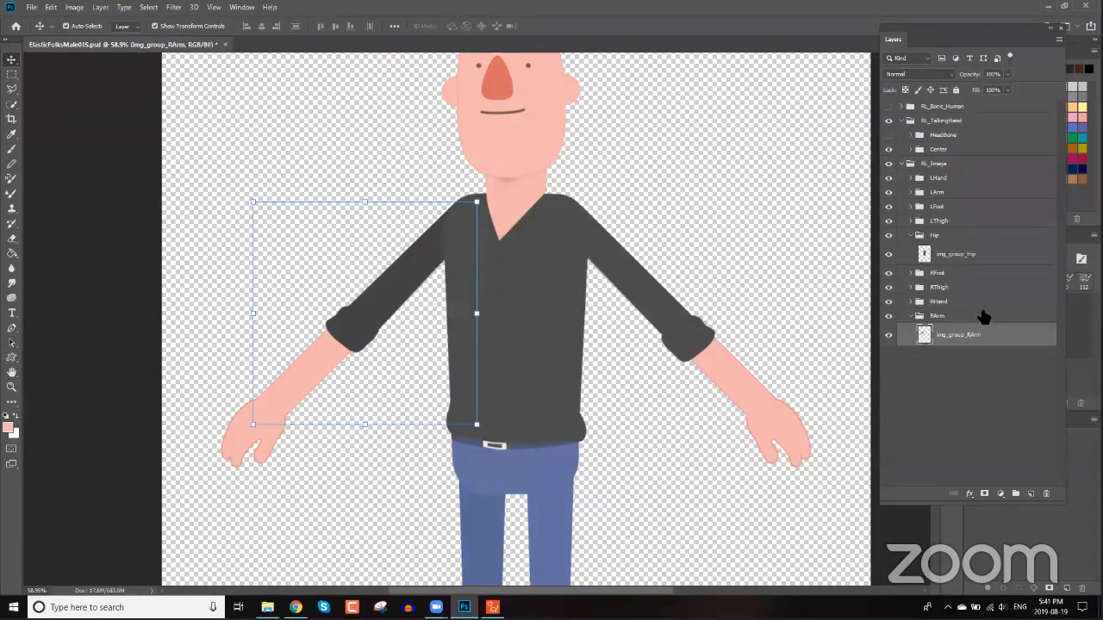
click(540, 300)
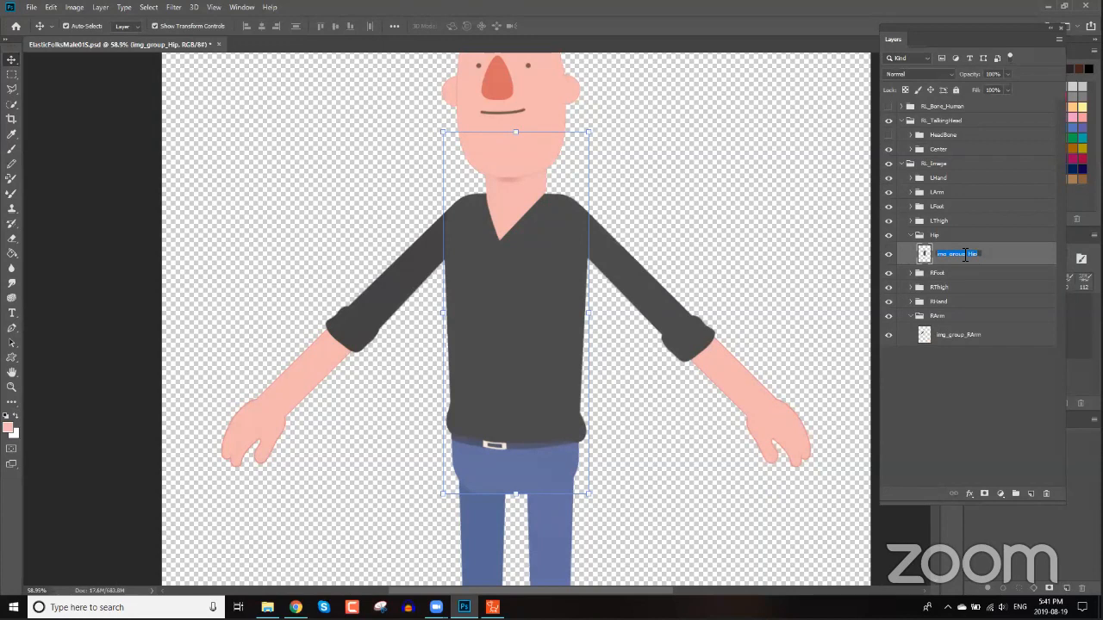
right_click(966, 255)
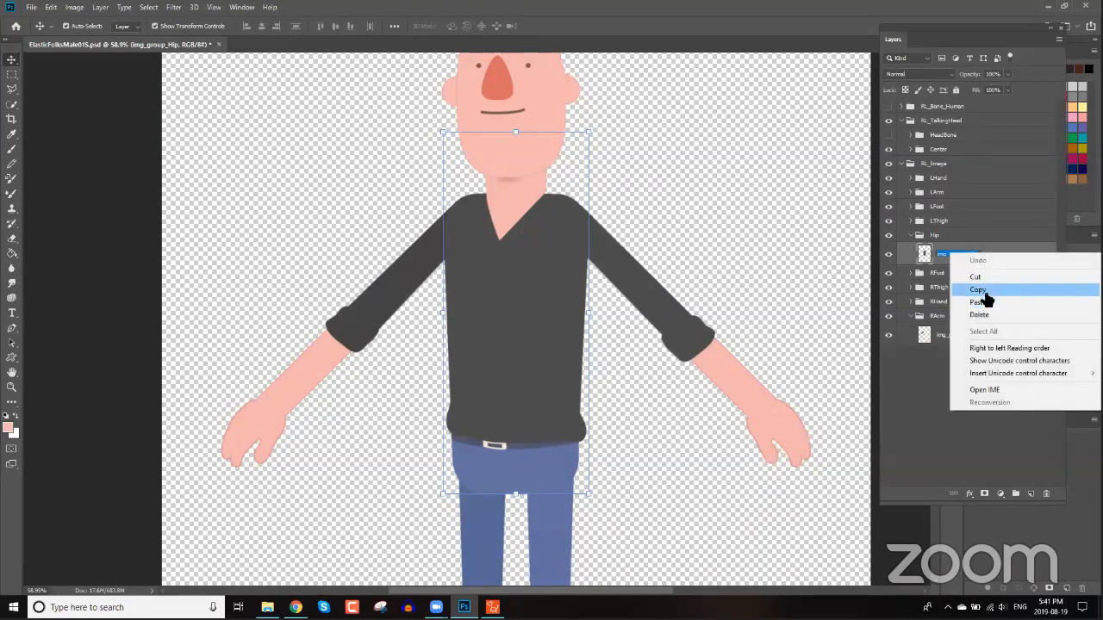
click(983, 291)
click(956, 241)
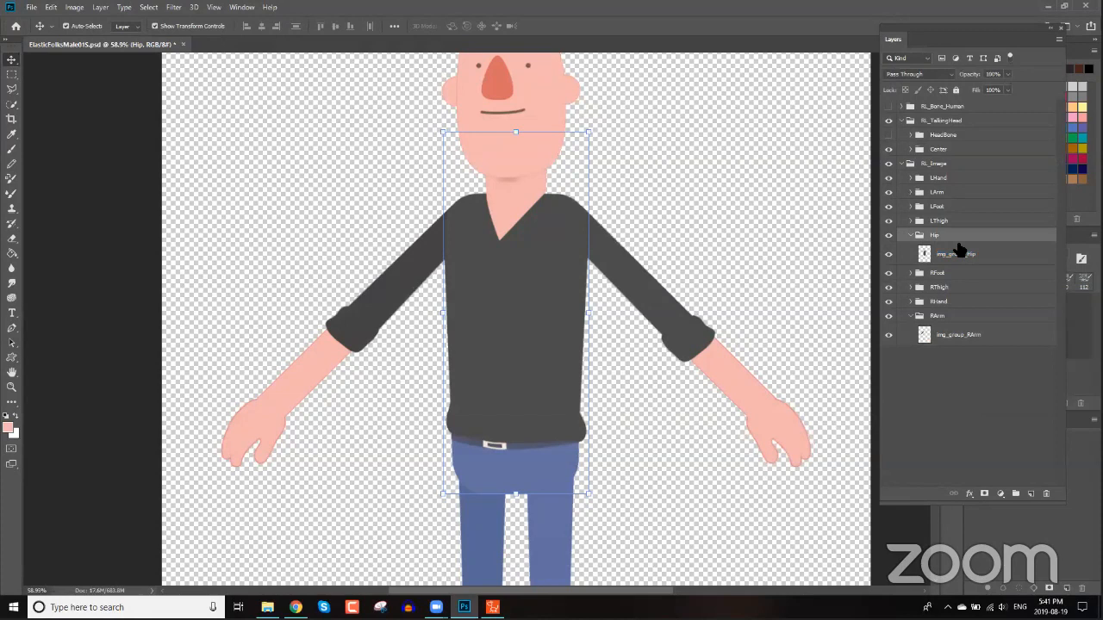
click(957, 253)
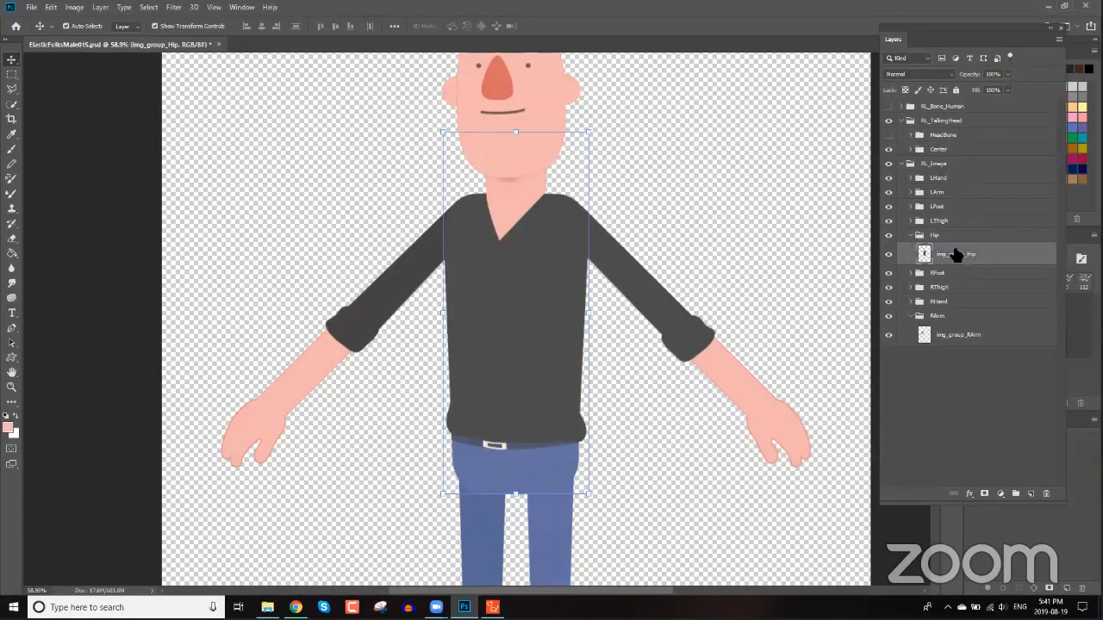
click(956, 238)
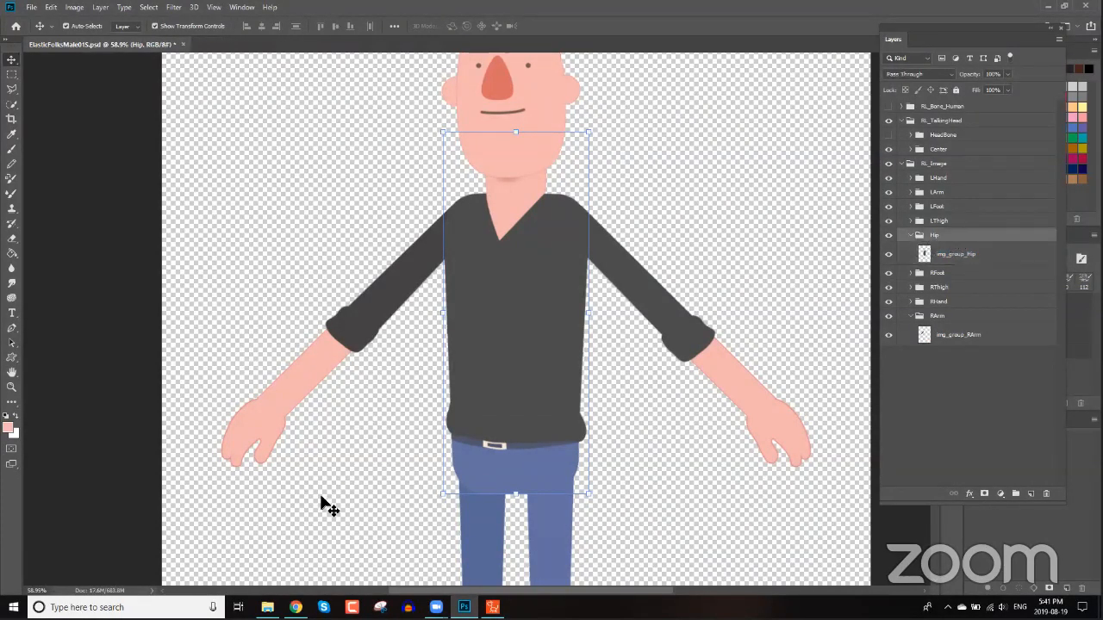
Browse the Spy character folders in File Explorer and preview the torso.png image from CTA3 character PNGs.
mouse_move(268, 607)
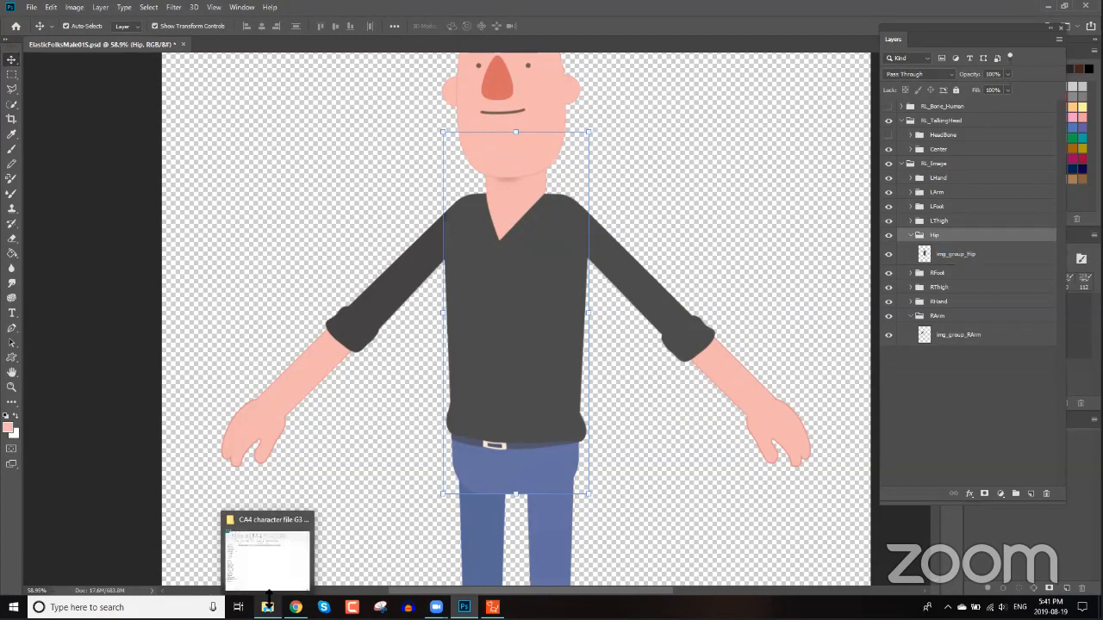
click(272, 560)
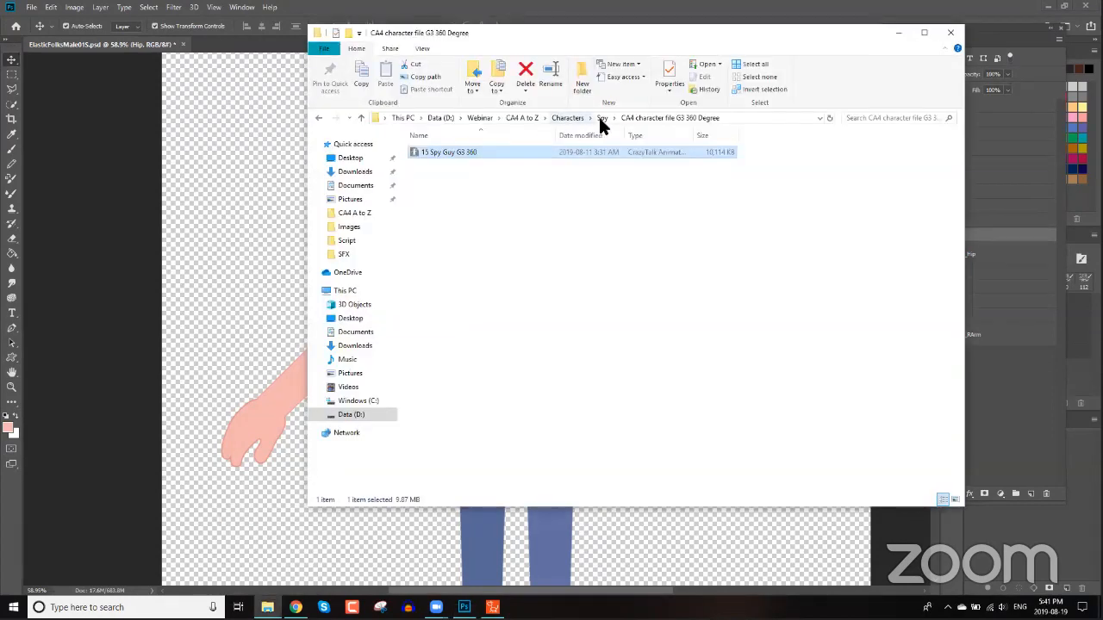
click(601, 119)
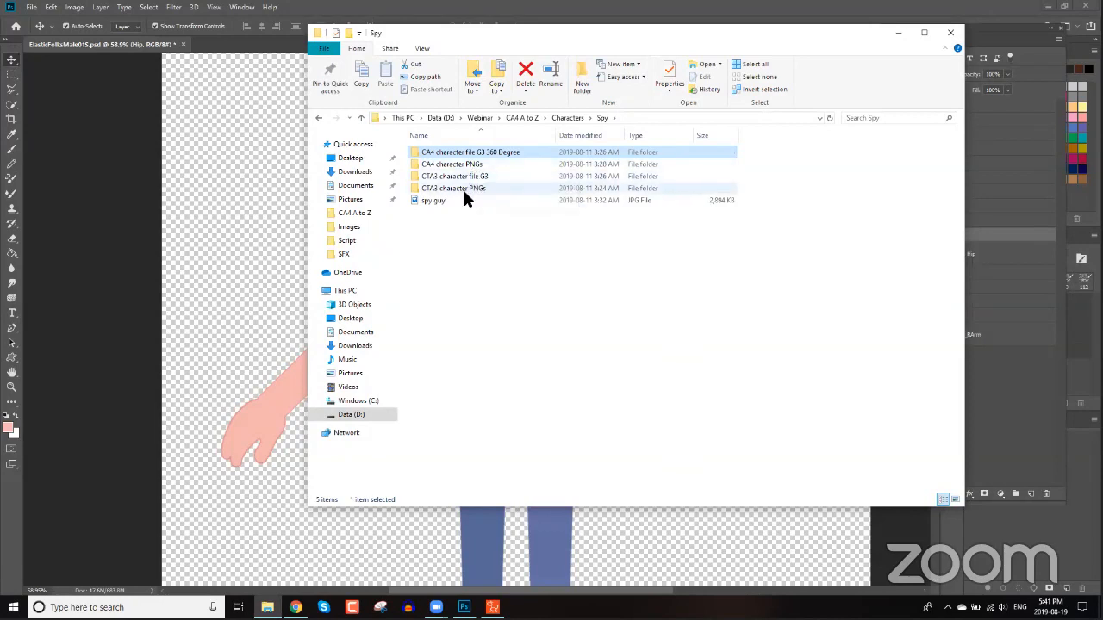
double_click(464, 191)
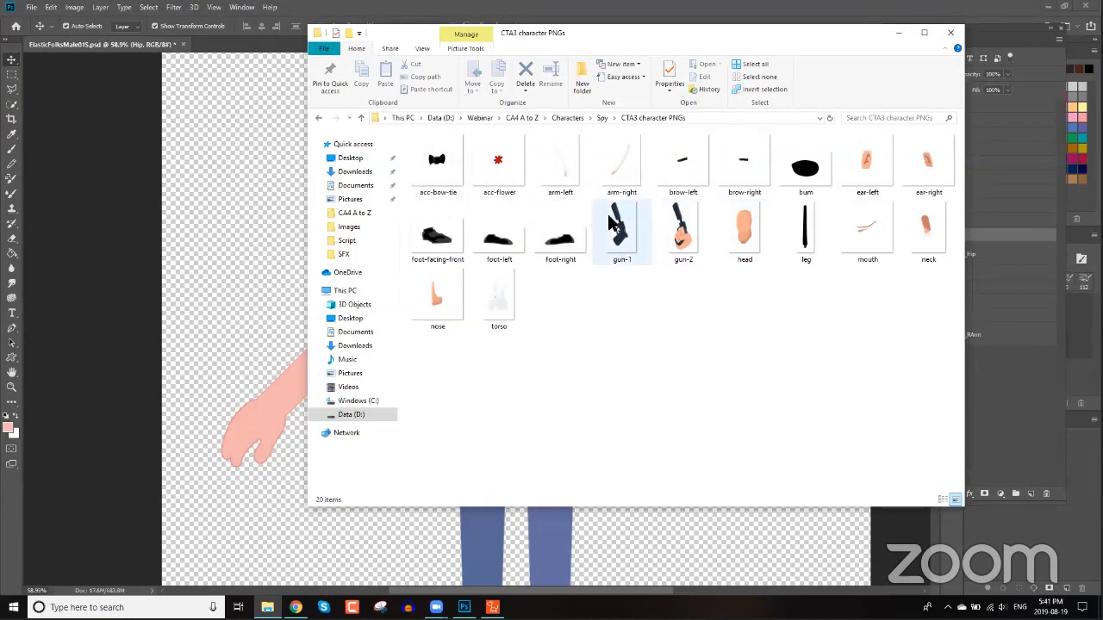
click(598, 117)
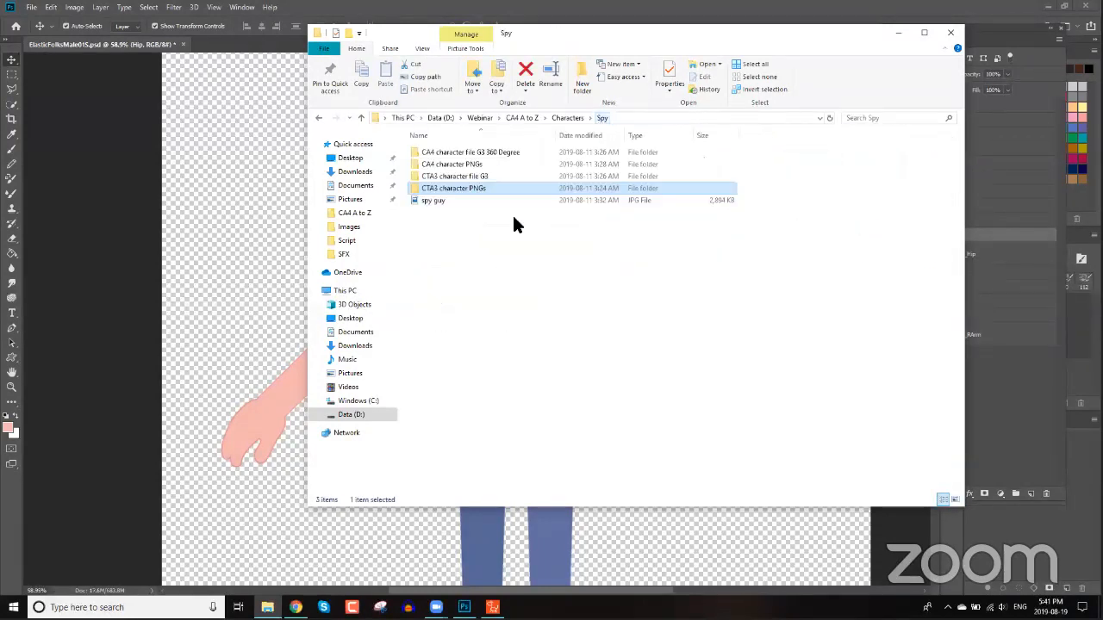
double_click(474, 164)
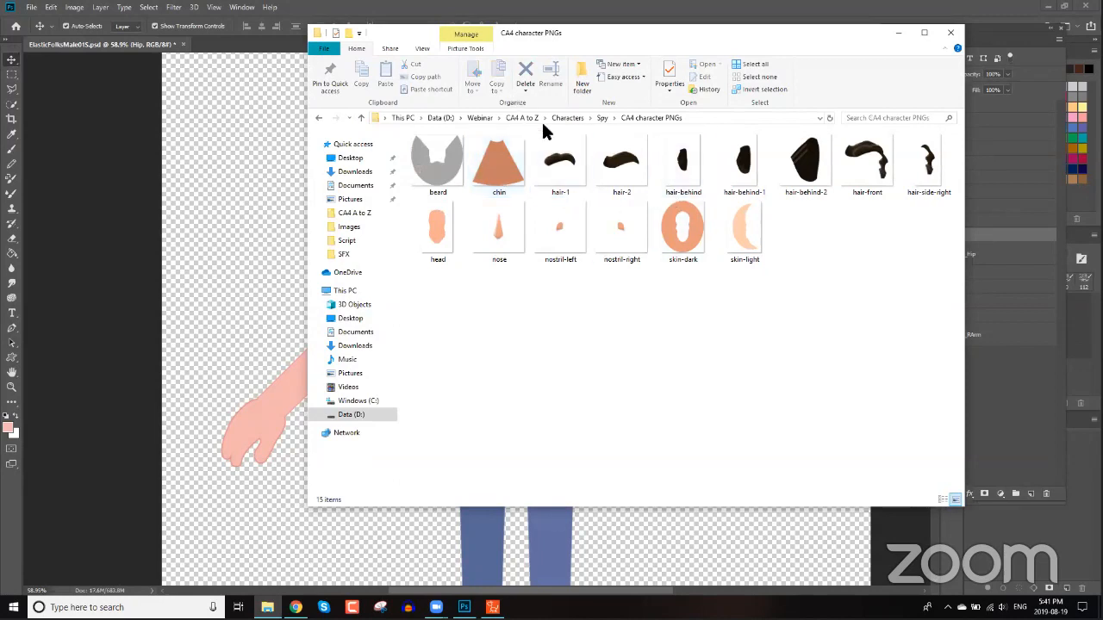
click(596, 117)
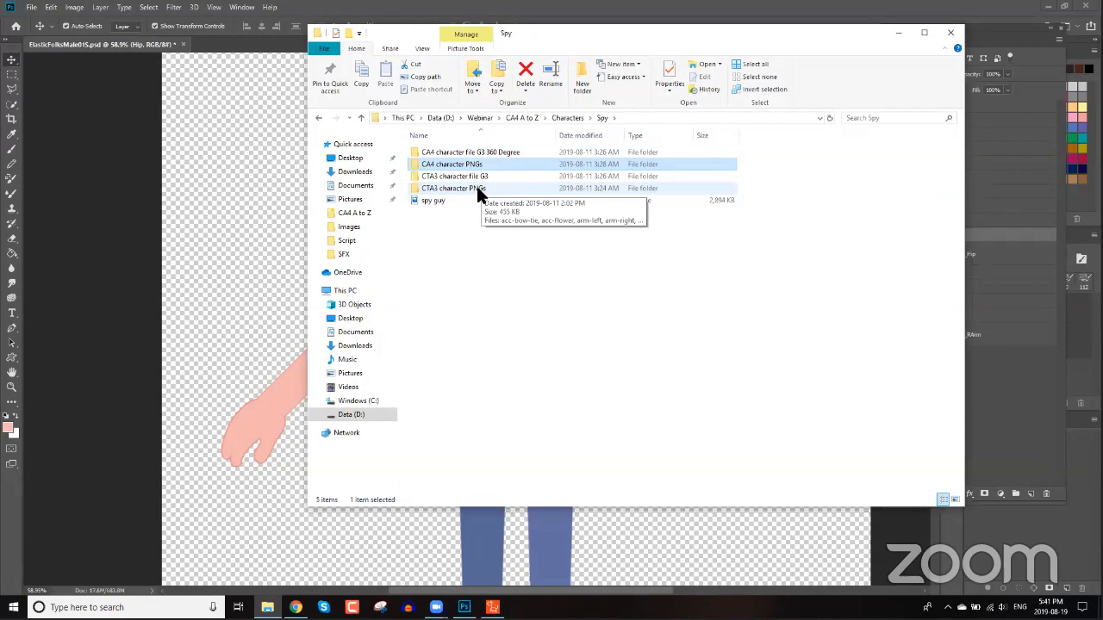
double_click(477, 190)
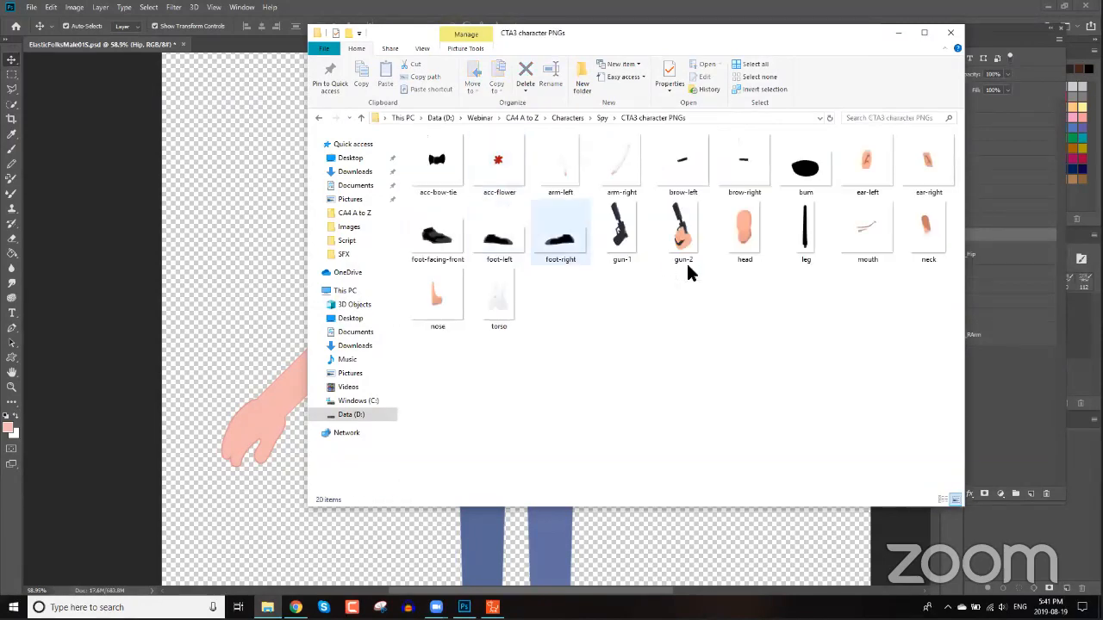
click(506, 295)
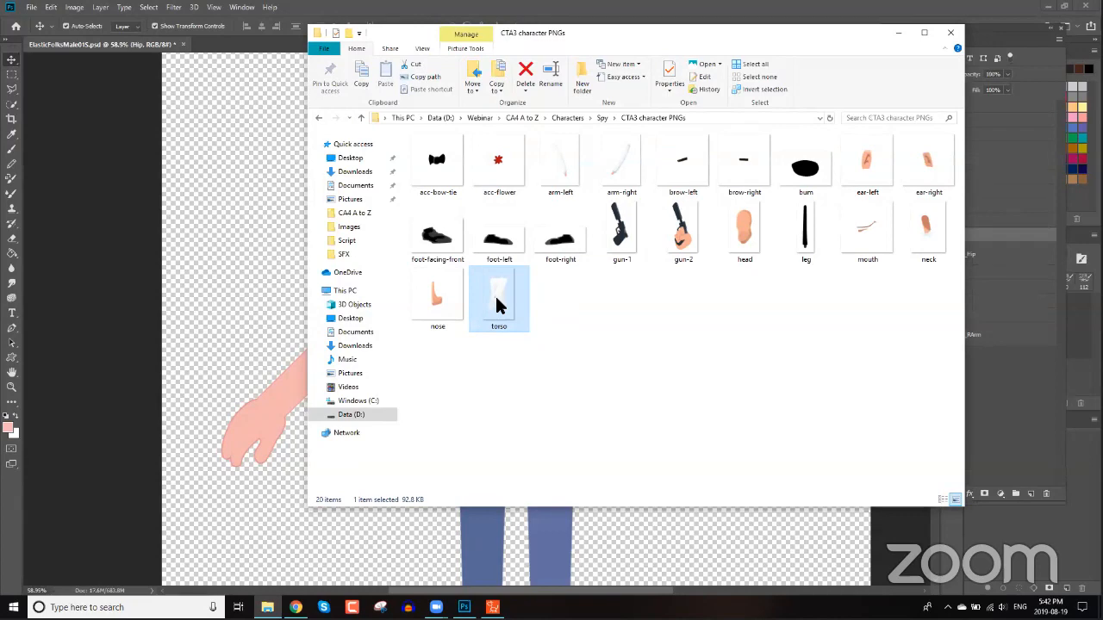
double_click(497, 298)
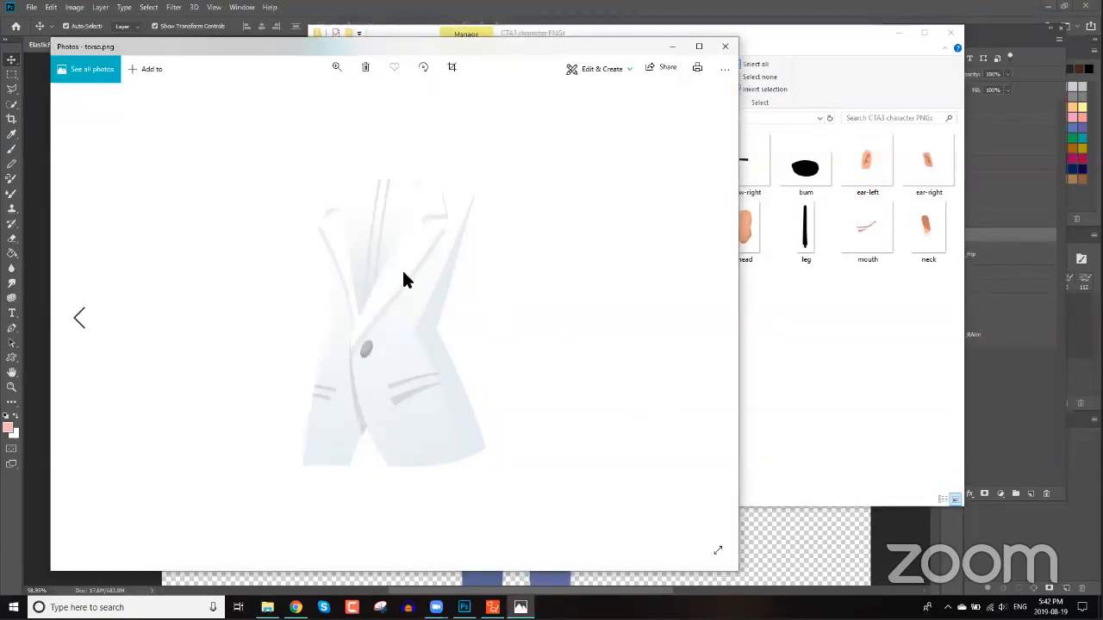
click(724, 45)
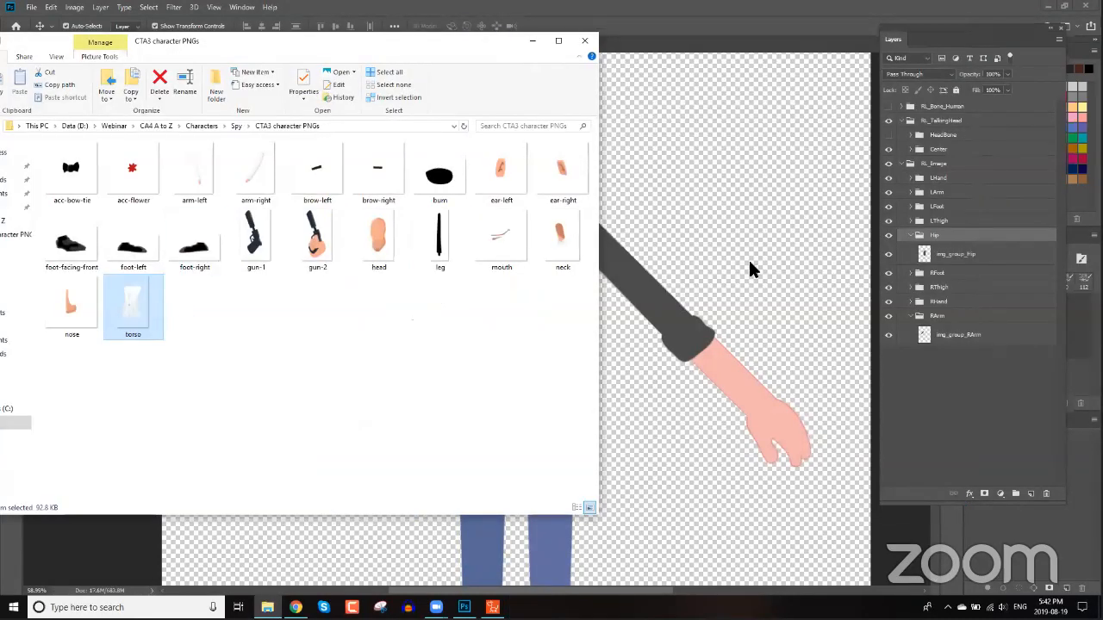
Place torso.png into the document and move the torso layer into the Hip group.
drag(749, 264, 707, 253)
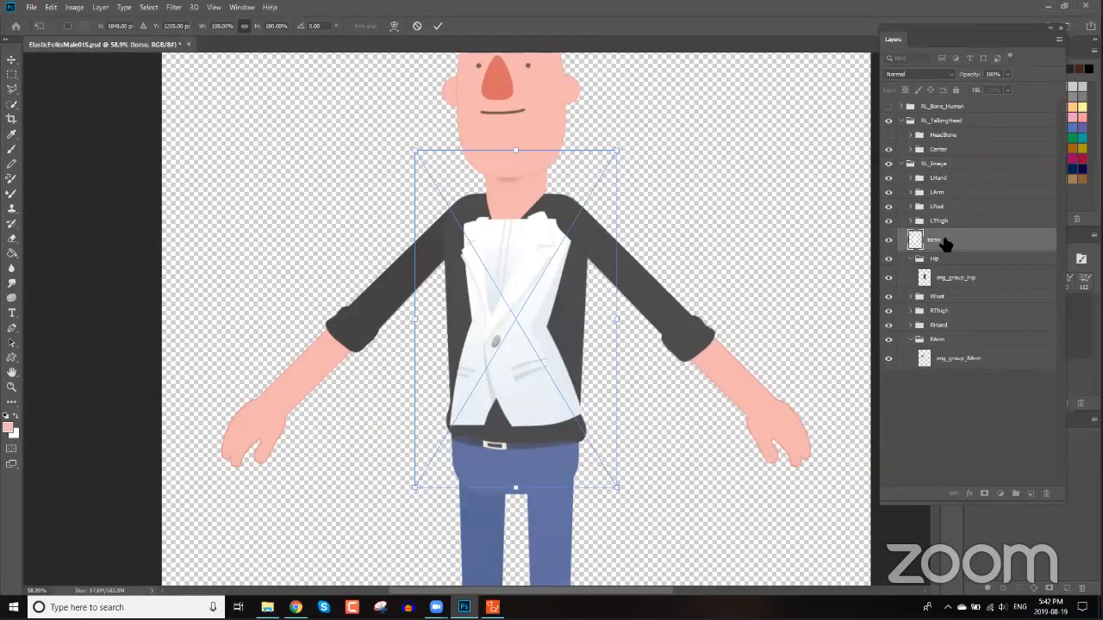
drag(945, 245, 953, 268)
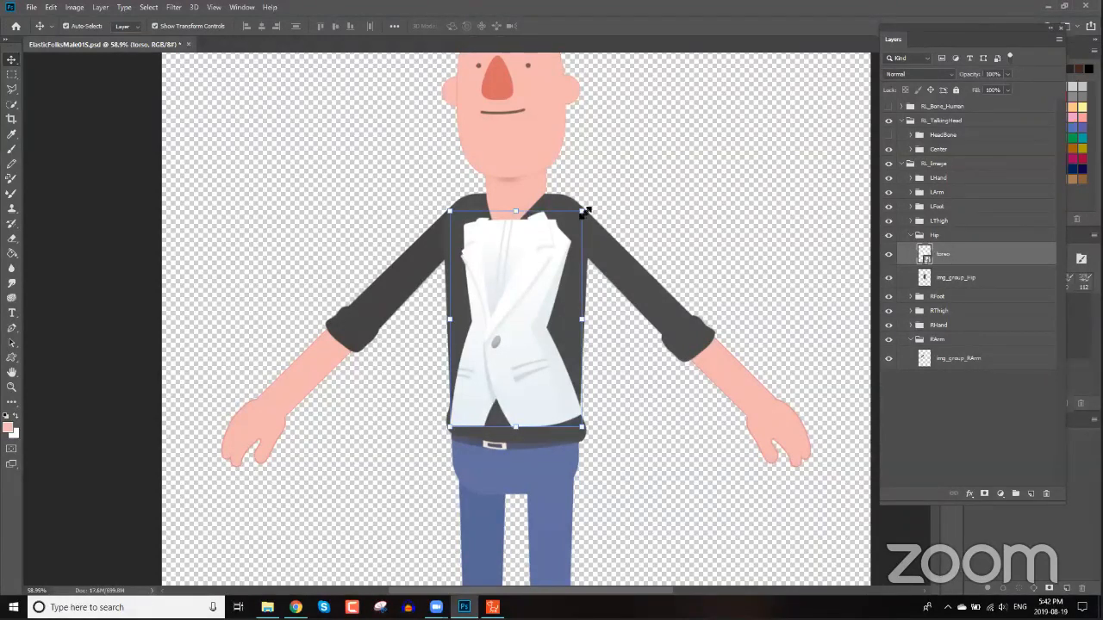
Scale the torso image to about 131% and position it over the character's shirt.
drag(586, 210, 615, 152)
drag(543, 236, 520, 287)
drag(644, 115, 668, 95)
drag(537, 236, 529, 252)
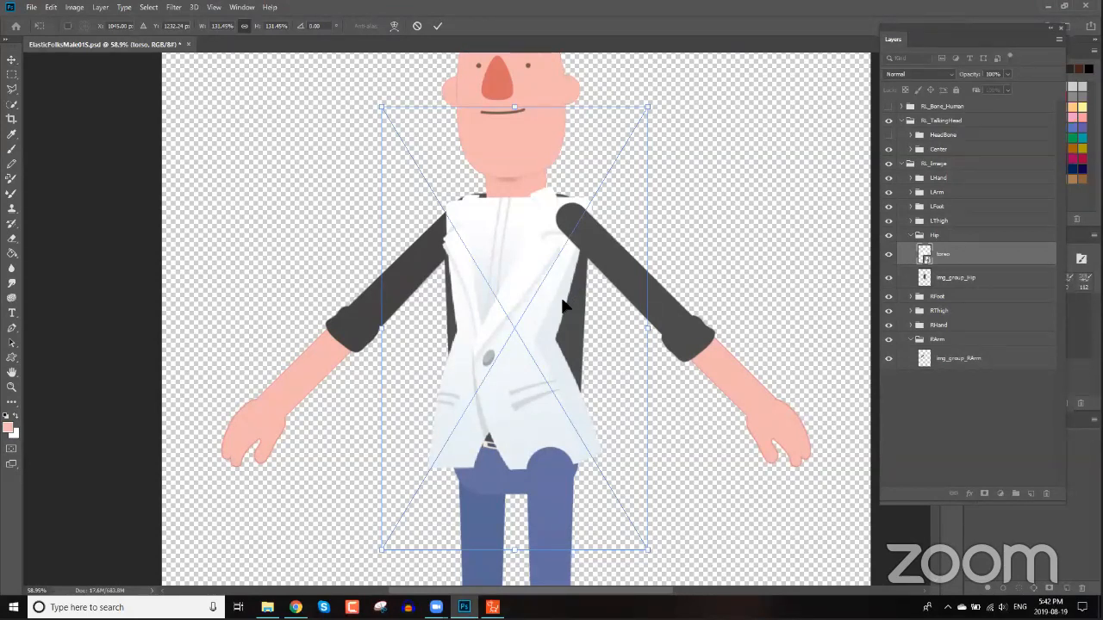
key(Return)
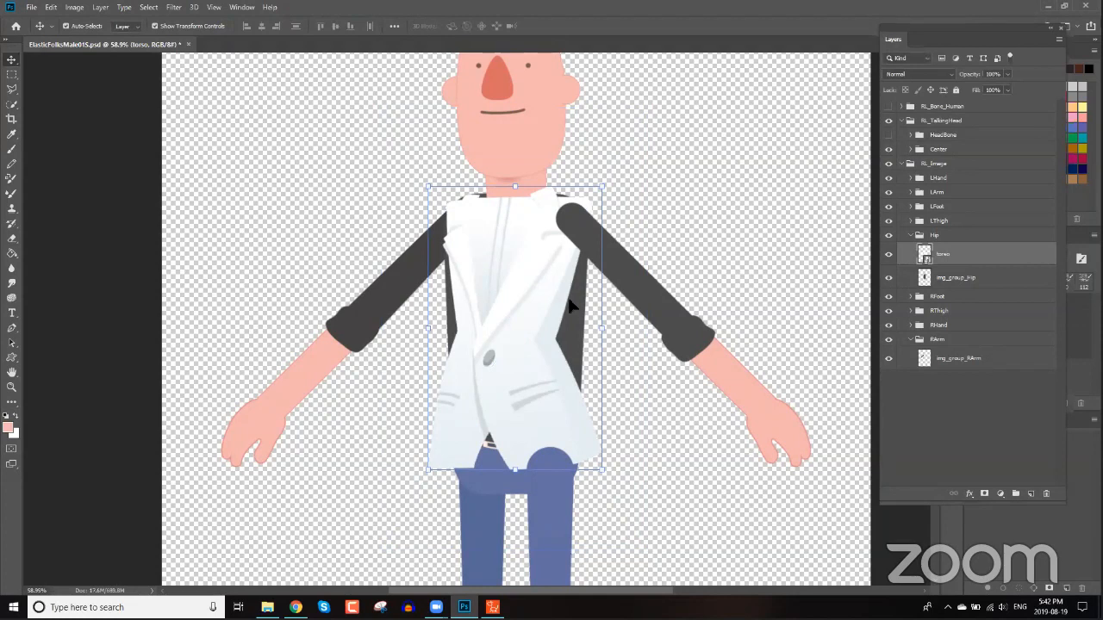
drag(540, 290, 542, 280)
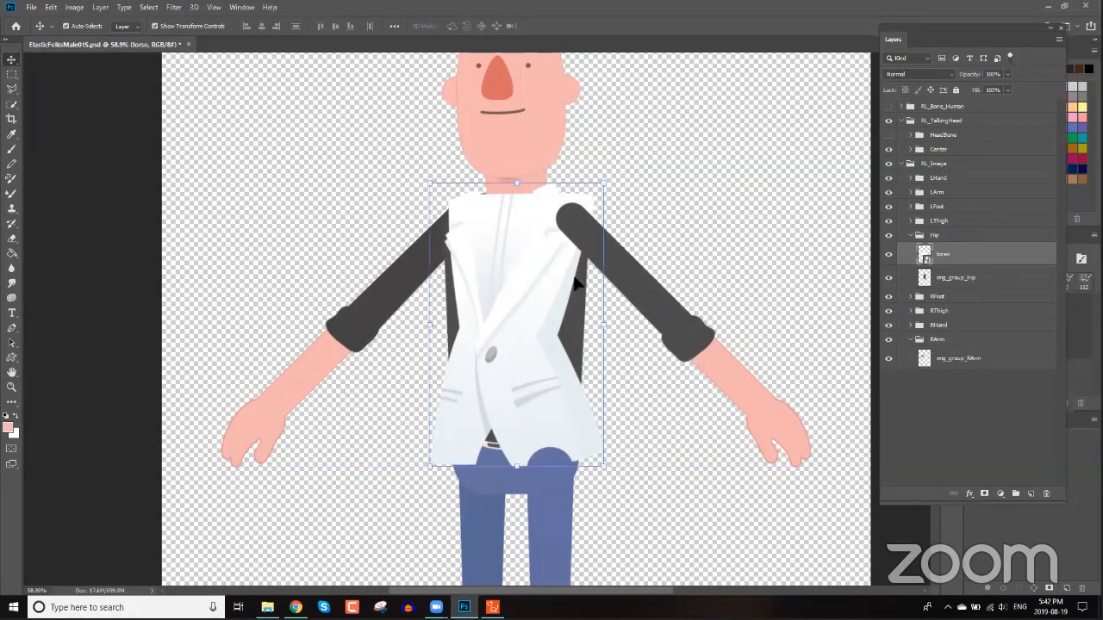
Rasterize the torso layer and delete the original img_group_Hip layer.
right_click(951, 255)
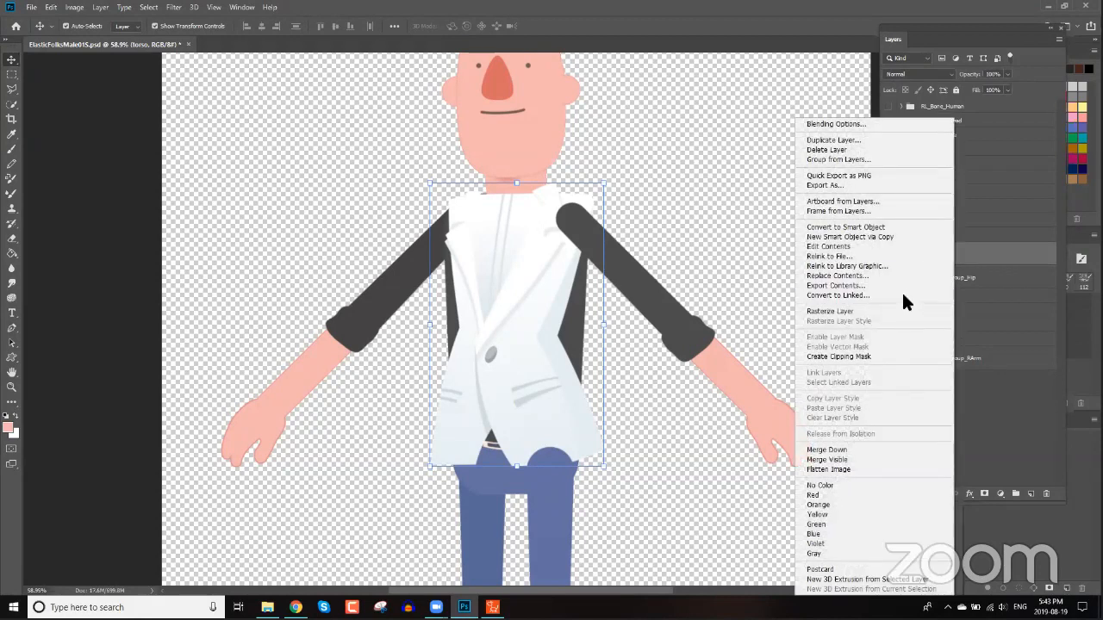
click(864, 312)
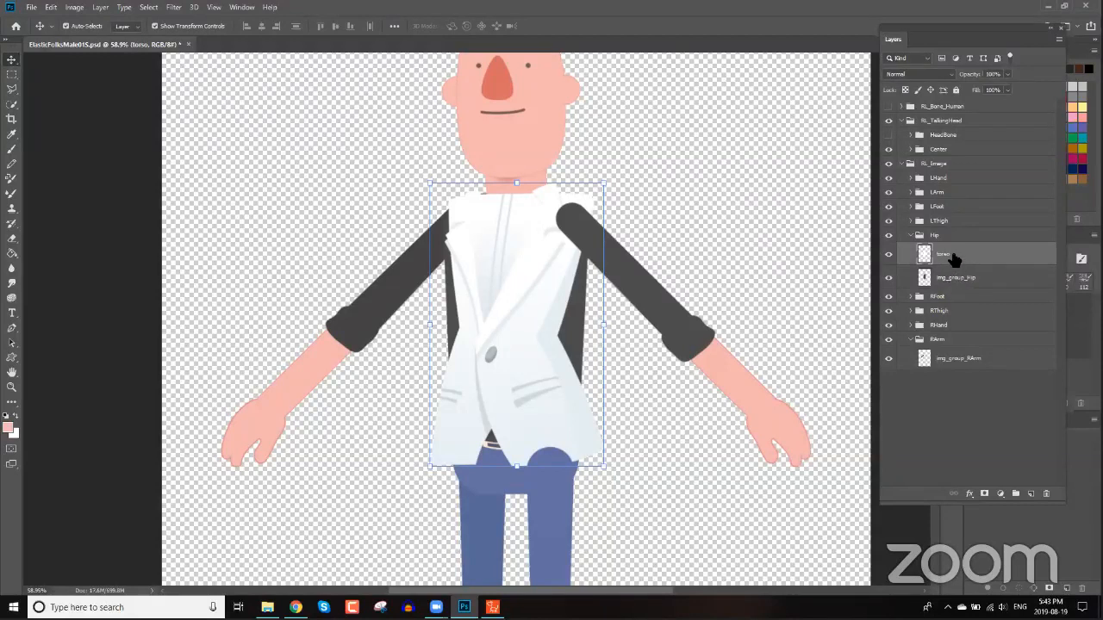
click(953, 285)
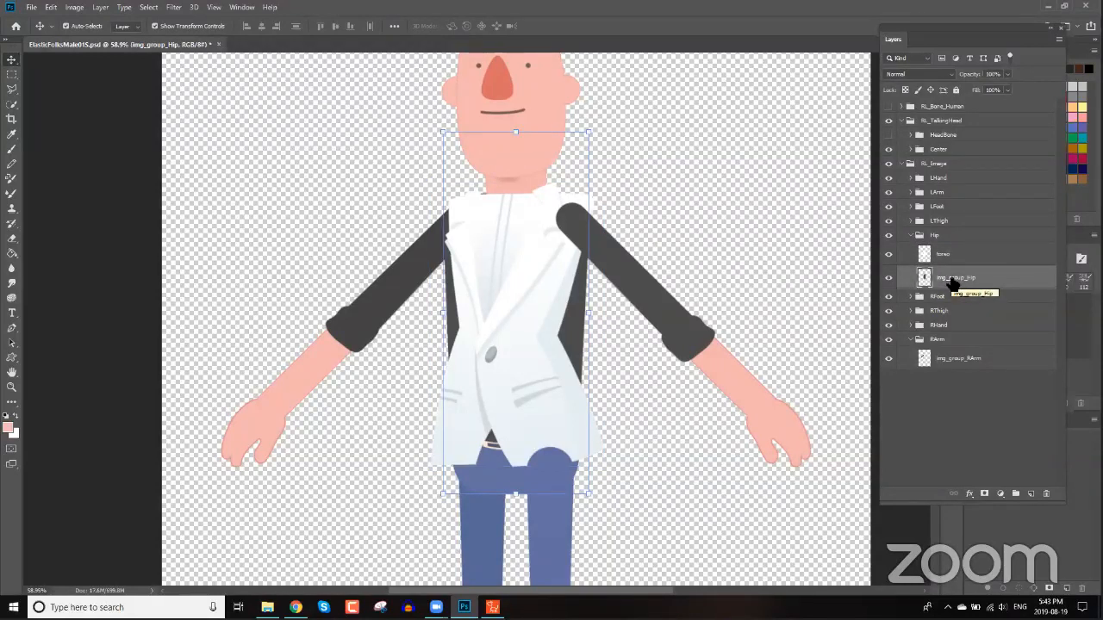
key(Delete)
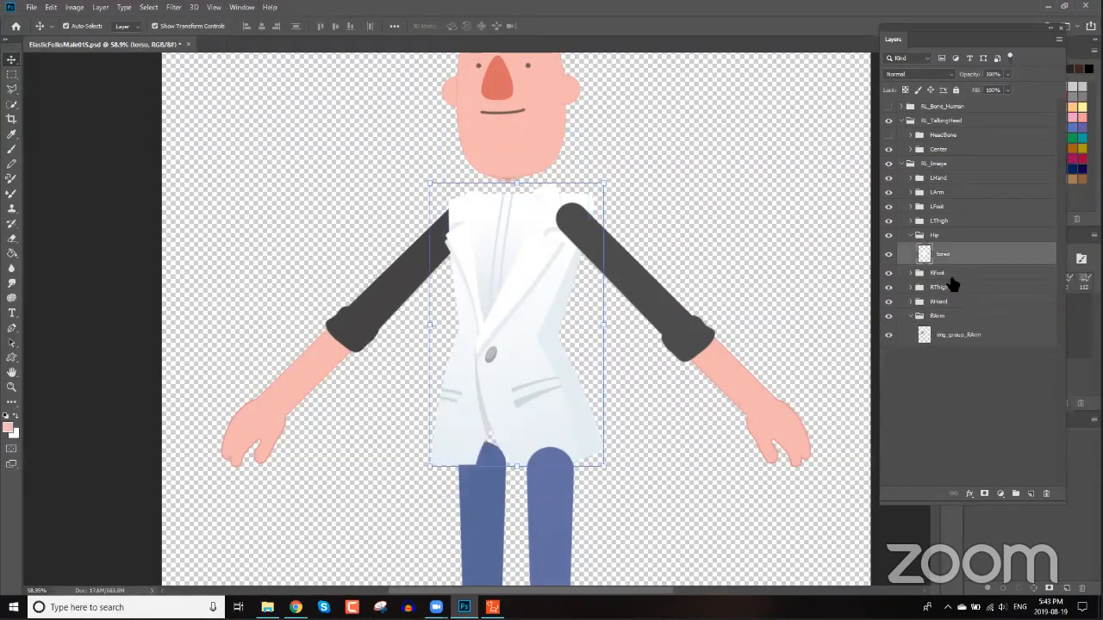
Rename the torso layer to img_group_Hip by pasting the copied name.
double_click(944, 254)
text(img_group_Hip)
key(Return)
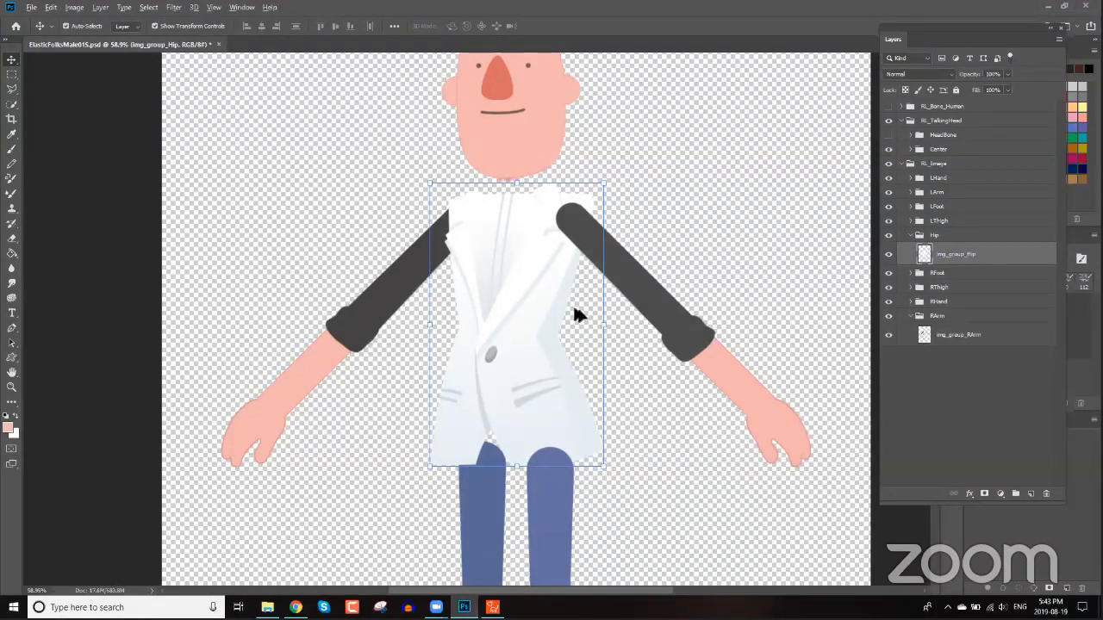
Place arm-left.png into the LArm group and move it over the character's left arm.
click(659, 286)
click(671, 151)
key(space)
drag(690, 160, 619, 198)
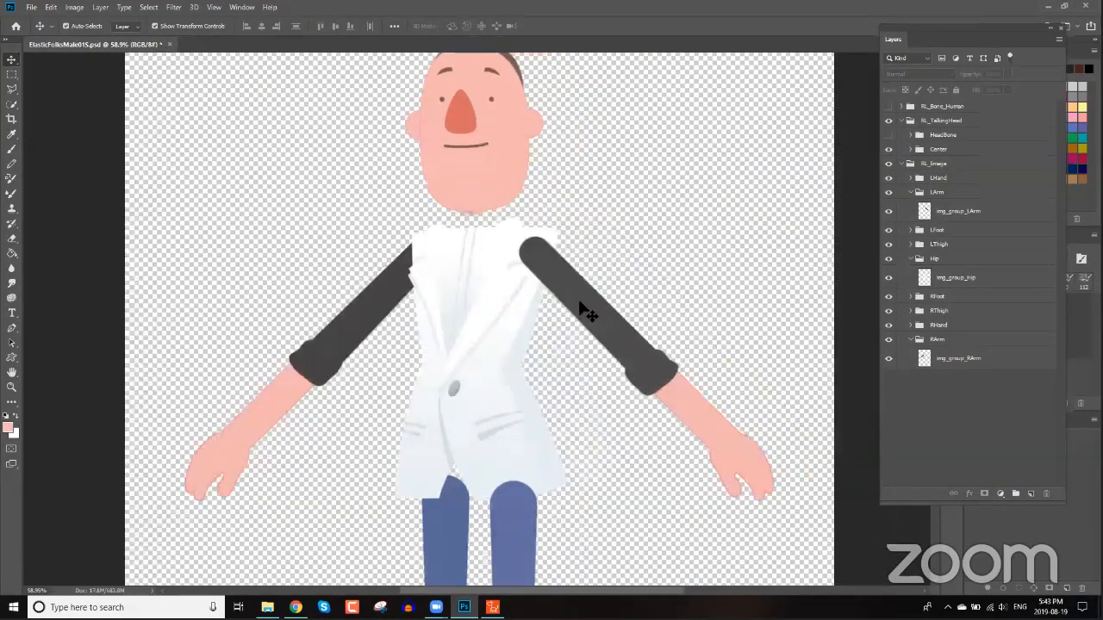
click(580, 305)
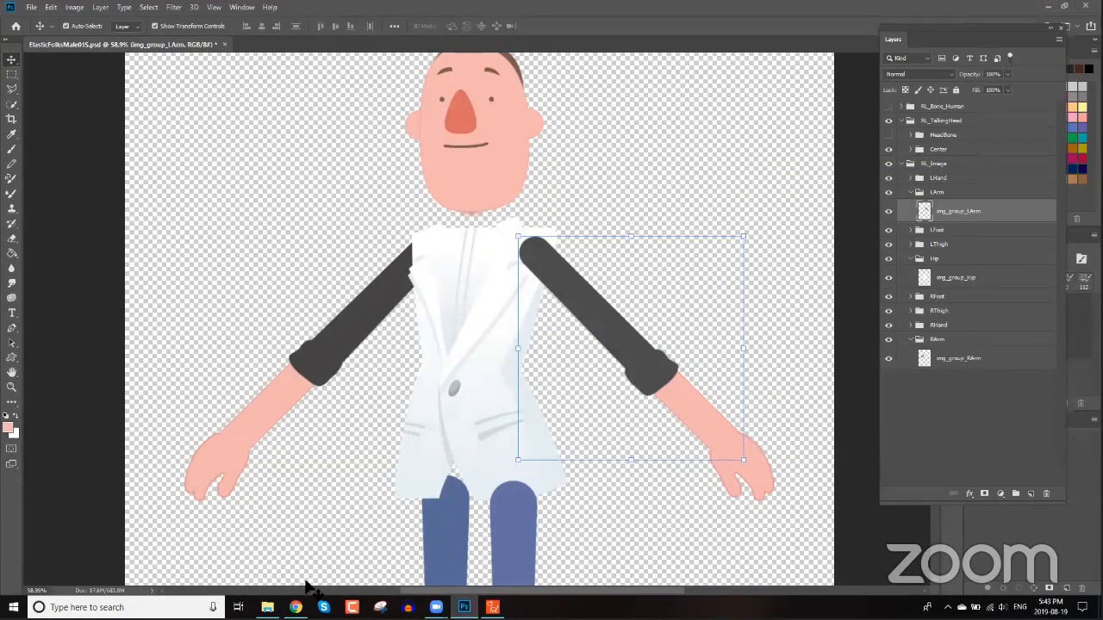
click(267, 608)
drag(194, 172, 653, 193)
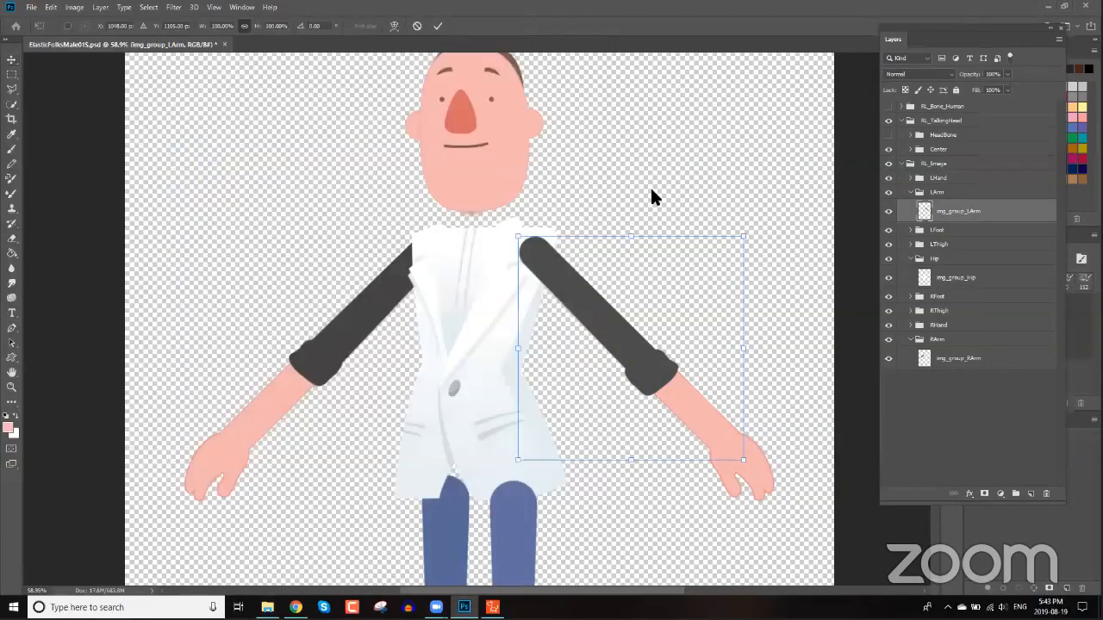
drag(502, 339, 594, 343)
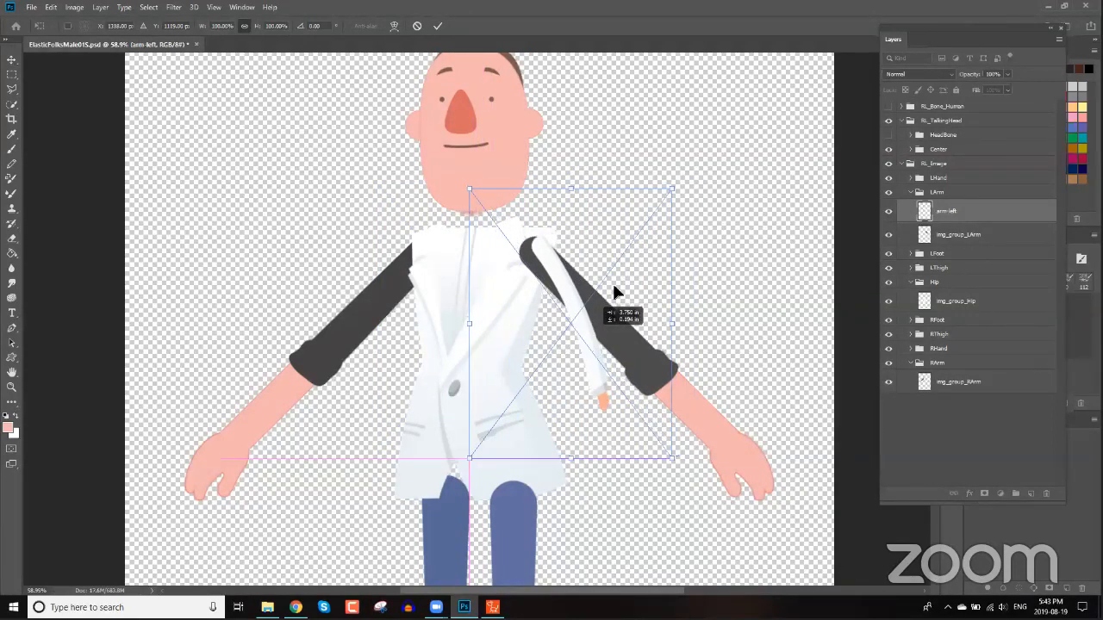
Try to scale the placed left arm image larger.
drag(682, 188, 724, 412)
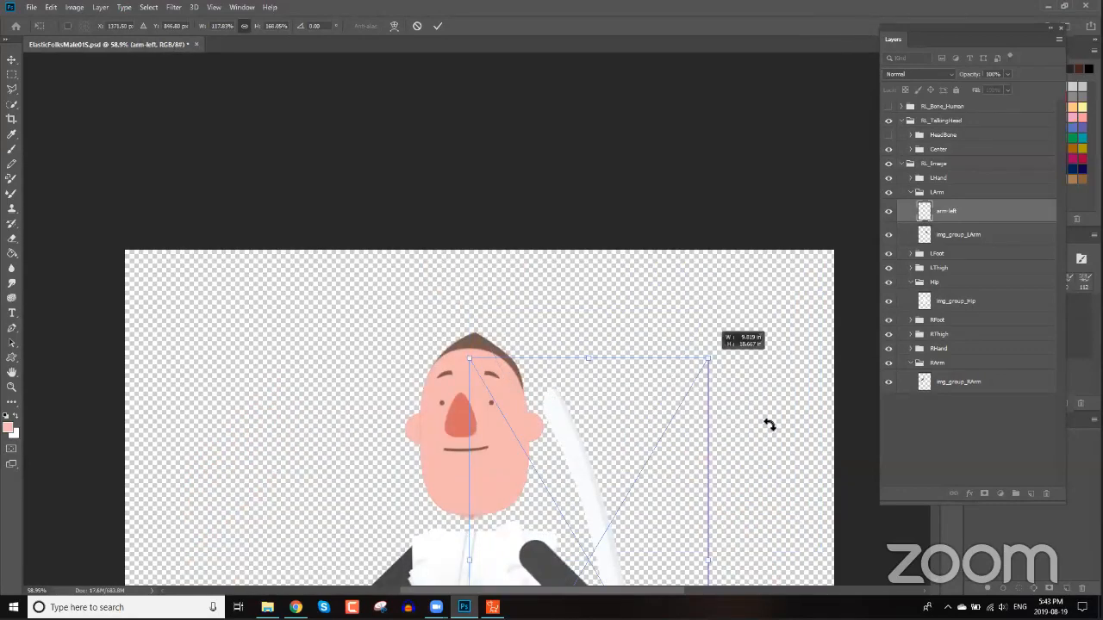
scroll(765, 413, down, 8)
key(ctrl+z)
drag(673, 518, 827, 518)
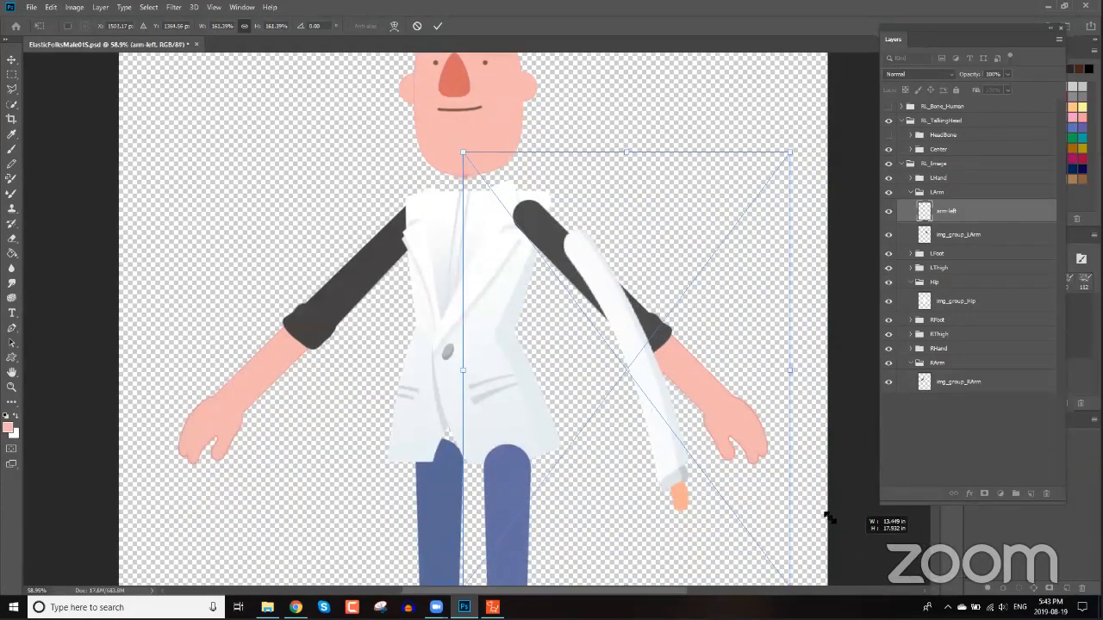
key(Escape)
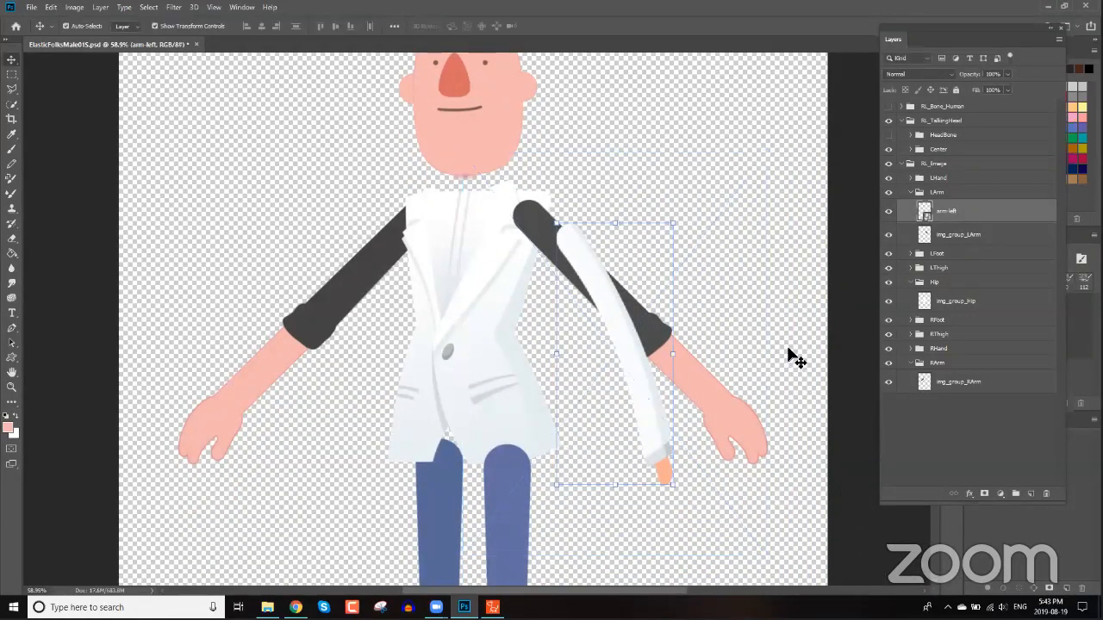
Free-transform the left arm image to about 146% and rotate it about -18° to cover the sleeve.
key(ctrl+t)
drag(683, 335, 675, 304)
drag(770, 273, 763, 222)
drag(598, 303, 608, 286)
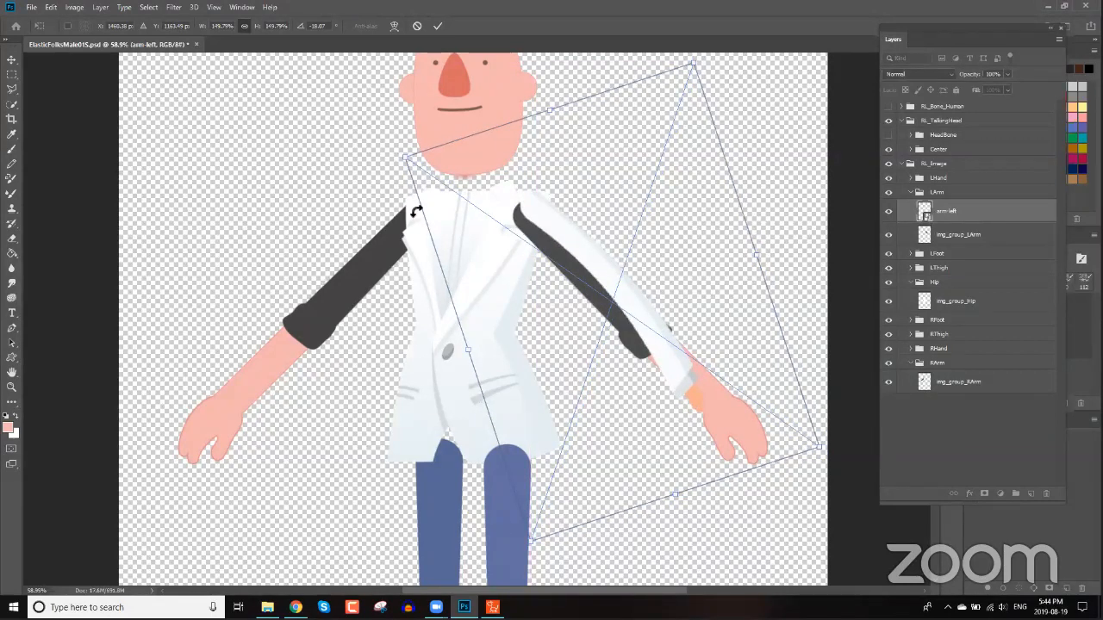
click(970, 241)
Copy the img_group_LArm layer name and delete that original layer.
double_click(969, 237)
key(ctrl+c)
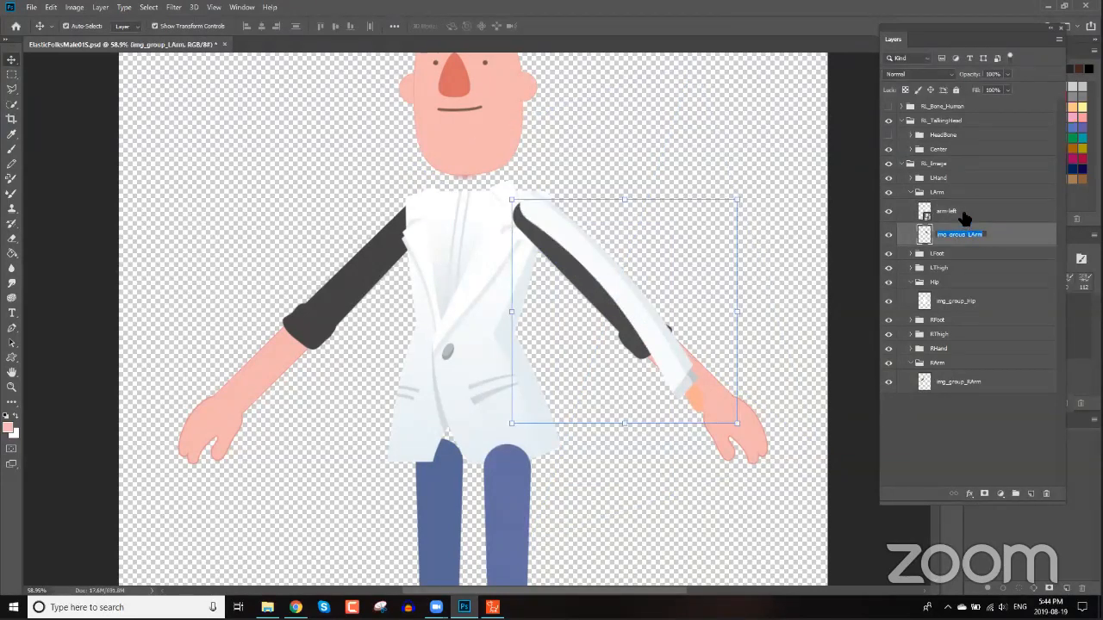
click(958, 214)
click(960, 235)
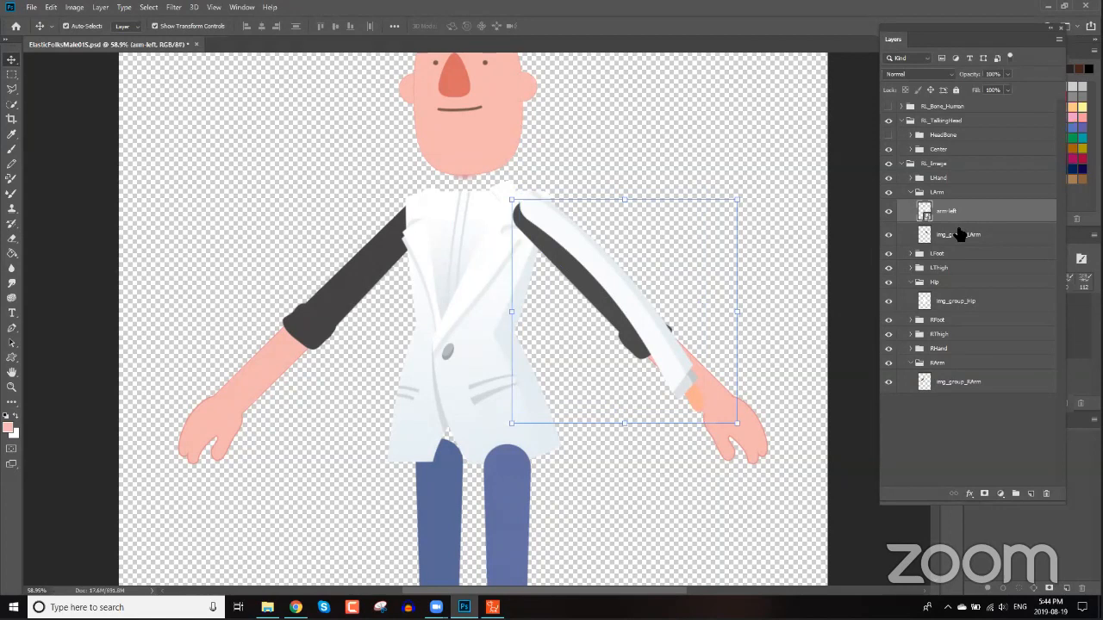
key(Delete)
Rename the arm-left layer to img_group_LArm by pasting the name, then rasterize it.
double_click(947, 212)
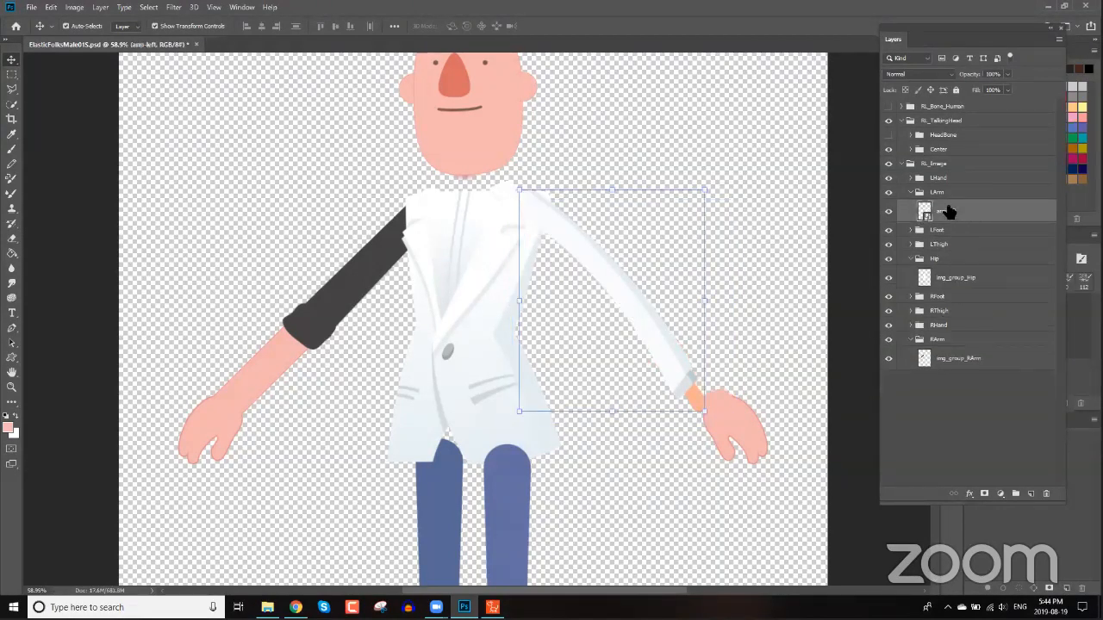
key(ctrl+v)
key(Return)
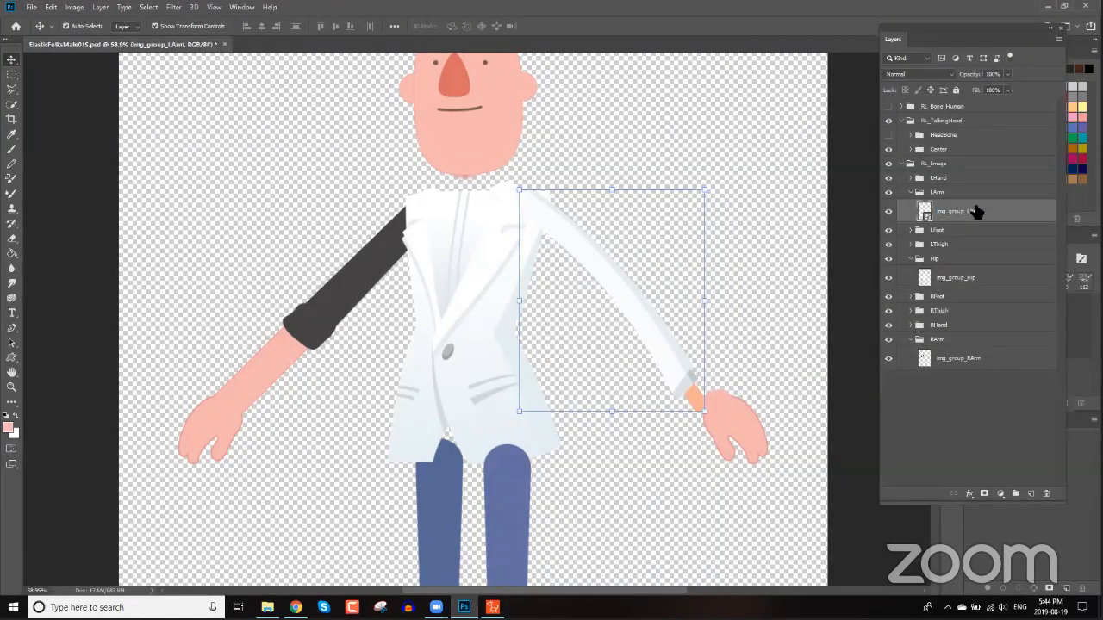
right_click(958, 212)
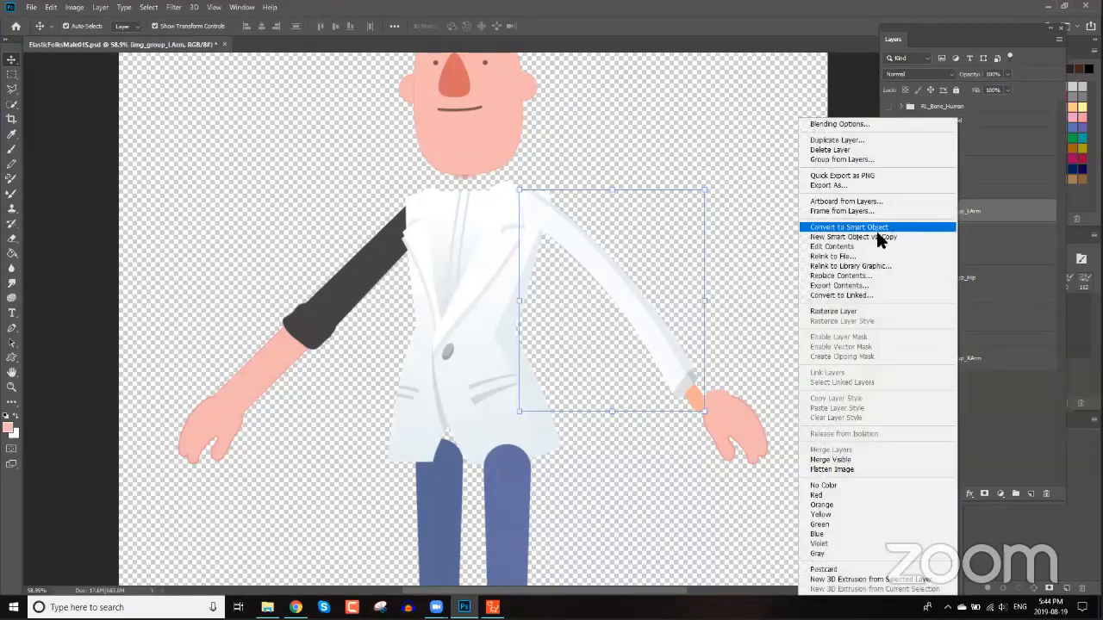
click(849, 312)
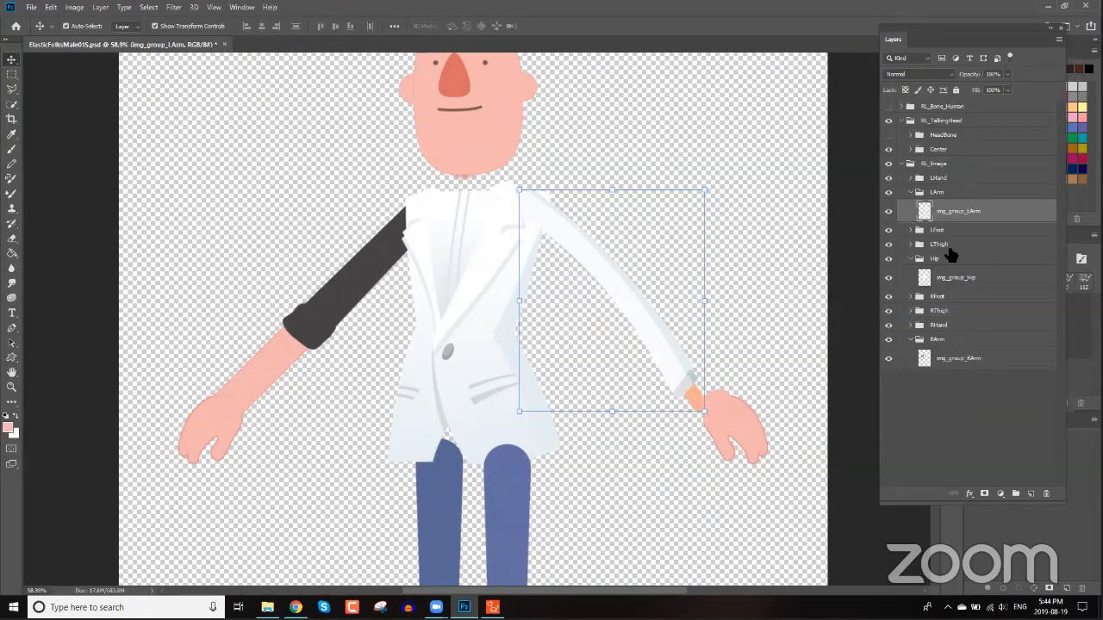
Copy the img_group_RArm layer name and place arm-right.png into the RArm group.
click(352, 292)
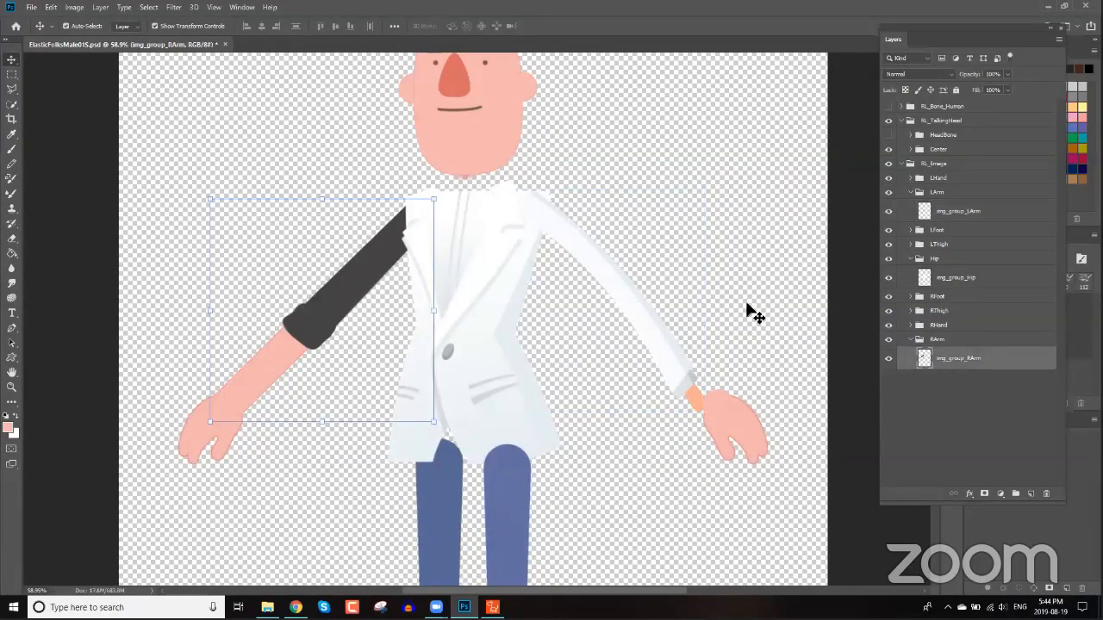
double_click(959, 358)
key(ctrl+c)
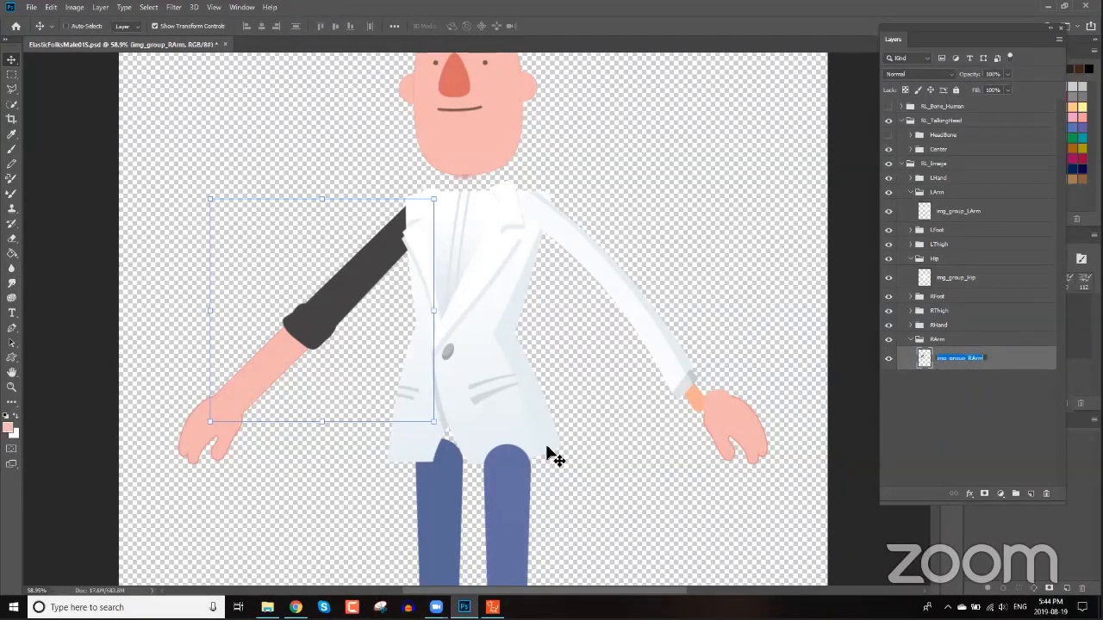
click(268, 608)
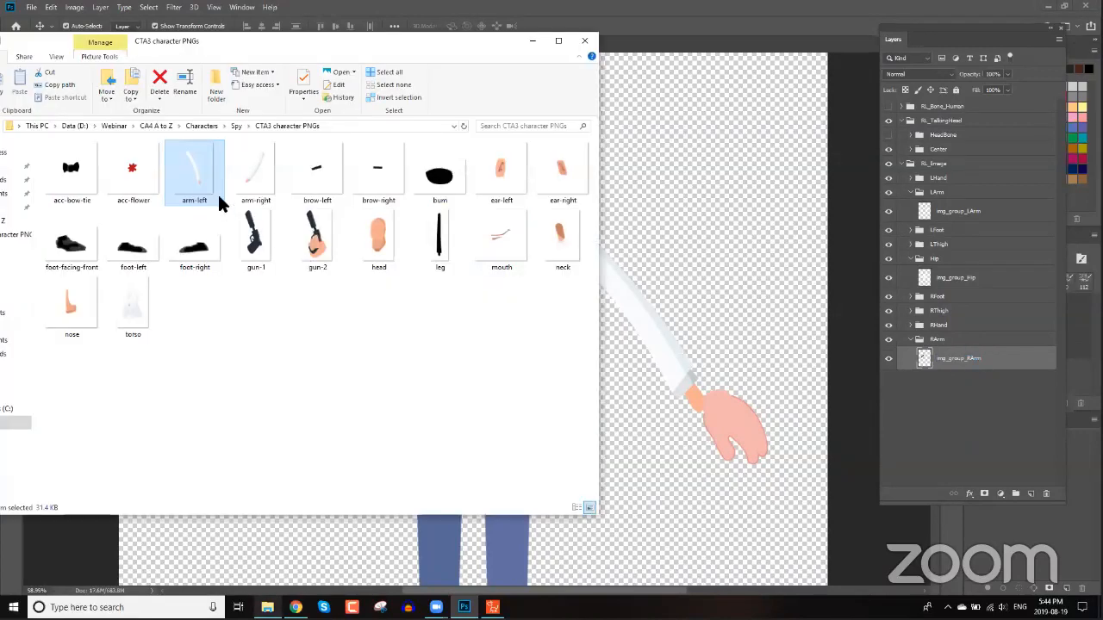
drag(242, 178, 647, 234)
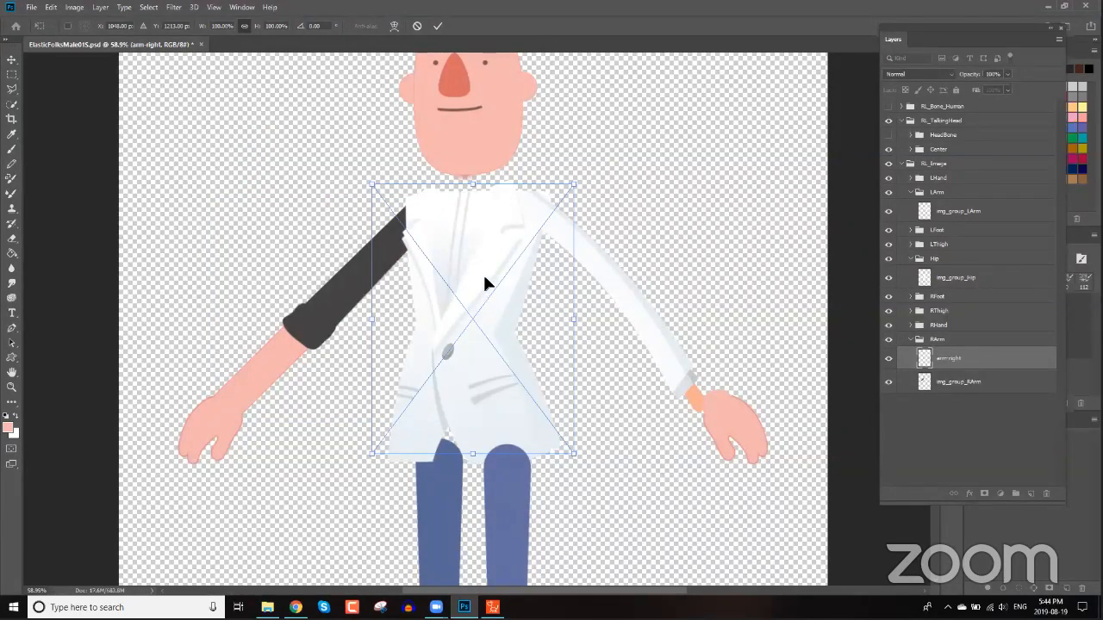
Scale the right arm image to about 158% and rotate it about 14° over the character's right arm.
drag(440, 281, 345, 275)
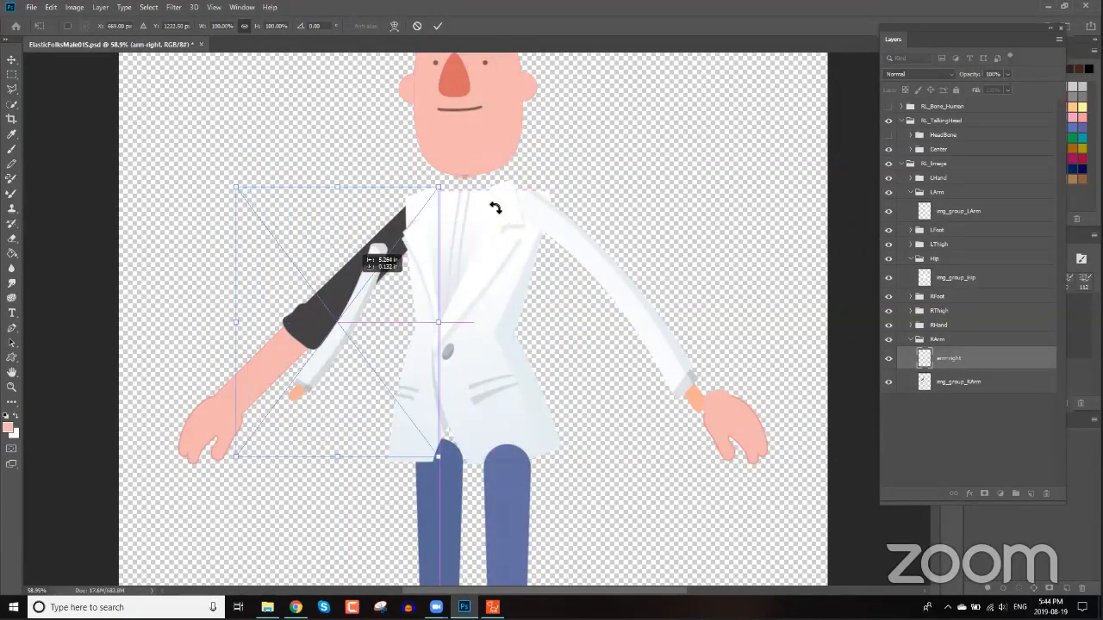
drag(438, 190, 458, 156)
drag(576, 79, 602, 73)
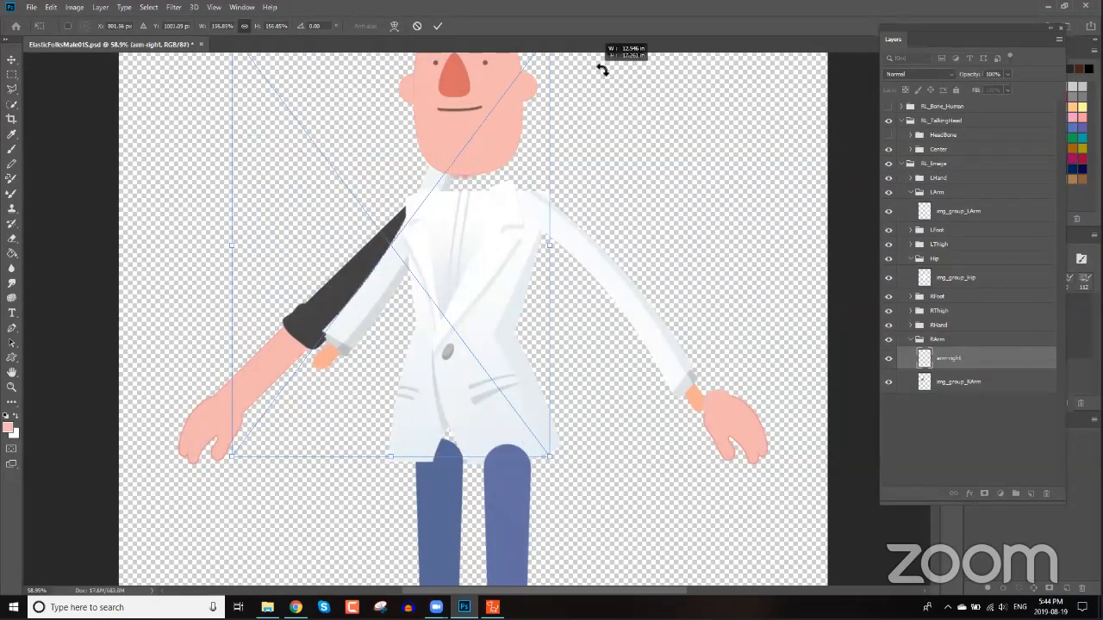
drag(320, 357, 343, 369)
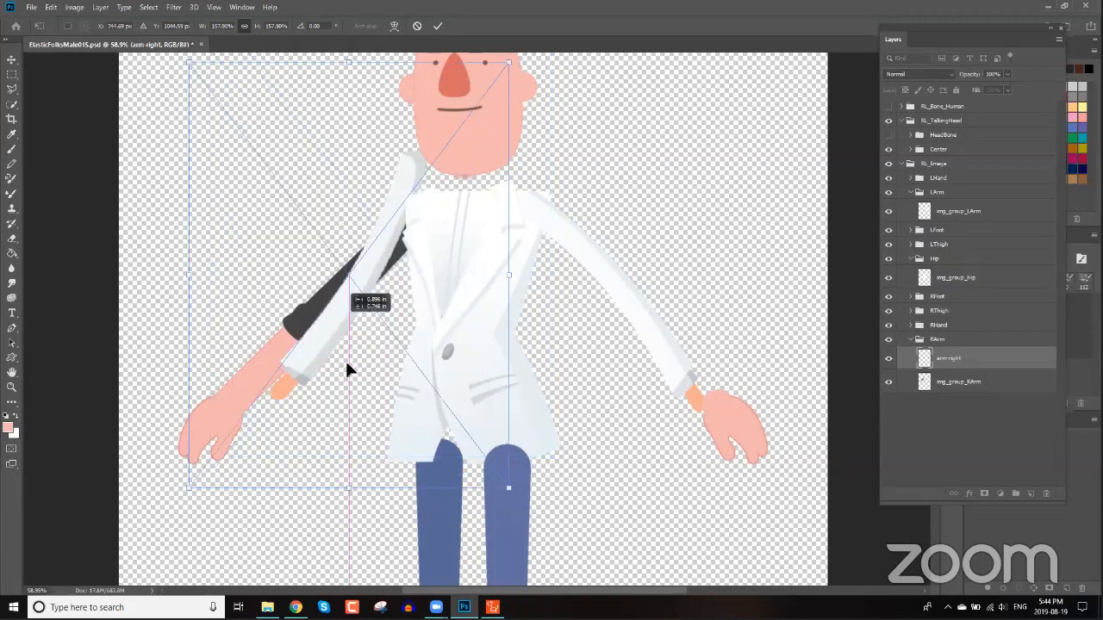
drag(355, 298, 350, 344)
drag(530, 462, 435, 486)
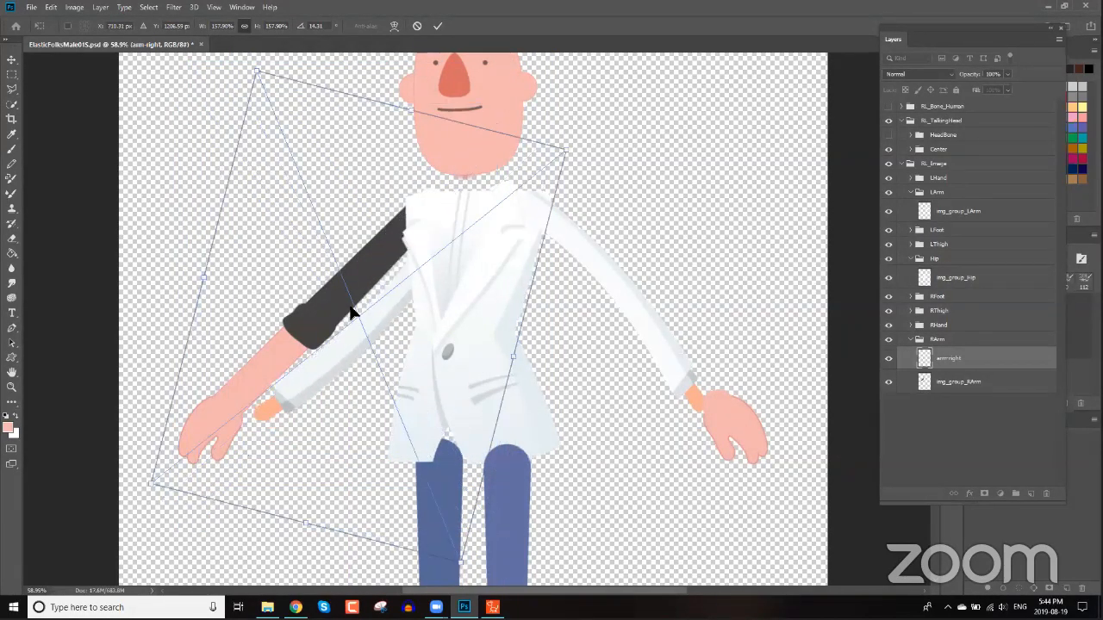
drag(349, 310, 328, 343)
key(Return)
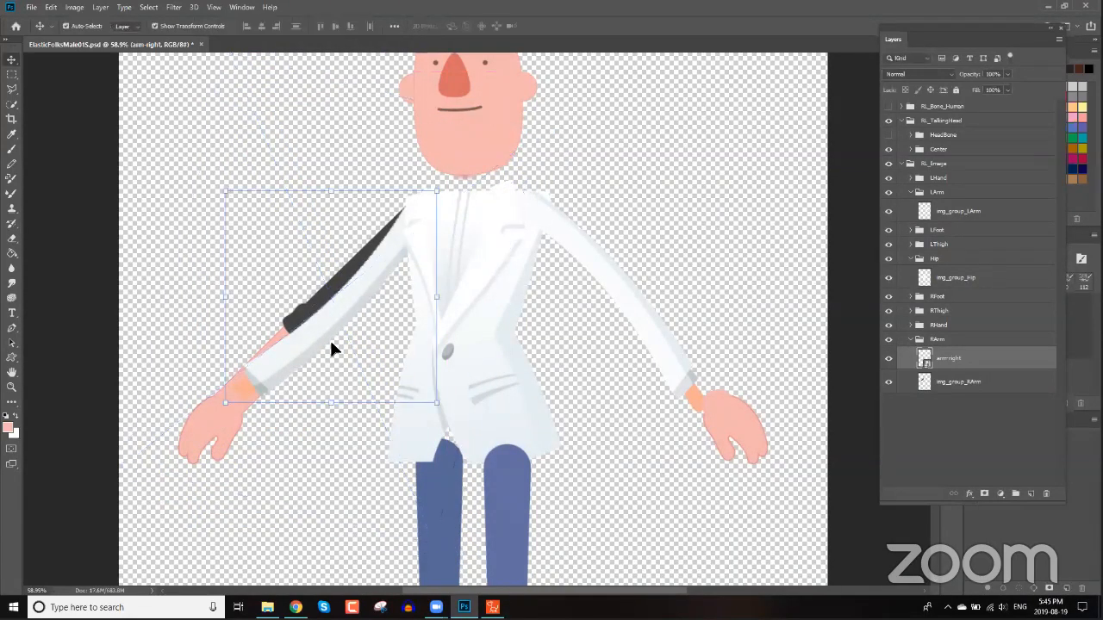
Rename the arm-right layer to img_group_RArm and delete the original img_group_RArm layer.
double_click(958, 358)
key(ctrl+v)
key(Return)
click(966, 384)
key(Delete)
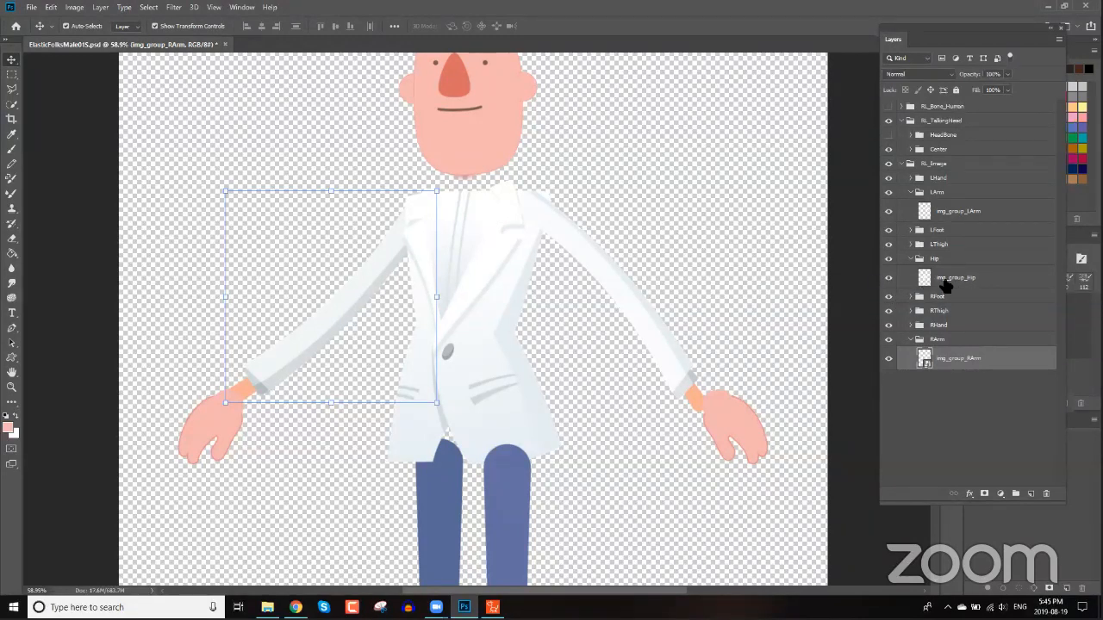
Place neck.png into the Hip group and move it to the character's neck.
click(959, 281)
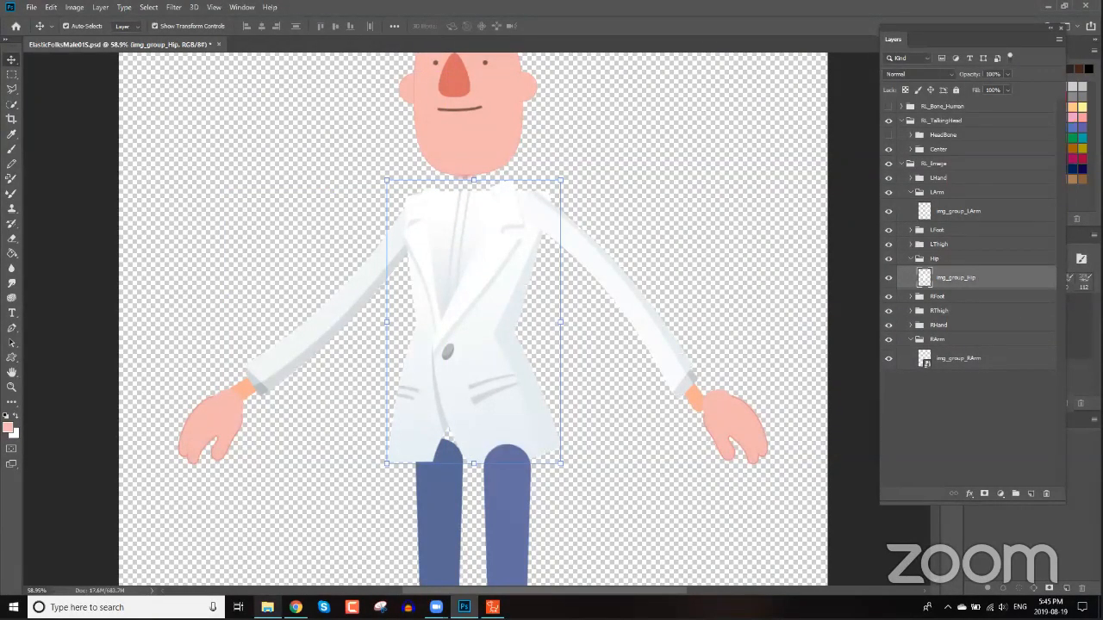
click(268, 607)
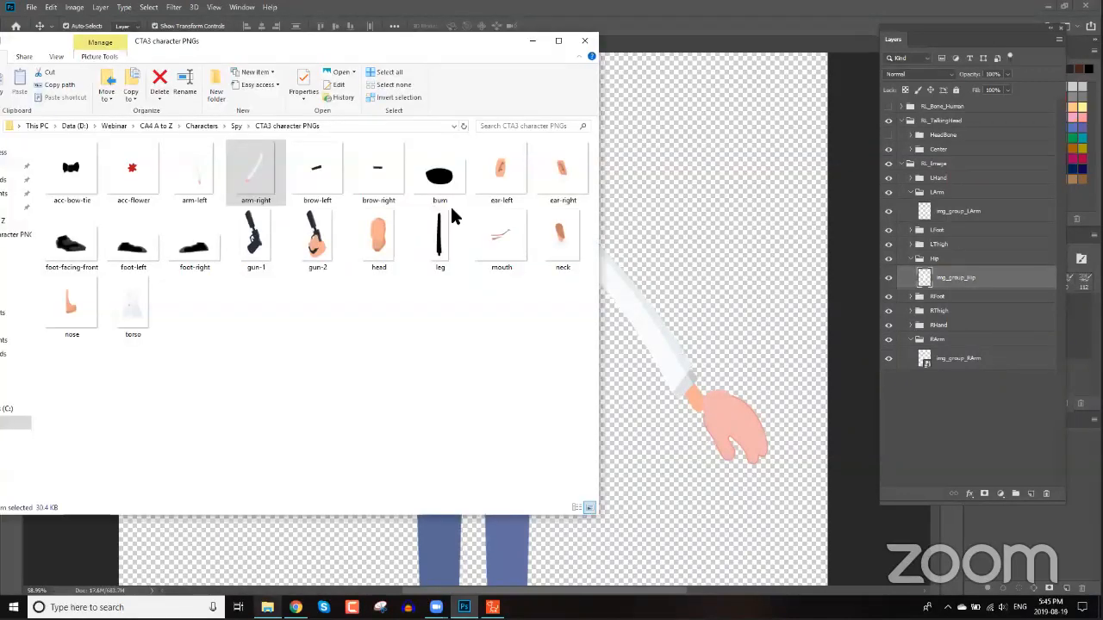
click(562, 245)
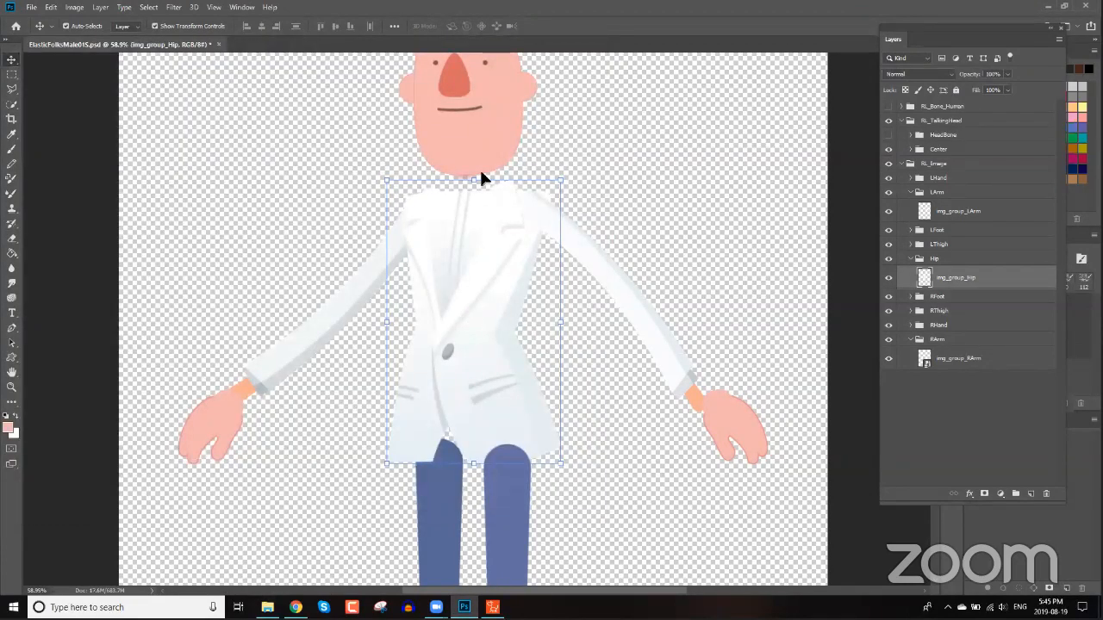
drag(466, 318, 462, 172)
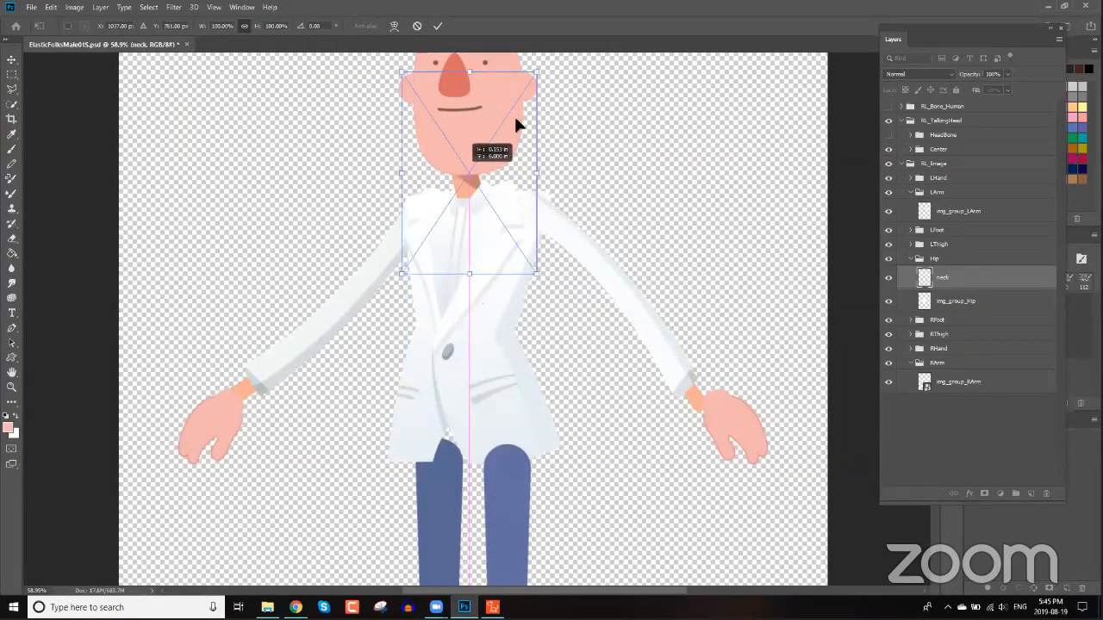
Scale the neck image to about 110% and nudge it into place.
drag(540, 74, 578, 45)
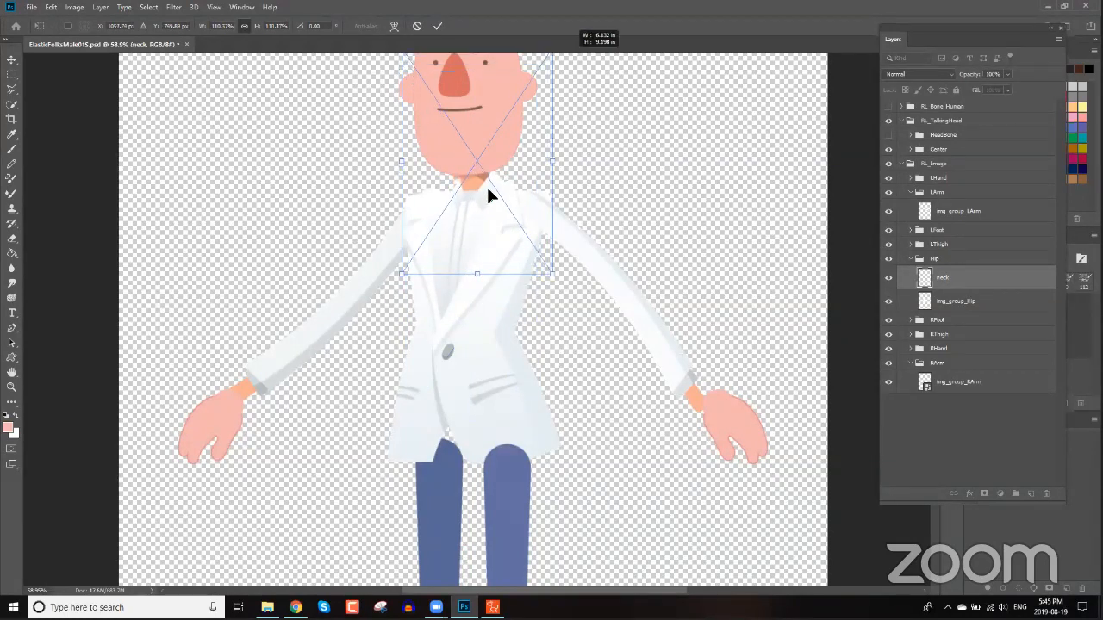
mouse_move(481, 186)
mouse_down()
mouse_move(475, 214)
mouse_move(486, 201)
mouse_up()
key(Return)
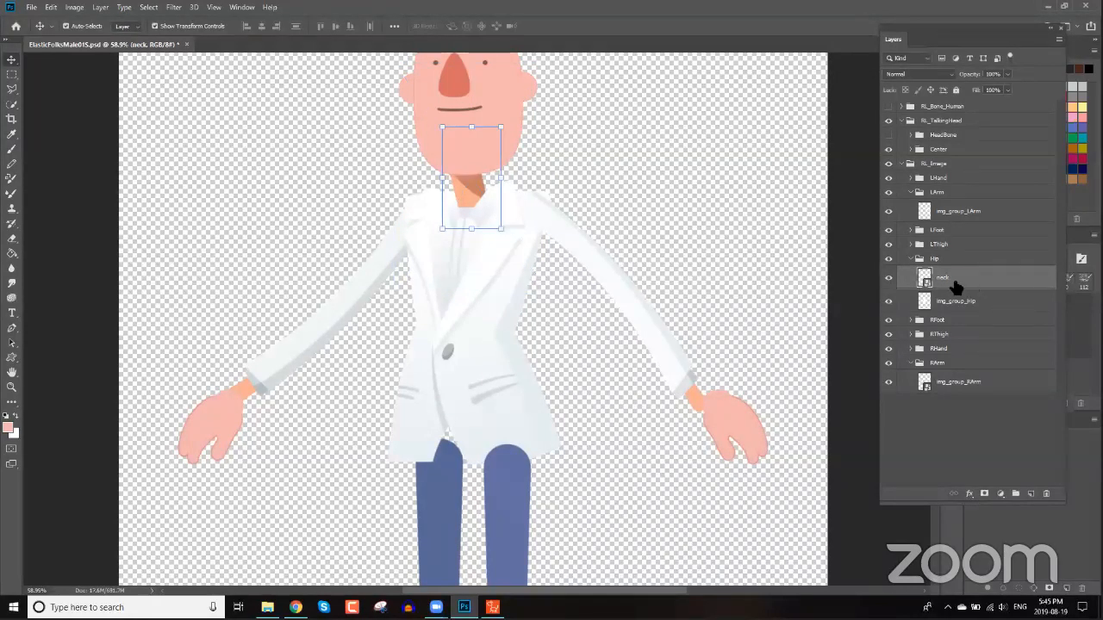
Rasterize the neck layer and copy the img_group_Hip layer name.
right_click(904, 284)
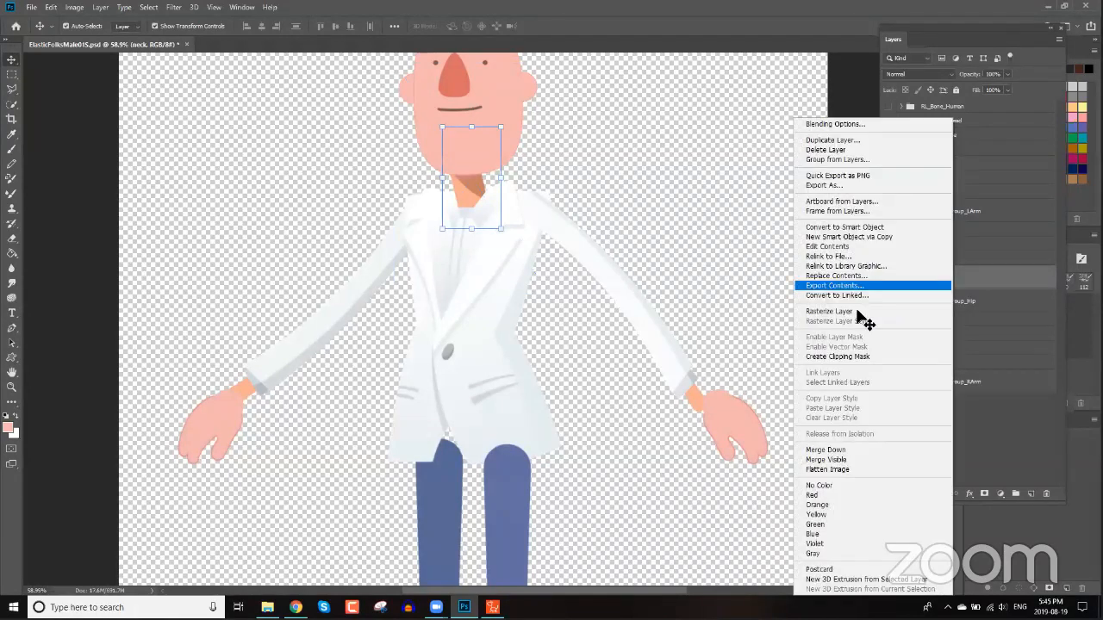
click(829, 312)
drag(972, 305, 964, 278)
double_click(964, 277)
key(ctrl+c)
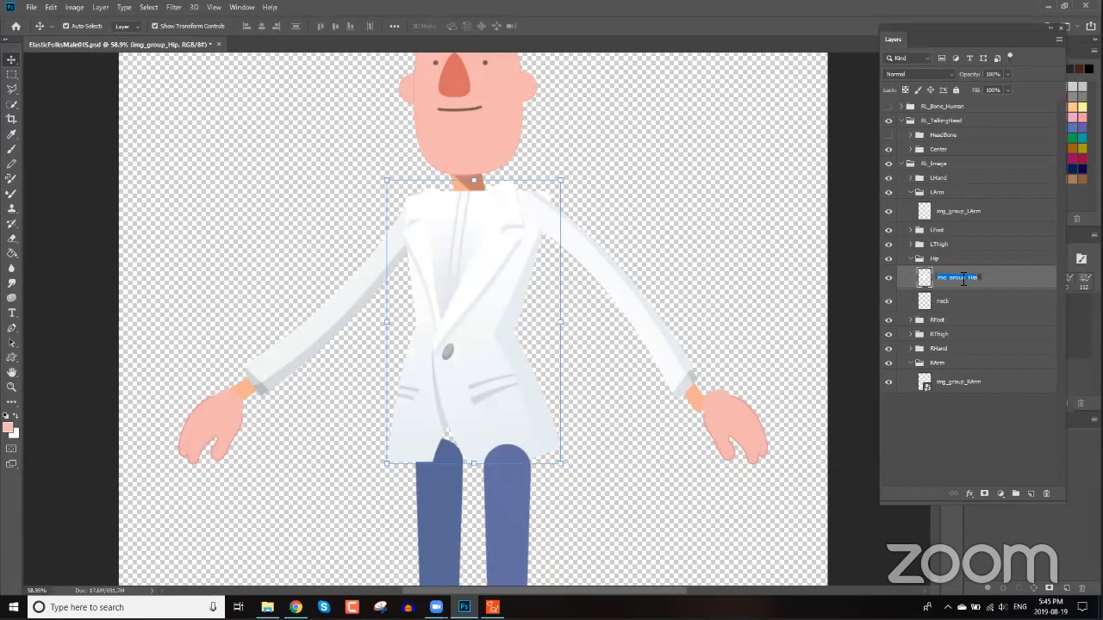
key(Return)
Keep the neck layer above img_group_Hip and merge the two layers together.
click(967, 300)
shift+click(964, 284)
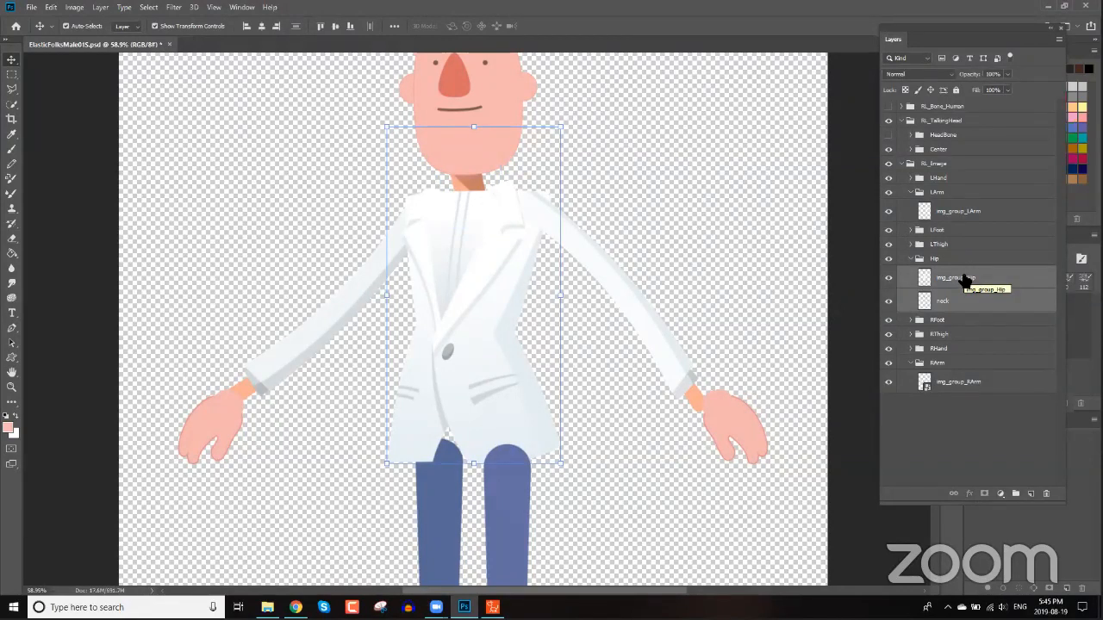
click(968, 302)
drag(975, 278, 963, 293)
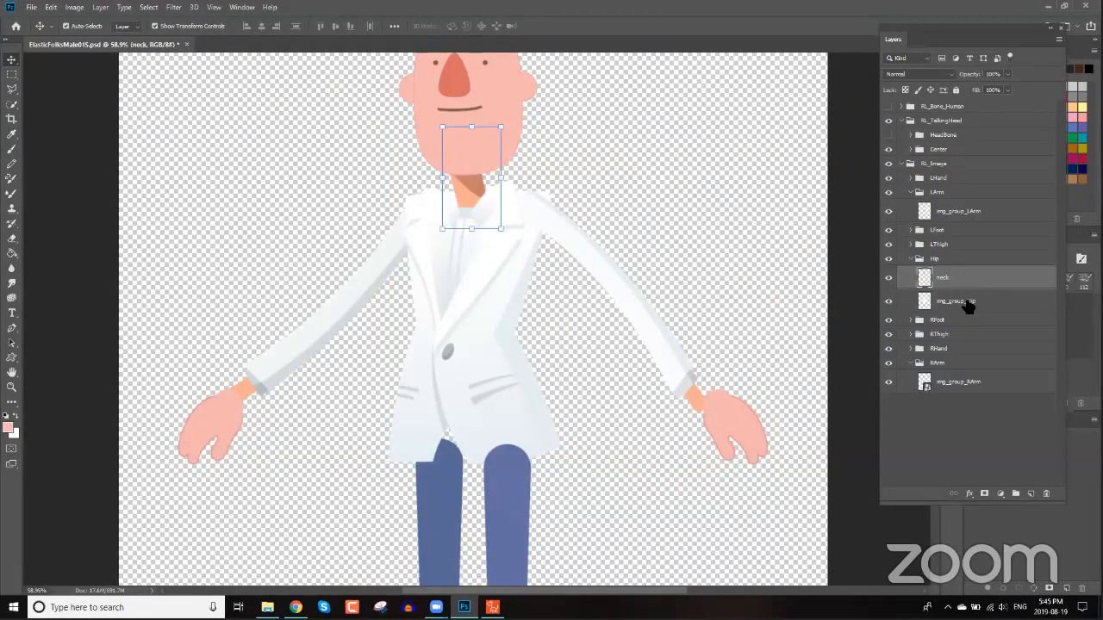
shift+click(968, 303)
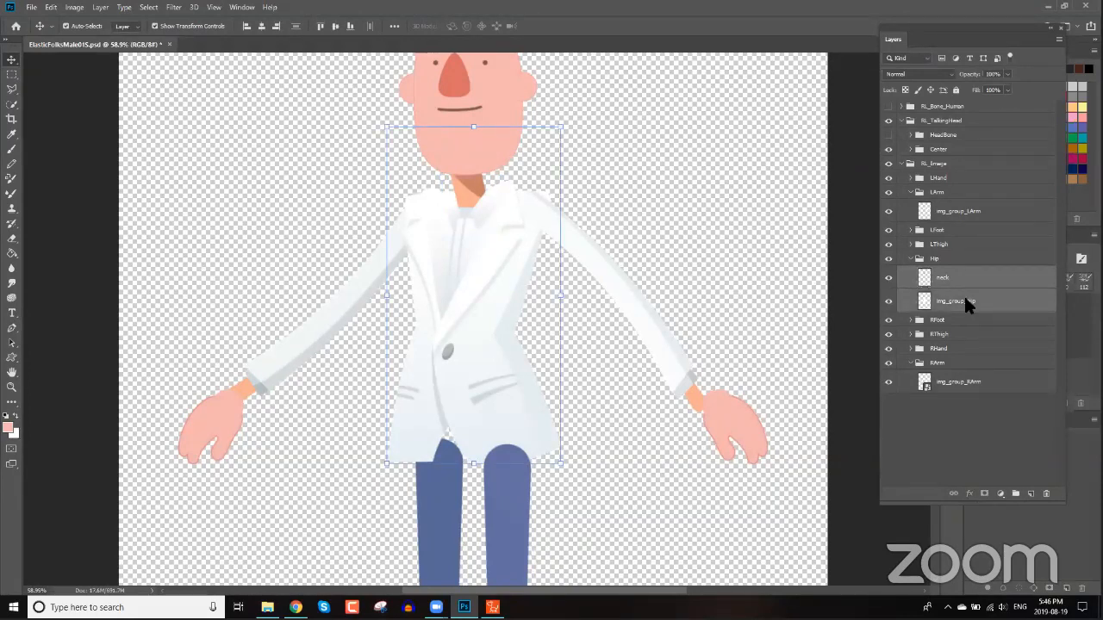
right_click(965, 300)
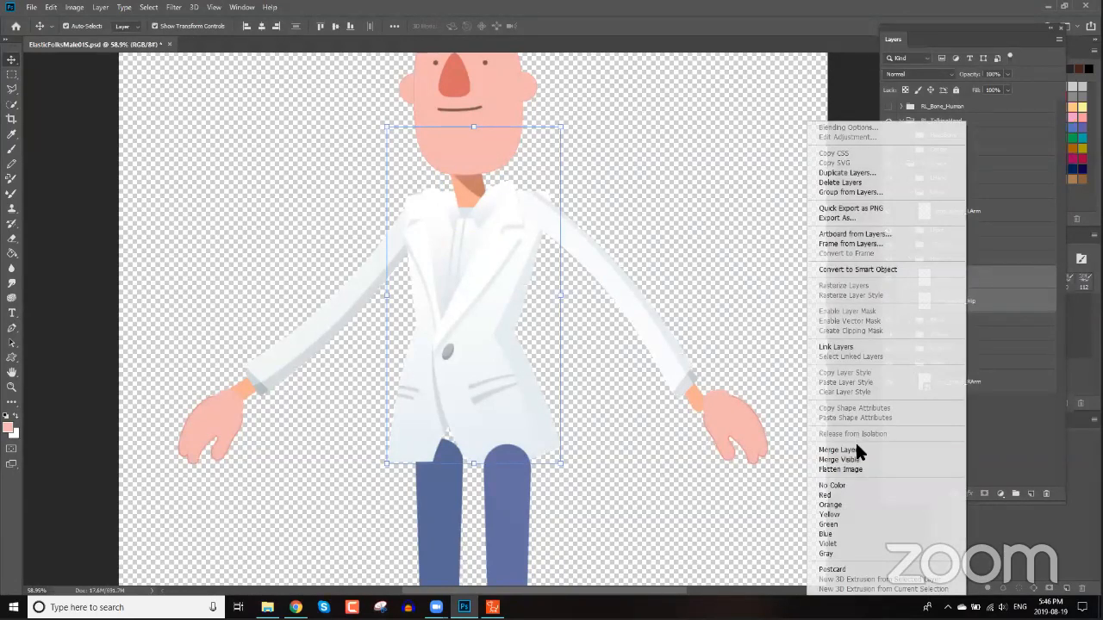
Rename the merged layer to img_group_Hip by pasting the copied name.
double_click(946, 278)
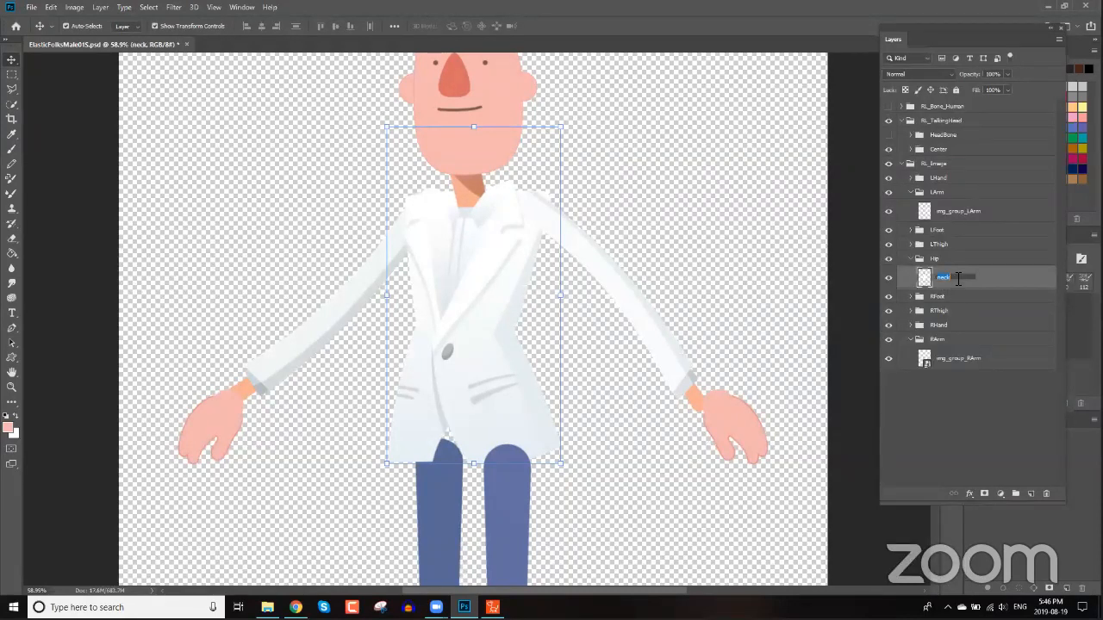
key(ctrl+v)
key(Return)
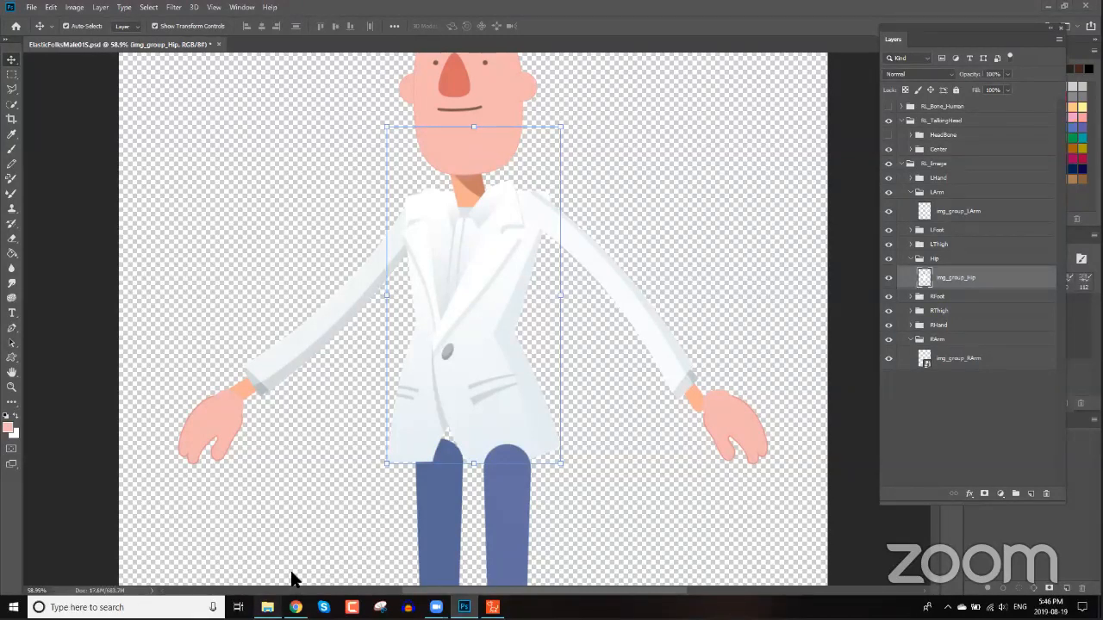
Place the bum image from the Spy character folder into the Hip group, scale it to about 142% and position it over the hips.
key(alt+Tab)
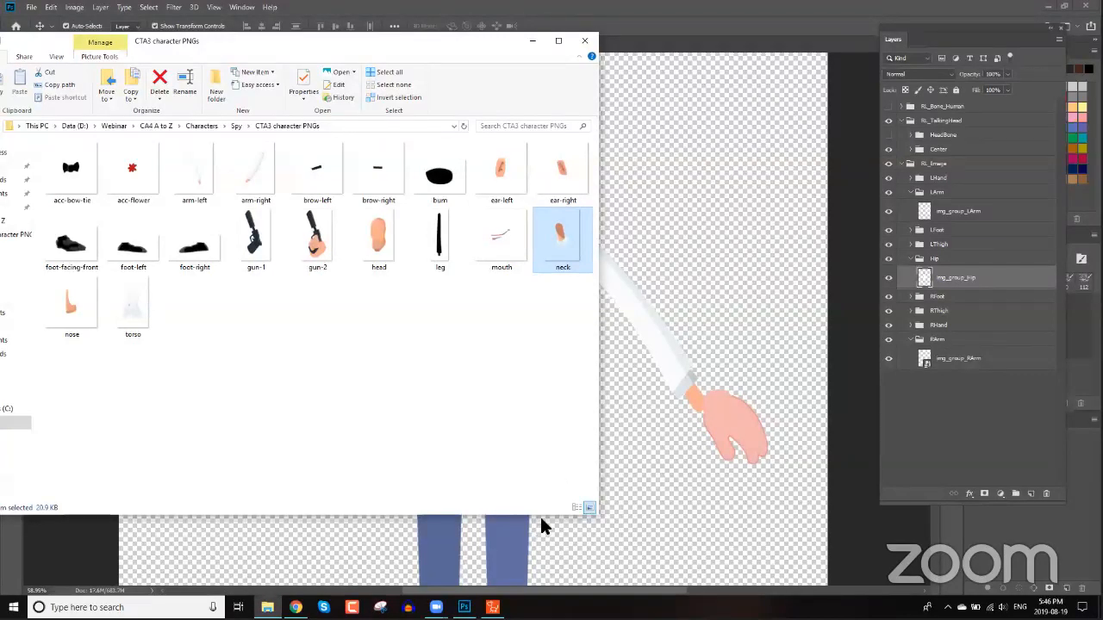
drag(456, 40, 746, 24)
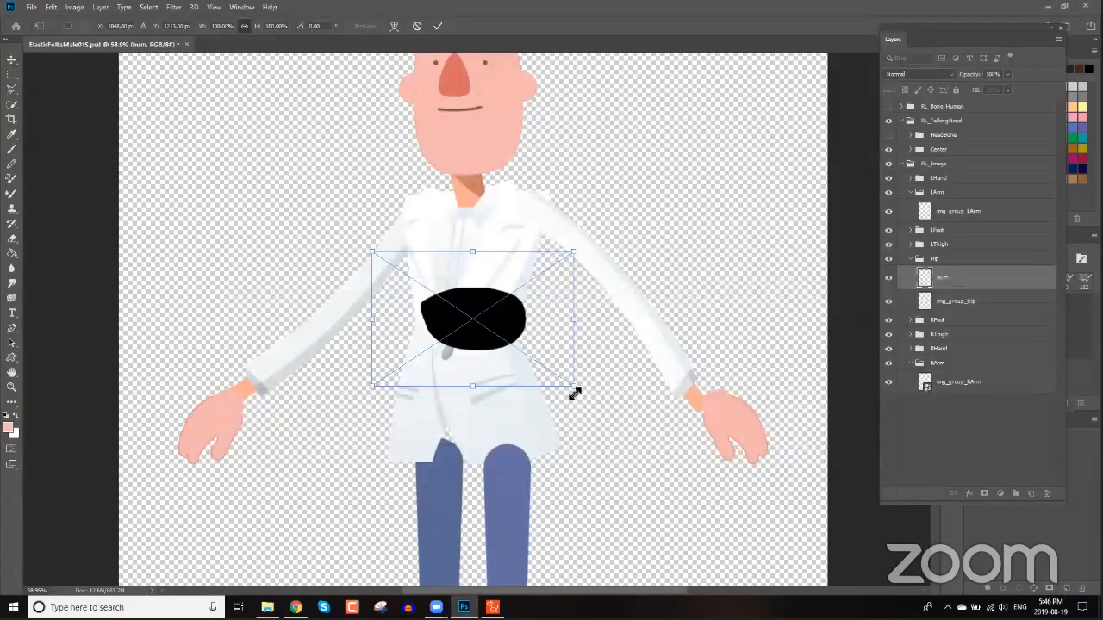
drag(576, 395, 651, 333)
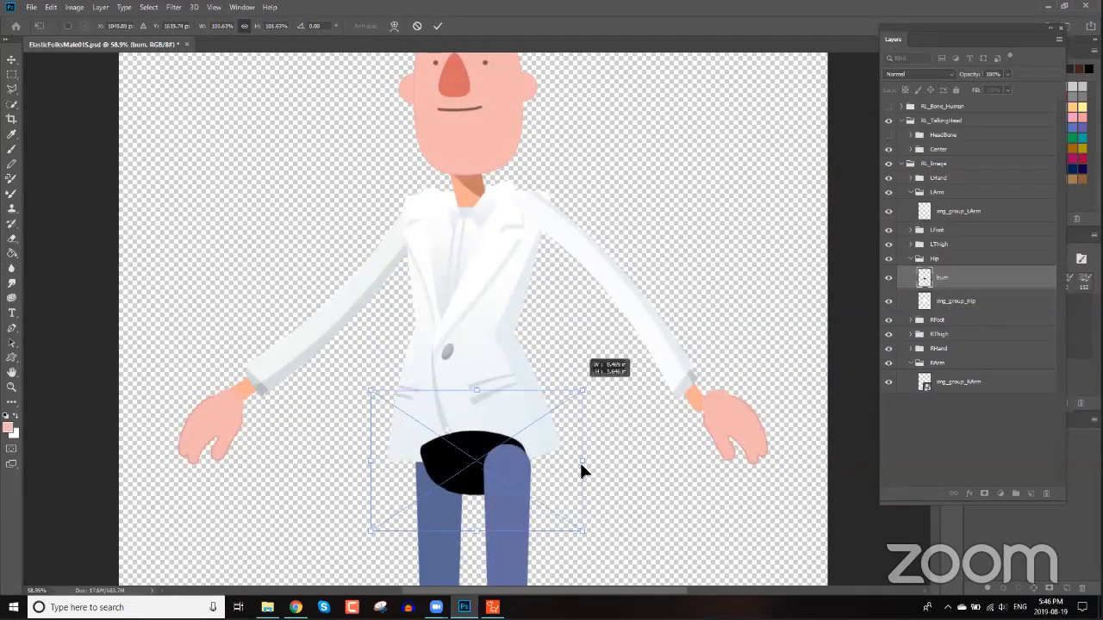
drag(521, 479, 512, 482)
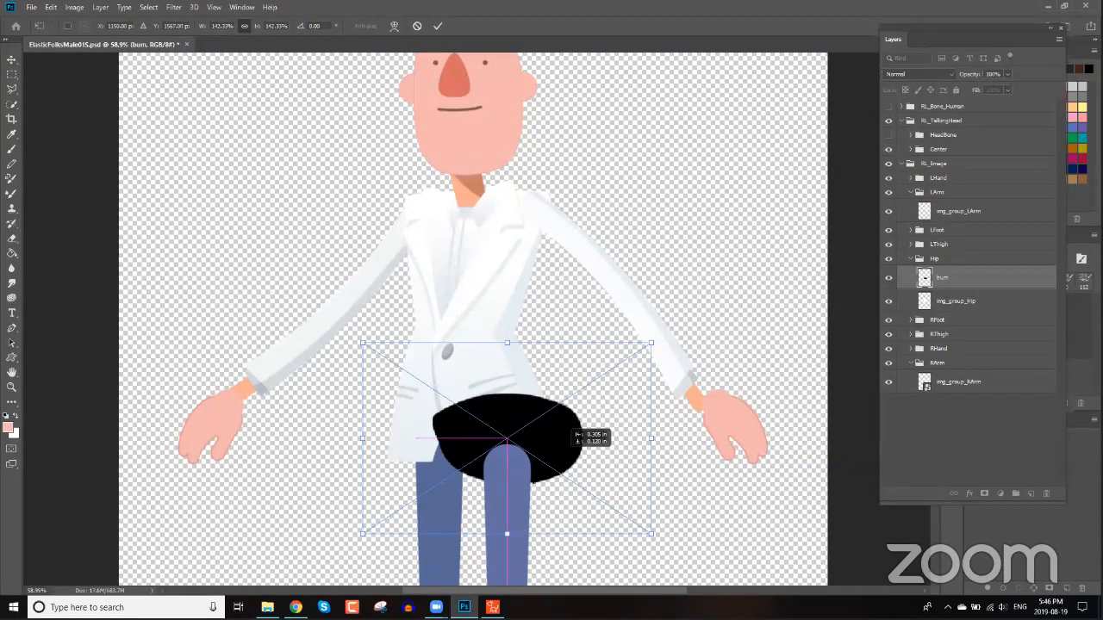
drag(573, 431, 546, 452)
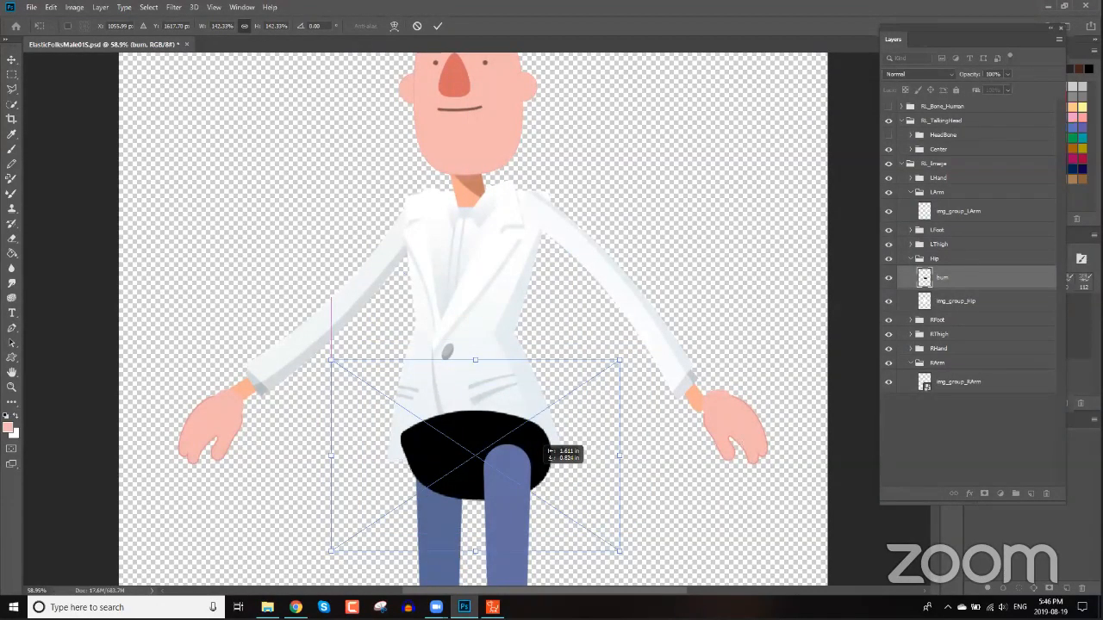
drag(549, 454, 556, 452)
key(Return)
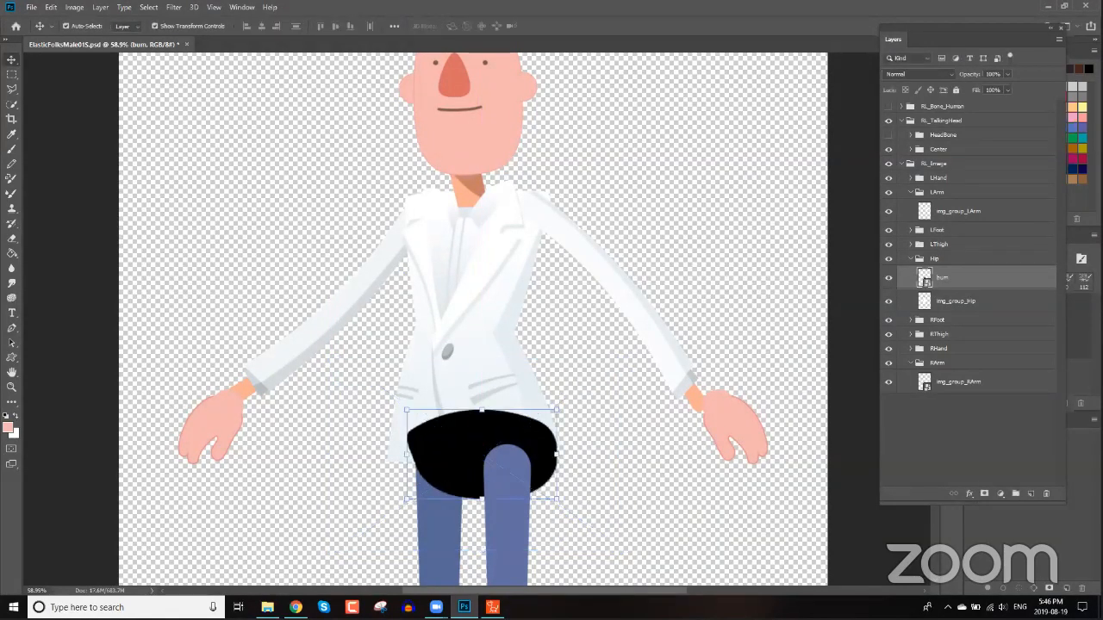
Merge the bum layer with img_group_Hip and keep the name img_group_Hip.
click(955, 295)
shift+click(961, 284)
right_click(955, 277)
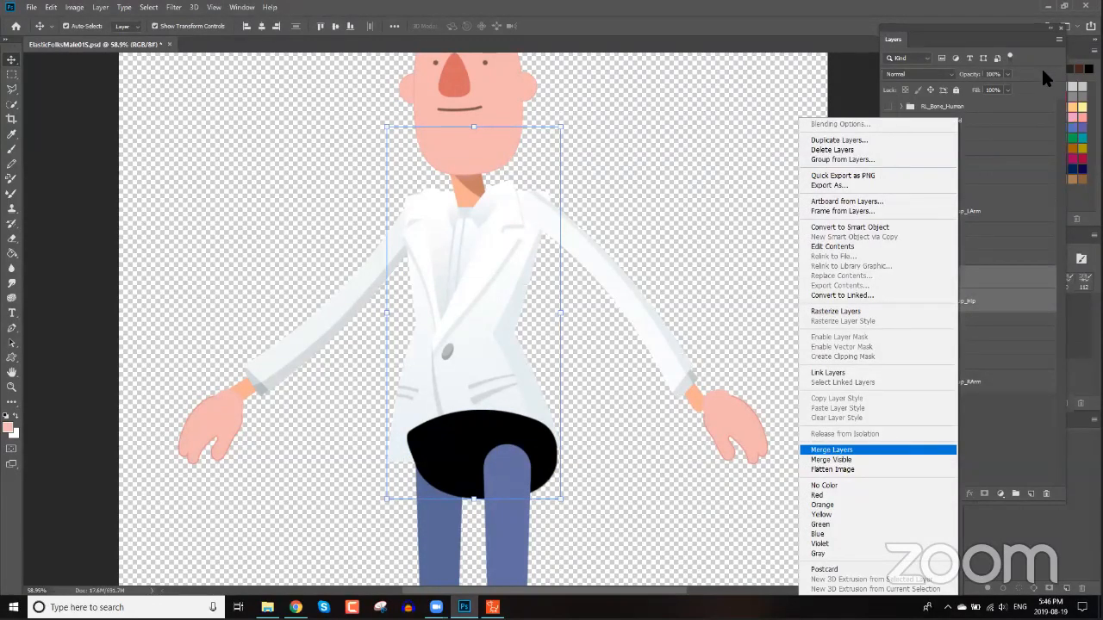
click(832, 450)
double_click(959, 286)
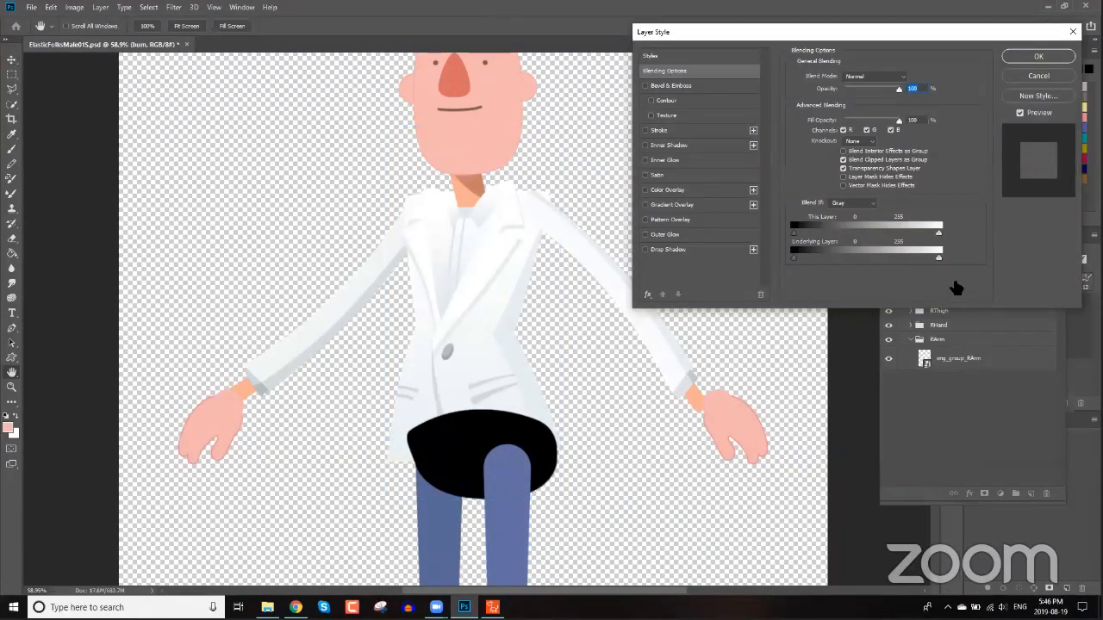
key(Escape)
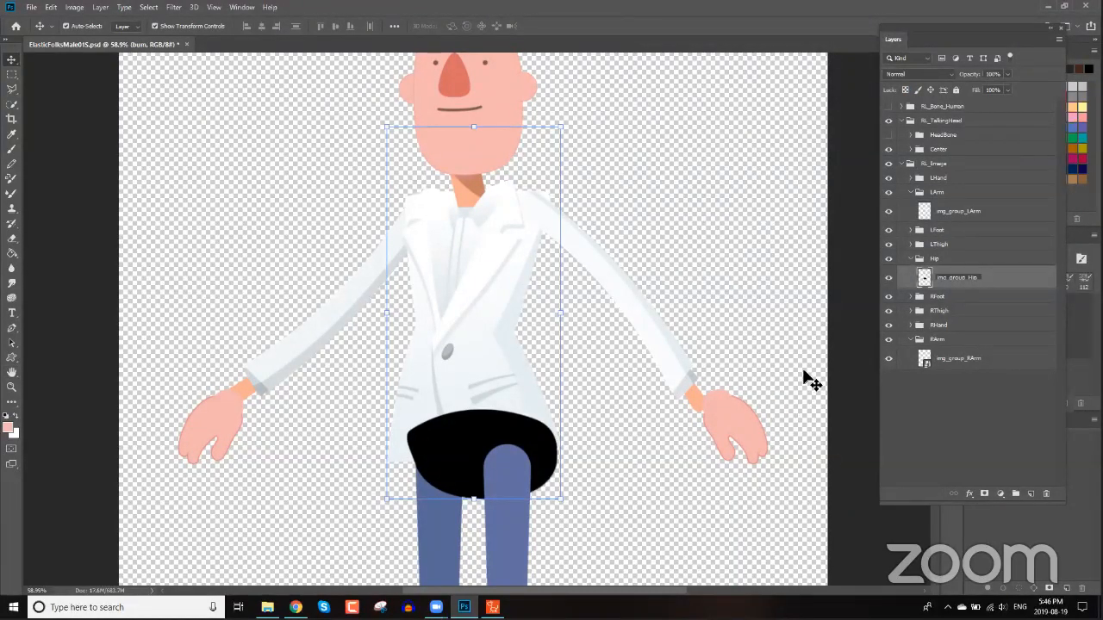
key(Return)
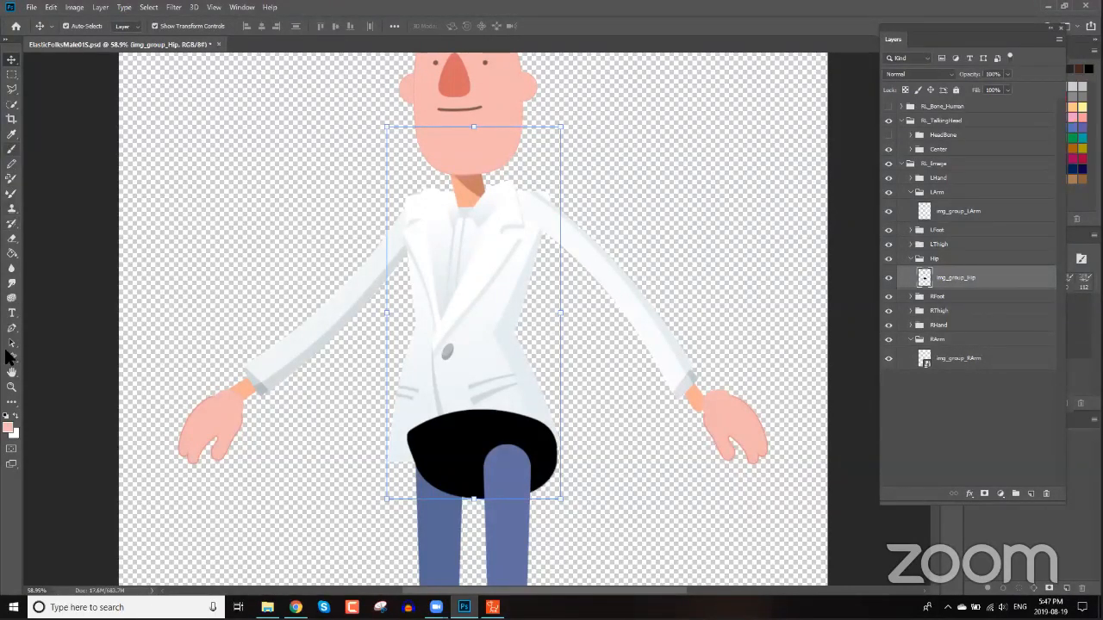
Fill the bum shape with the trouser blue using the Paint Bucket tool.
click(12, 253)
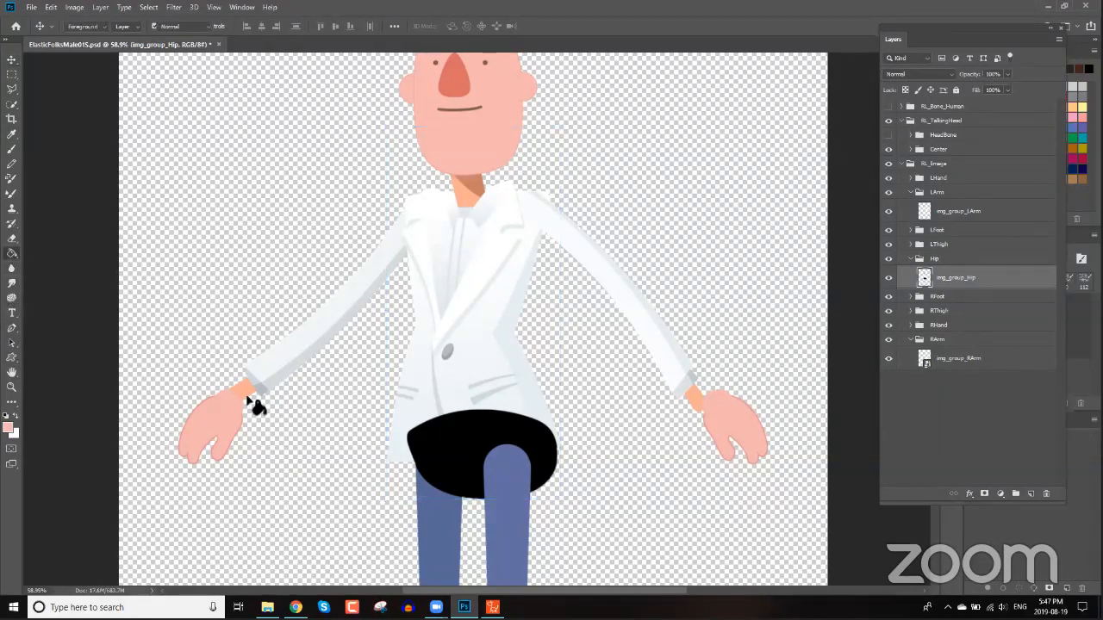
alt+click(515, 507)
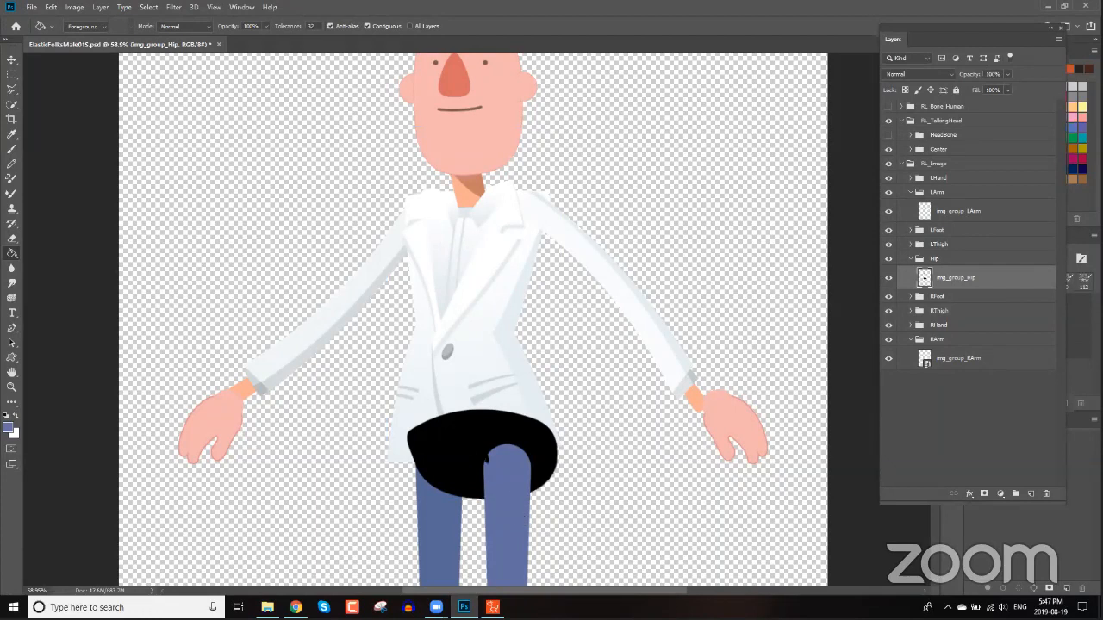
click(468, 441)
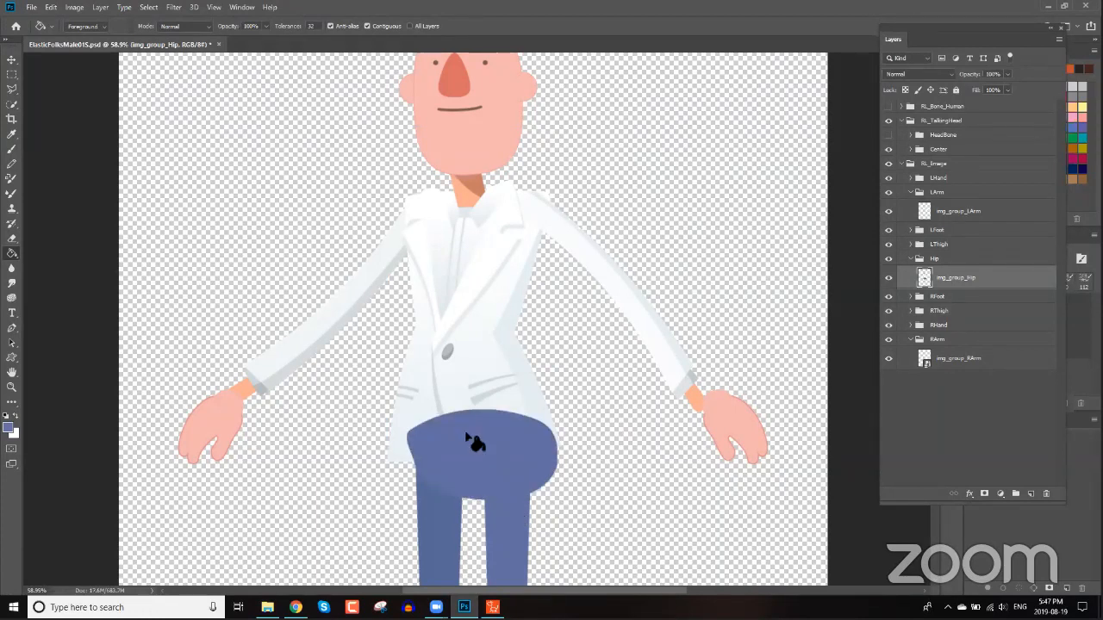
scroll(498, 470, down, 1)
scroll(499, 474, down, 1)
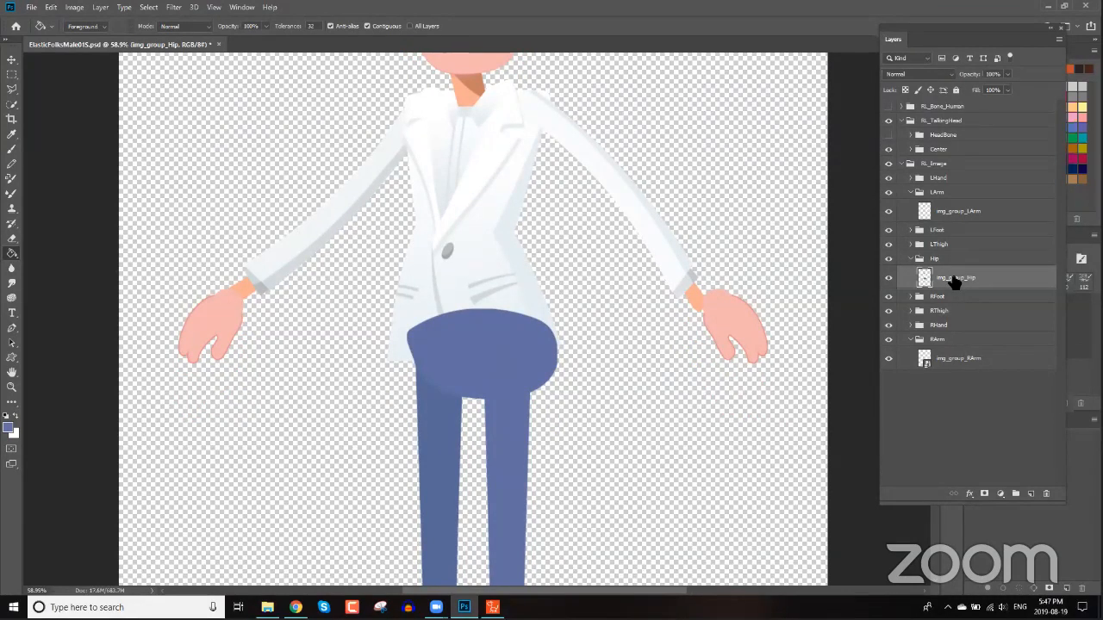
Undo the bucket fill, the rename and the layer merge.
key(ctrl+z)
key(ctrl+z)
key(ctrl+z)
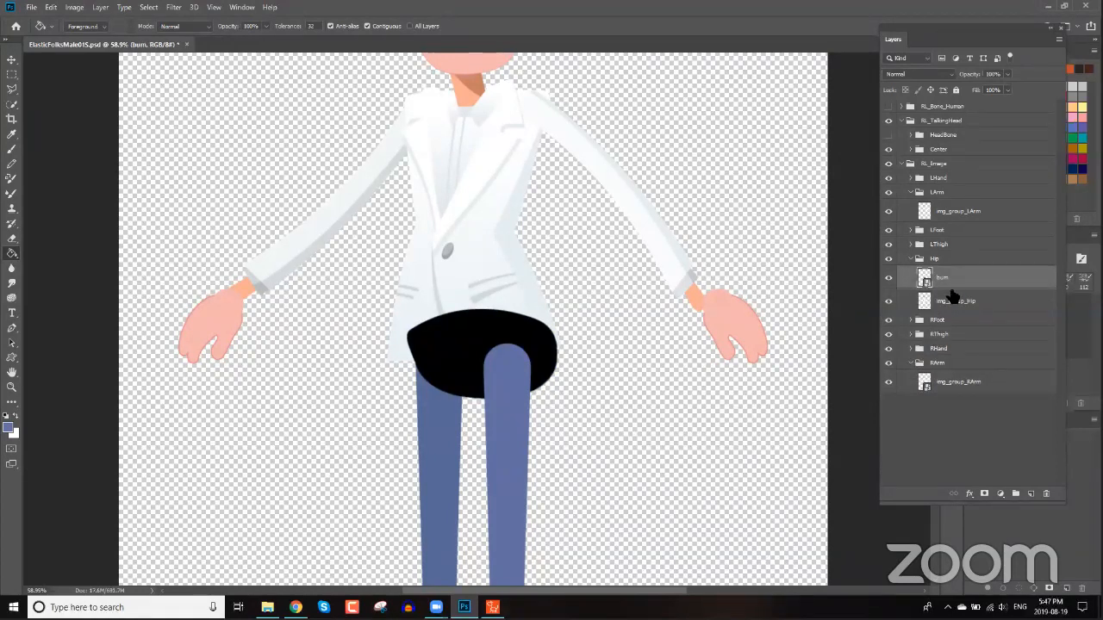
Move the bum layer below img_group_Hip and merge the two layers together.
drag(952, 291, 956, 312)
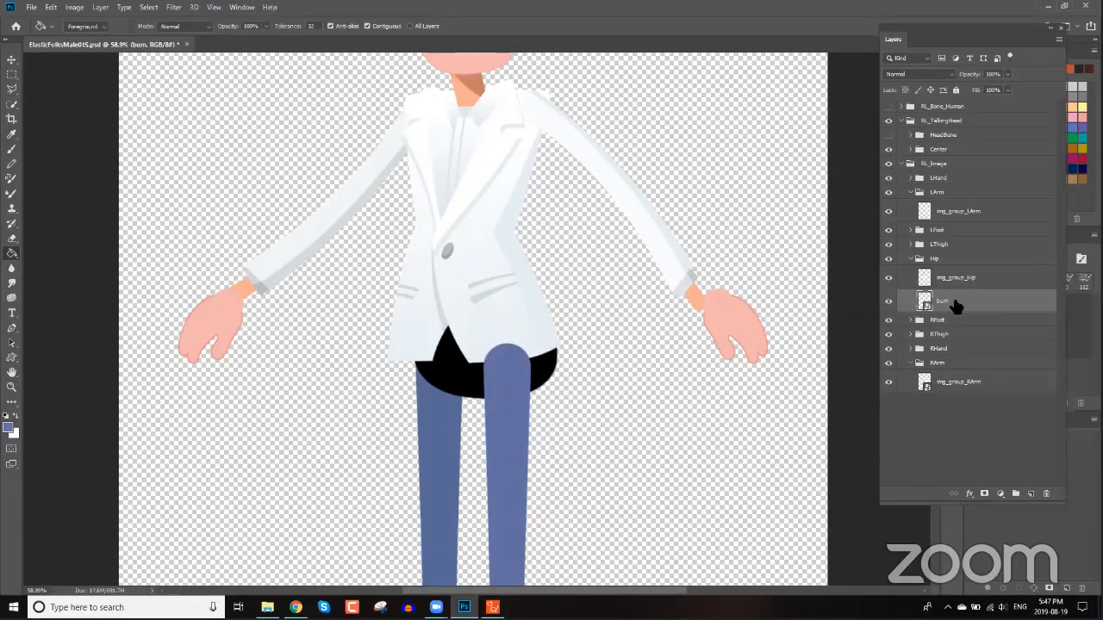
right_click(962, 277)
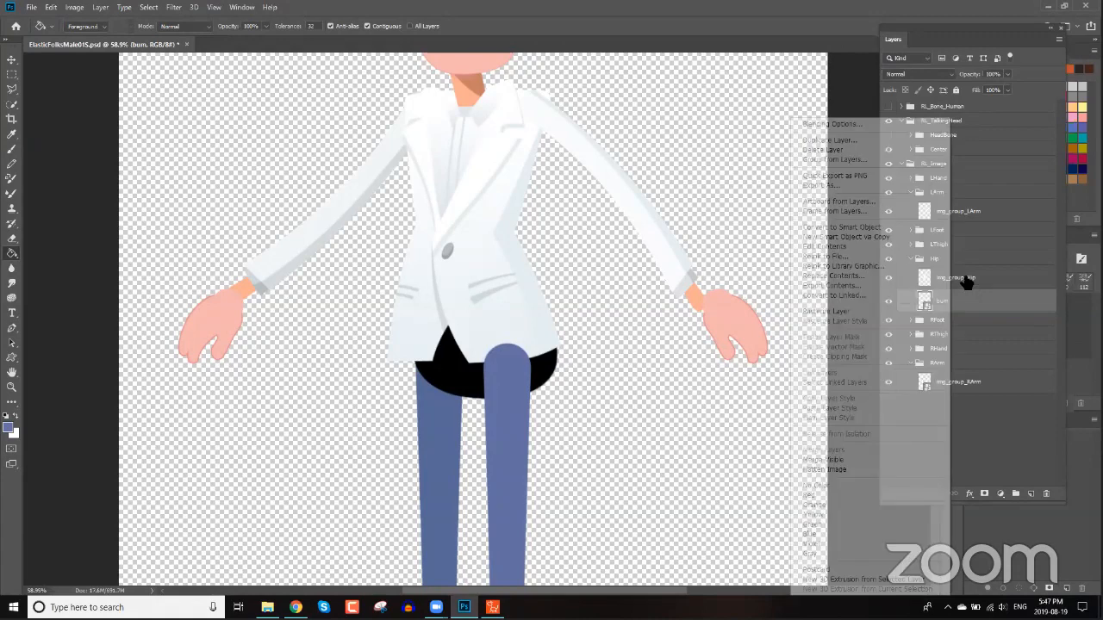
click(960, 304)
ctrl+click(955, 303)
right_click(917, 306)
click(872, 450)
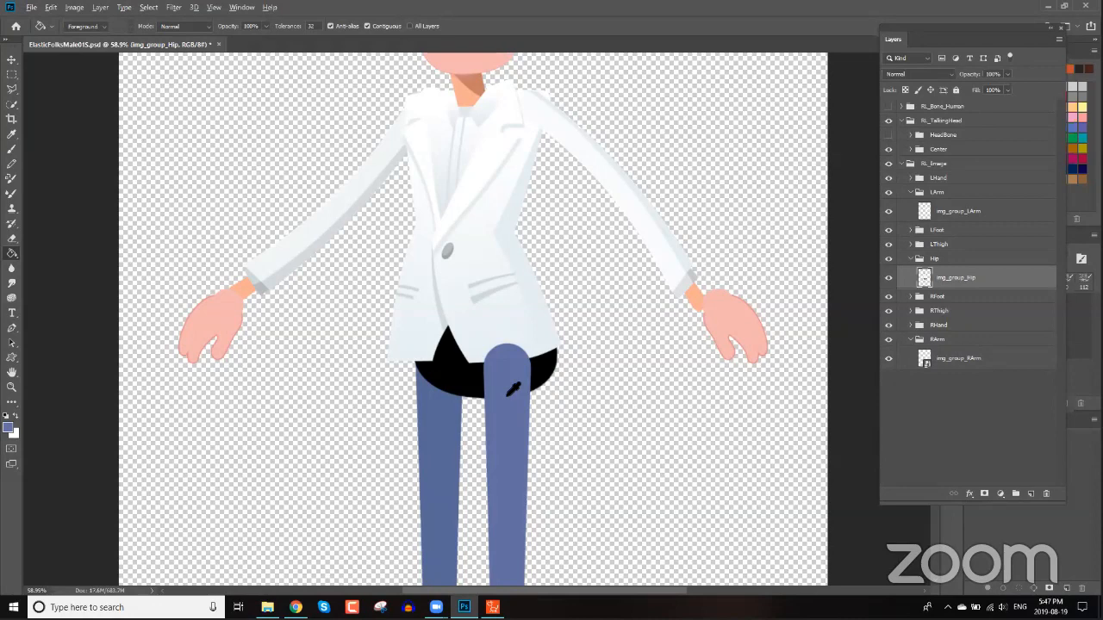
Fill the visible black bum area with the trouser blue using the Paint Bucket tool.
click(455, 383)
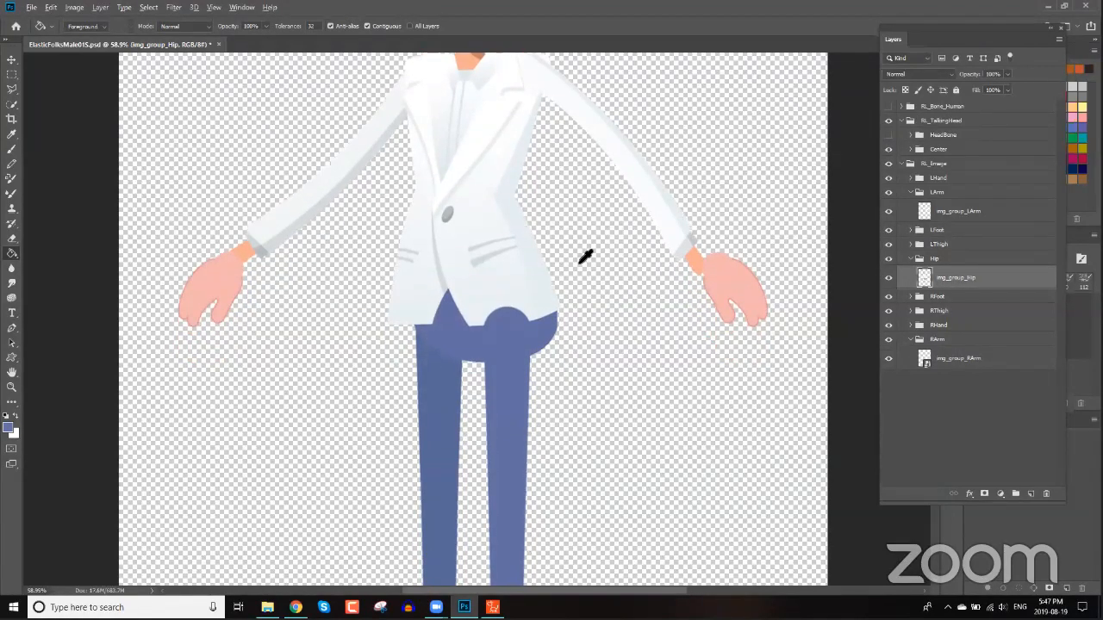
scroll(595, 263, down, 2)
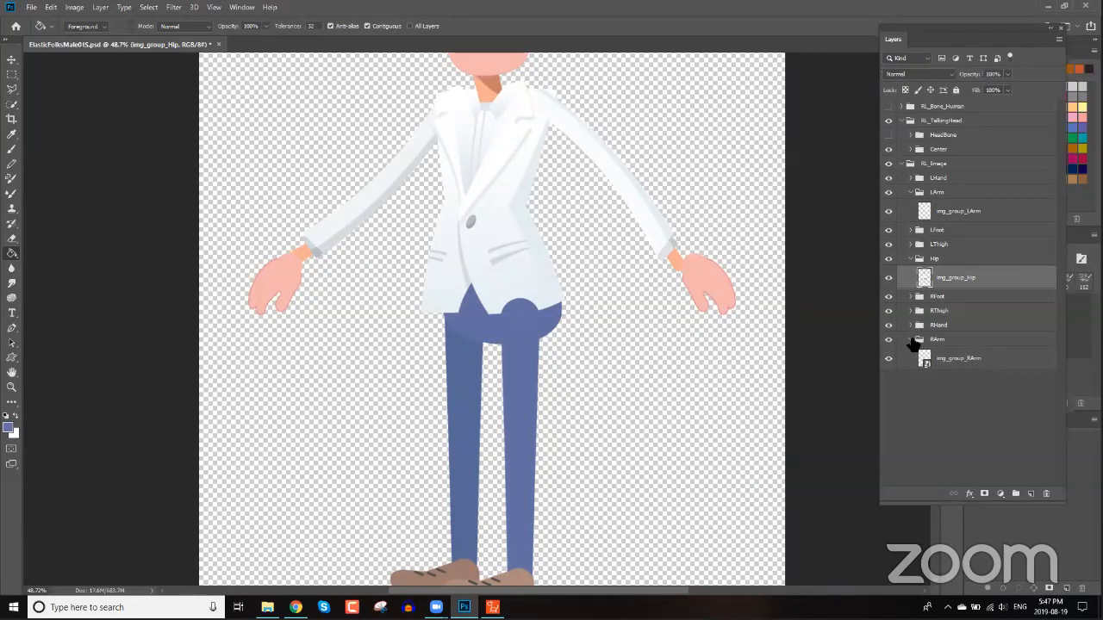
Collapse the open layer groups and examine the hand layers inside the RHand group.
click(911, 260)
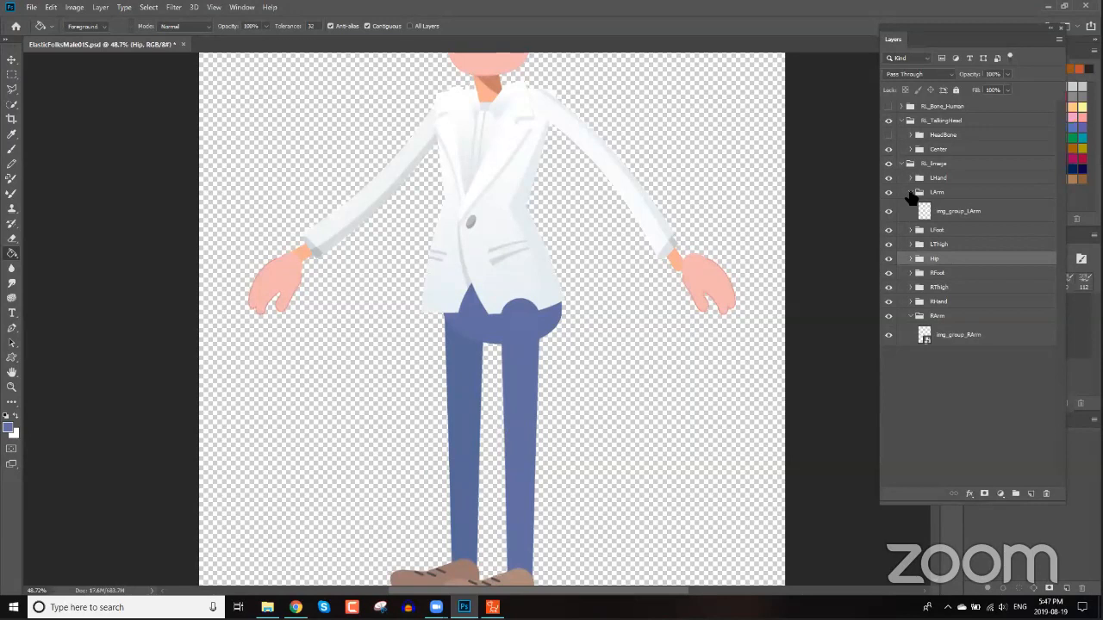
click(911, 192)
click(911, 293)
click(911, 278)
scroll(965, 319, down, 5)
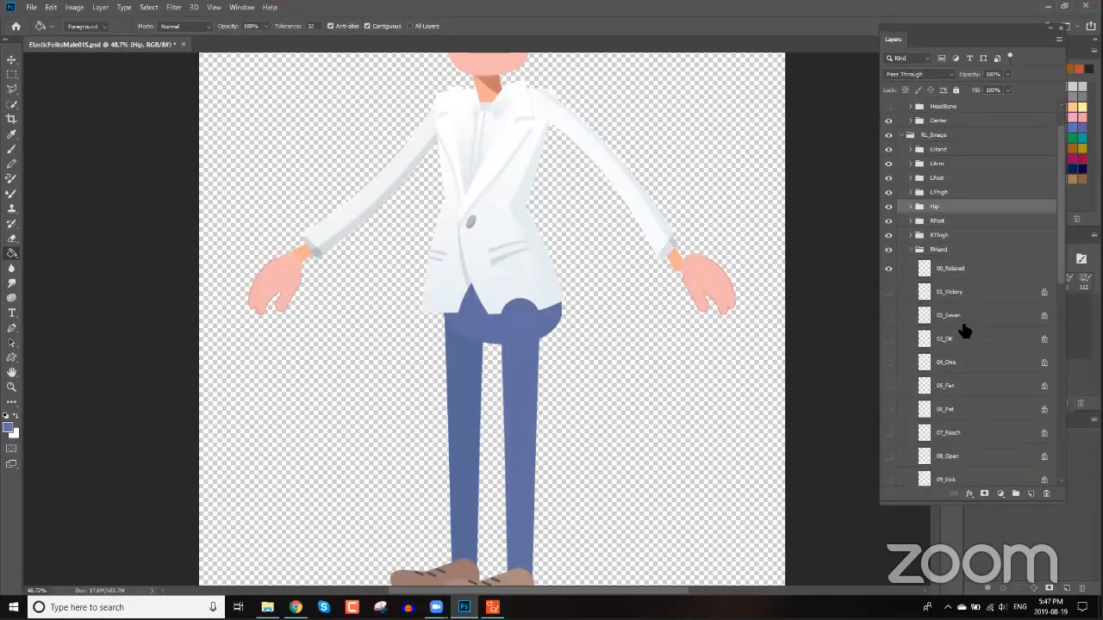
scroll(963, 332, up, 5)
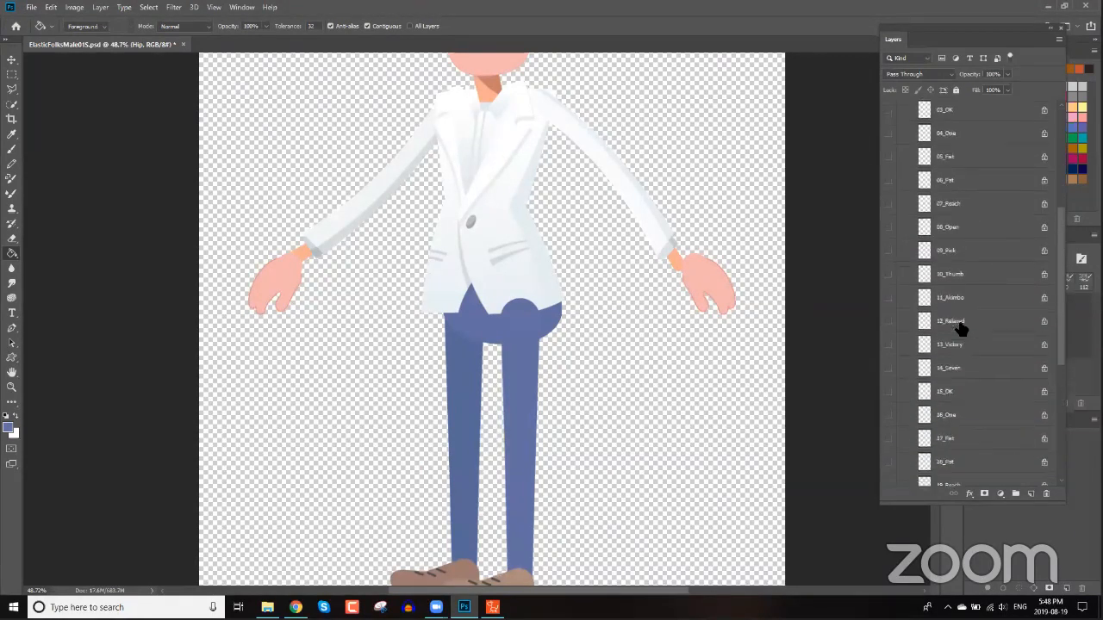
scroll(961, 326, down, 3)
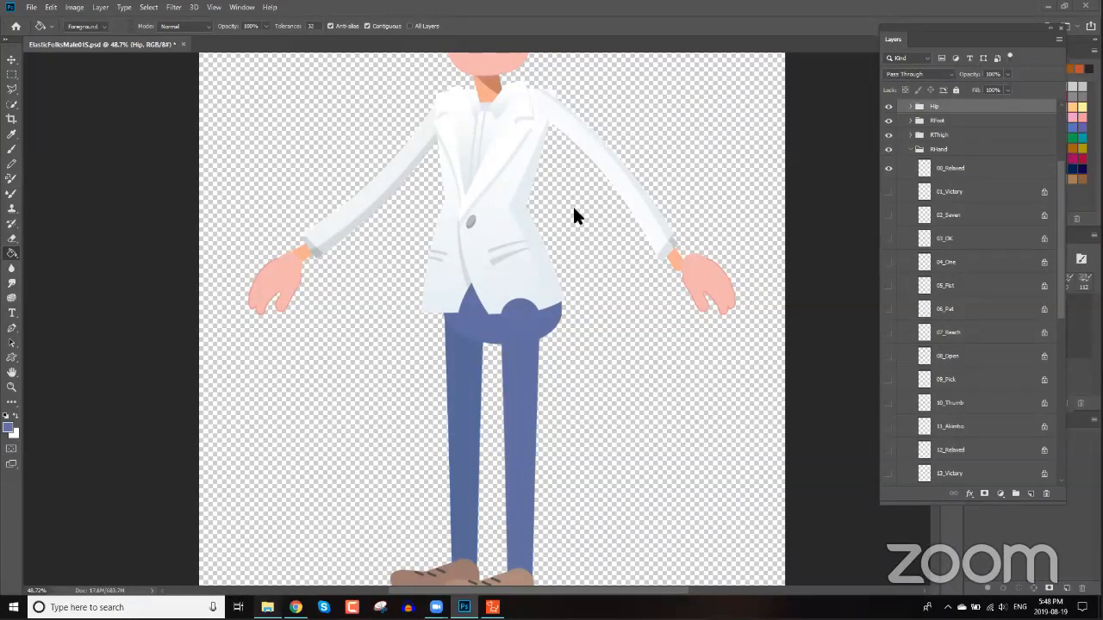
Browse the CA4 character PNGs folder of the Spy character and return to the PSD.
key(alt+Tab)
click(525, 109)
double_click(392, 158)
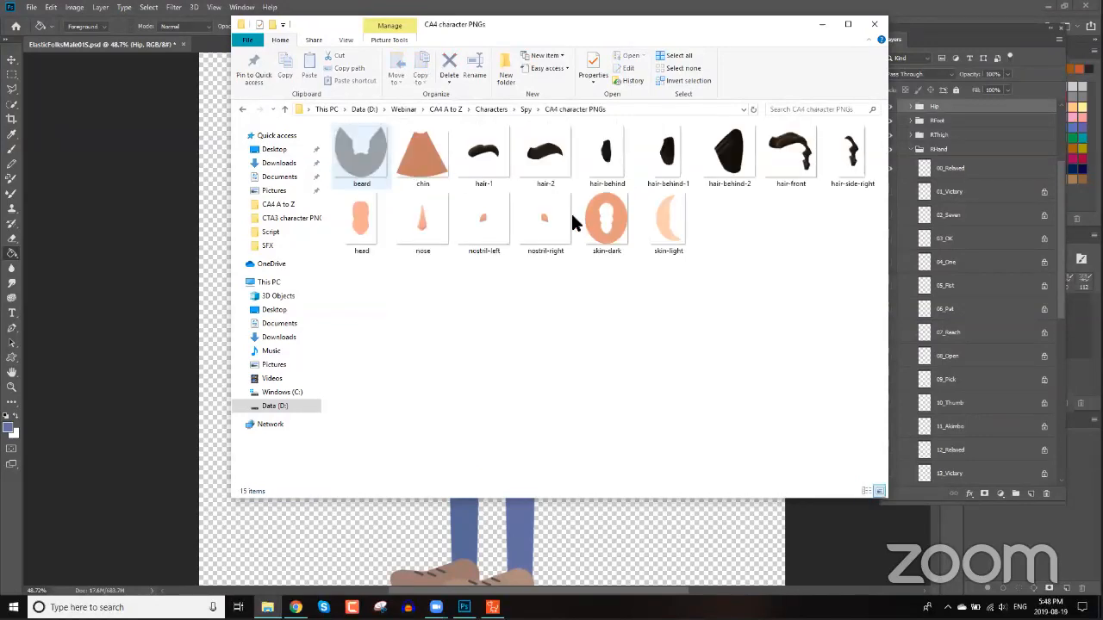
click(576, 217)
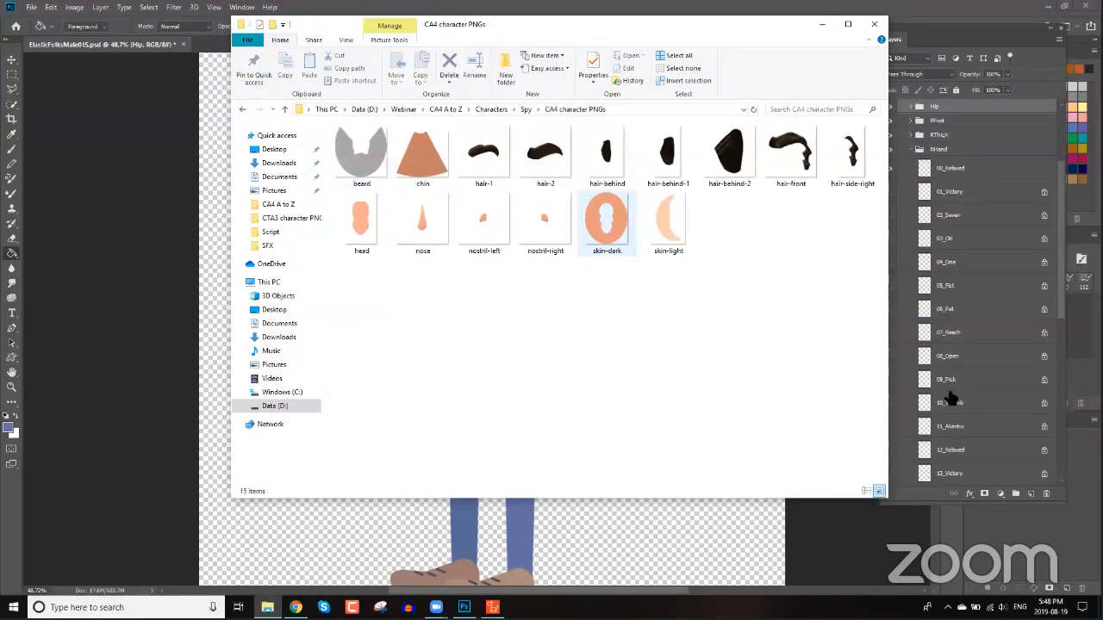
click(889, 197)
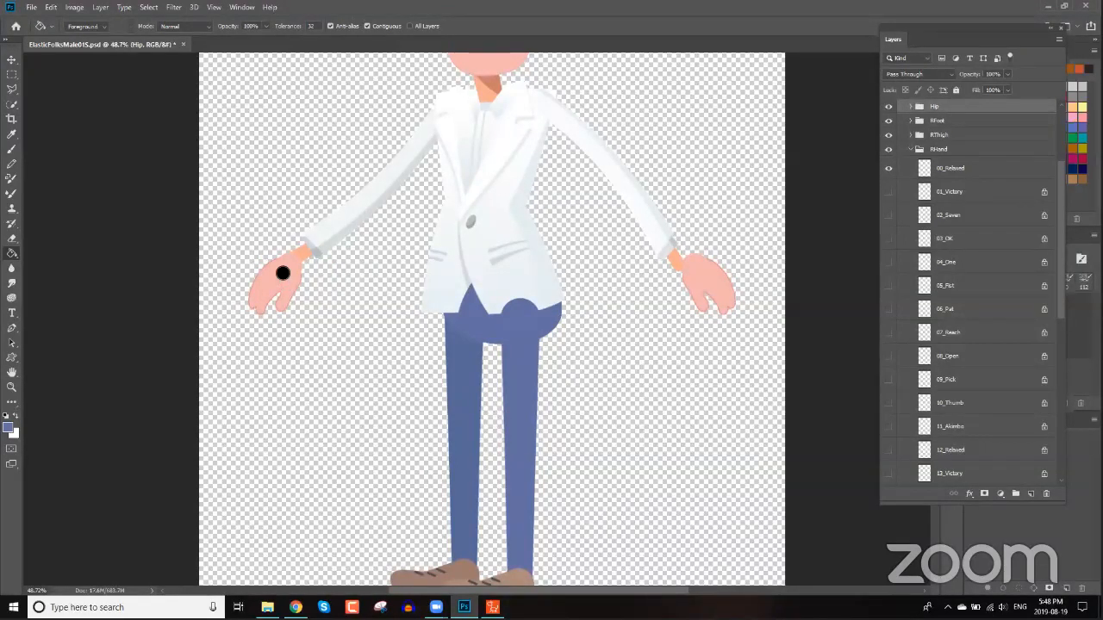
Try to fill the 00_Relaxed hand layer with the skin colour, then undo the fill.
click(950, 173)
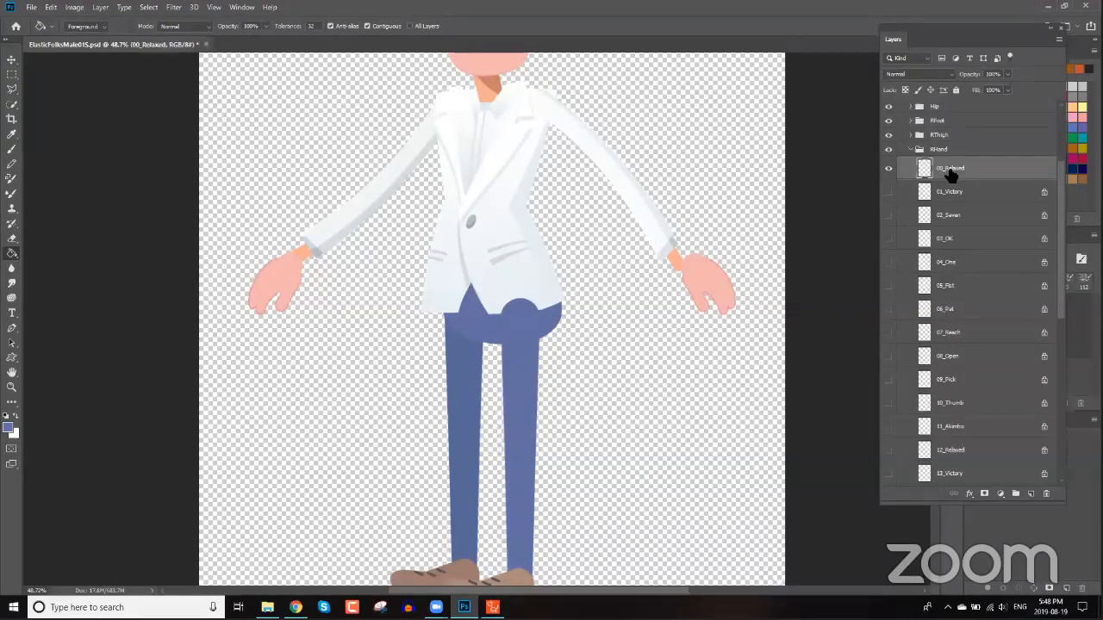
alt+click(298, 263)
click(304, 255)
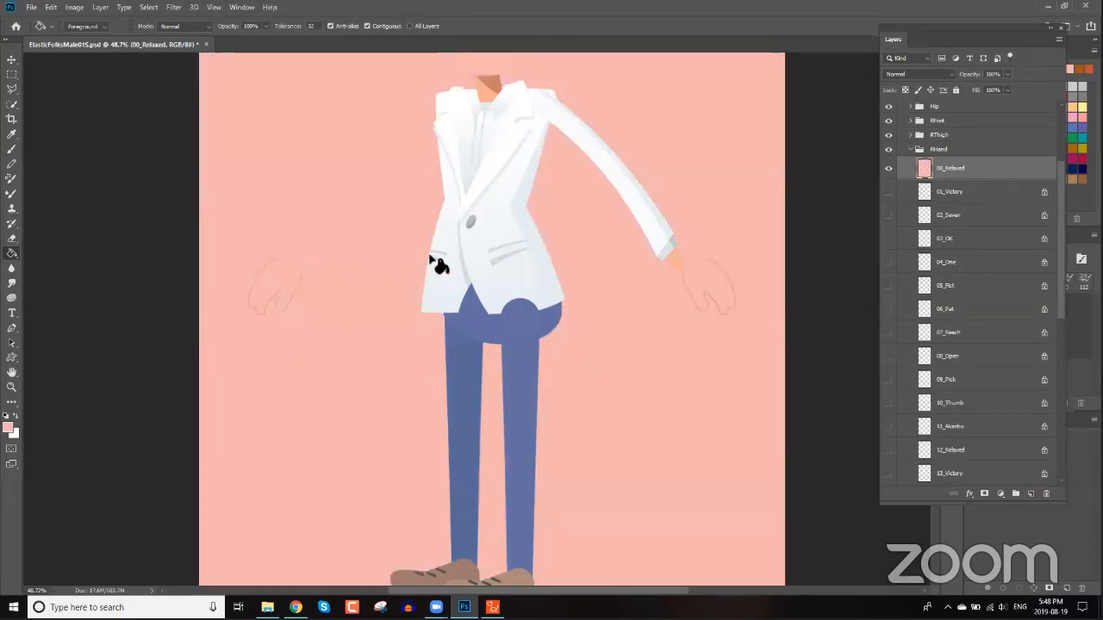
key(ctrl+z)
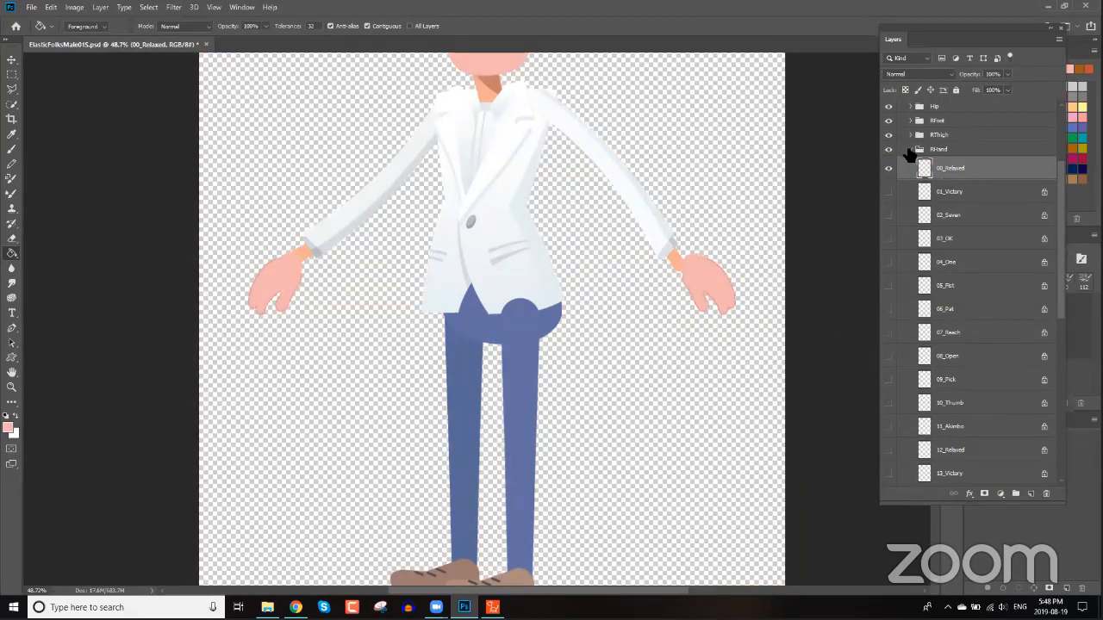
Select the img_group_RArm layer in the RArm group and fill its orange wrist with the skin colour.
click(911, 150)
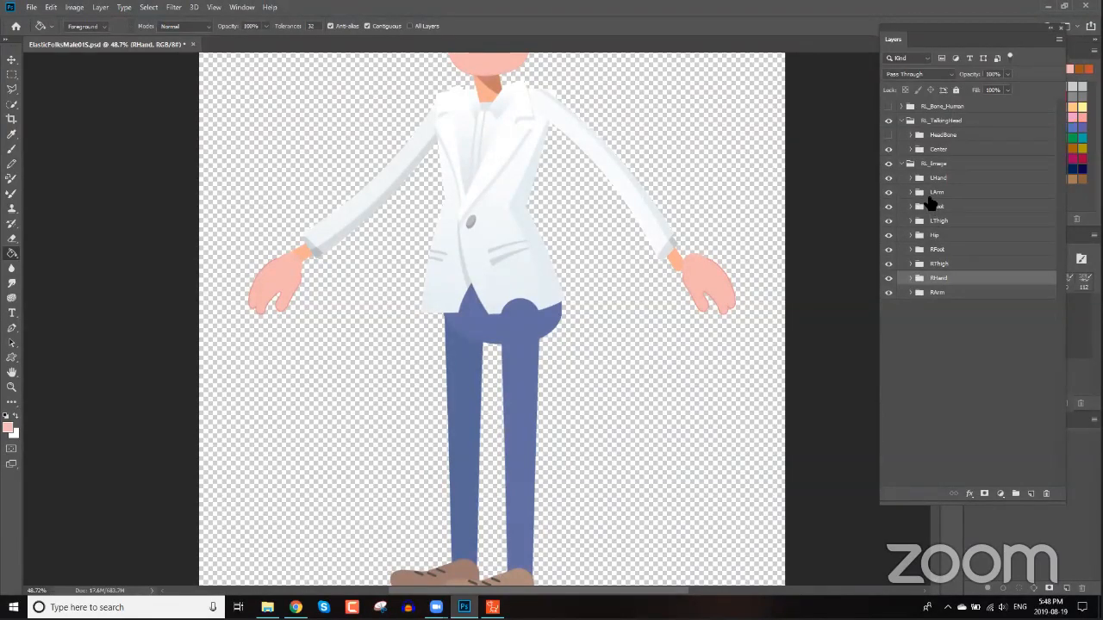
click(917, 294)
click(912, 293)
click(920, 312)
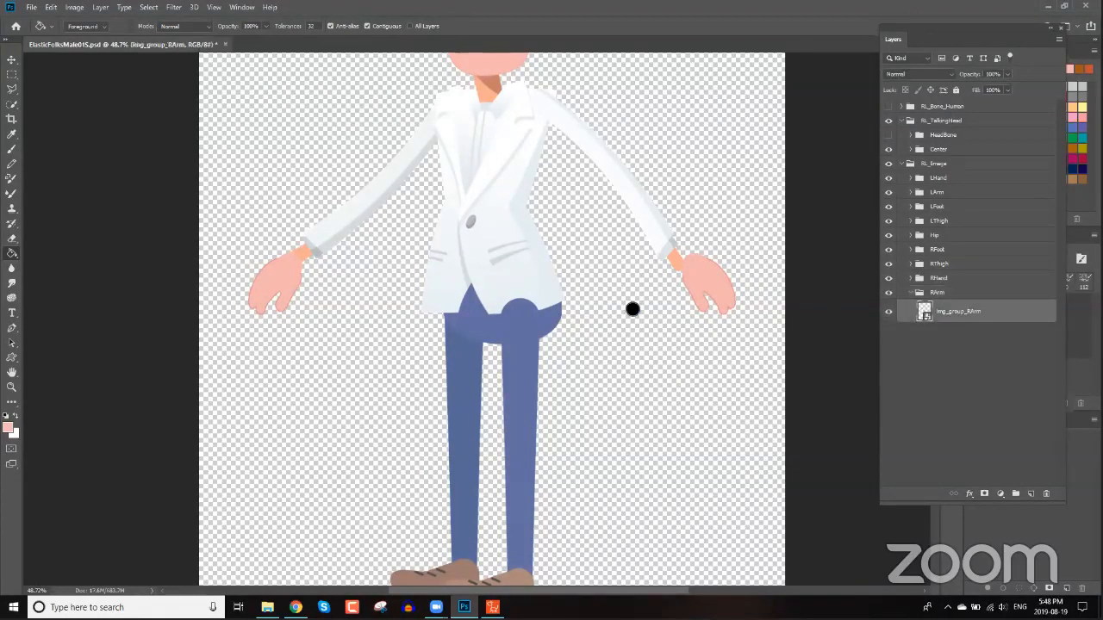
click(301, 250)
key(Return)
Expand the LArm group, select its img_group_LArm layer and fill its orange wrist with the skin colour.
click(940, 193)
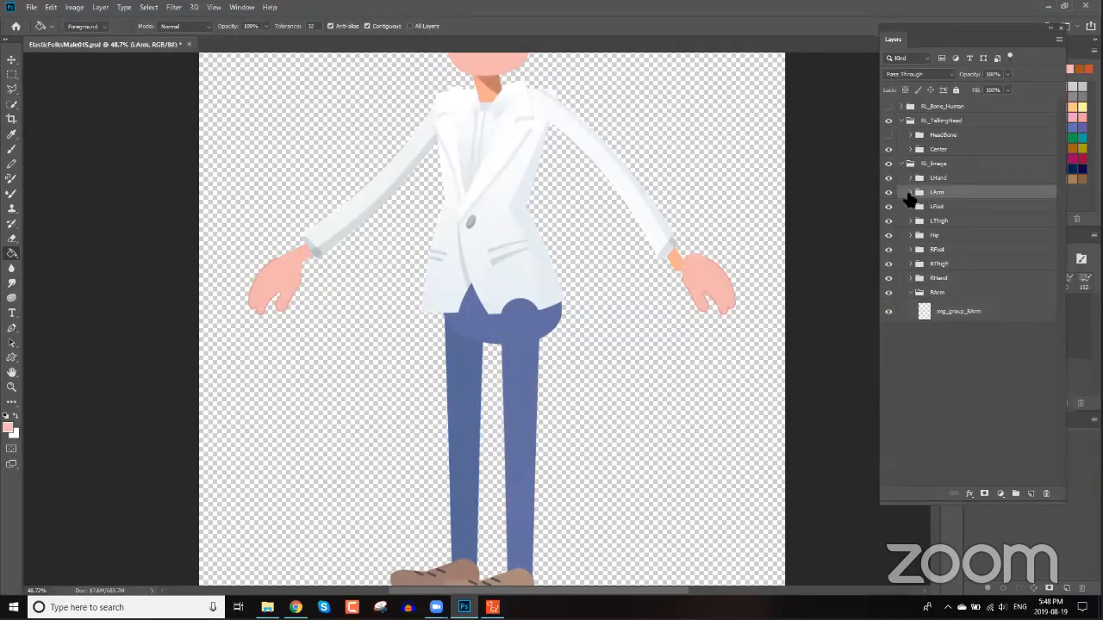
click(911, 193)
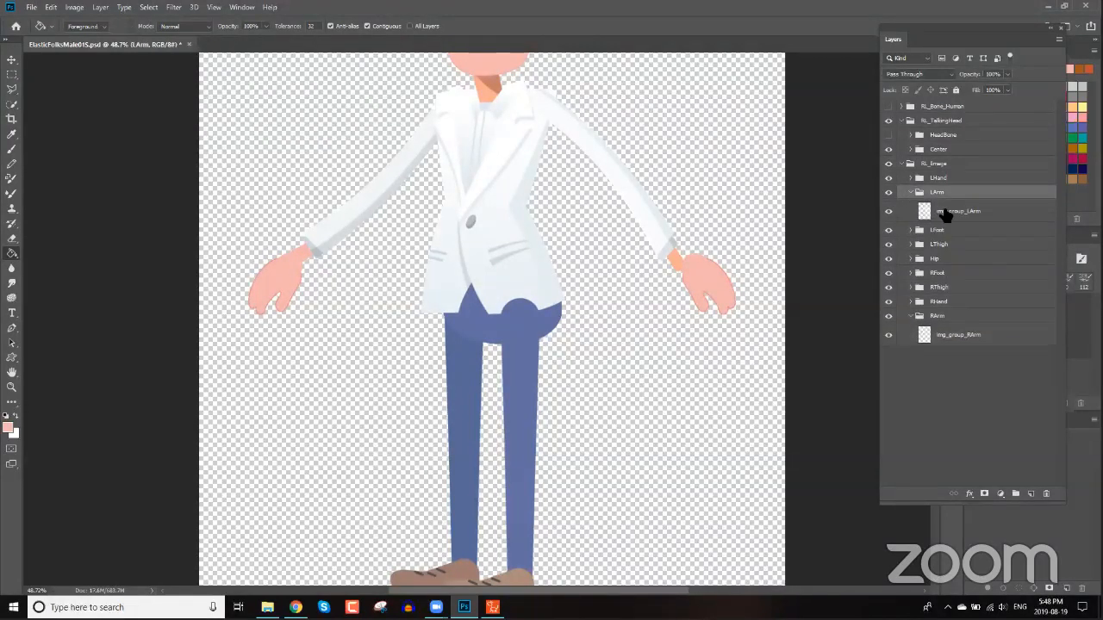
click(948, 211)
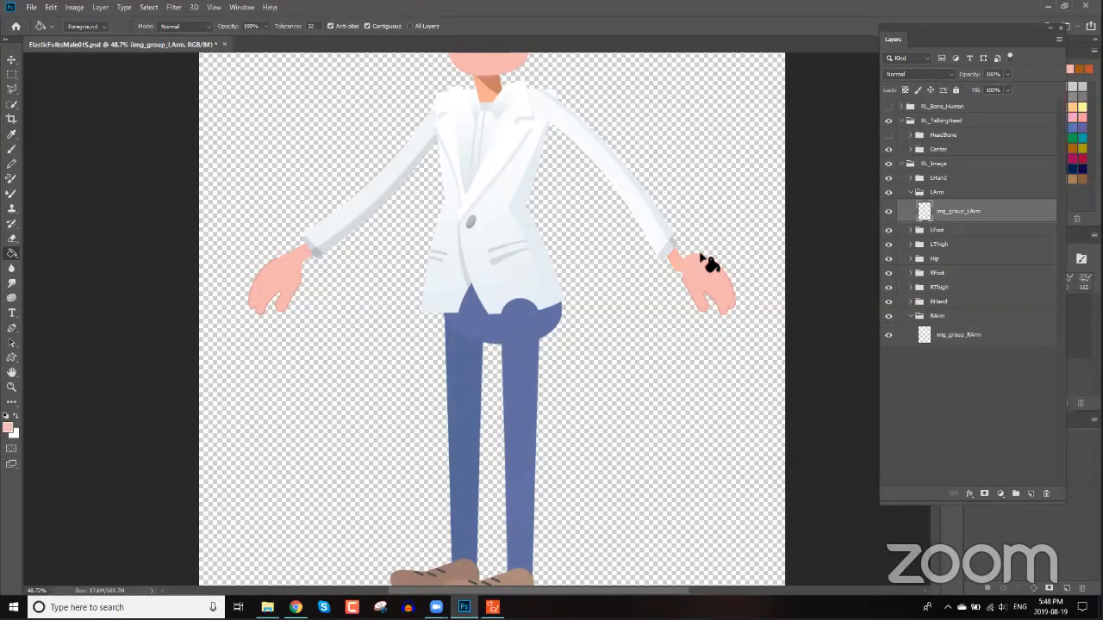
Try to fill the orange neck with the Hip group selected, dismissing the message.
click(929, 258)
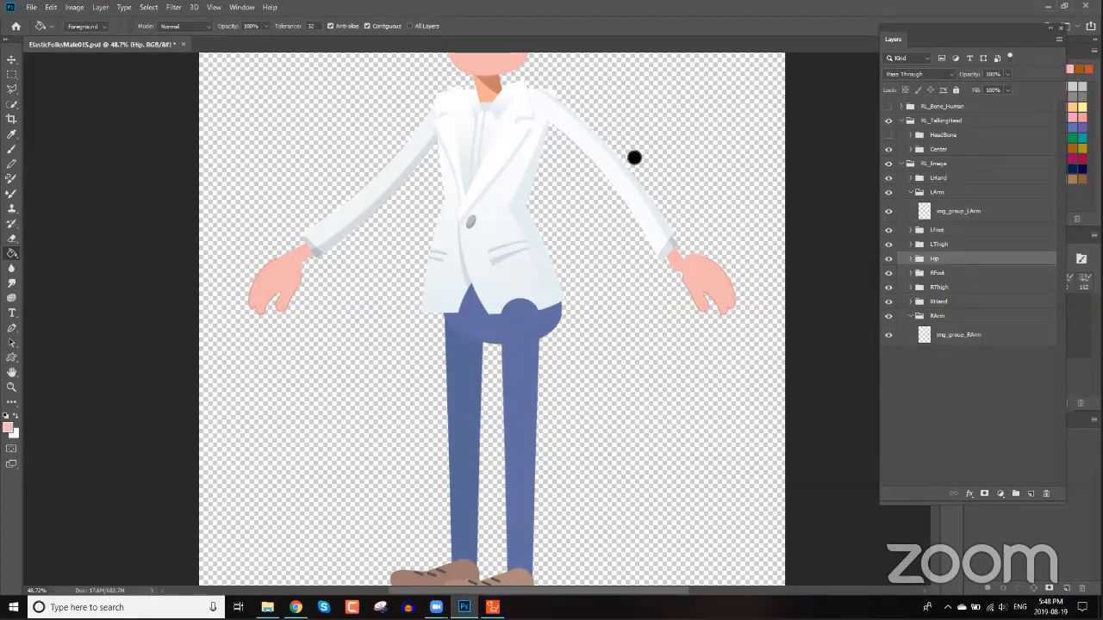
click(486, 88)
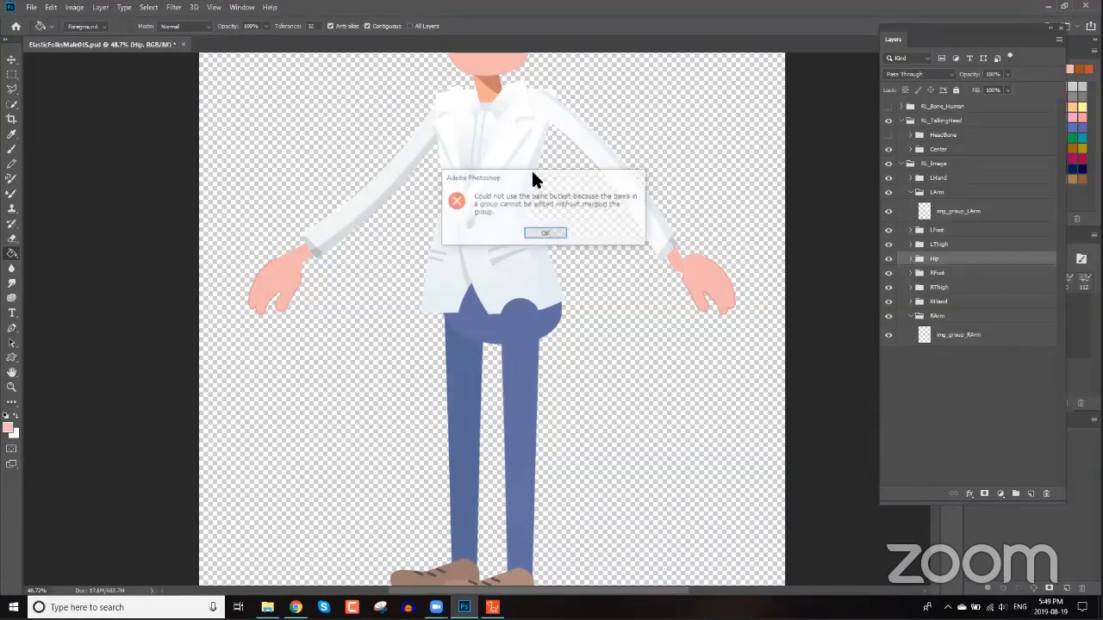
click(543, 235)
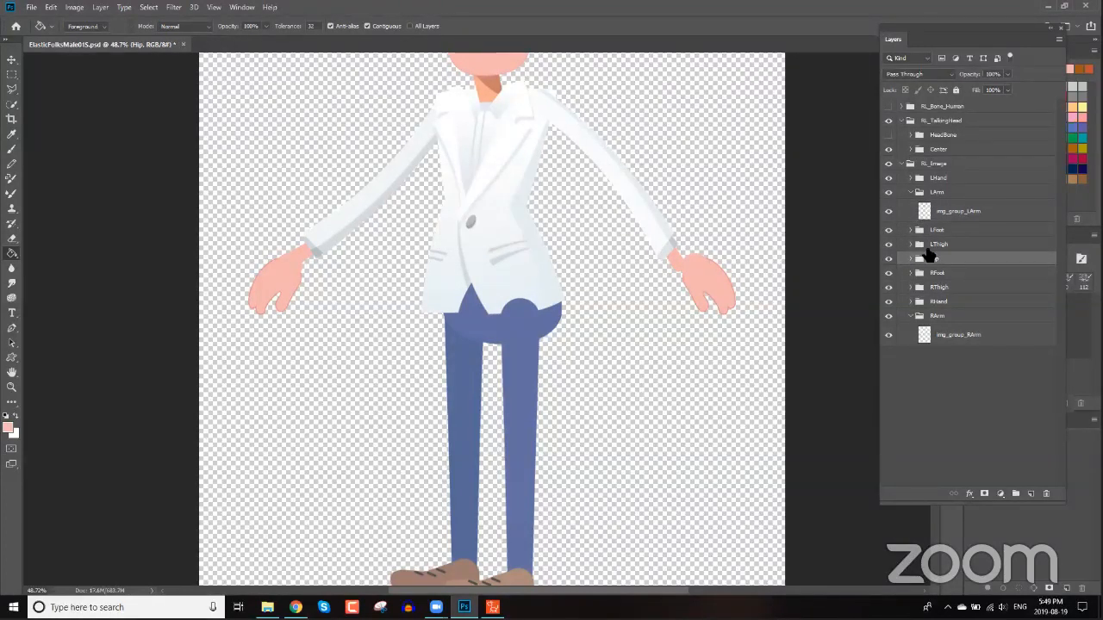
Expand the Hip group, select its img_group_Hip layer and confirm the skin colour as the foreground colour.
click(911, 258)
click(953, 277)
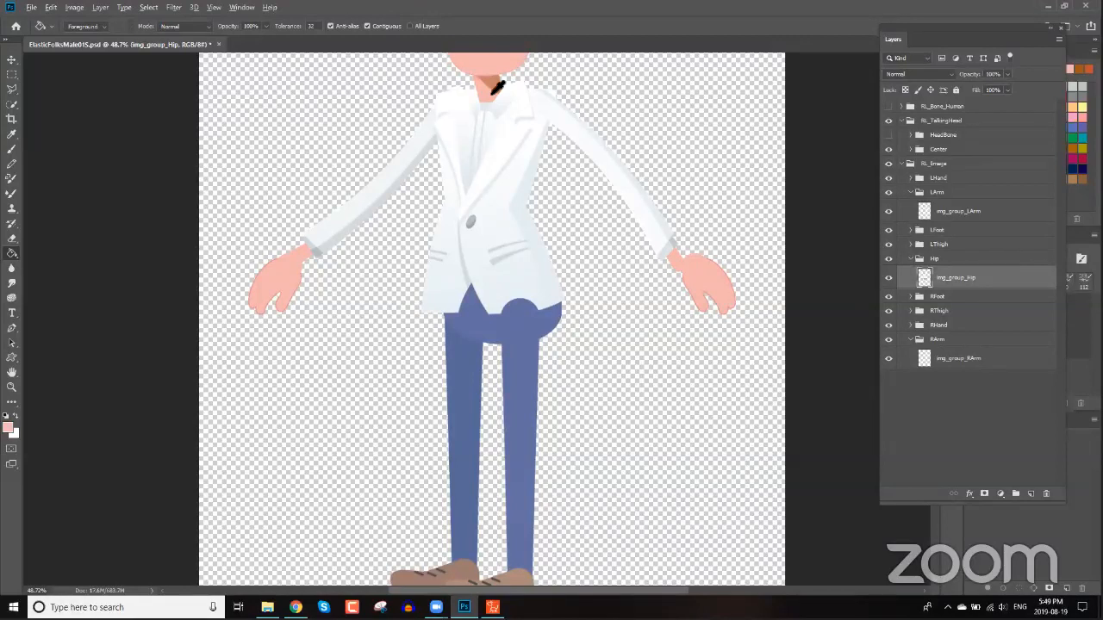
click(9, 428)
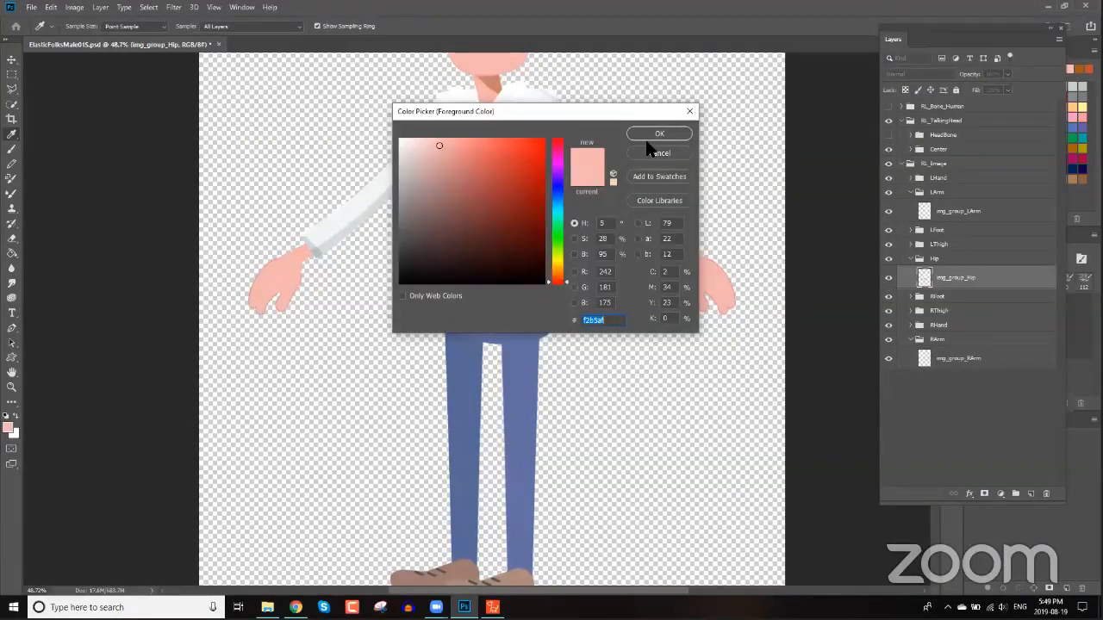
key(Return)
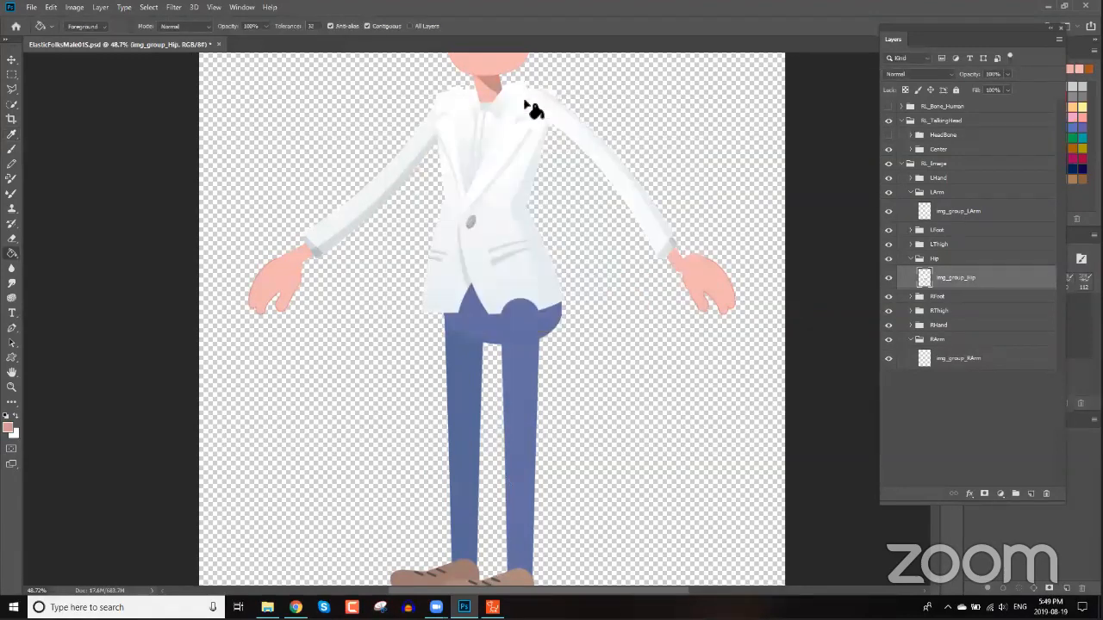
drag(594, 301, 606, 490)
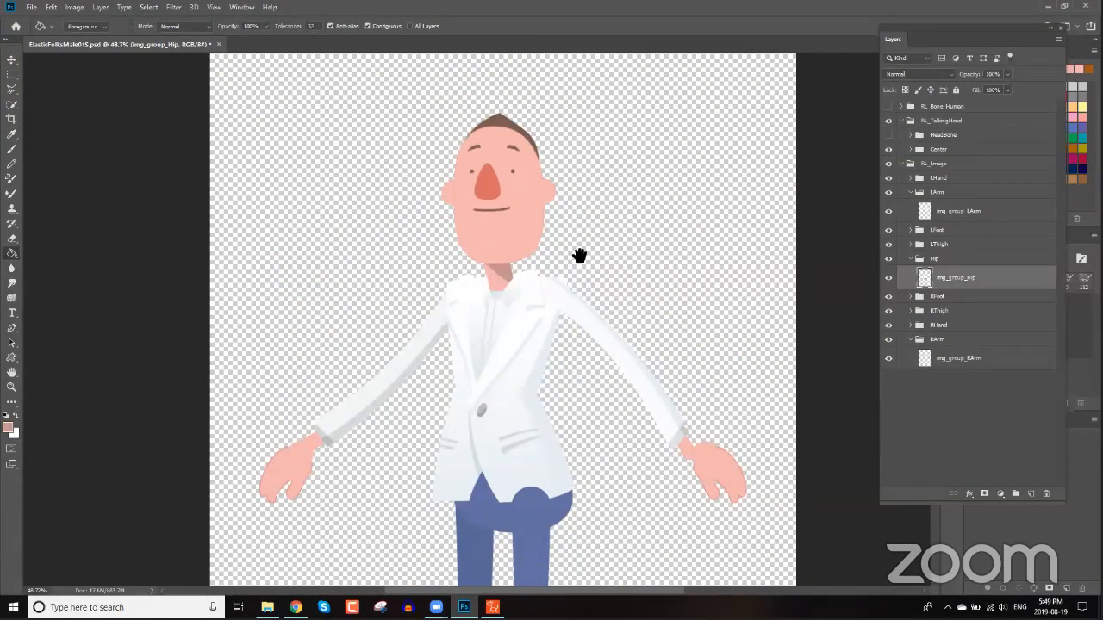
drag(596, 285, 582, 251)
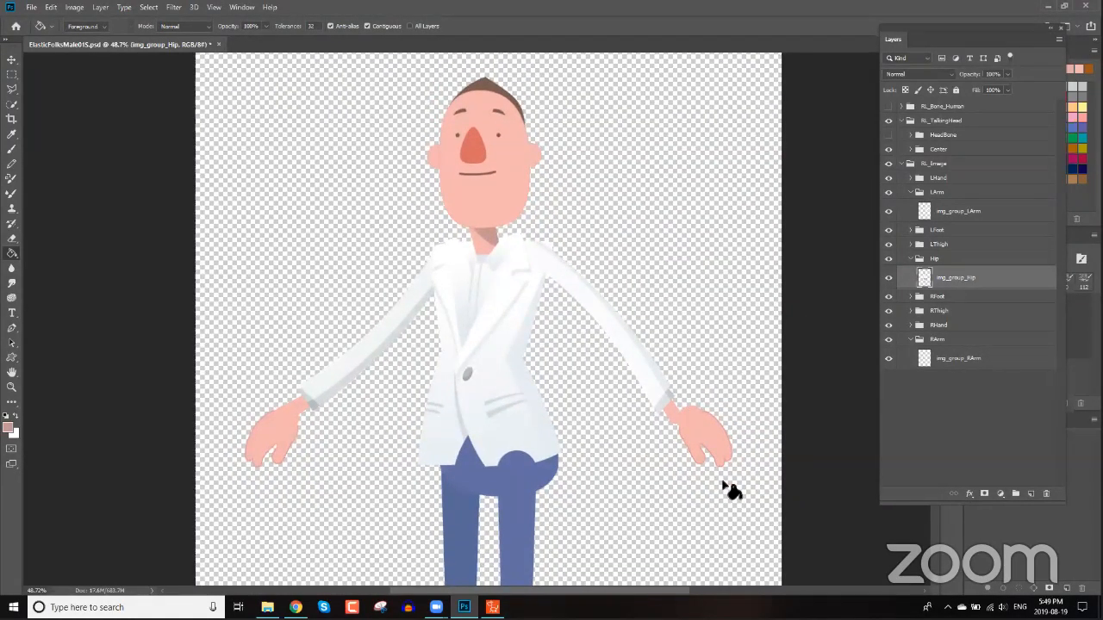
Switch to the Move tool, pick the left hand layer and save the PSD back to Cartoon Animator.
key(v)
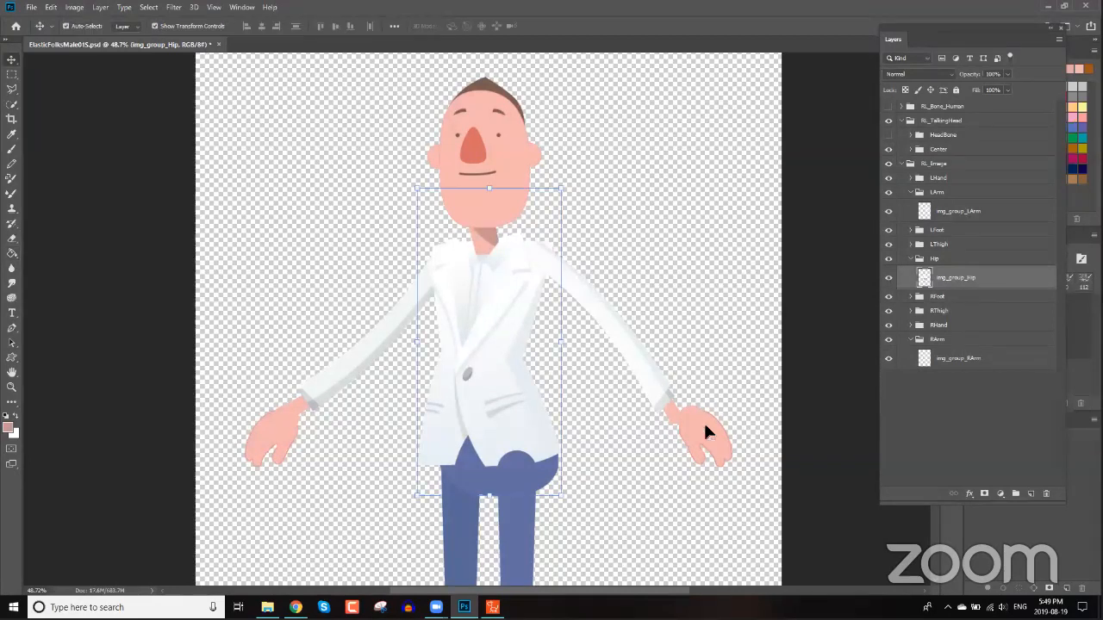
click(706, 434)
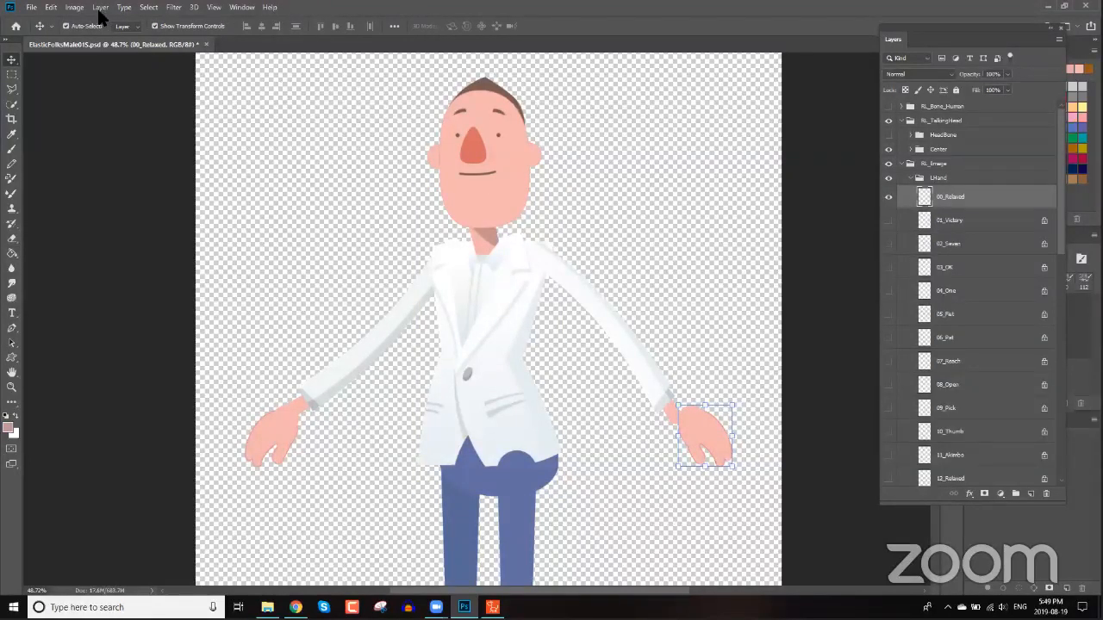
click(32, 8)
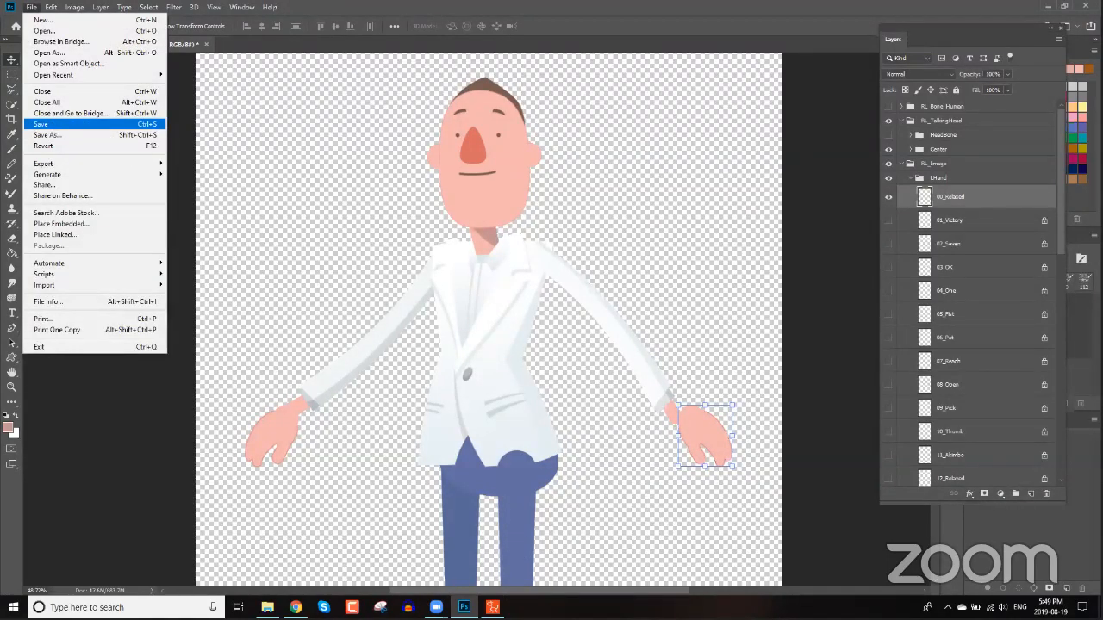
key(Return)
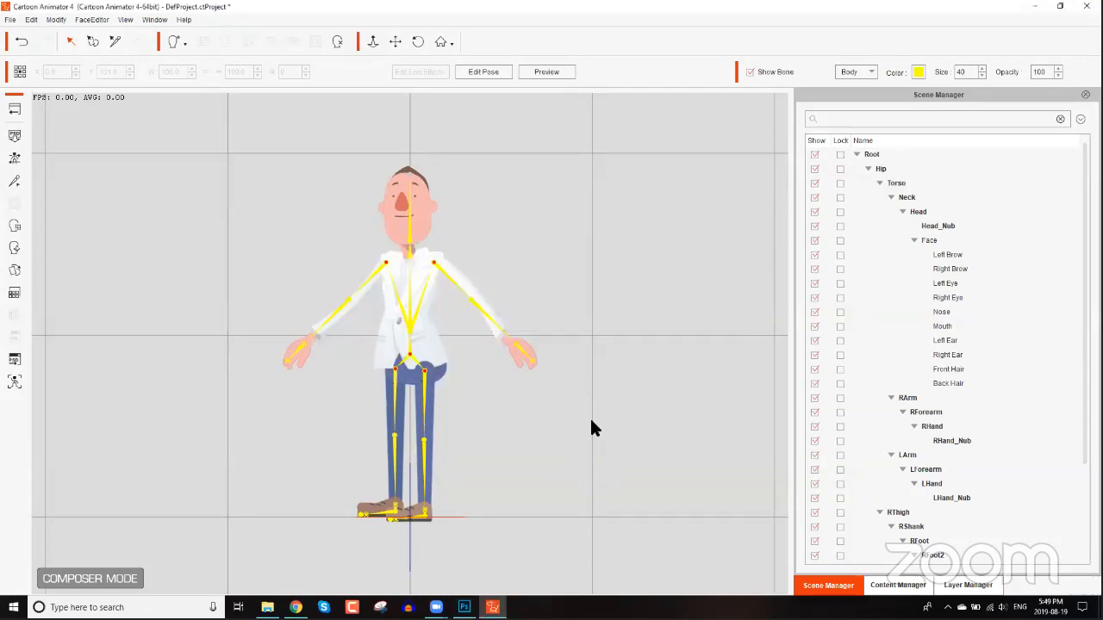
Inspect the updated character's hands and bones in Composer mode, then return to Stage mode.
drag(562, 320, 556, 314)
scroll(489, 74, up, 3)
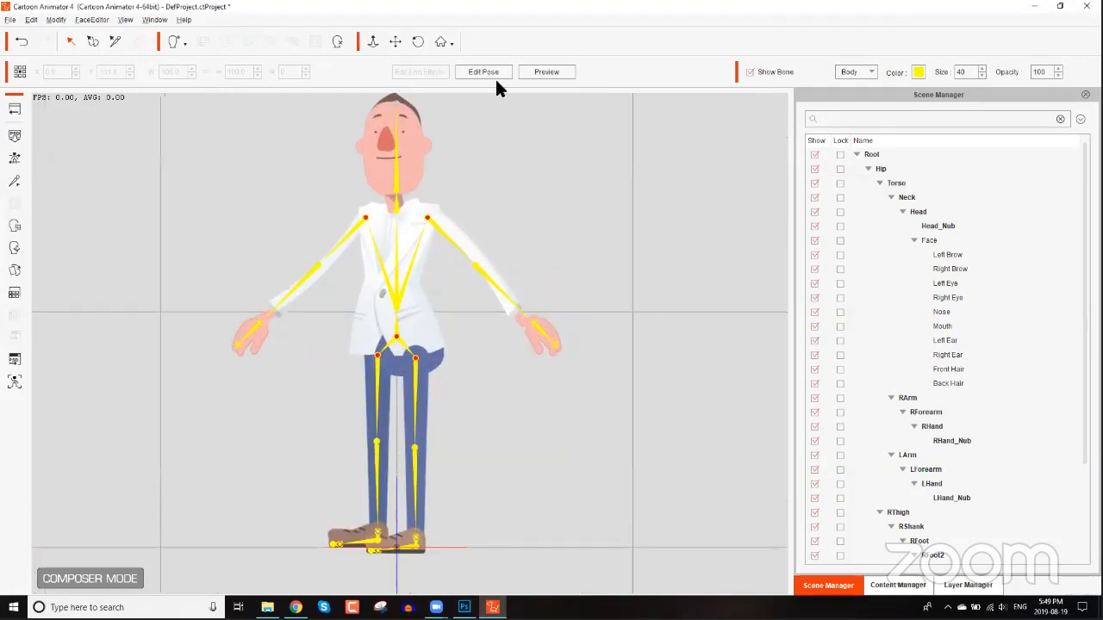
click(543, 331)
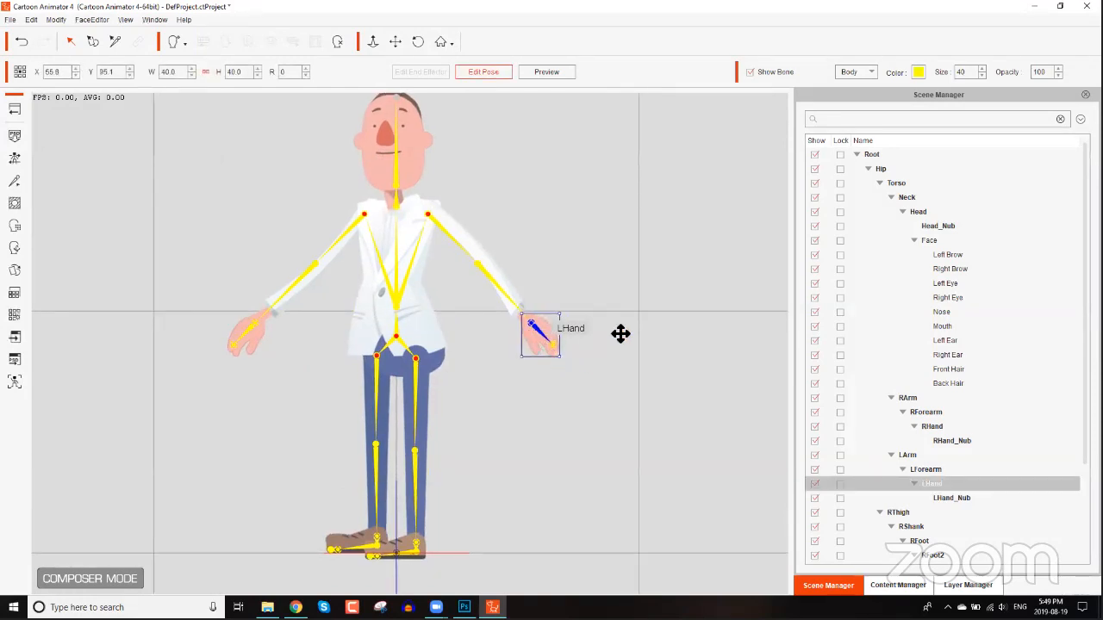
drag(488, 392, 539, 335)
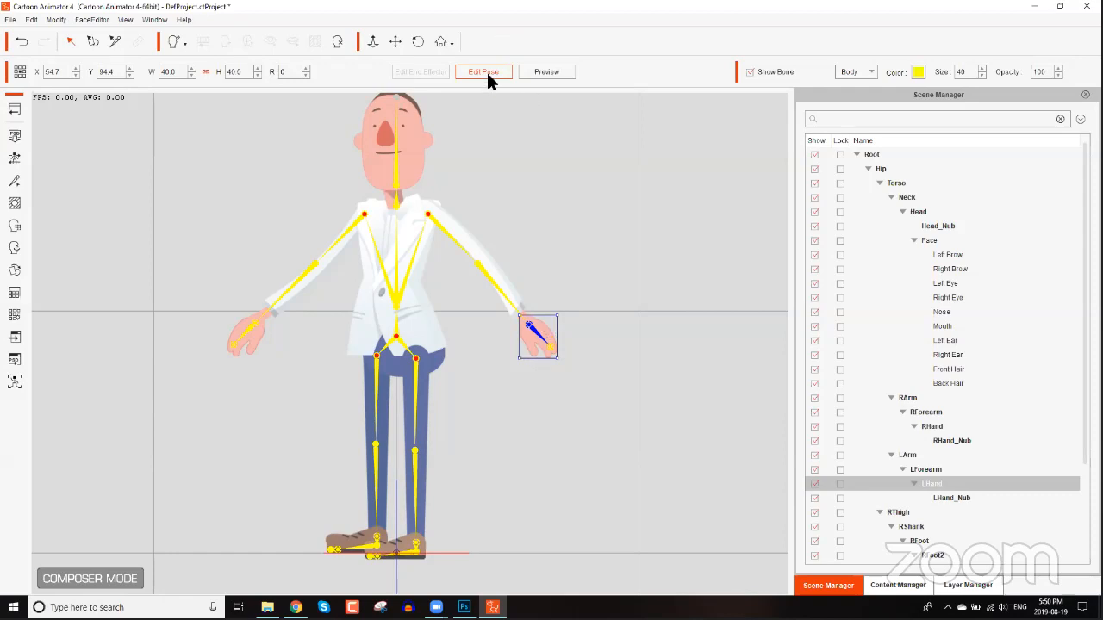
click(249, 326)
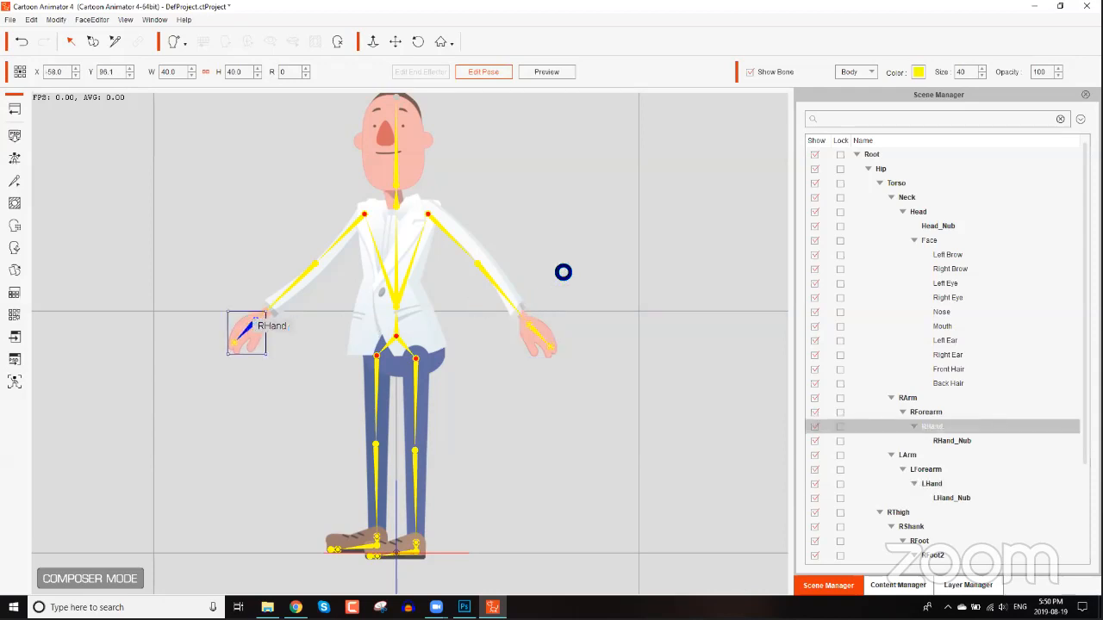
click(489, 72)
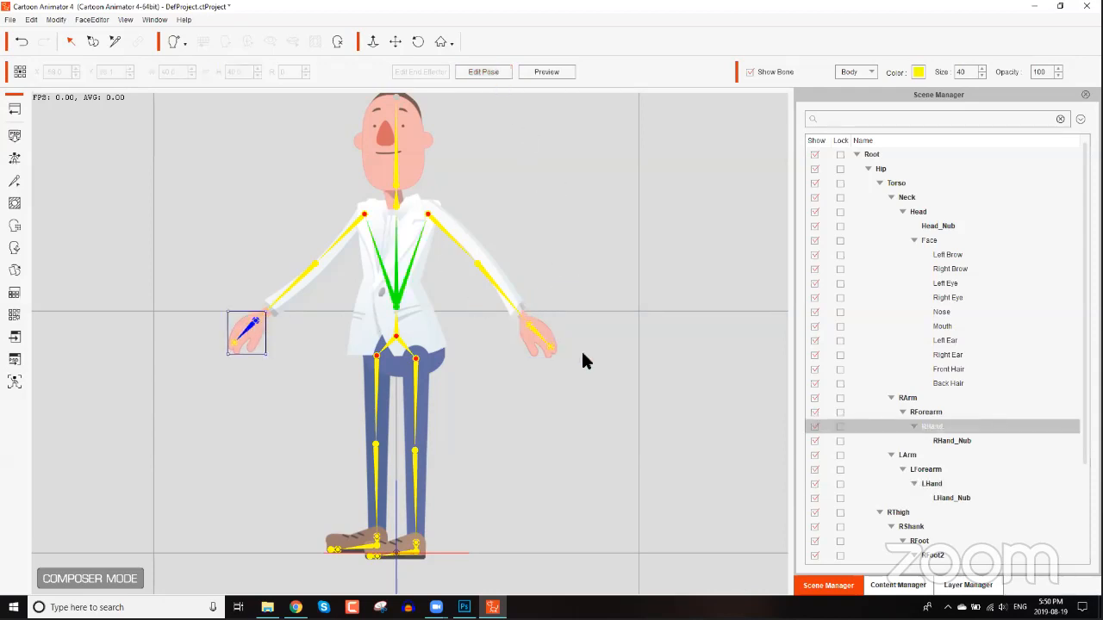
scroll(453, 213, down, 2)
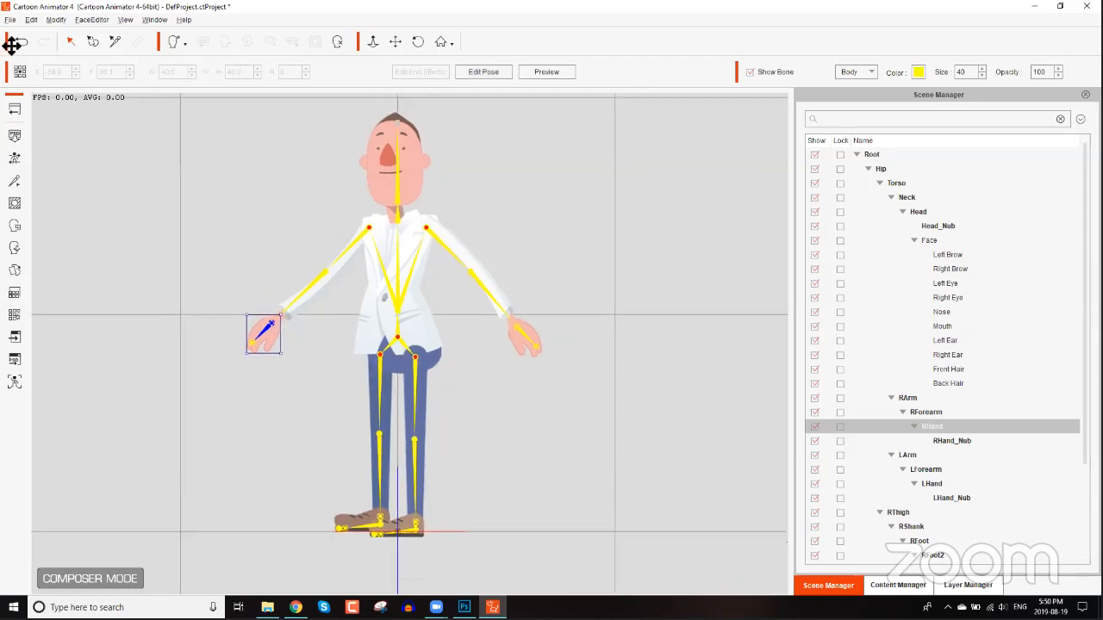
click(15, 113)
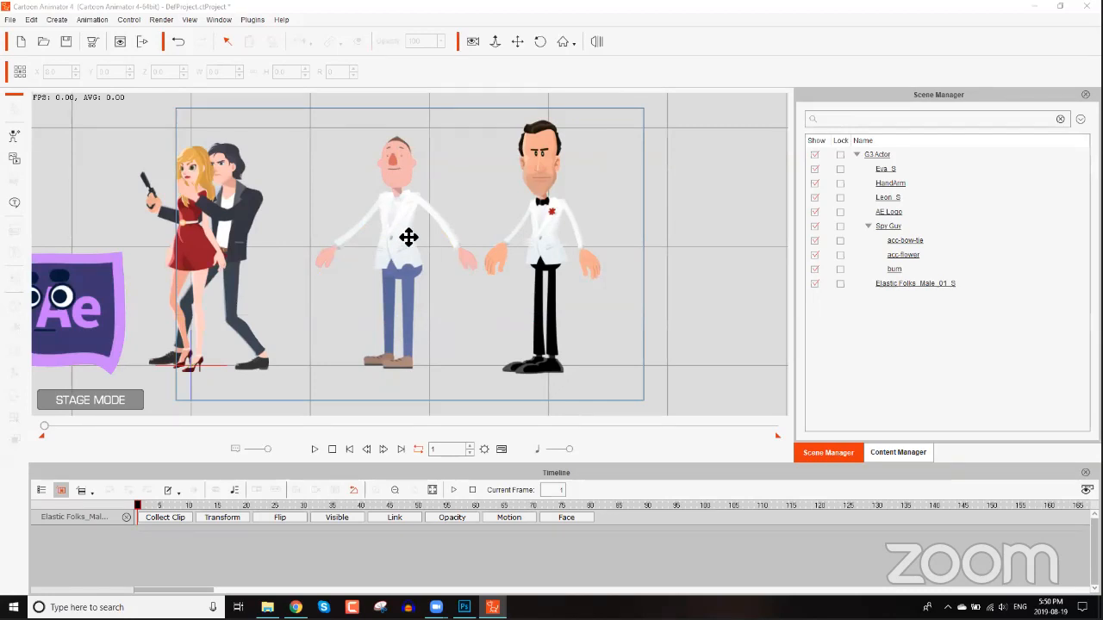
Move the Spy Guy character next to the Elastic Folks character on the stage.
click(458, 250)
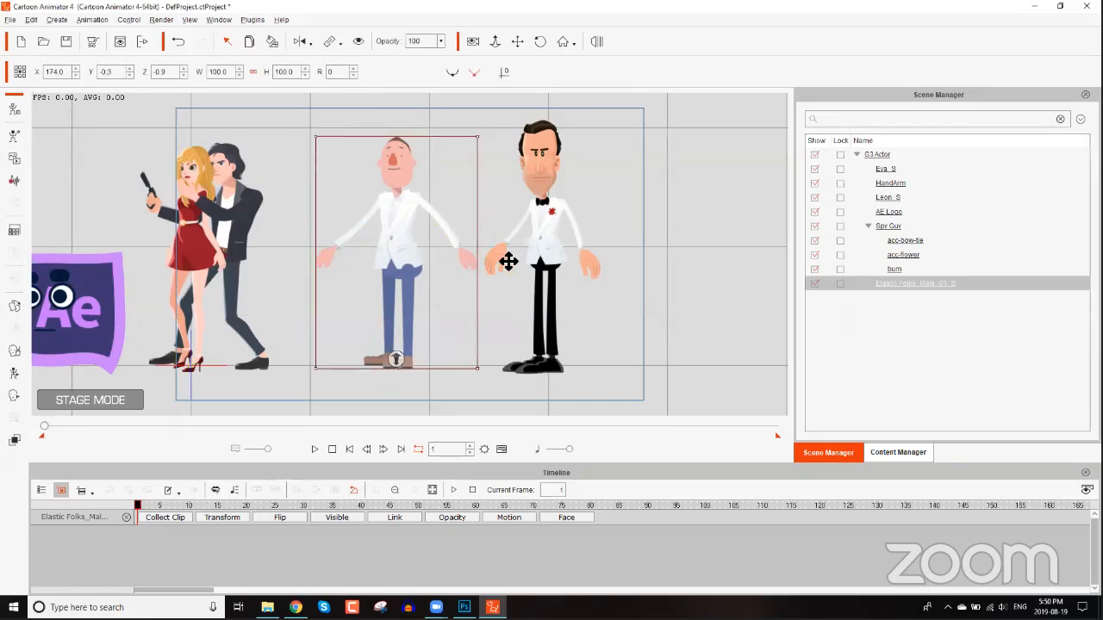
drag(508, 261, 536, 285)
scroll(603, 256, up, 1)
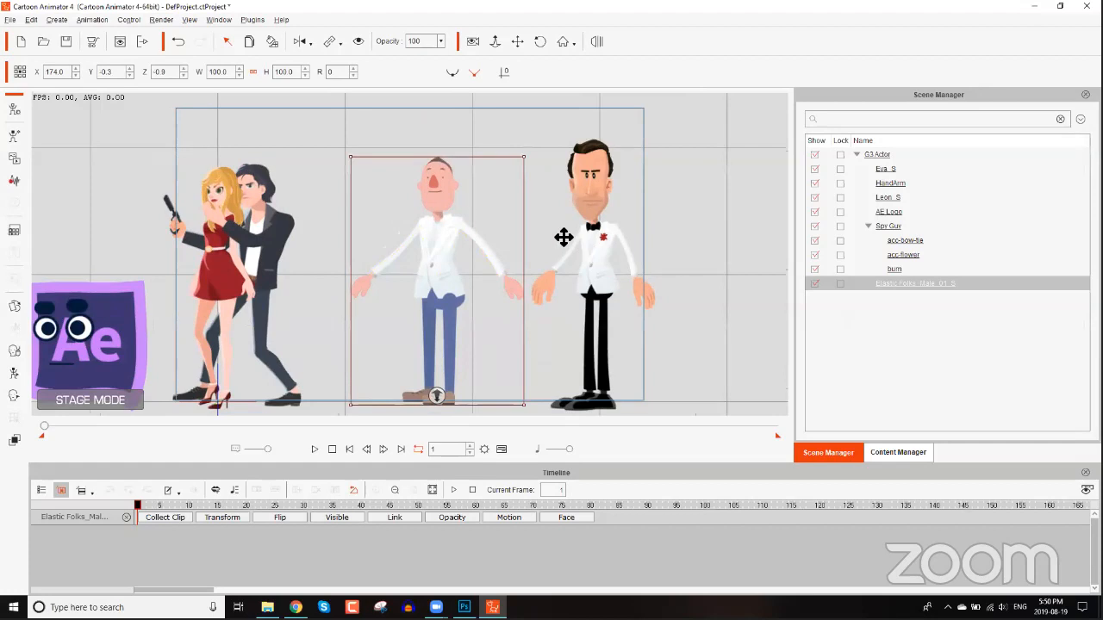
click(559, 239)
drag(602, 262, 500, 276)
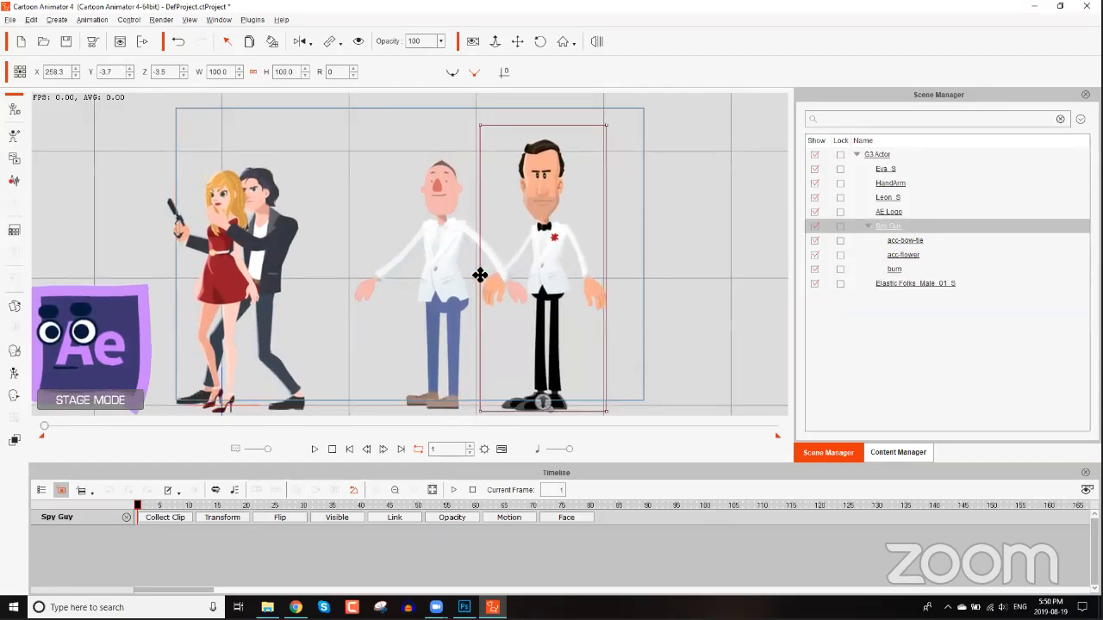
Compare the two characters' heads and bodies up close, then open Spy Guy in Composer mode.
drag(460, 212, 499, 244)
scroll(463, 191, up, 1)
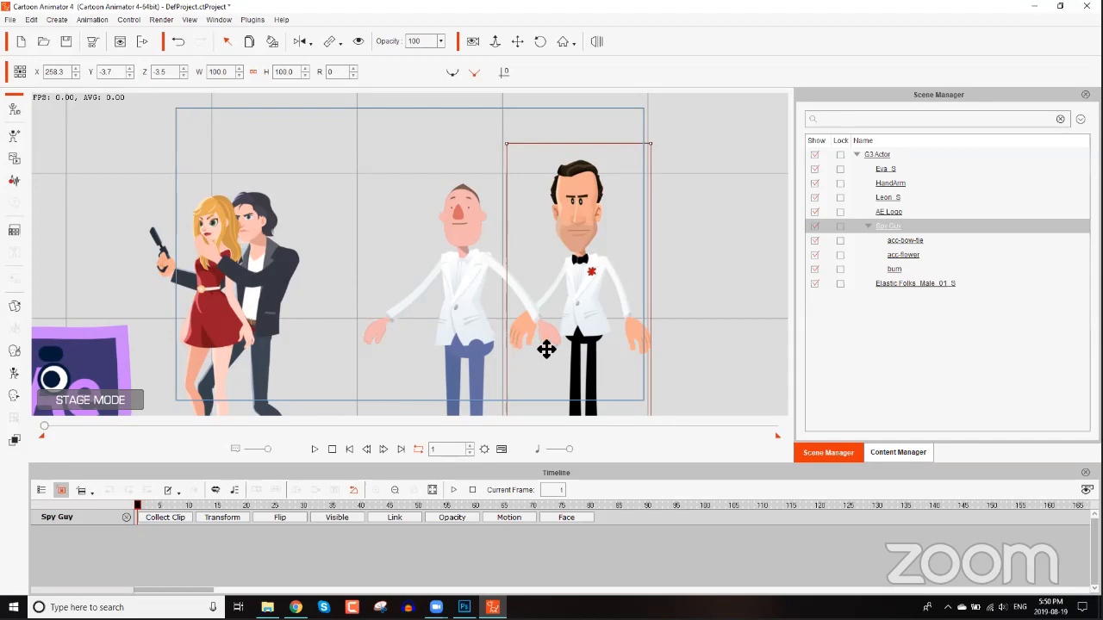
scroll(552, 276, up, 1)
scroll(482, 290, up, 1)
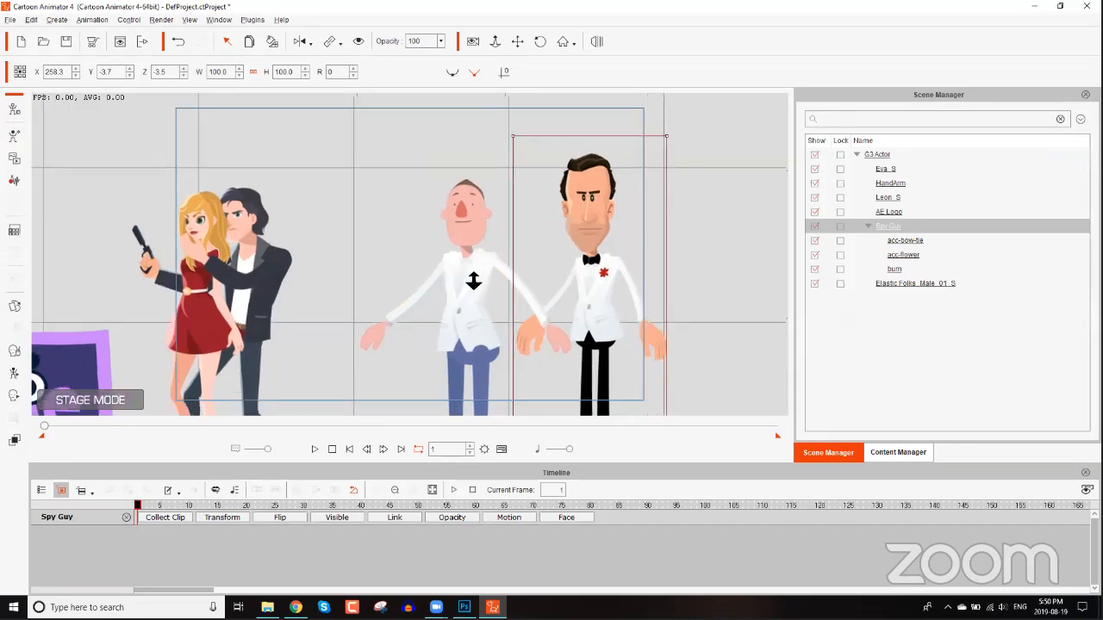
scroll(473, 276, up, 1)
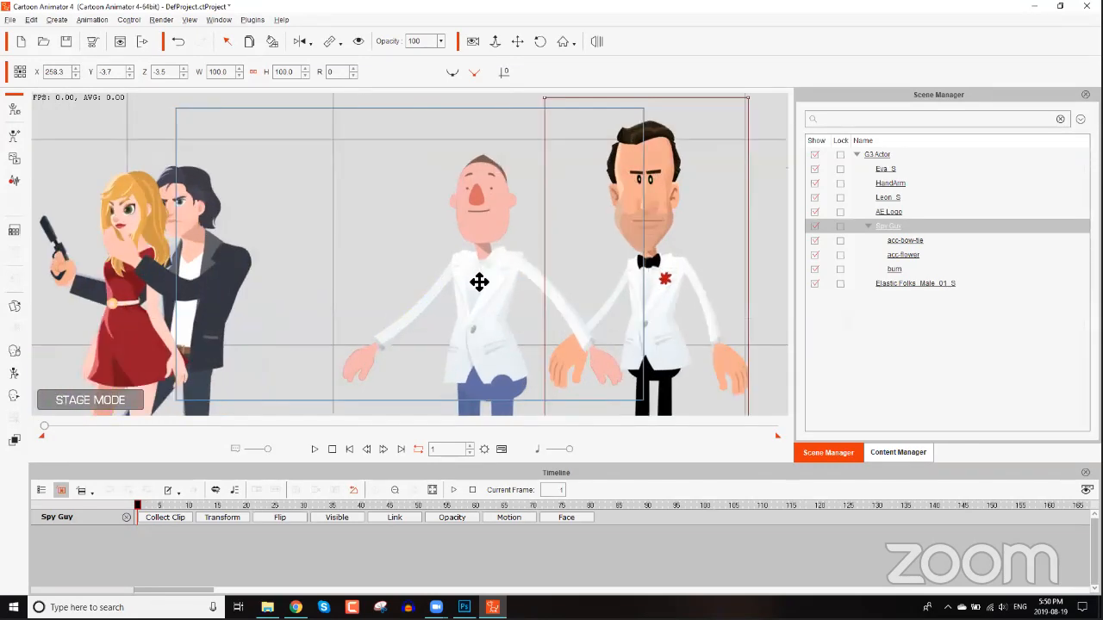
drag(479, 283, 457, 280)
scroll(479, 281, up, 1)
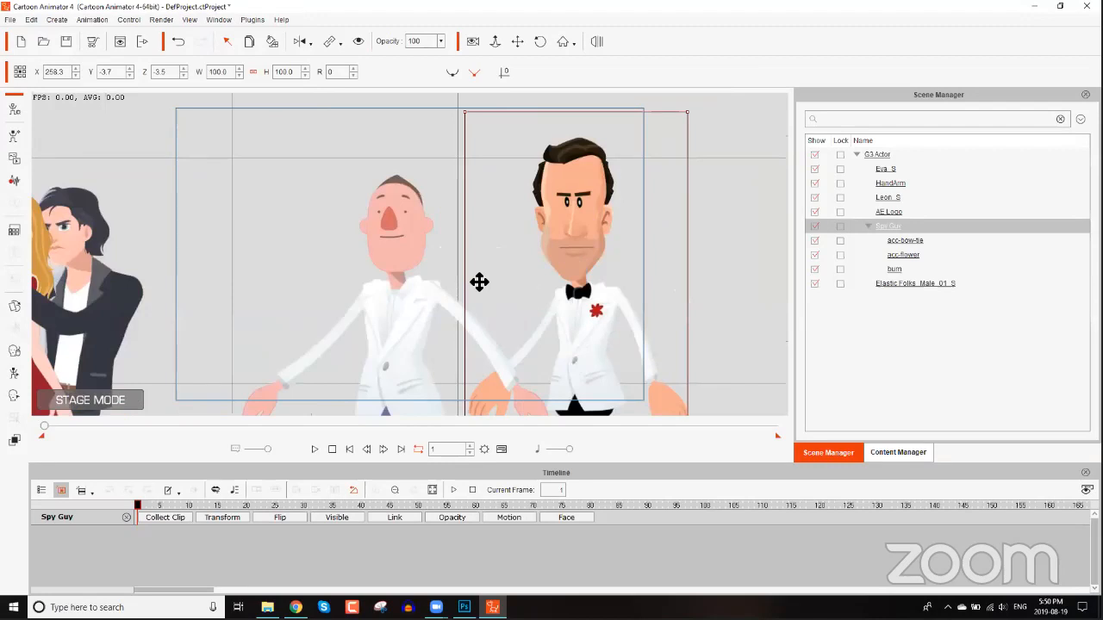
click(391, 255)
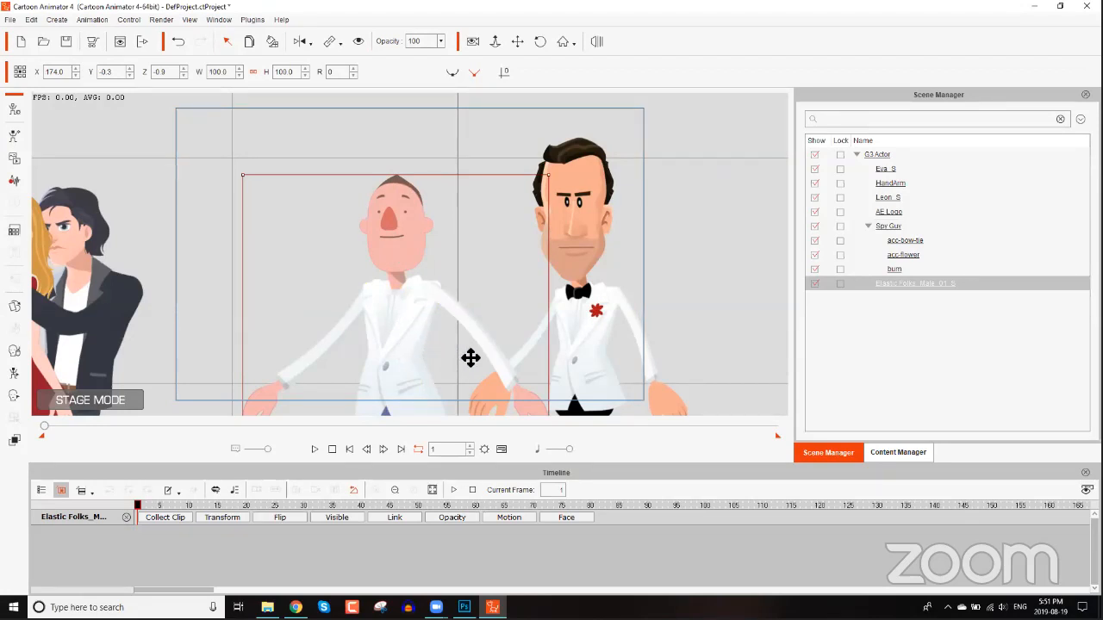
click(586, 214)
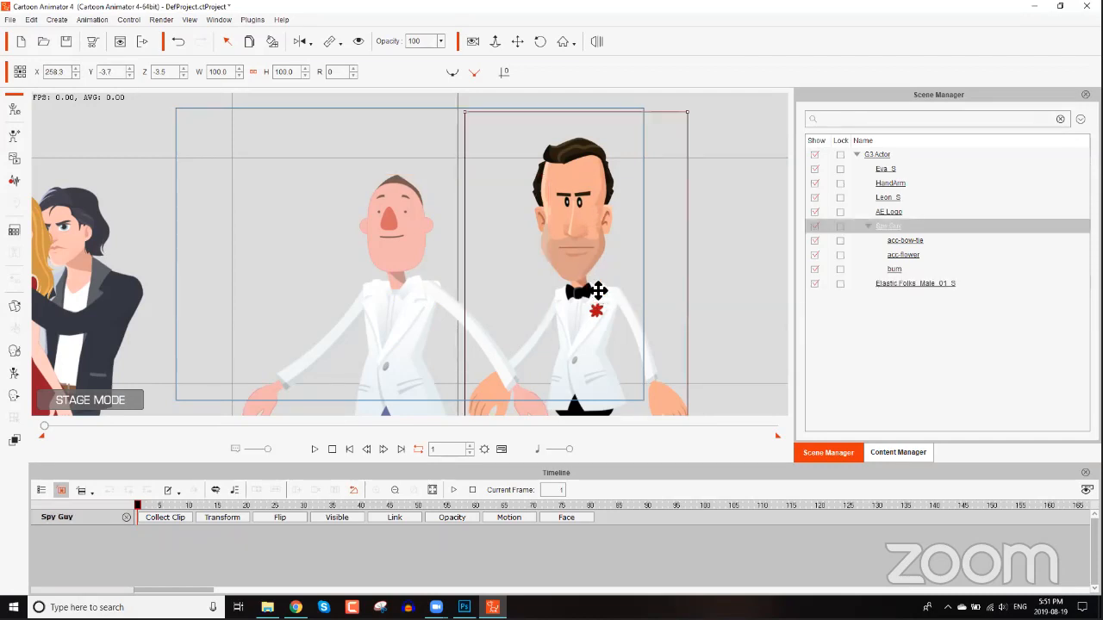
drag(540, 308, 506, 274)
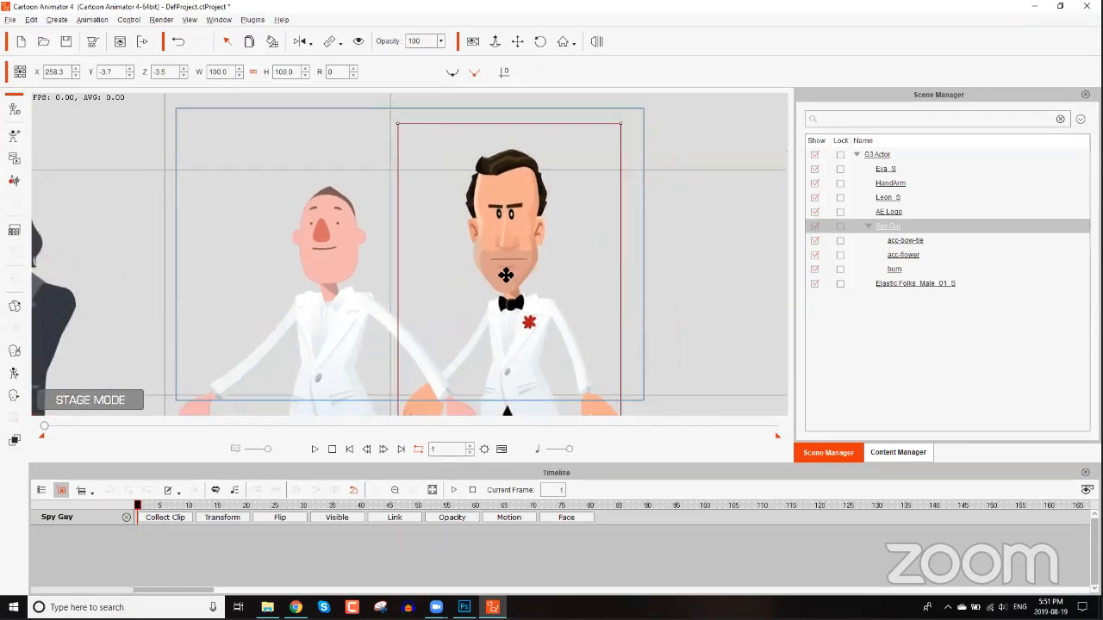
scroll(483, 266, up, 1)
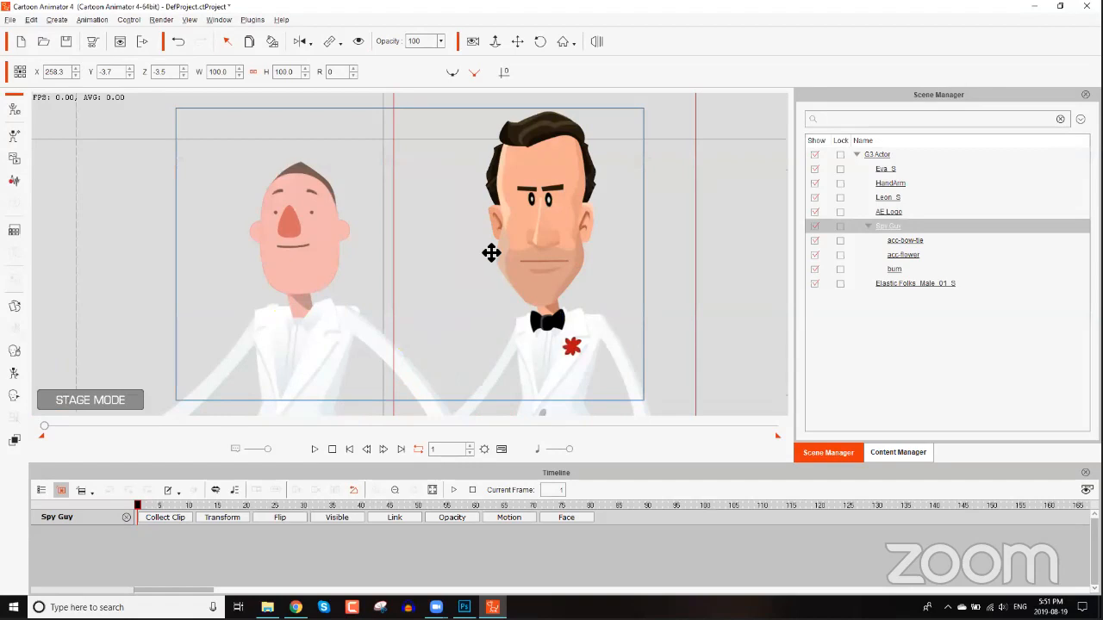
scroll(503, 205, up, 1)
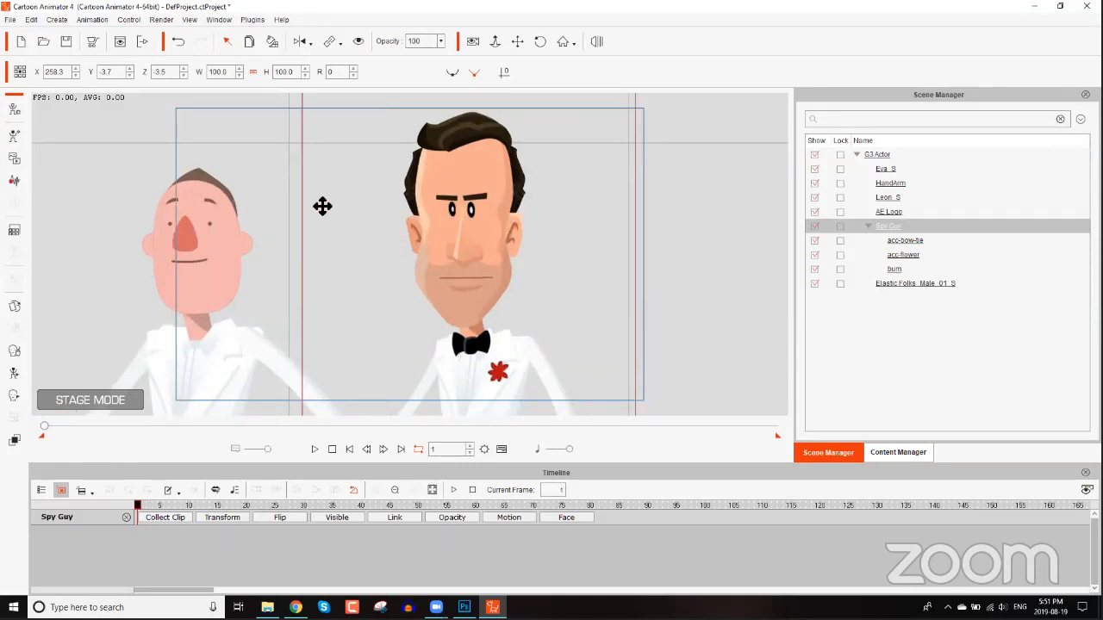
click(14, 110)
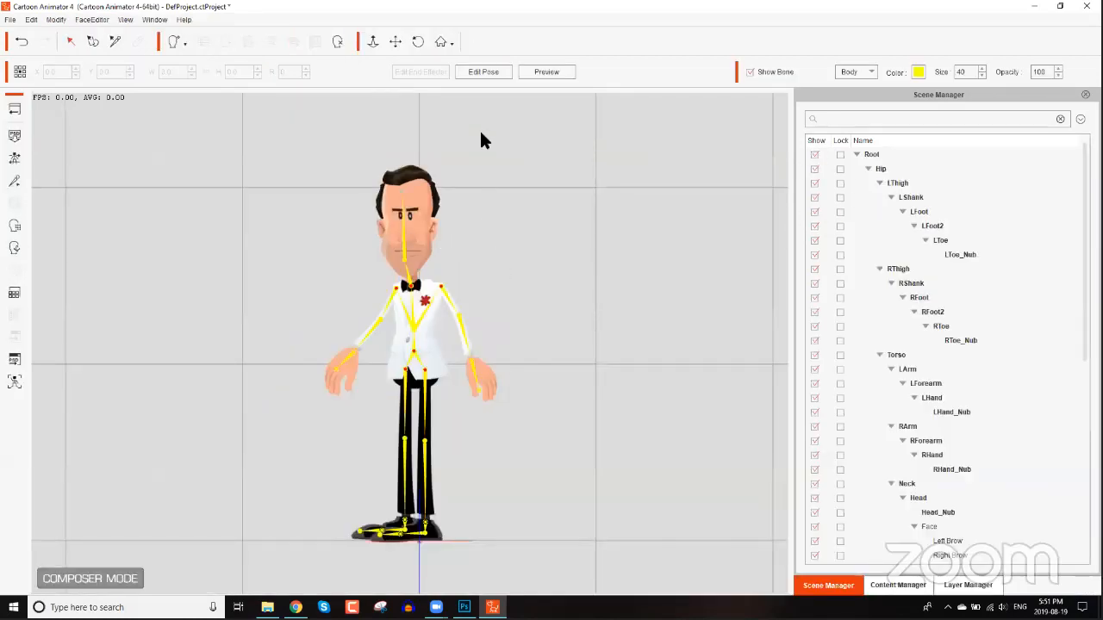
Zoom in on Spy Guy's head and preview its head turns in the 360 Head Creator, then close it.
drag(555, 330, 564, 401)
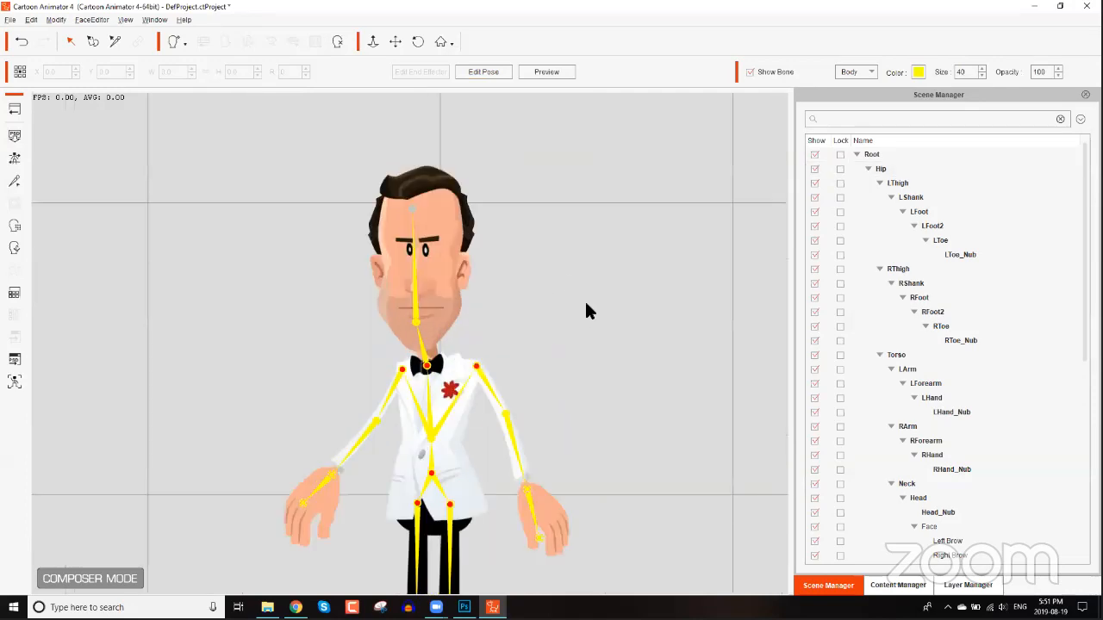
scroll(586, 303, up, 1)
drag(586, 303, 627, 377)
scroll(517, 358, up, 1)
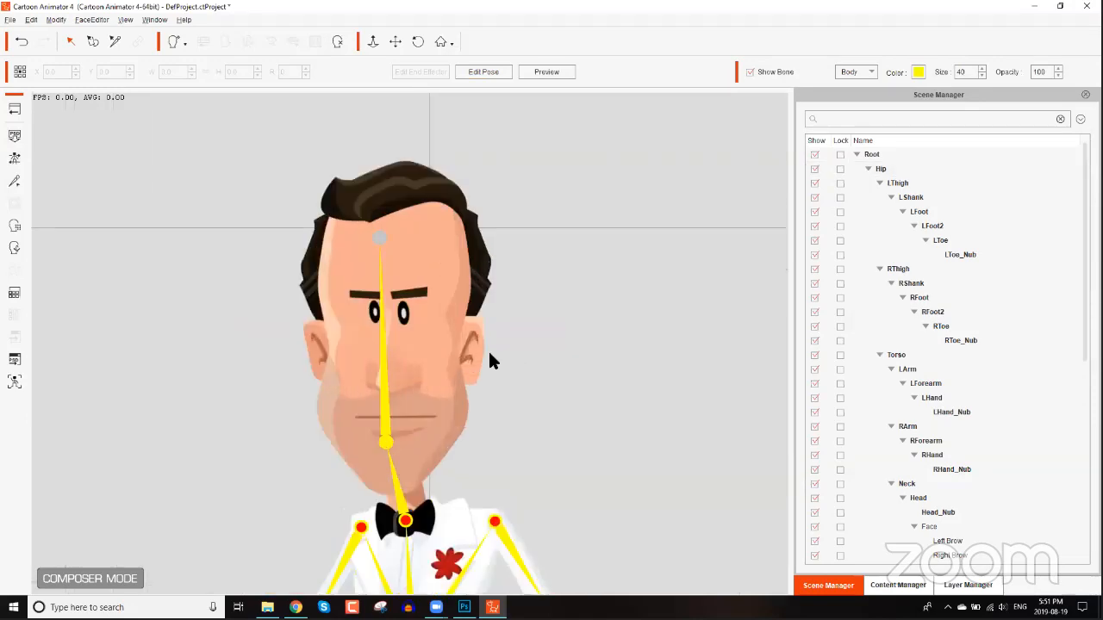
scroll(441, 336, up, 1)
click(440, 332)
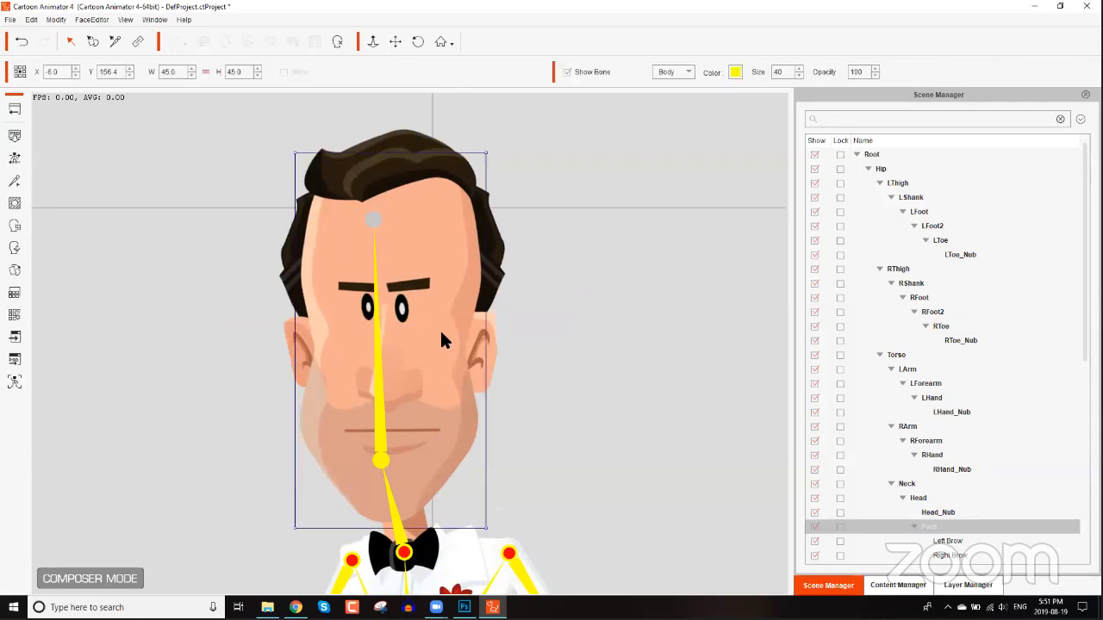
click(15, 249)
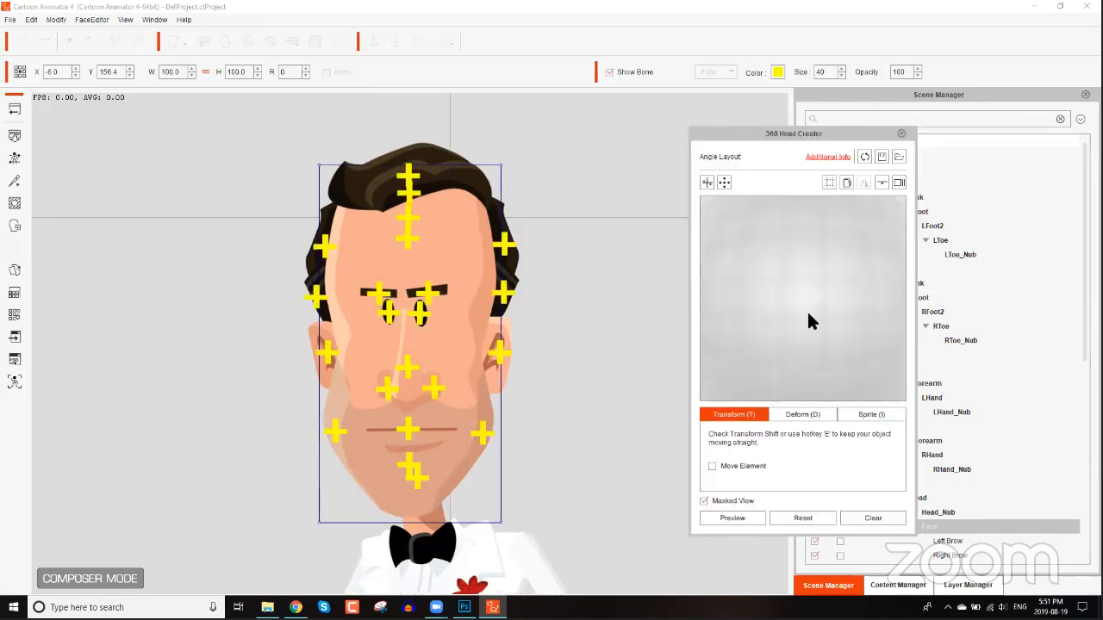
drag(866, 204, 823, 416)
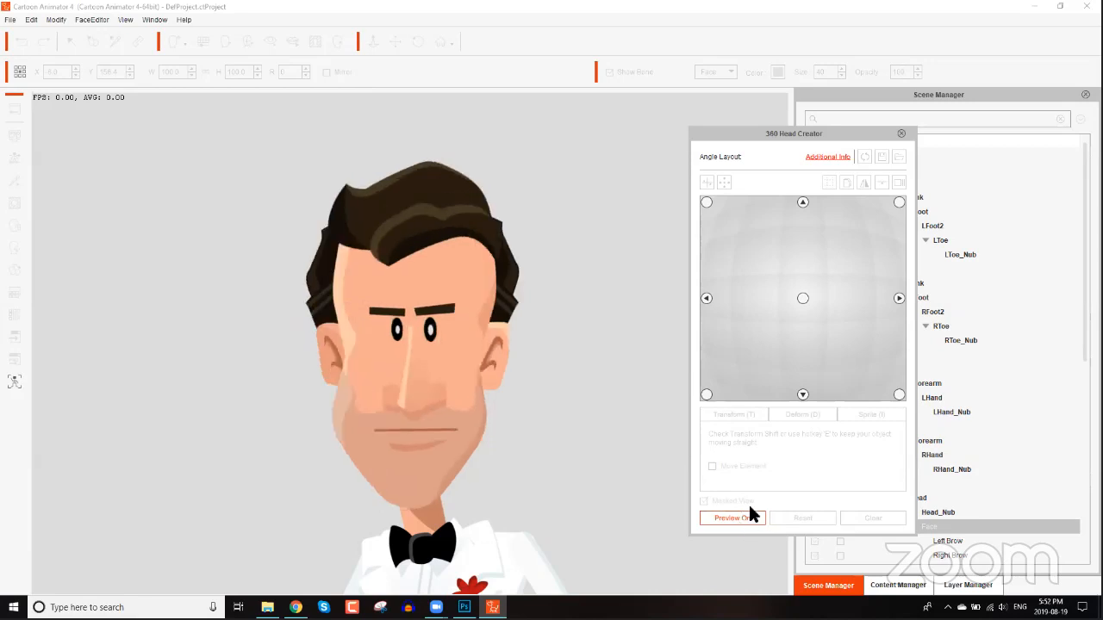
click(747, 517)
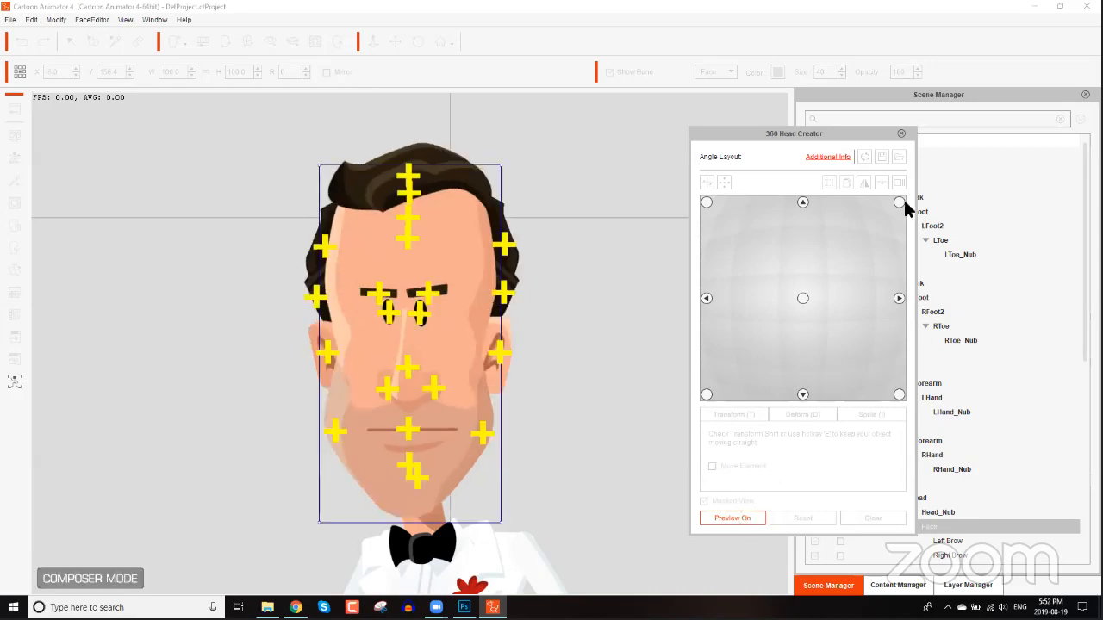
click(901, 134)
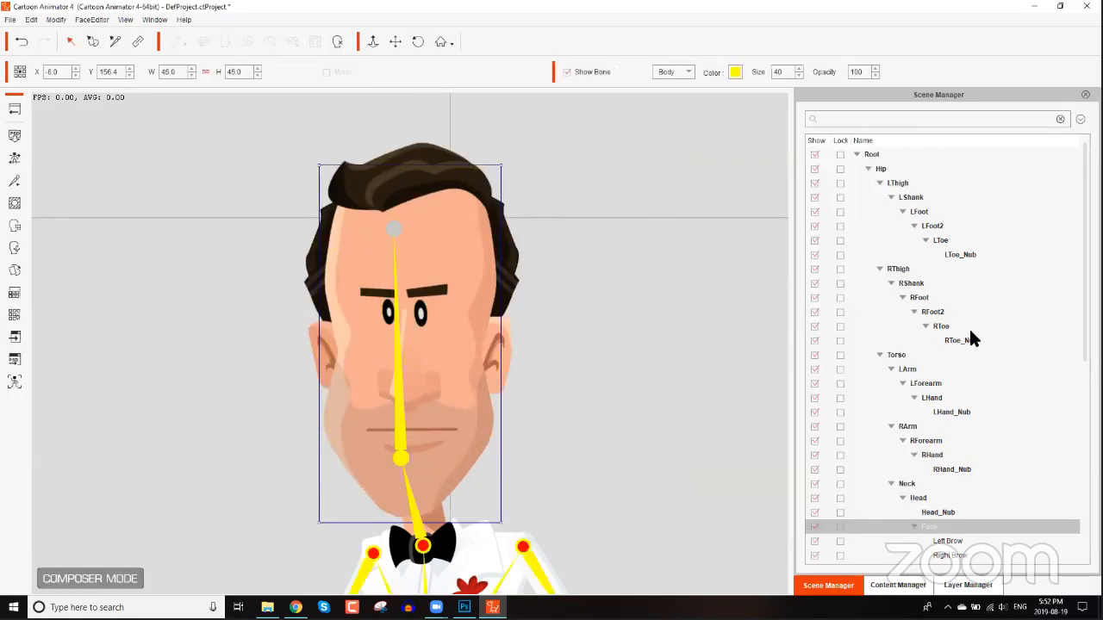
Add the band-aid-cartoon-8 image from the Desktop as a new layer in the Talking Head, accepting the resize.
click(963, 584)
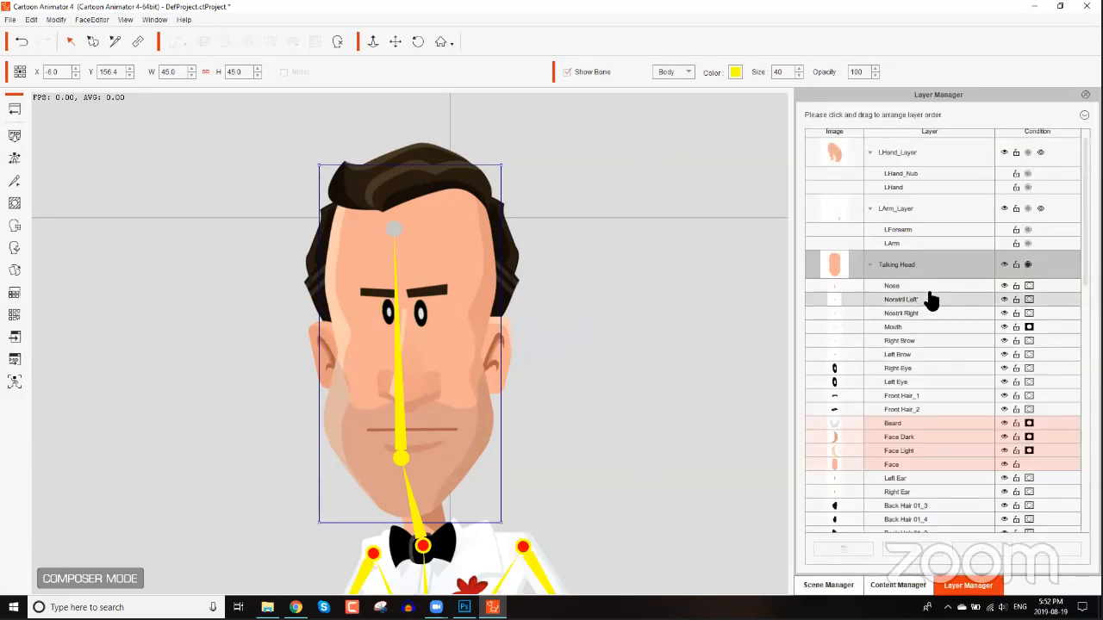
scroll(1072, 424, down, 4)
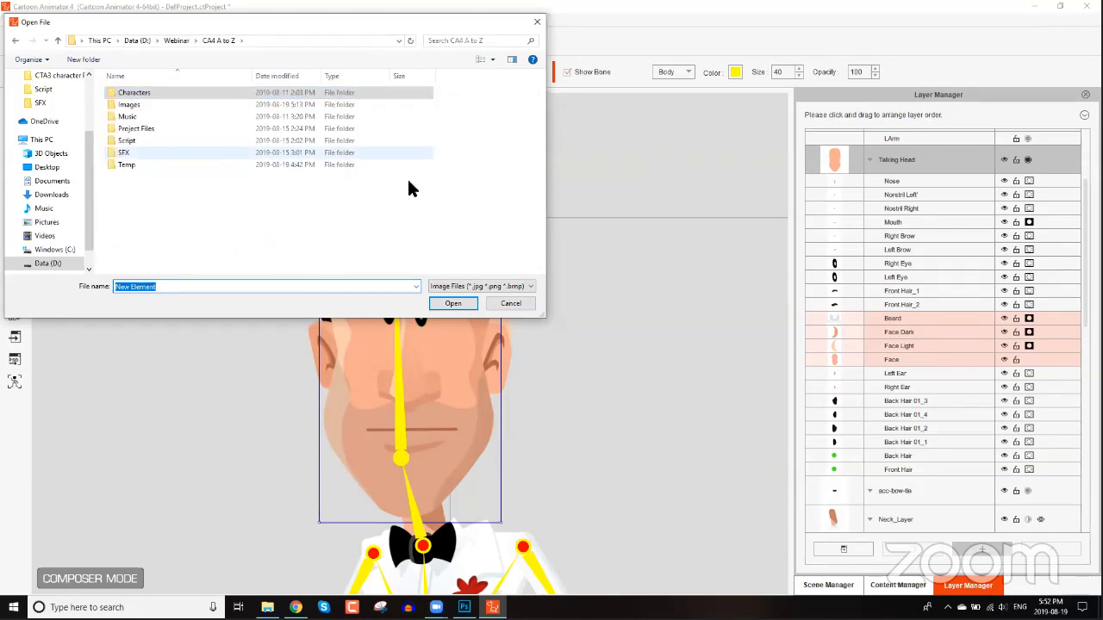
double_click(121, 104)
click(218, 40)
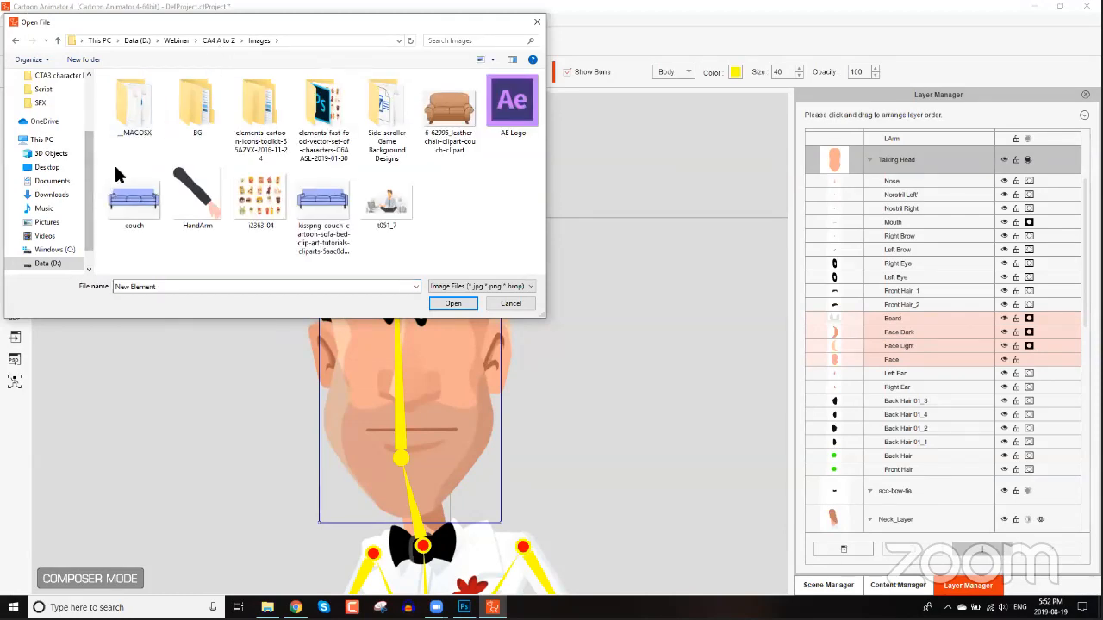
scroll(69, 103, up, 3)
click(65, 95)
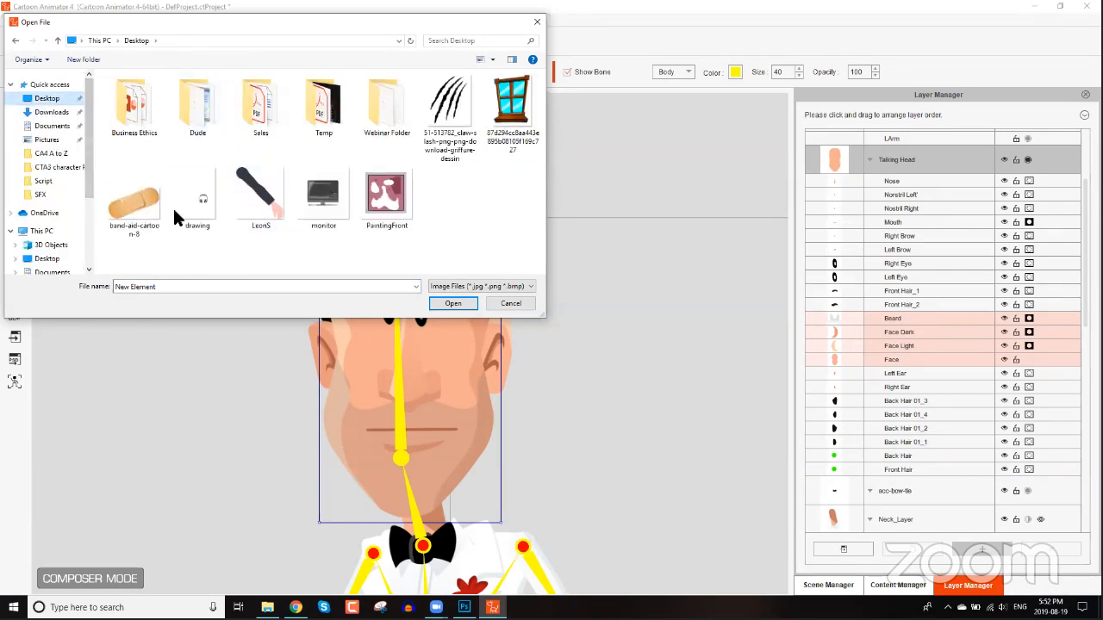
key(Escape)
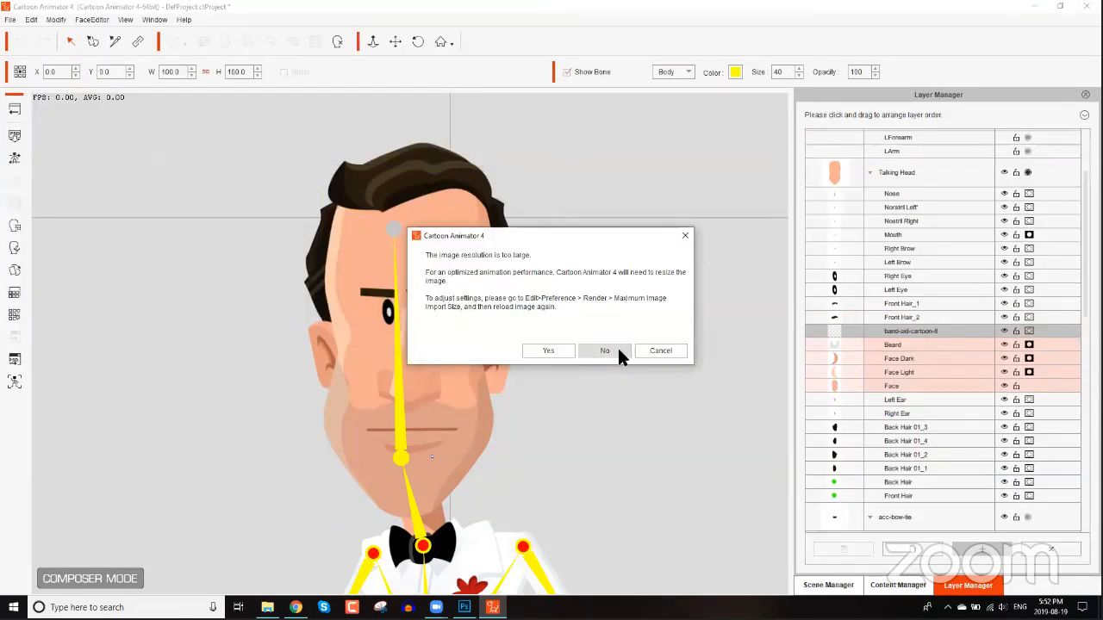
click(550, 351)
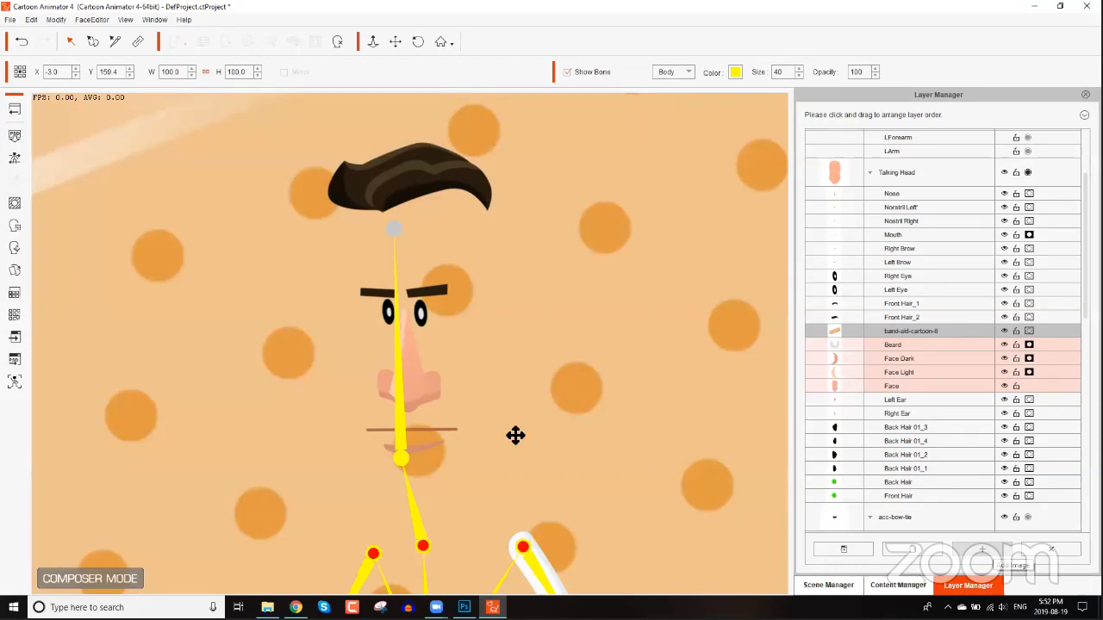
Shrink the oversized band-aid image down to about 4.1 scale.
scroll(508, 413, down, 3)
scroll(489, 356, down, 3)
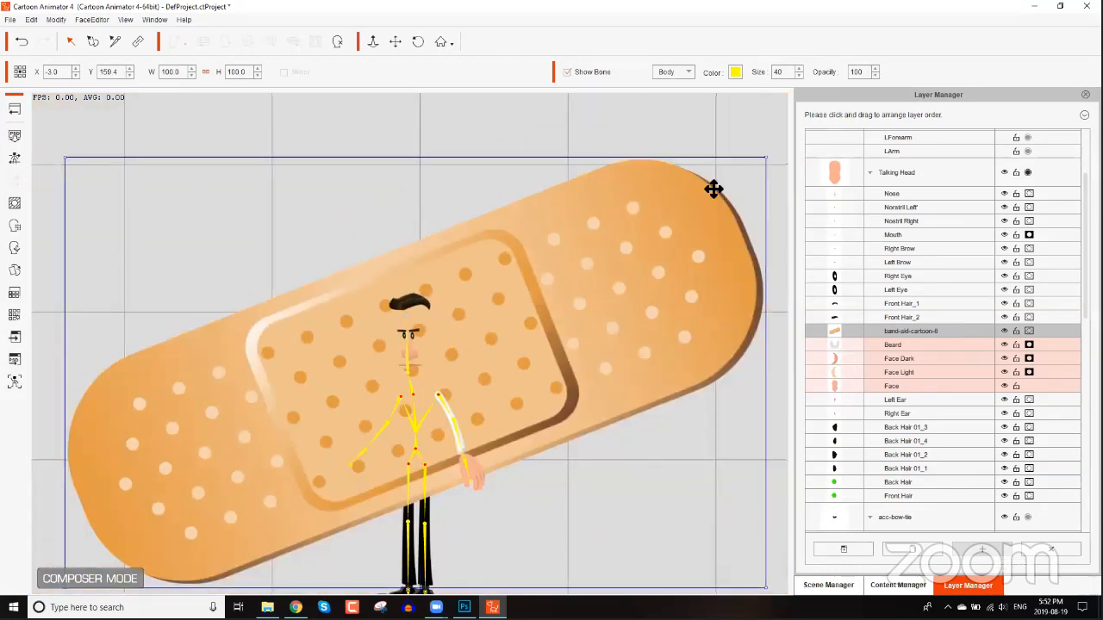
scroll(713, 189, down, 1)
drag(716, 183, 442, 386)
Place the band-aid on the left side of the chin, scaled to about 1.9.
scroll(478, 419, up, 2)
scroll(489, 284, up, 1)
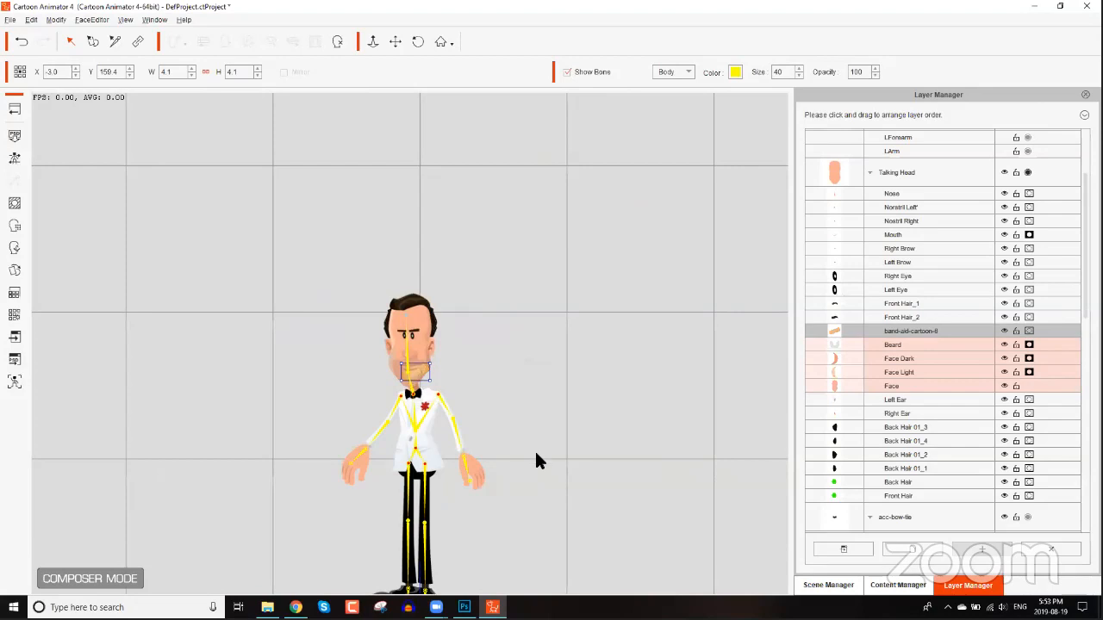
scroll(569, 355, up, 2)
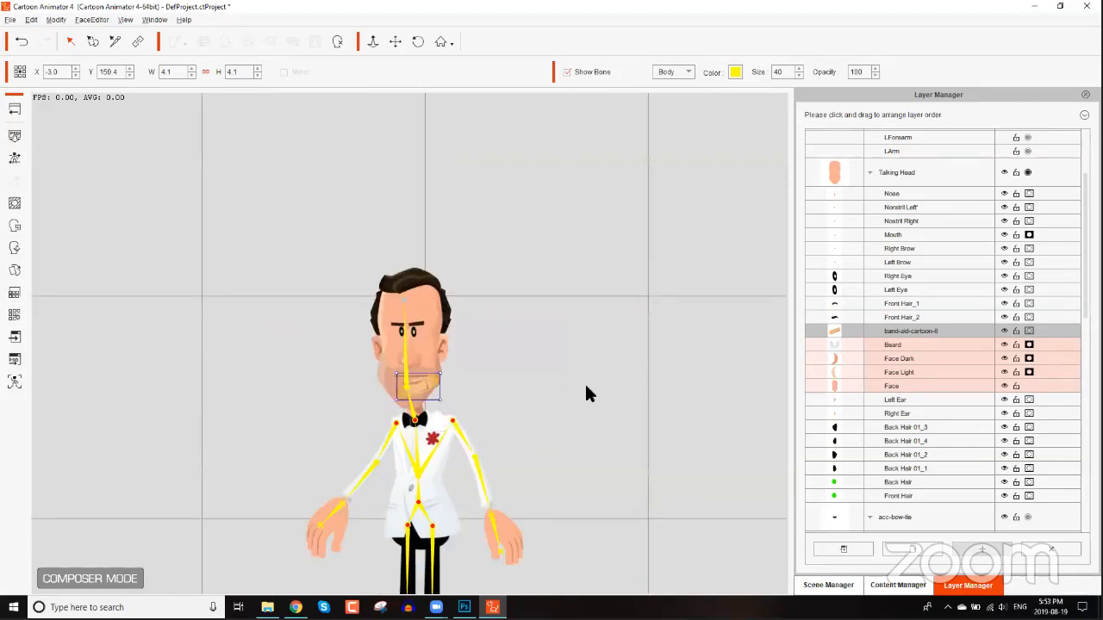
scroll(586, 394, up, 5)
drag(569, 417, 500, 522)
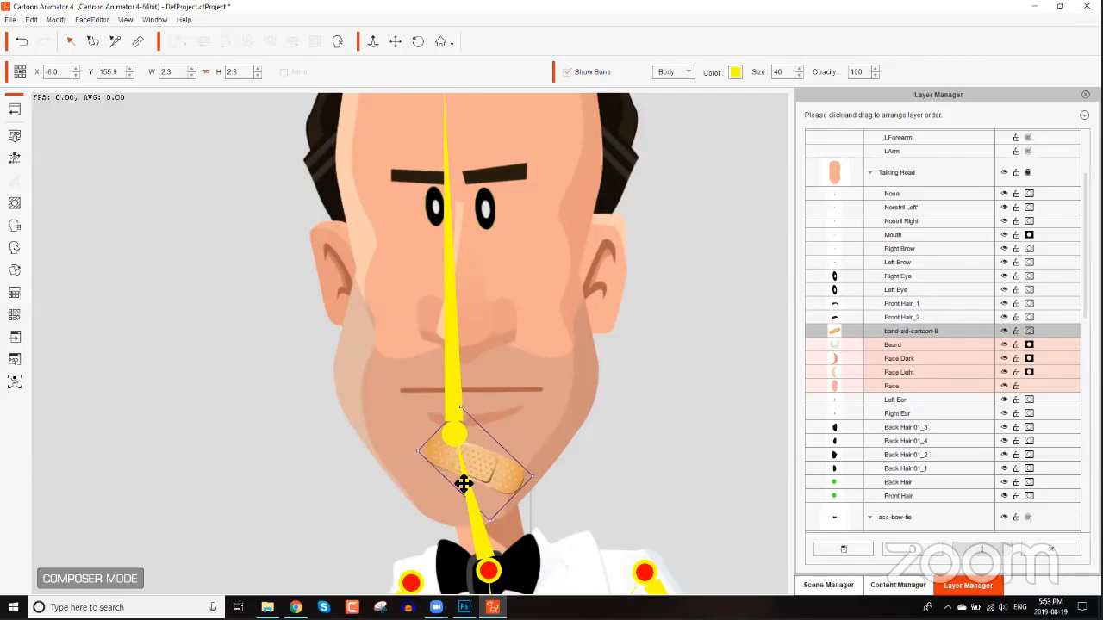
drag(480, 475, 448, 480)
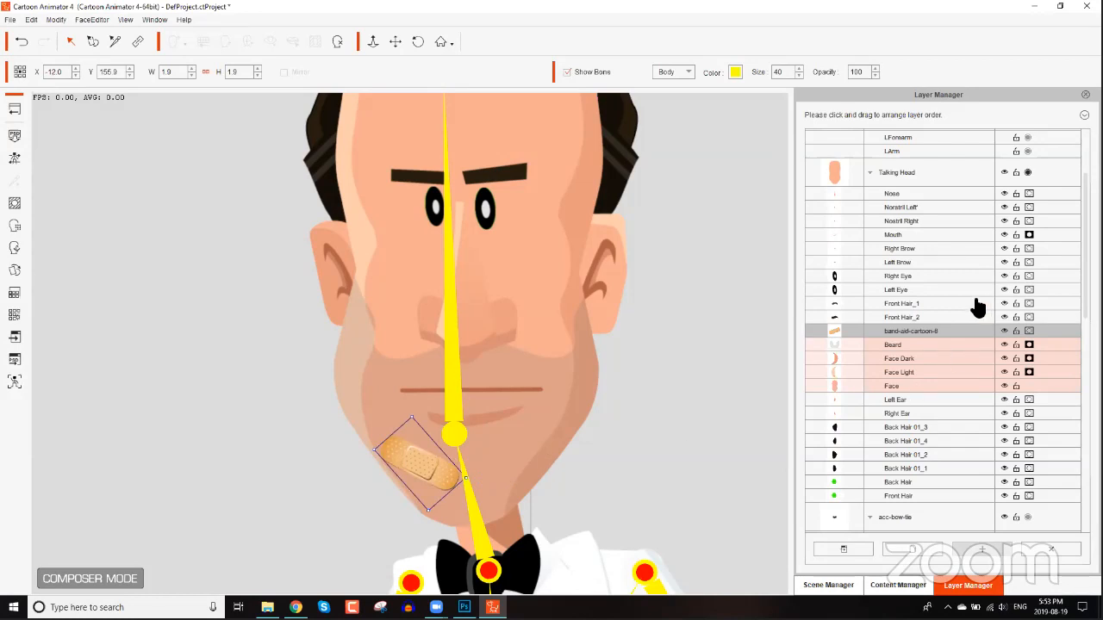
Select the band-aid layer and preview the head angles in the 360 Head Creator, then close it.
click(893, 178)
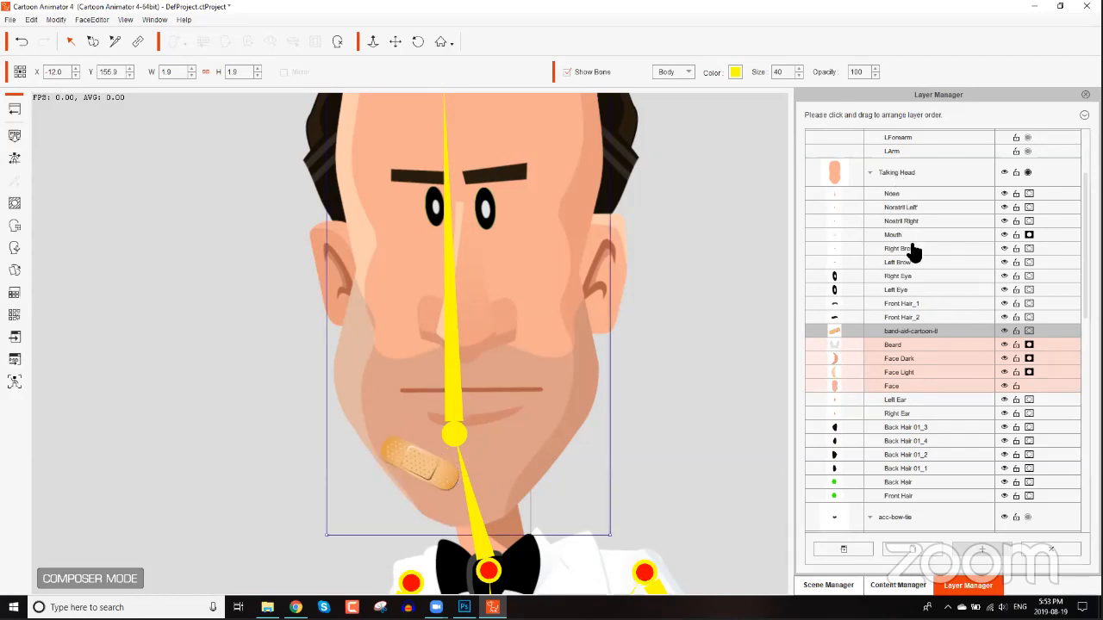
click(915, 332)
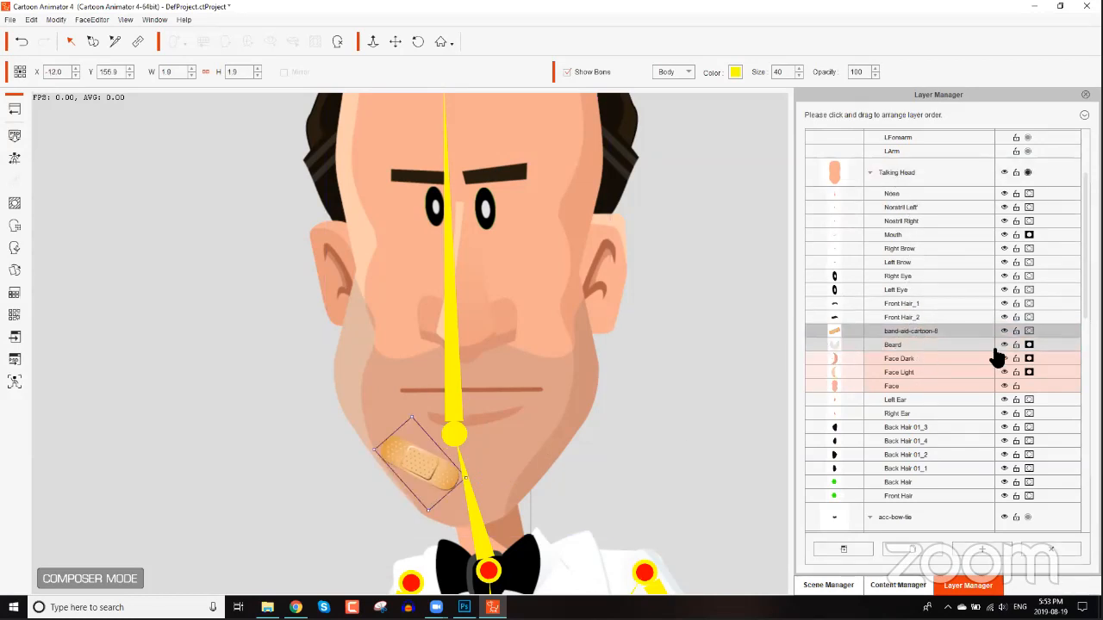
click(17, 245)
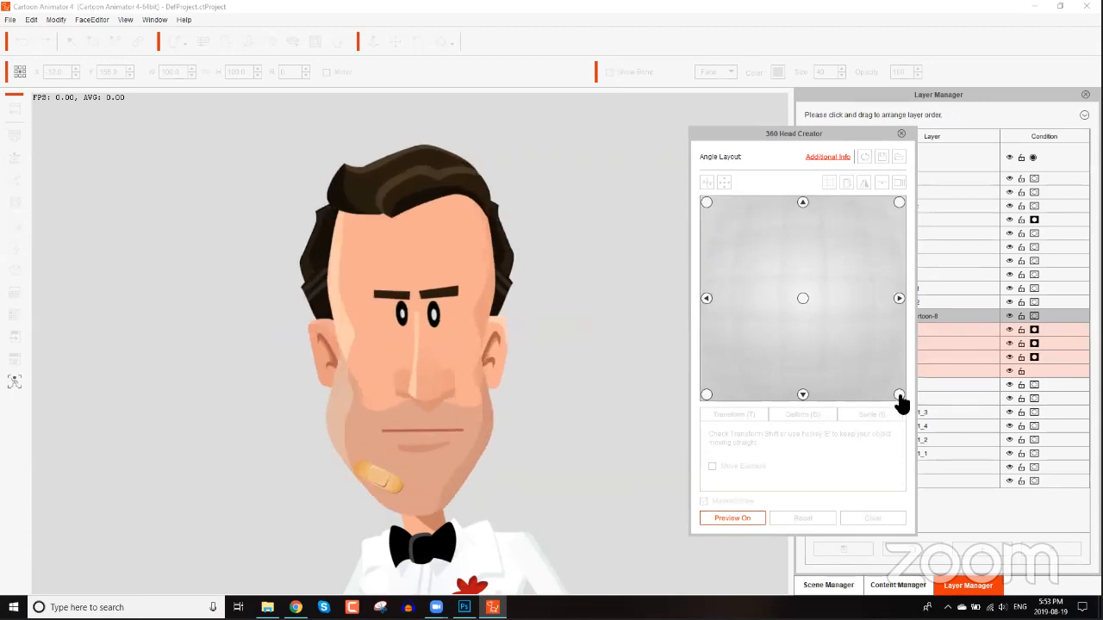
click(747, 374)
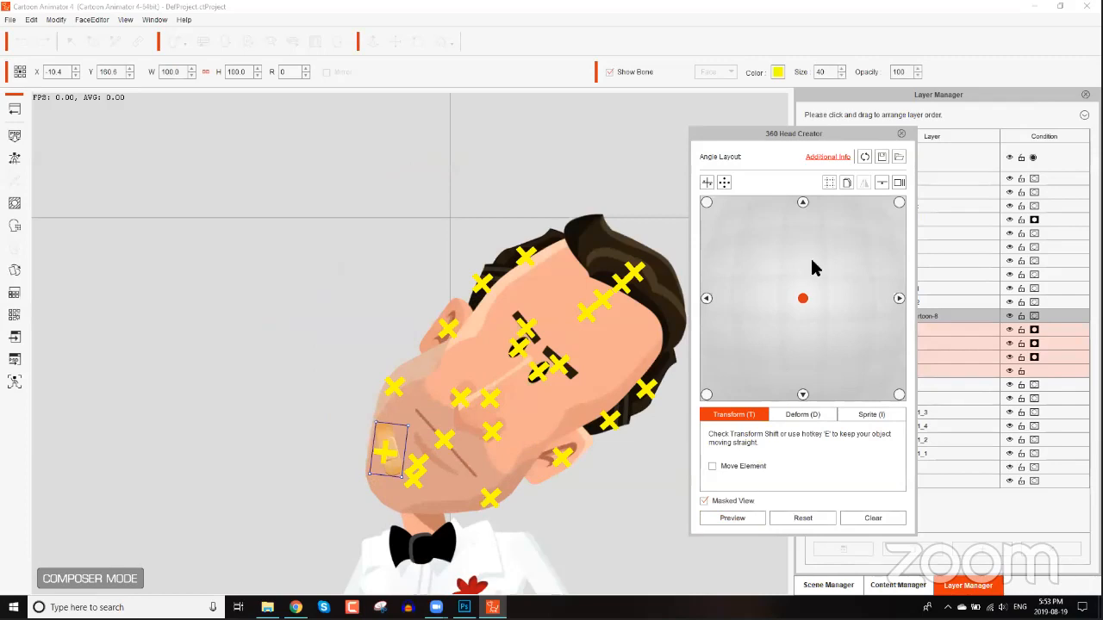
click(745, 509)
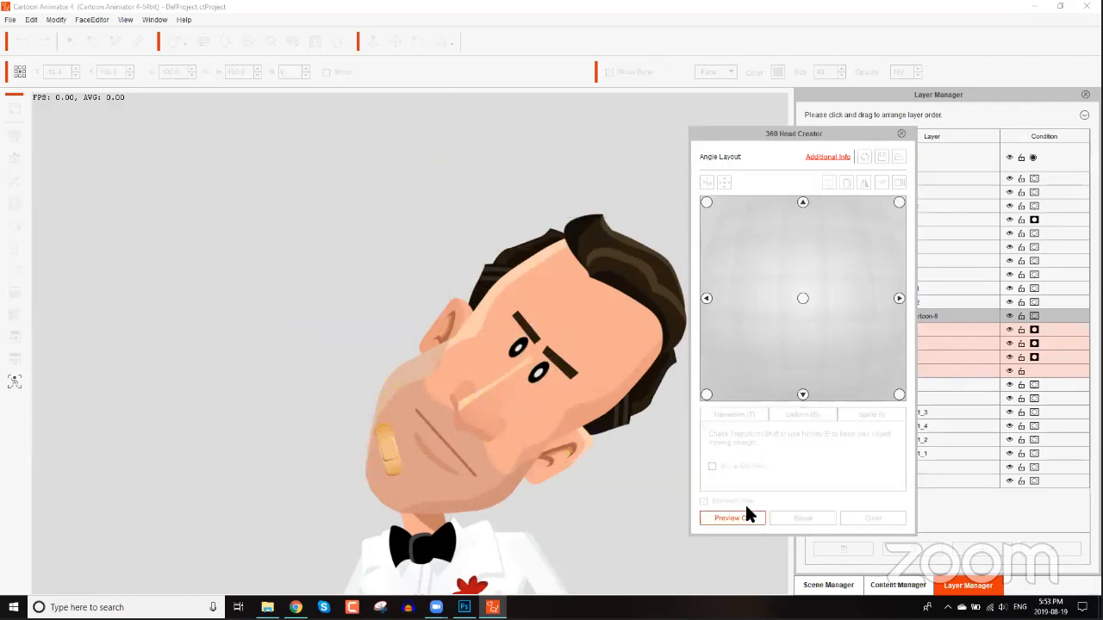
click(732, 518)
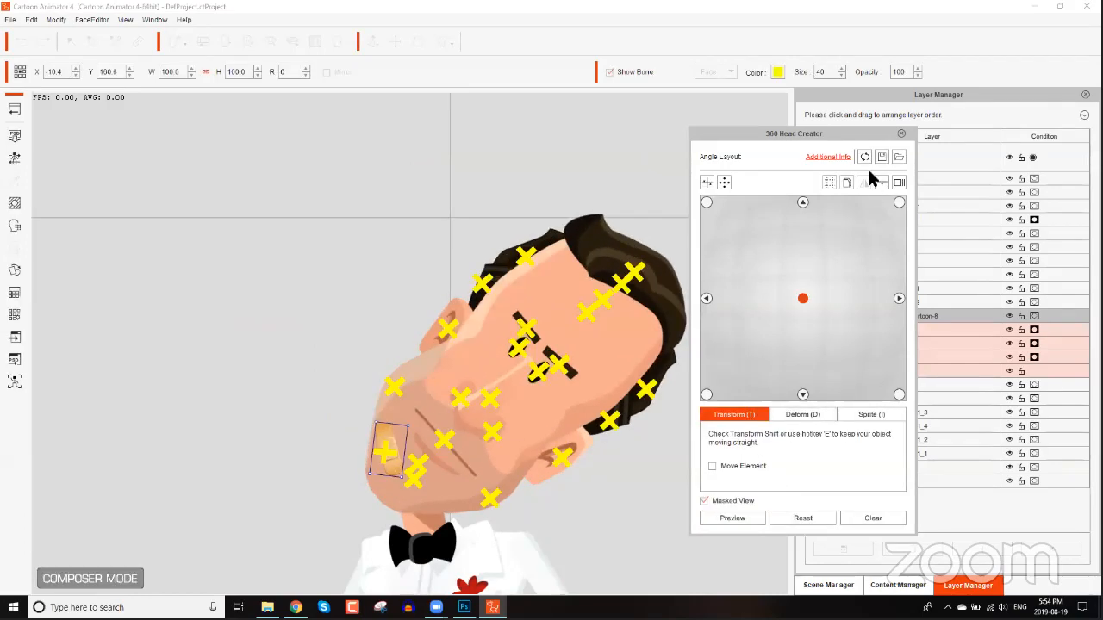
click(901, 134)
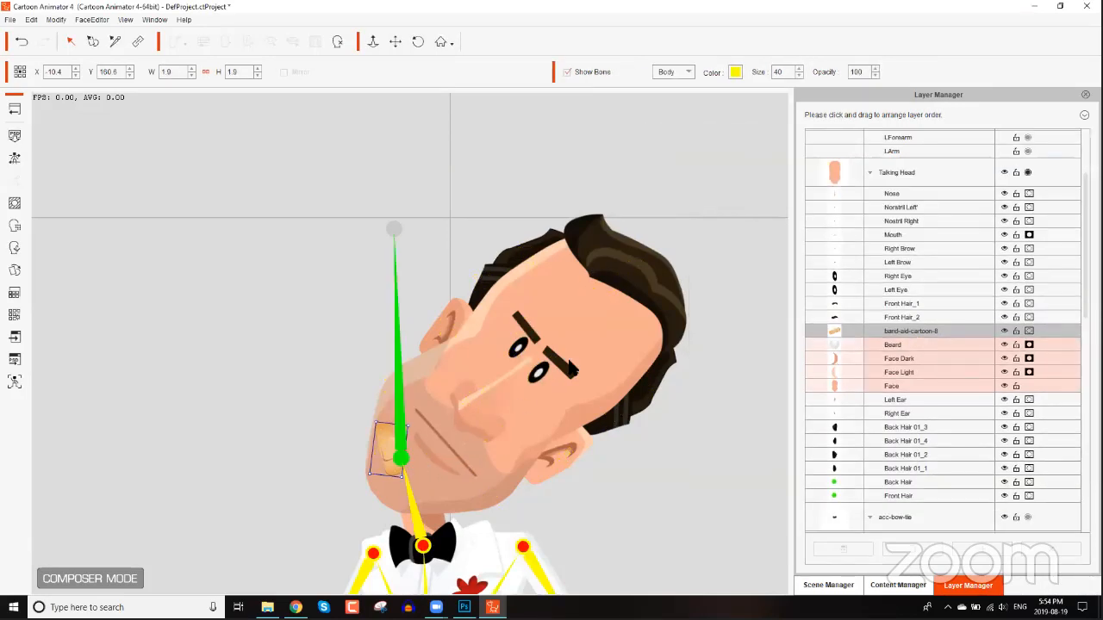
Rotate the tilted head back to its upright position.
click(692, 331)
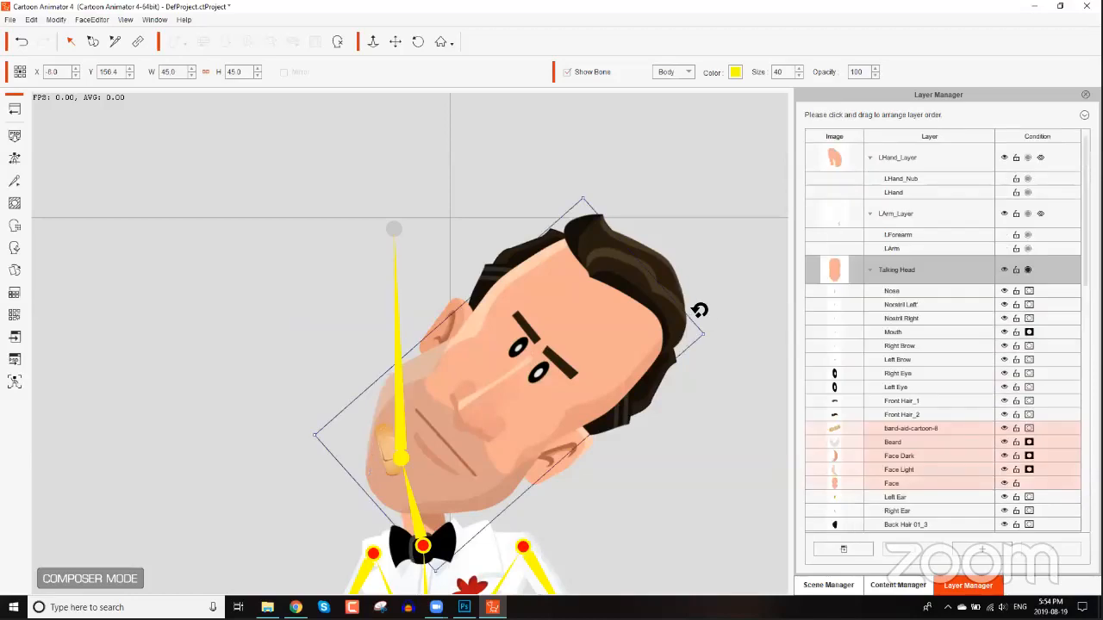
drag(609, 245, 484, 203)
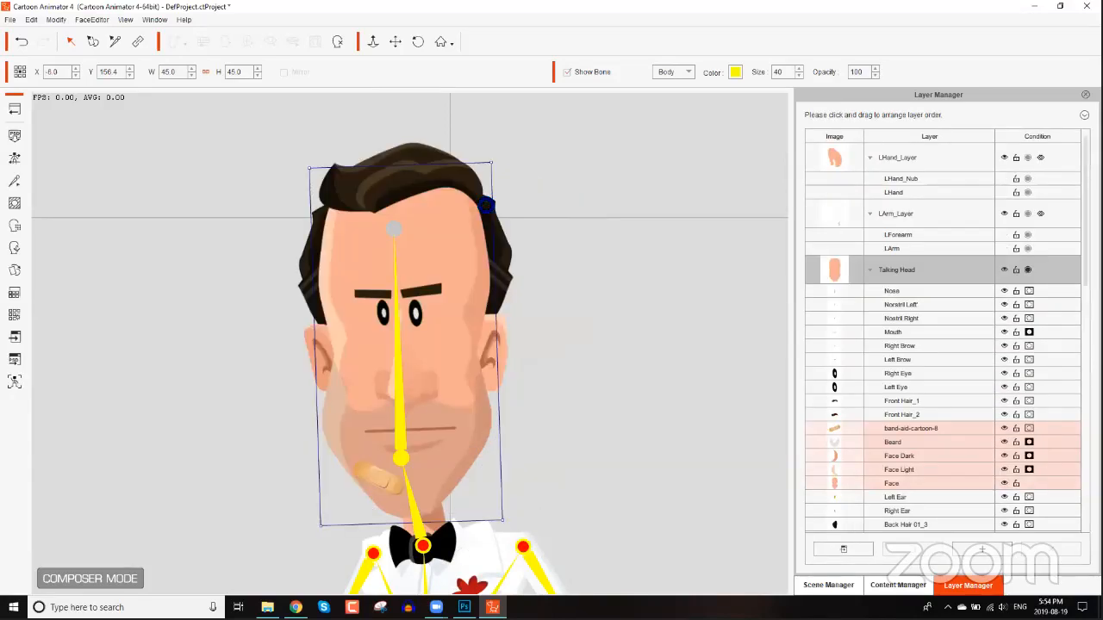
drag(354, 212, 355, 212)
In the 360 Head Creator, hide bones and reposition the band-aid on the chin for the right-facing angle.
click(14, 249)
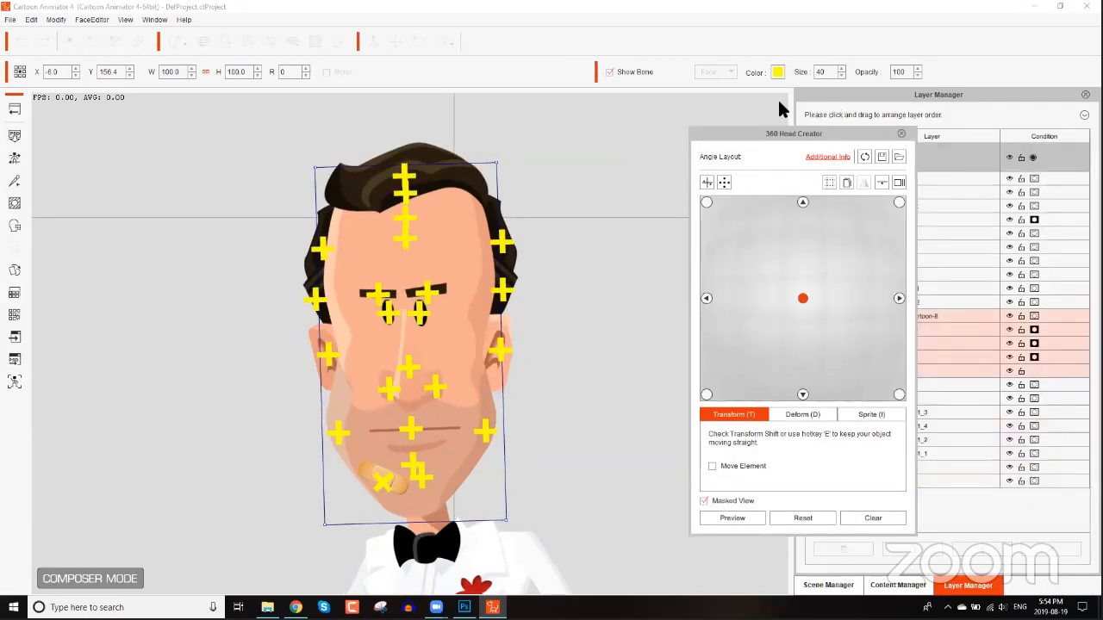
click(623, 74)
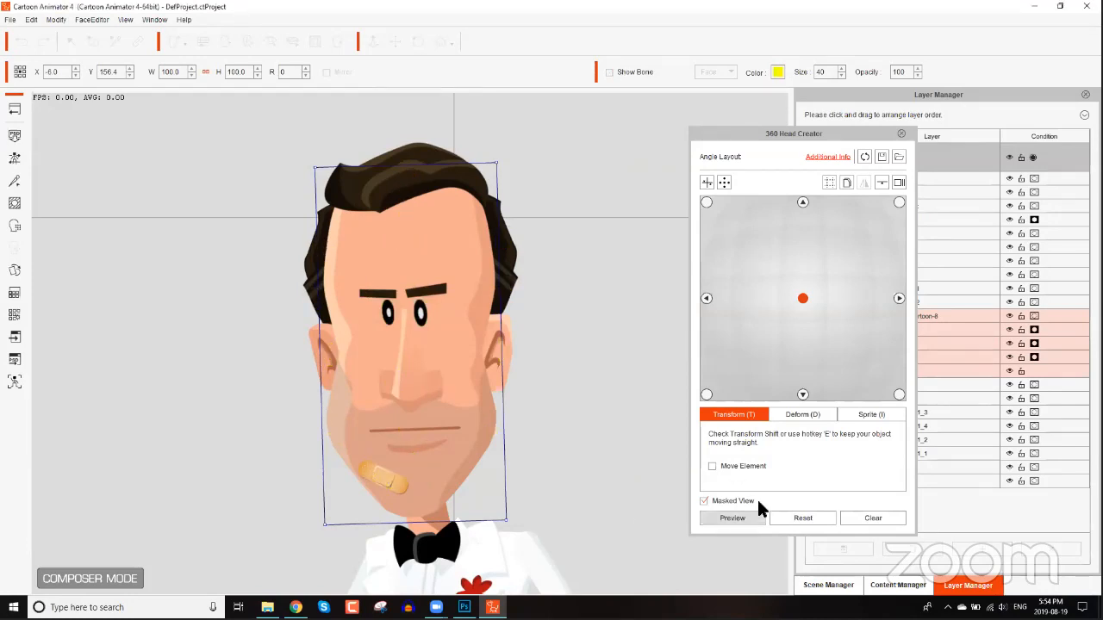
click(898, 296)
drag(390, 485, 408, 482)
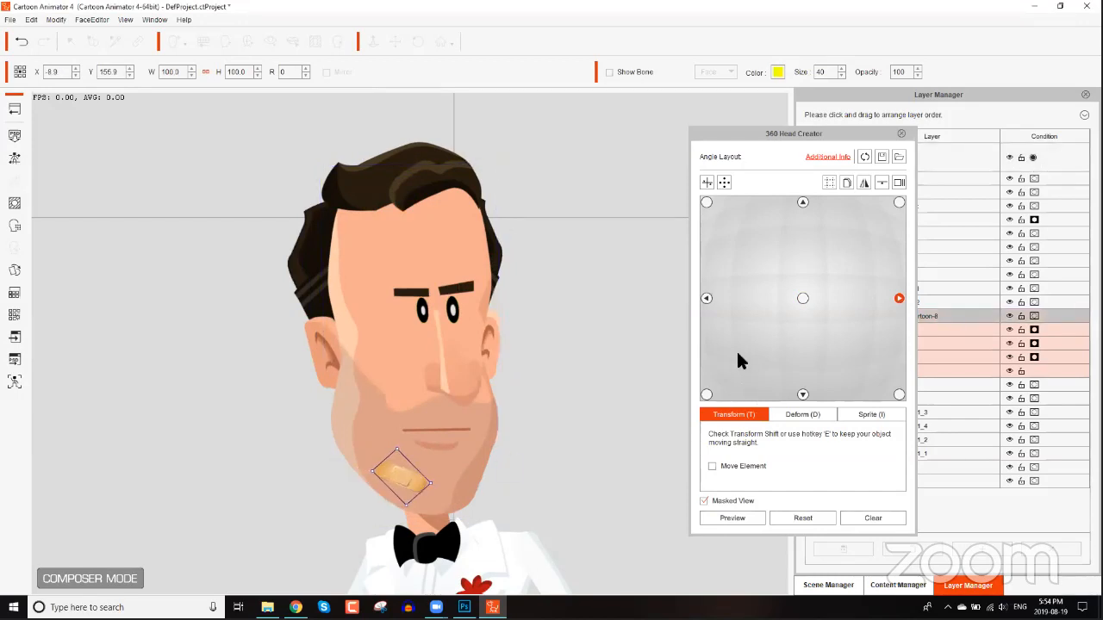
Reposition the band-aid on the chin for the left-facing angle.
click(706, 298)
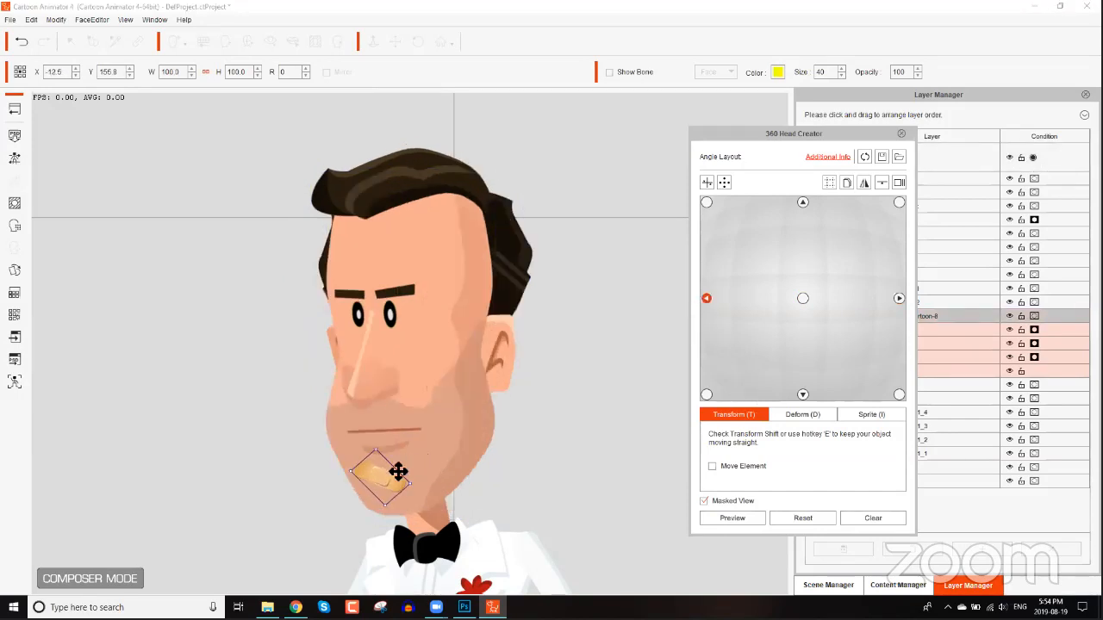
drag(394, 475, 367, 481)
drag(804, 141, 708, 137)
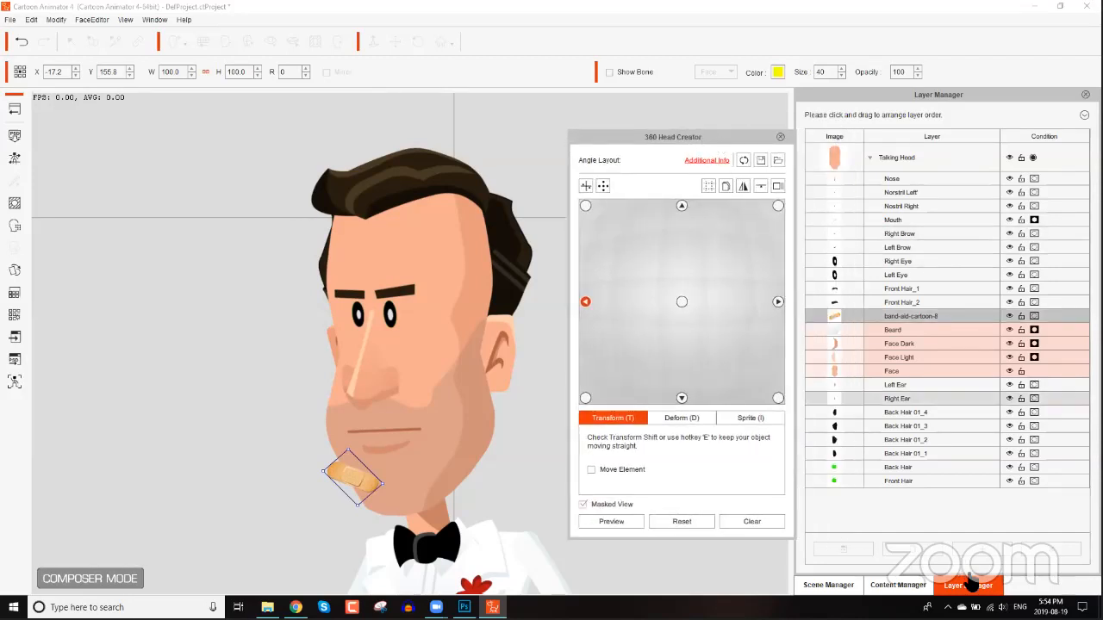
Change the band-aid layer's condition setting and preview the head turning.
click(1035, 317)
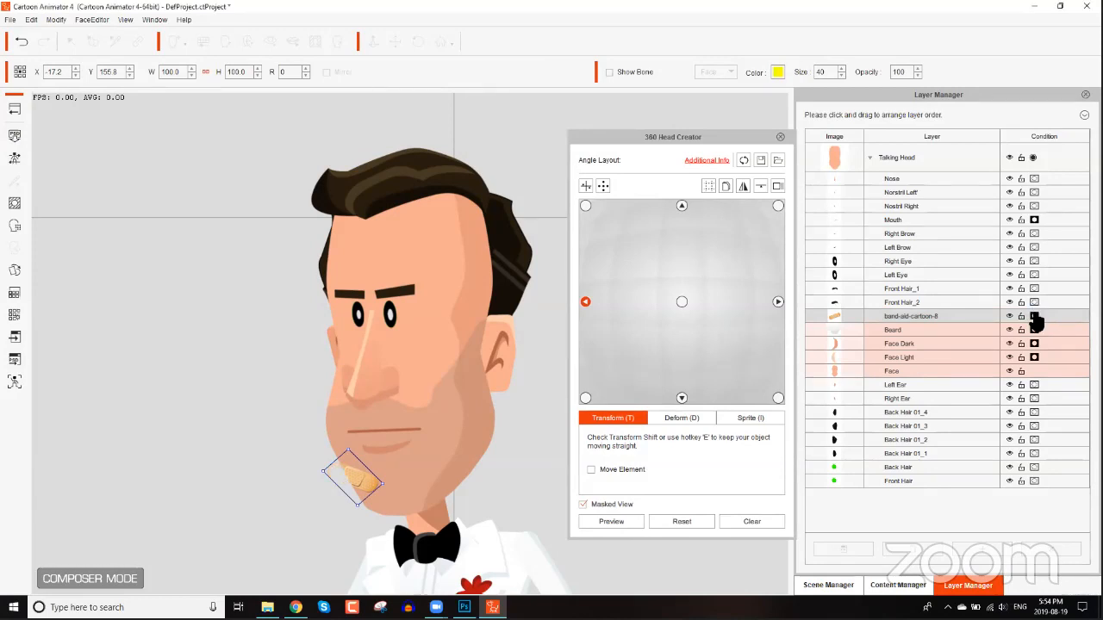
click(632, 520)
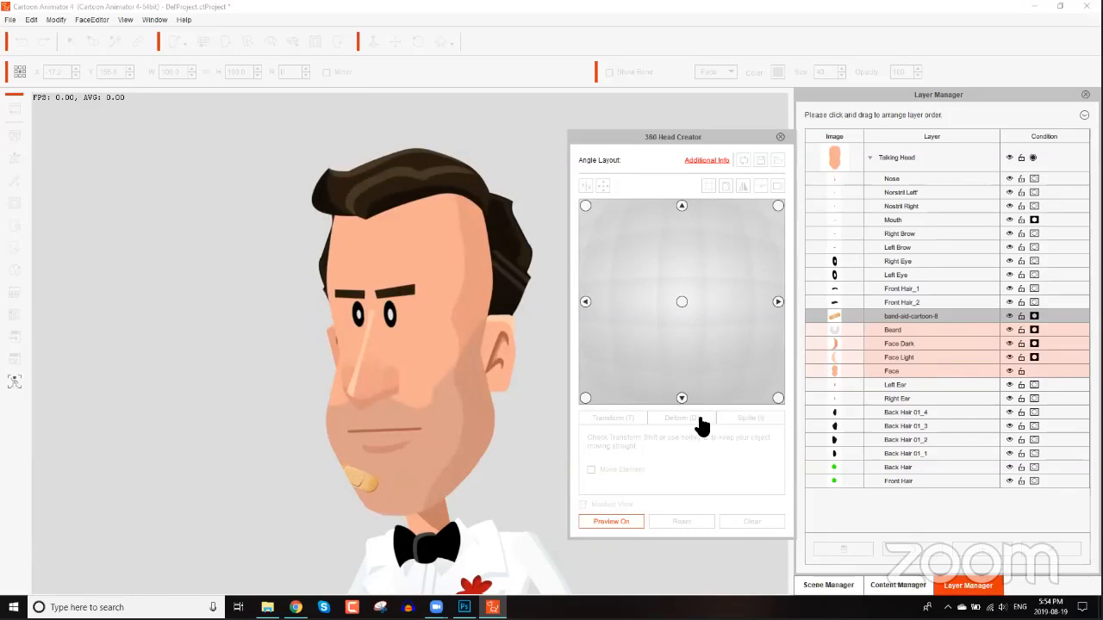
click(611, 521)
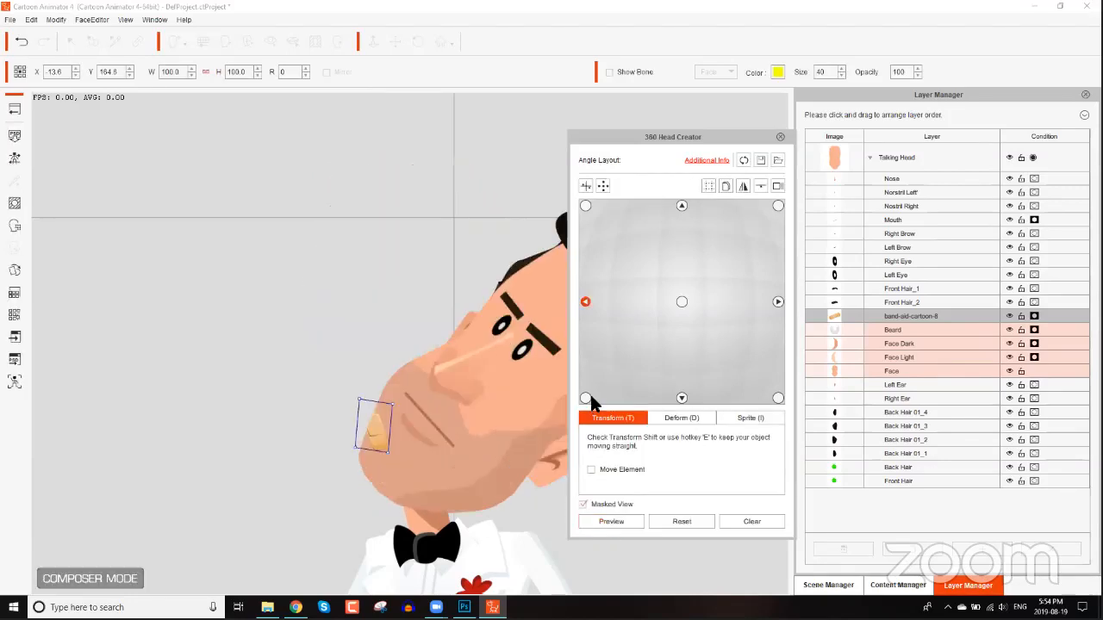
For the lower-left head angle, turn the head upright and reposition the band-aid on the chin.
click(586, 397)
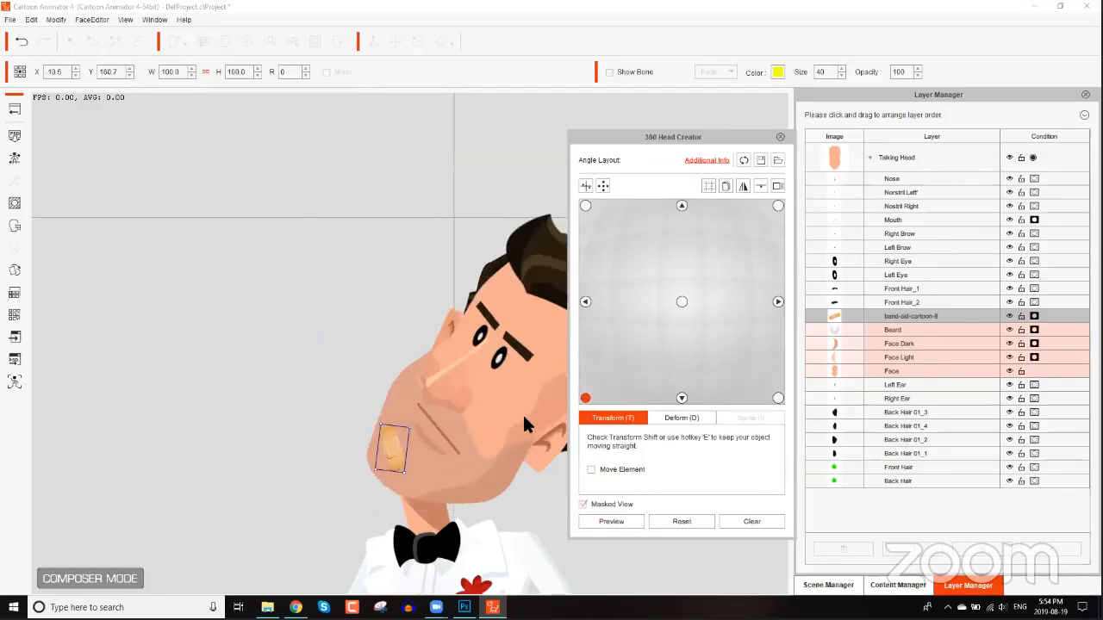
click(536, 321)
drag(552, 211, 582, 246)
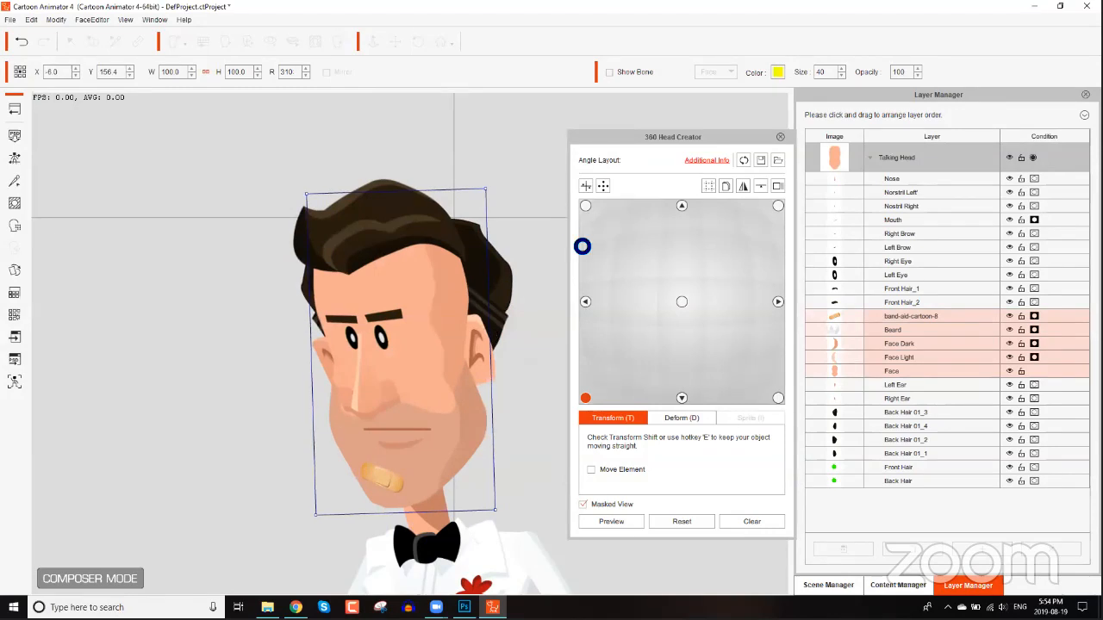
drag(389, 480, 367, 490)
For the bottom-centre head angle, turn the head upright and reposition the band-aid on the chin.
click(682, 398)
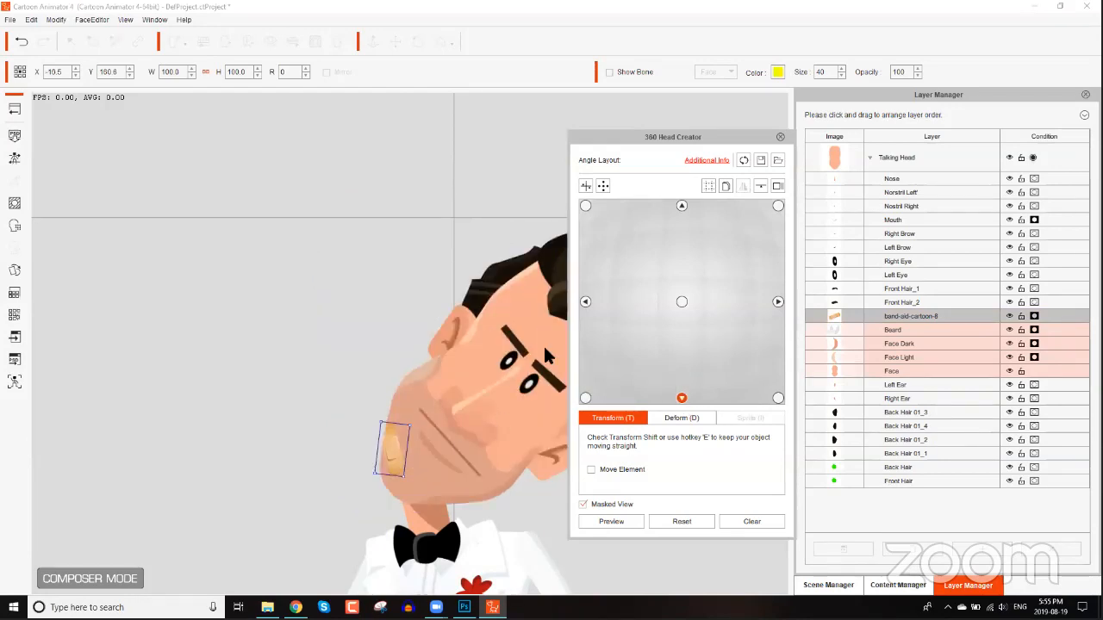
click(545, 297)
drag(493, 258, 520, 260)
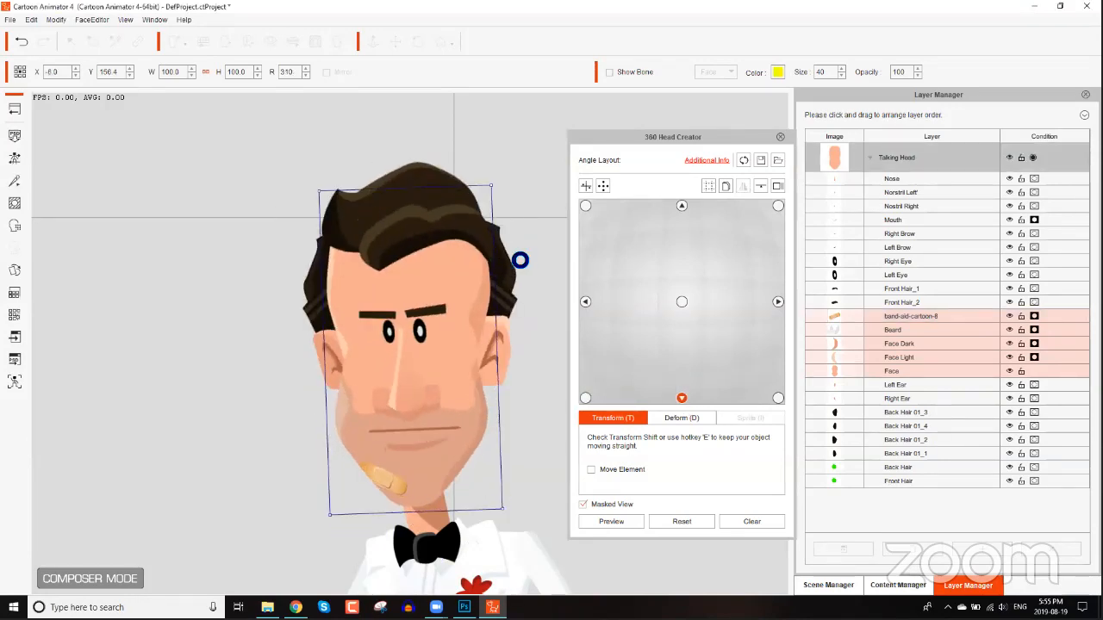
click(392, 482)
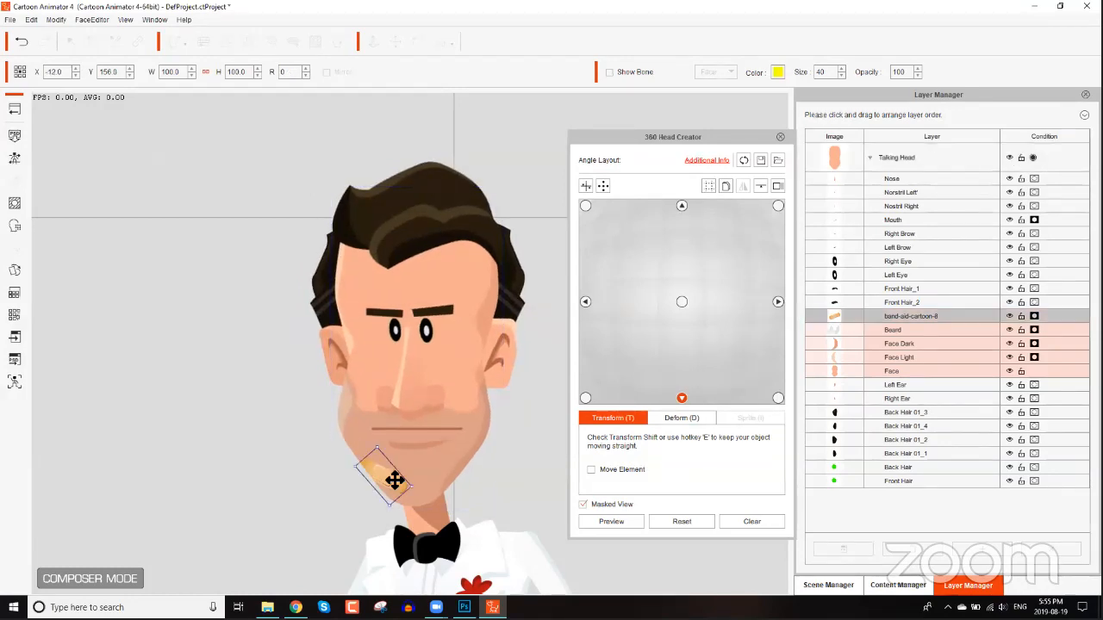
drag(394, 480, 397, 498)
Preview the head turning through different angles to check the band-aid placement.
click(613, 522)
drag(688, 375, 738, 296)
drag(644, 315, 778, 152)
Close the 360 Head Creator, rotate the head back upright and return to the stage.
click(780, 137)
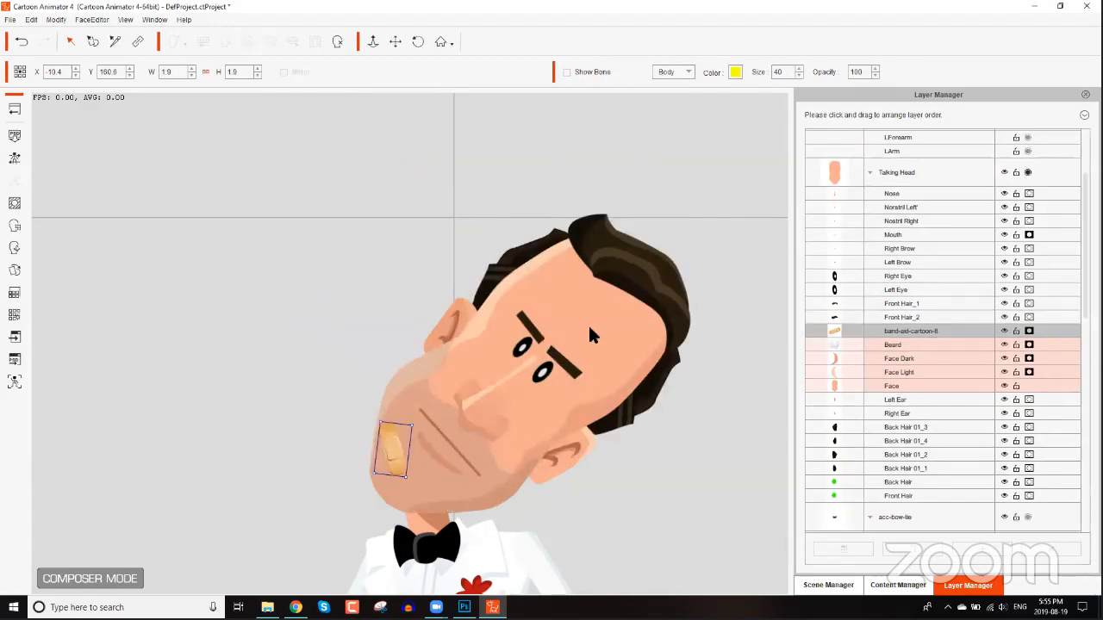
click(711, 334)
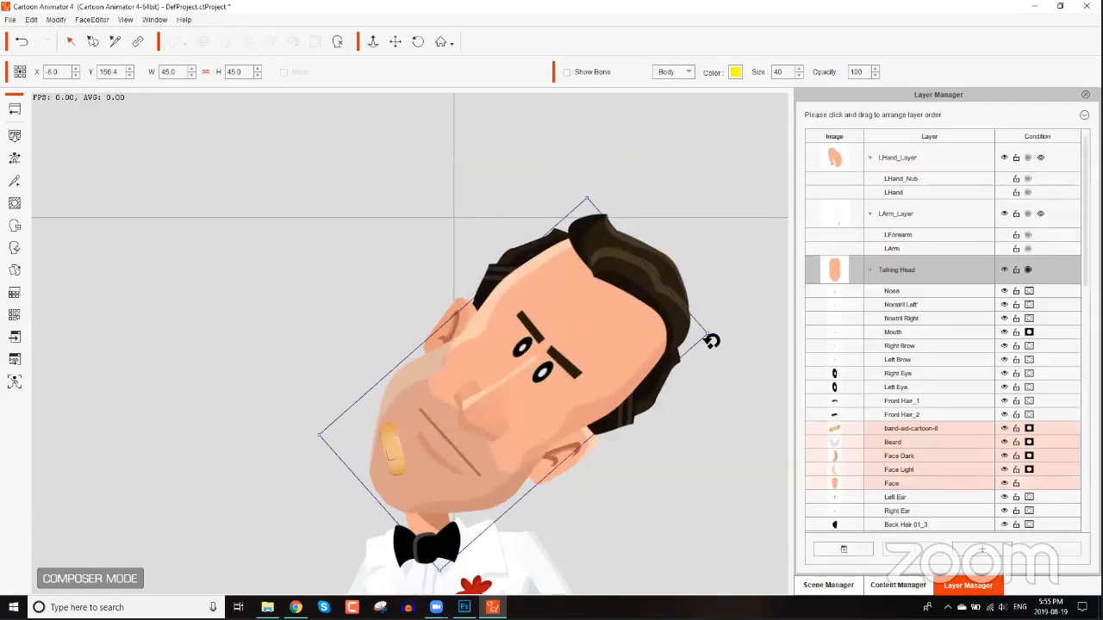
drag(713, 308, 431, 212)
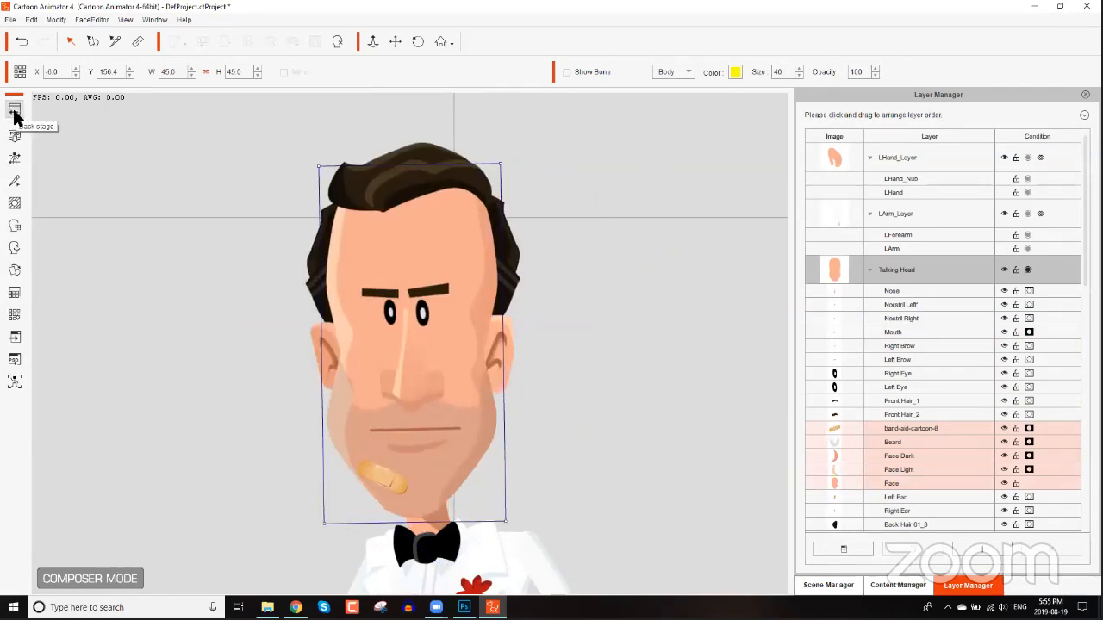
click(15, 110)
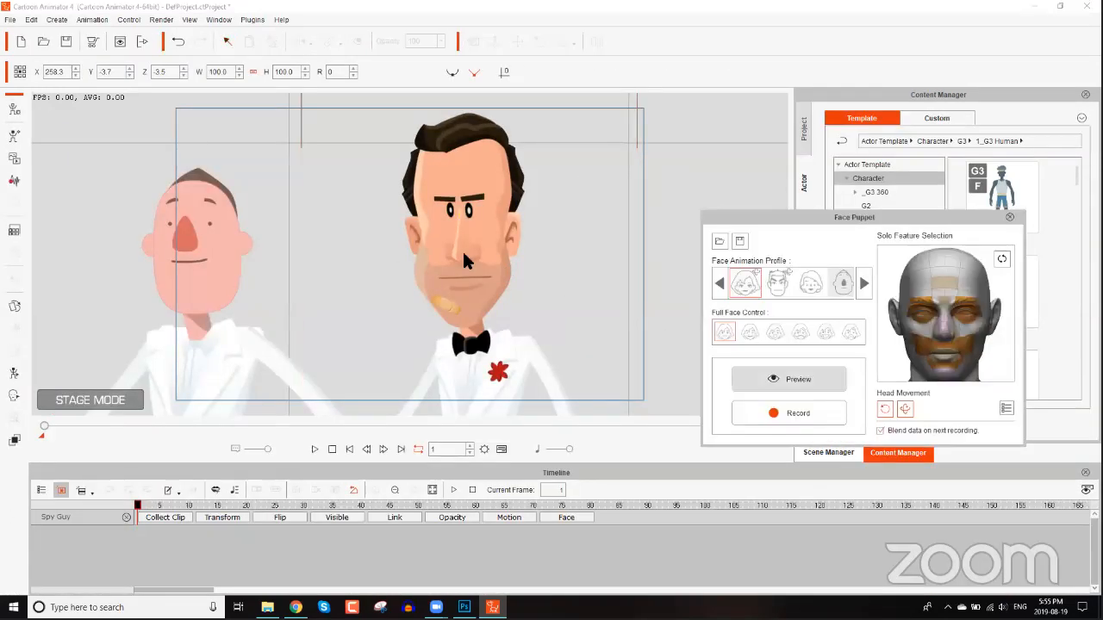
Preview the character's face puppet animation, then close the Face Puppet panel.
click(808, 384)
key(space)
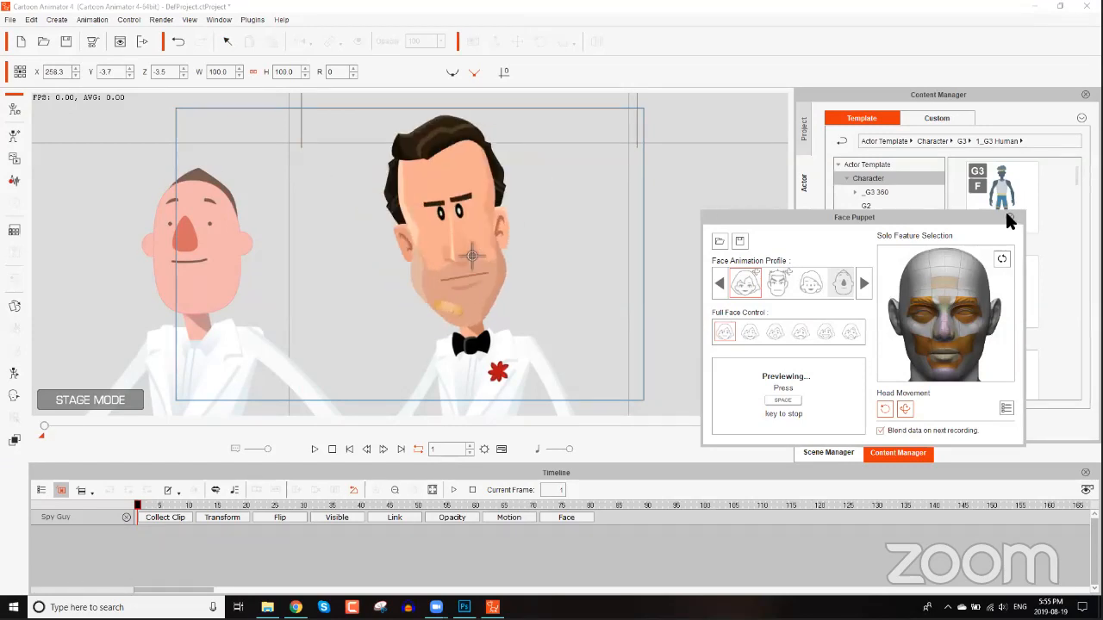
key(space)
key(Escape)
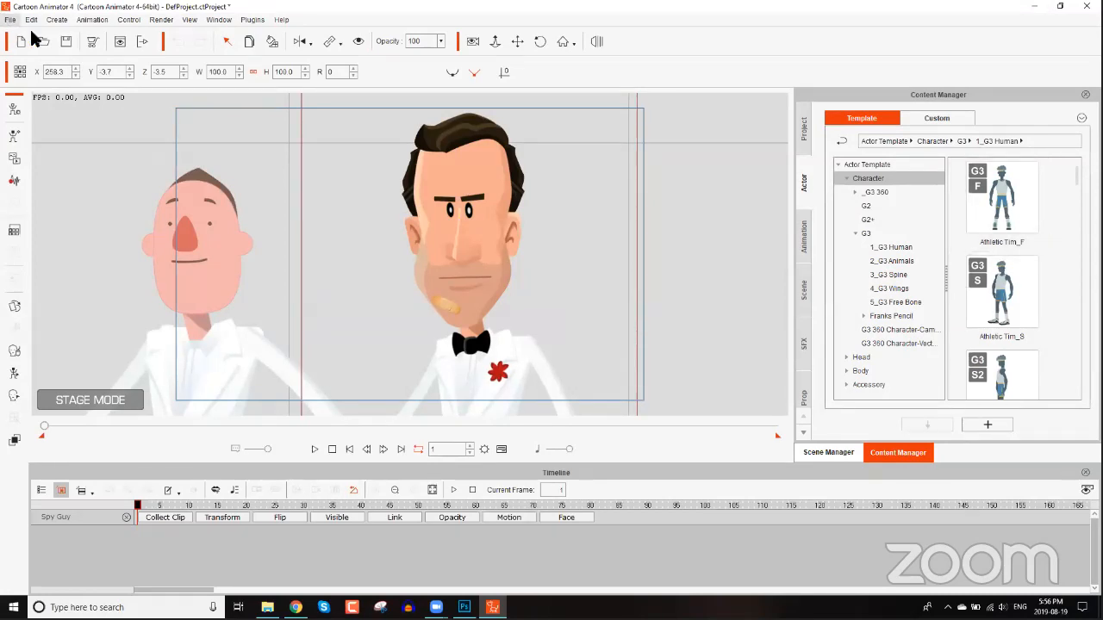
Open the recent project Part 2.ctProject without saving the current project.
click(10, 19)
mouse_move(79, 101)
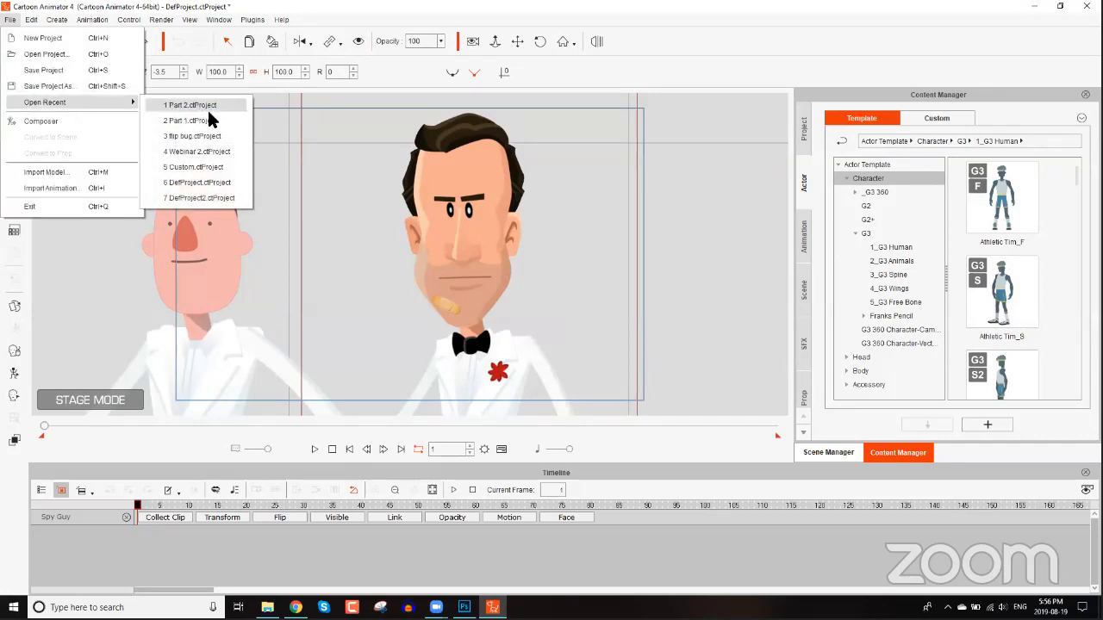
click(215, 111)
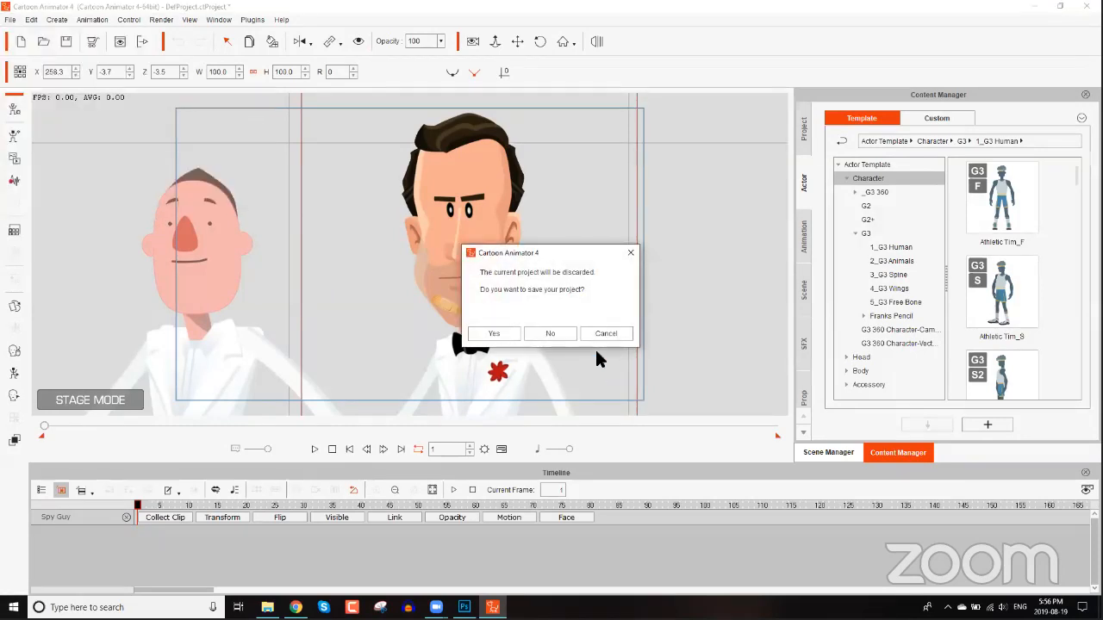
click(556, 332)
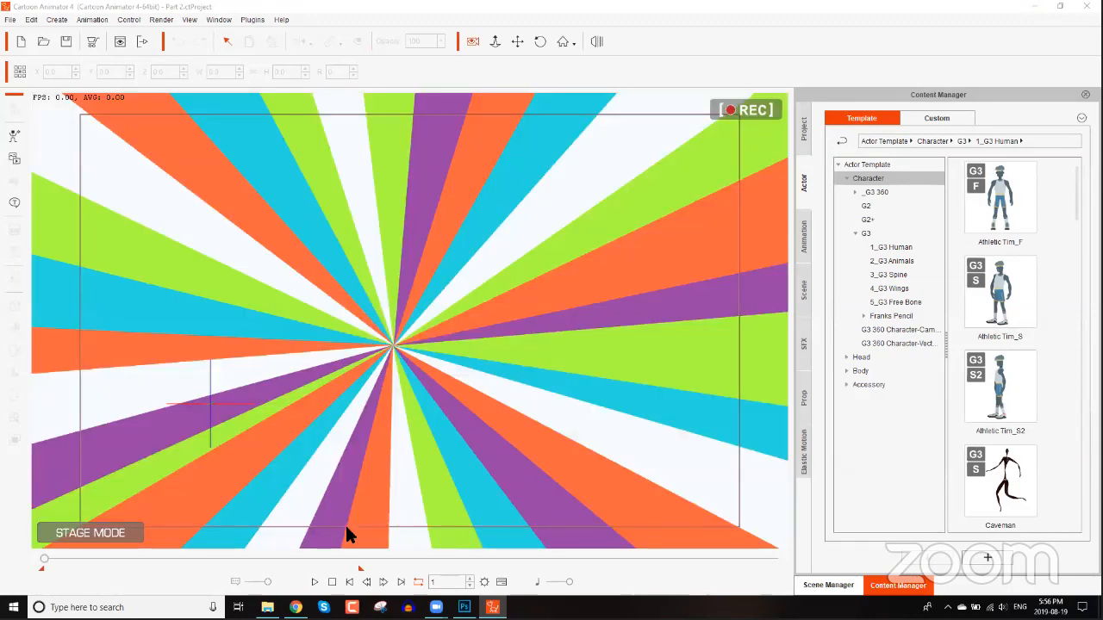
Play back the opened project's animation.
click(315, 583)
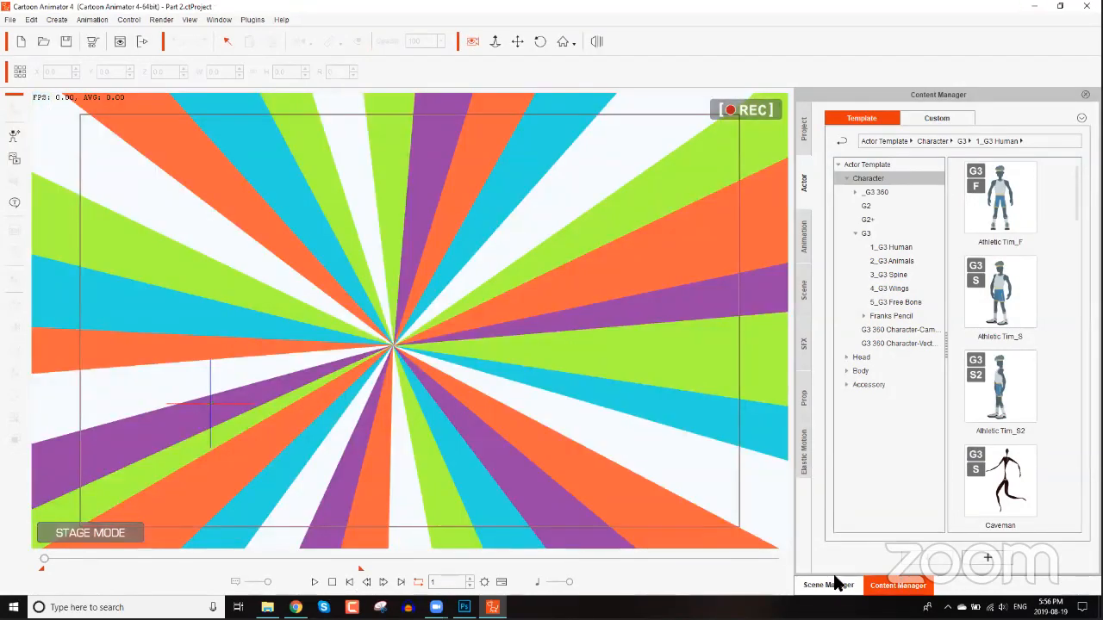
click(828, 585)
Delete the striped backdrop prop listed last under Prop in the scene.
click(887, 297)
click(886, 310)
click(886, 310)
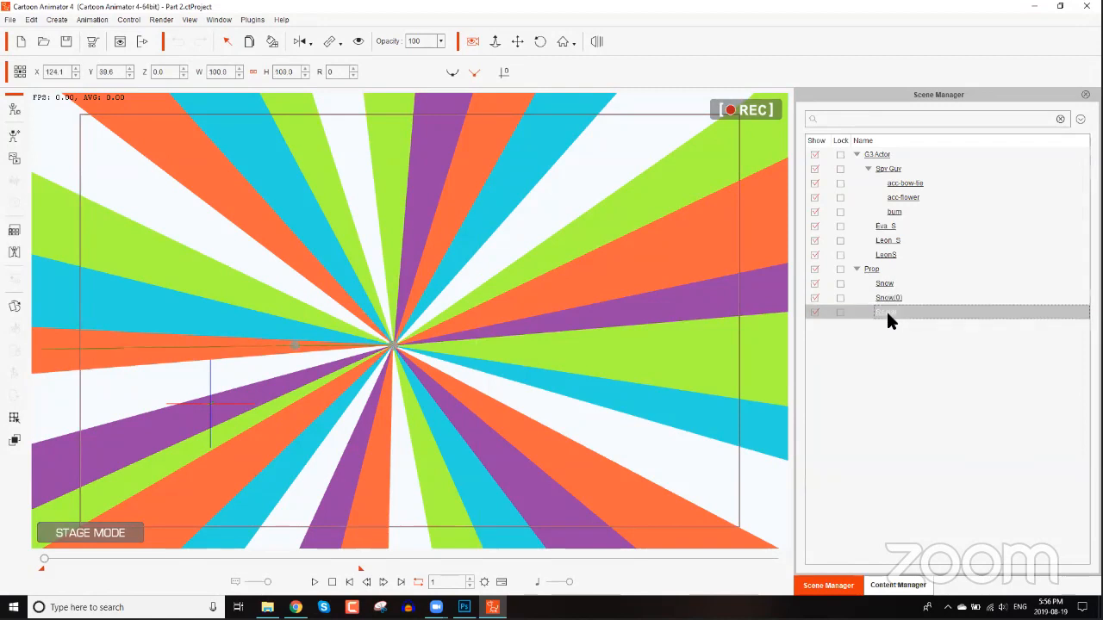
key(Delete)
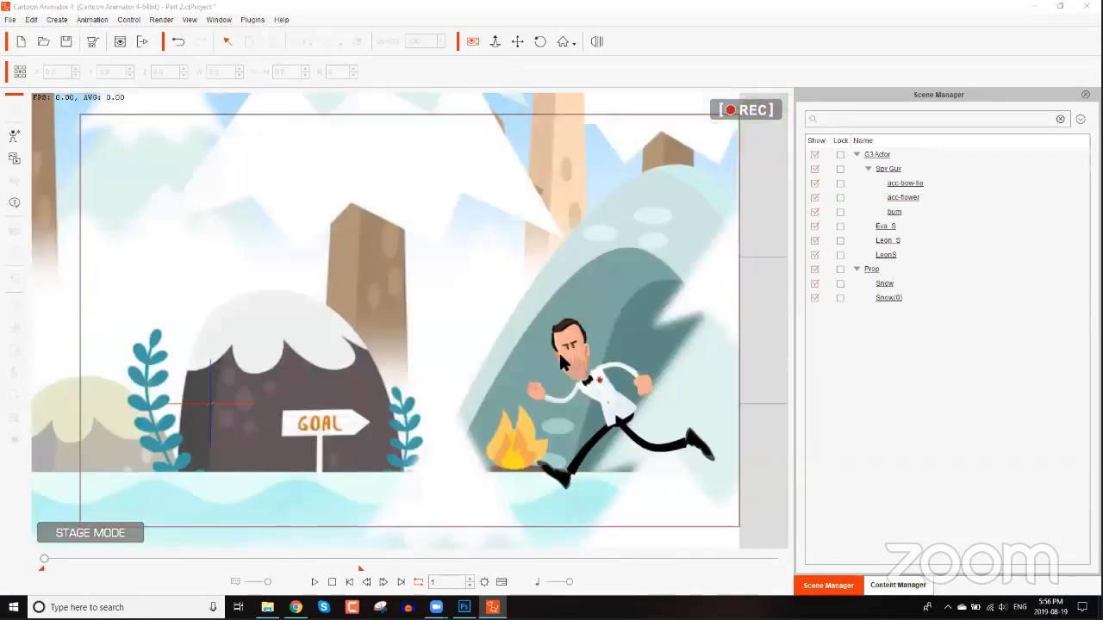
Remove the object animation from Spy Guy.
click(596, 380)
right_click(591, 380)
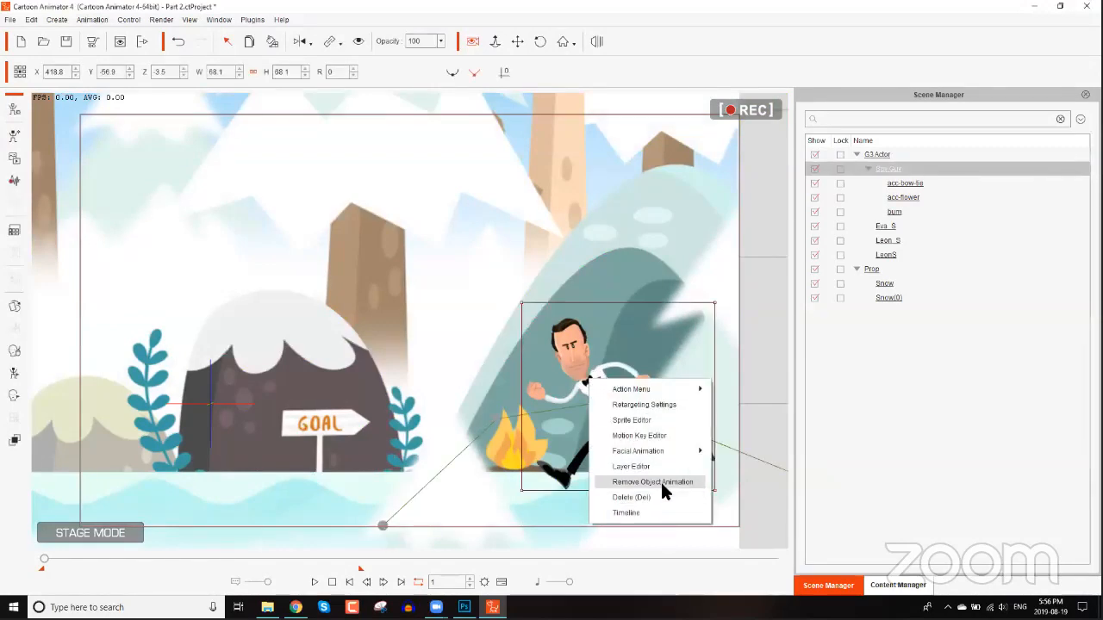
click(660, 481)
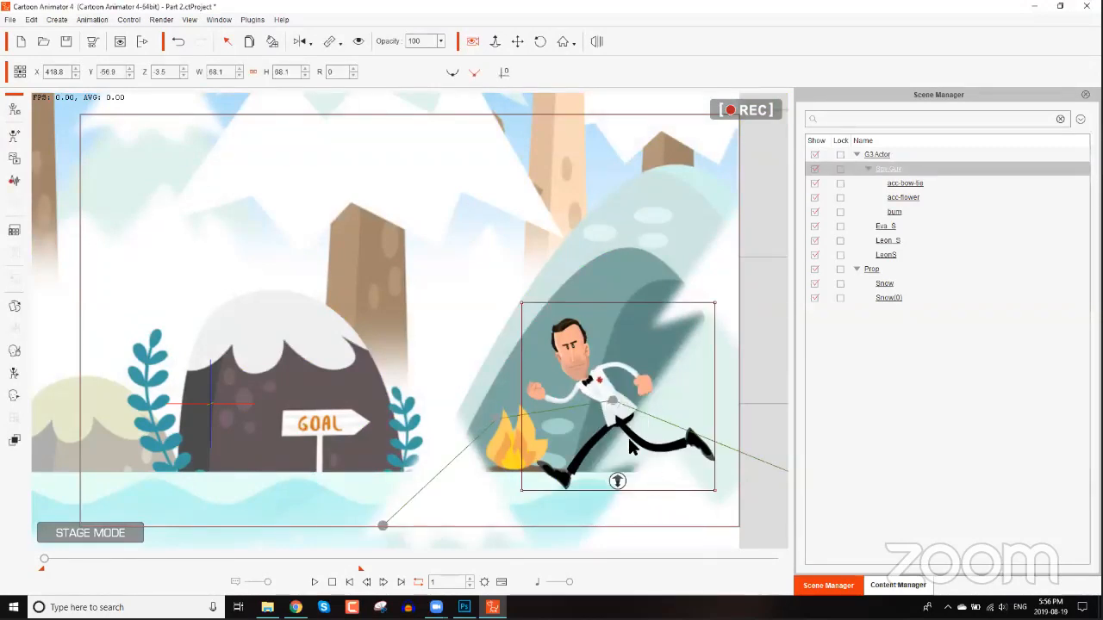
Browse the animation templates and open the G3 Human Motions-Mission Moves folder.
click(604, 393)
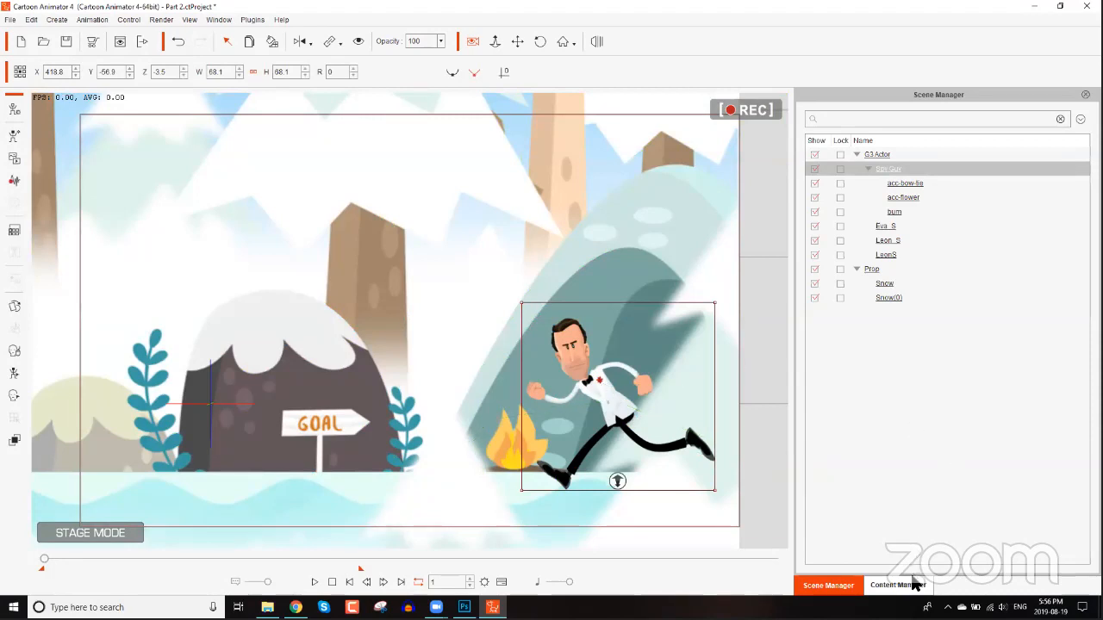
drag(402, 282, 388, 433)
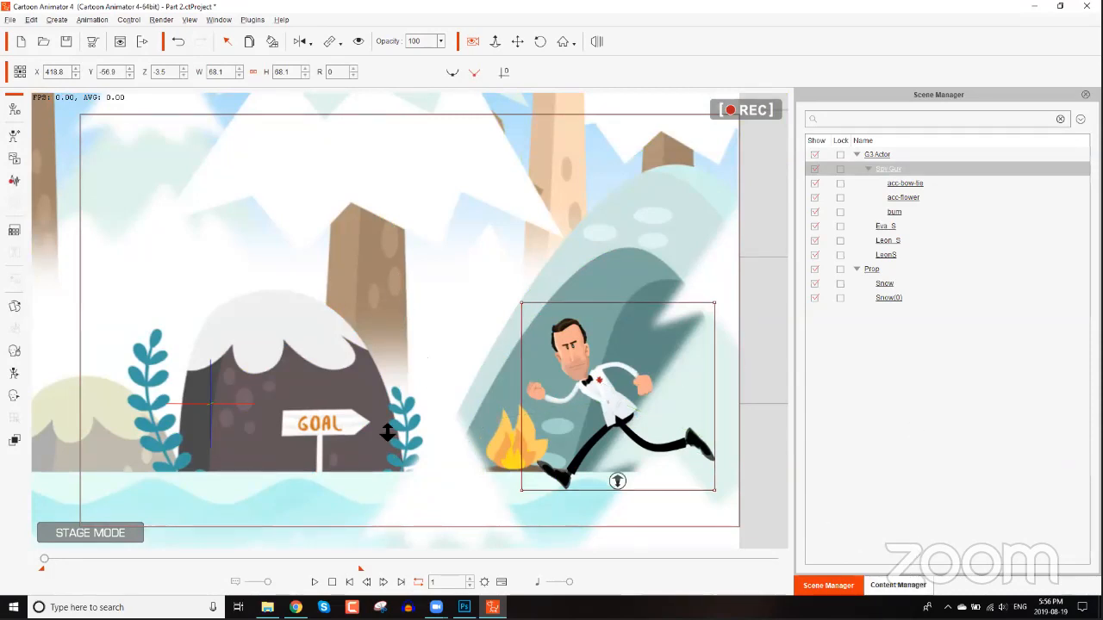
drag(362, 352, 379, 456)
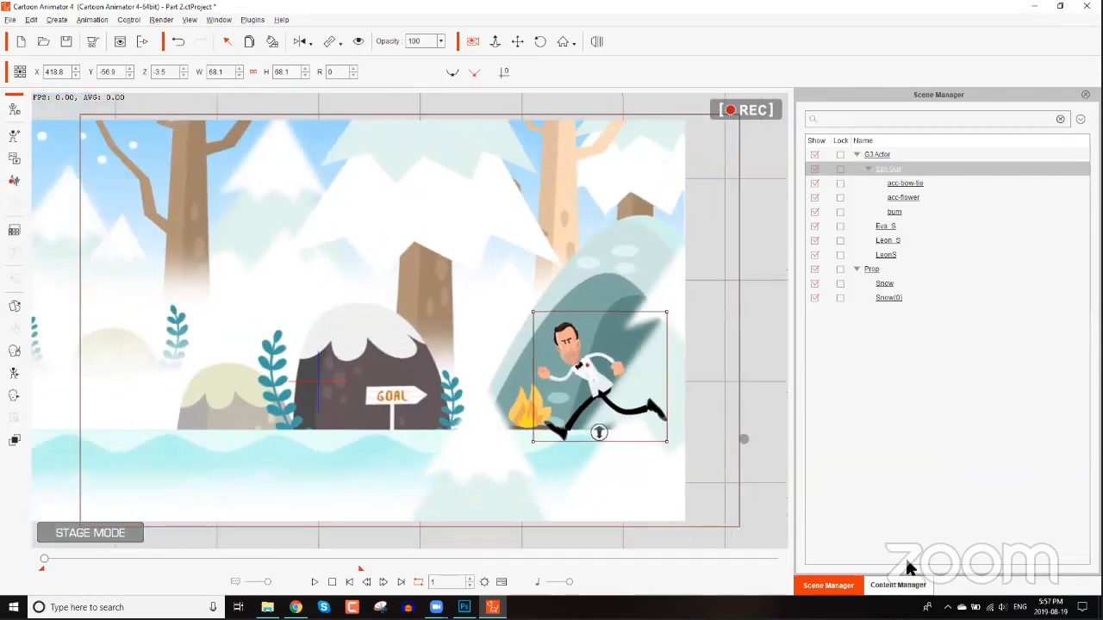
click(901, 585)
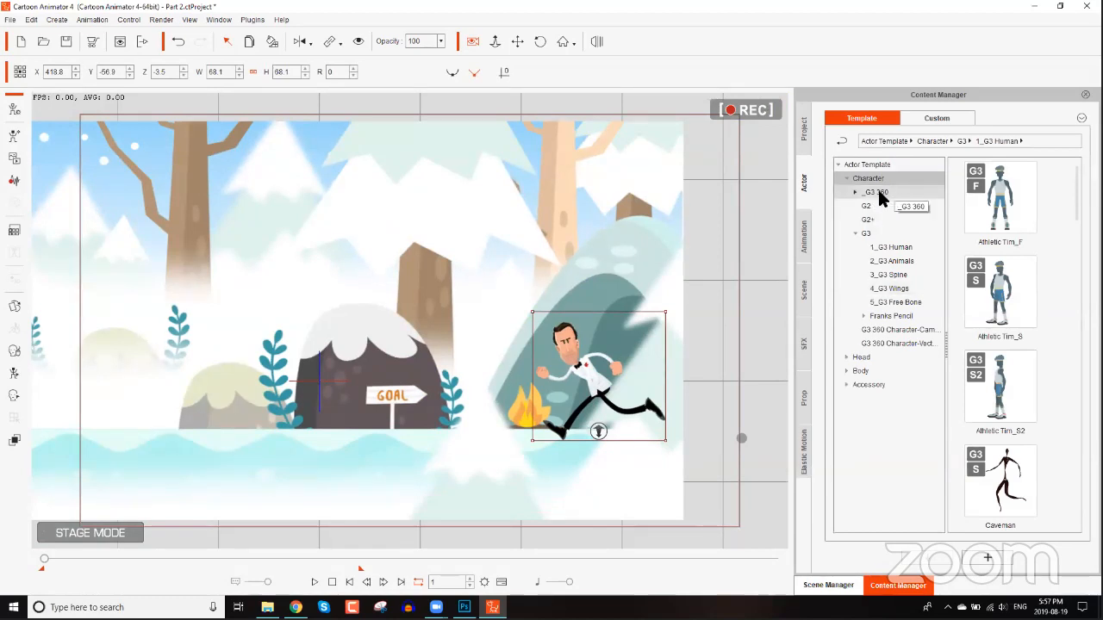
click(804, 235)
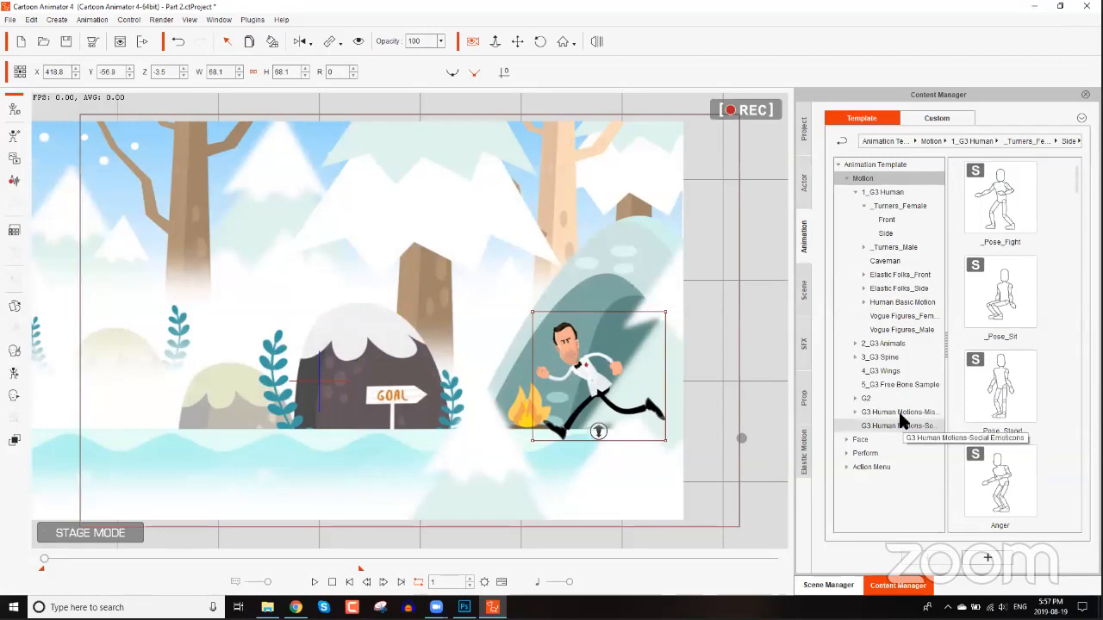
click(868, 414)
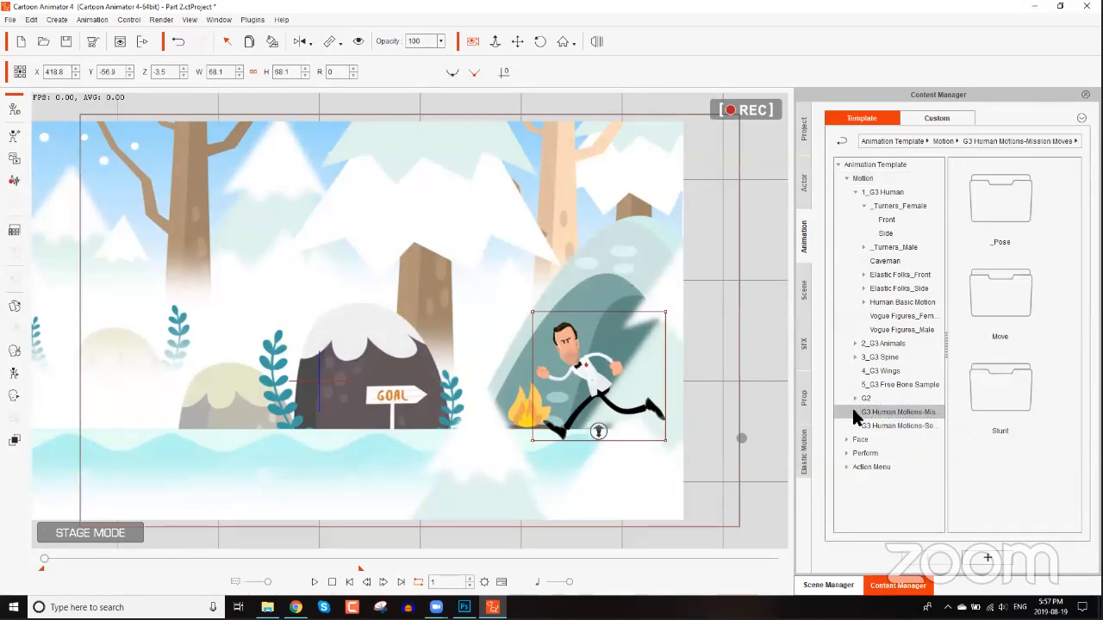
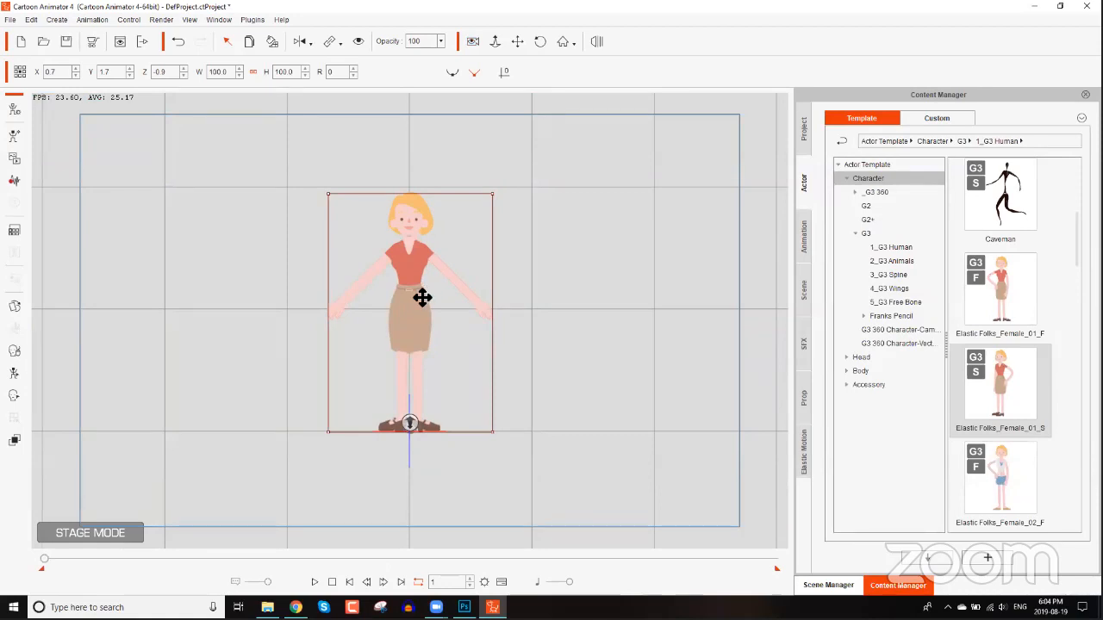
Apply the front _Pose_Stand turner motion from the _Turners_Female templates to the Elastic Folks_Female_01_F actor.
click(828, 585)
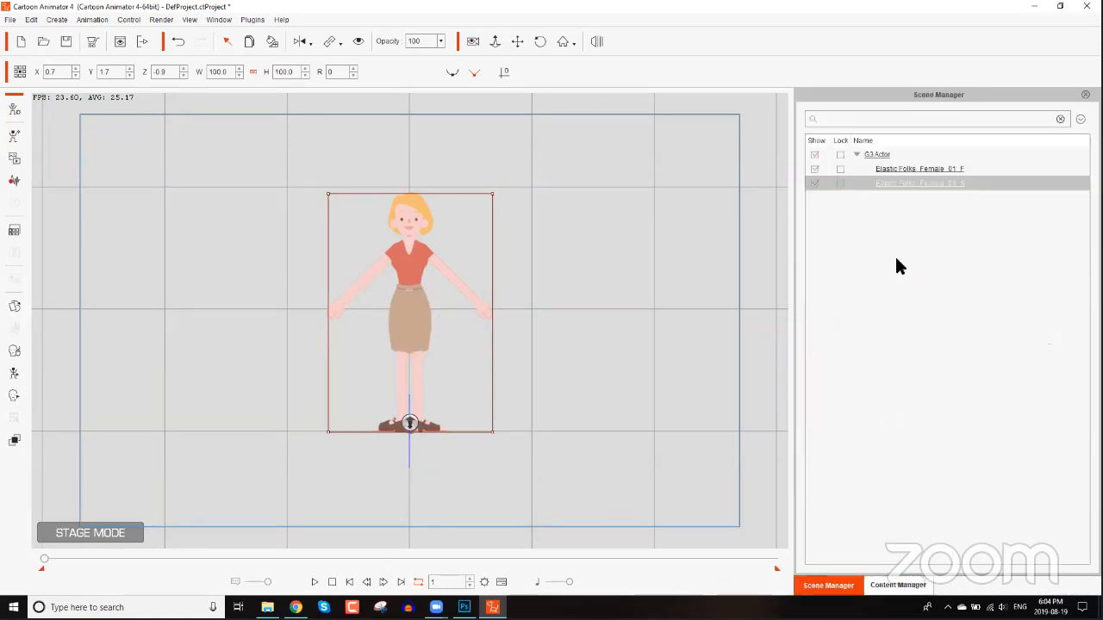
click(927, 170)
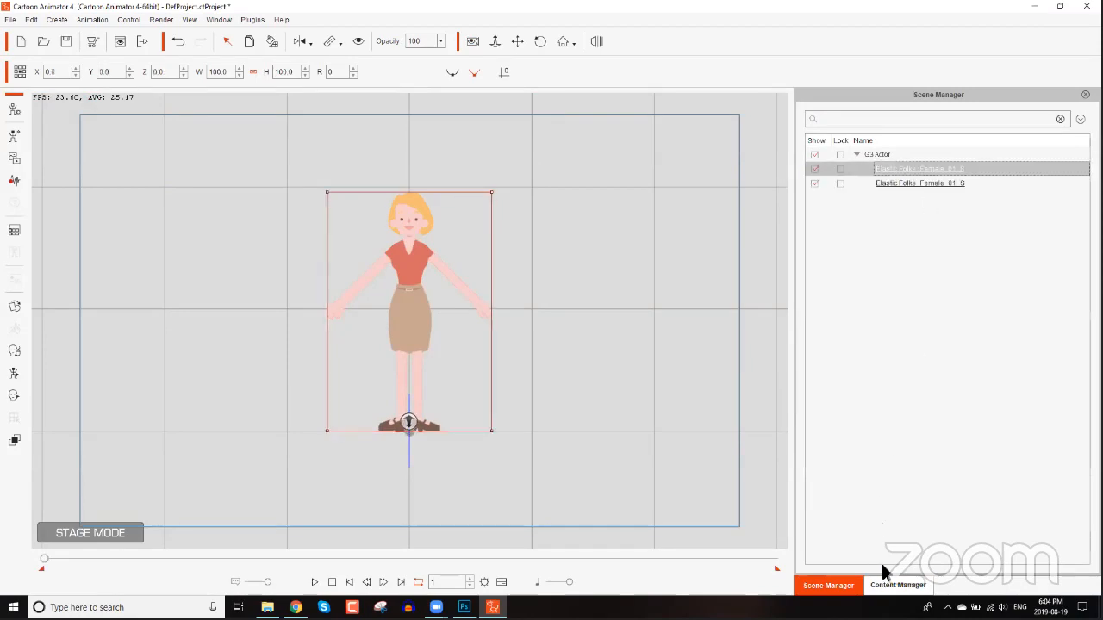
click(893, 585)
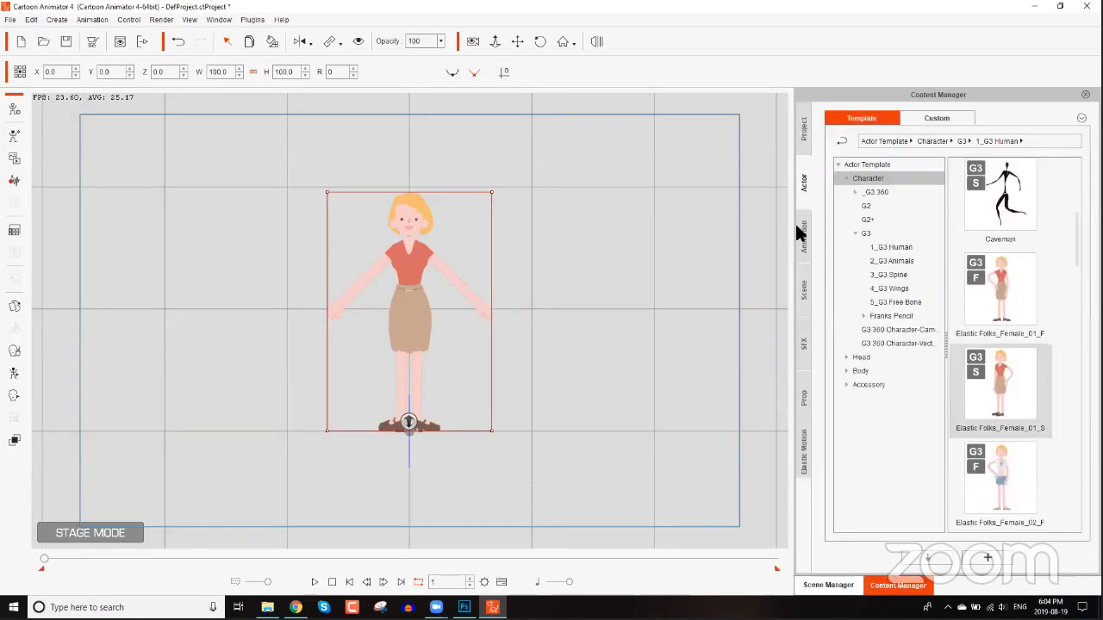
click(802, 234)
click(866, 191)
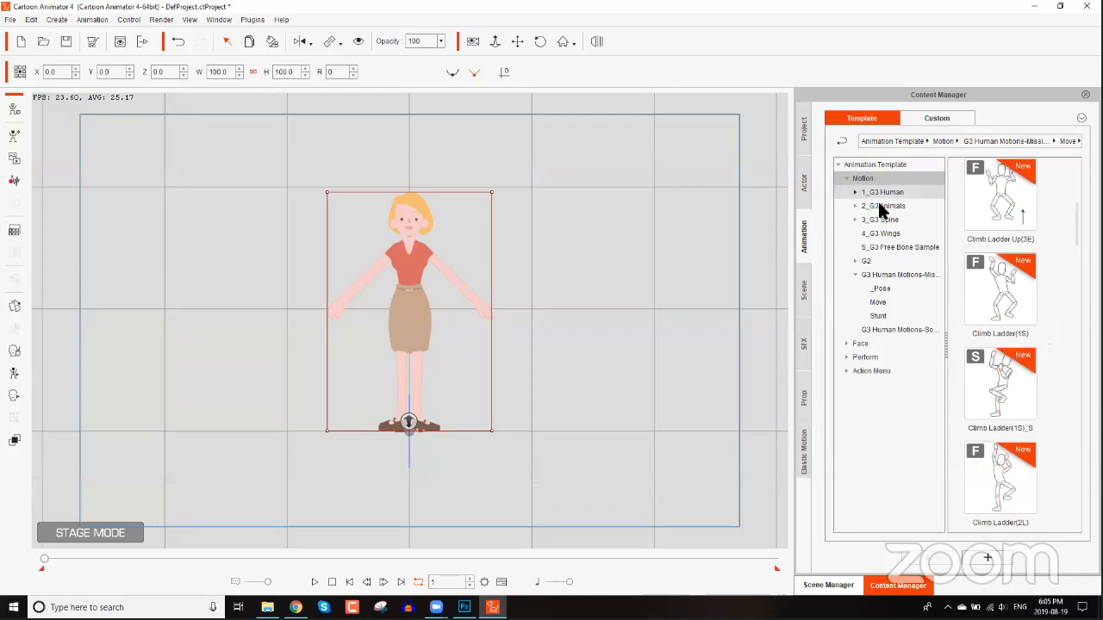
click(880, 209)
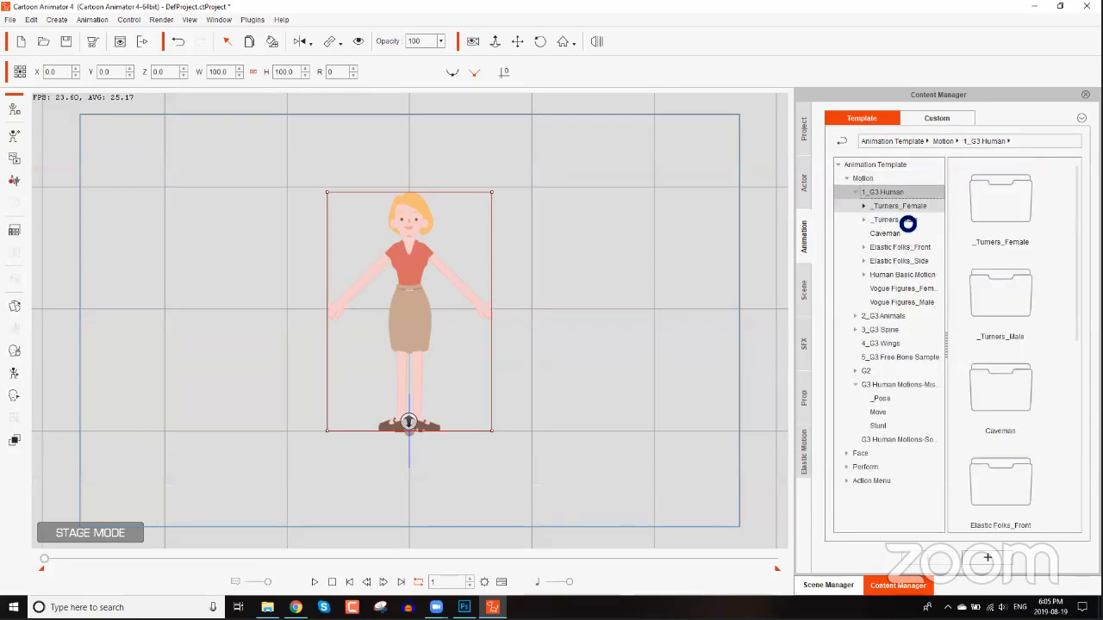
click(905, 218)
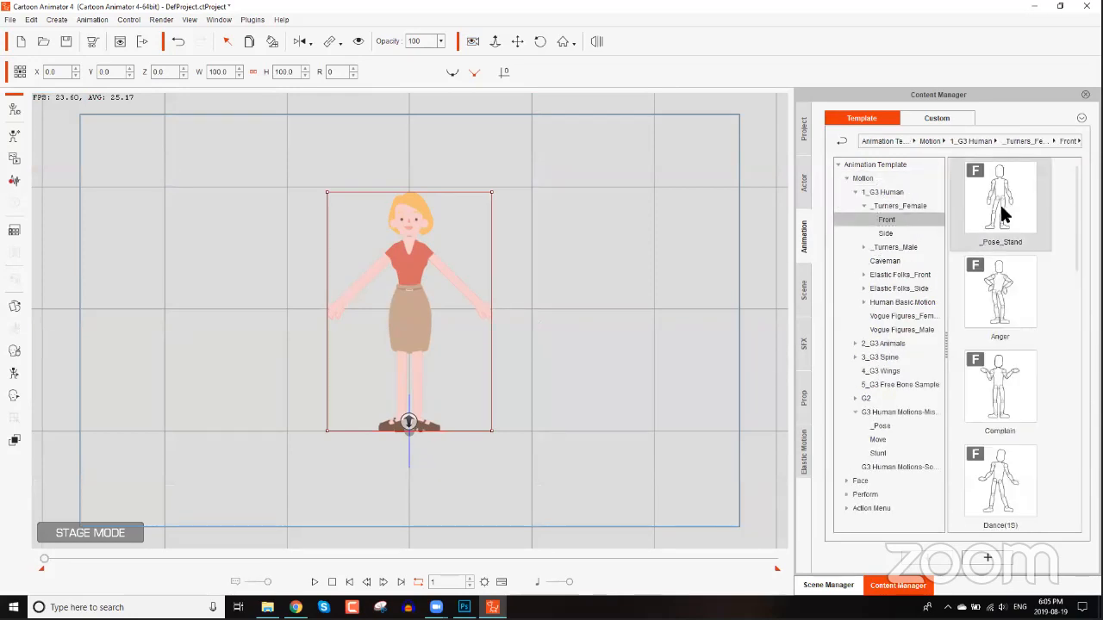
double_click(1001, 209)
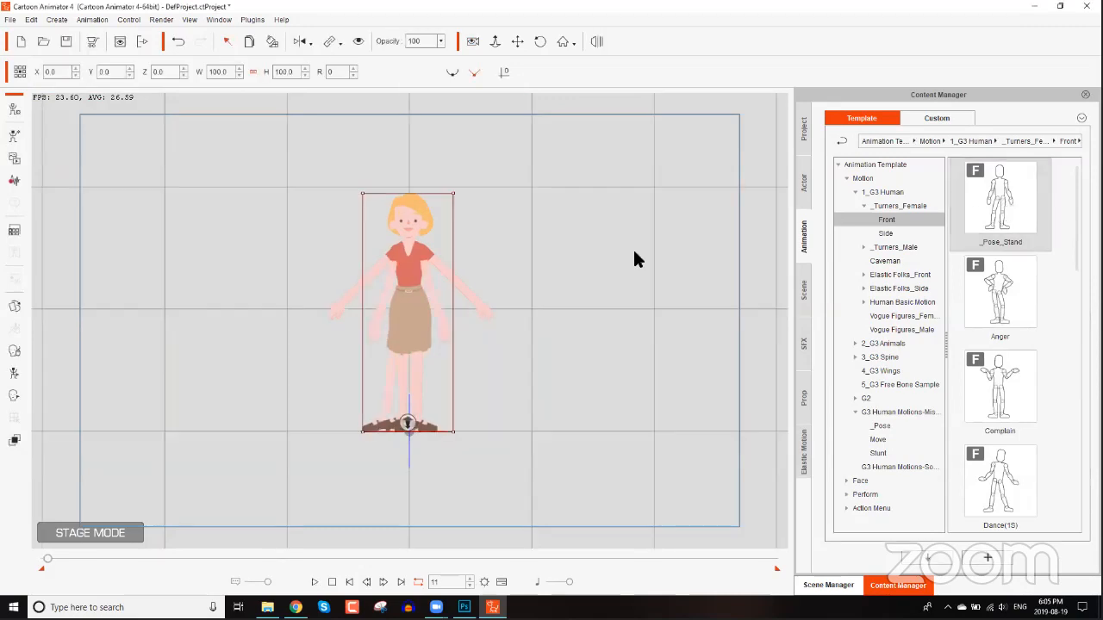
Apply the side _Pose_Stand turner motion to the Elastic Folks_Female_01_S actor.
click(829, 586)
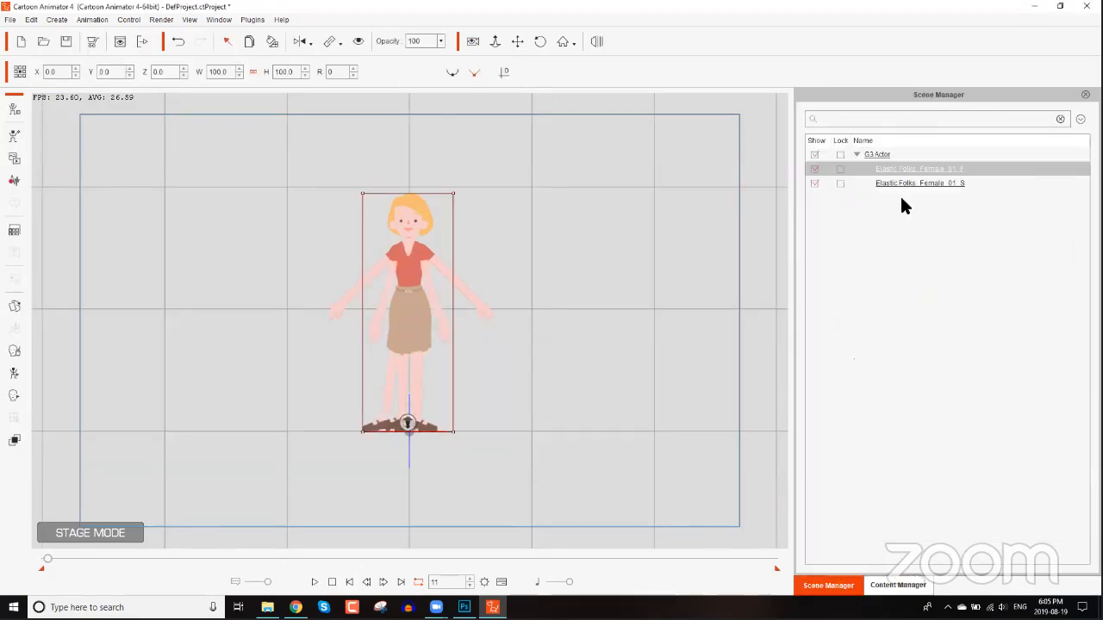
click(908, 183)
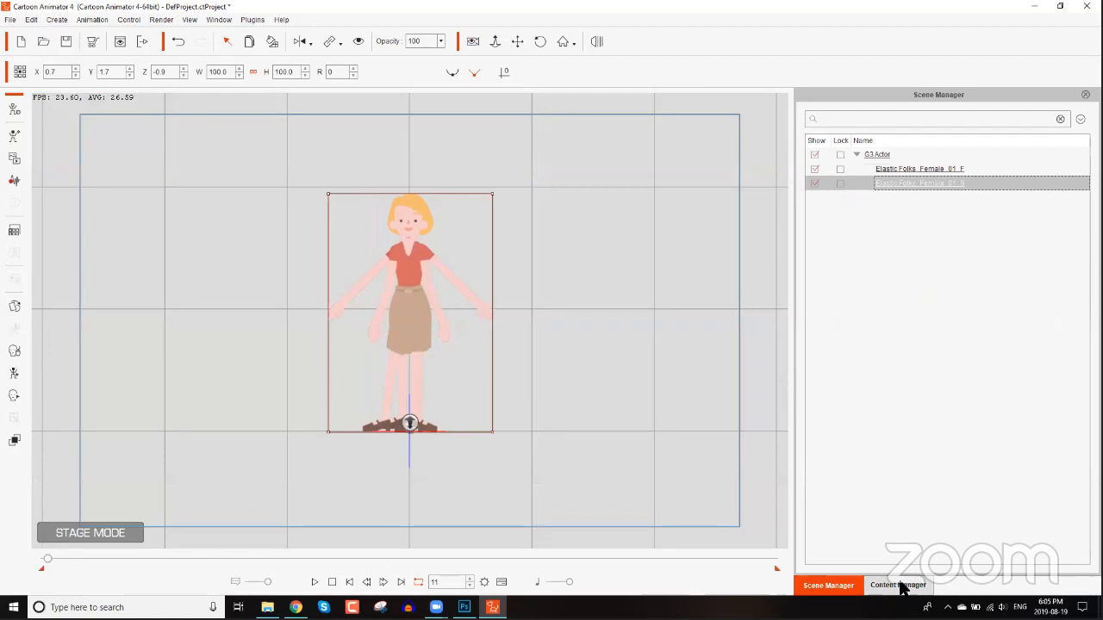
click(902, 586)
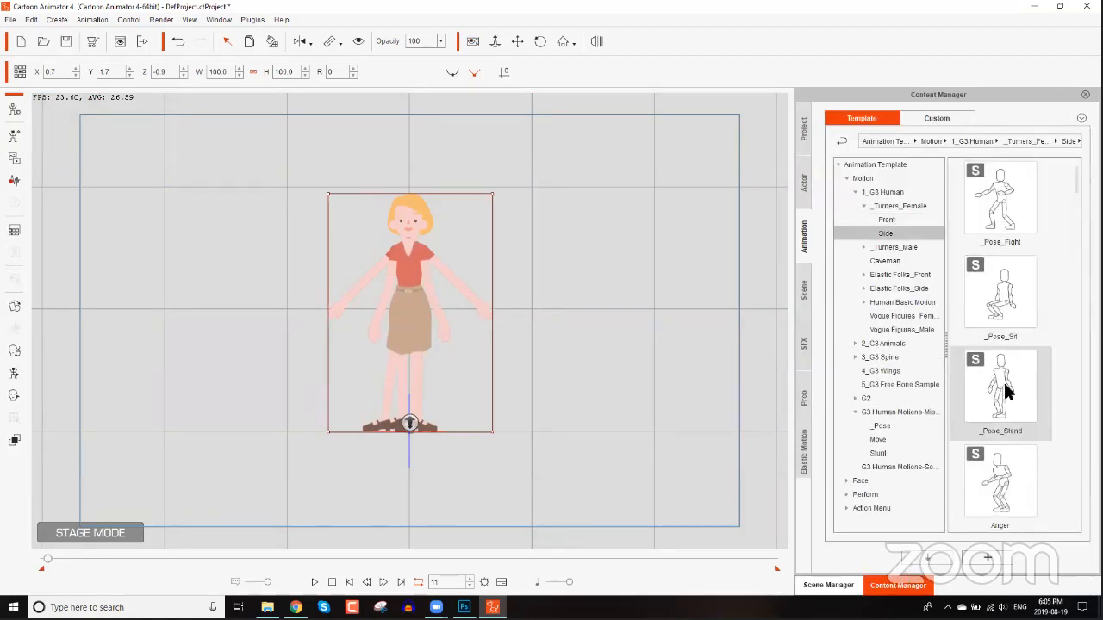
double_click(1002, 386)
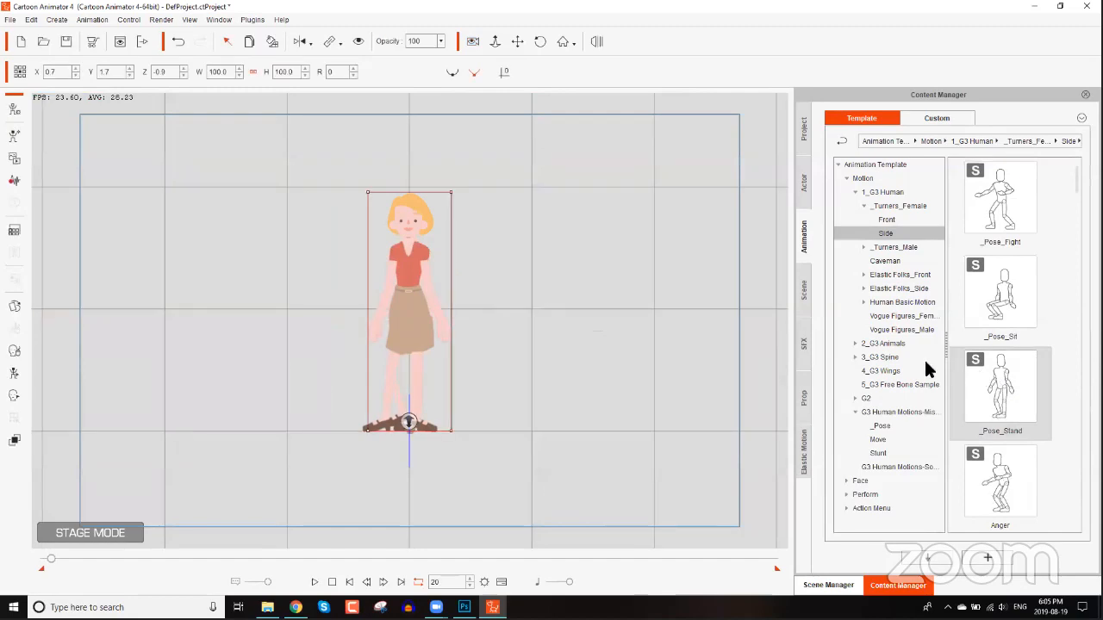
Remove all animation from the side-view actor.
scroll(479, 206, up, 4)
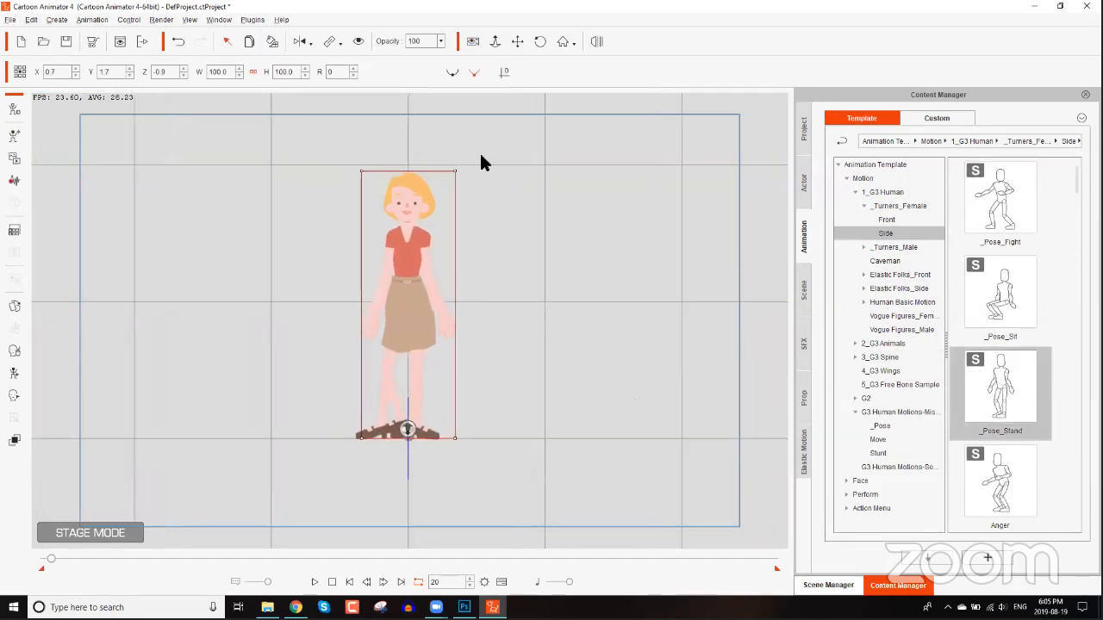
drag(553, 229, 560, 302)
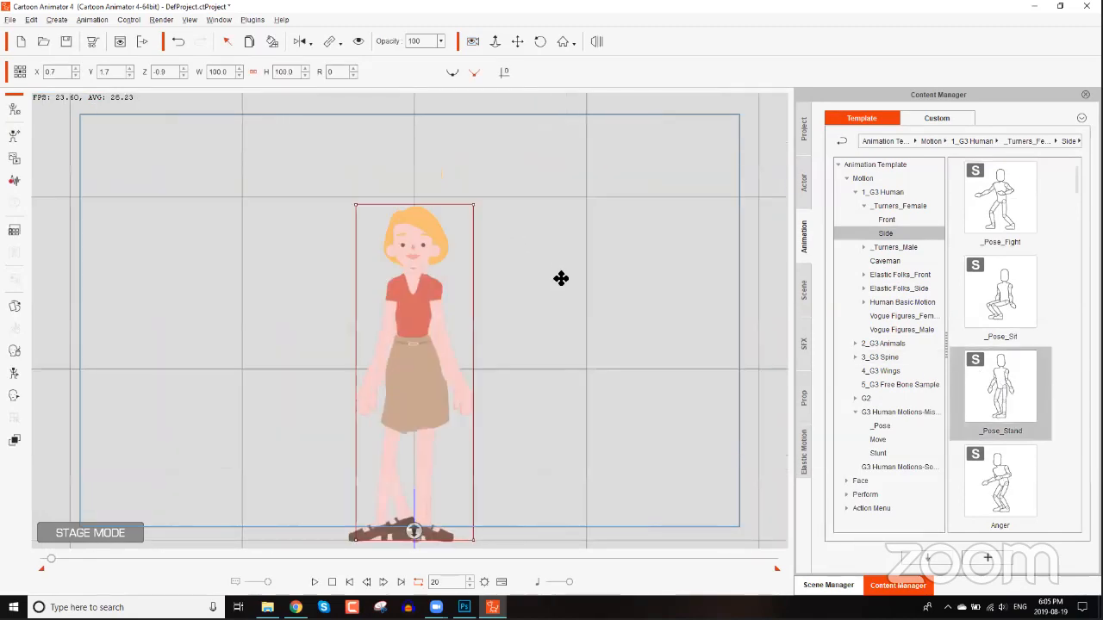
scroll(552, 220, up, 1)
scroll(552, 215, up, 1)
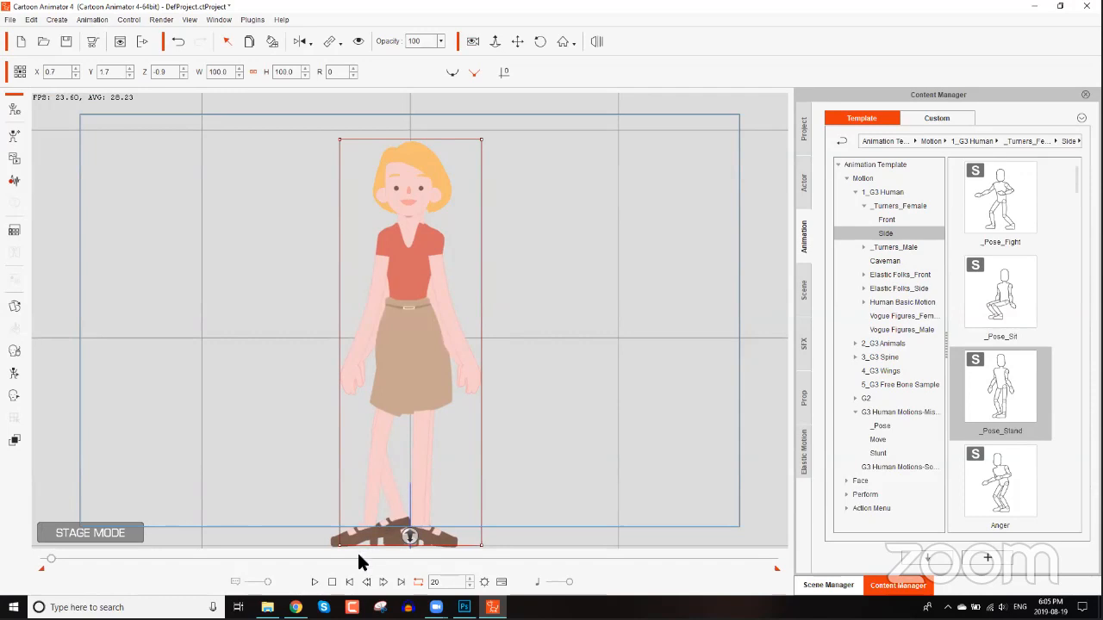
click(332, 582)
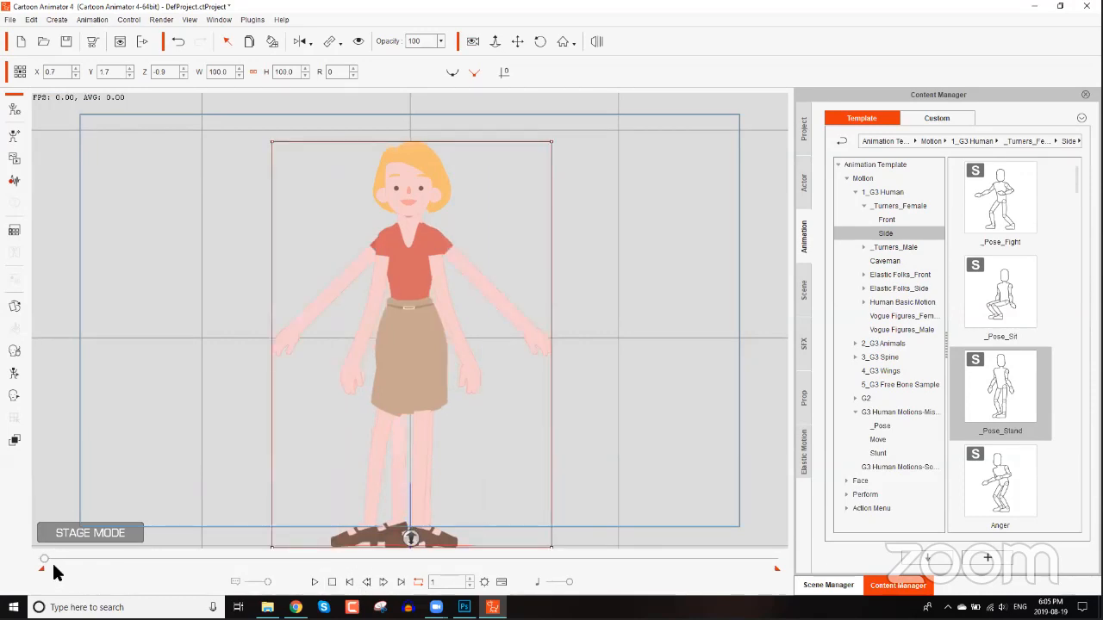
right_click(418, 260)
click(461, 346)
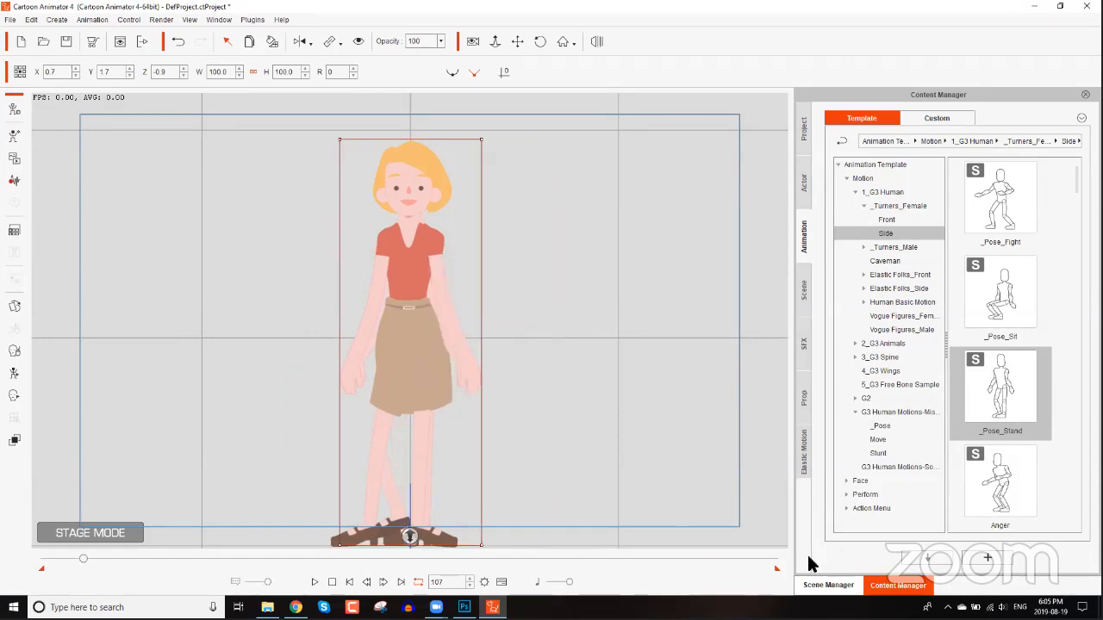
Select the front-view actor and nudge it sideways to about X 2.2 at frame 1.
click(829, 586)
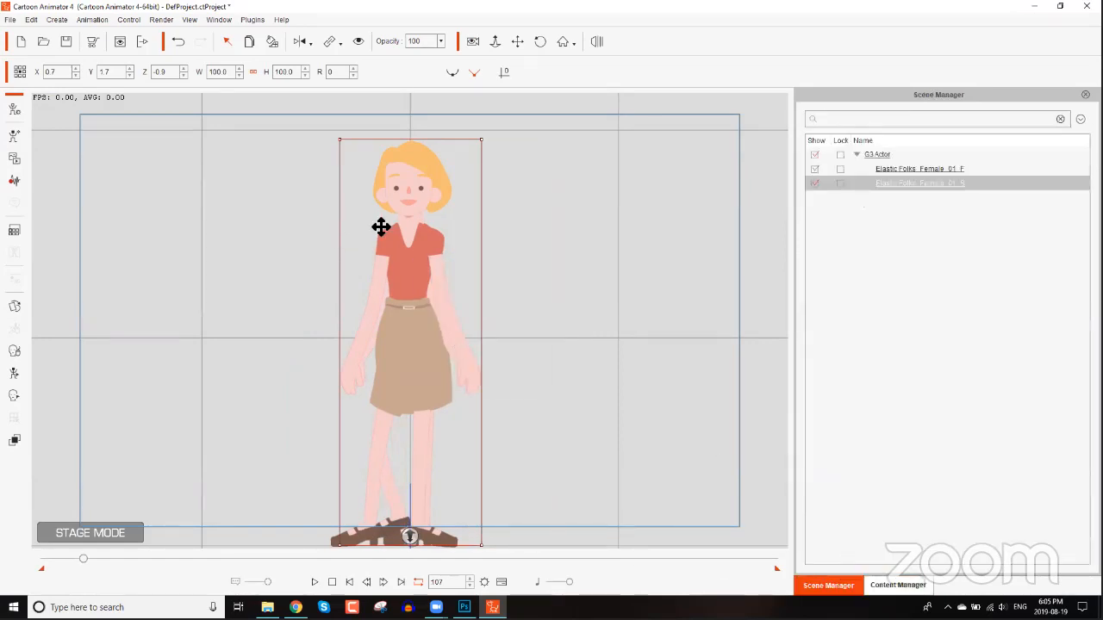
click(447, 200)
right_click(446, 195)
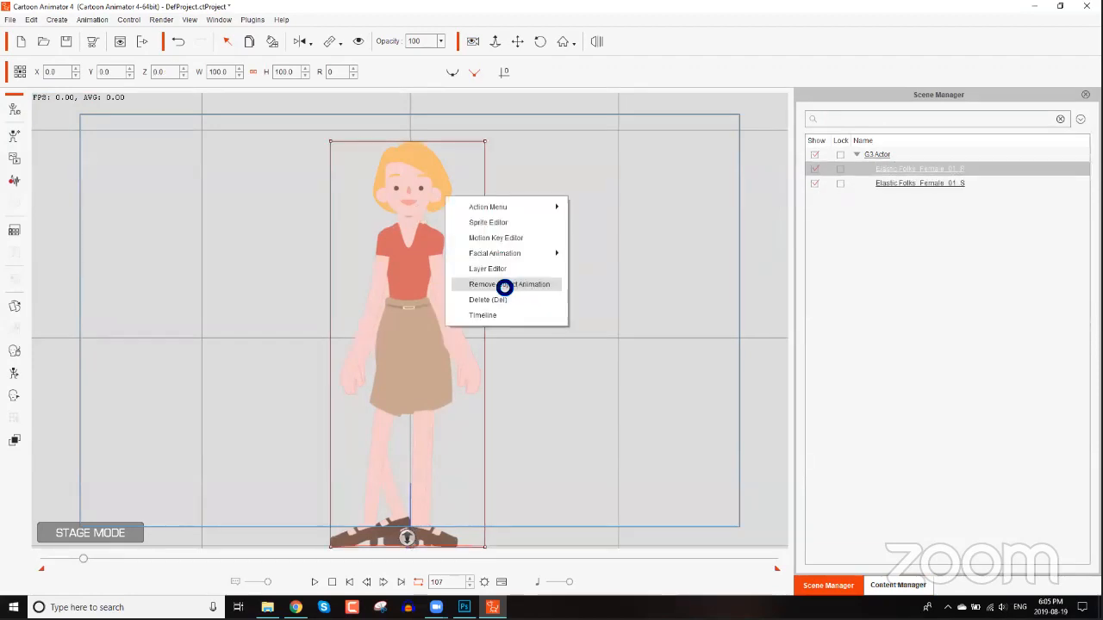
click(86, 508)
drag(82, 559, 44, 559)
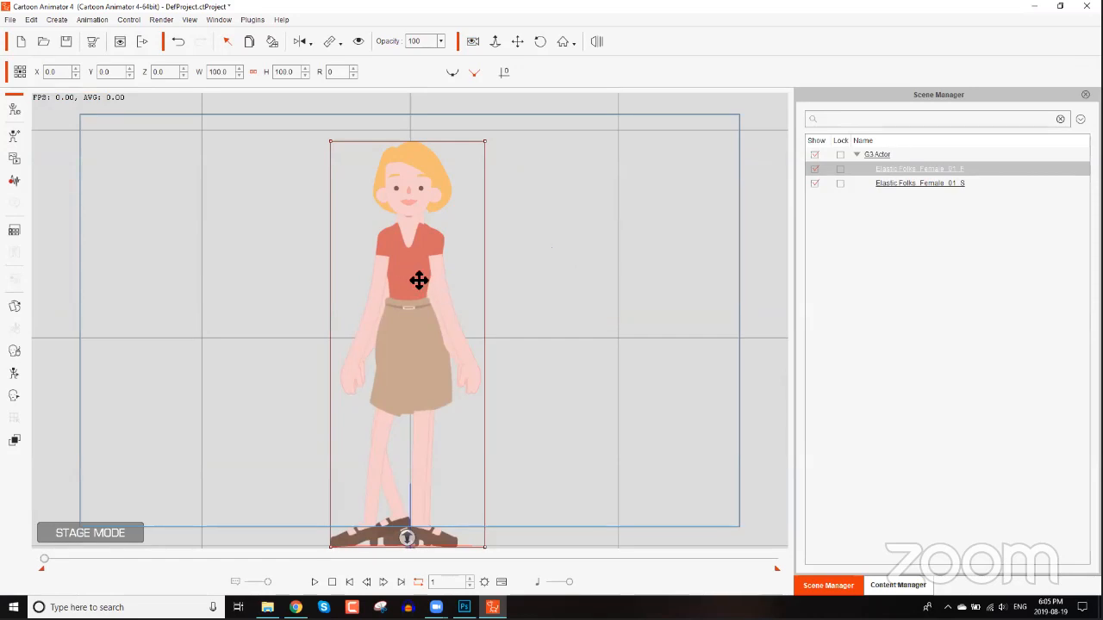
drag(413, 274, 419, 276)
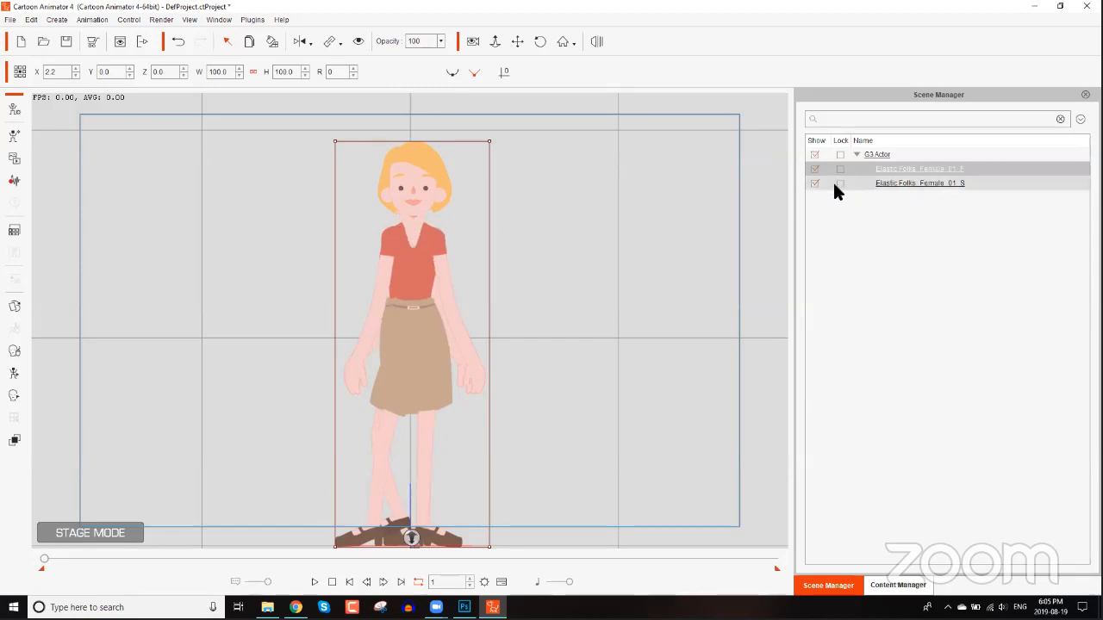
Compare the two actors by toggling their display and stepping through the first frames.
click(925, 180)
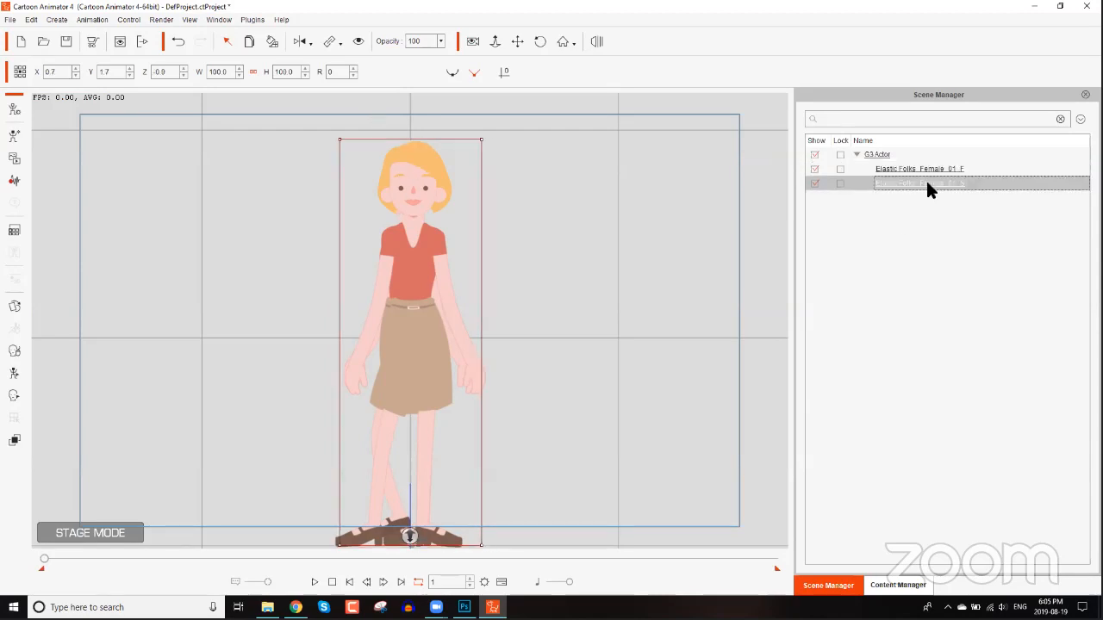
click(358, 41)
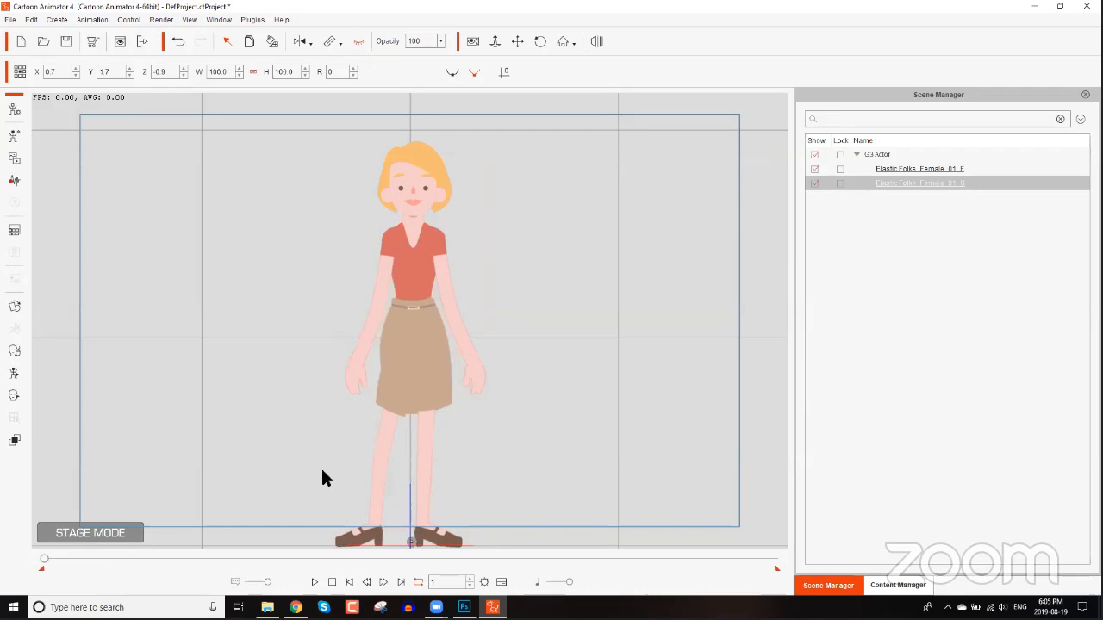
click(383, 582)
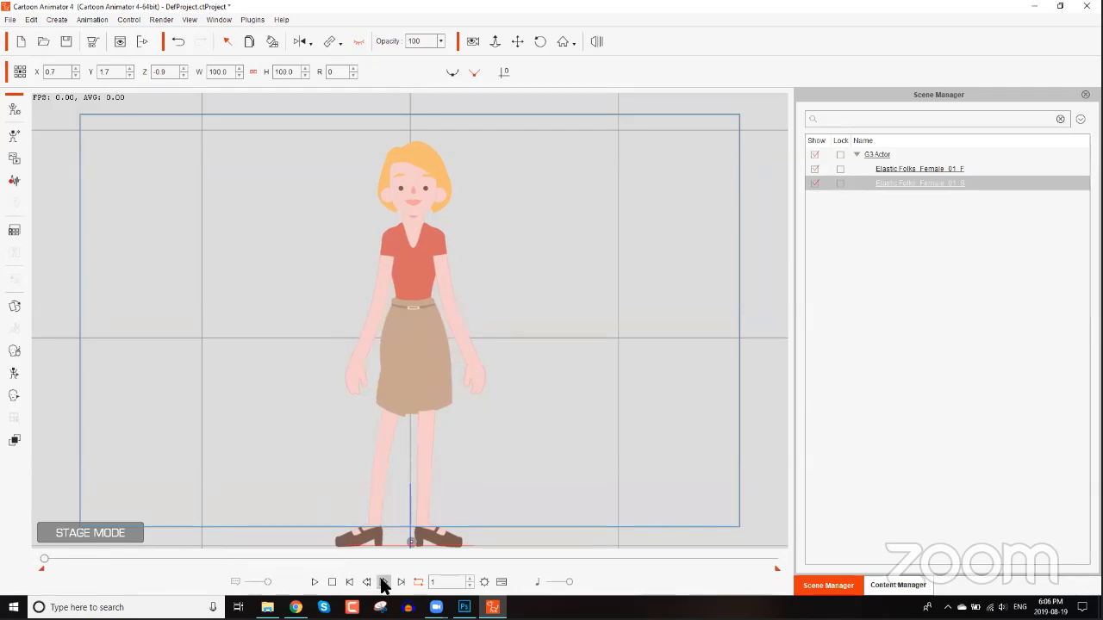
click(383, 583)
click(383, 582)
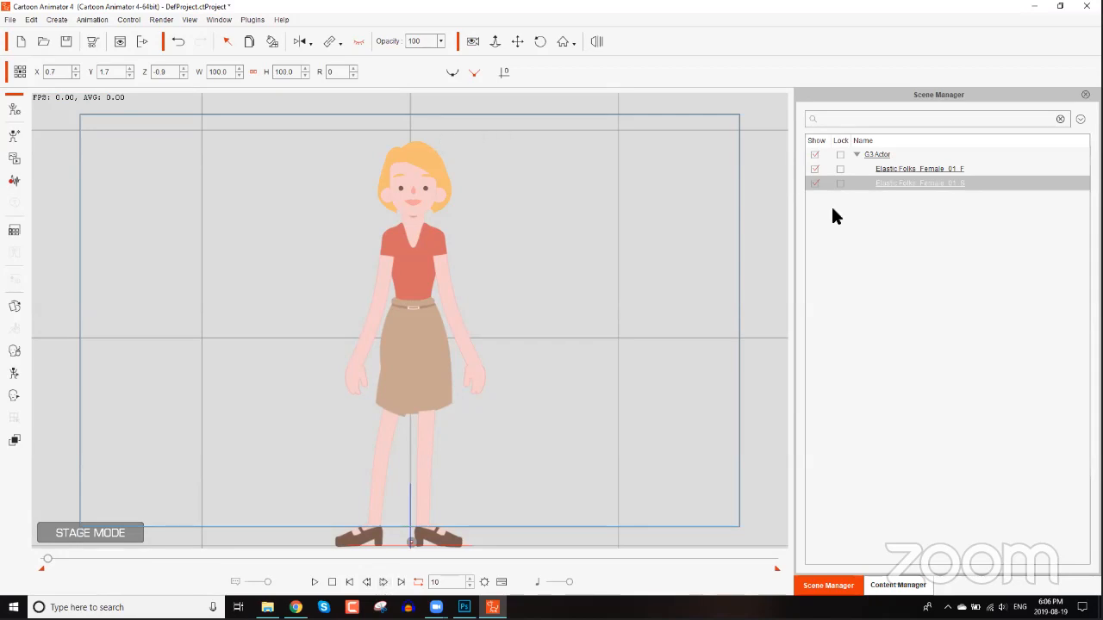
click(927, 181)
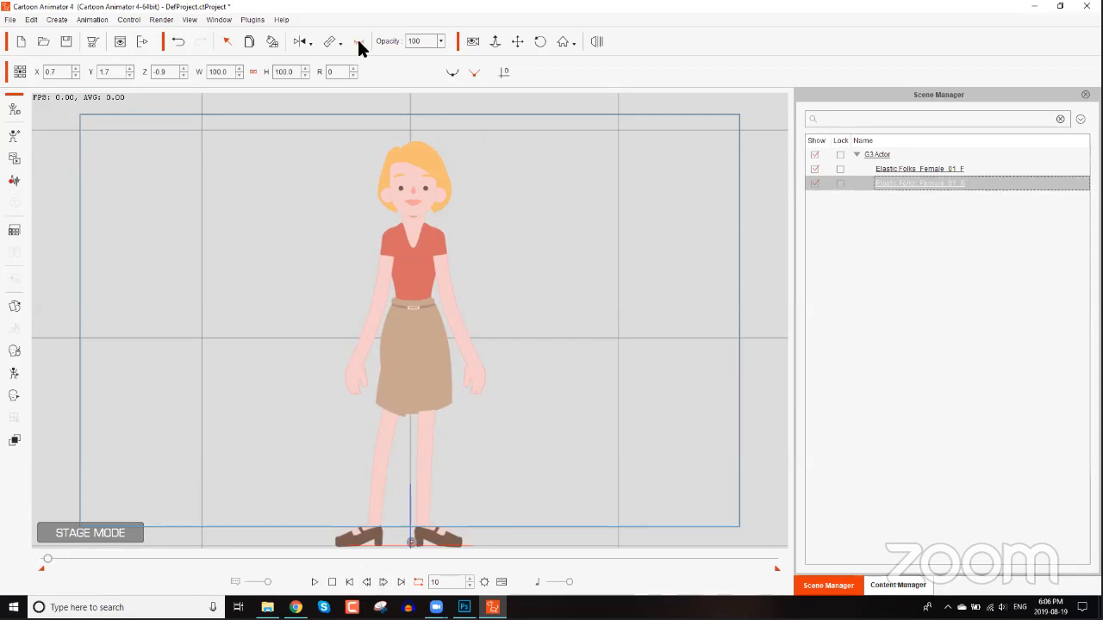
click(359, 41)
click(930, 170)
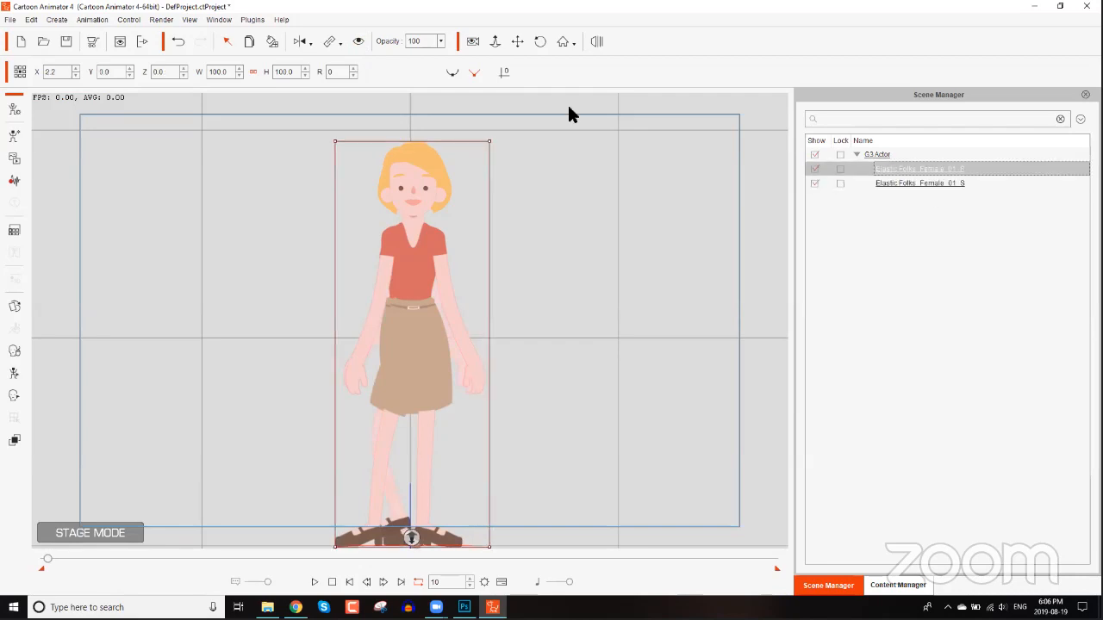
click(357, 40)
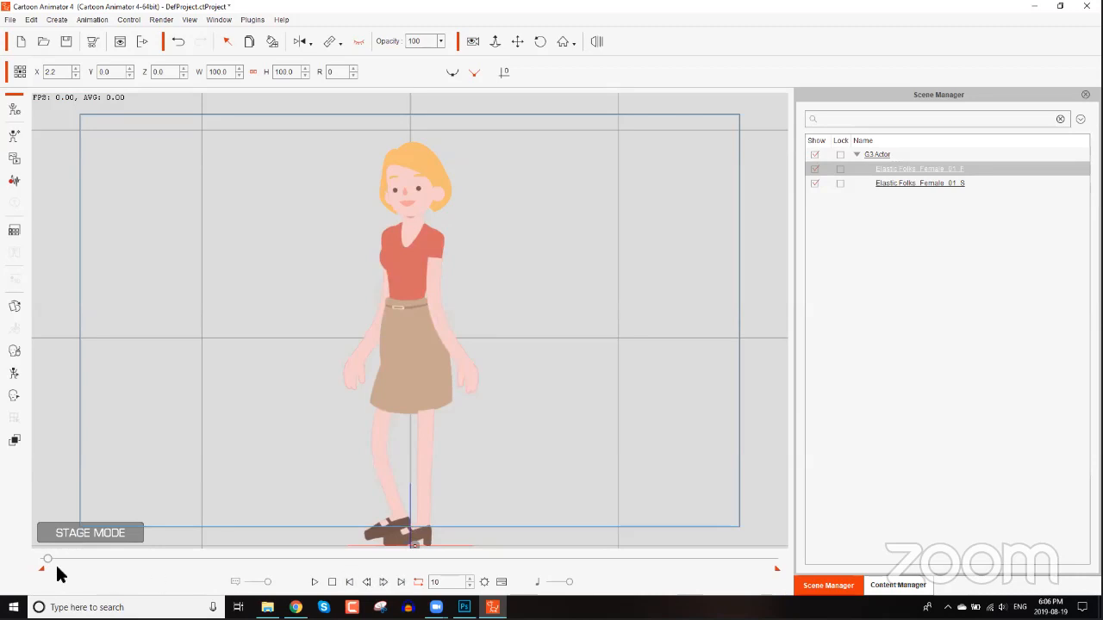
Play back the animation from the start.
drag(50, 559, 43, 561)
click(314, 584)
click(312, 583)
click(315, 583)
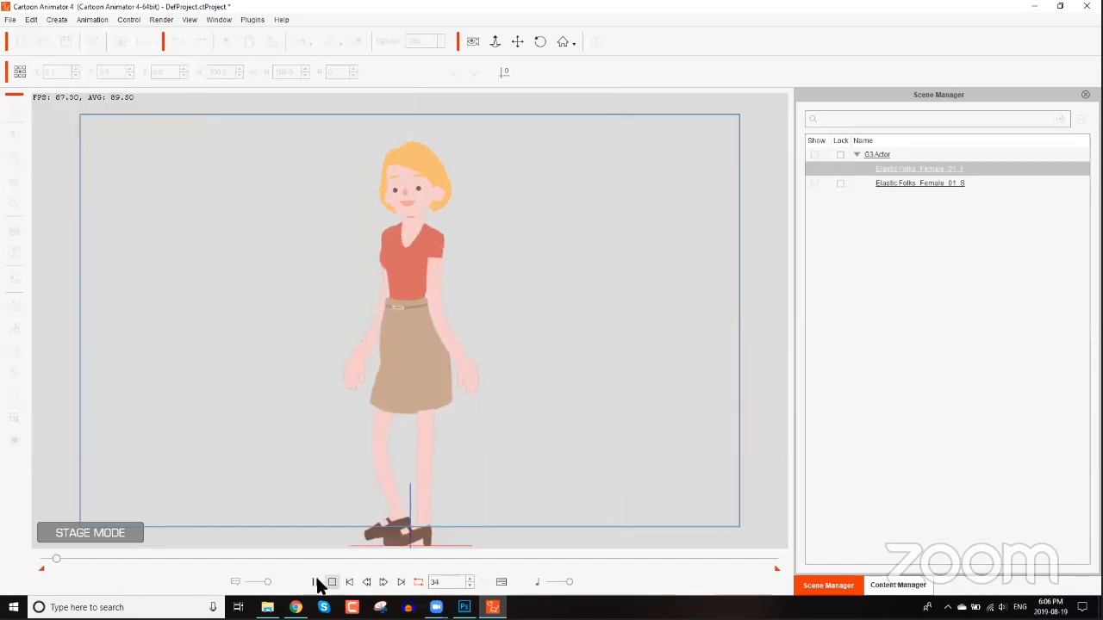
click(315, 583)
click(315, 584)
click(331, 583)
Zoom in on the front-view actor's face and open the Face Puppet panel.
scroll(535, 313, up, 5)
drag(476, 211, 476, 315)
click(13, 351)
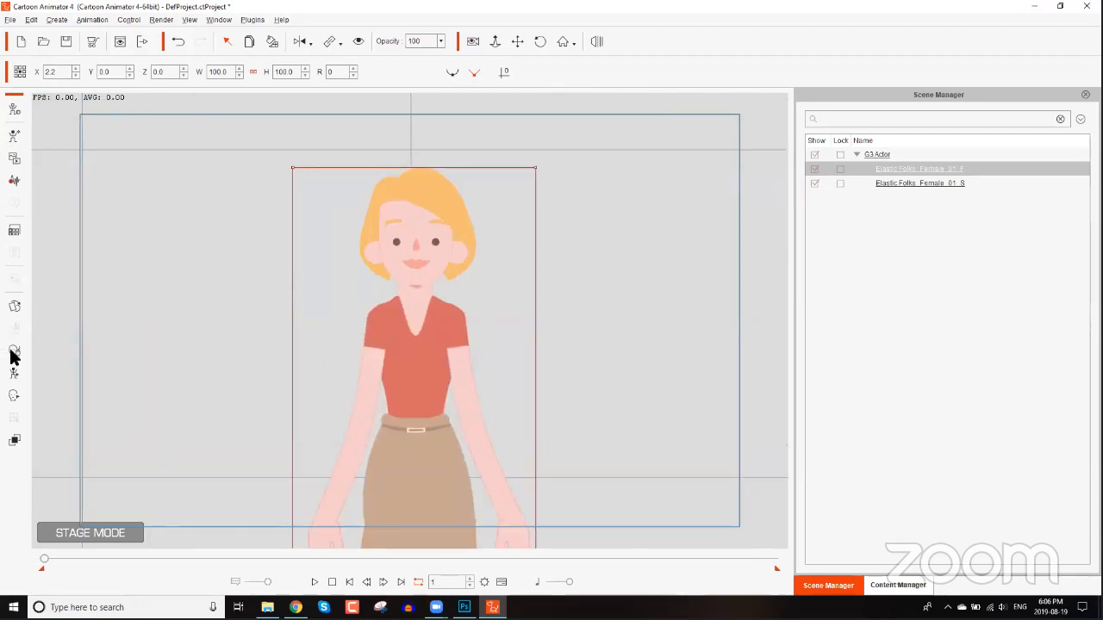
click(774, 388)
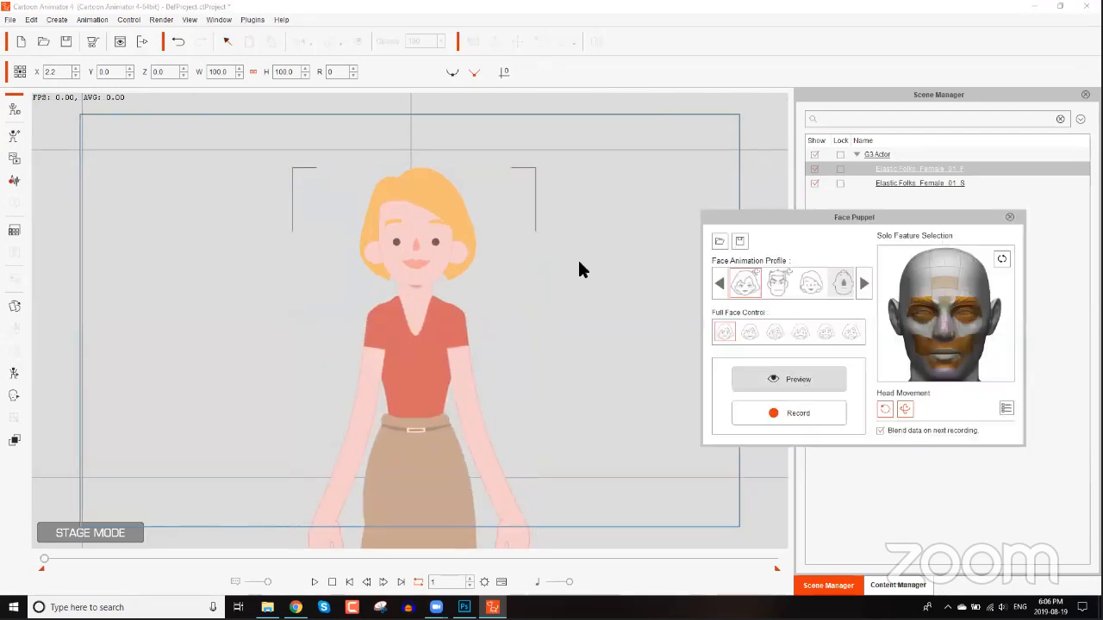
Play the animation from the start with the Face Puppet panel open.
key(space)
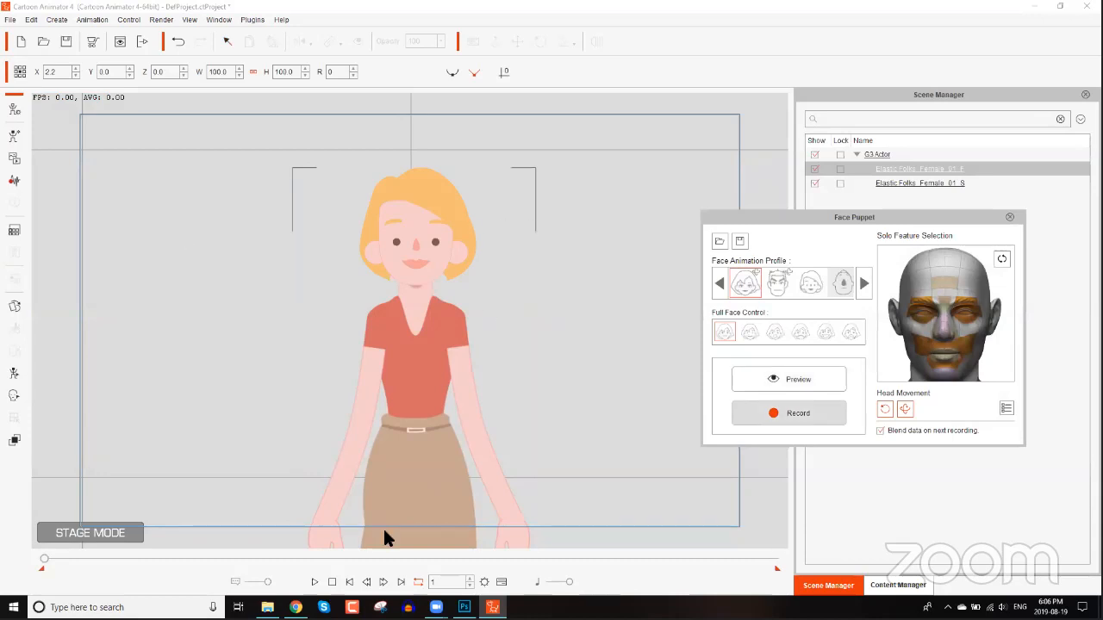
key(space)
drag(61, 560, 21, 561)
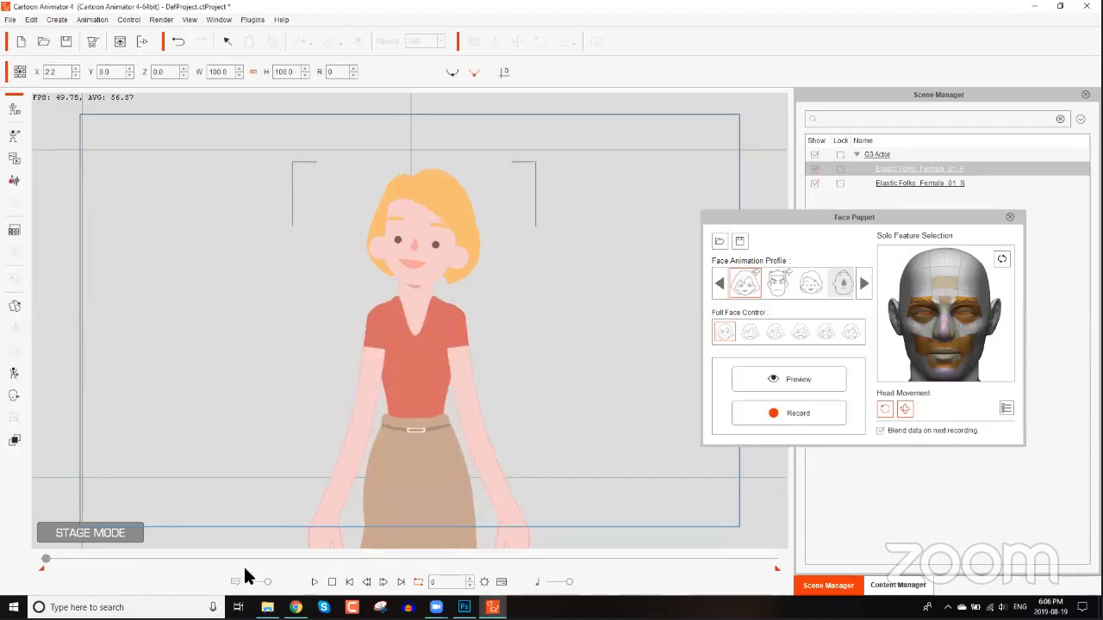
click(312, 577)
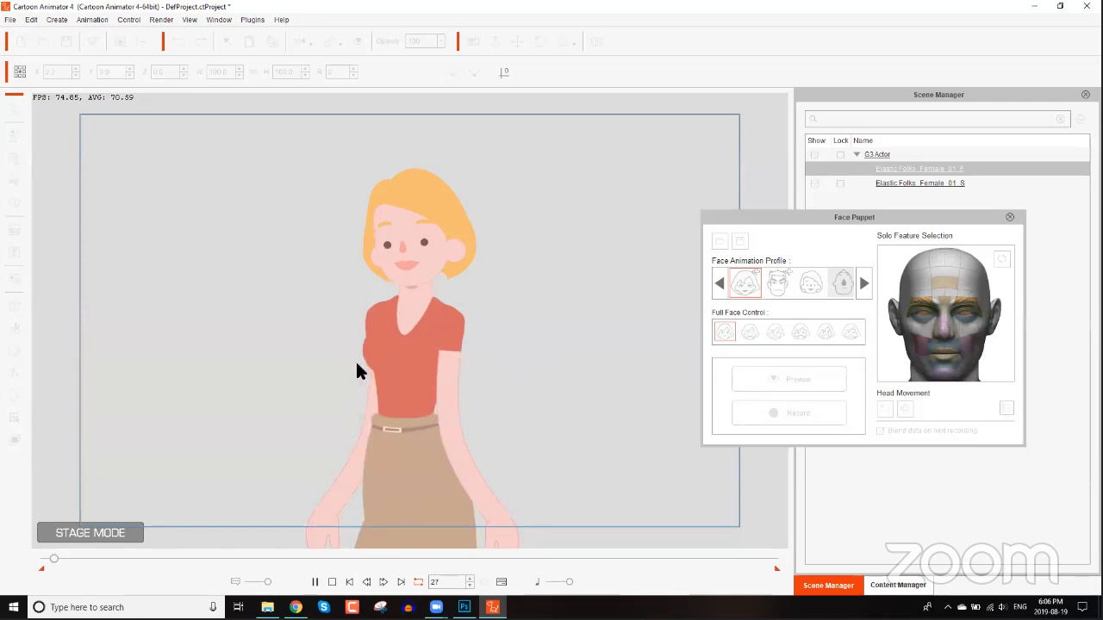
key(space)
scroll(378, 355, down, 2)
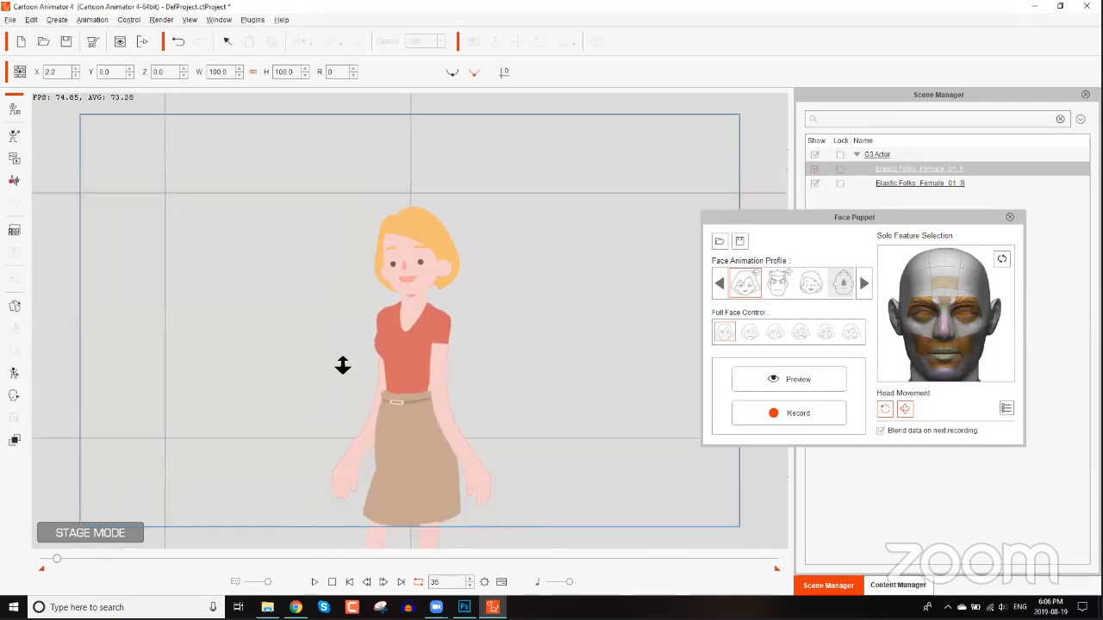
Return to the full stage view, play the animation from the start twice, and close the Face Puppet panel.
drag(425, 480, 348, 387)
scroll(348, 387, down, 2)
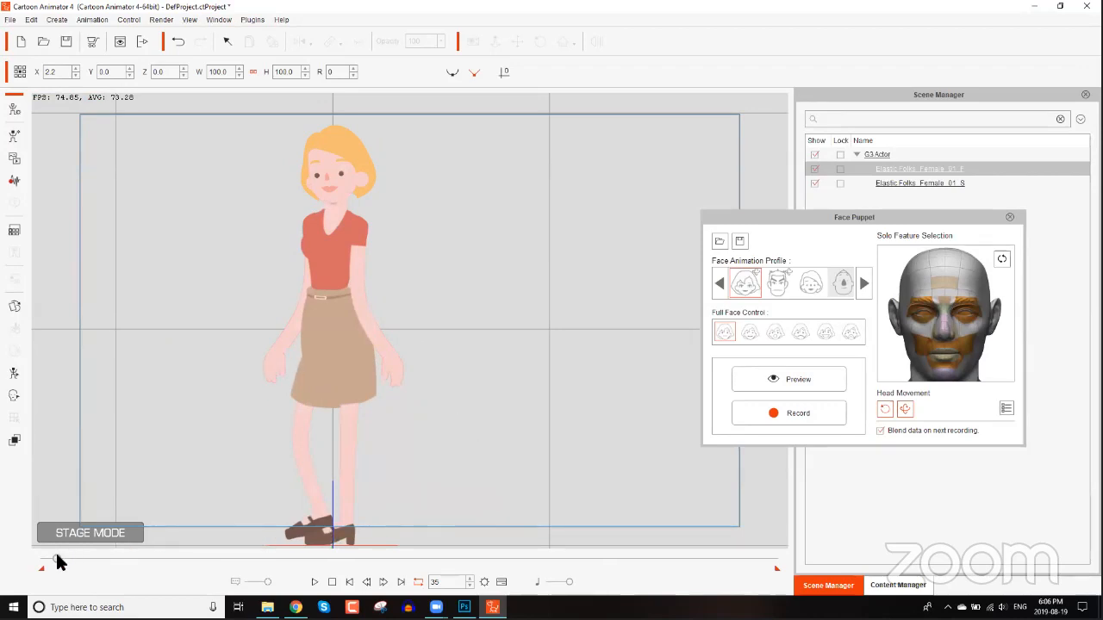
drag(57, 556, 26, 561)
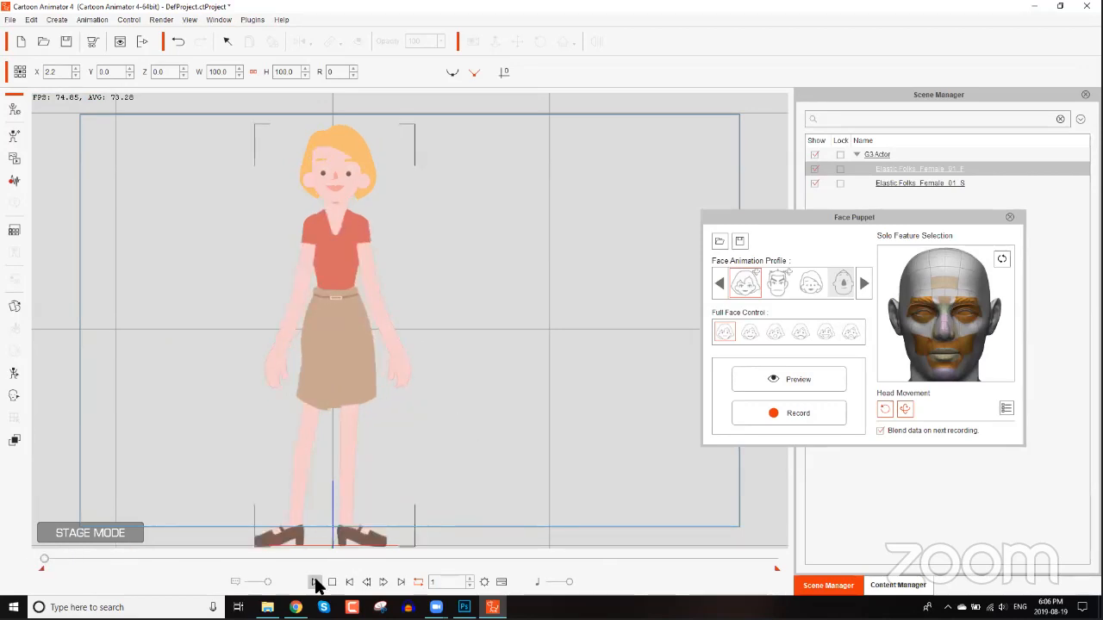
click(316, 583)
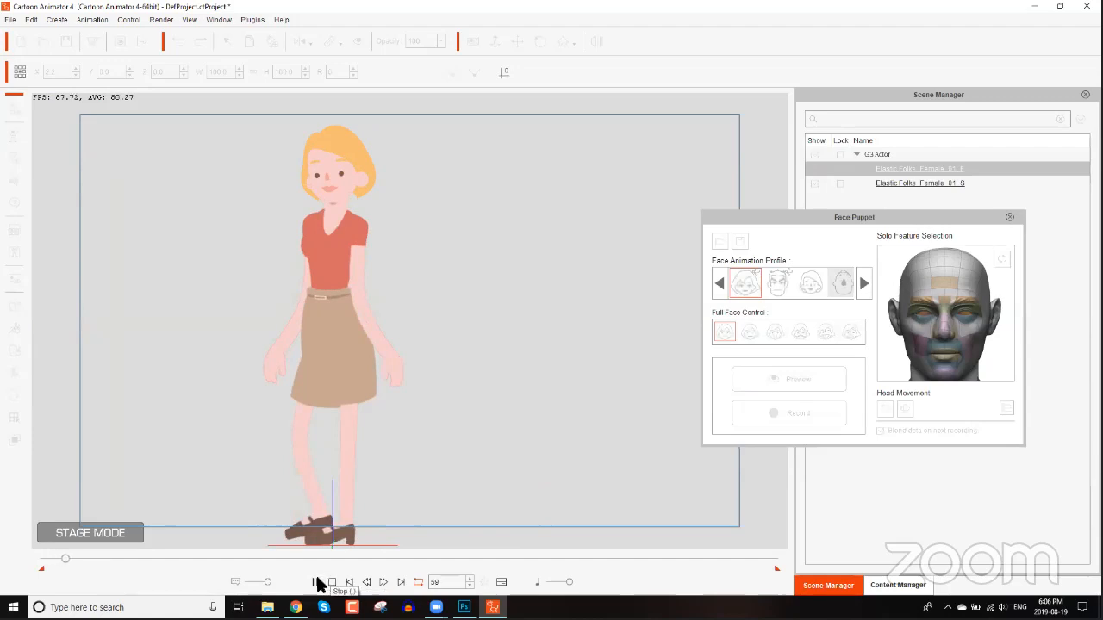
click(330, 583)
click(315, 583)
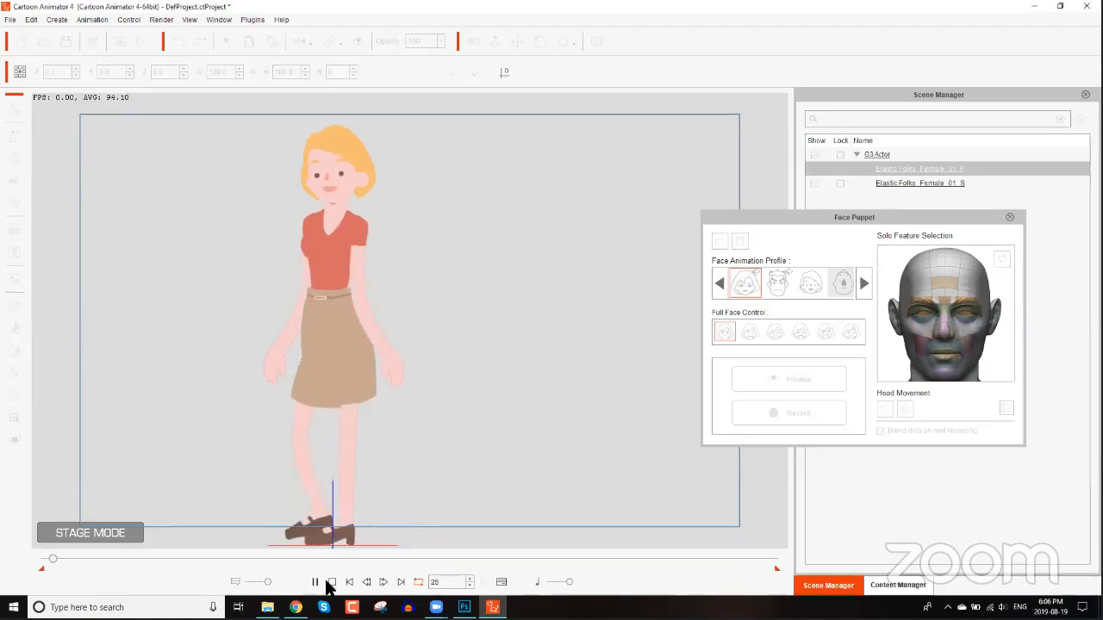
click(330, 583)
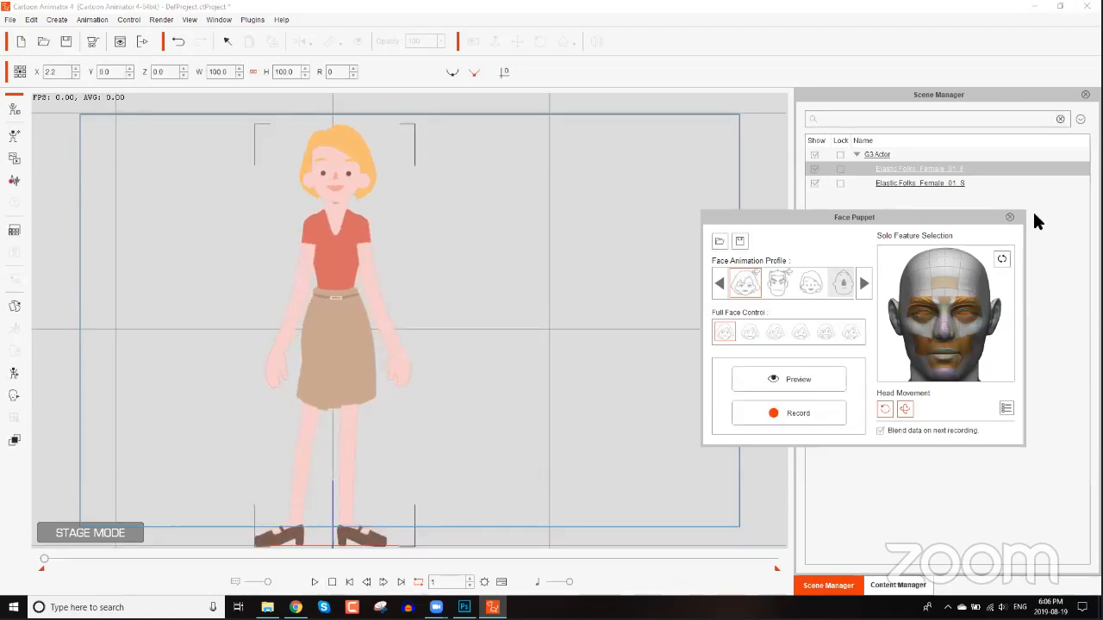
click(1009, 217)
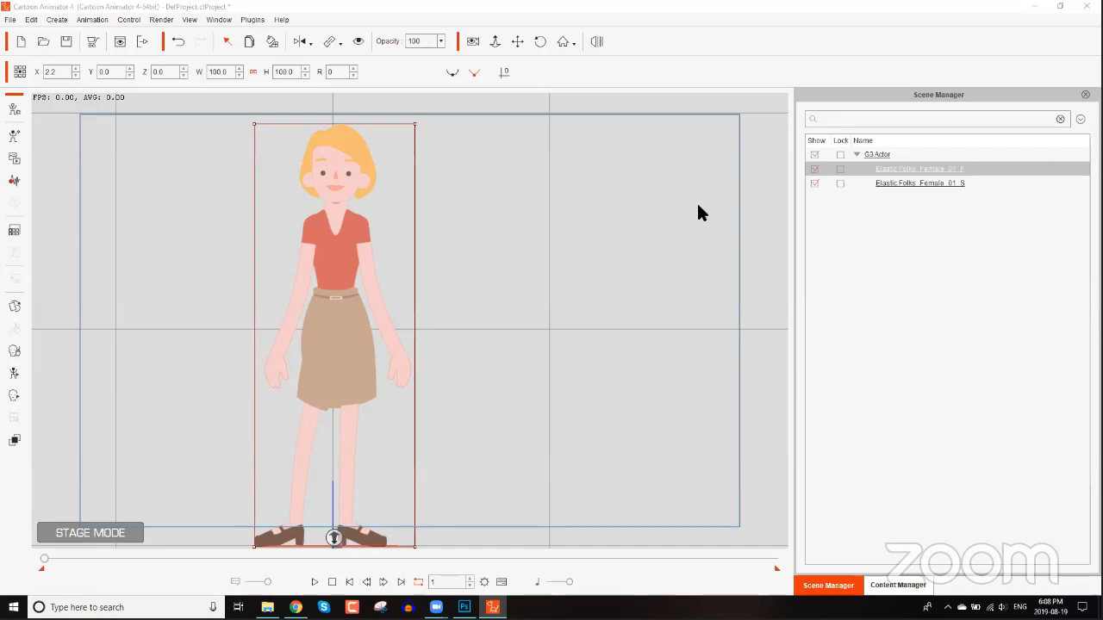
Add the Sunflower actor from the G3 360 Spine actor templates to the stage beside the actor.
click(917, 586)
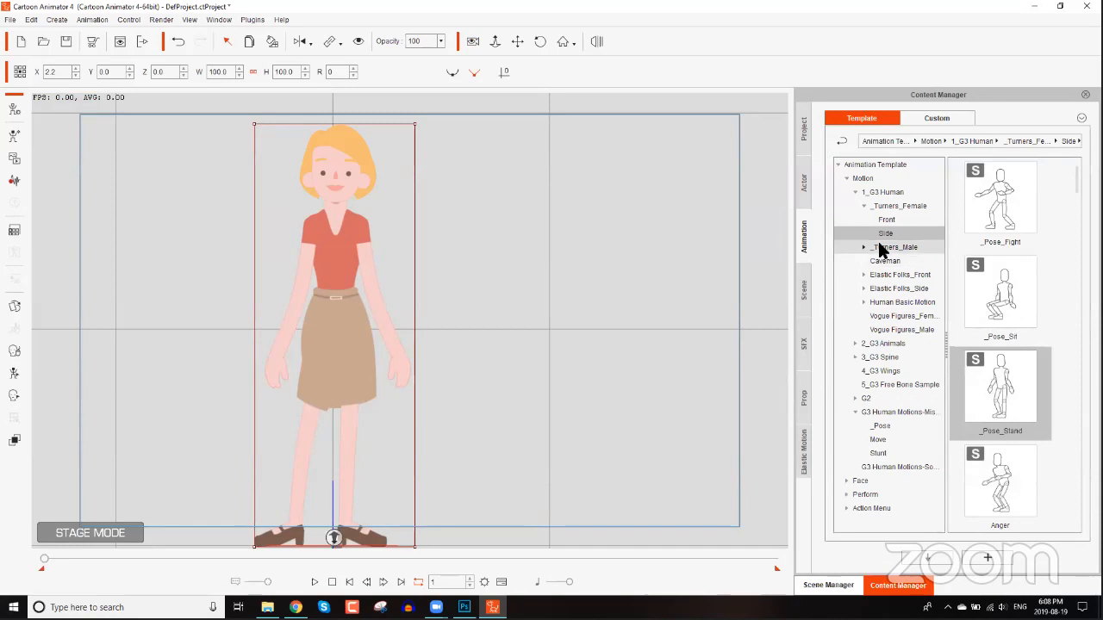
click(856, 193)
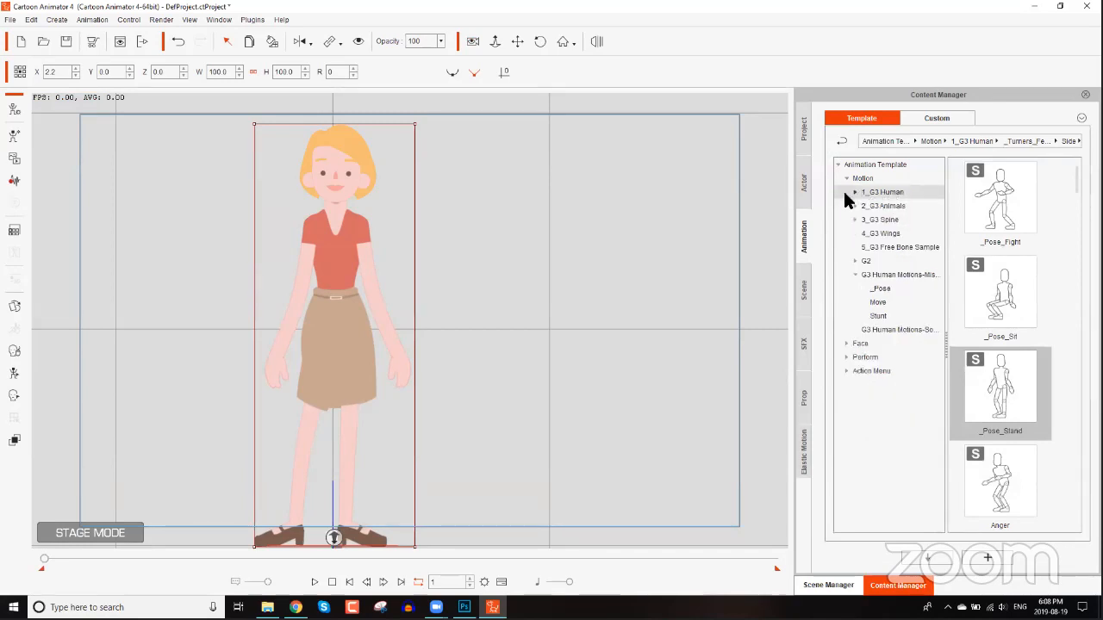
click(803, 183)
click(856, 233)
click(856, 234)
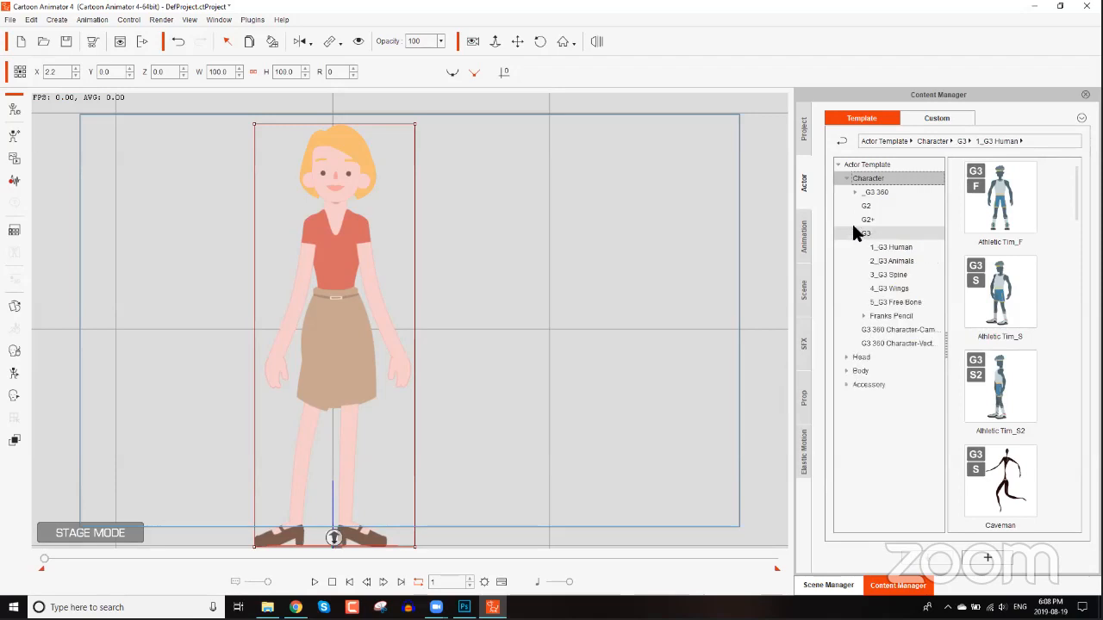
click(854, 193)
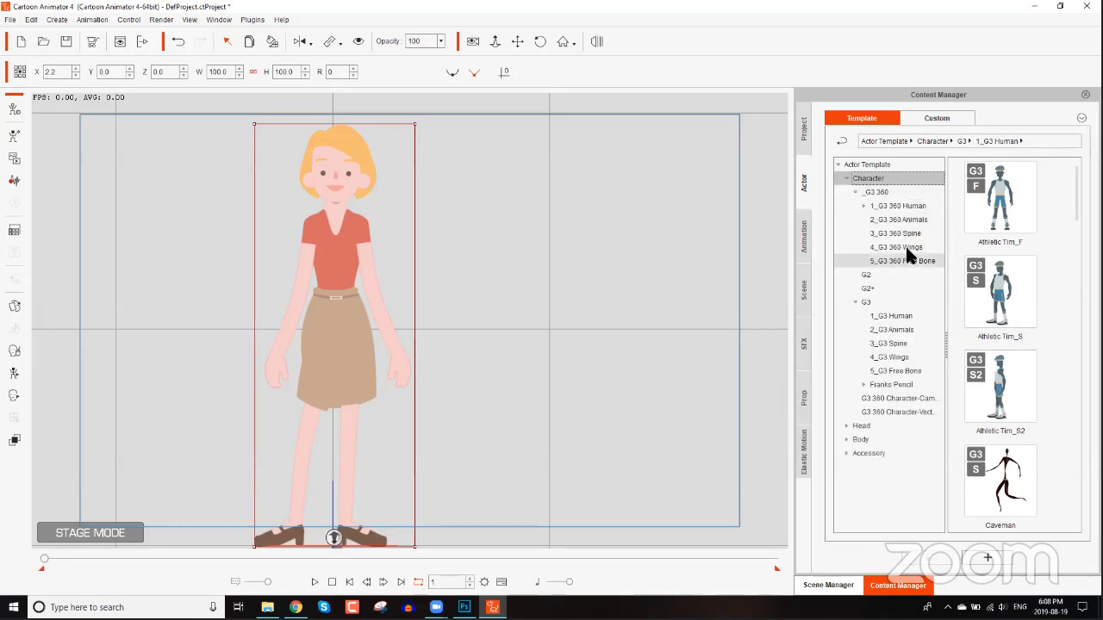
click(905, 235)
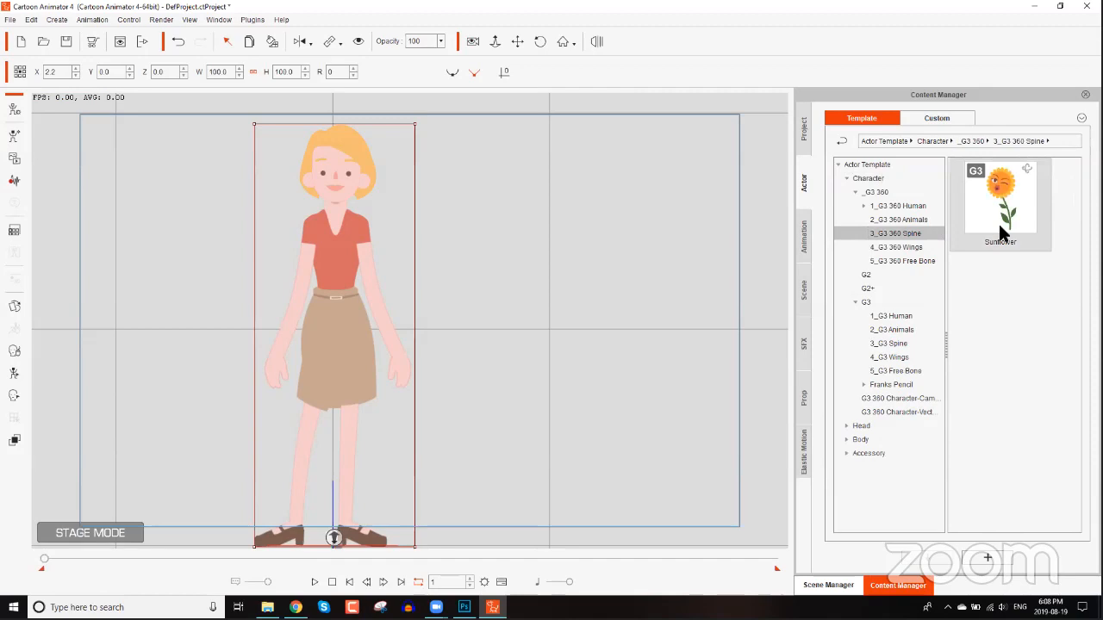
click(908, 221)
click(908, 233)
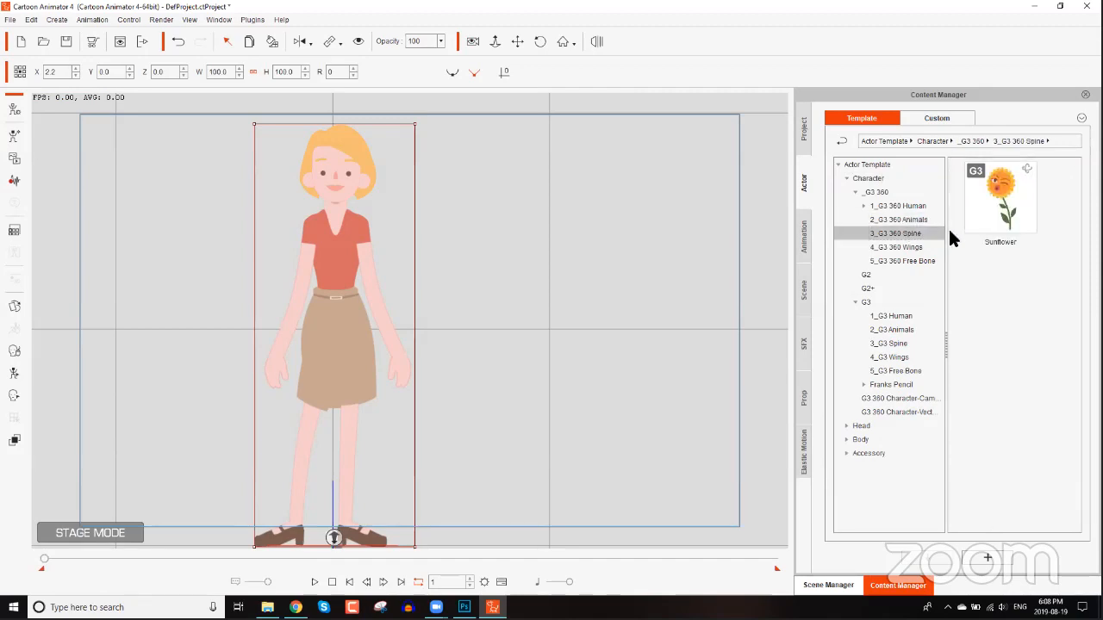
drag(984, 211, 598, 324)
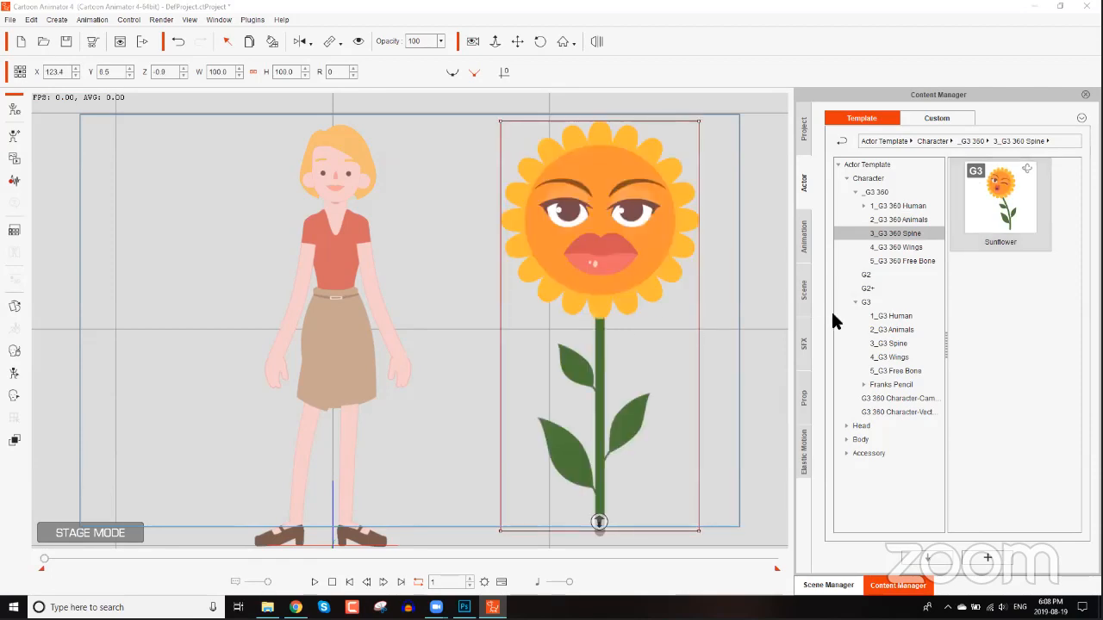
Apply the Jump_03(1S) motion from the 3_G3 Spine animation templates to the sunflower.
click(809, 239)
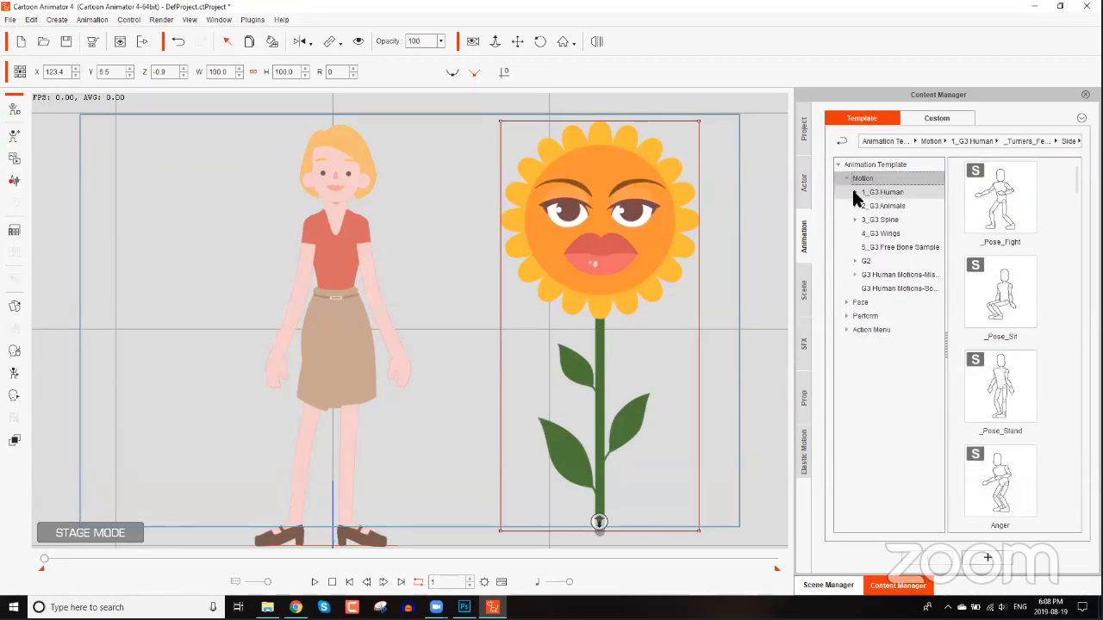
click(855, 220)
click(881, 220)
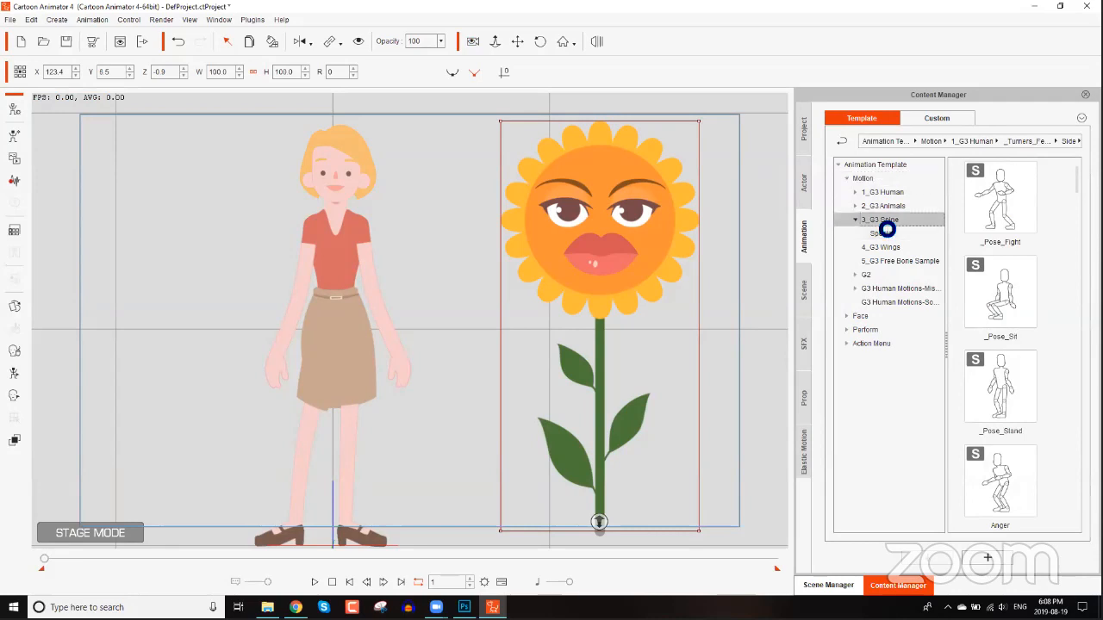
scroll(1075, 242, down, 5)
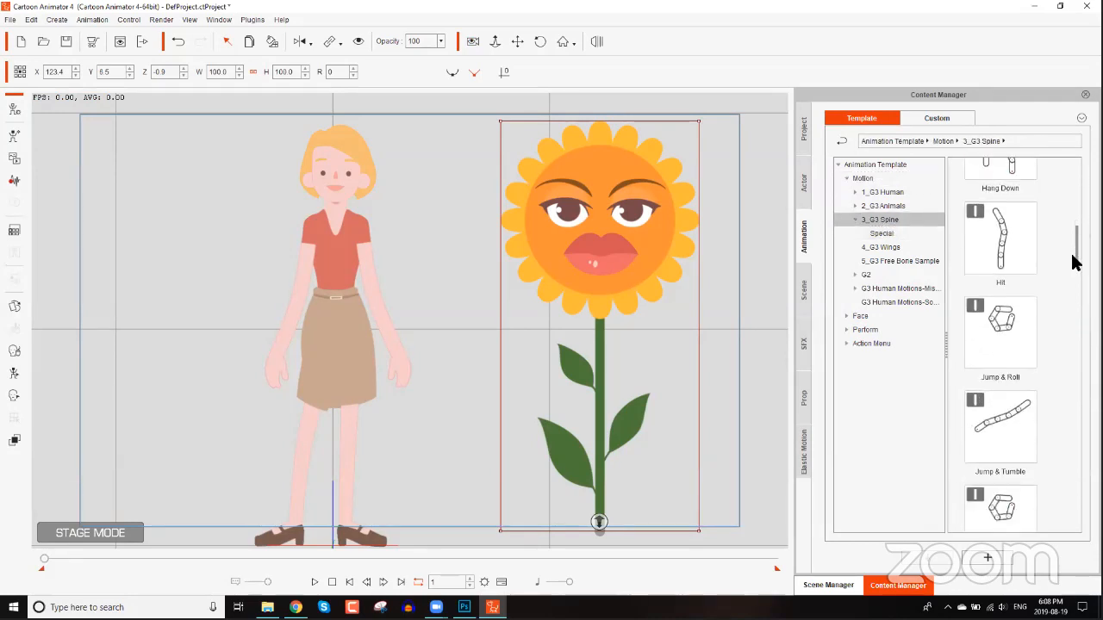
drag(1075, 242, 1075, 331)
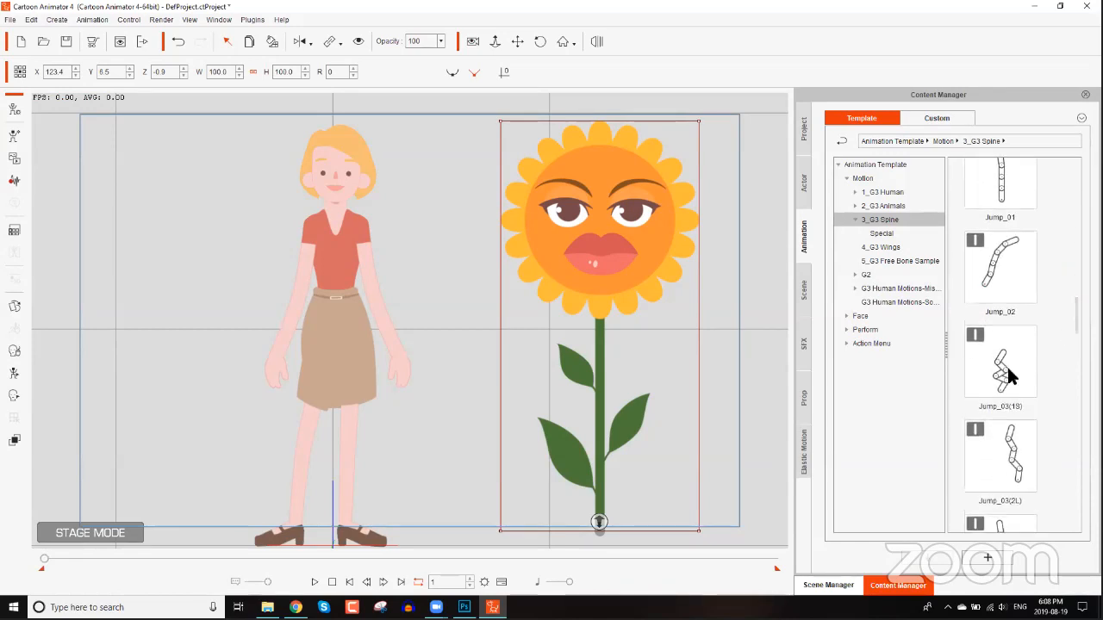
double_click(1002, 381)
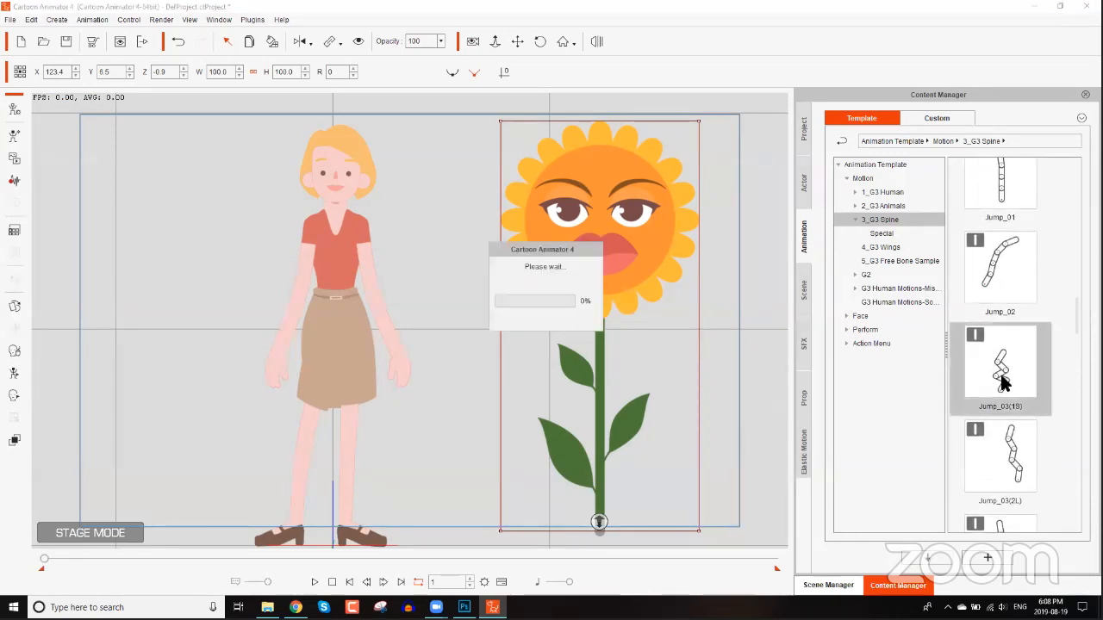
Apply the Jump_03(2L) spine motion to the sunflower and stop playback.
double_click(1015, 462)
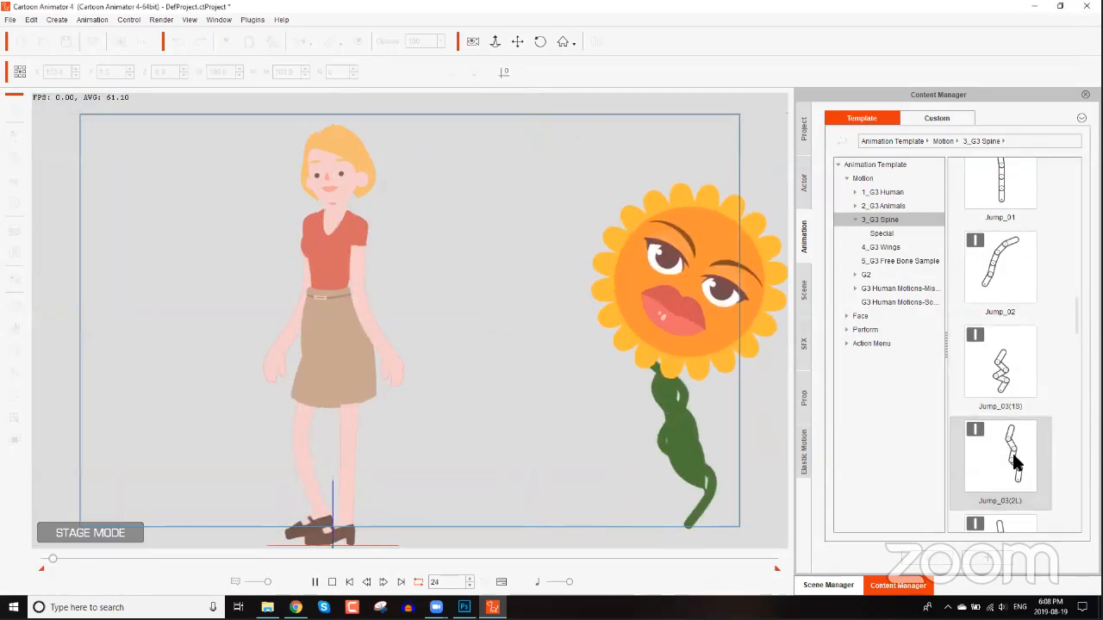
drag(1074, 315, 1075, 398)
click(333, 582)
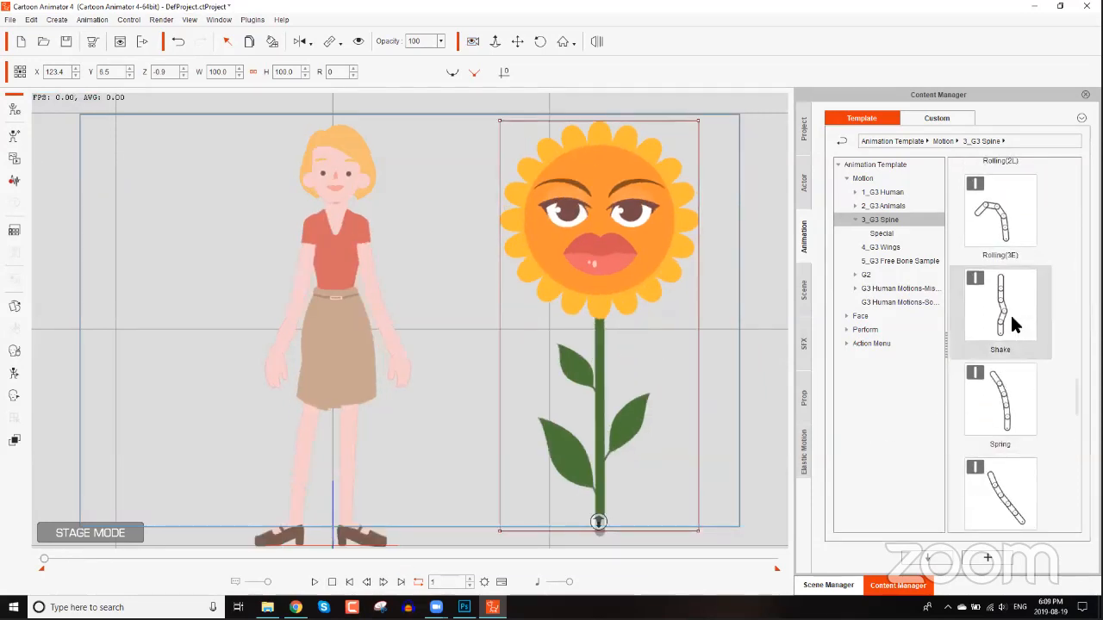
Apply the Rolling(3E) spine motion to the sunflower and stop playback.
double_click(1011, 238)
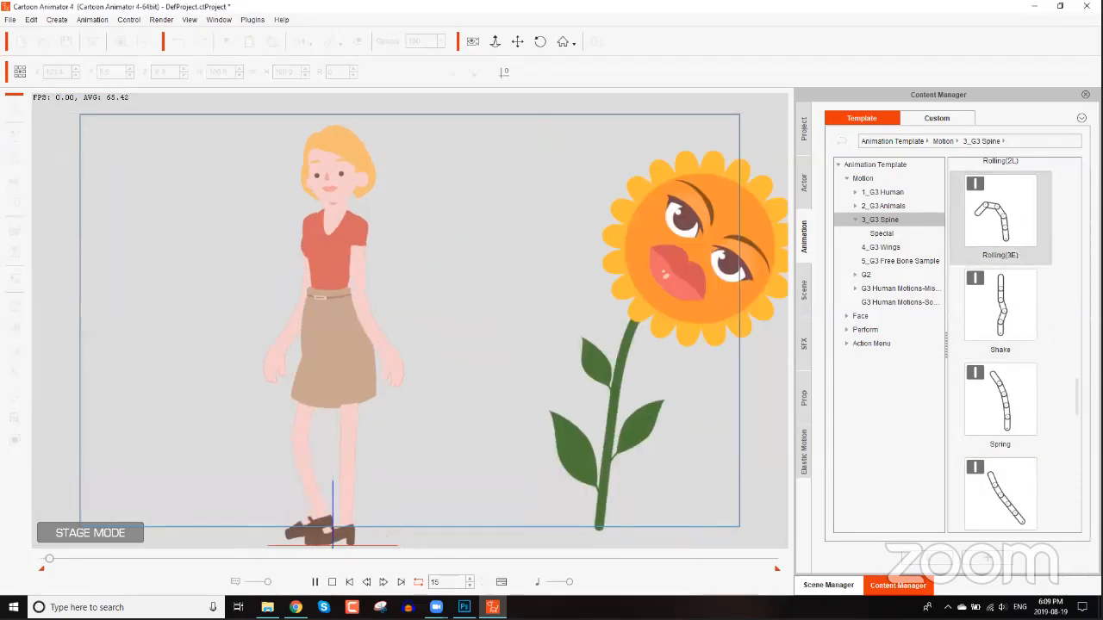
drag(1077, 431, 1076, 457)
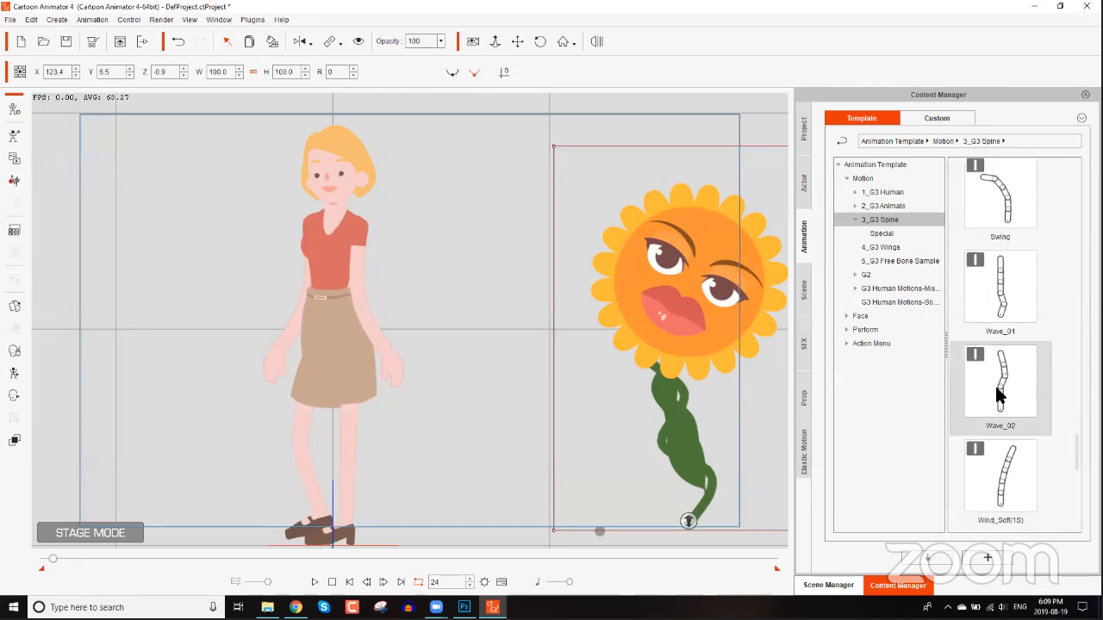
click(333, 583)
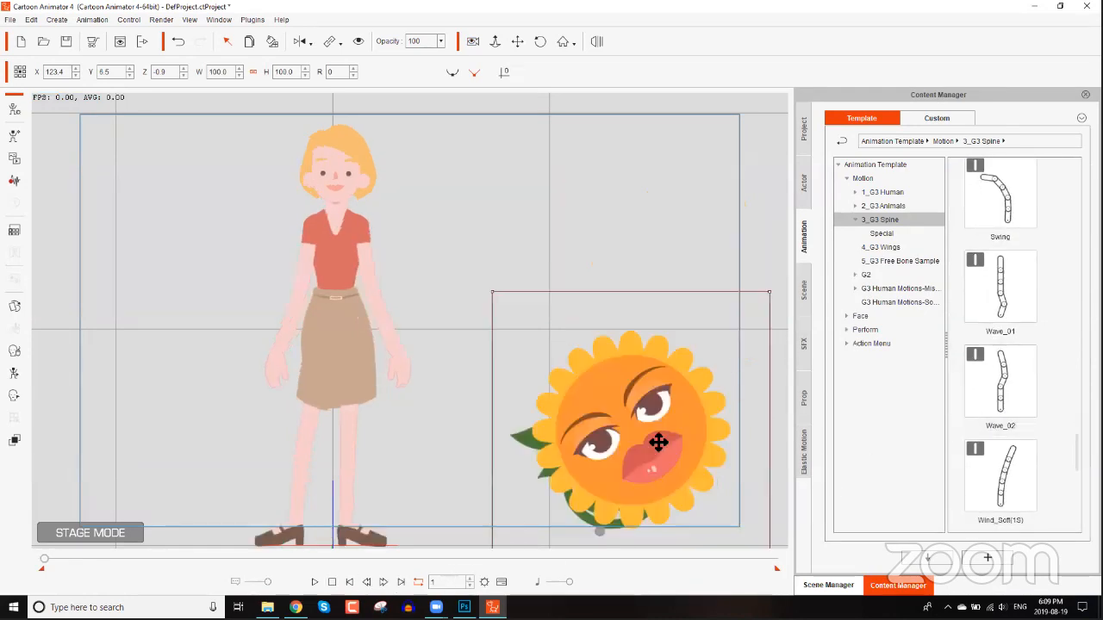
Remove the sunflower's object animation and apply the Wave_02 spine motion instead.
right_click(659, 442)
click(715, 543)
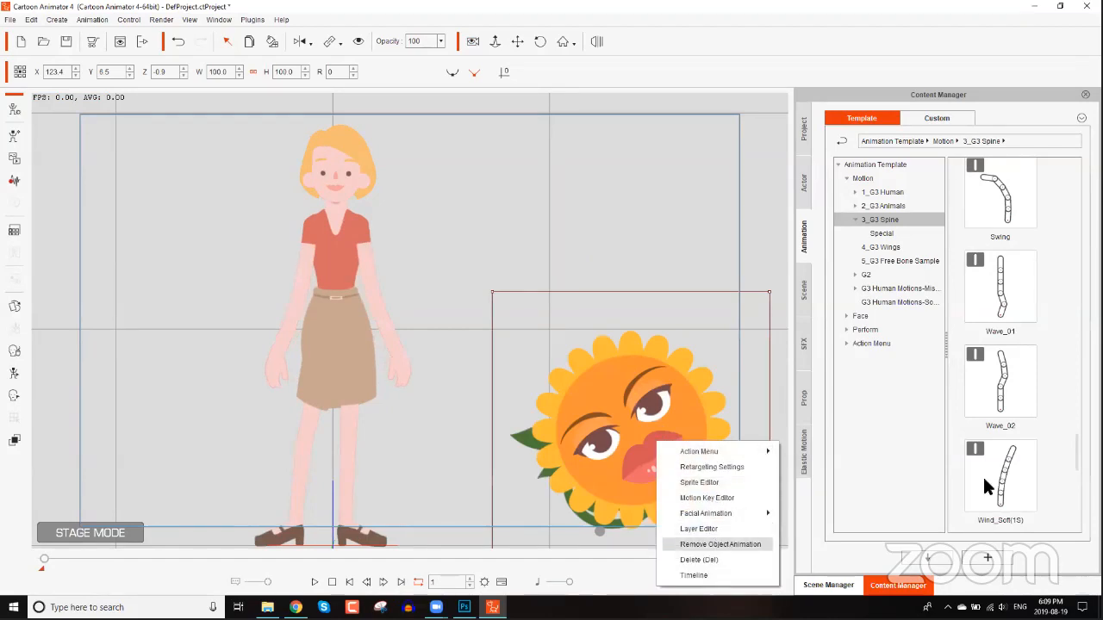
double_click(1015, 387)
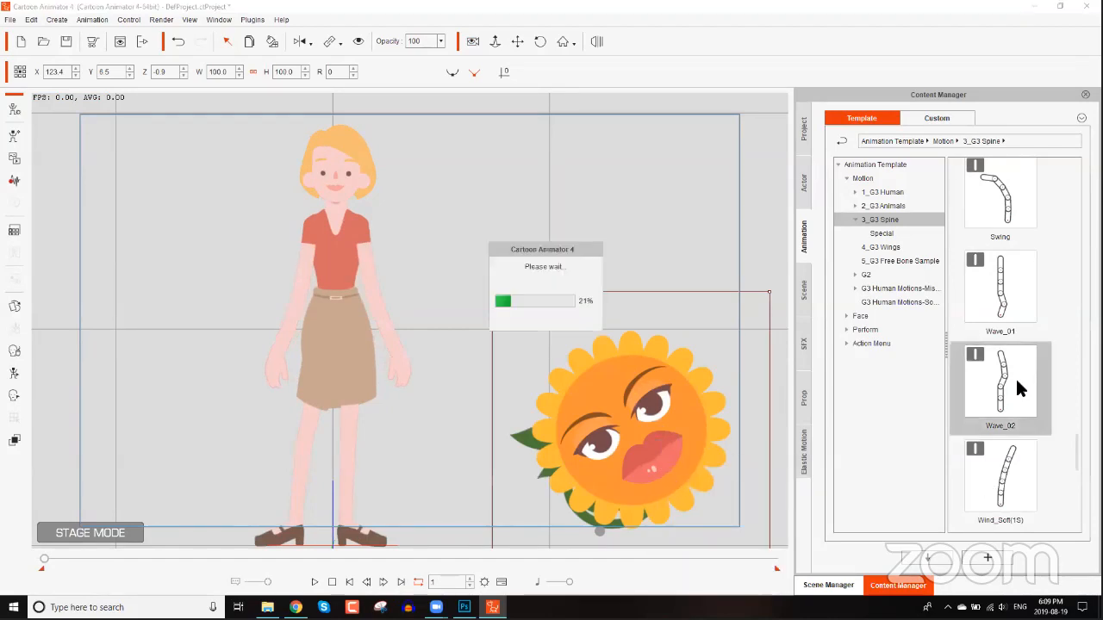
click(624, 351)
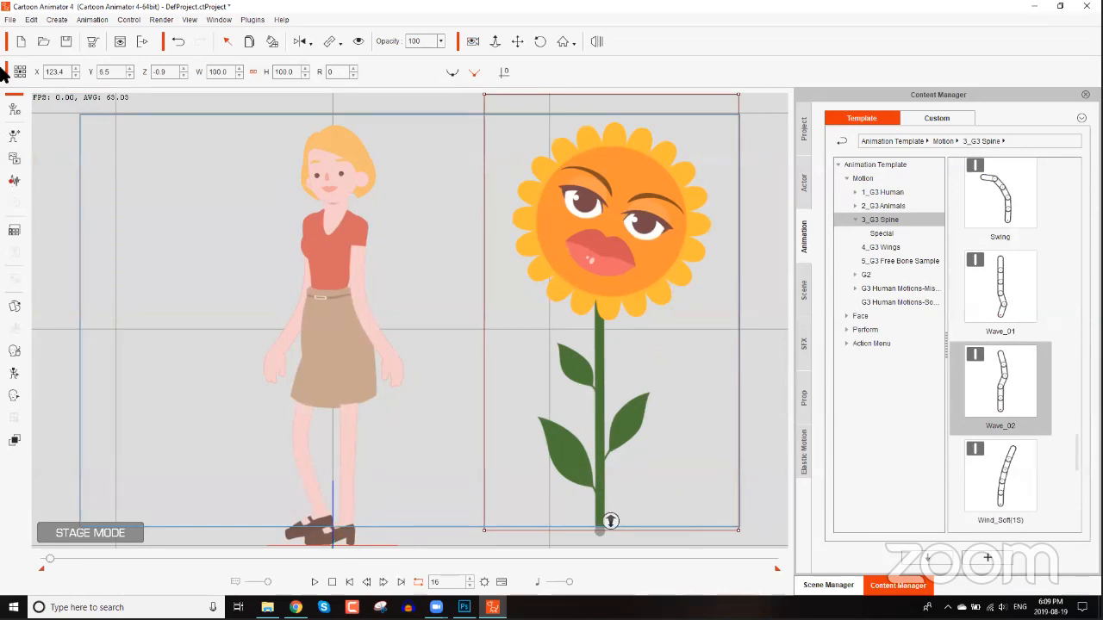
Open the sunflower in Composer mode and replace the stem bone's Body sprite with a sleeved arm image.
click(15, 107)
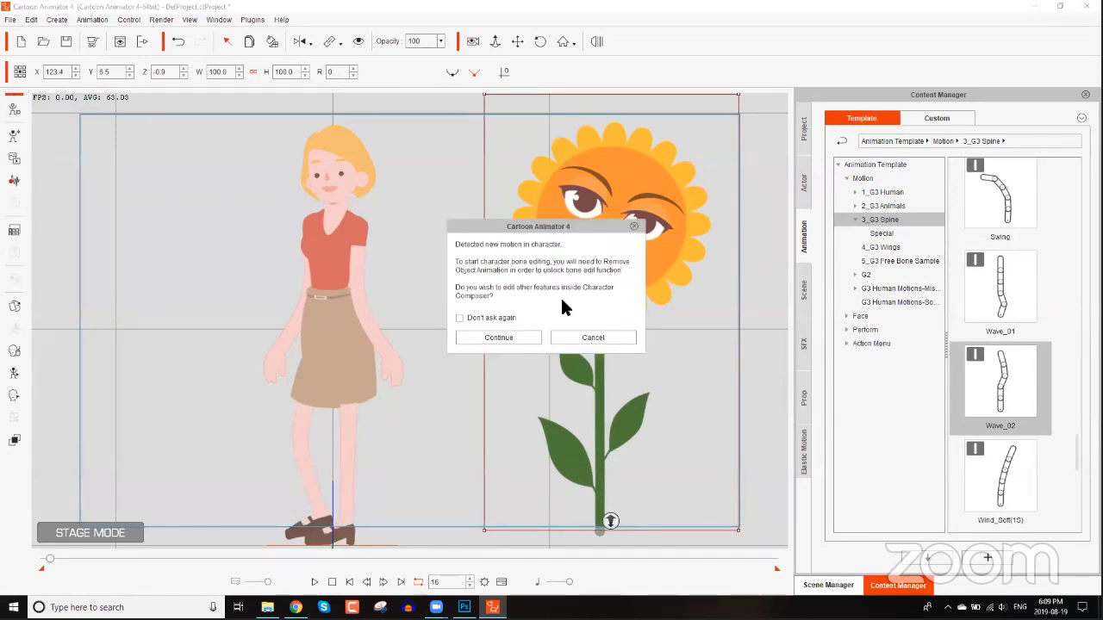
click(523, 334)
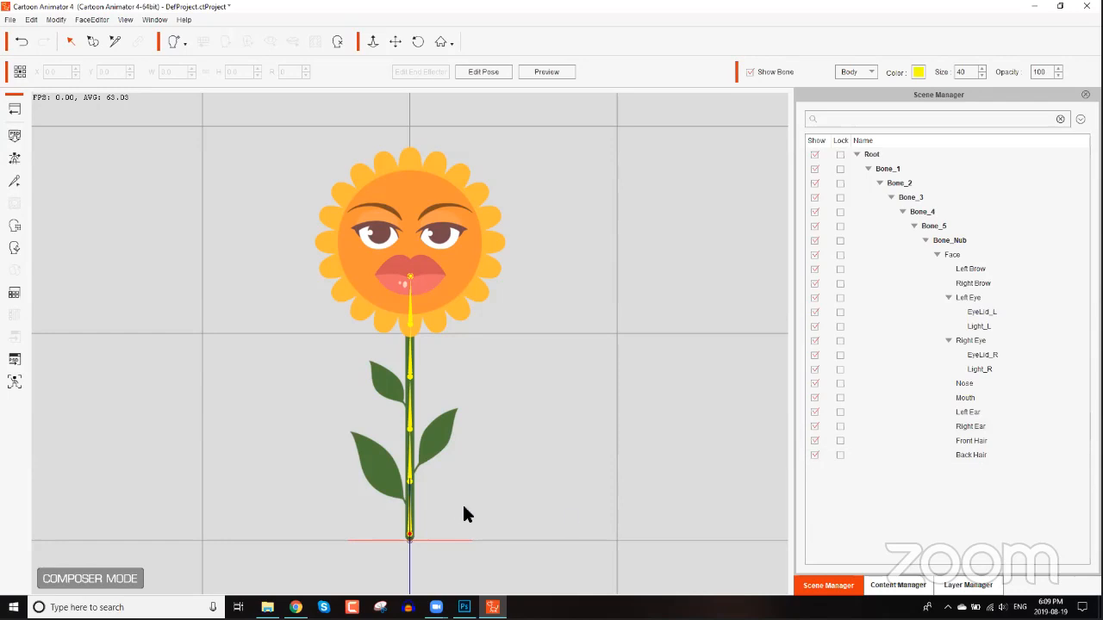
click(410, 530)
click(14, 270)
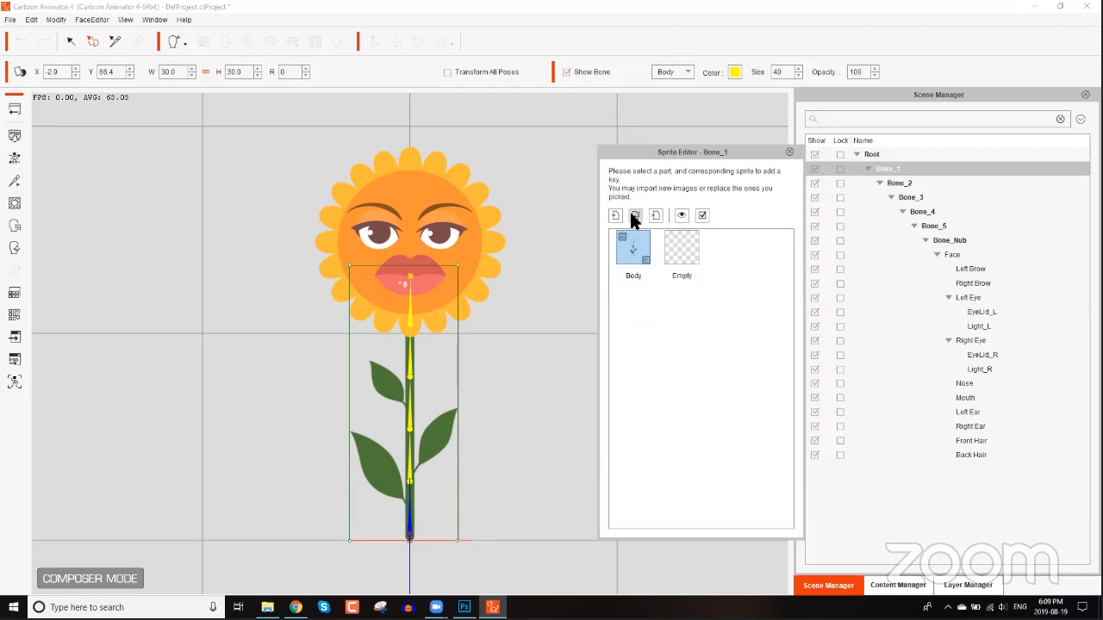
click(635, 216)
double_click(802, 332)
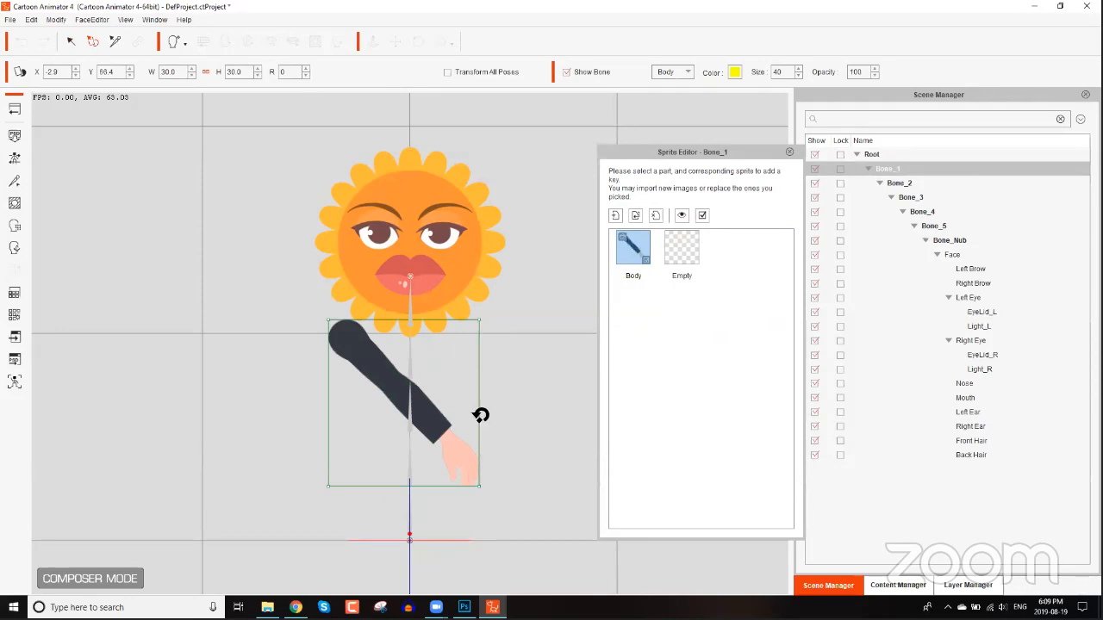
Rotate the arm sprite to 225 degrees and scale and position it along the stem bones.
drag(480, 415, 337, 315)
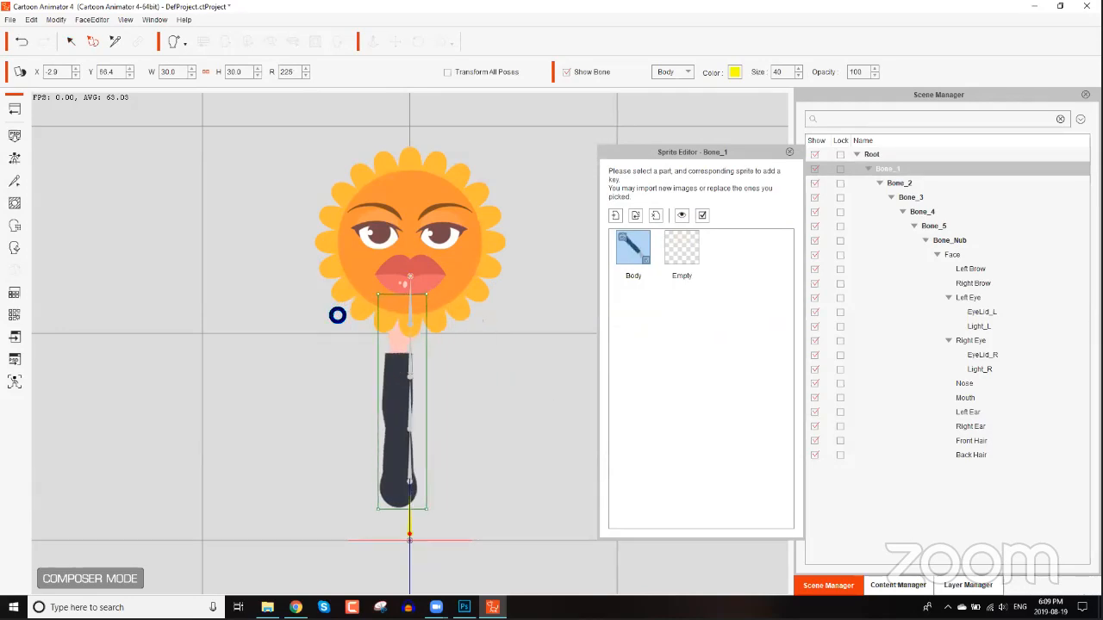
drag(401, 433, 408, 441)
drag(435, 329, 441, 293)
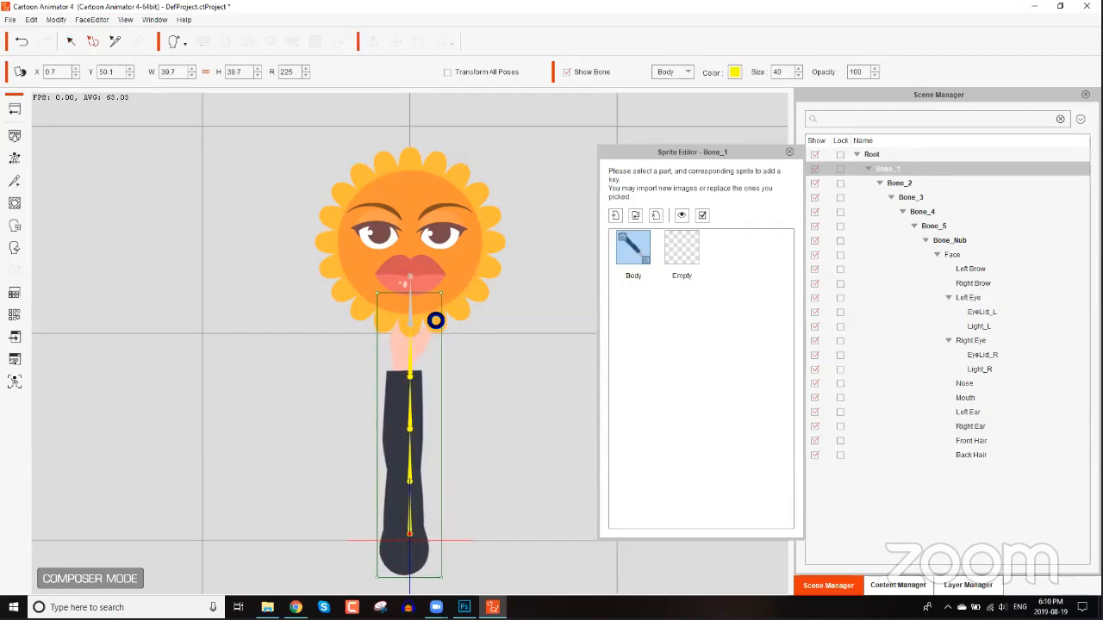
drag(426, 345, 428, 320)
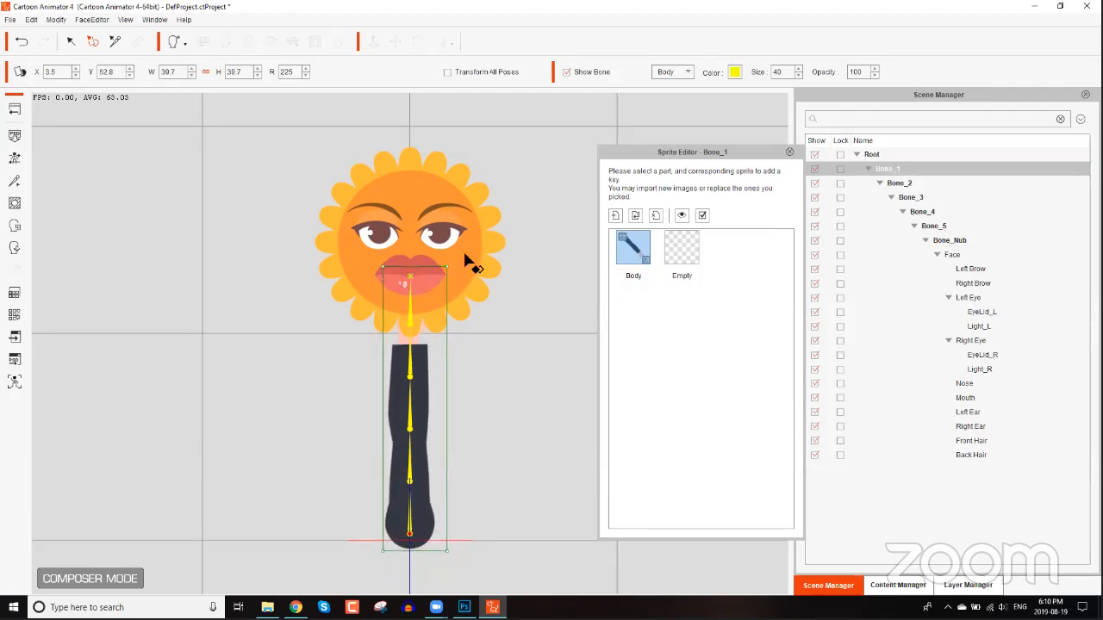
Select the sunflower's face and switch its sprite to Empty.
click(488, 250)
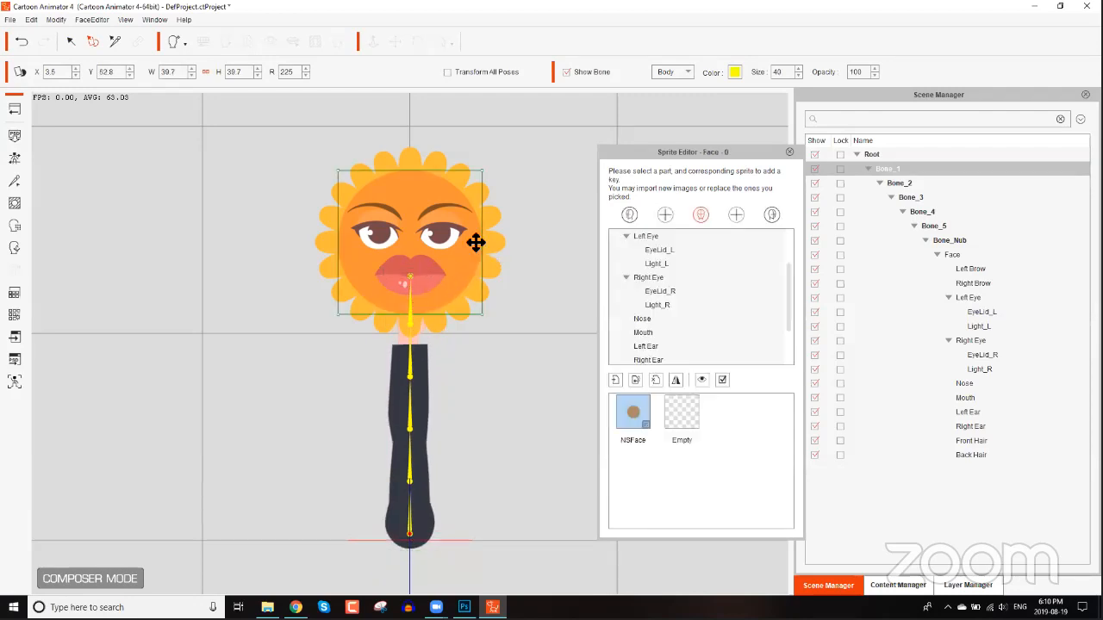
click(678, 431)
scroll(664, 332, down, 1)
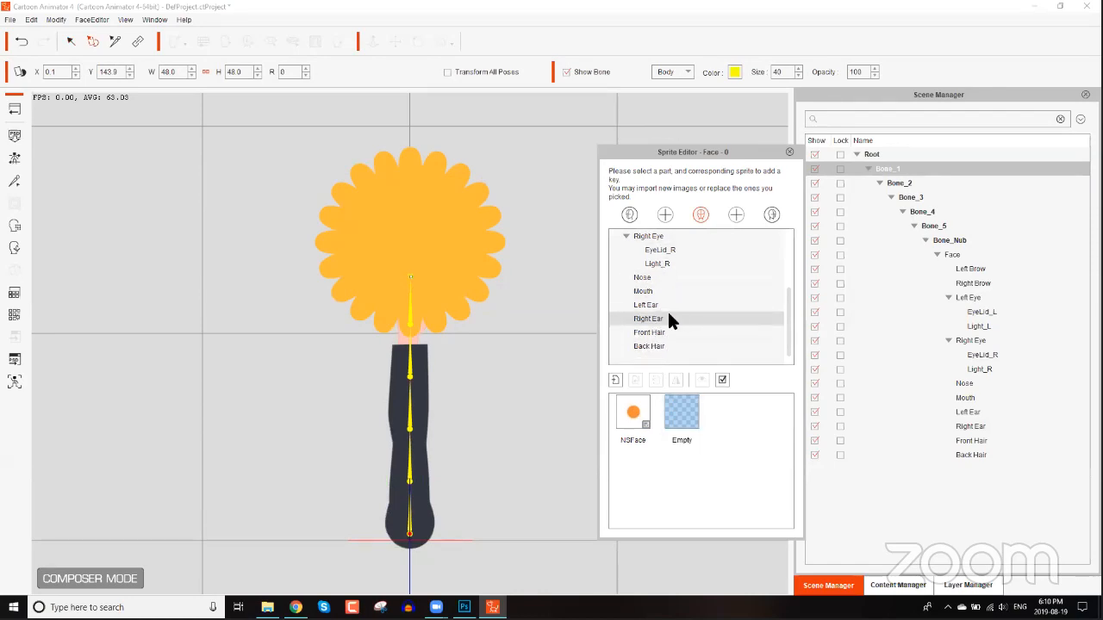
Set the sunflower's Back Hair sprite to Empty, close the Sprite Editor and return to Stage mode.
scroll(657, 292, up, 2)
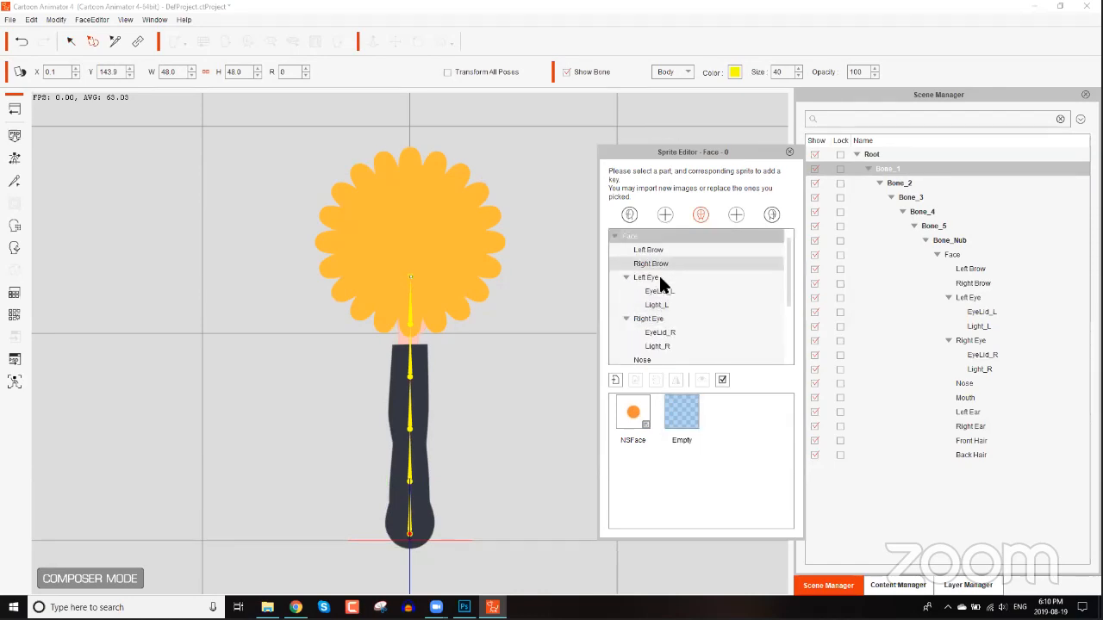
scroll(659, 284, down, 3)
click(655, 346)
click(671, 418)
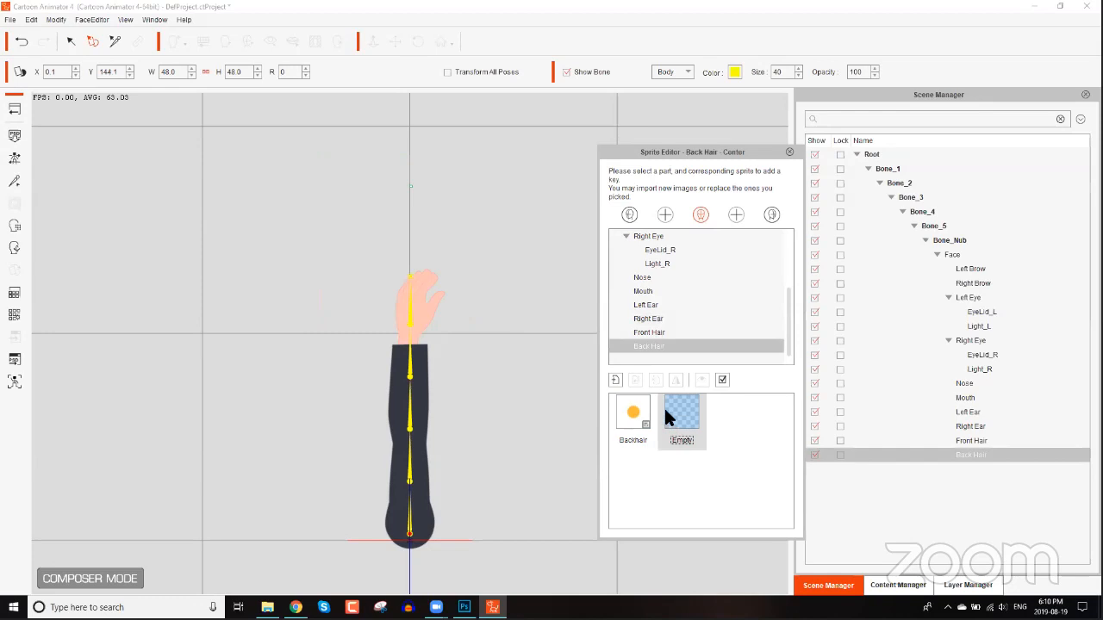
click(790, 152)
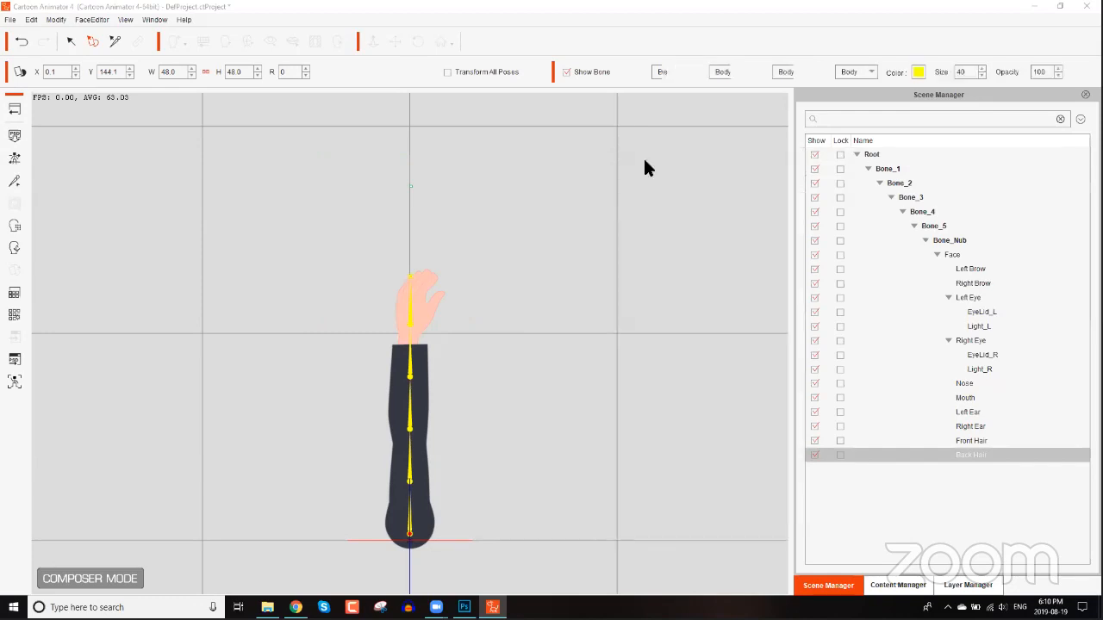
click(17, 107)
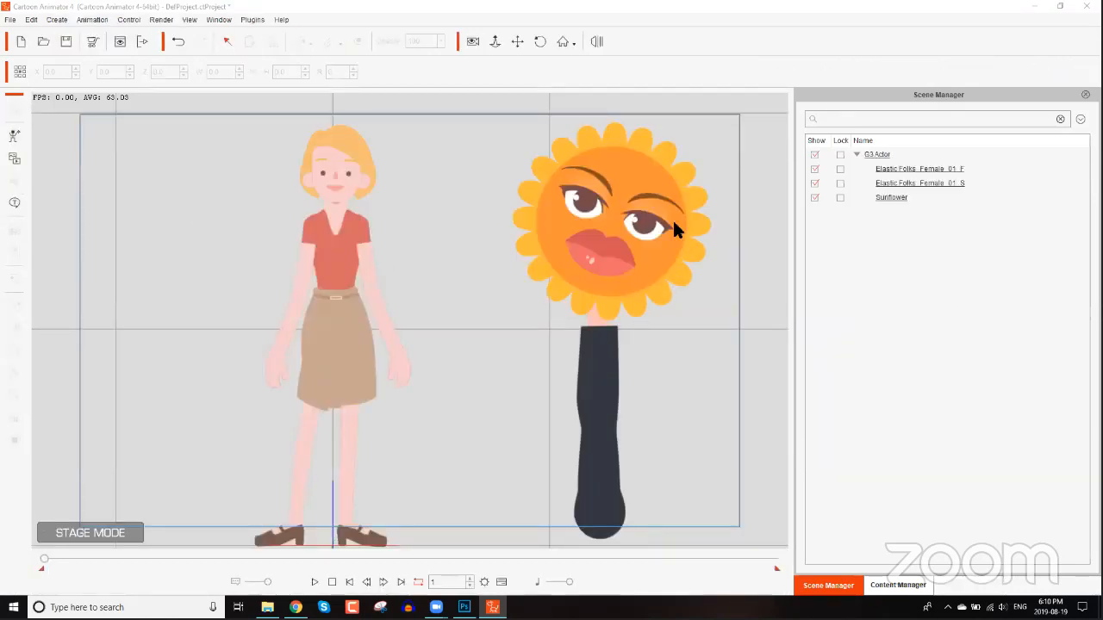
In Stage mode, open the sunflower's Sprite Editor and switch its Face and Back Hair sprites to Empty.
click(674, 228)
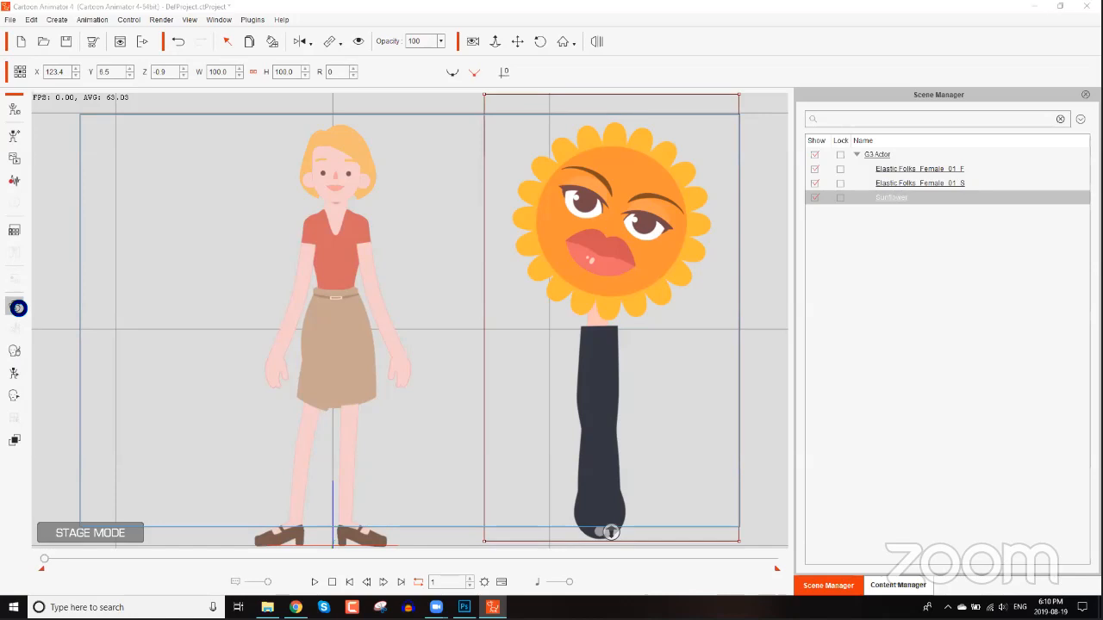
click(652, 246)
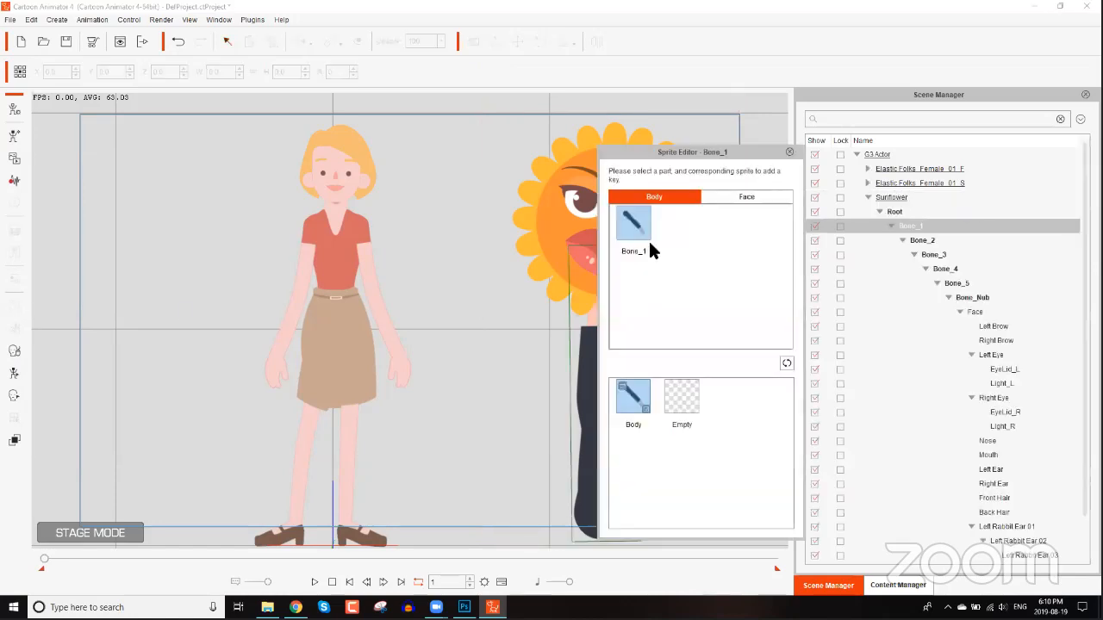
click(681, 396)
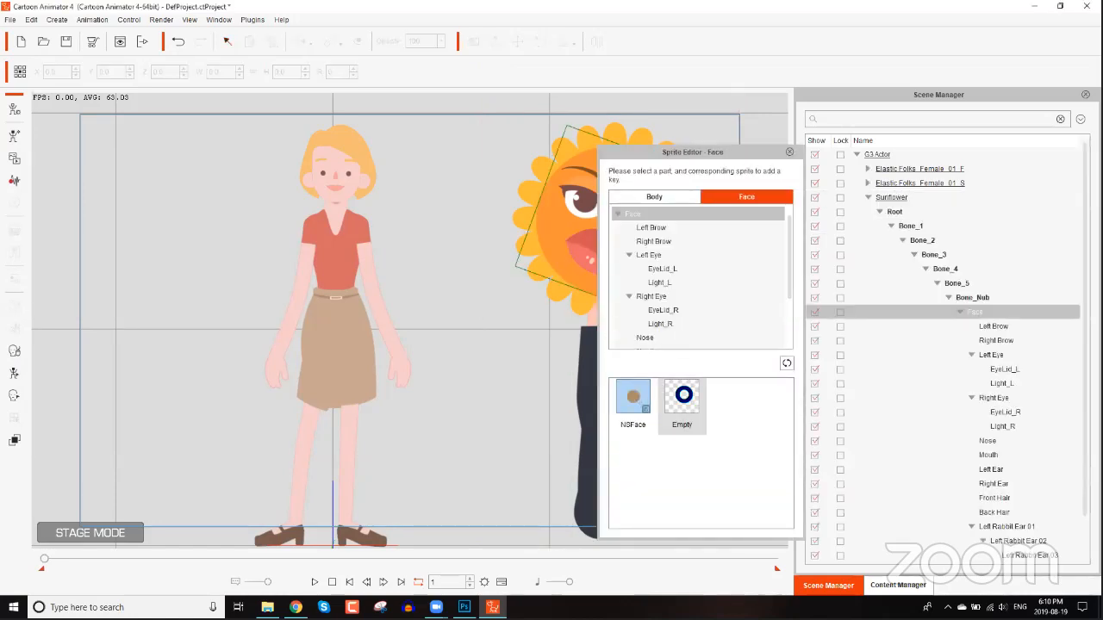
click(574, 207)
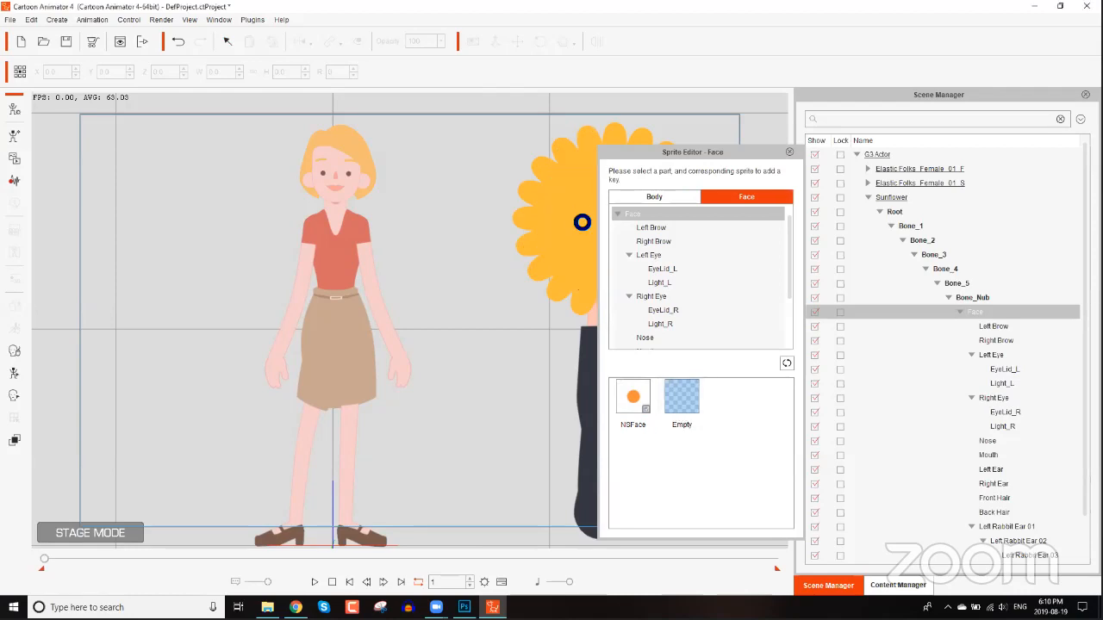
scroll(664, 315, down, 2)
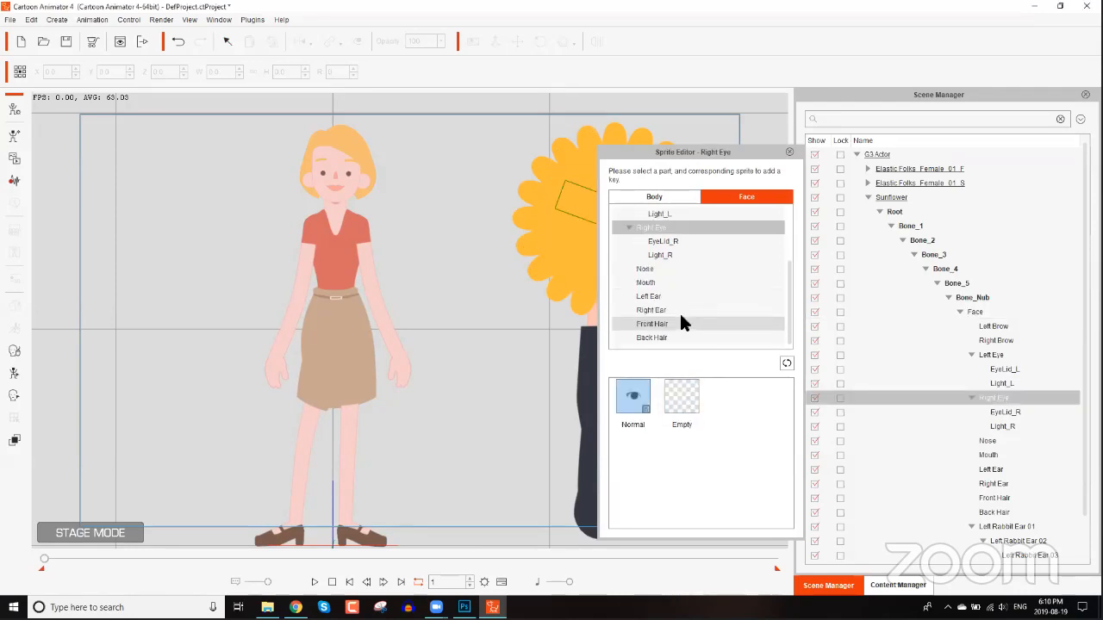
click(663, 338)
click(680, 393)
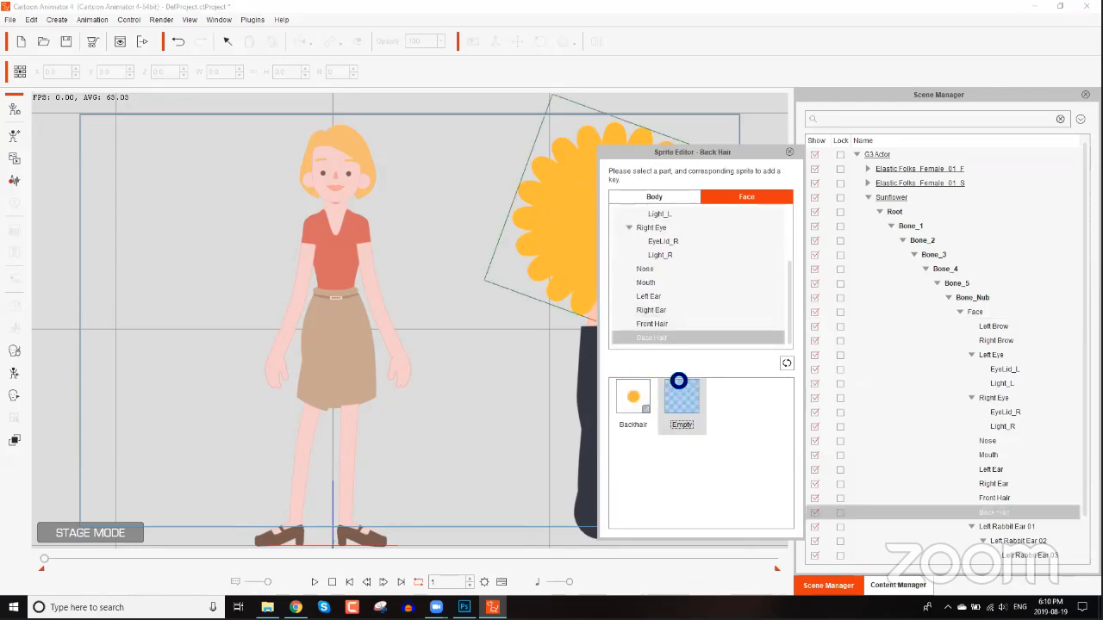
click(789, 152)
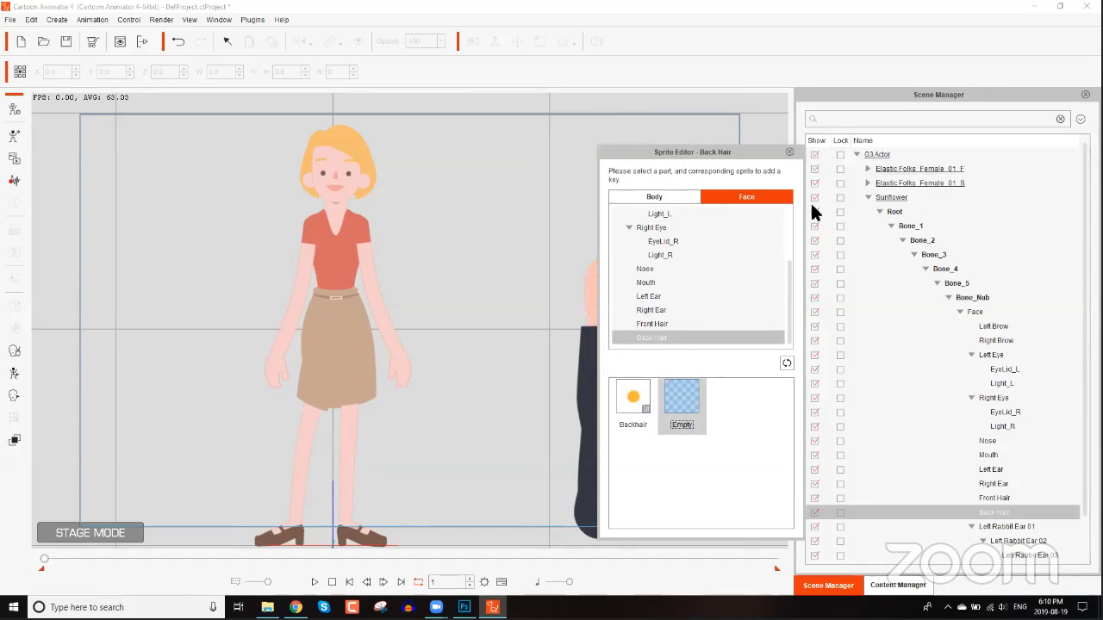
Apply the Wind_Soft(2L) and Wind_Strong(2L) spine motions to the sunflower from the animation templates.
click(892, 586)
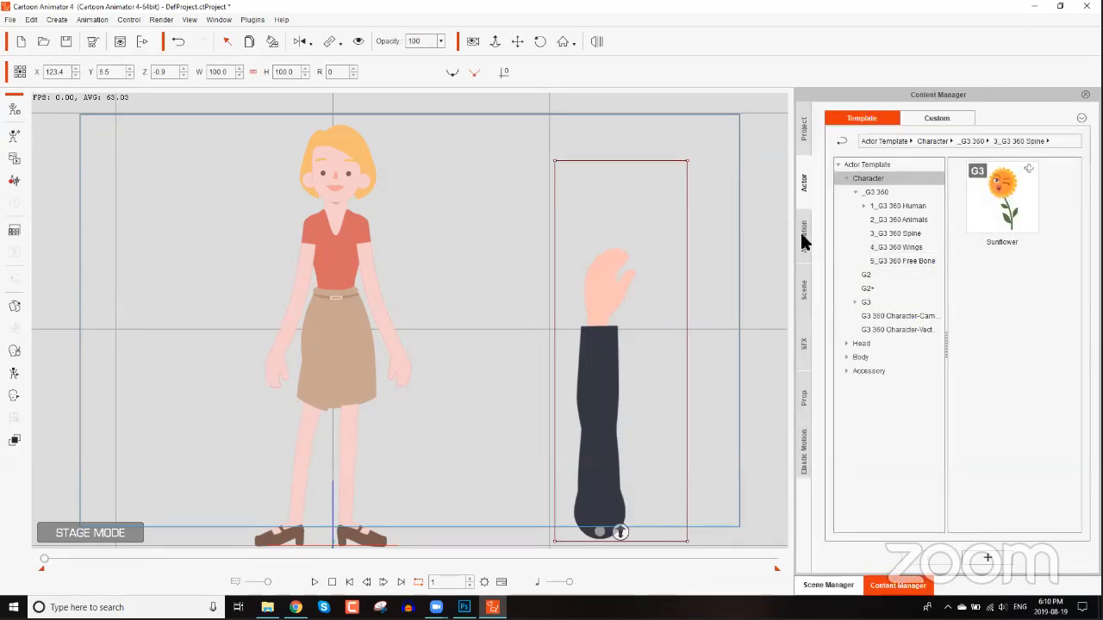
drag(1076, 190, 1067, 480)
double_click(1006, 326)
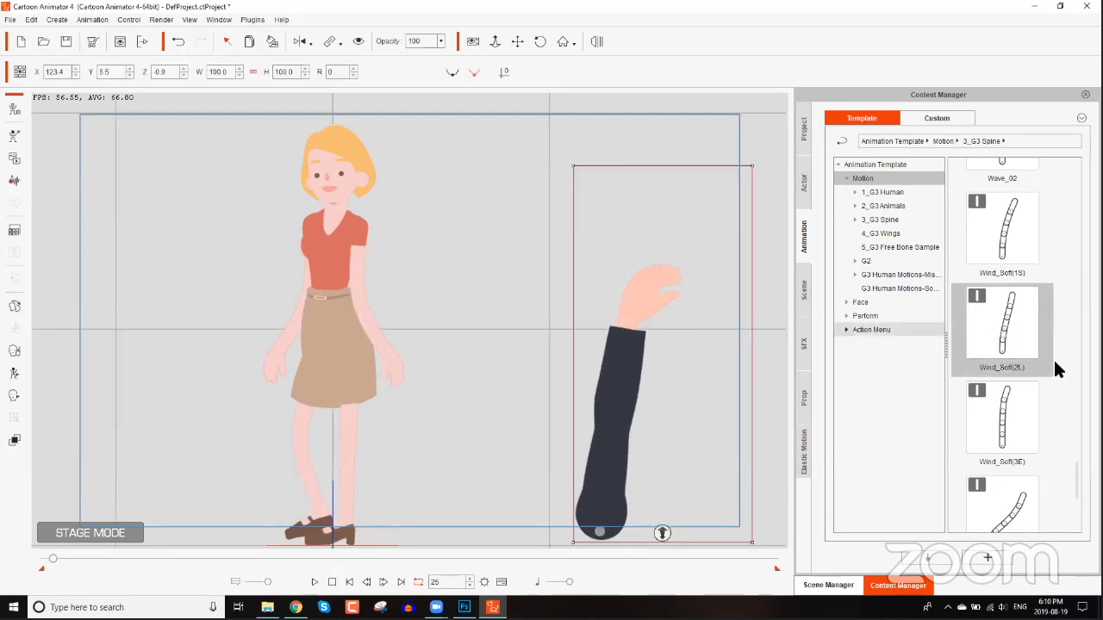
drag(1077, 481, 1079, 517)
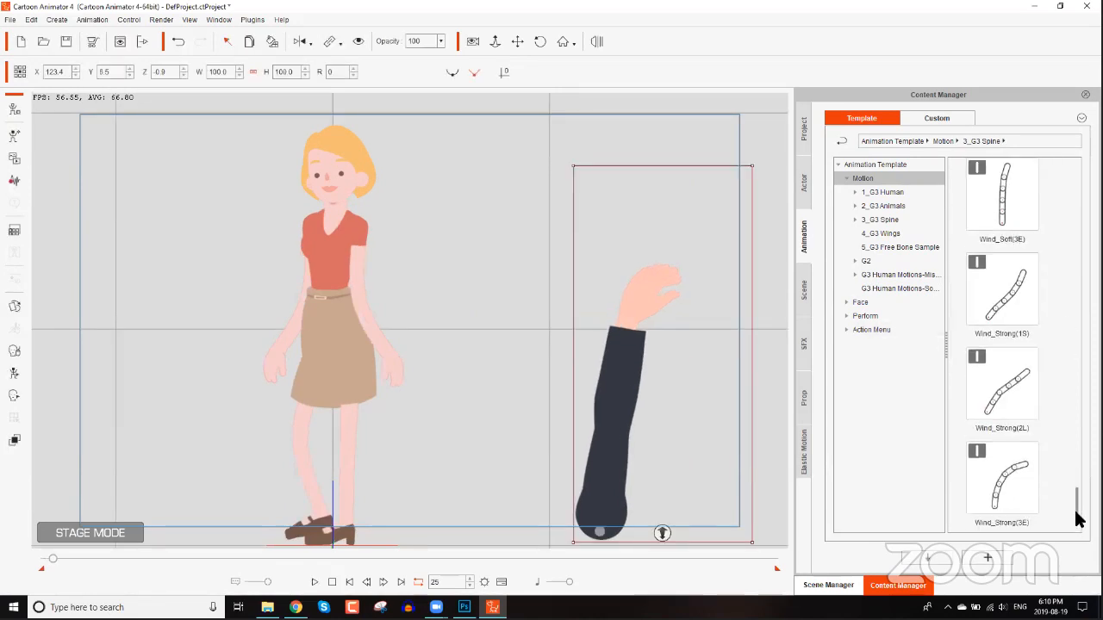
double_click(1017, 384)
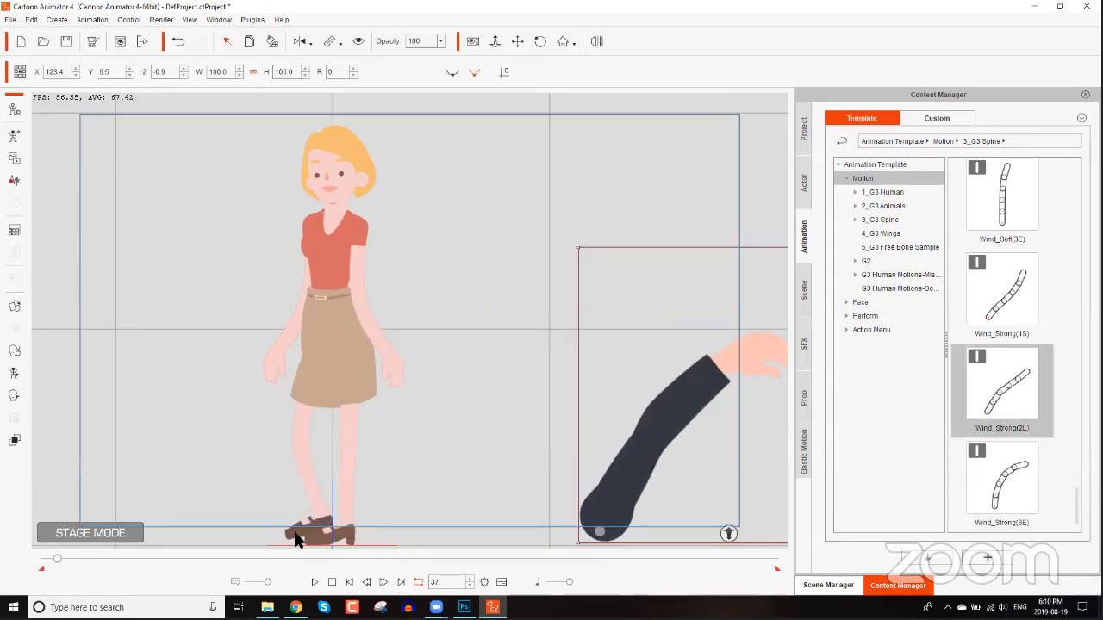
Delete the Wind_Soft(2L) clip from the sunflower's Motion track in the timeline.
key(F3)
scroll(288, 532, down, 5)
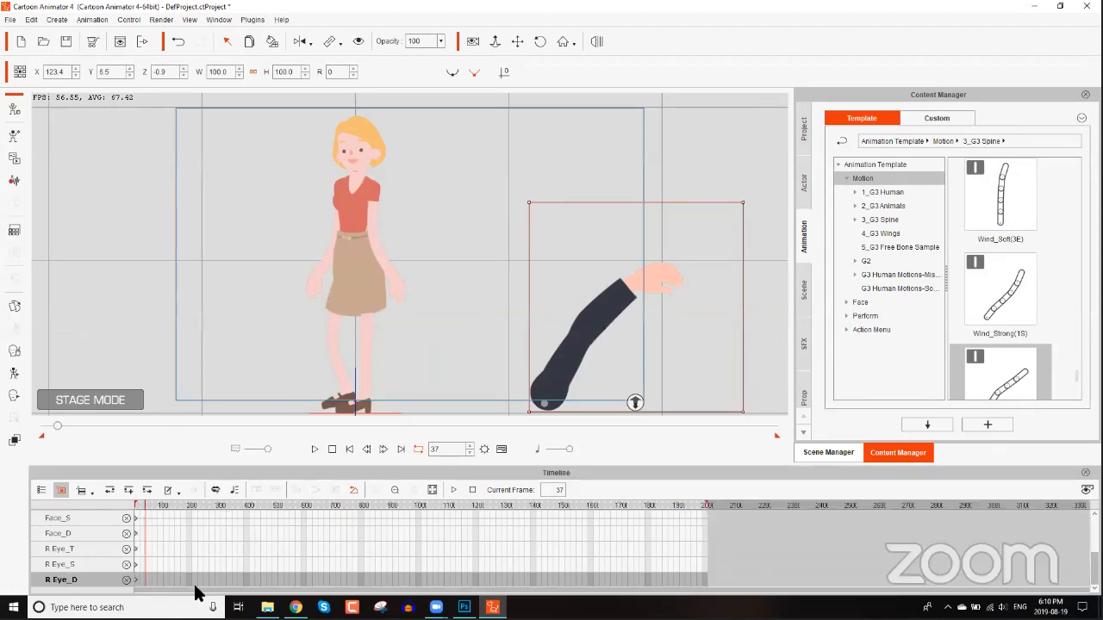
scroll(174, 551, up, 2)
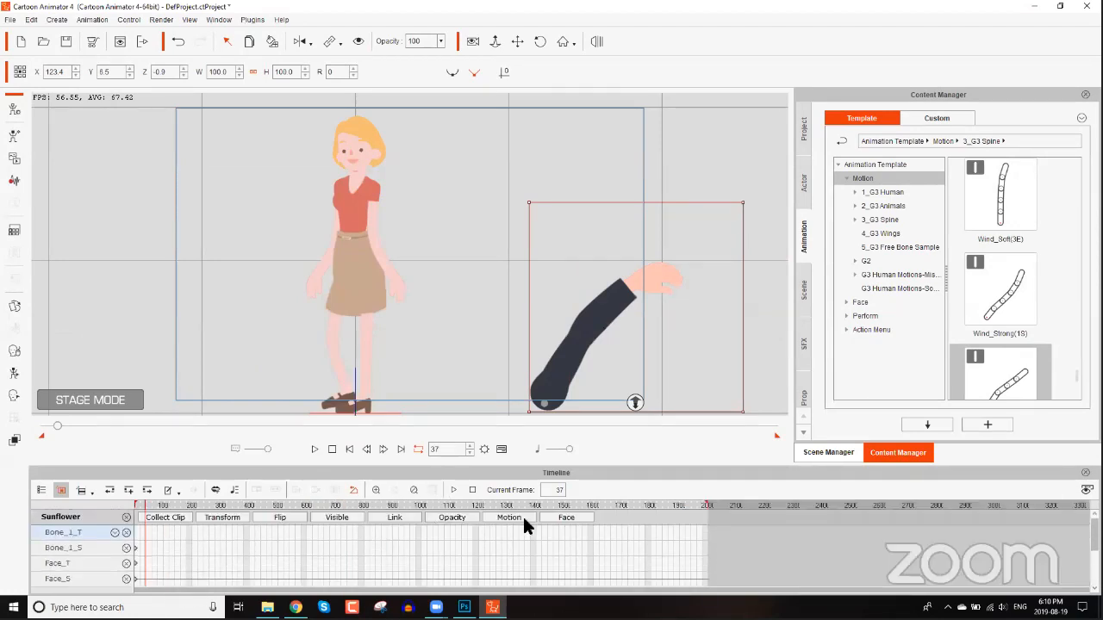
click(510, 518)
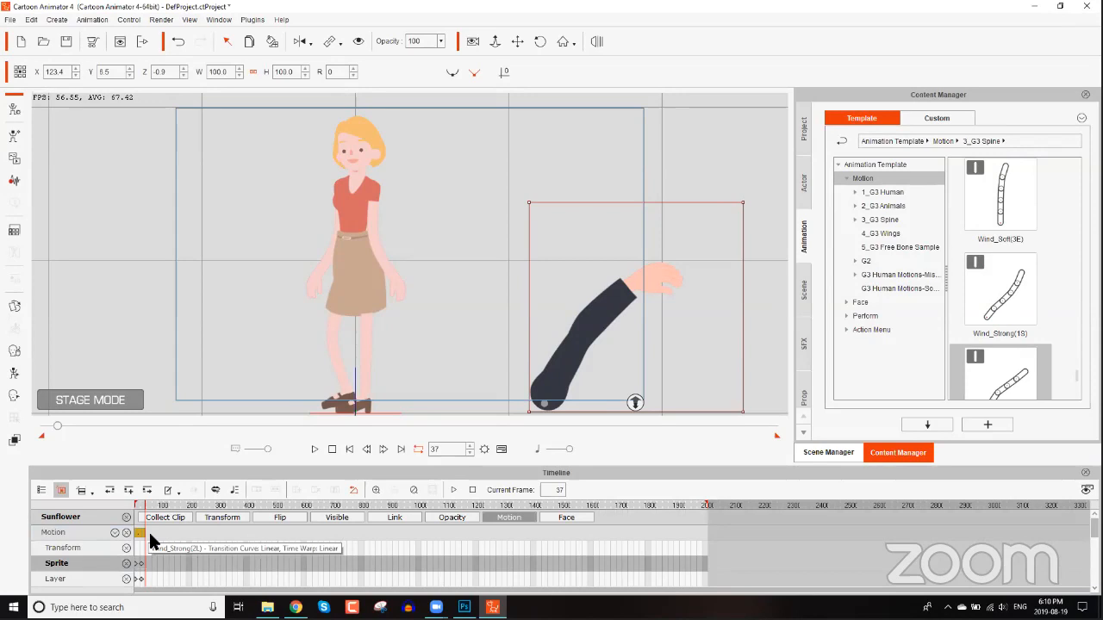
scroll(143, 532, up, 5)
click(251, 533)
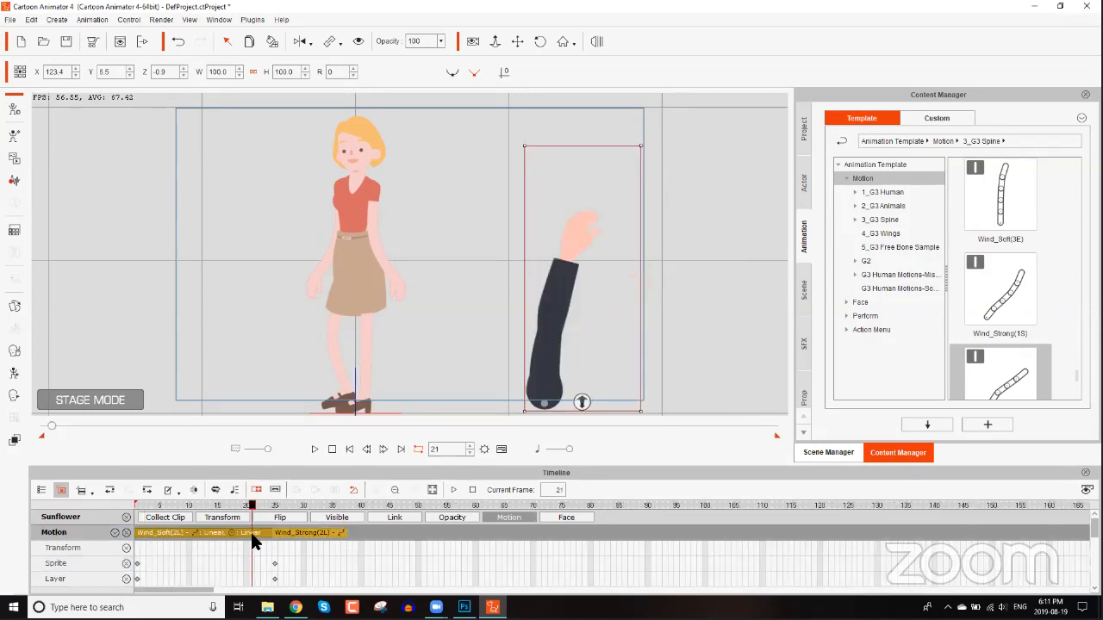
key(Delete)
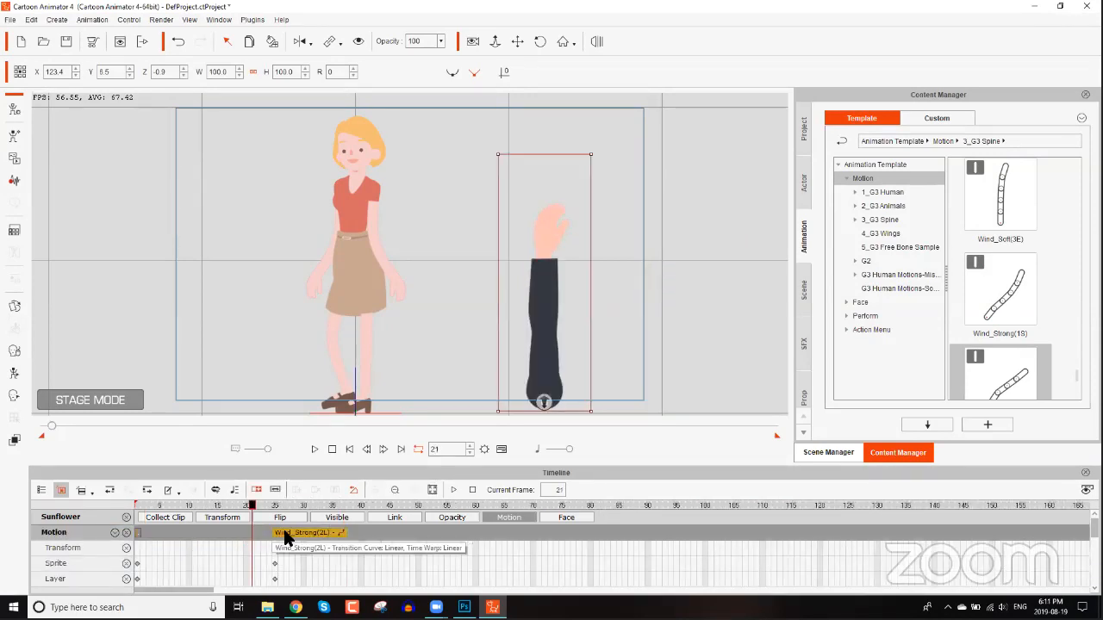
Move the Wind_Strong(2L) clip to the start of the track, extend it to about frame 100, and play it.
drag(286, 533, 150, 534)
click(332, 449)
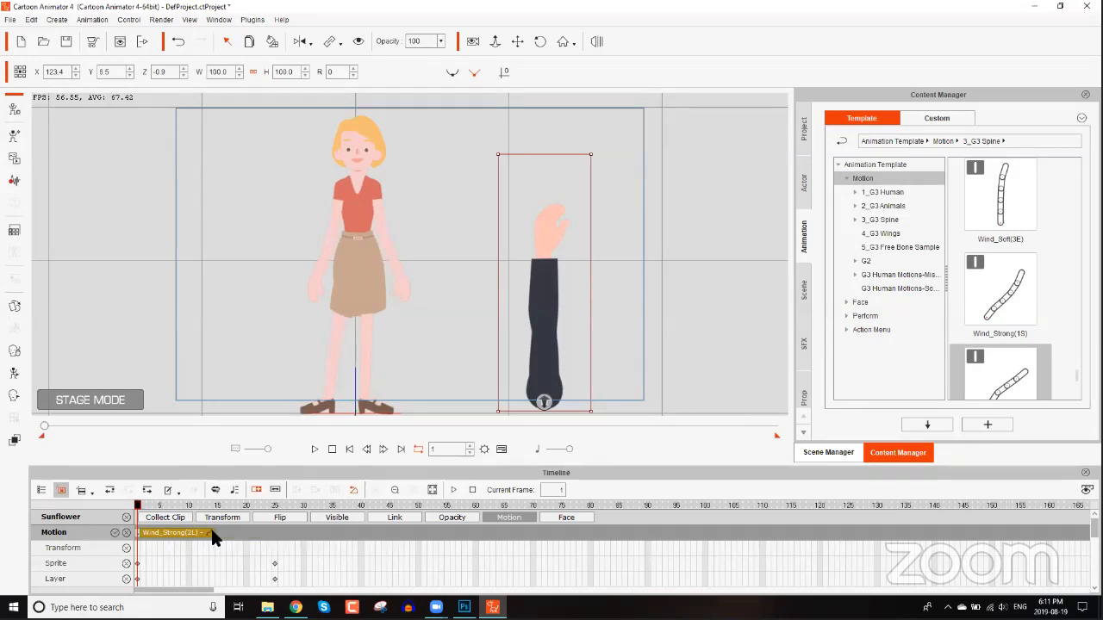
drag(215, 534, 256, 533)
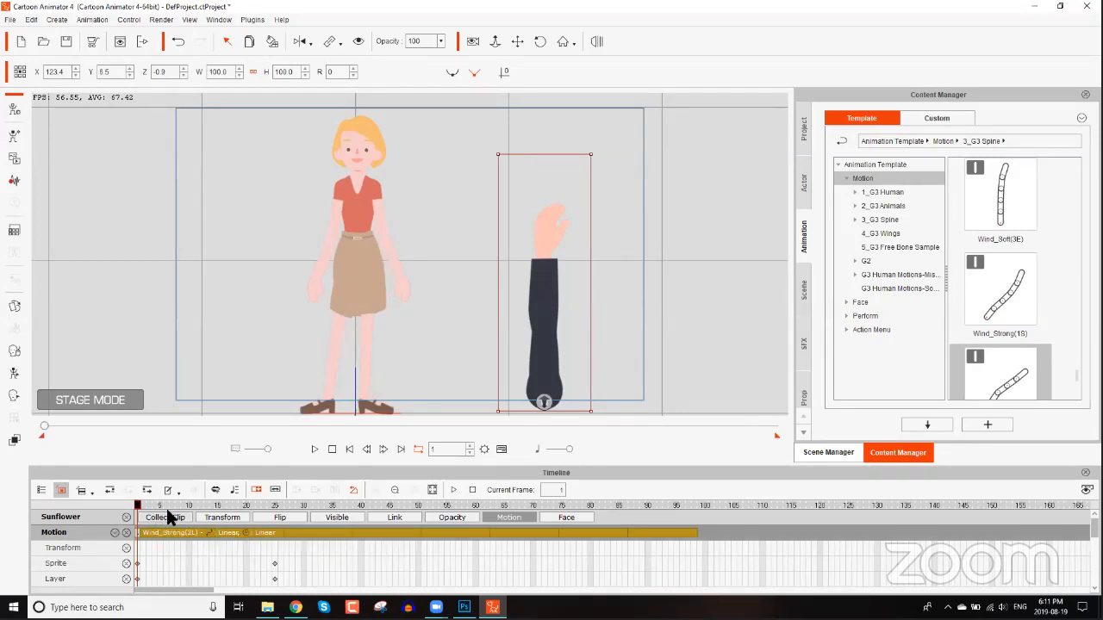
key(space)
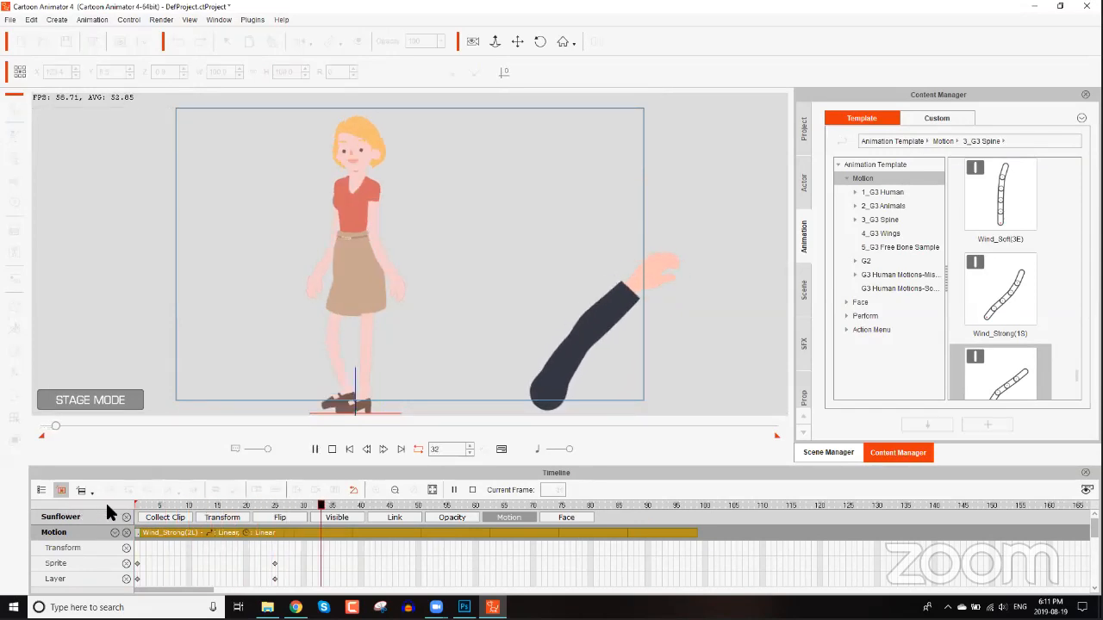
At frame 1, rotate the sunflower arm to 216 degrees, scale it to 46.9 and place it on the woman's shoulder.
click(592, 341)
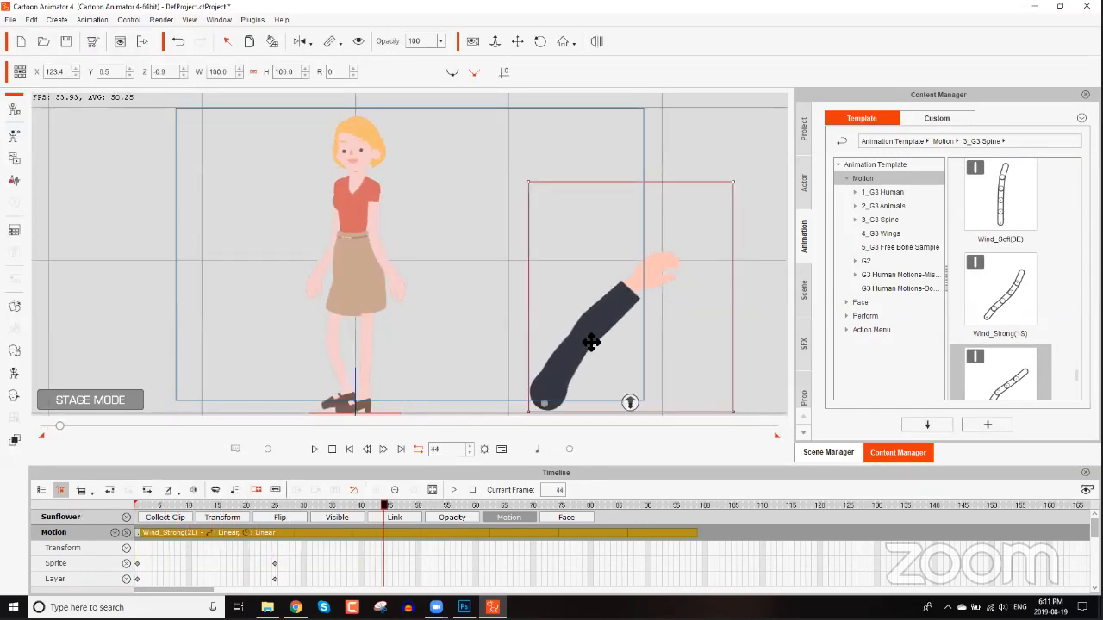
click(742, 357)
drag(168, 505, 79, 502)
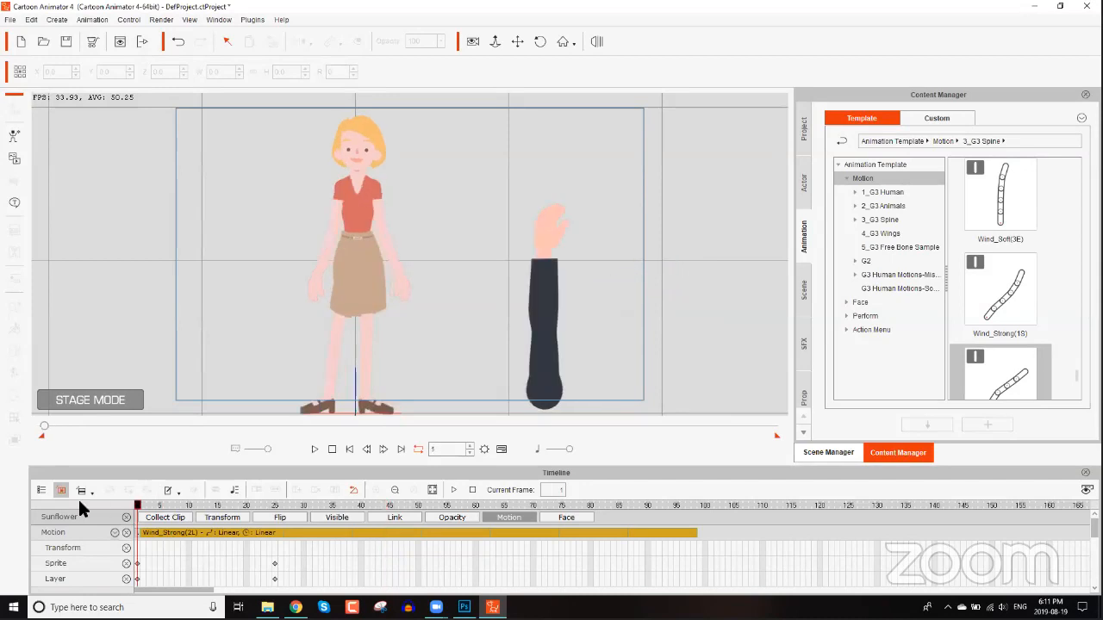
click(553, 321)
drag(601, 322, 431, 384)
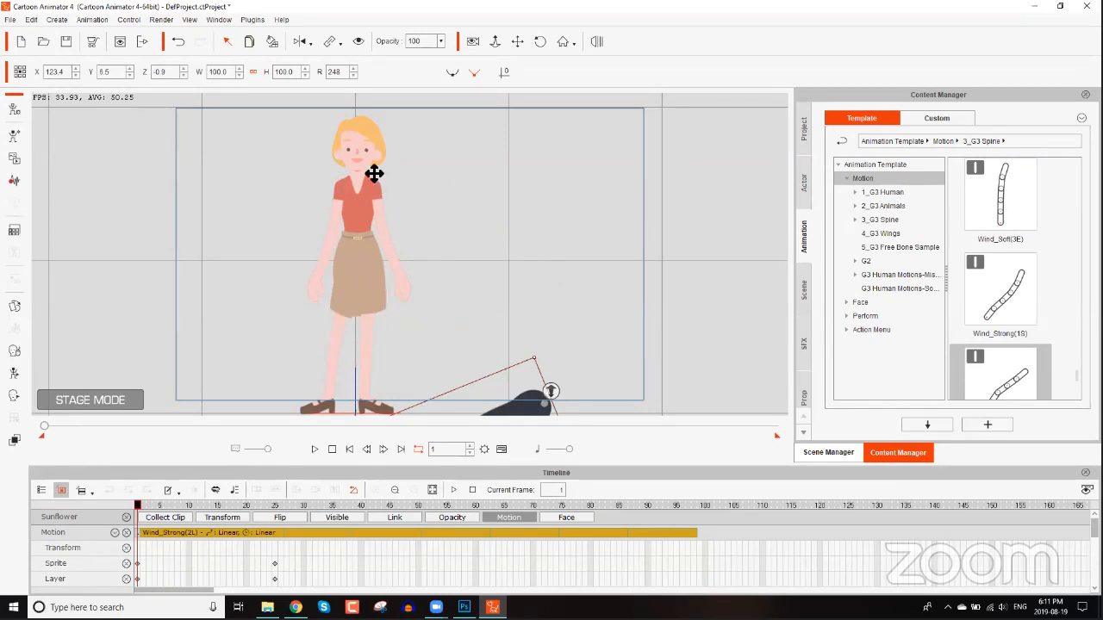
drag(535, 403, 374, 173)
drag(410, 210, 381, 194)
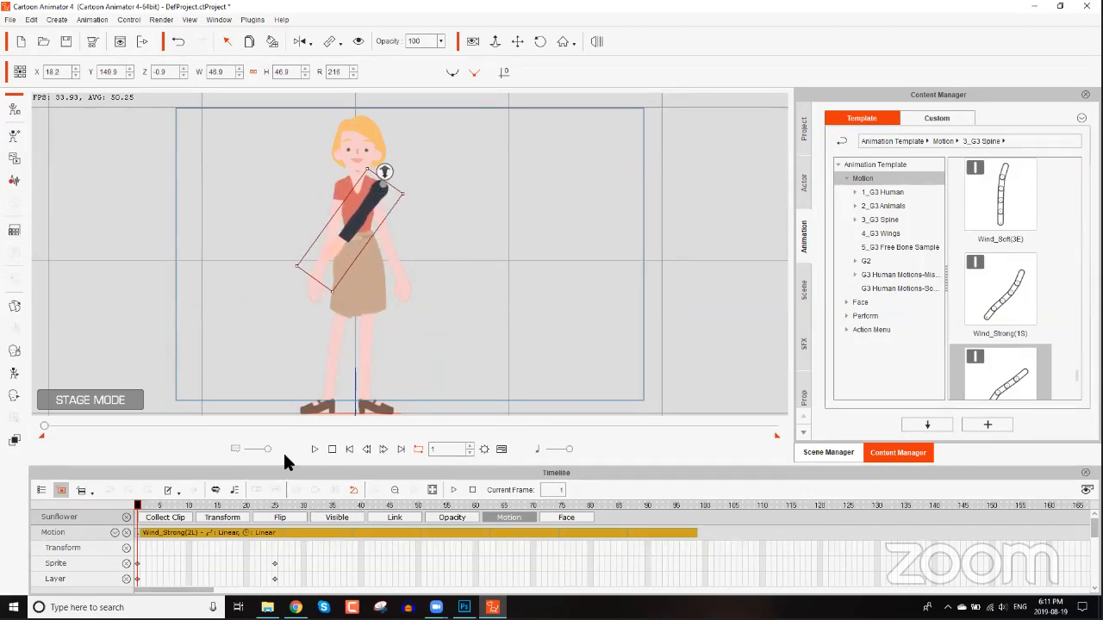
Play the animation to preview the arm's wind motion on the woman, then stop it.
scroll(438, 177, up, 6)
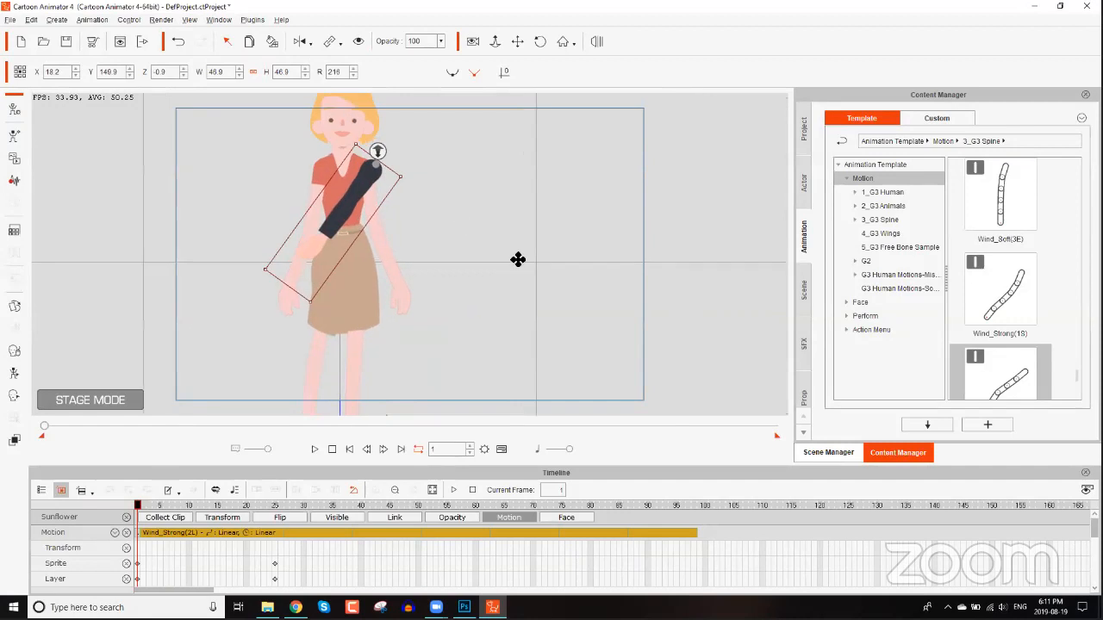
drag(486, 241, 586, 303)
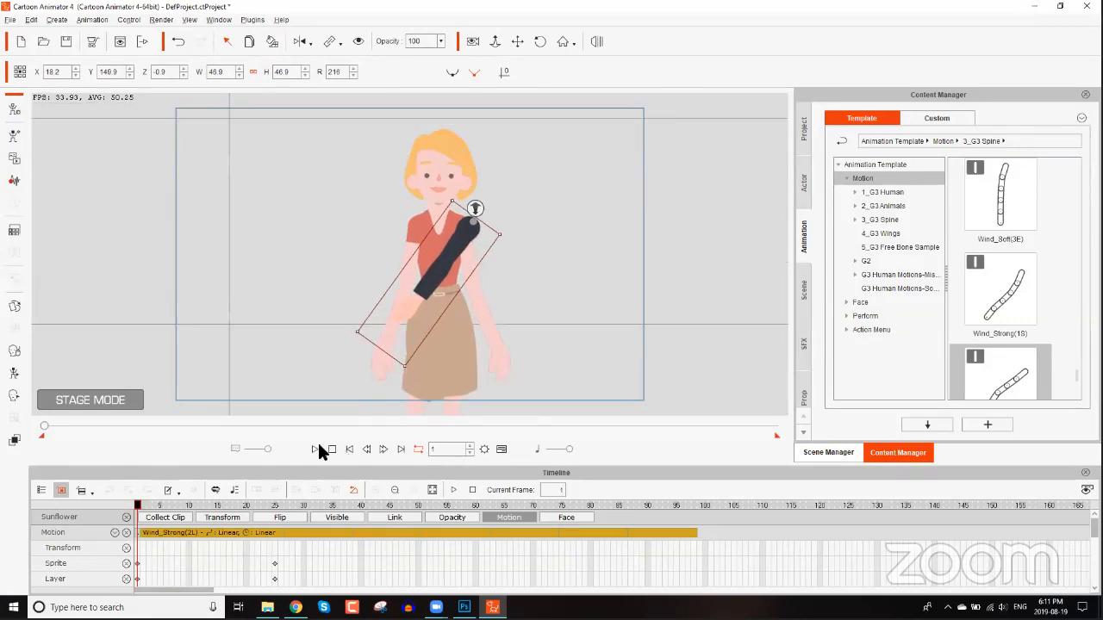
click(317, 449)
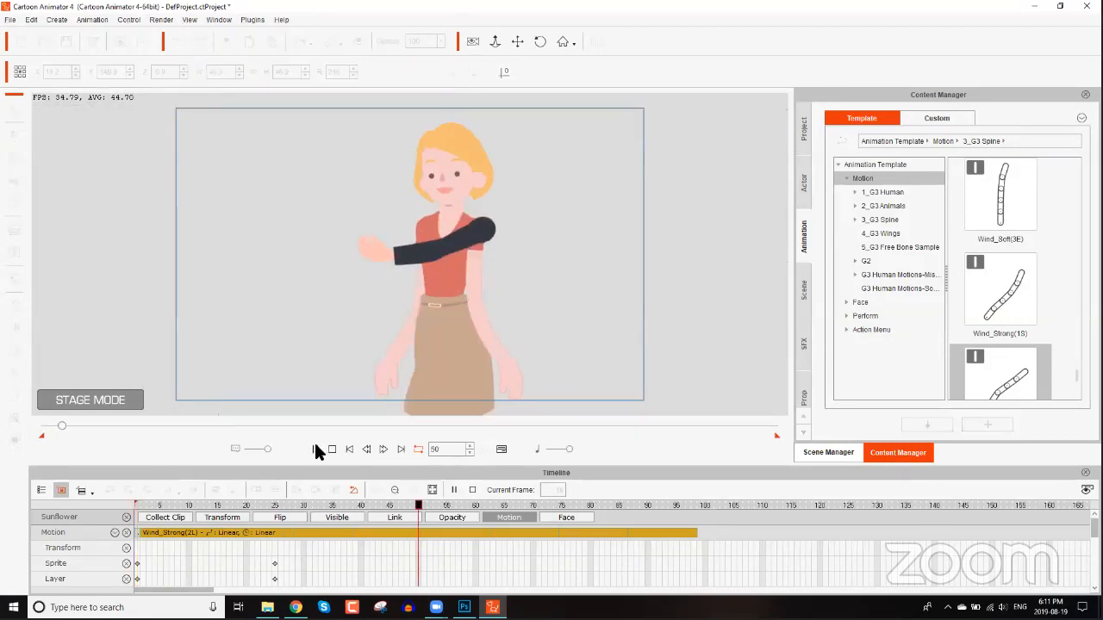
click(331, 449)
click(412, 392)
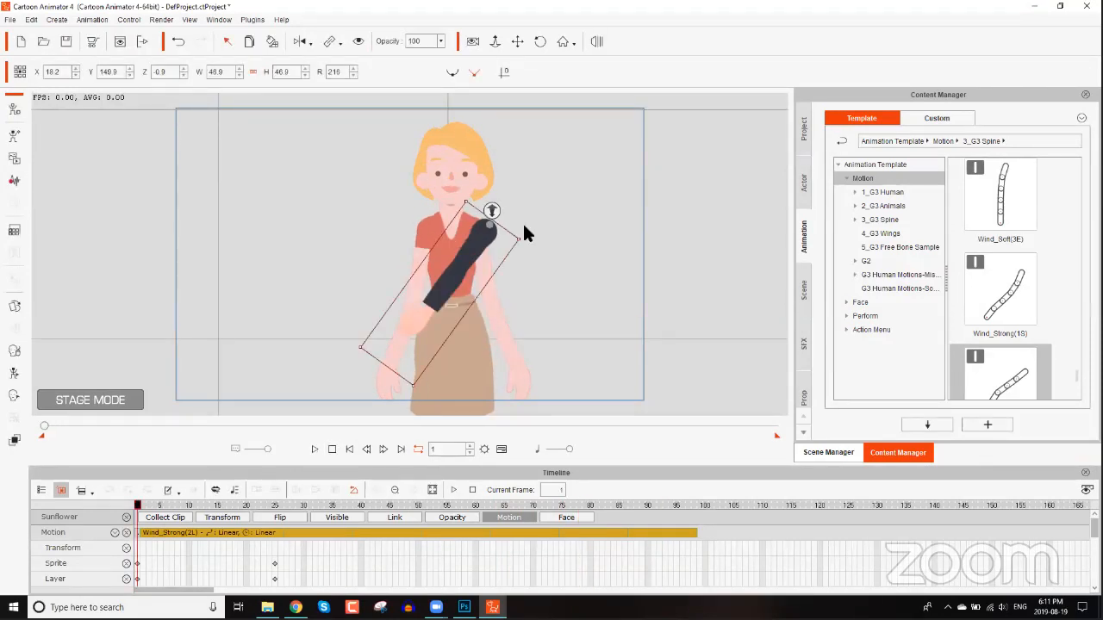
Select the Elastic Folks woman and open her in Composer mode.
key(alt+Tab)
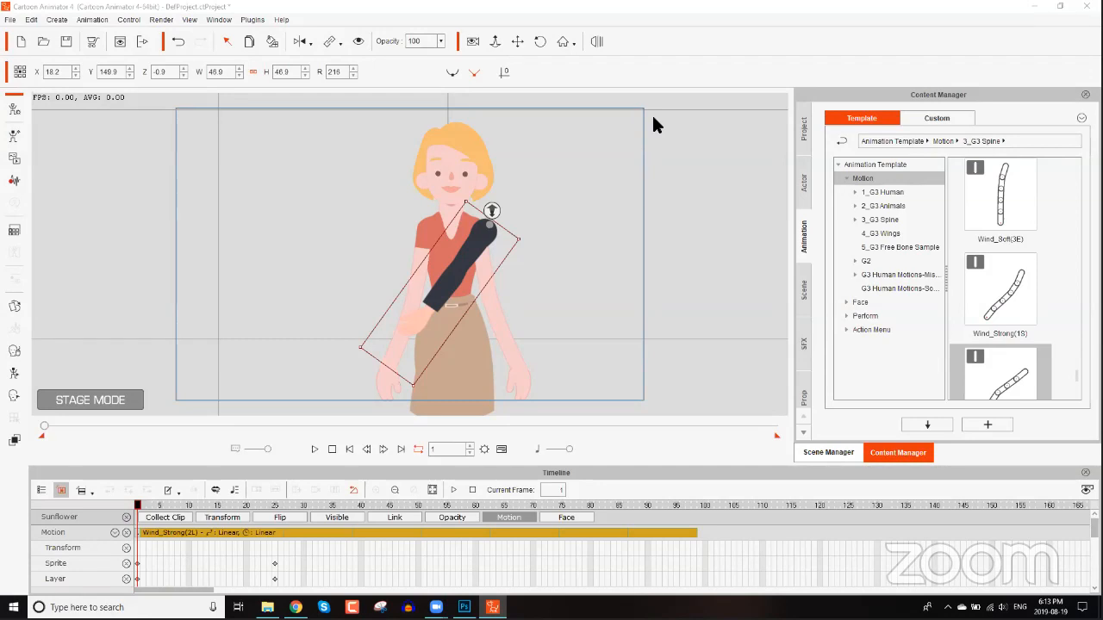
click(463, 362)
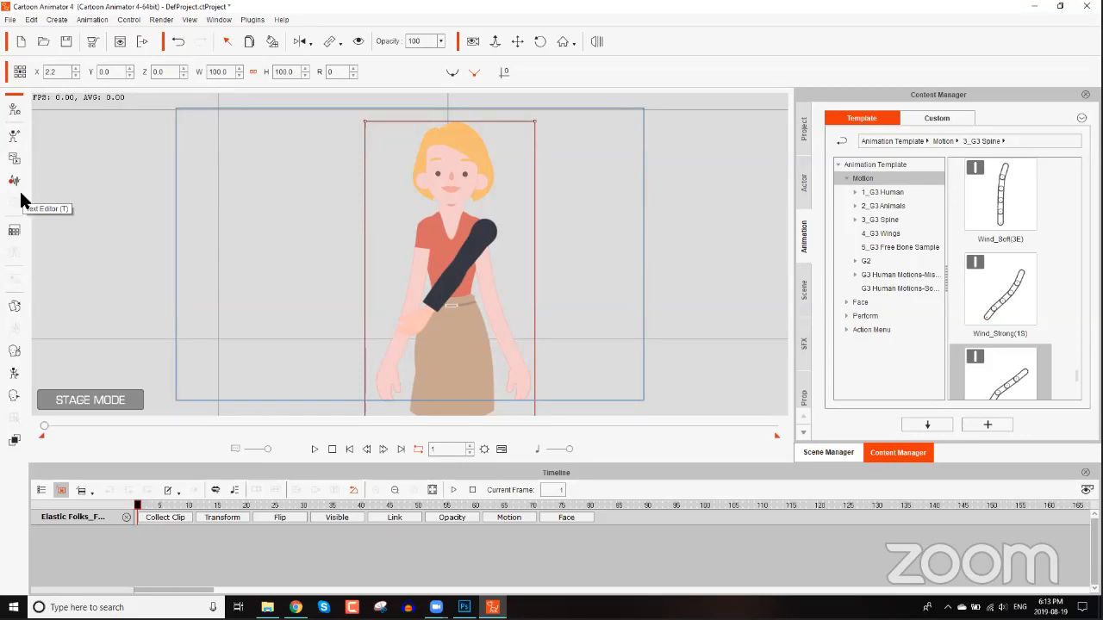
click(17, 117)
click(512, 339)
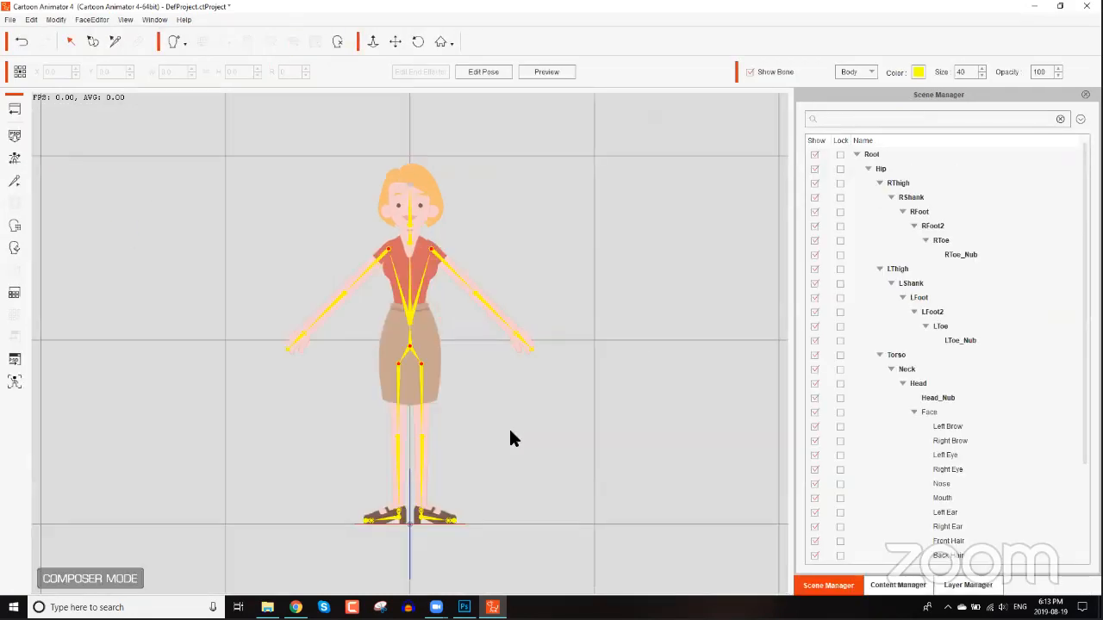
scroll(479, 187, up, 5)
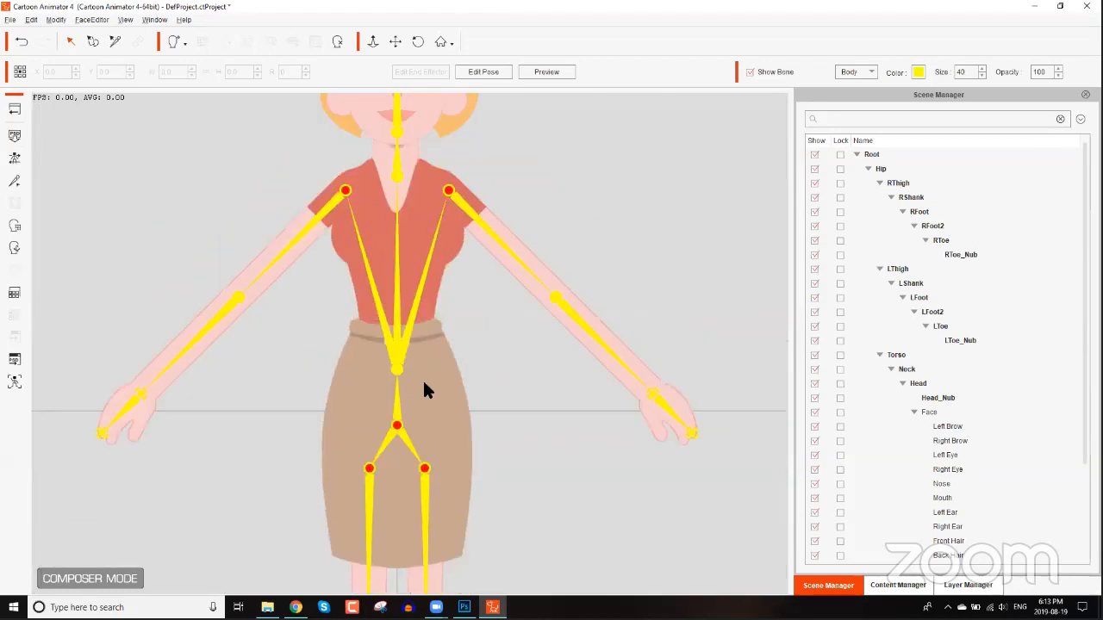
Select the woman's left arm bone and replace its sprite with the LeonS image in the Sprite Editor.
click(426, 374)
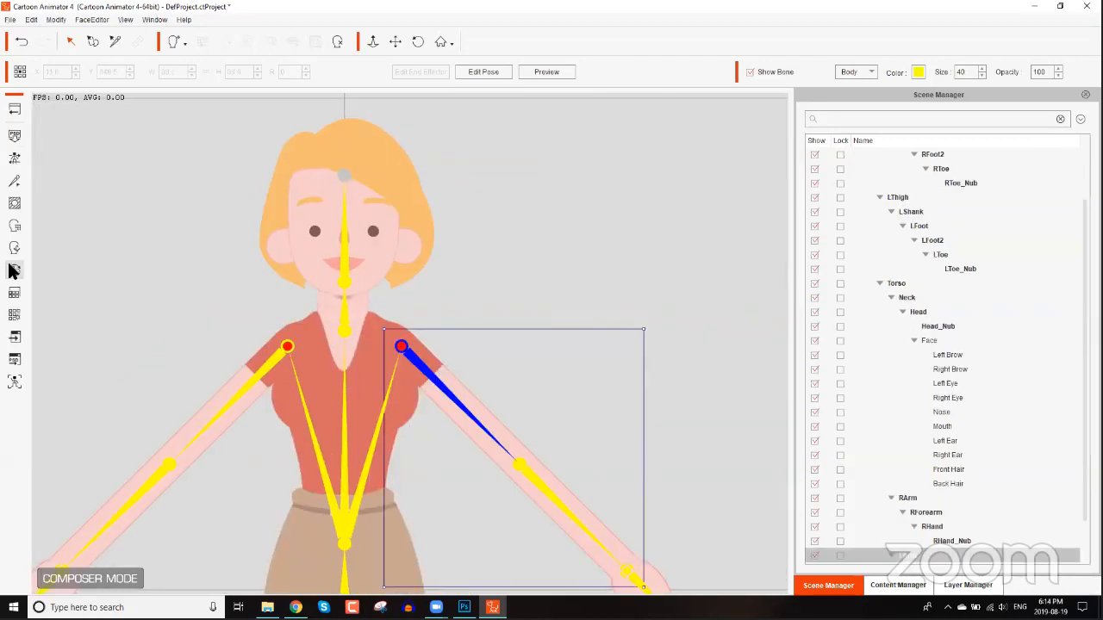
click(13, 272)
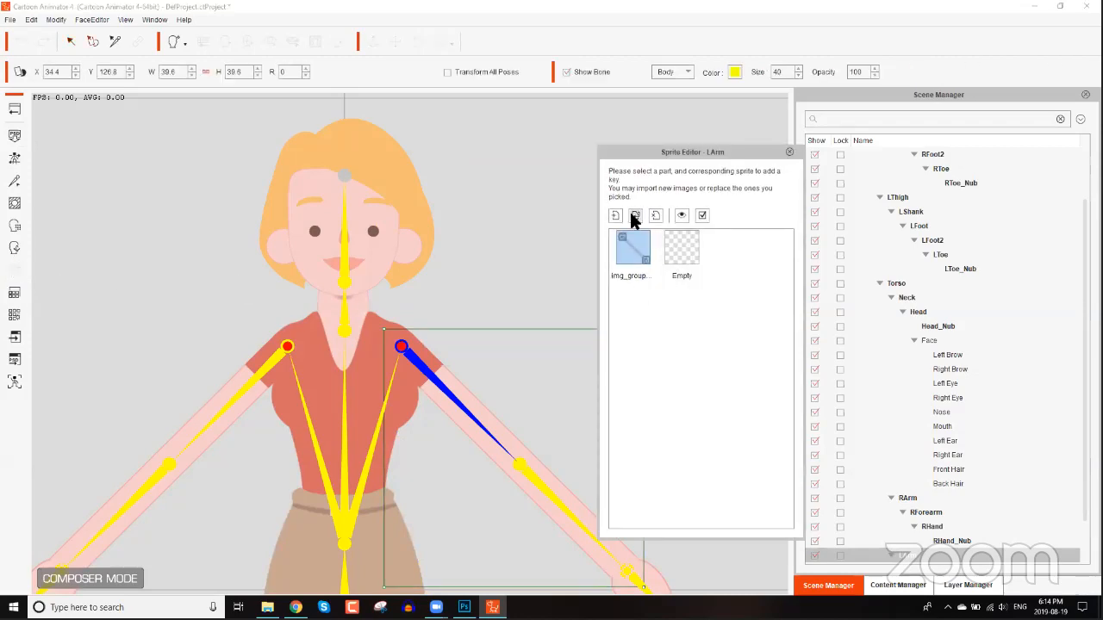
click(634, 215)
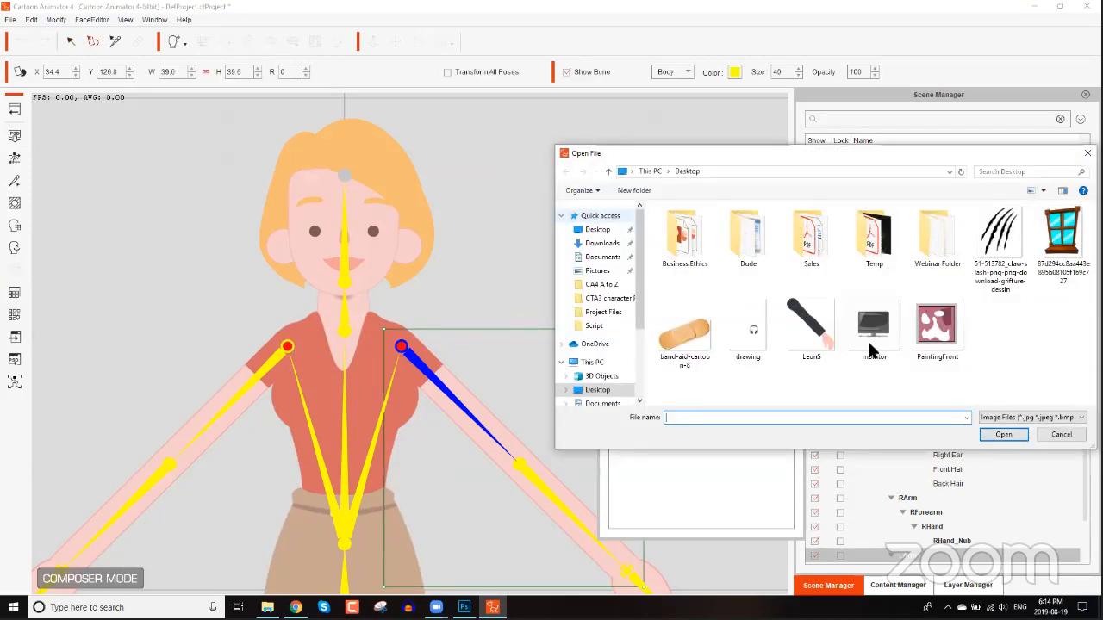
click(817, 334)
double_click(817, 336)
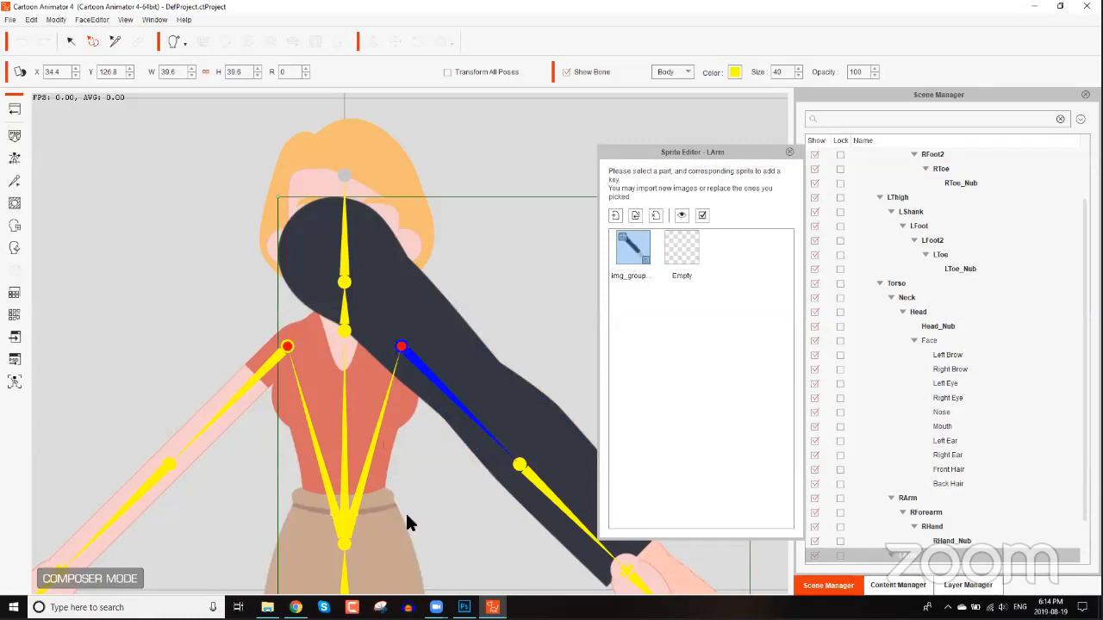
Scale the new sleeve sprite to about 21.8 and fit it along the left arm from the shoulder, then return to Stage mode.
drag(559, 262, 301, 229)
scroll(355, 513, down, 4)
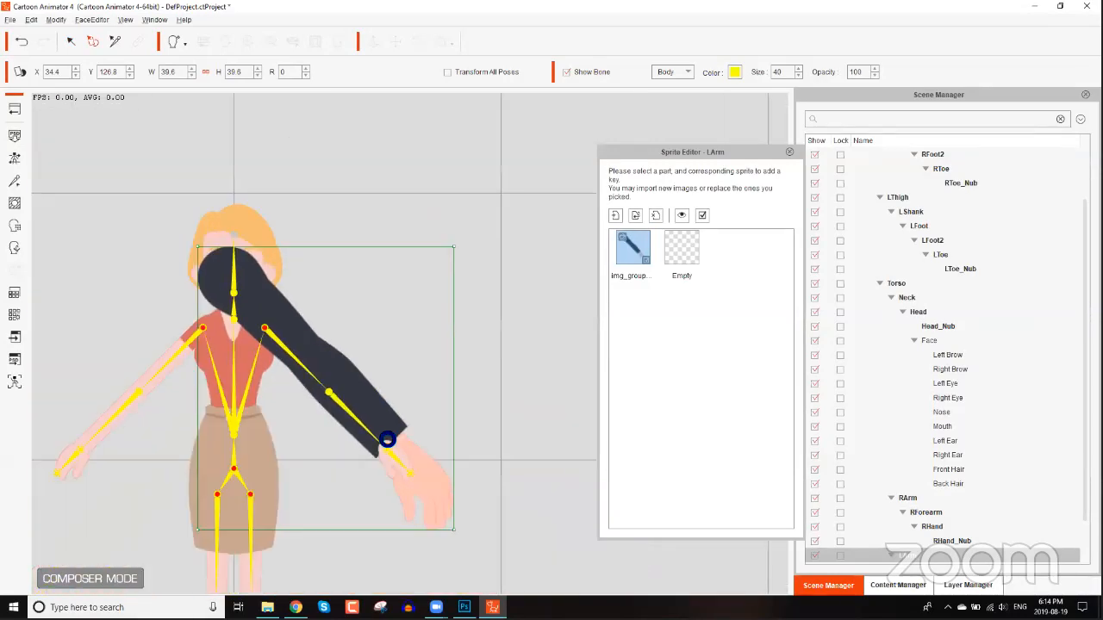
drag(397, 407, 376, 294)
scroll(377, 294, up, 1)
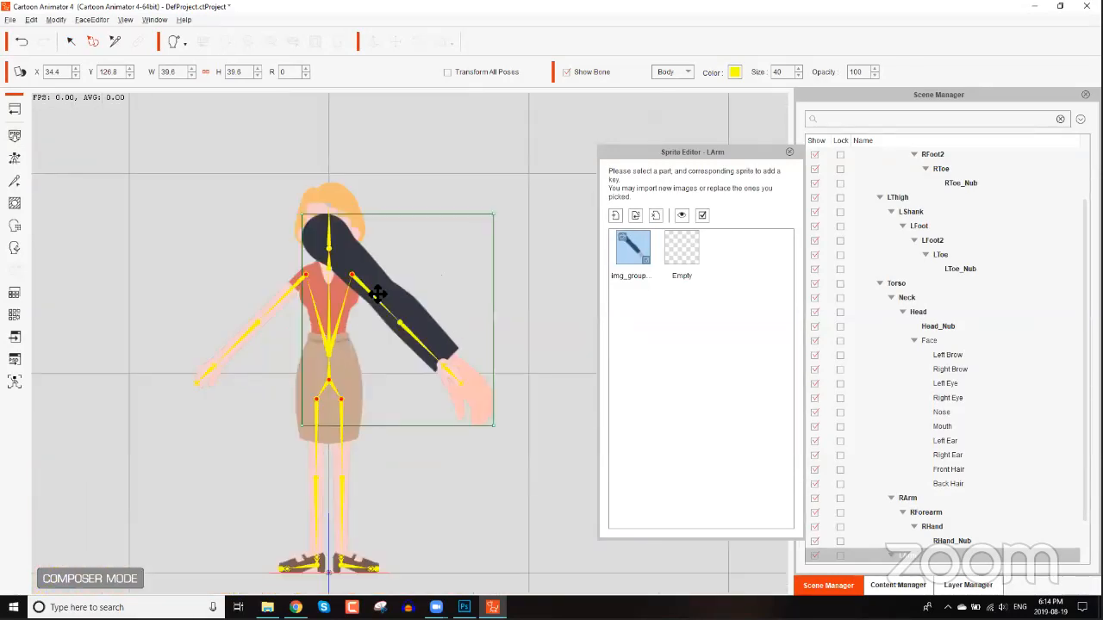
scroll(511, 178, up, 2)
drag(518, 175, 478, 249)
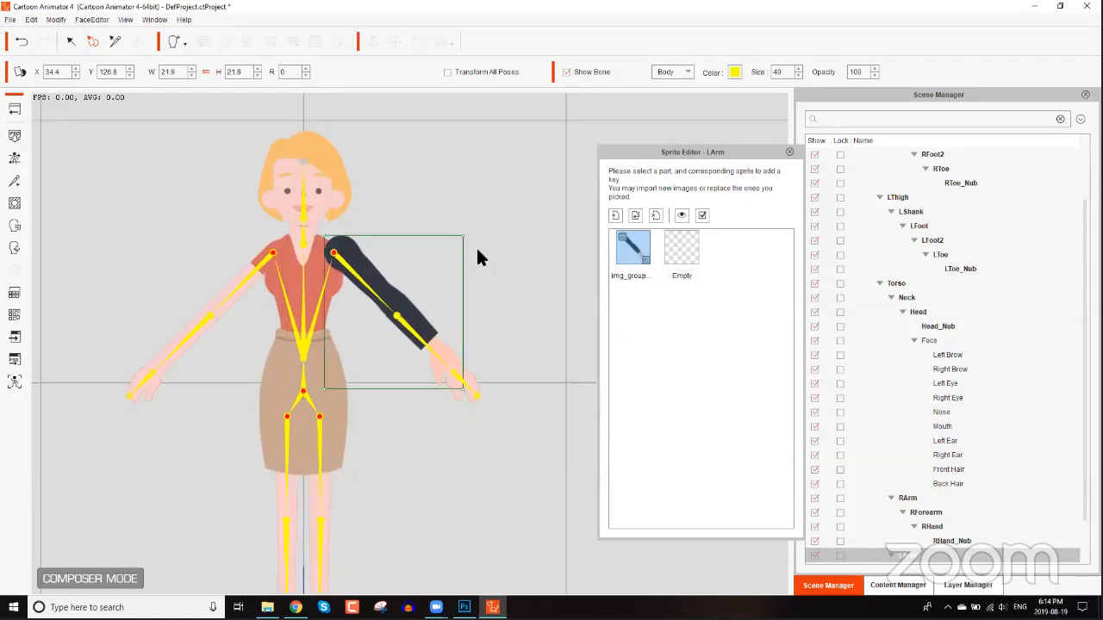
drag(400, 298, 401, 307)
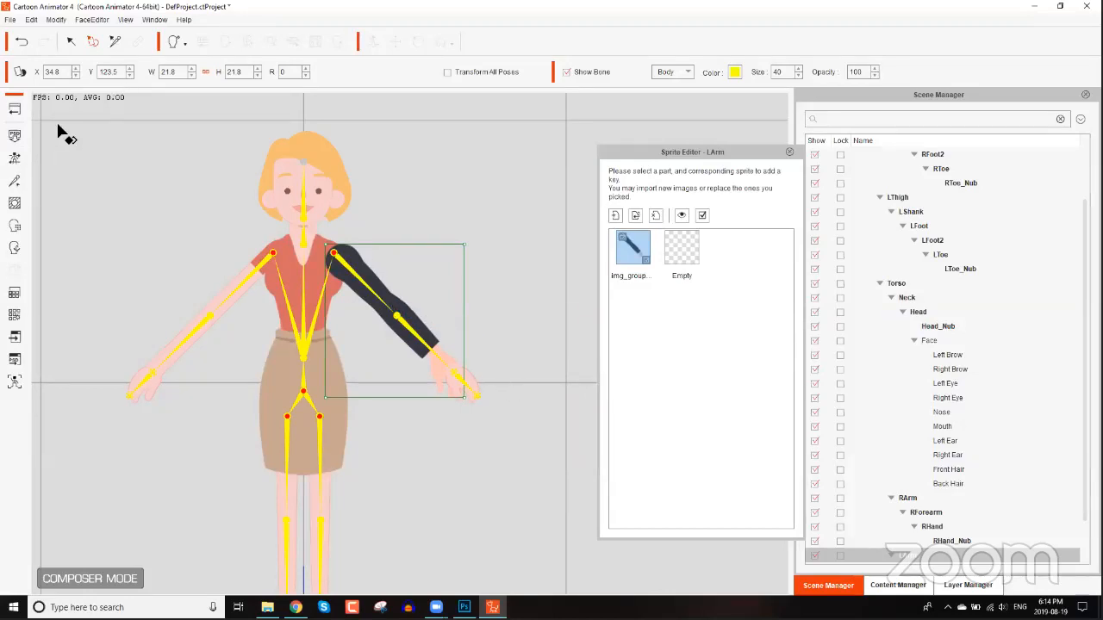
click(19, 107)
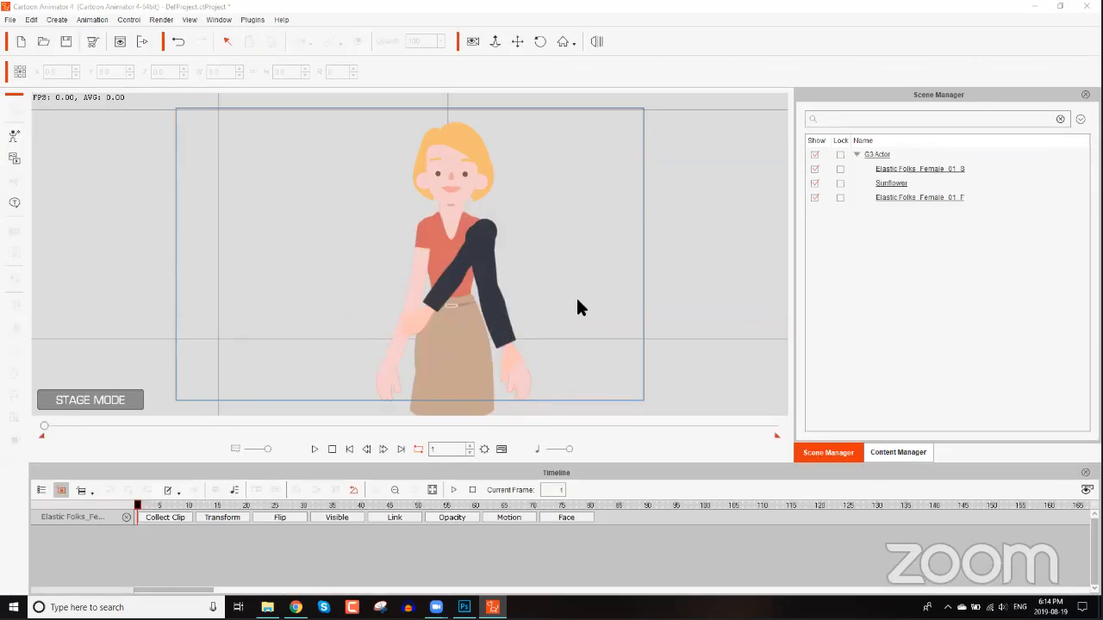
Apply the Martha_F_Scared perform from the G3 360 Perform library to the woman and preview it.
drag(565, 340, 518, 321)
click(915, 452)
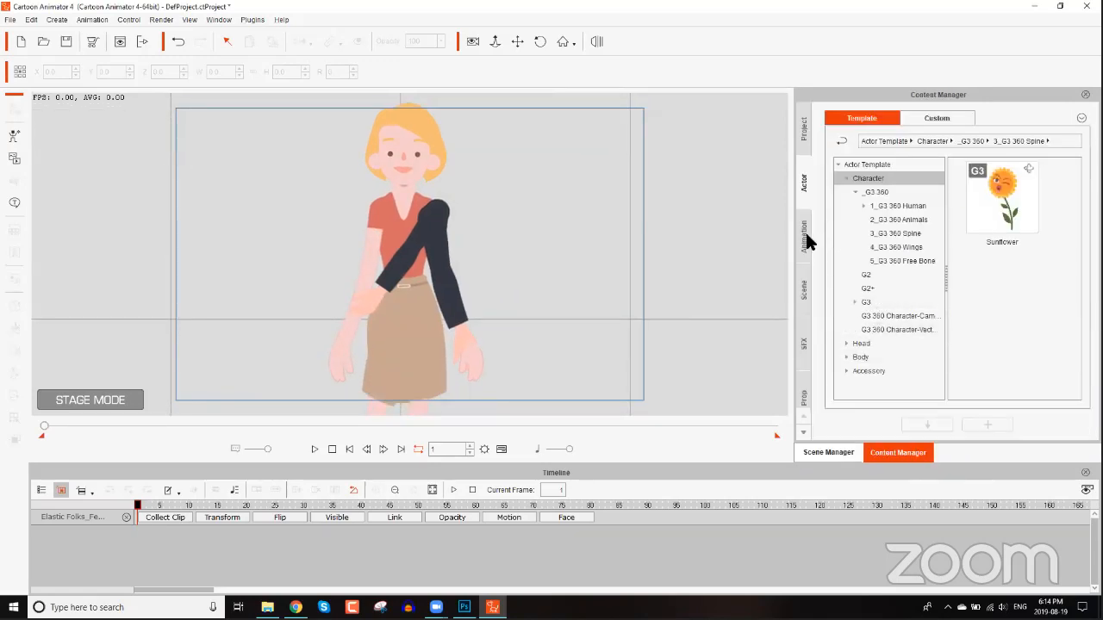
click(805, 233)
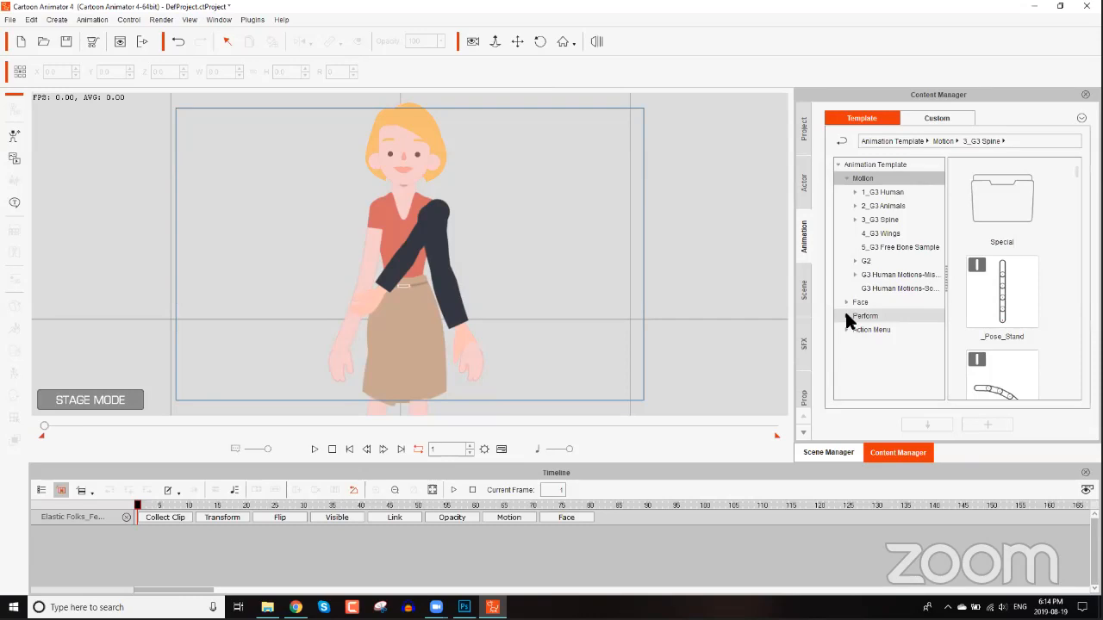
click(845, 316)
click(874, 330)
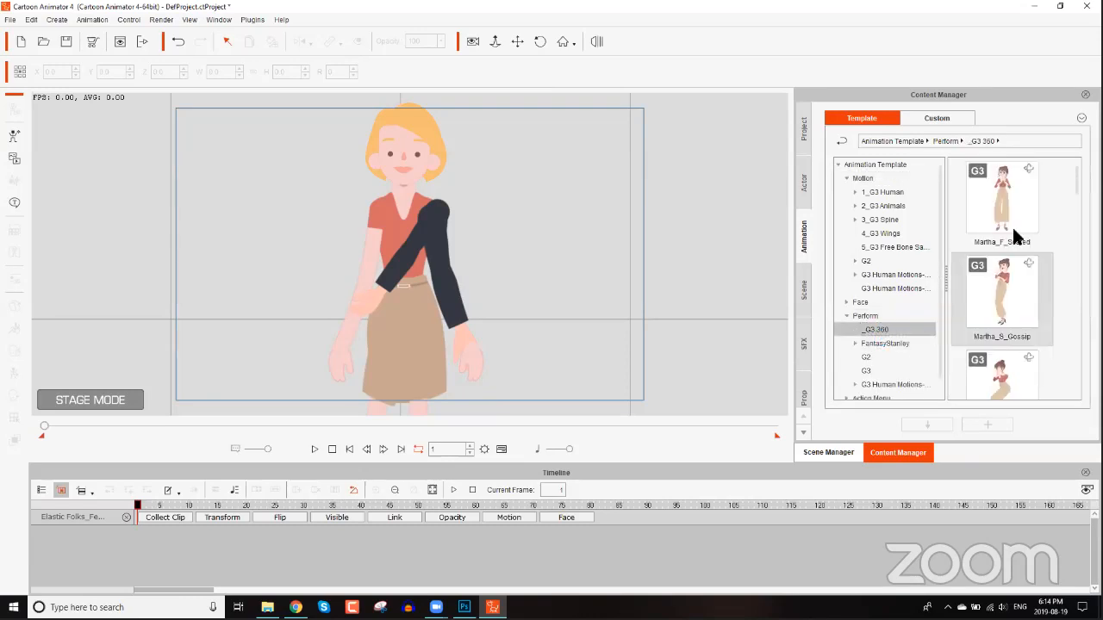
double_click(1007, 193)
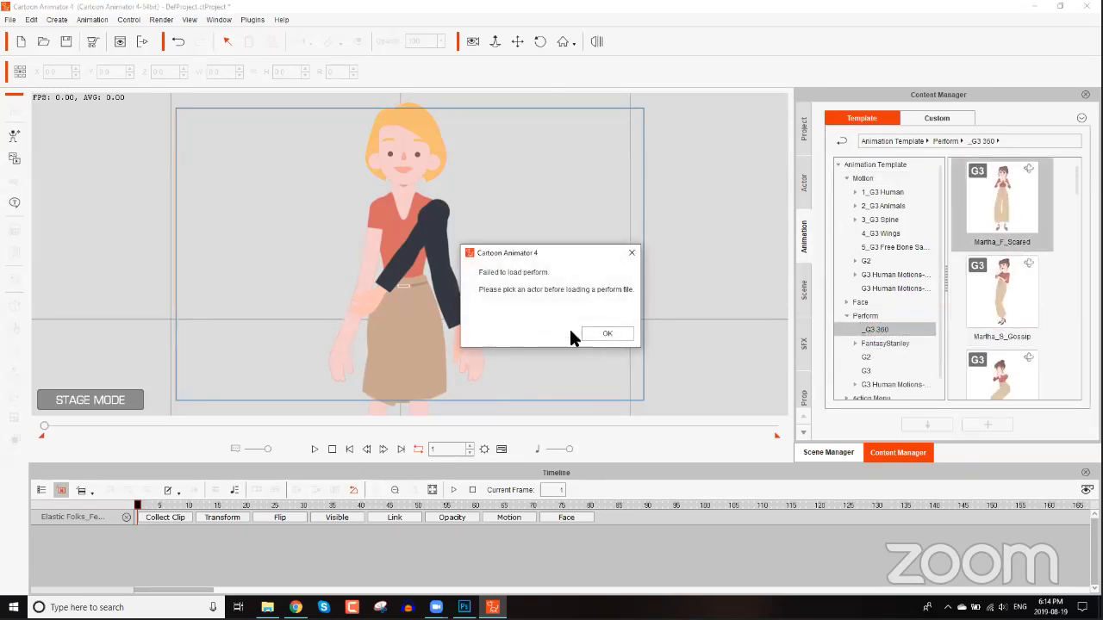
click(603, 334)
click(424, 170)
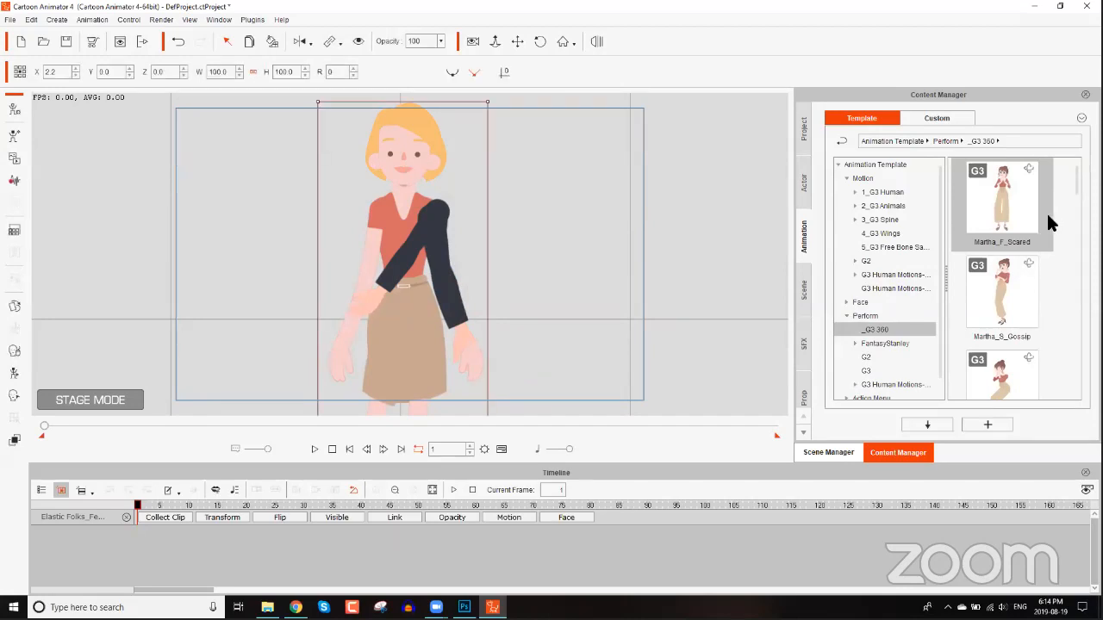
double_click(1026, 206)
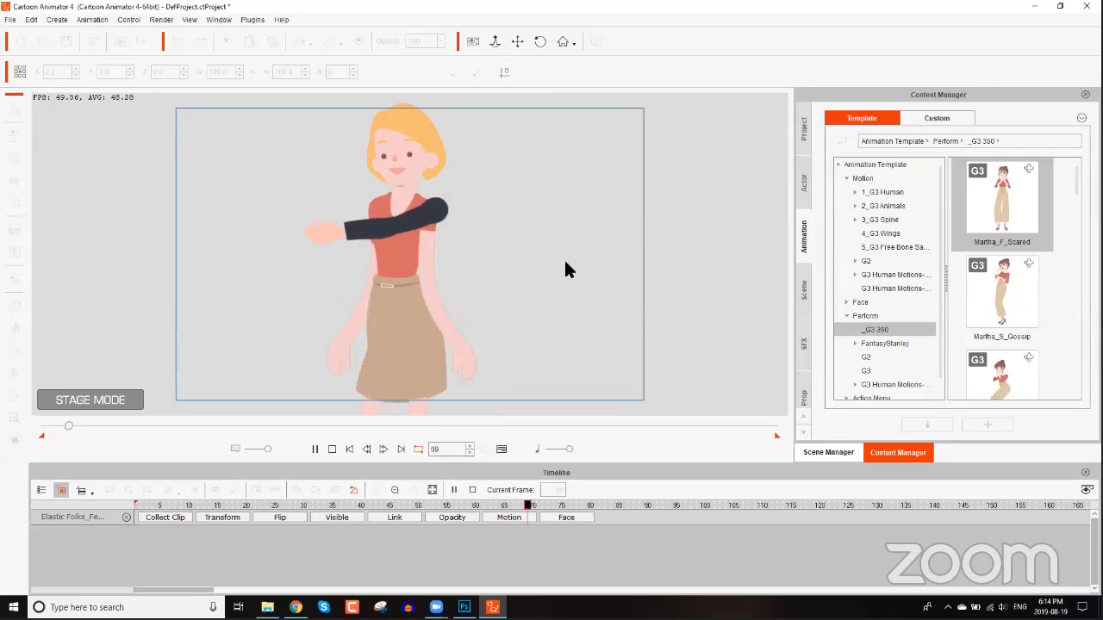
click(331, 449)
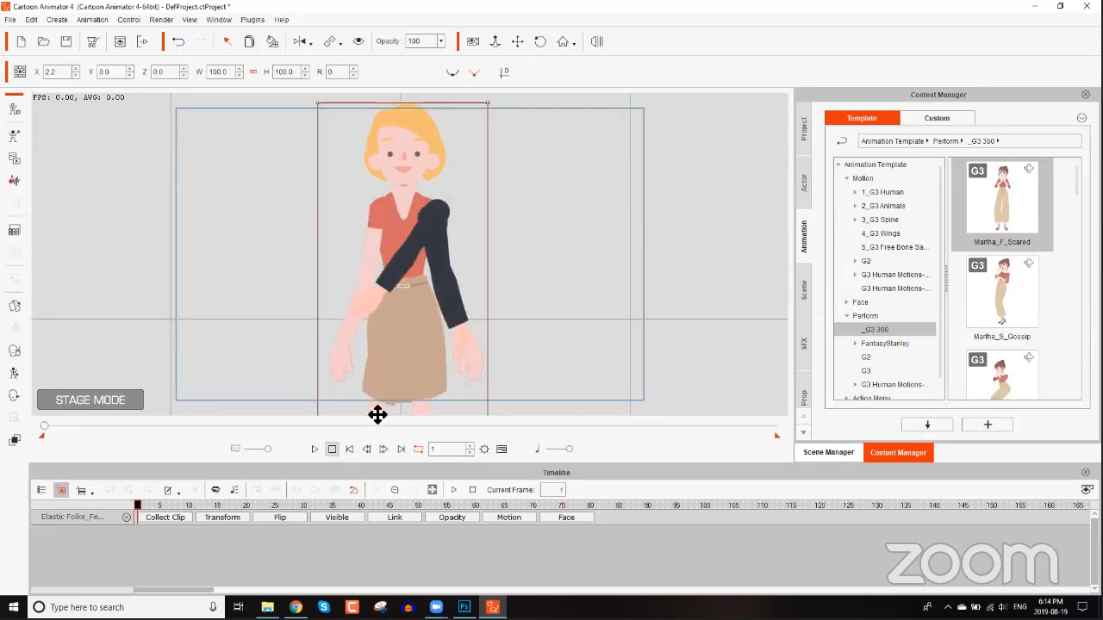
Key the woman's visibility off at frame 10 and back on at about frame 122.
click(828, 453)
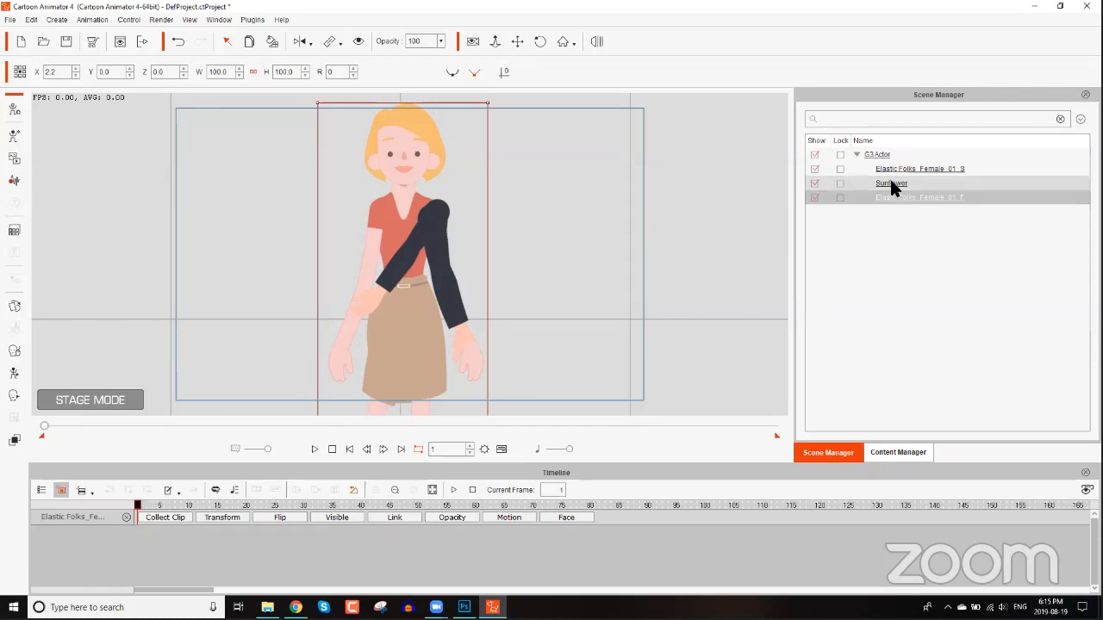
click(815, 170)
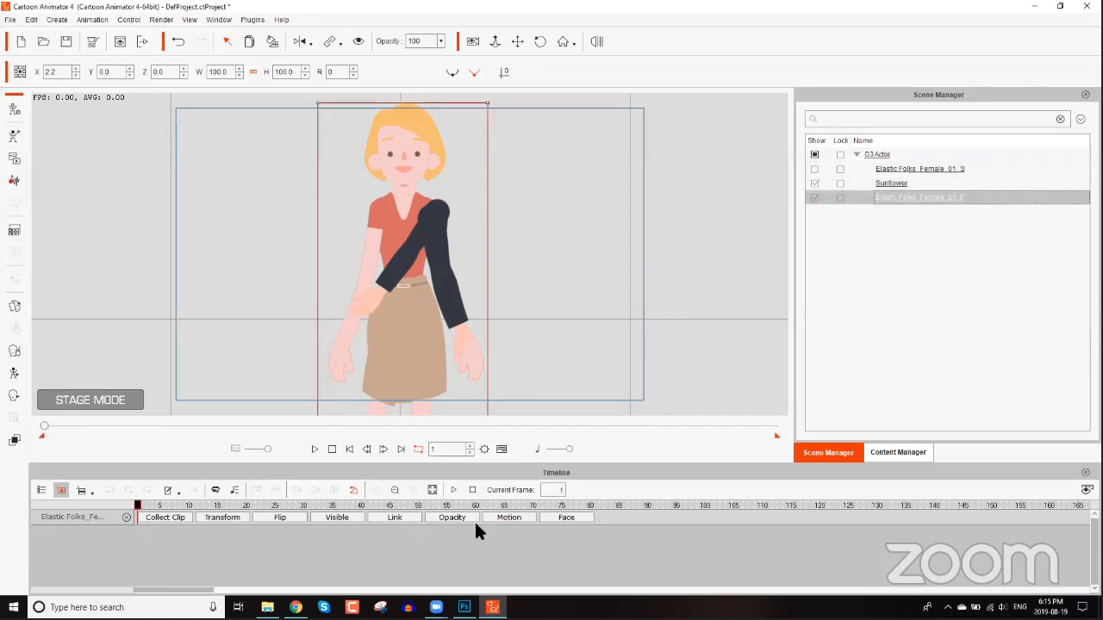
click(354, 517)
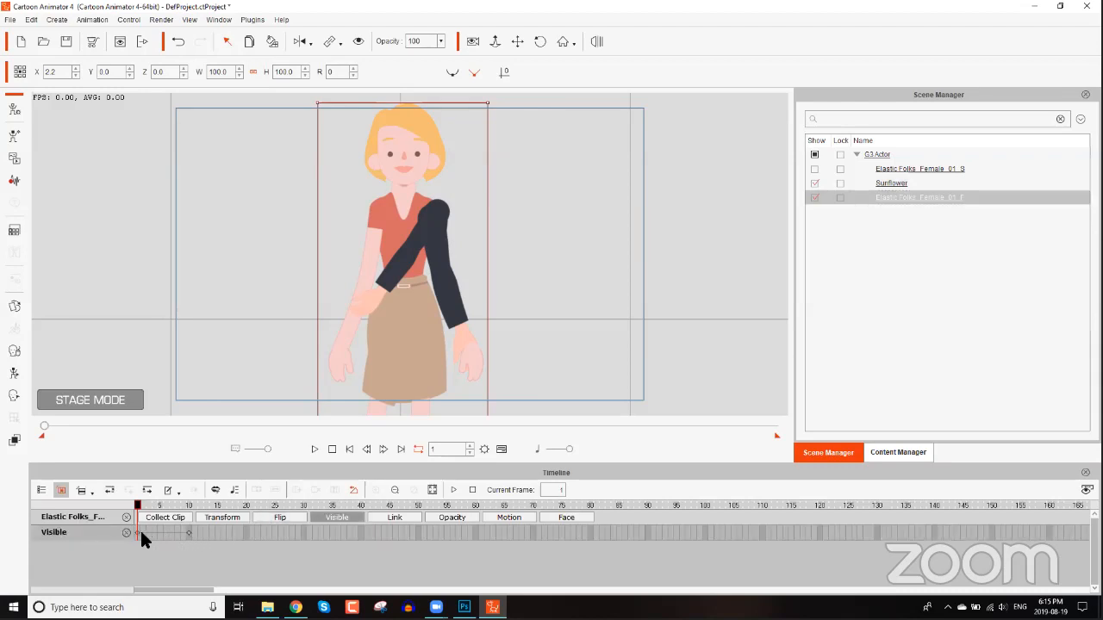
click(186, 532)
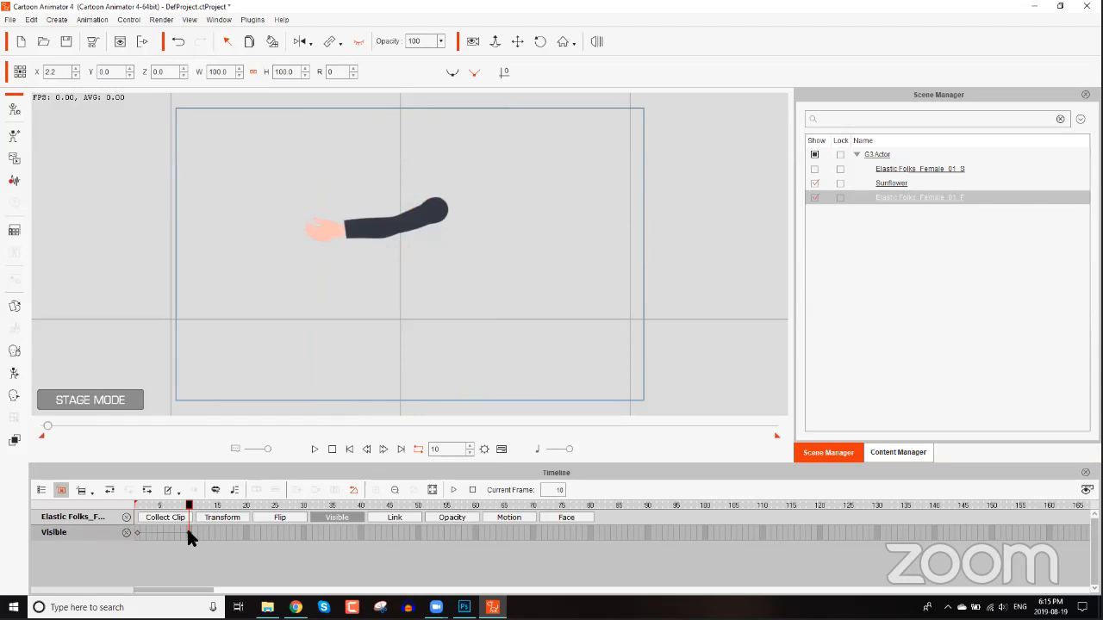
click(832, 533)
Play the animation, stop it, and scrub to frame 117 to check the visibility change.
key(space)
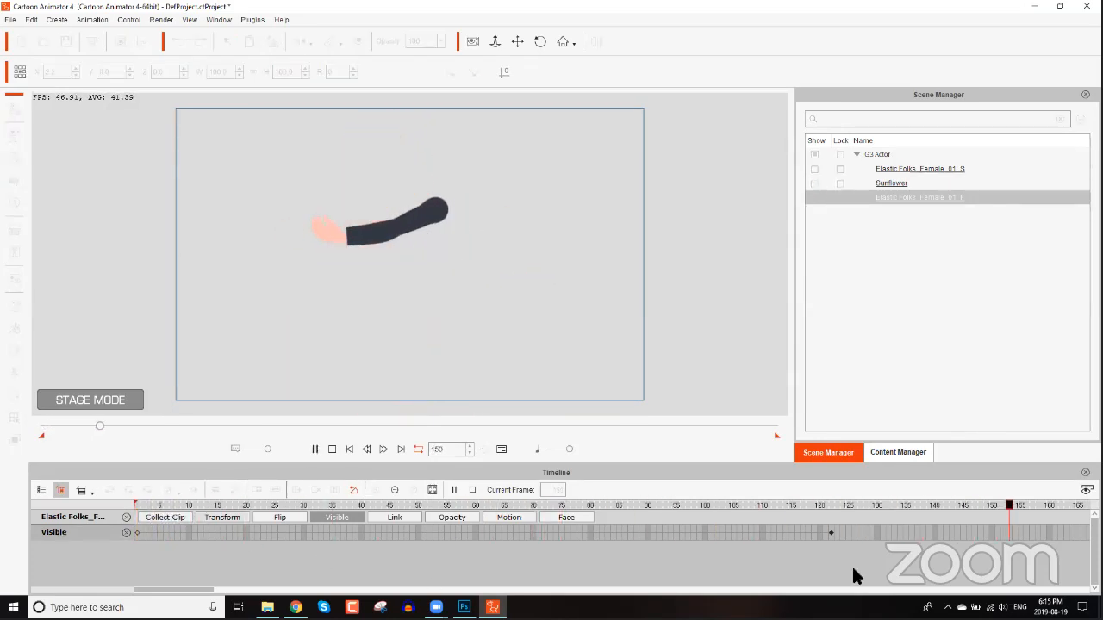
key(space)
drag(828, 505, 802, 505)
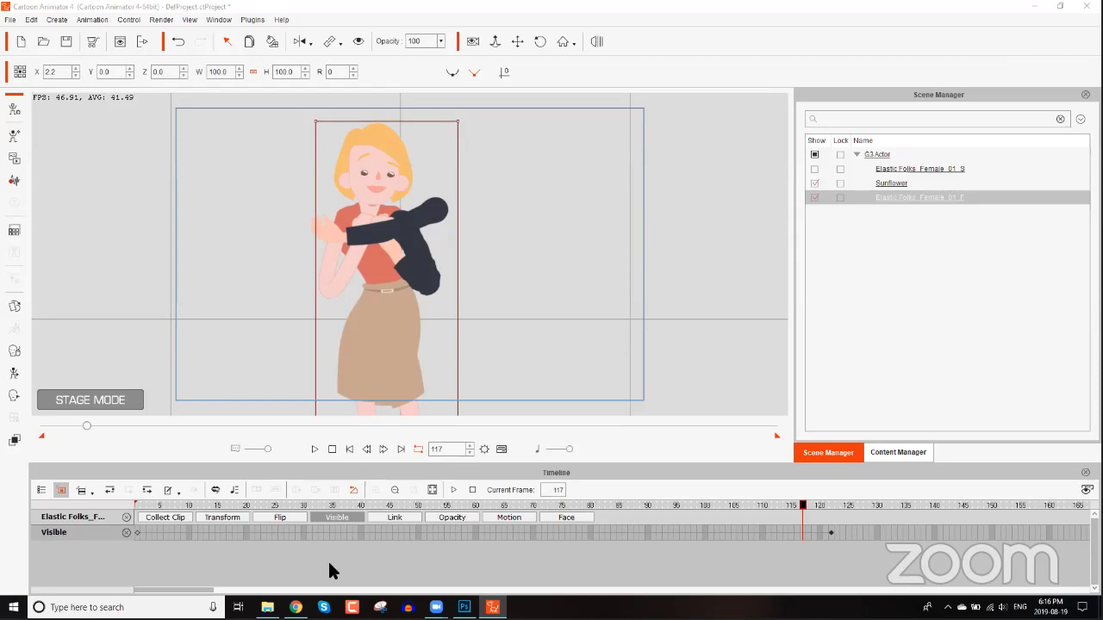
Switch to the browser and open the Reallusion forum in a new tab.
key(alt+Tab)
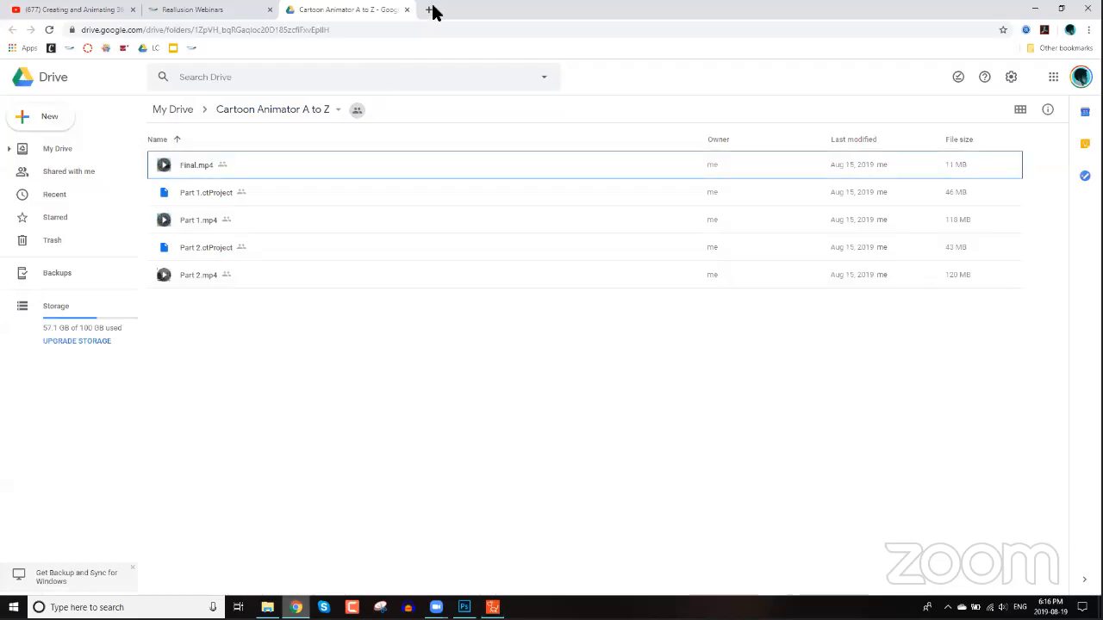
click(430, 10)
text(fo)
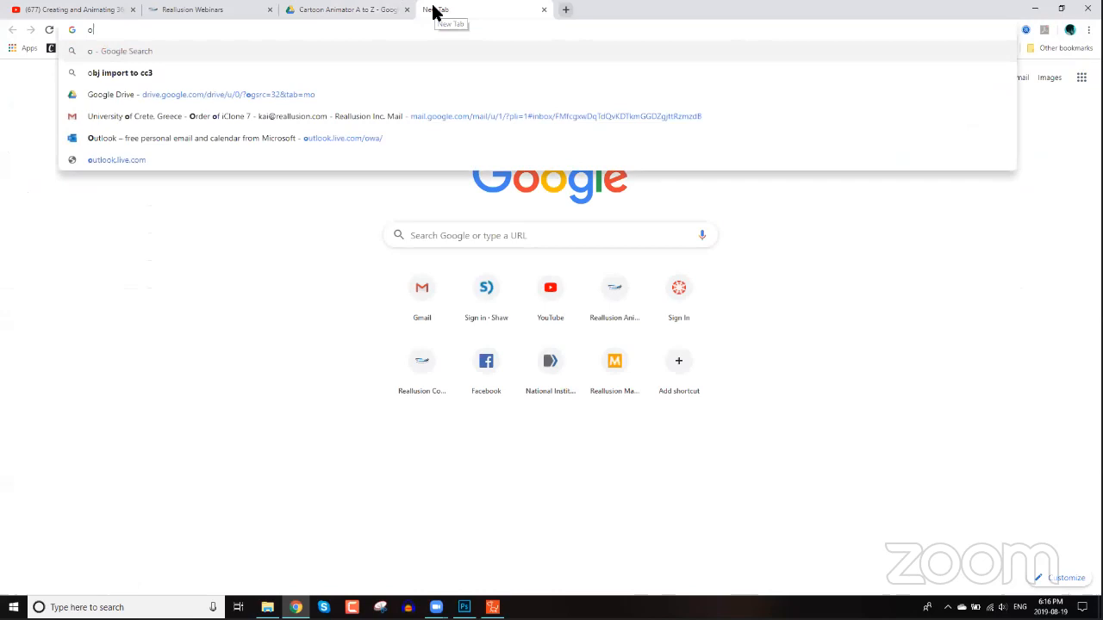
key(Return)
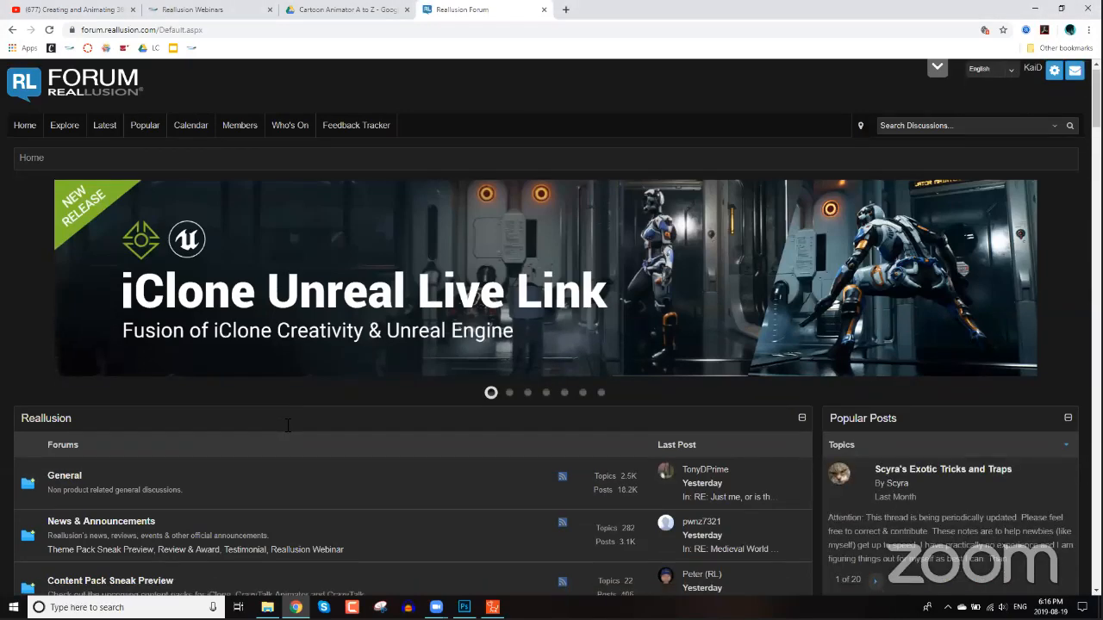
Open the Cartoon Animator Wishful Features - Craft Your Dream Tools forum and select its web address.
scroll(291, 419, down, 2)
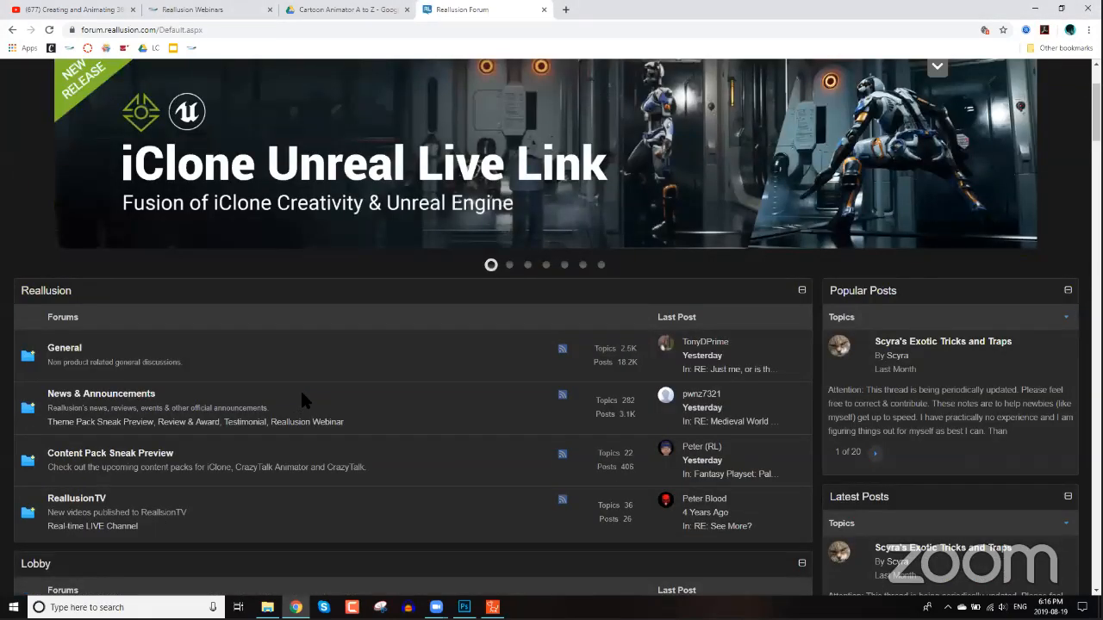
scroll(300, 388, down, 3)
scroll(300, 388, down, 5)
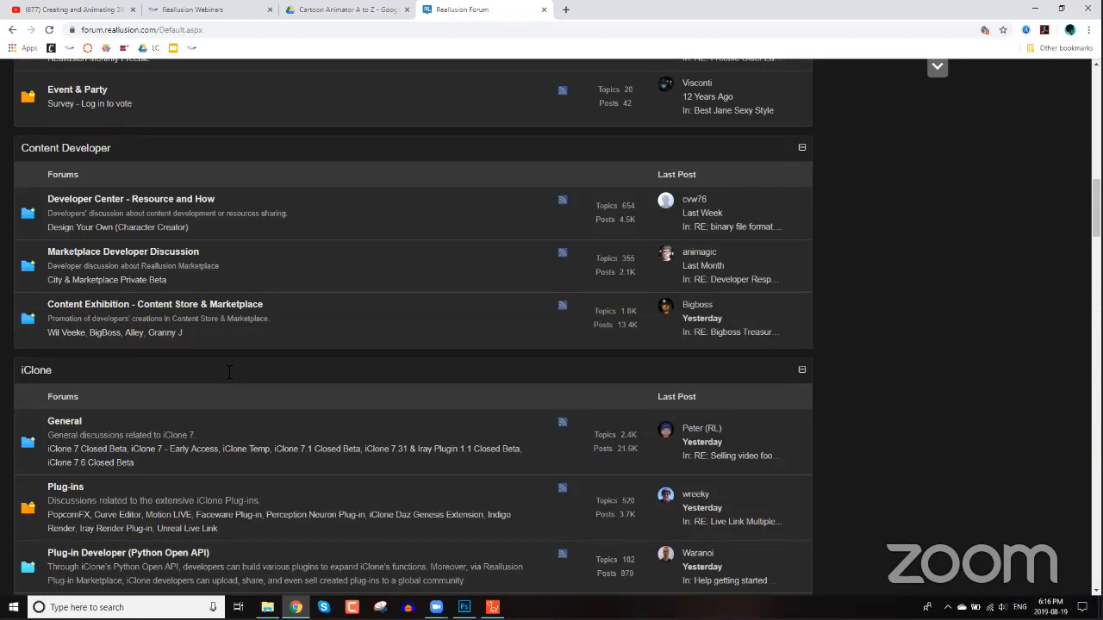
scroll(228, 374, down, 4)
scroll(228, 379, down, 15)
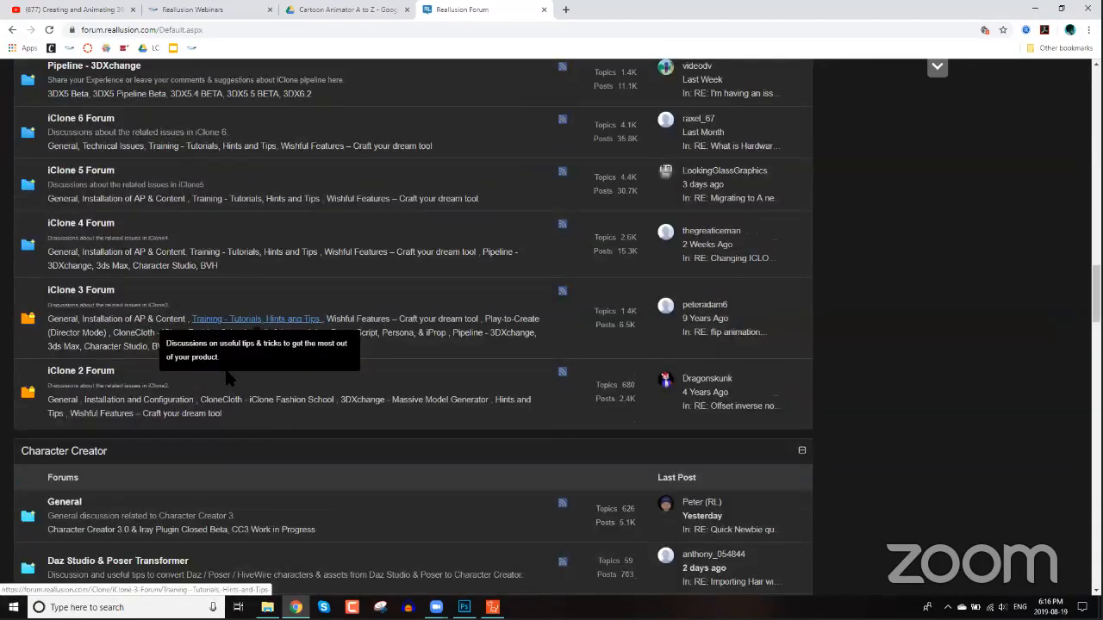
scroll(77, 192, up, 1)
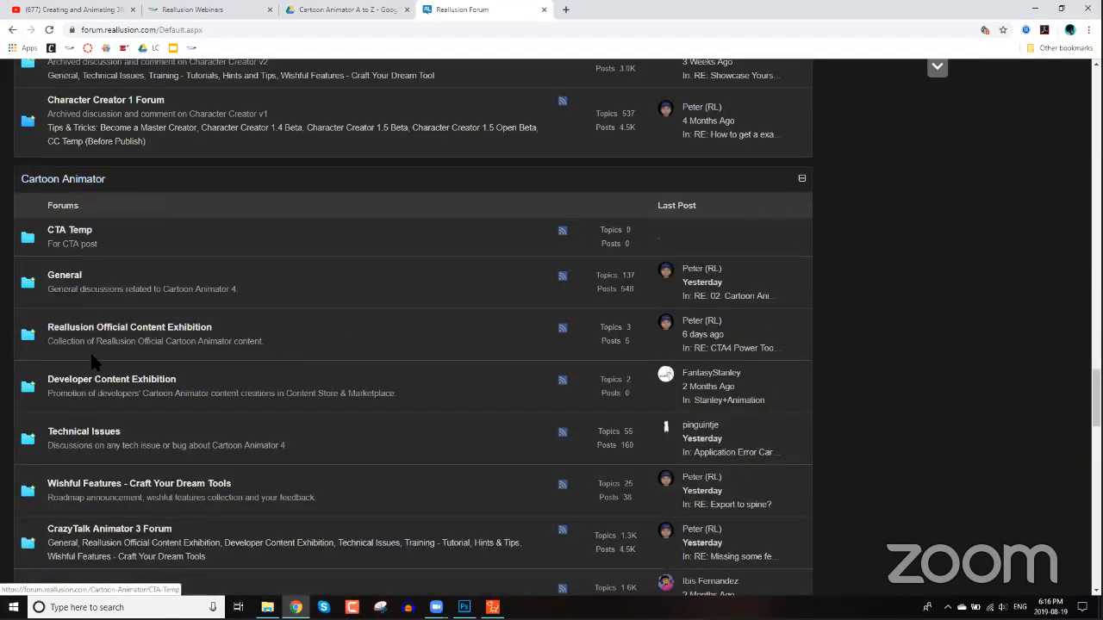
scroll(135, 388, down, 1)
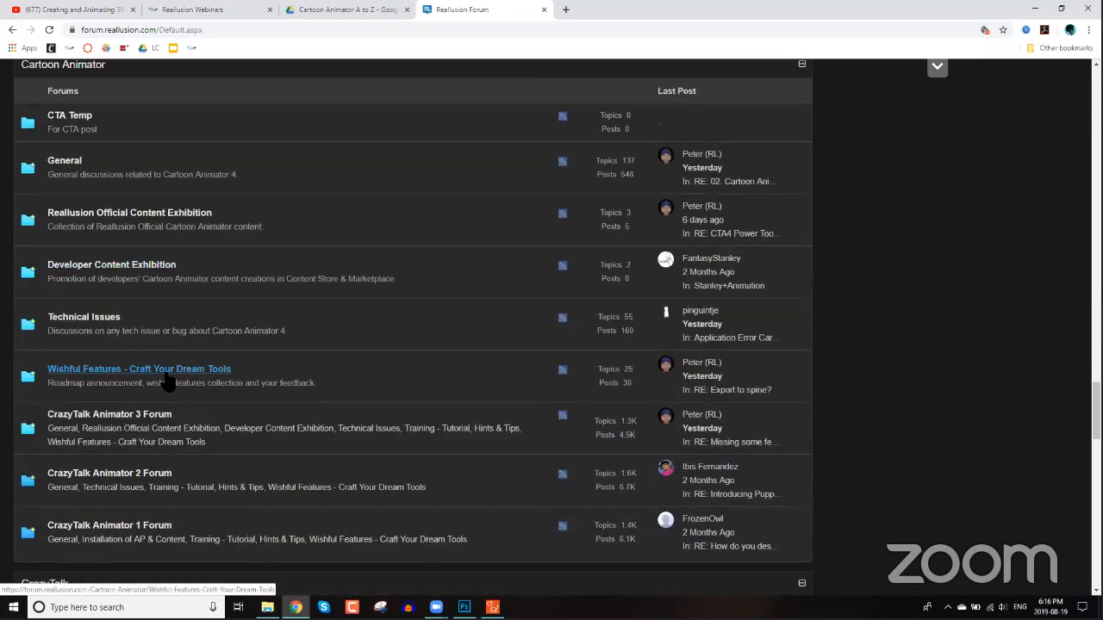
click(167, 374)
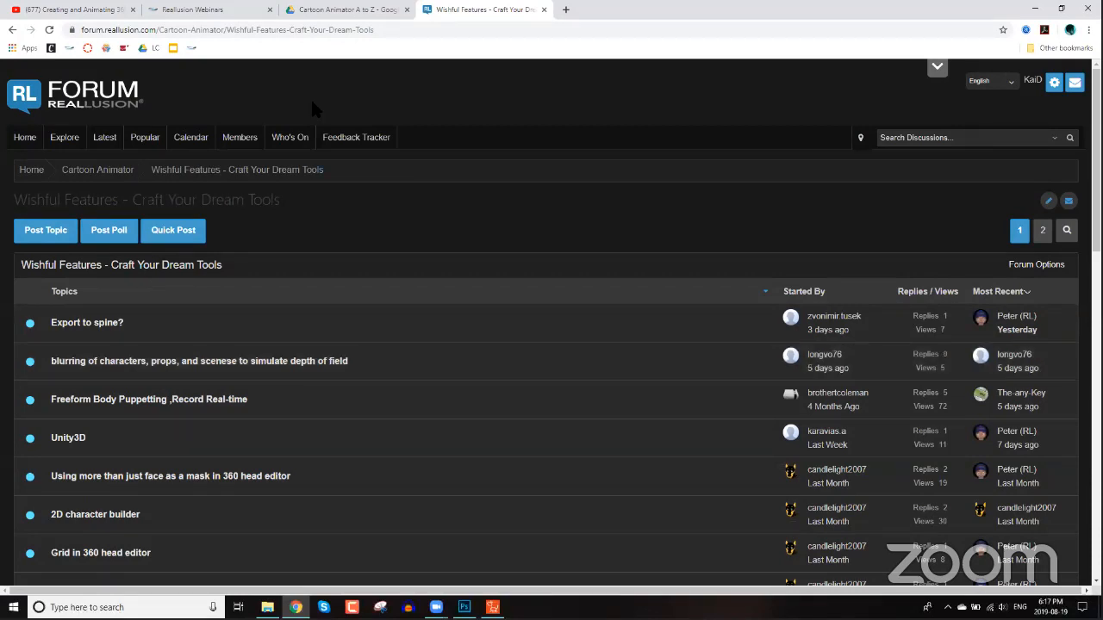
click(392, 34)
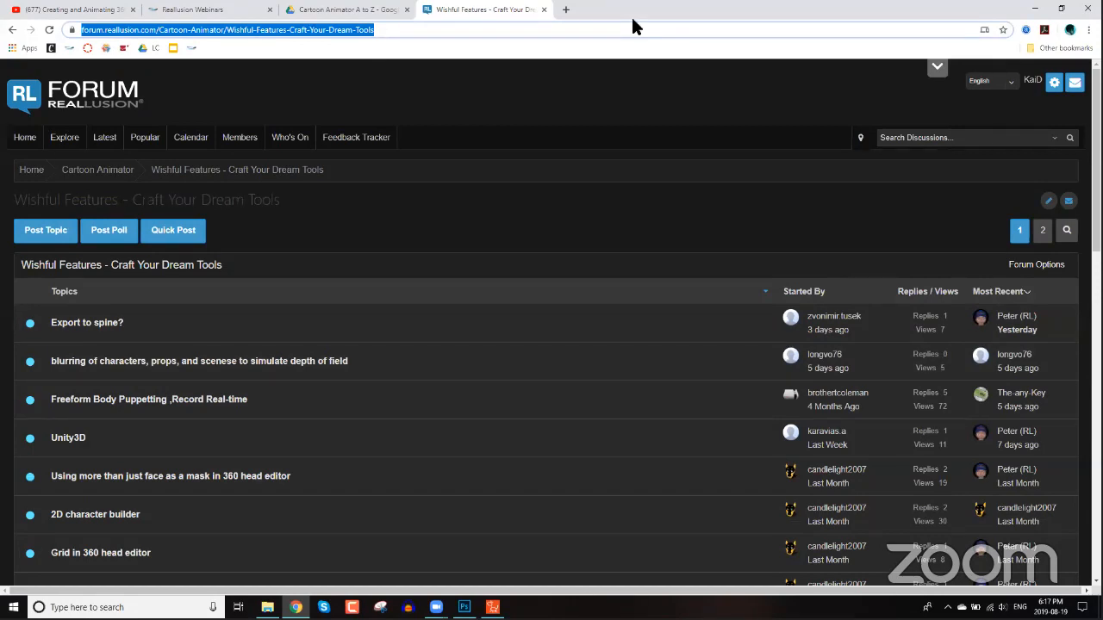
text(https://forum.reallusion.com/Cartoon-Animator/Wishful-Features-Craft-Your-Dream-Tools)
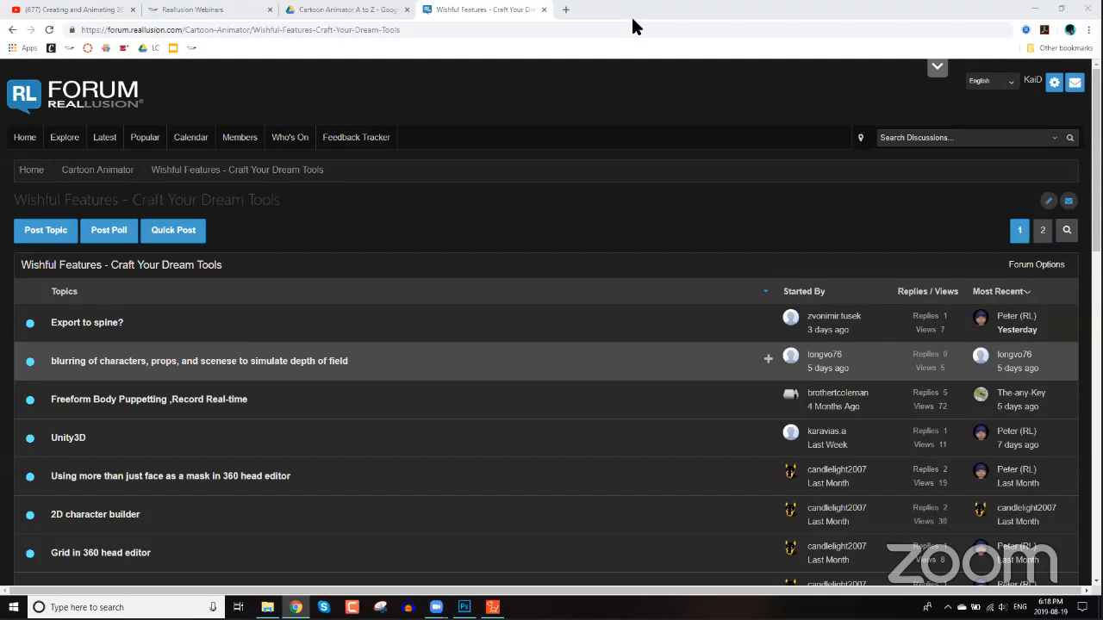
Launch Microsoft Paint from the Windows search.
click(120, 607)
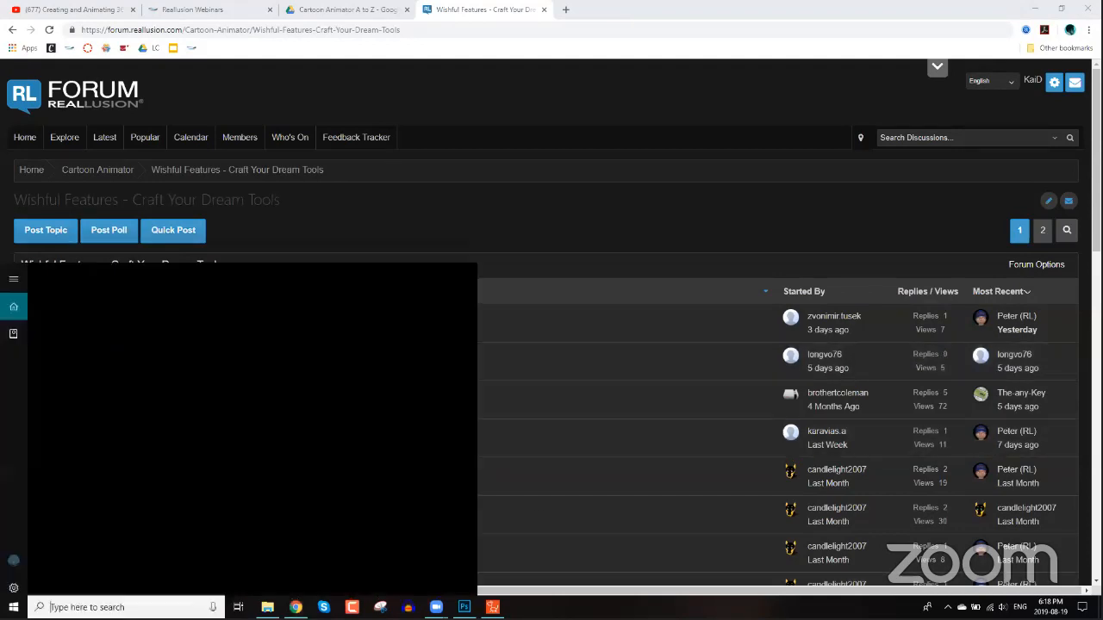
text(micr)
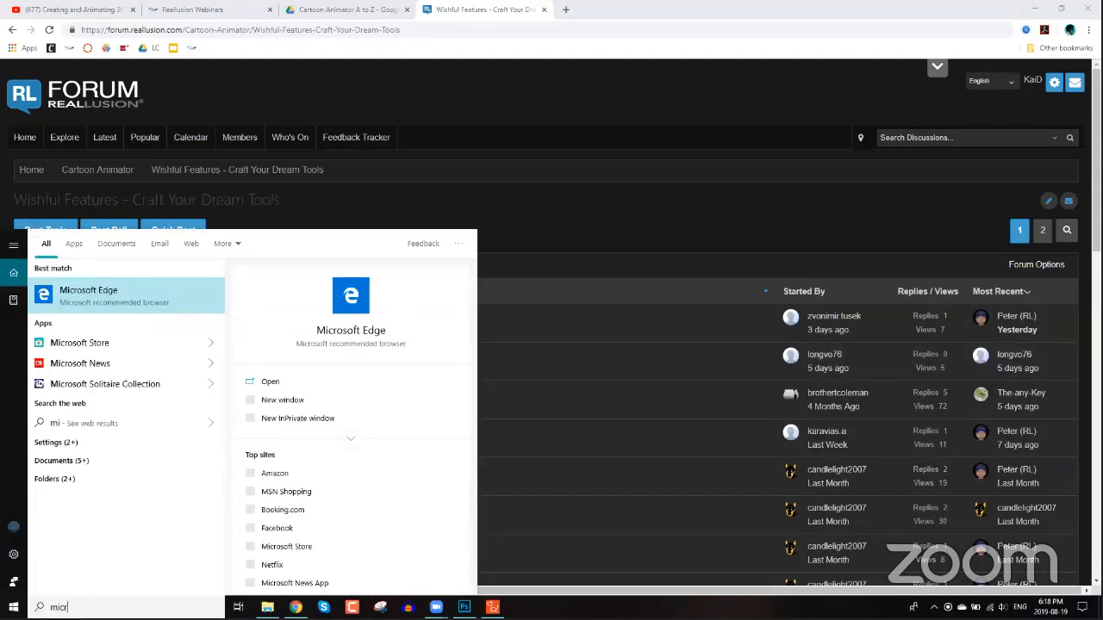
text(osoft pain)
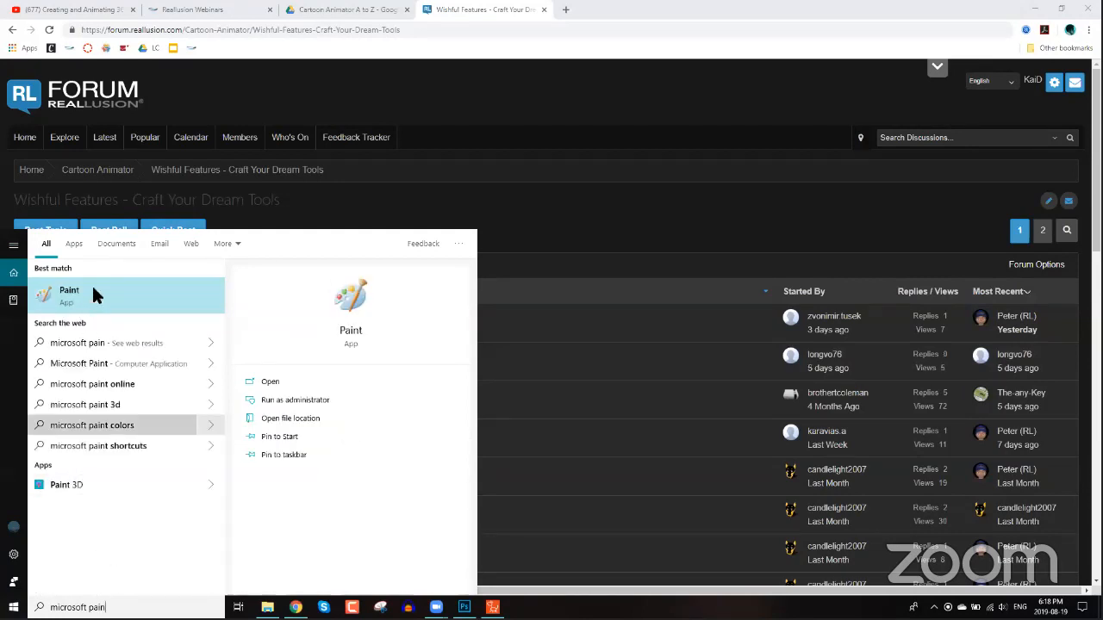
click(93, 293)
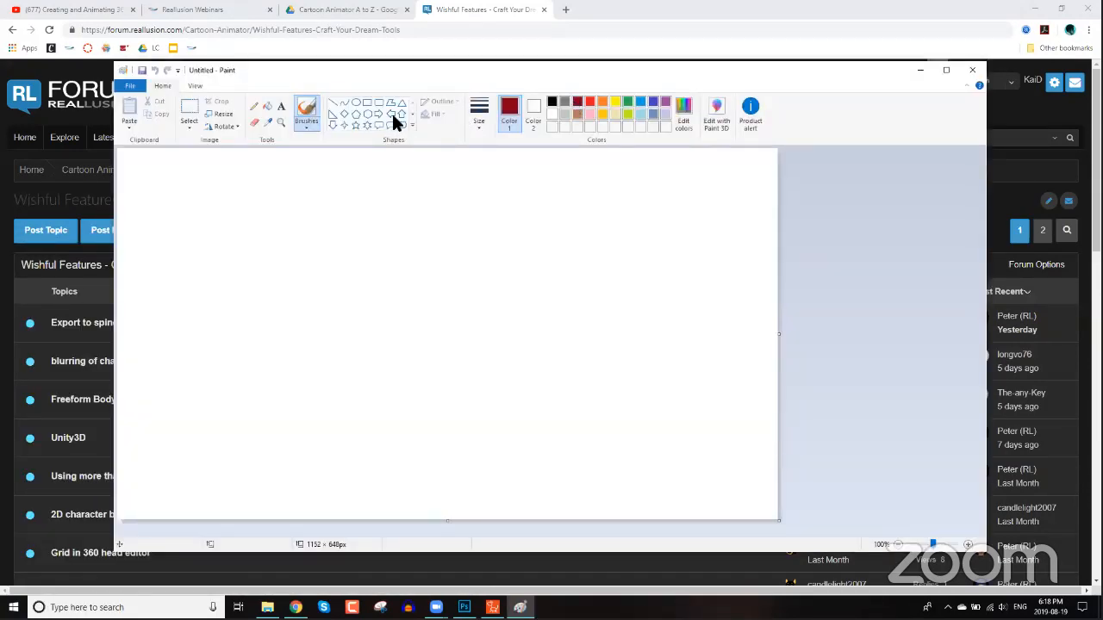
Draw a rectangle on the Paint canvas, colour it pink, and move it up and to the left.
click(367, 102)
mouse_move(316, 259)
mouse_down()
mouse_move(586, 394)
mouse_move(635, 448)
mouse_move(687, 437)
mouse_move(625, 447)
mouse_up()
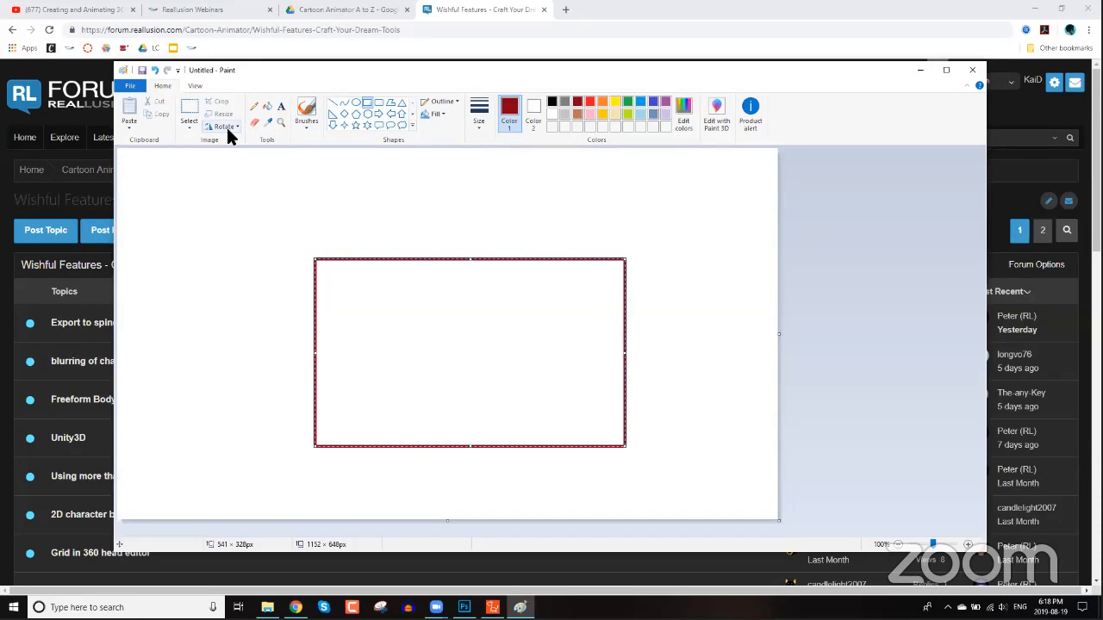
click(589, 114)
drag(429, 322, 335, 282)
Adjust the shape fill options and draw four more overlapping pink rectangles of varying sizes.
click(440, 115)
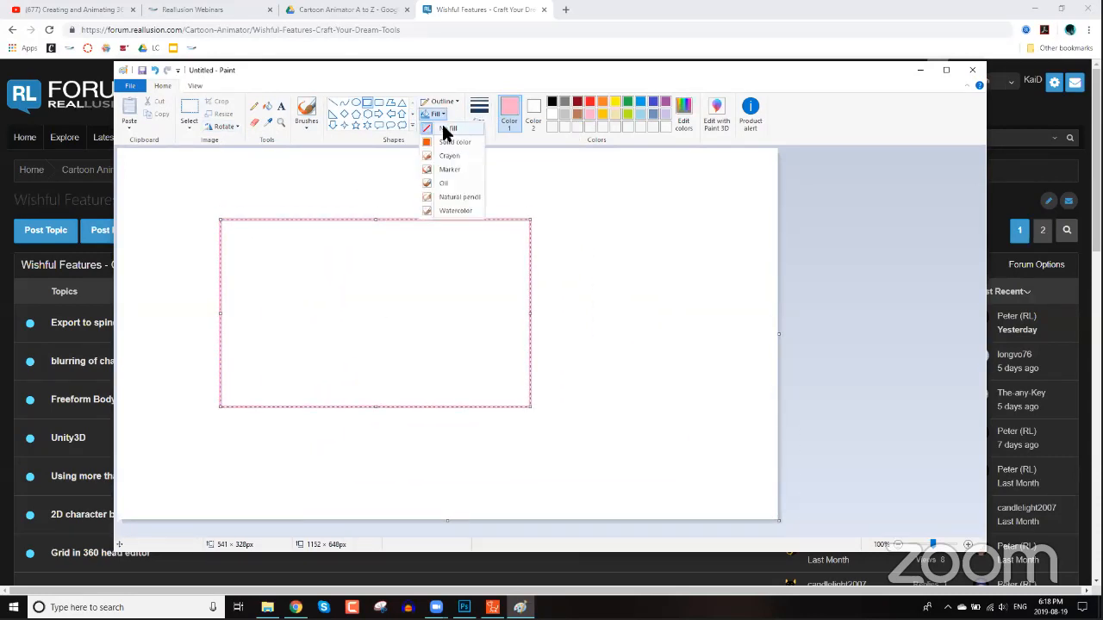
click(454, 143)
click(443, 115)
click(448, 143)
drag(292, 182, 371, 368)
drag(403, 234, 472, 406)
drag(267, 267, 400, 522)
drag(441, 185, 567, 512)
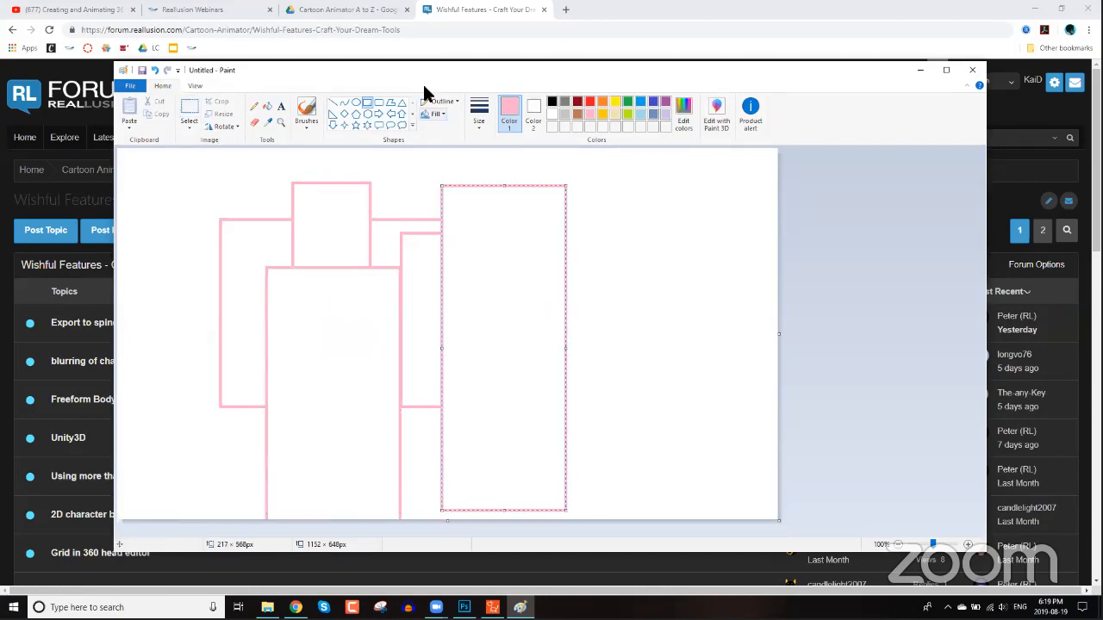
click(445, 115)
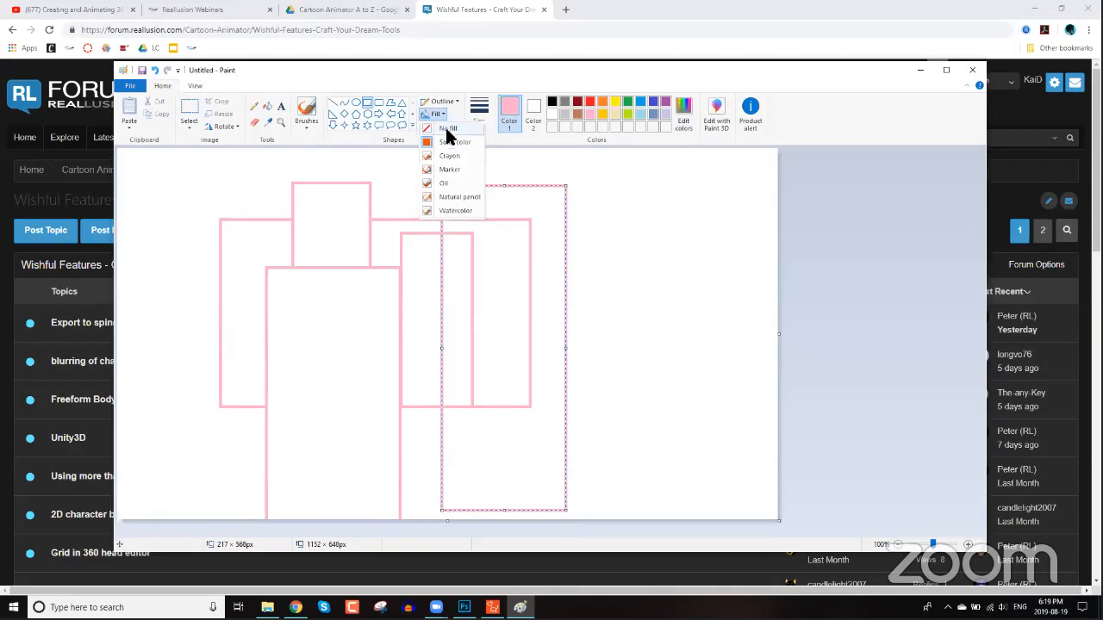
click(453, 175)
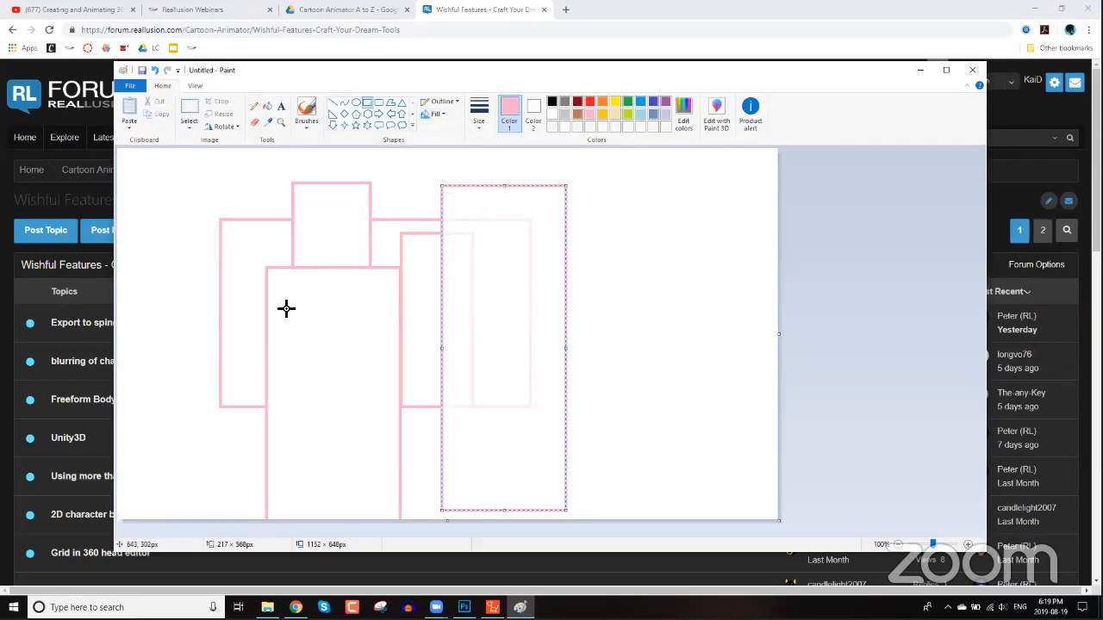
Save the drawing as Untitled in PNG format on the Desktop.
click(129, 86)
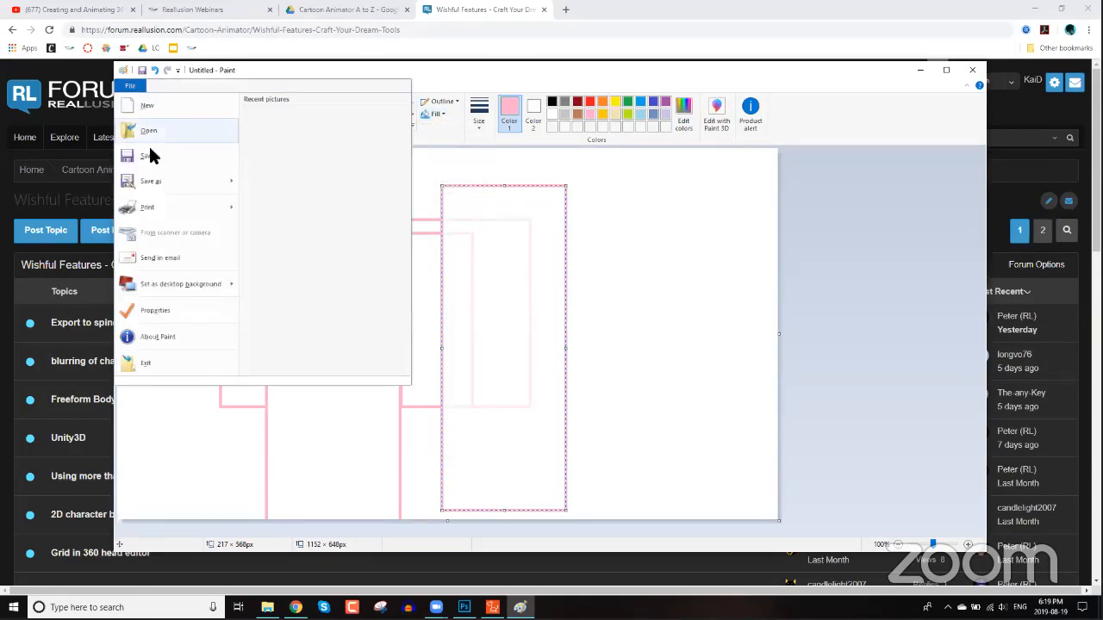
click(151, 155)
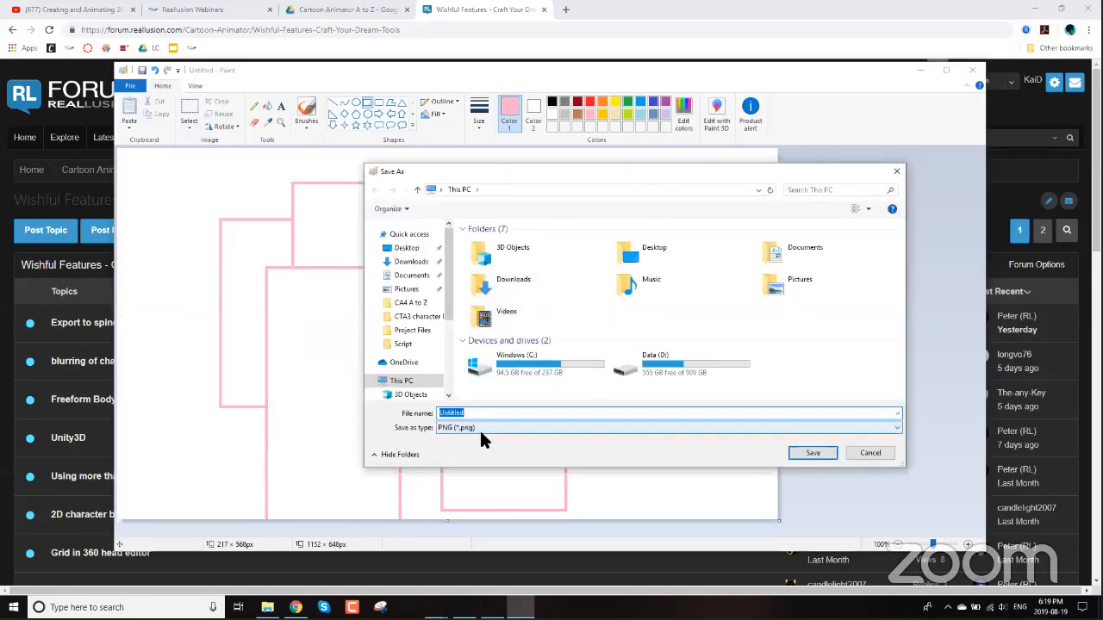
click(520, 428)
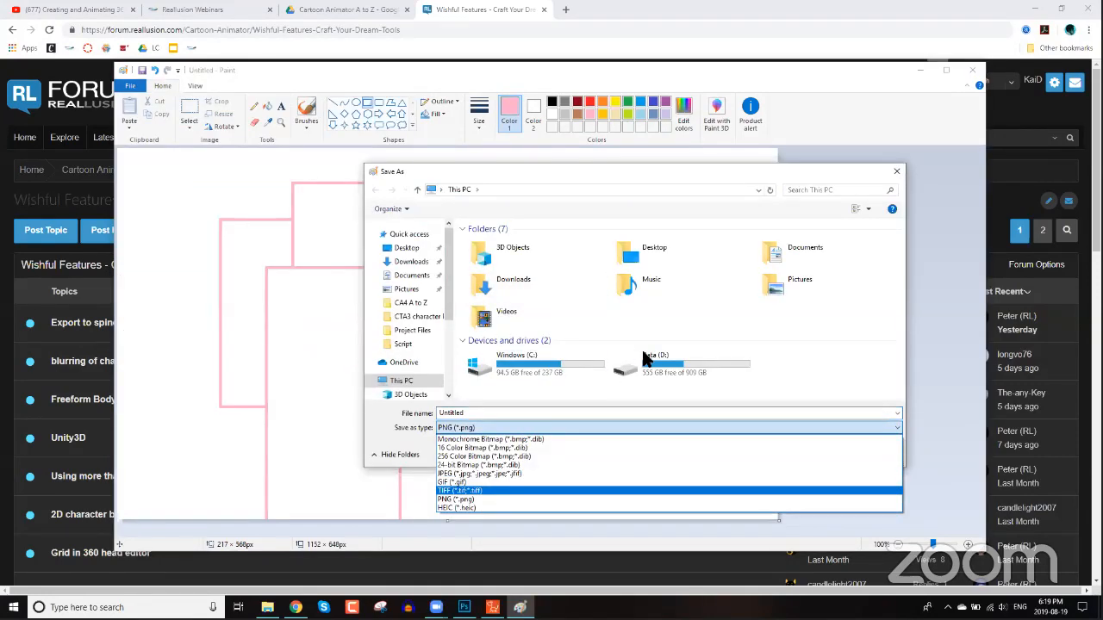
click(660, 358)
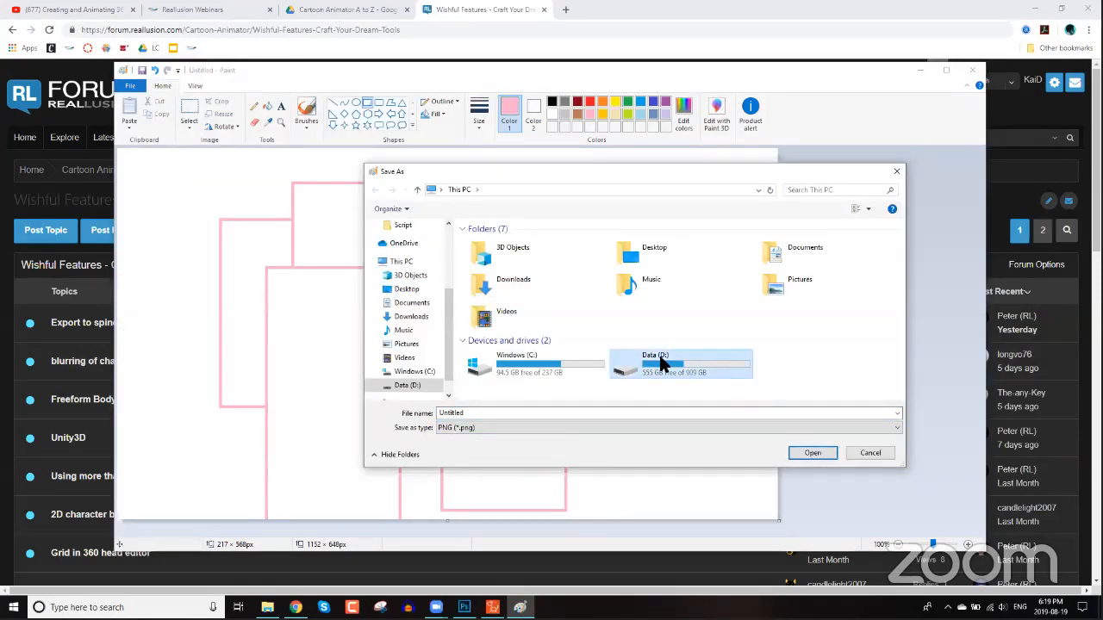
click(405, 288)
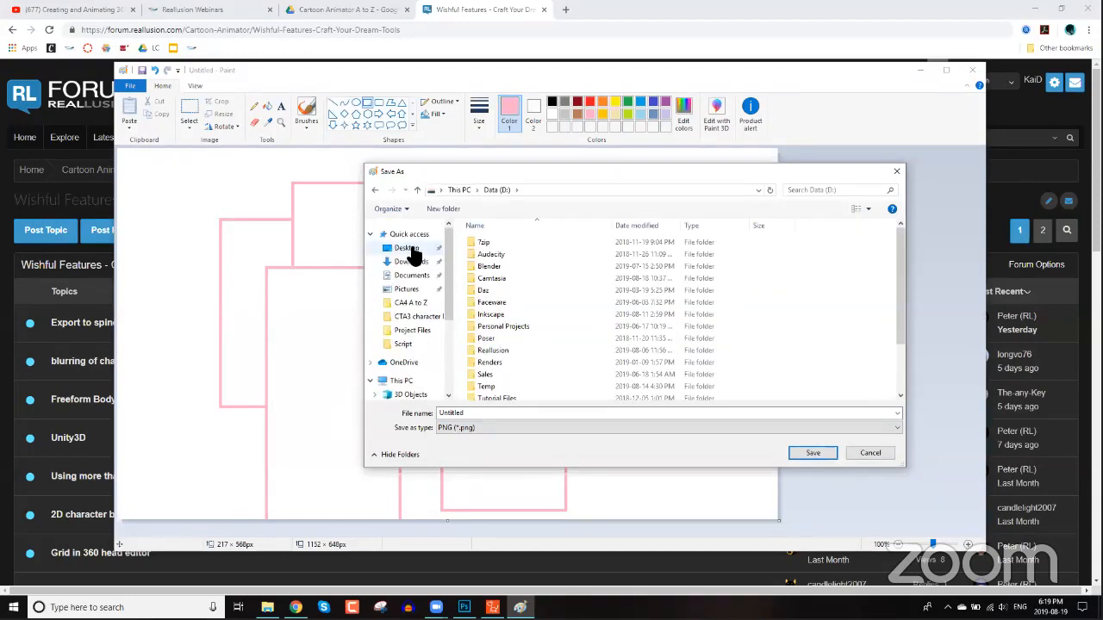
click(826, 452)
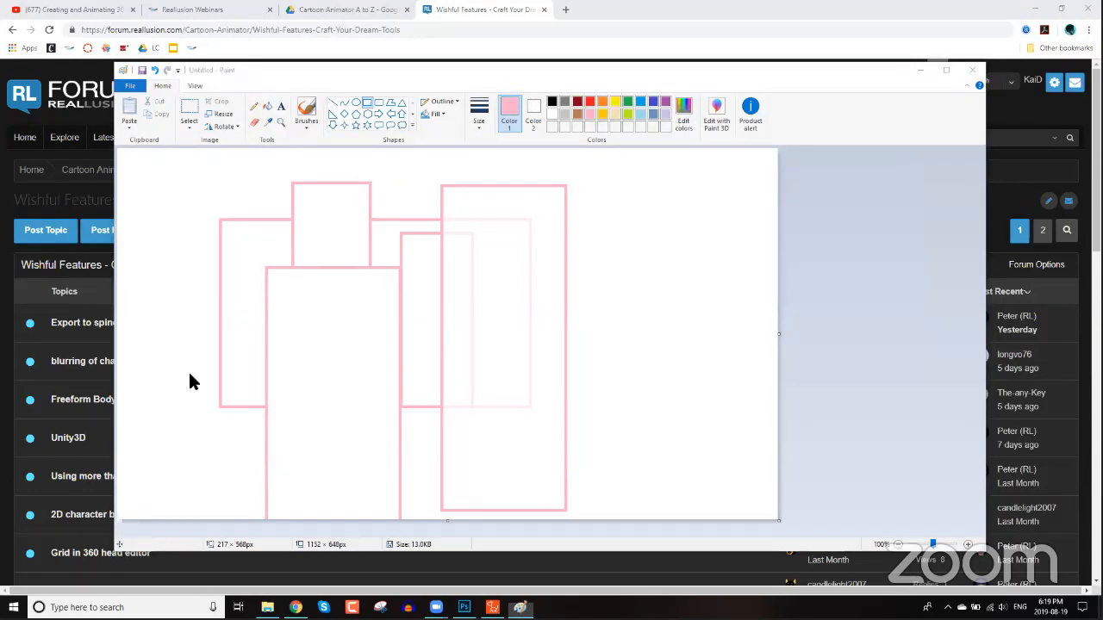
Import the saved Untitled image from the Desktop into the Cartoon Animator scene as a prop.
key(super+d)
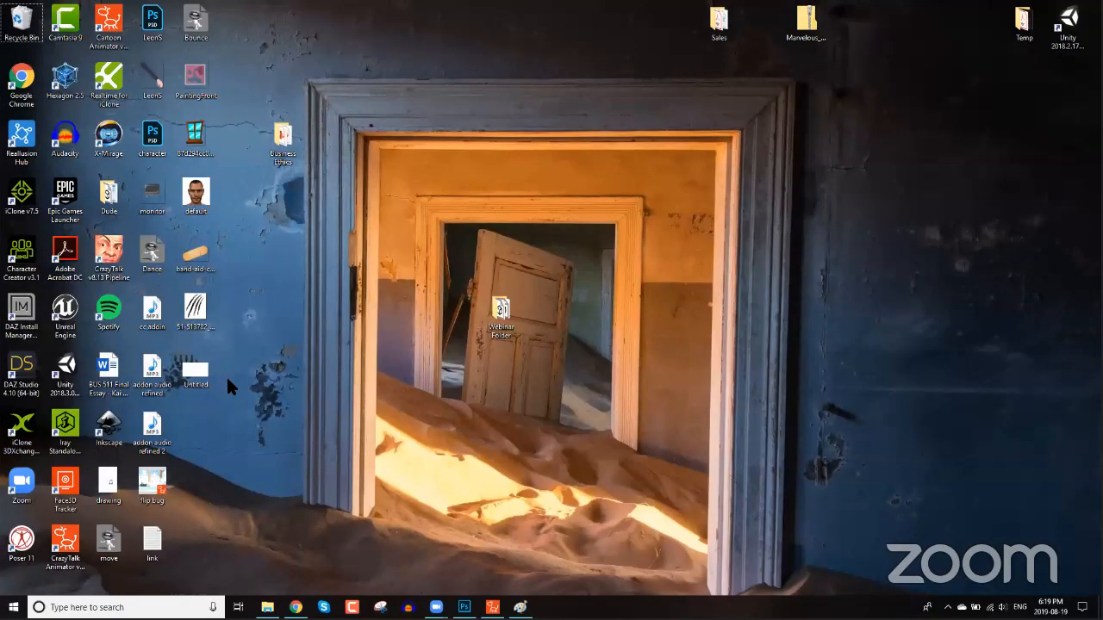
drag(196, 371, 496, 256)
click(525, 254)
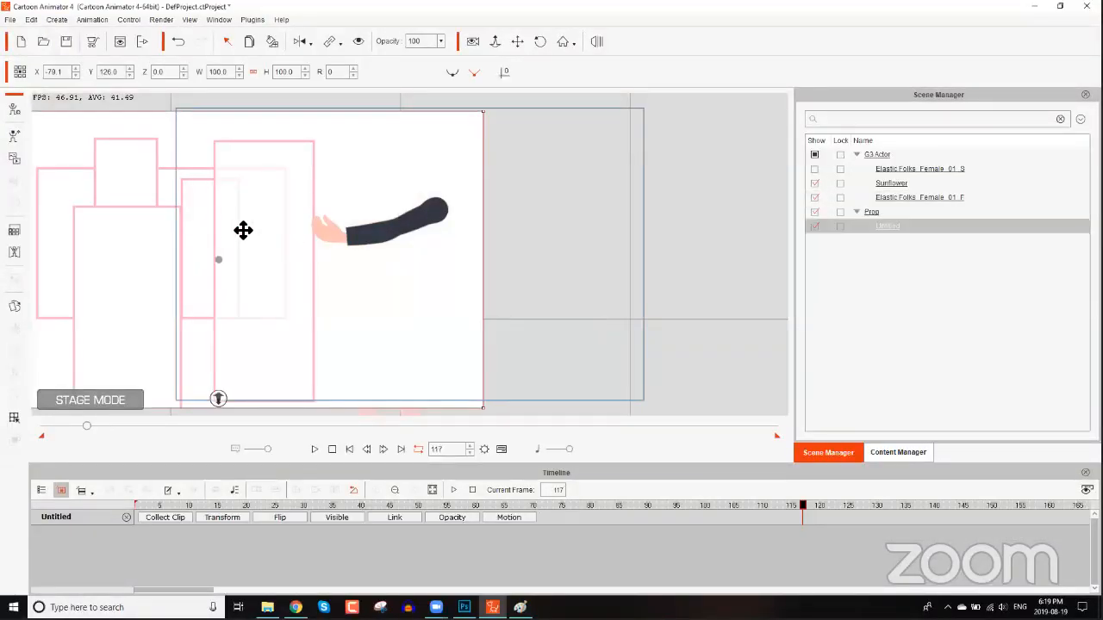
Shrink the image prop to about 40.7% and place it in the upper left of the stage.
drag(348, 373, 534, 197)
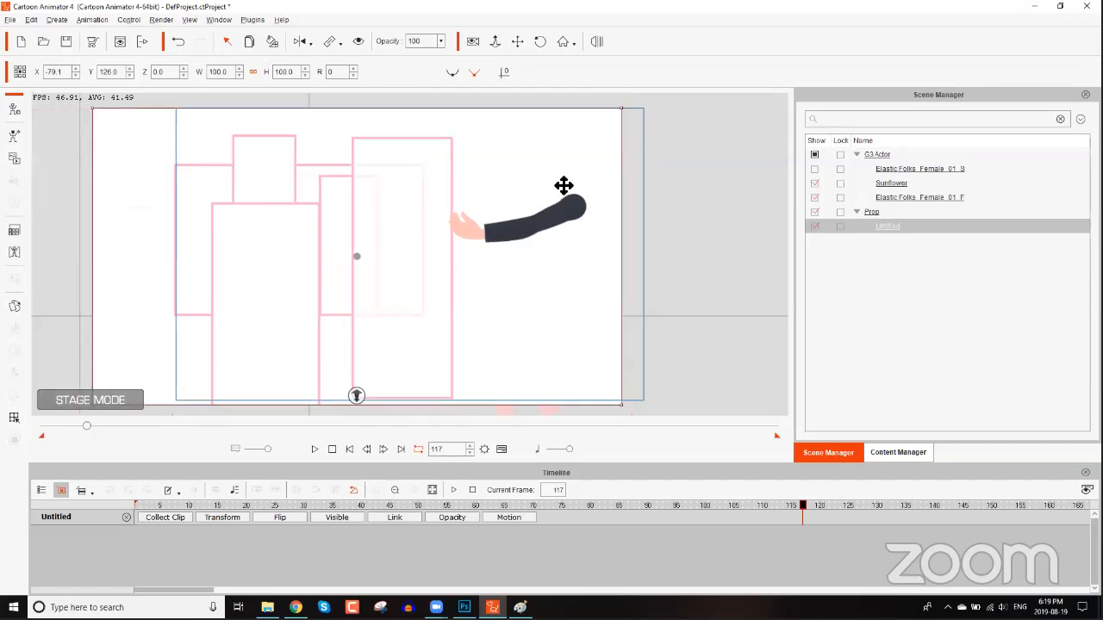
scroll(574, 179, down, 3)
drag(580, 150, 332, 207)
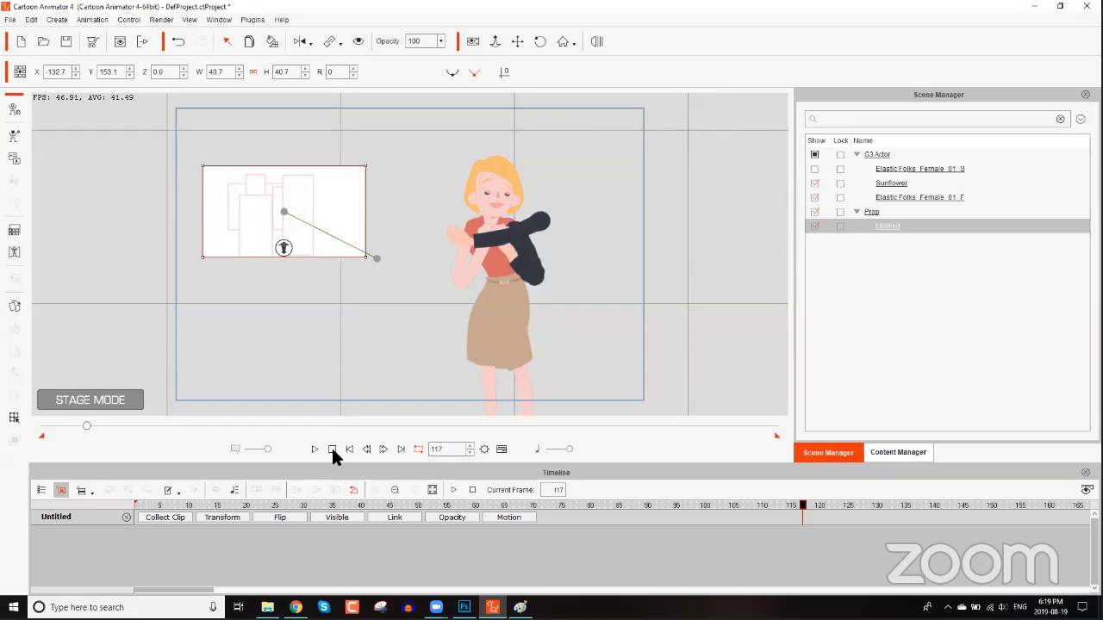
Apply an Elastic Motion 1_Entrance template to the image prop at frame 1.
drag(87, 425, 9, 434)
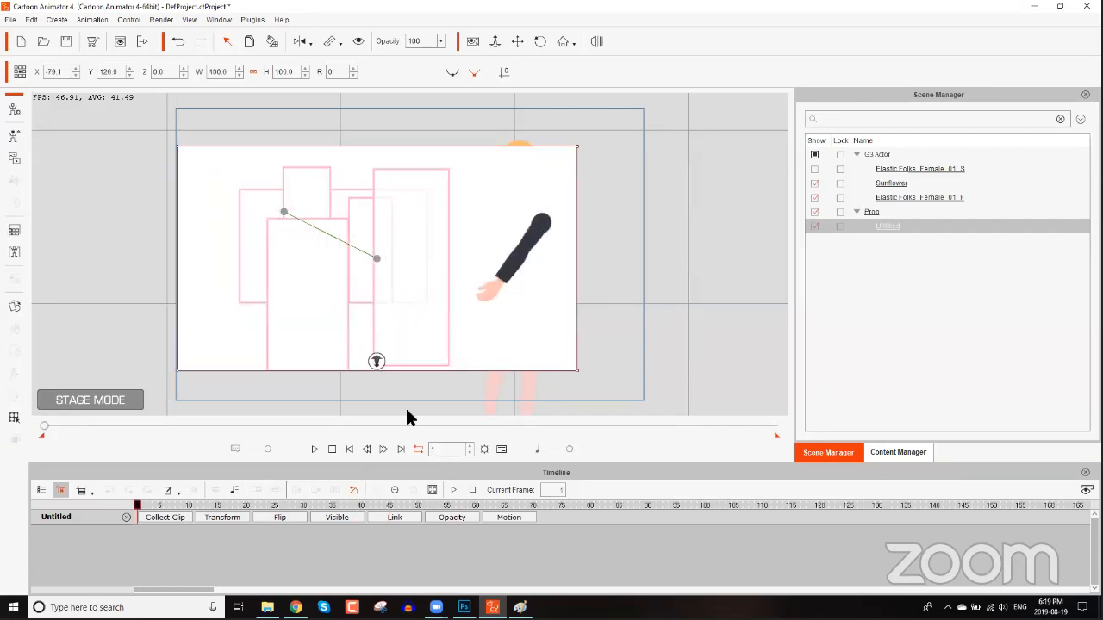
click(896, 454)
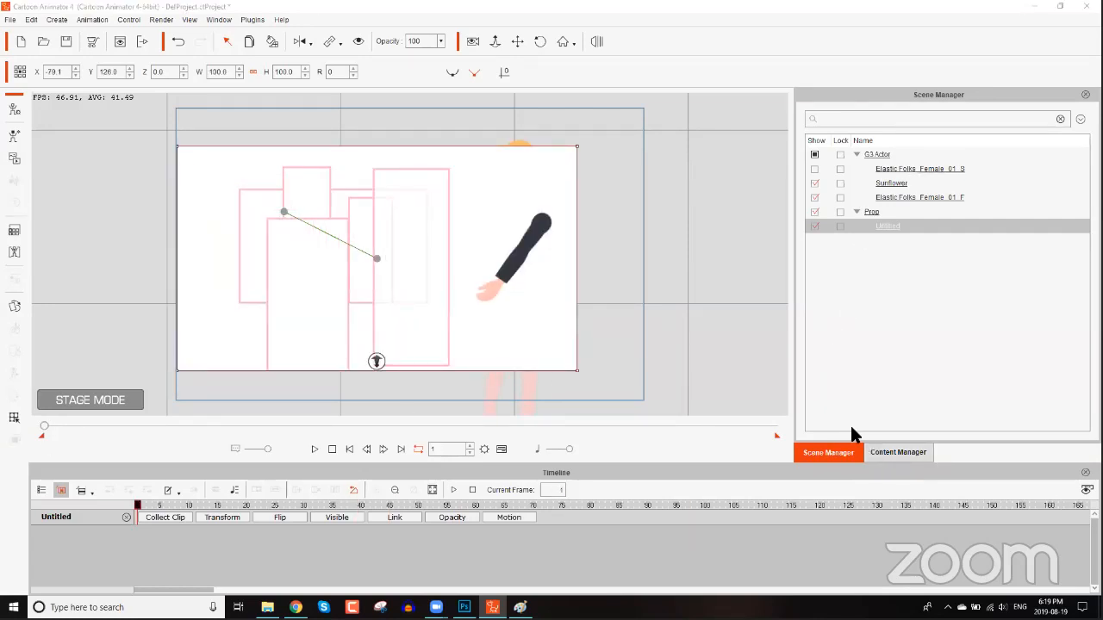
click(804, 396)
click(804, 430)
click(807, 386)
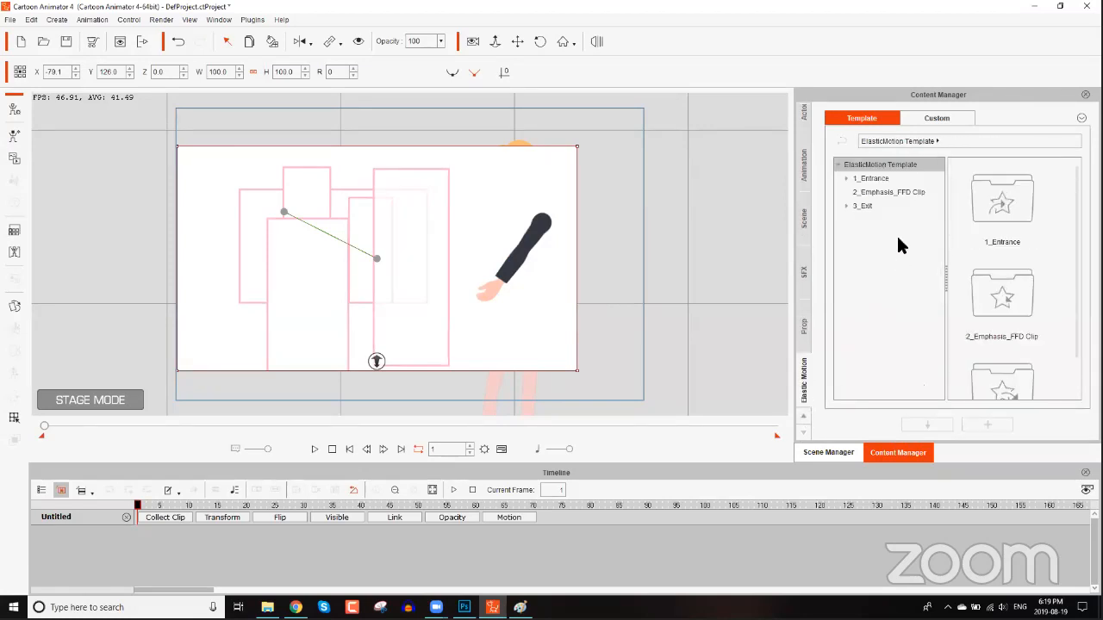
click(867, 178)
double_click(1015, 371)
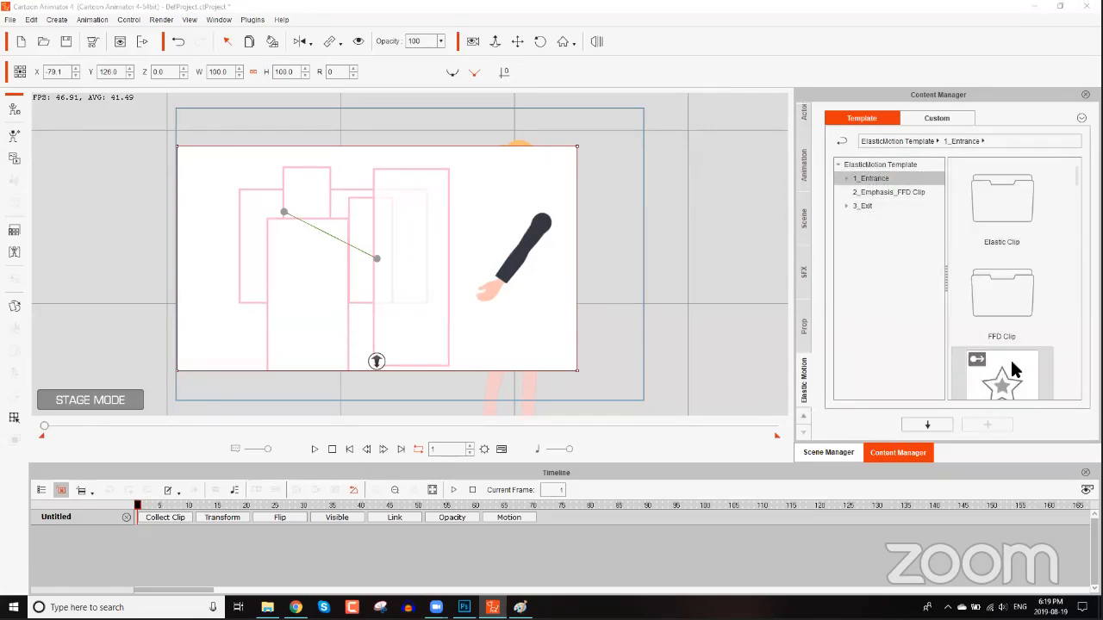
Play the entrance animation and stop it.
click(329, 450)
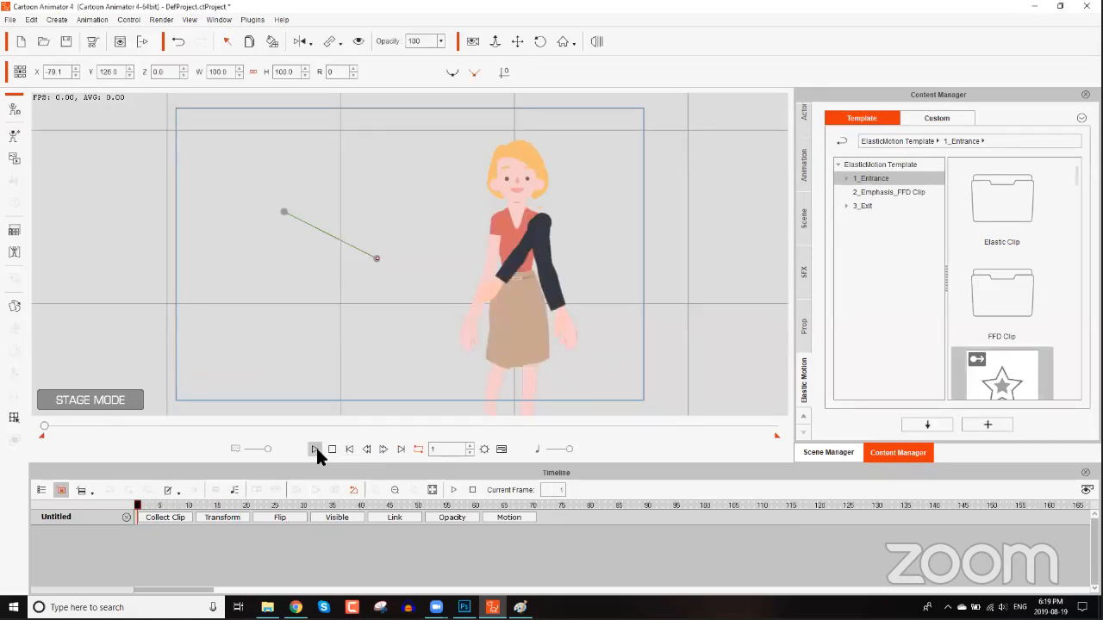
click(315, 449)
click(333, 449)
Close the Paint window.
click(521, 606)
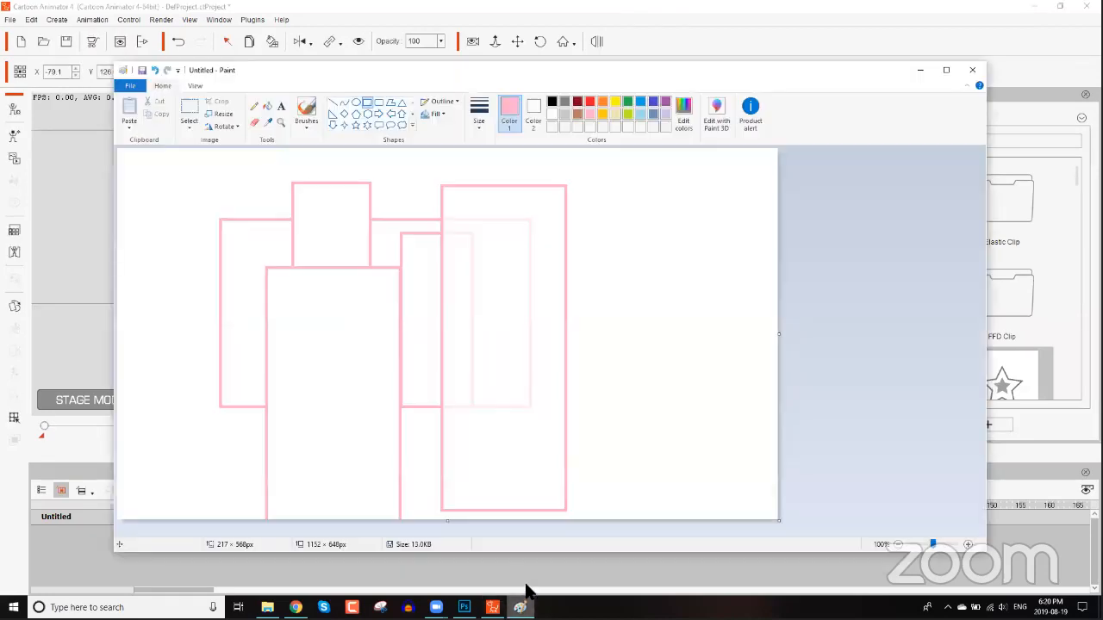
right_click(522, 605)
click(468, 585)
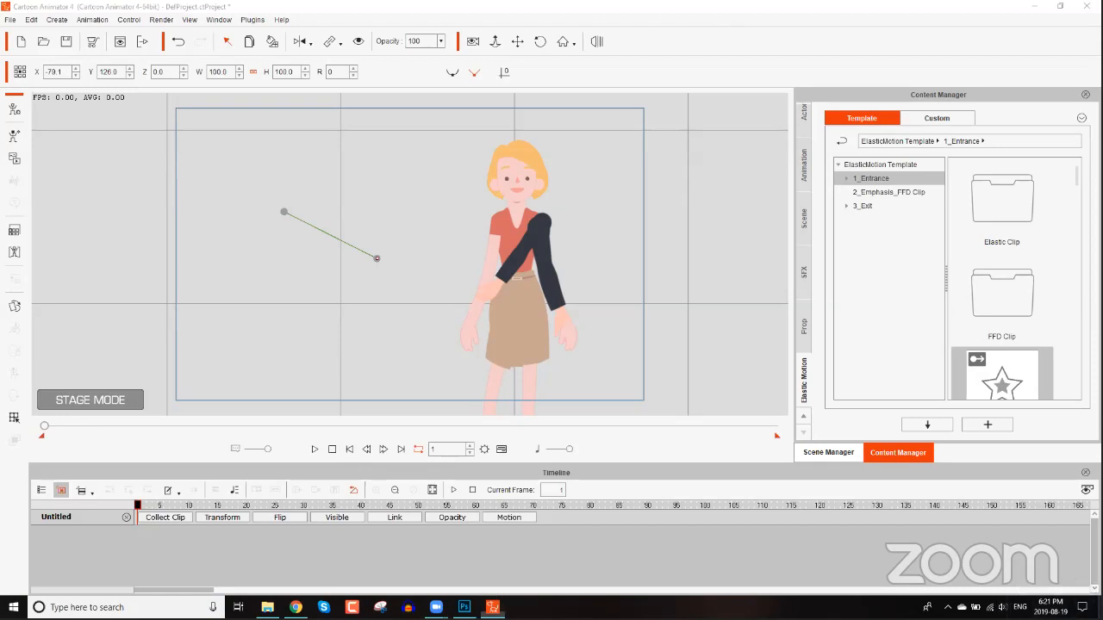
Open Face3D Tracker from the desktop, view its settings, and close it.
key(super+d)
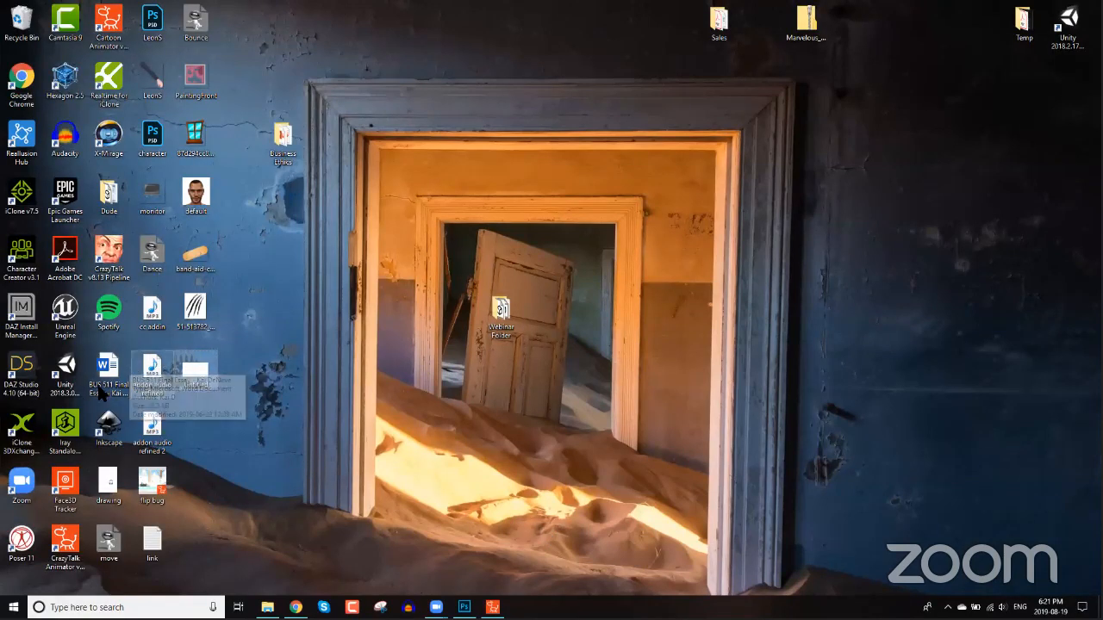
double_click(75, 485)
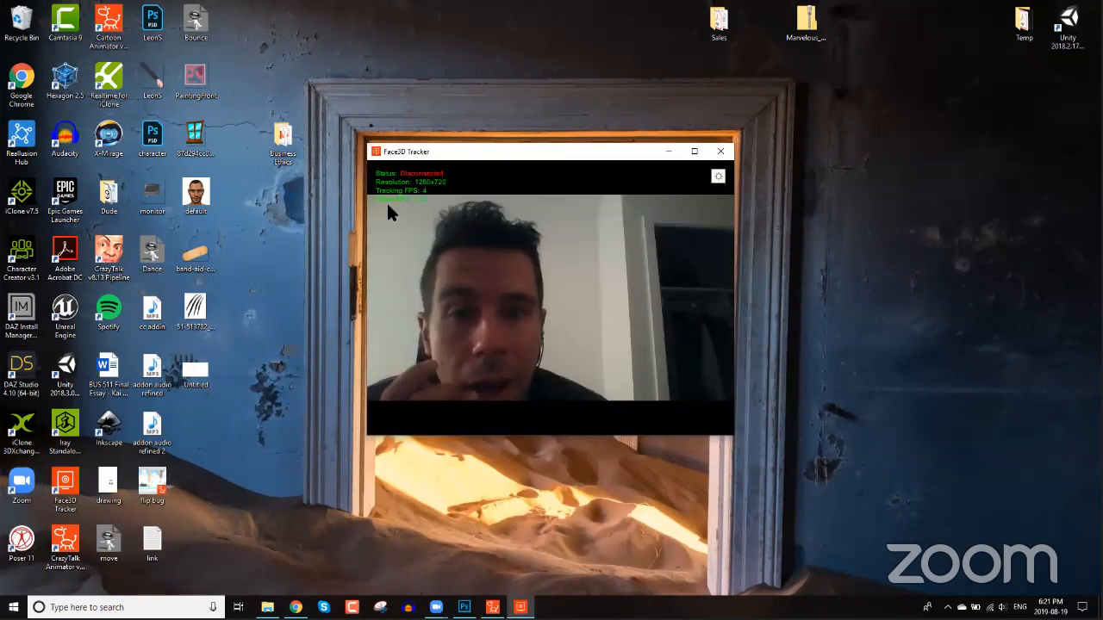
click(536, 156)
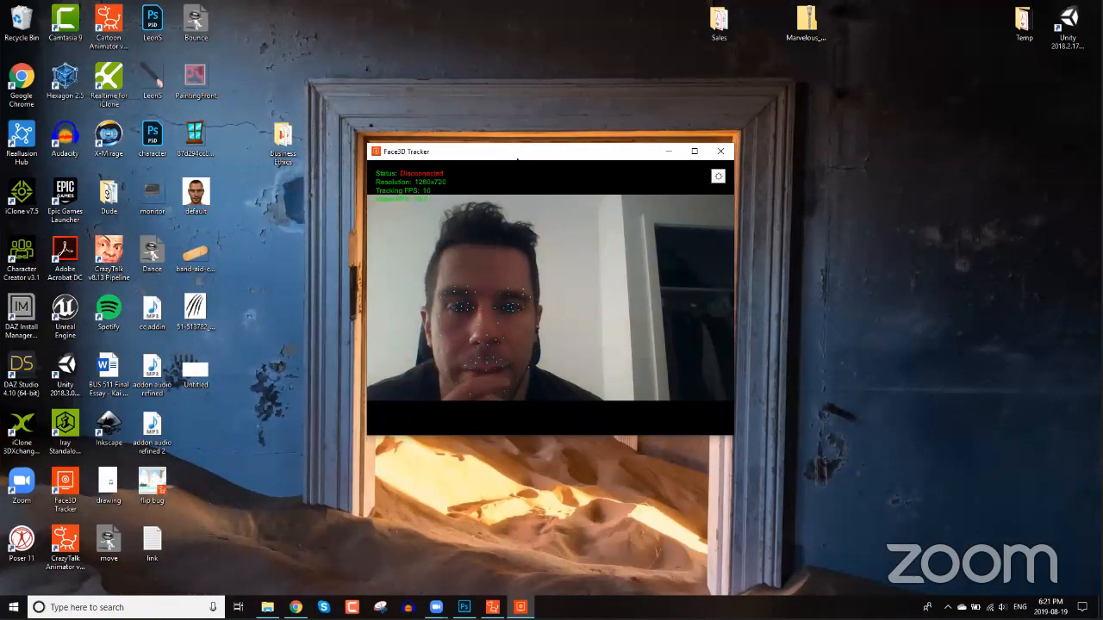
click(718, 177)
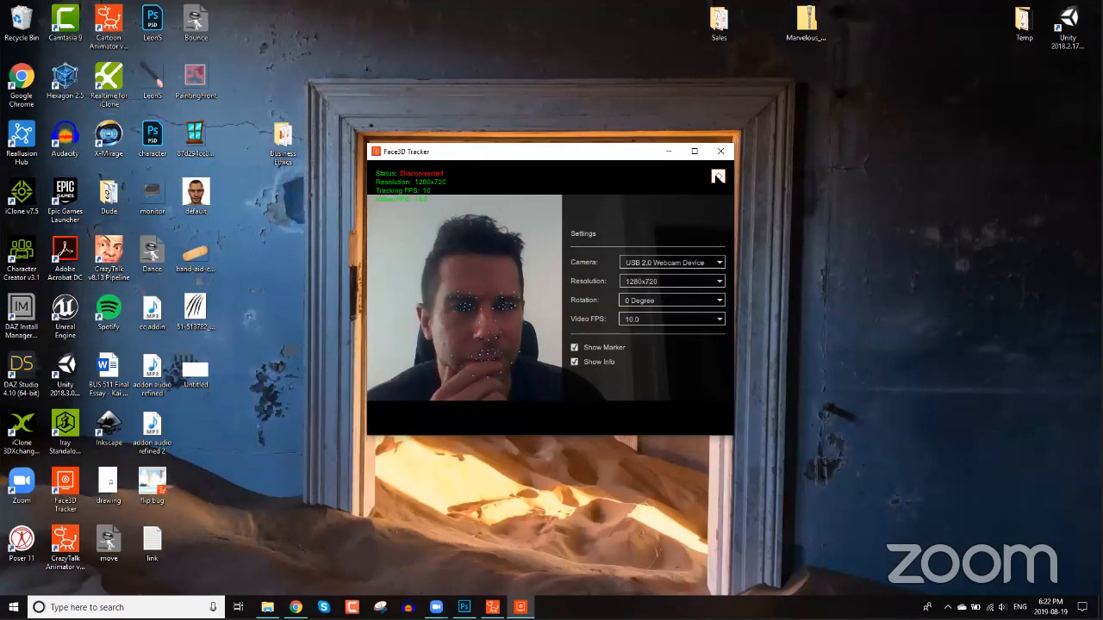
click(726, 152)
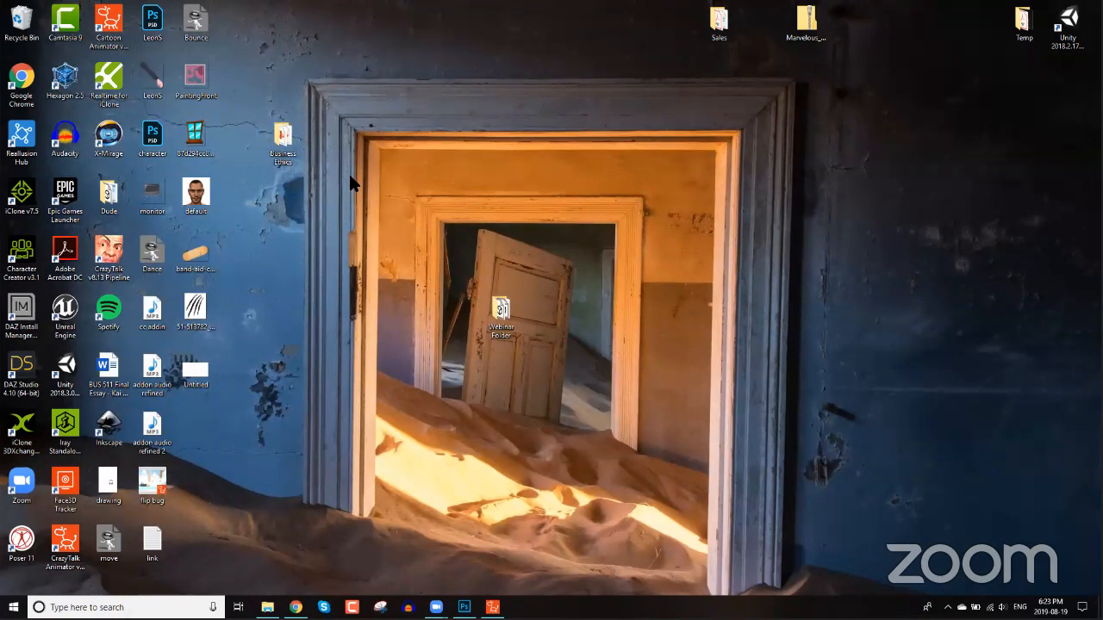
Undo the last edit and drag the image prop's motion path point on the stage.
click(504, 559)
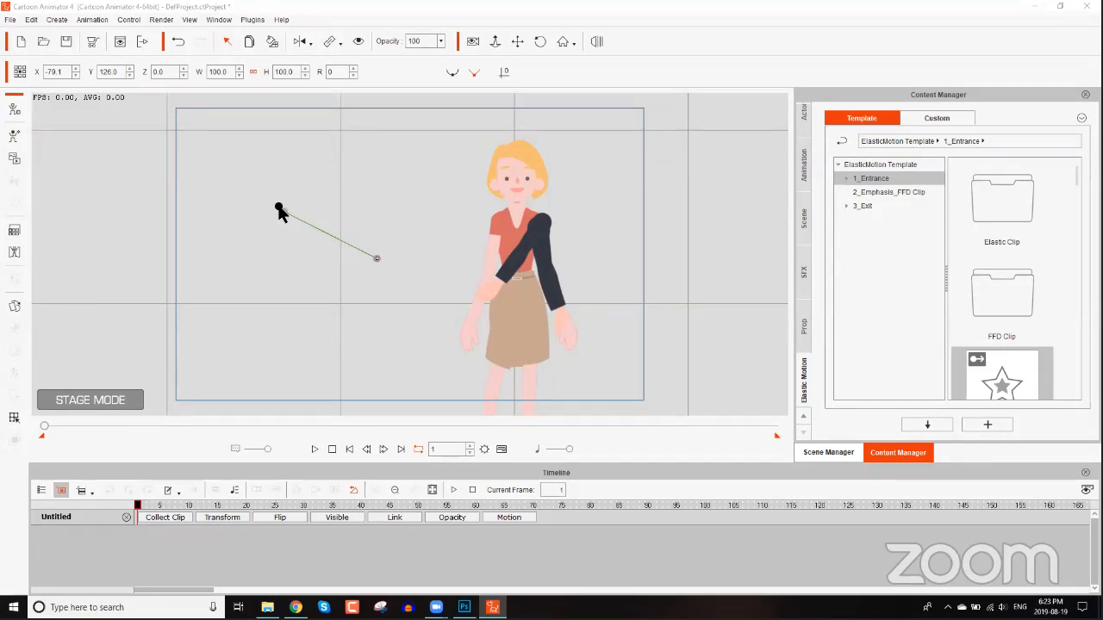
key(ctrl+z)
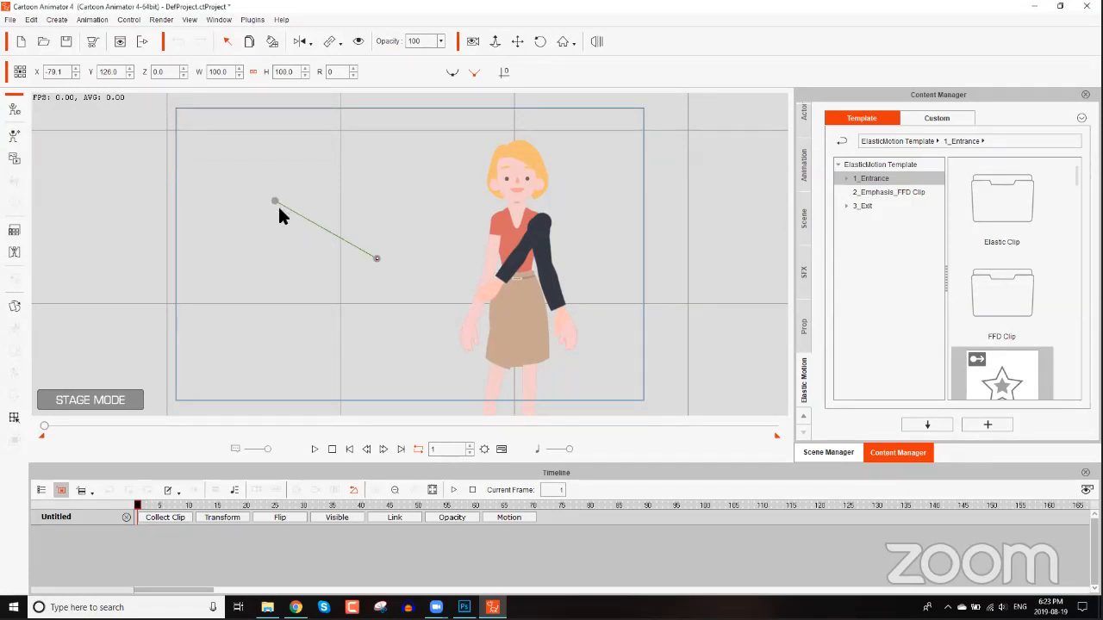
drag(276, 204, 200, 240)
drag(195, 249, 403, 138)
Open File Explorer and go to the CA4 A to Z folder.
click(267, 605)
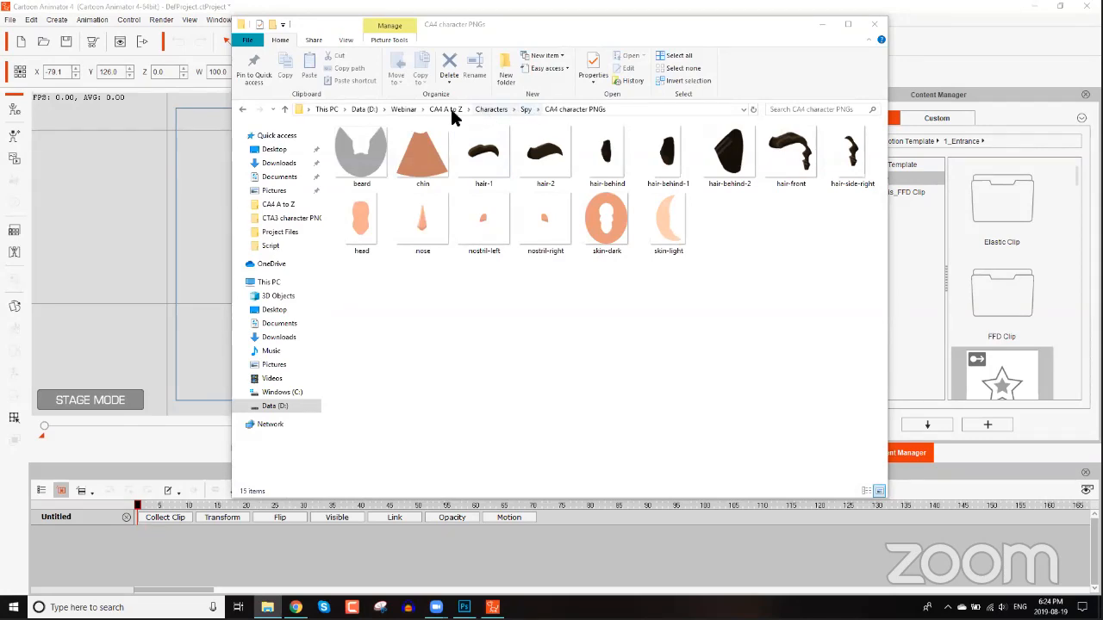
click(438, 108)
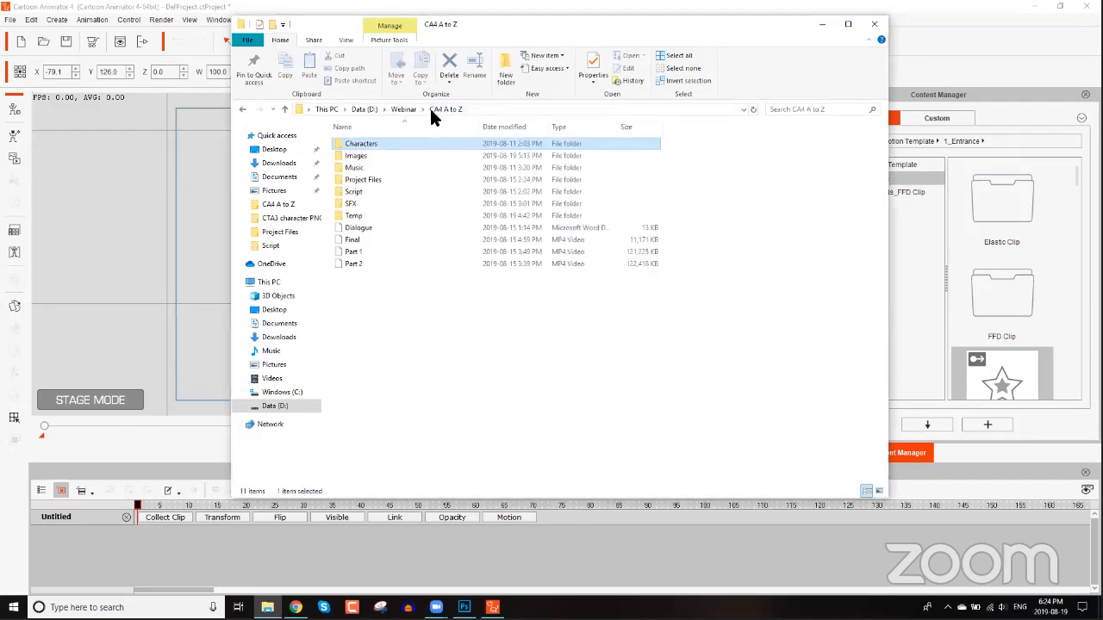
Import the Cave image from Images > Side-scroller Game Background Designs > JPEG Previews into the scene as a background.
double_click(362, 155)
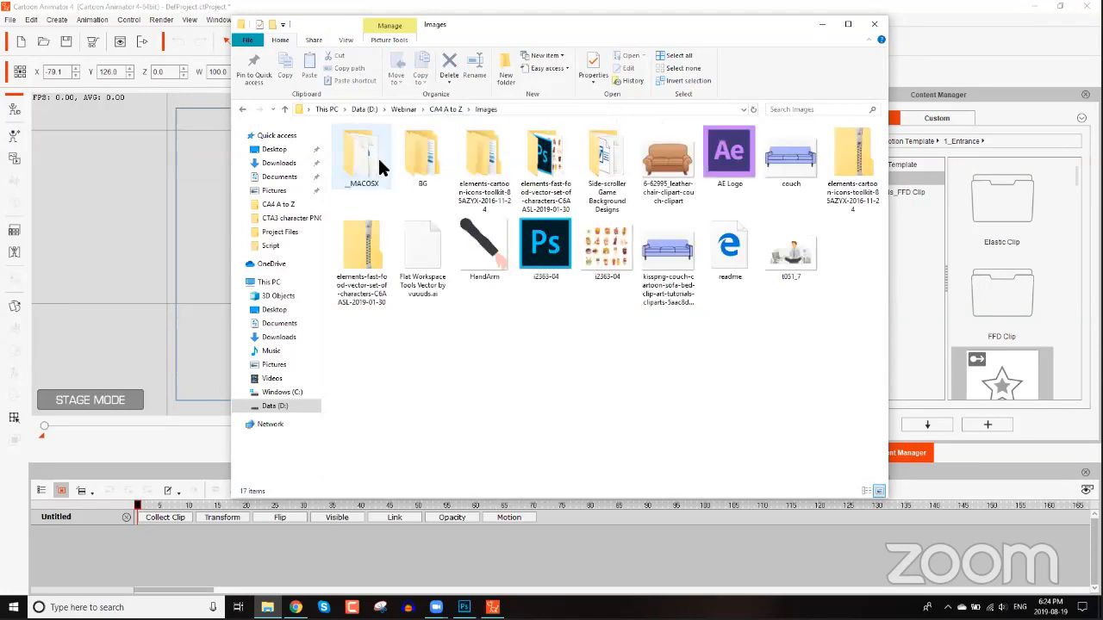
click(601, 164)
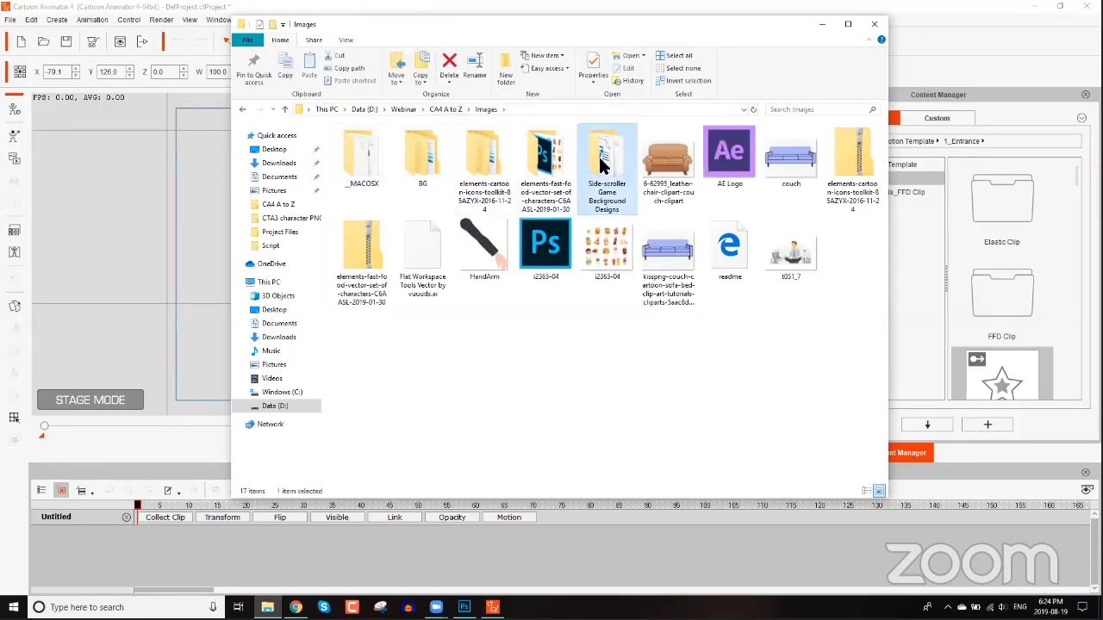
double_click(601, 164)
double_click(360, 154)
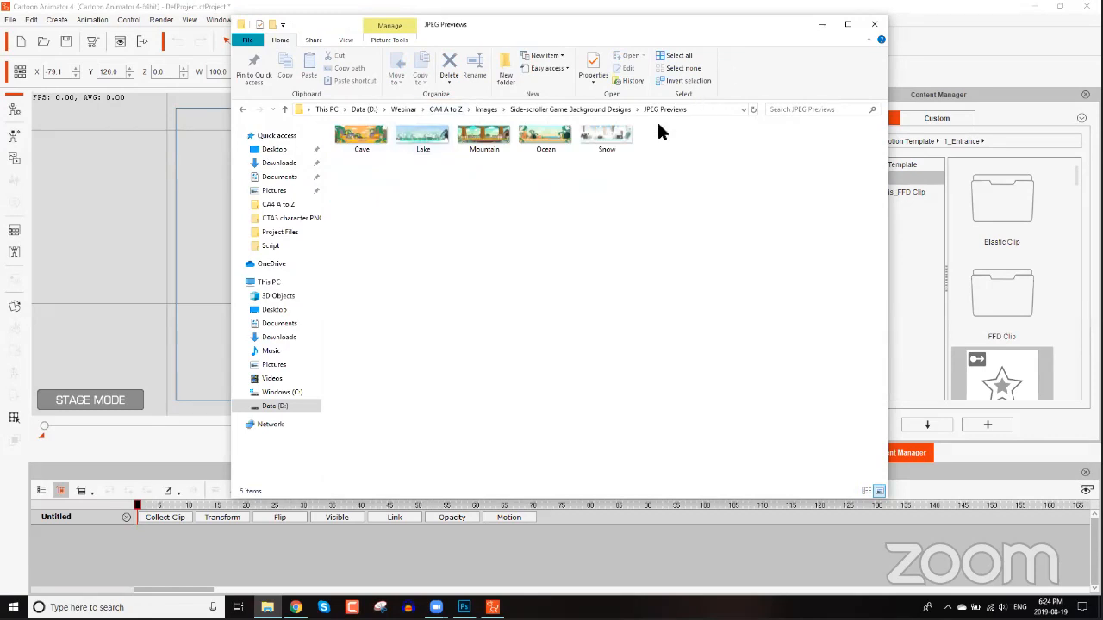
drag(534, 24, 765, 60)
drag(579, 174, 292, 210)
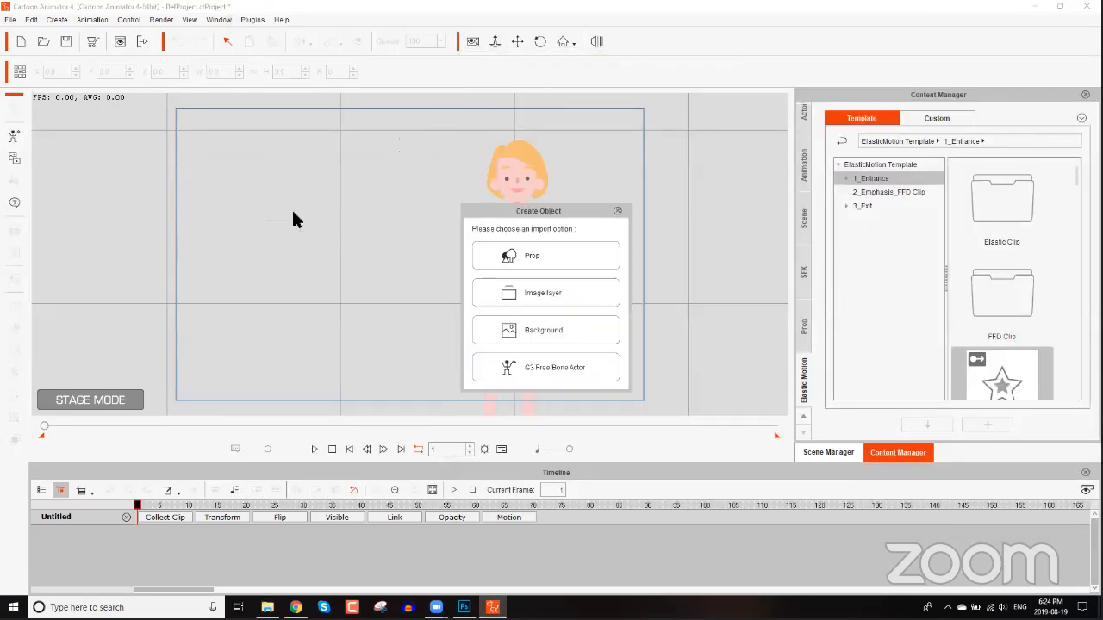
click(577, 338)
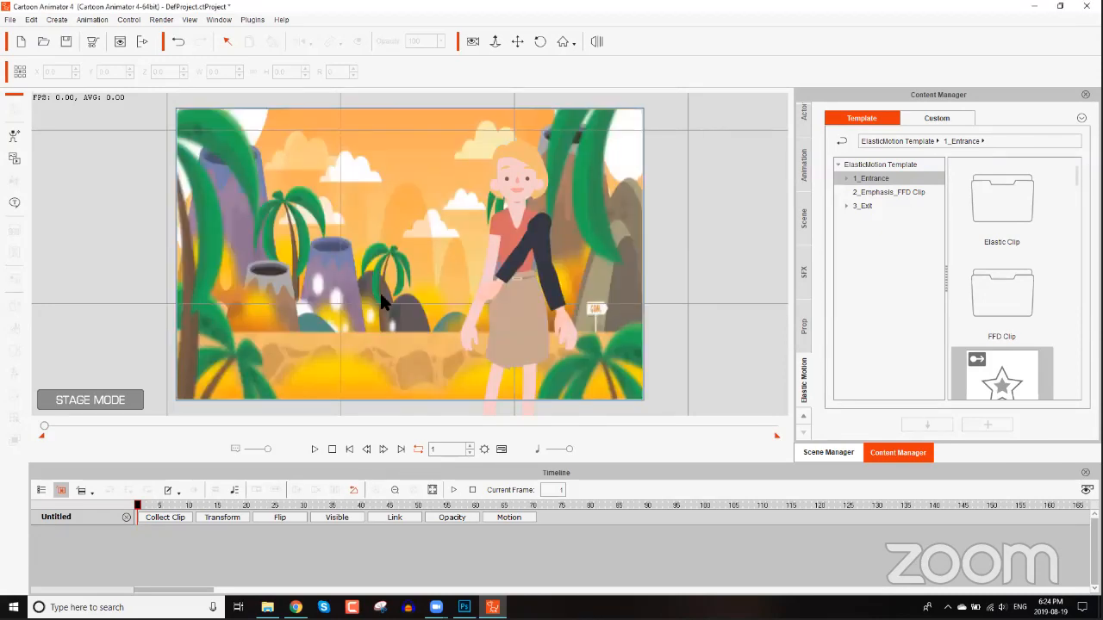
Switch to the camera and pull it back to frame the whole background scene.
click(472, 42)
drag(292, 242, 497, 235)
drag(32, 237, 371, 221)
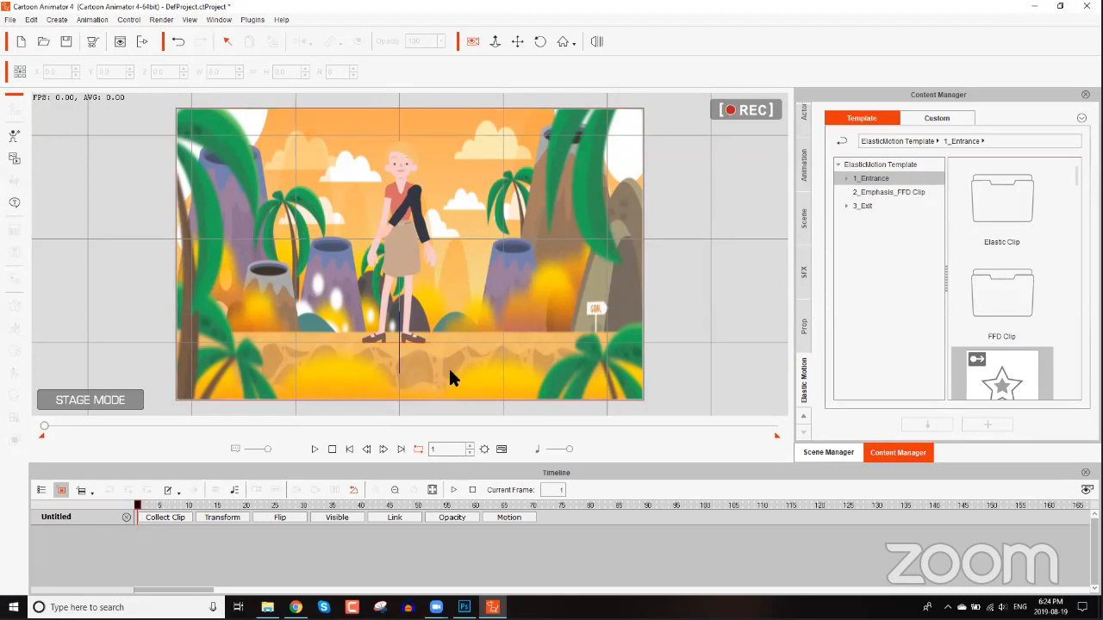
scroll(351, 379, down, 5)
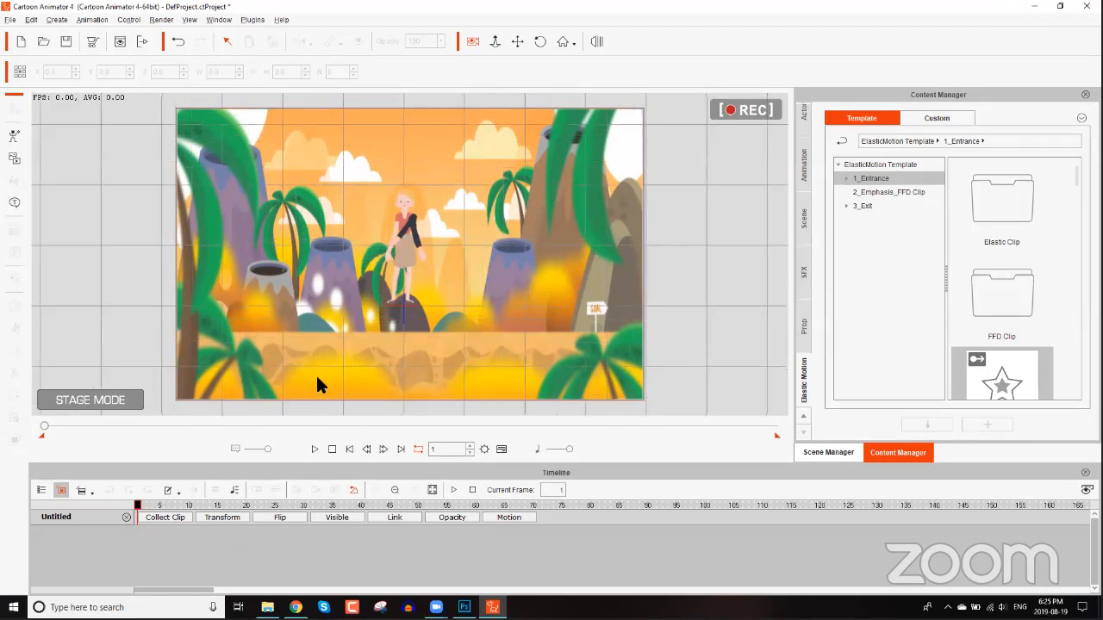
scroll(384, 140, down, 5)
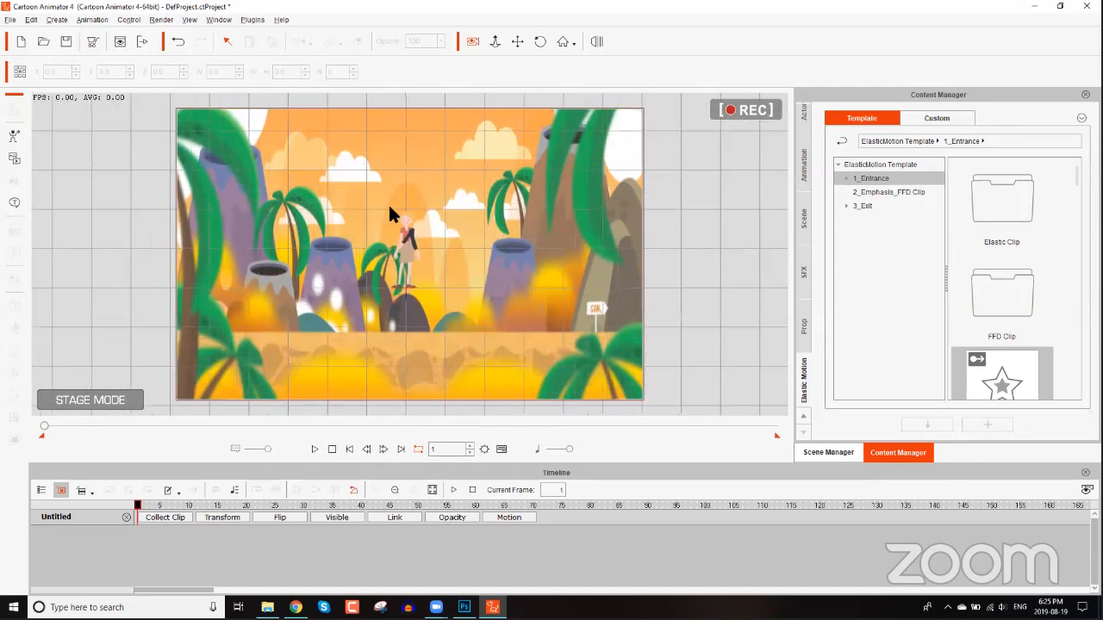
scroll(382, 217, down, 3)
scroll(366, 355, down, 3)
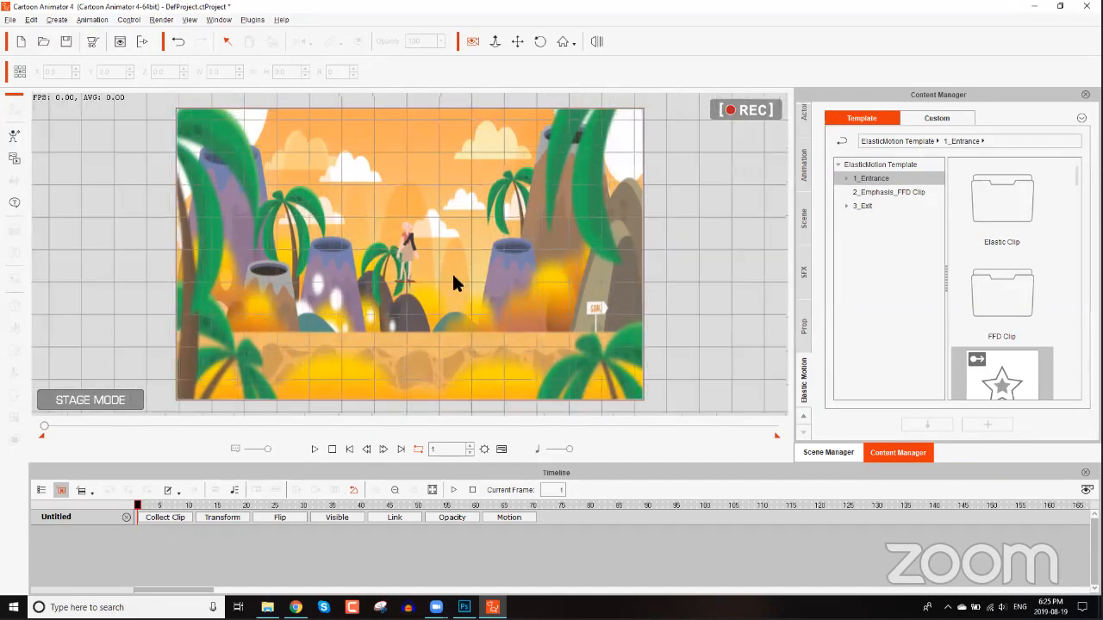
scroll(392, 360, up, 2)
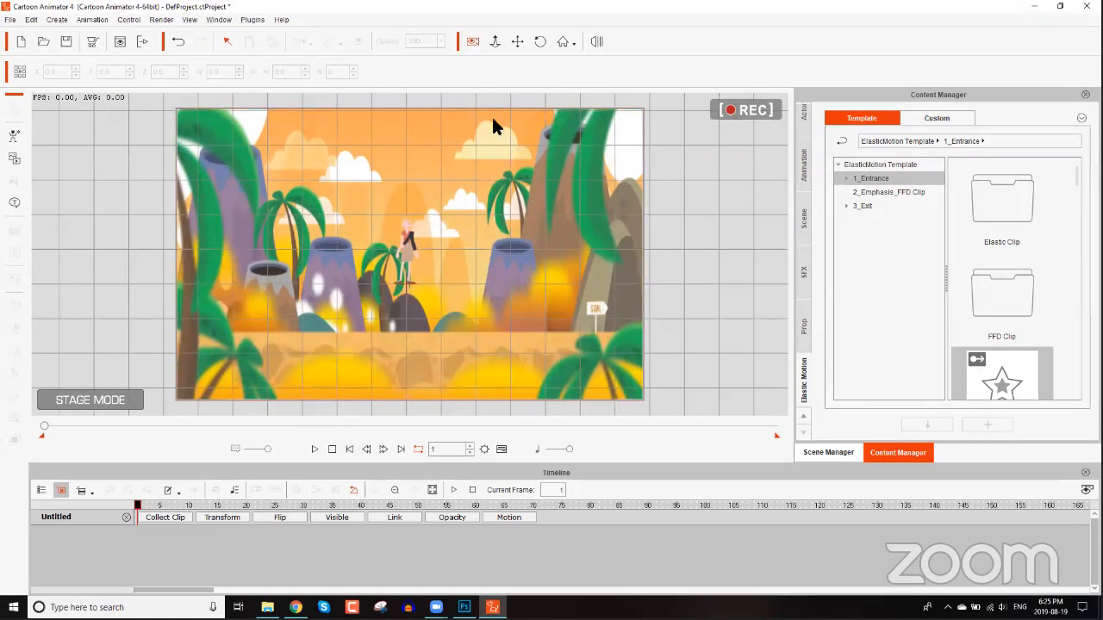
scroll(493, 119, up, 3)
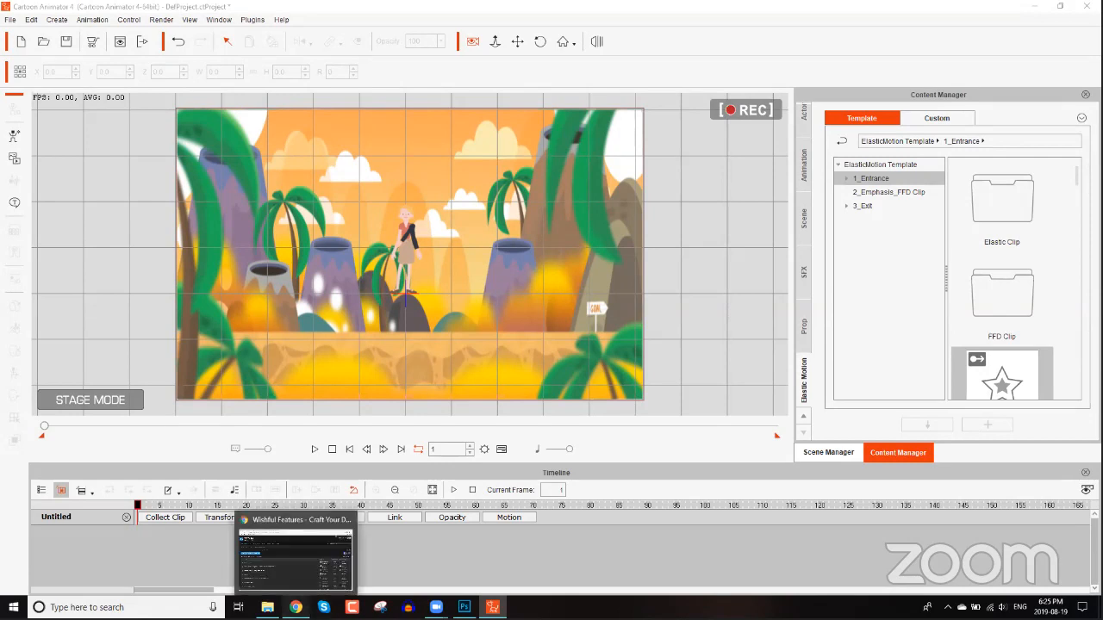
Switch to the browser and open reallusion.com/contentstore in a new tab.
click(297, 607)
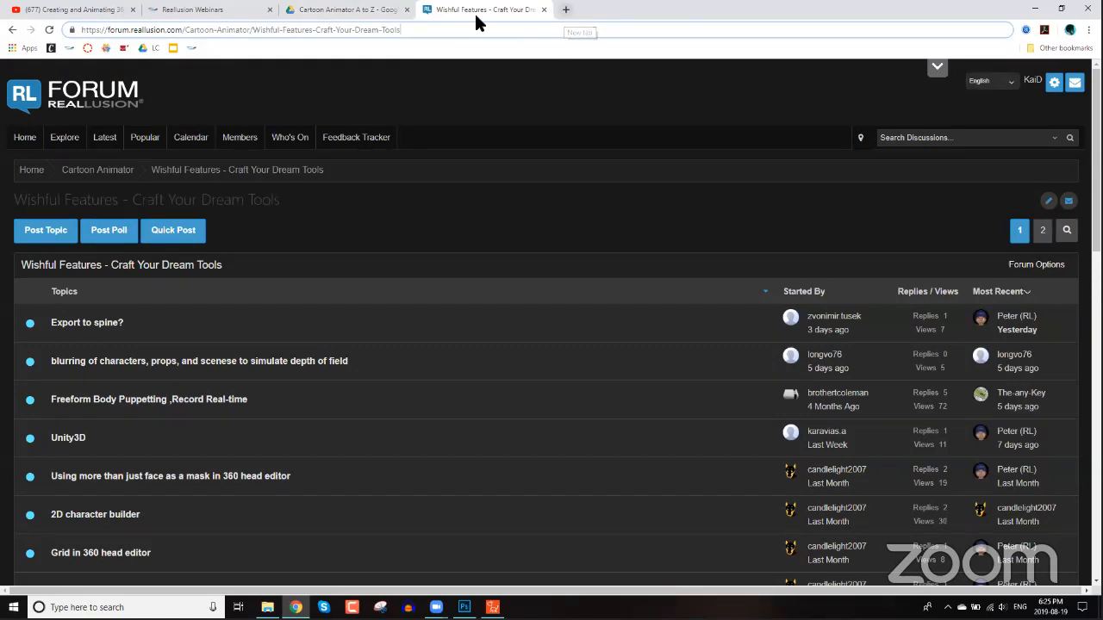
key(ctrl+t)
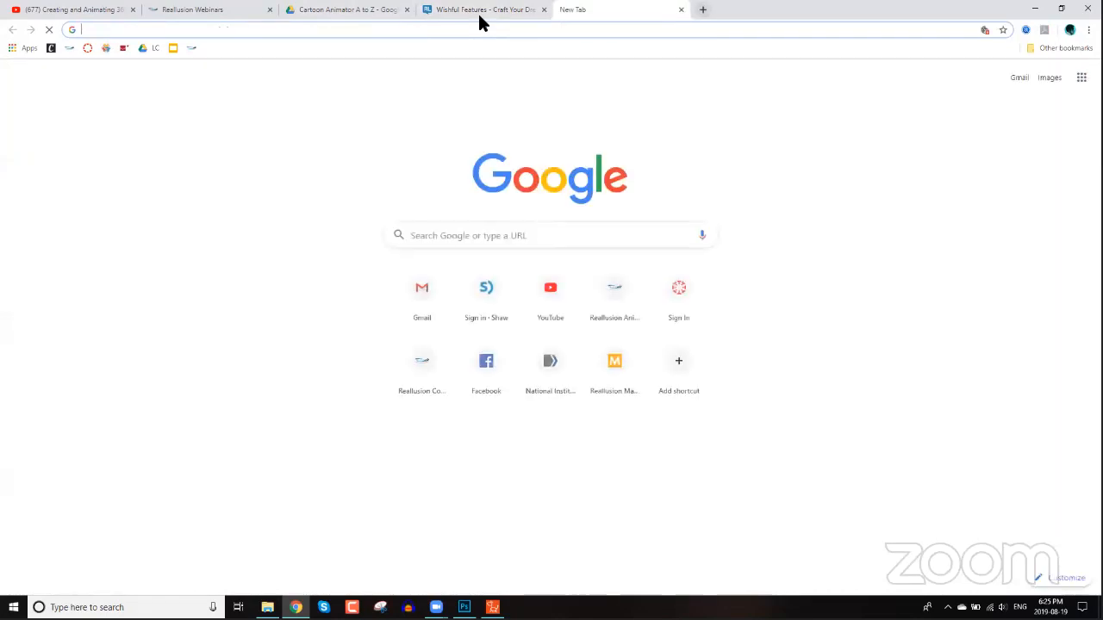
text(reallusion.com/)
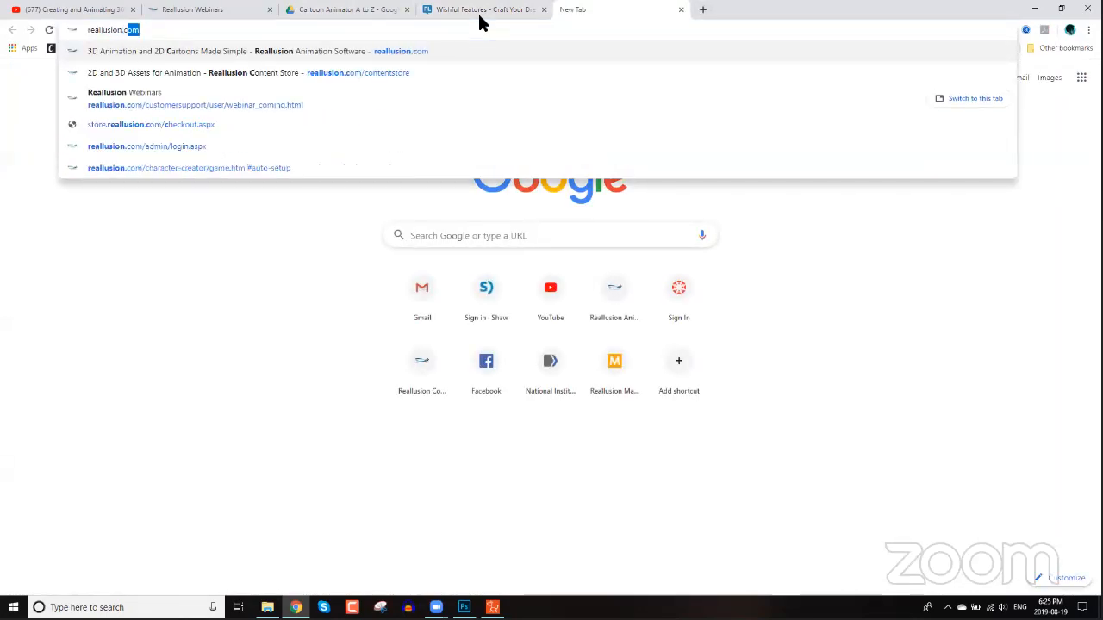
text(conten)
key(Return)
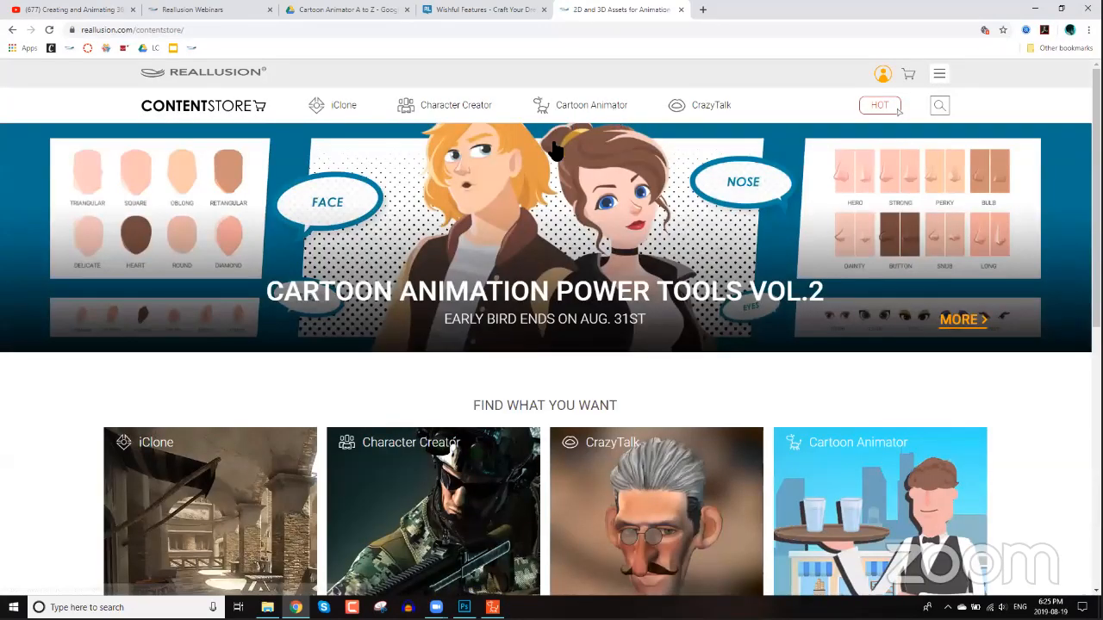
Browse the Cartoon Animator Motion packs listed in the content store.
mouse_move(592, 108)
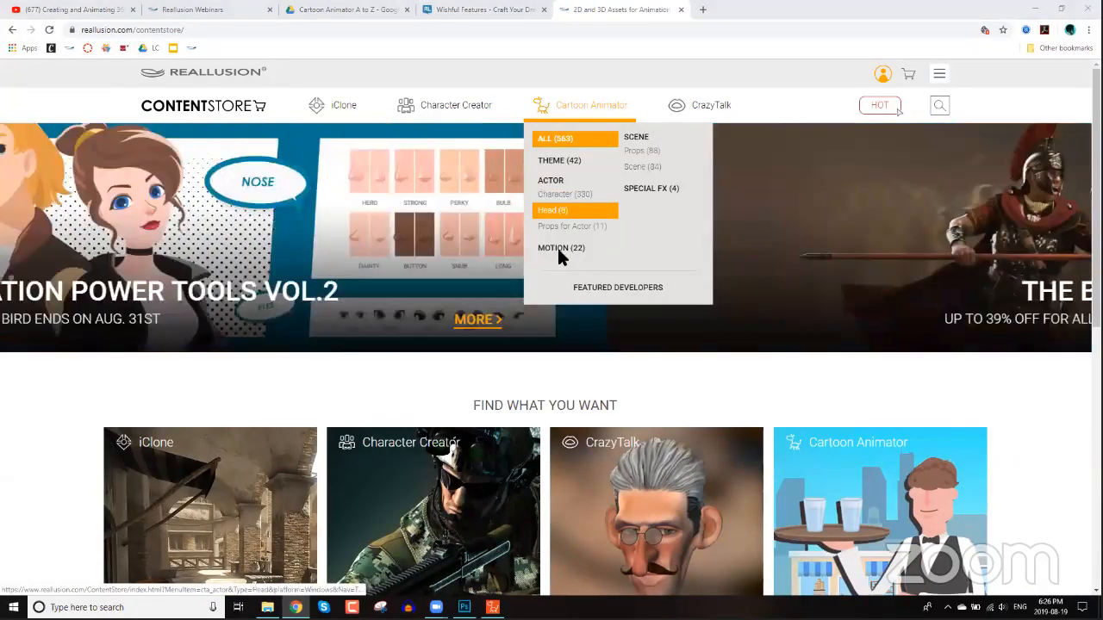
click(603, 255)
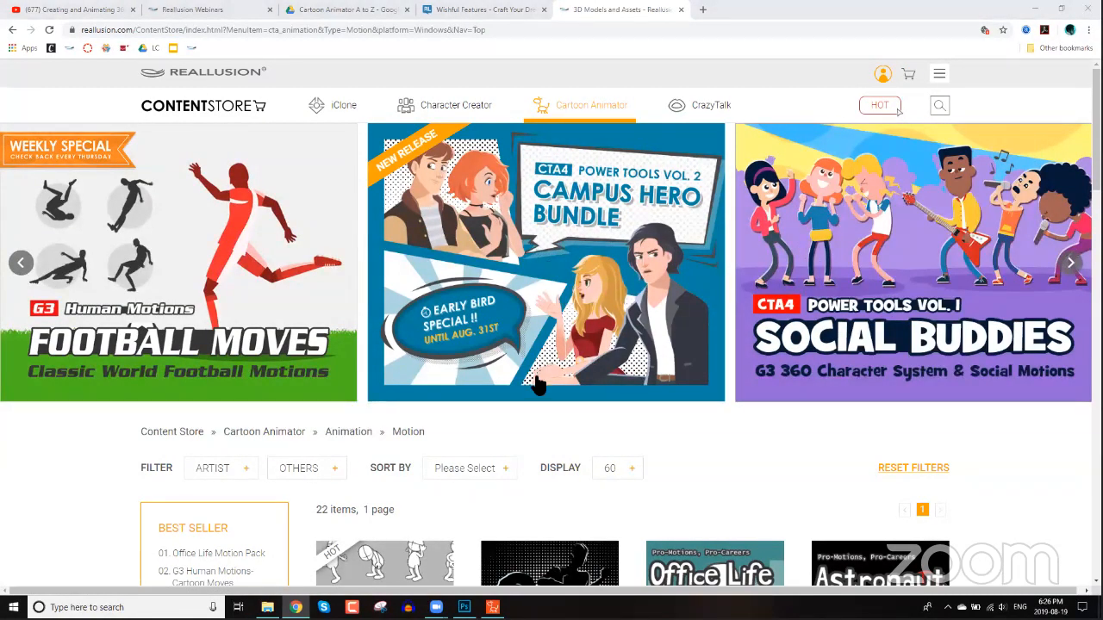
scroll(539, 375, down, 1)
scroll(613, 366, down, 3)
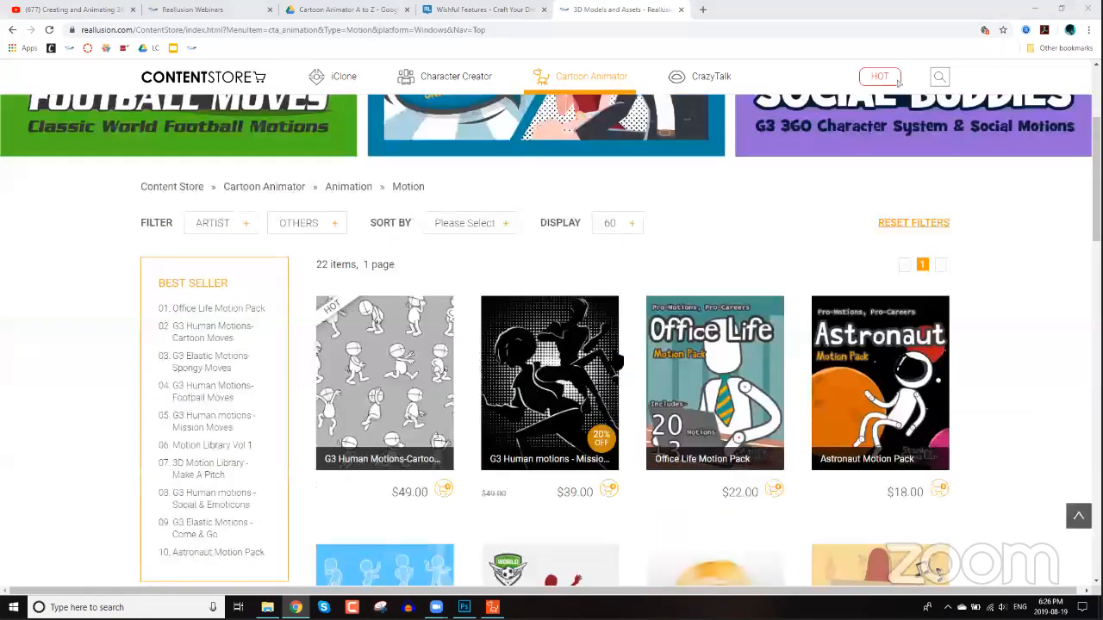
scroll(388, 223, down, 2)
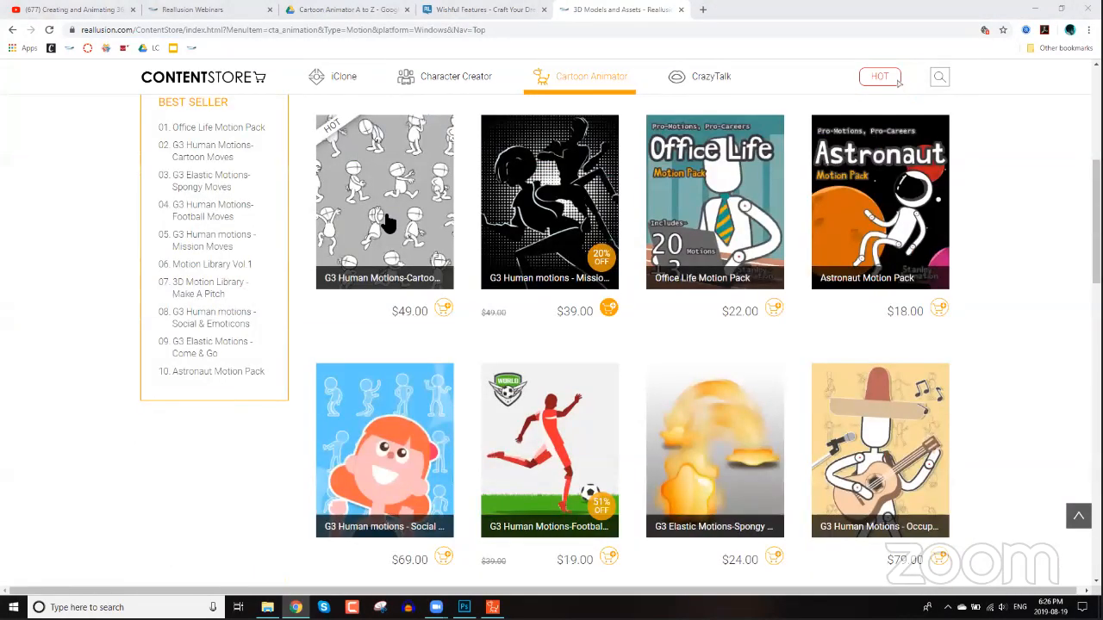
scroll(388, 222, down, 4)
scroll(388, 222, up, 1)
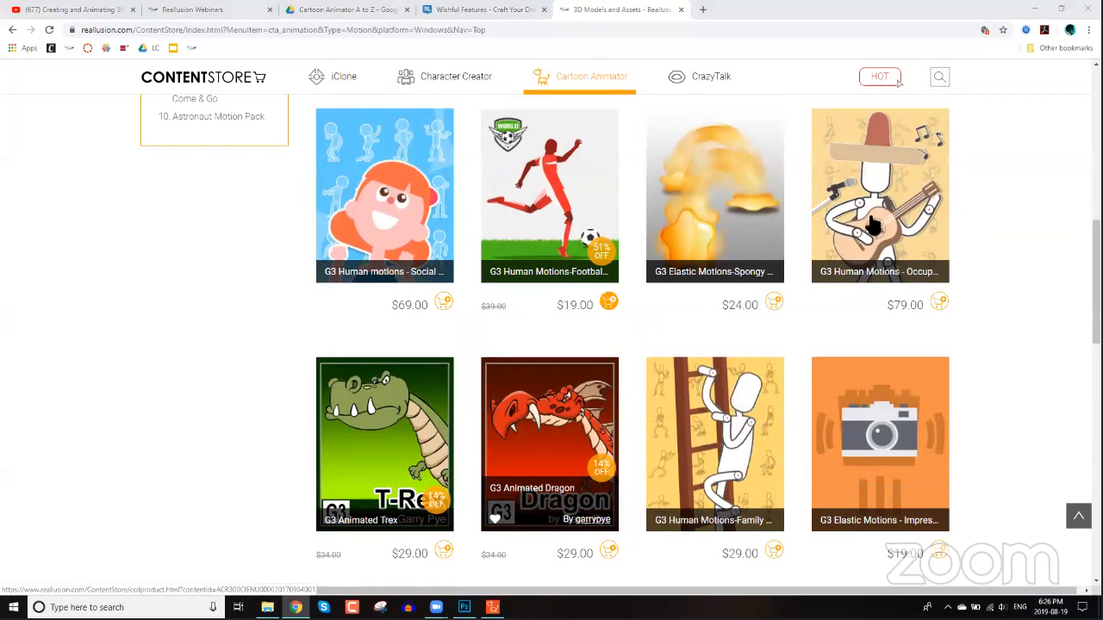
scroll(875, 220, up, 1)
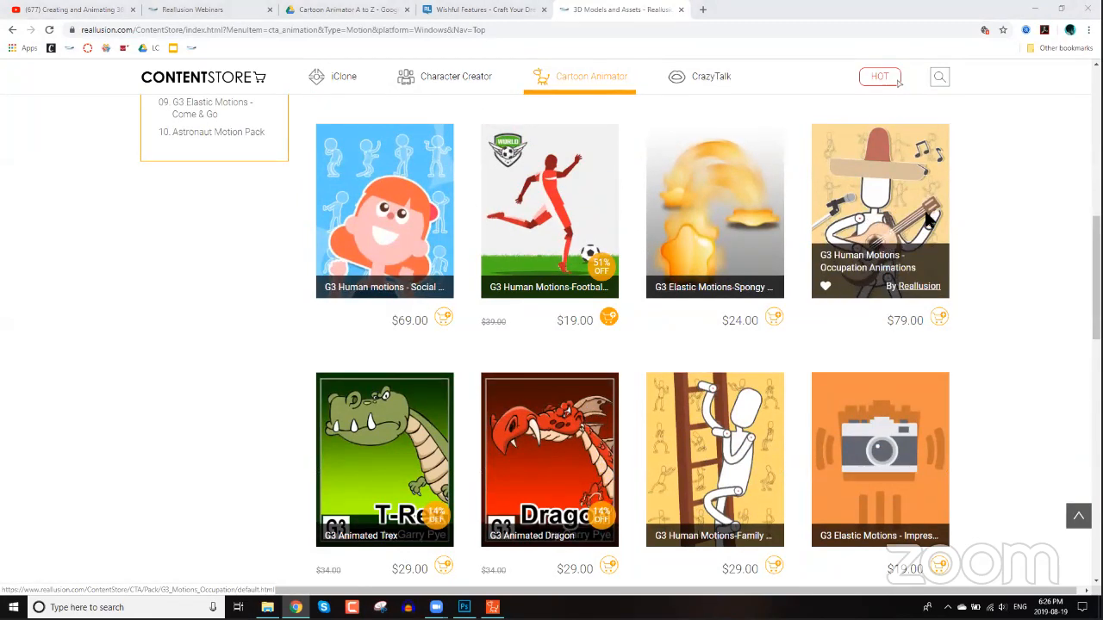
scroll(962, 244, down, 1)
scroll(962, 237, down, 1)
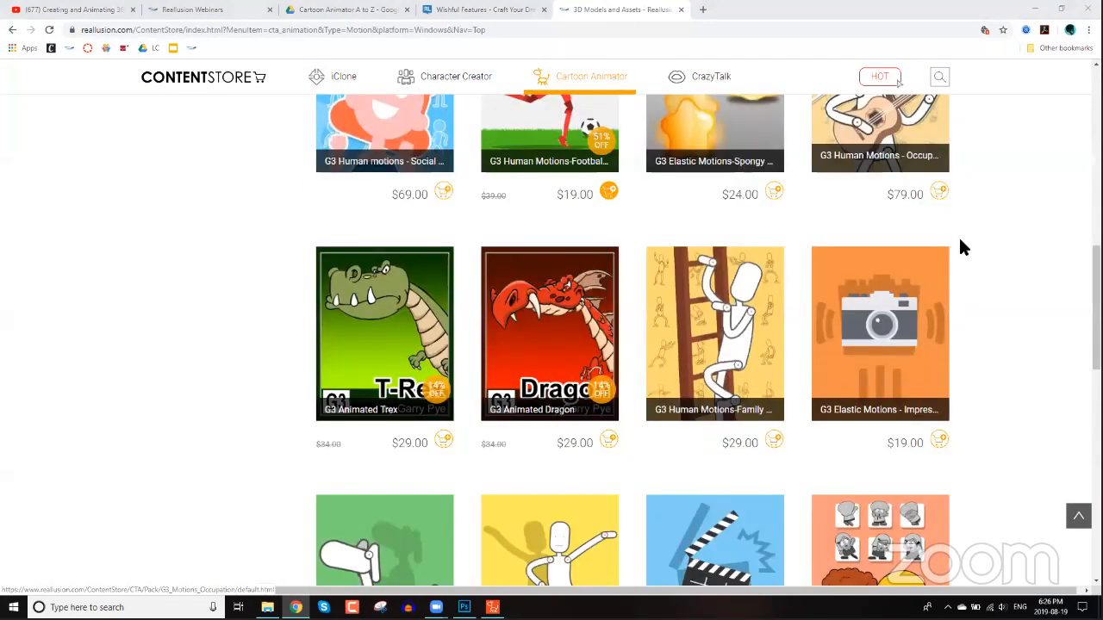
scroll(961, 242, down, 3)
scroll(961, 256, down, 6)
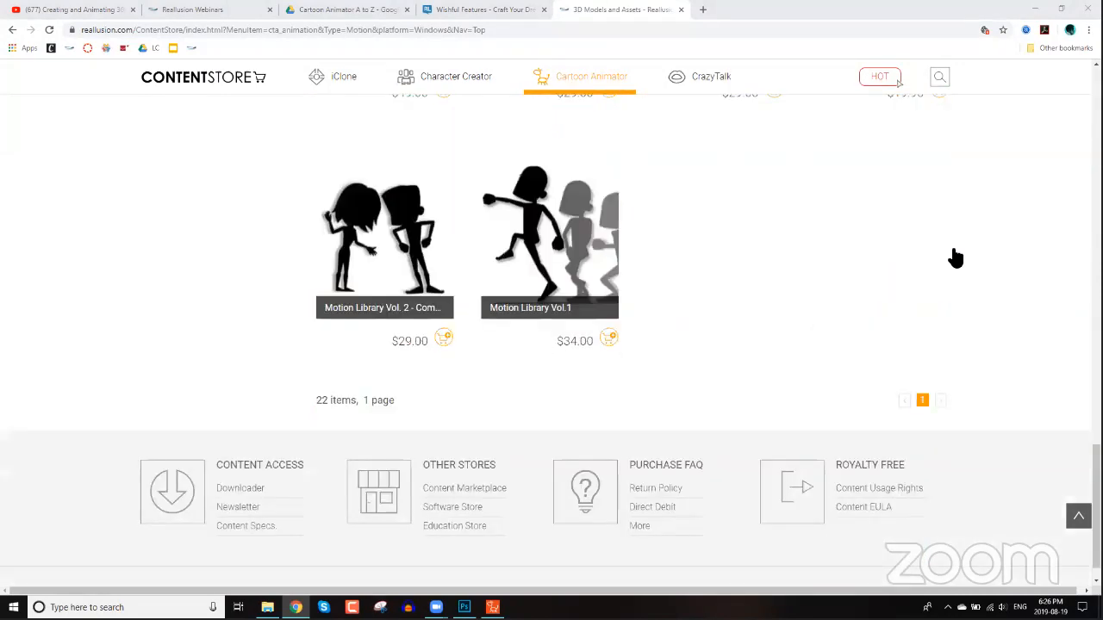
scroll(383, 332, up, 3)
scroll(192, 345, up, 10)
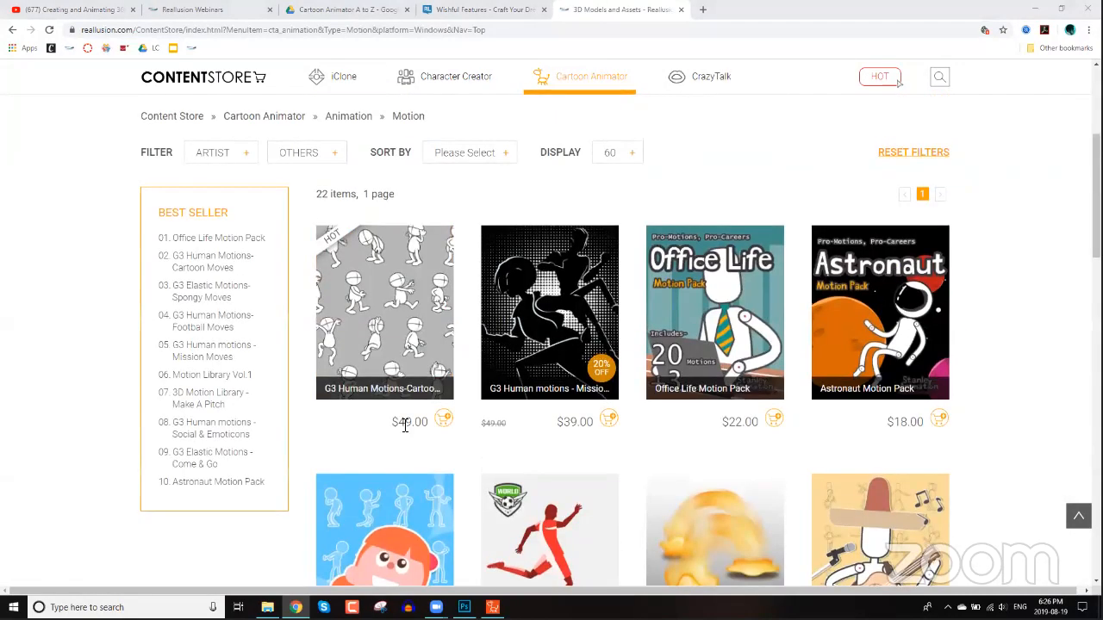
scroll(52, 388, up, 4)
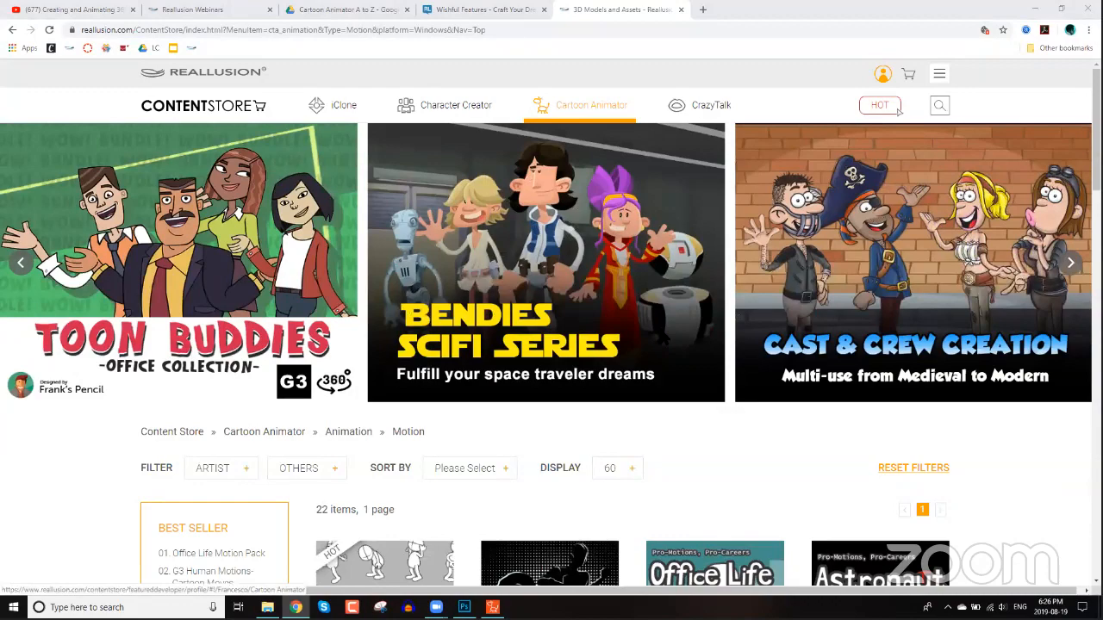
scroll(653, 341, down, 5)
scroll(178, 278, down, 3)
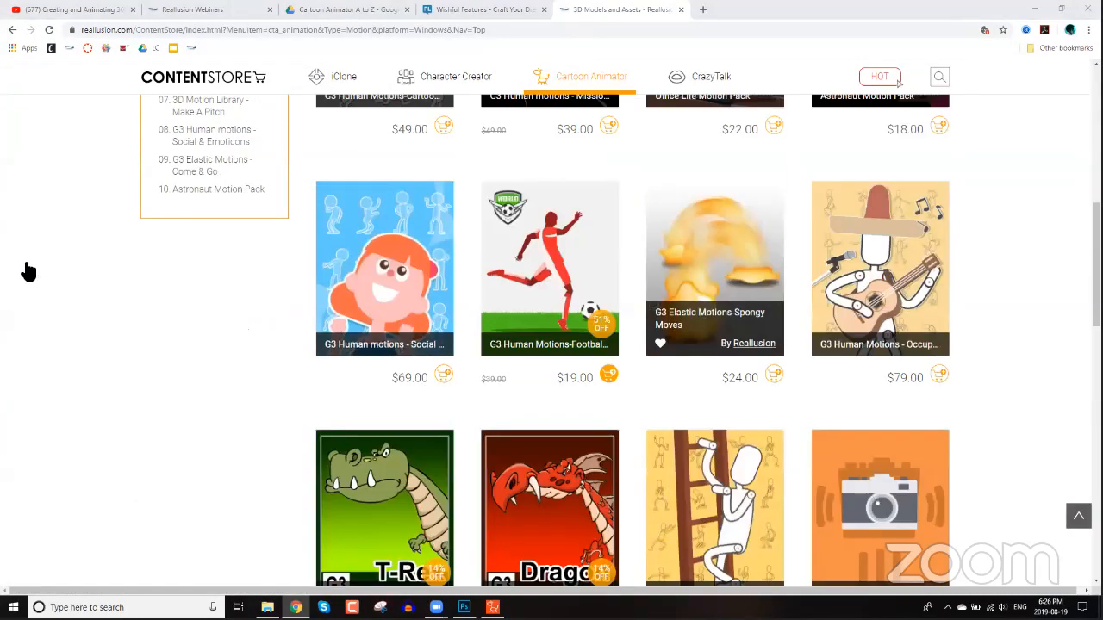
scroll(28, 272, up, 1)
scroll(29, 272, up, 8)
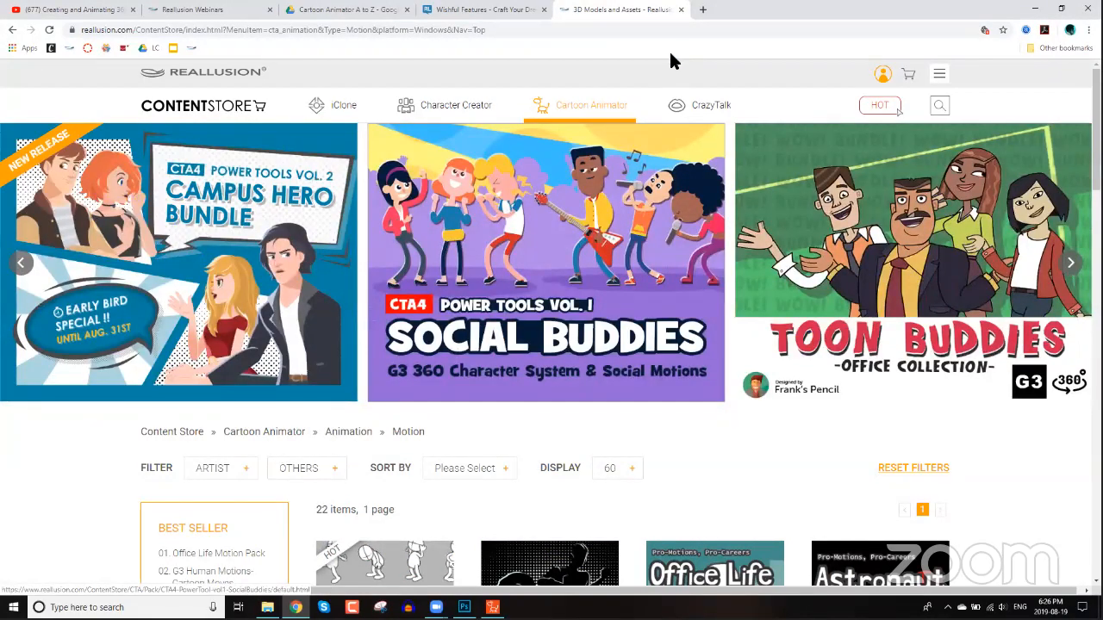
mouse_move(771, 237)
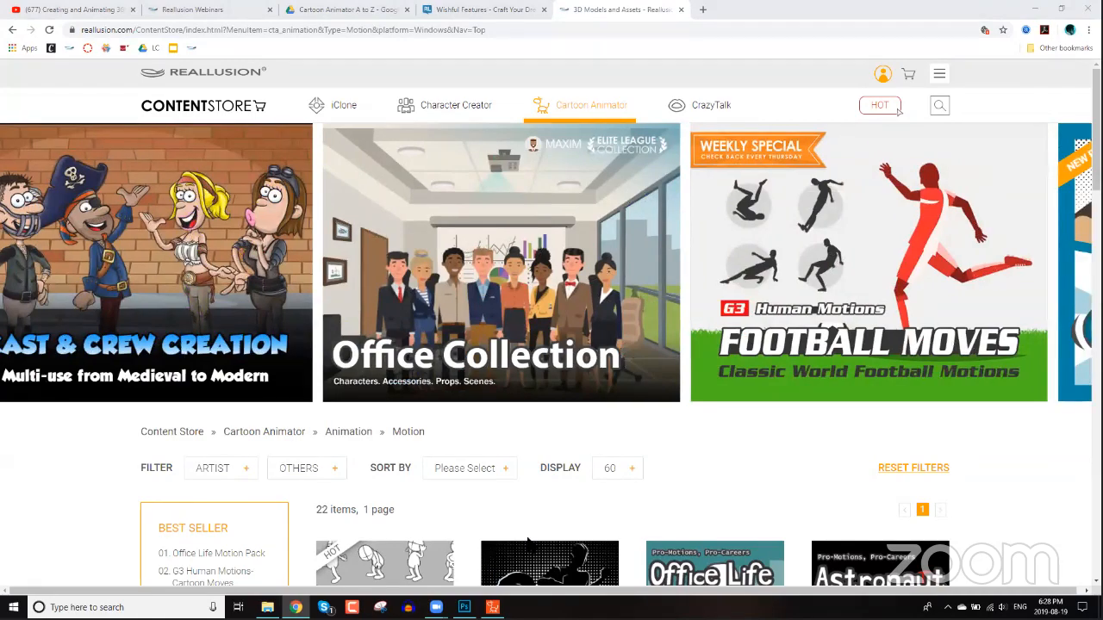
Return to Cartoon Animator, select the actor on the stage and reframe the camera closer on it.
key(alt+Tab)
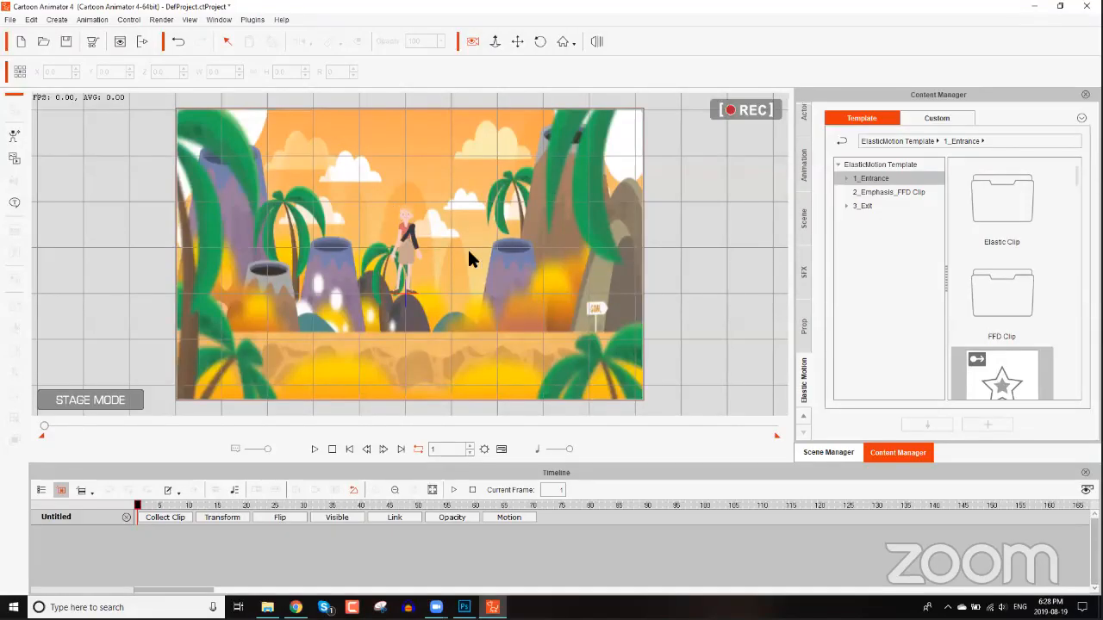
click(407, 240)
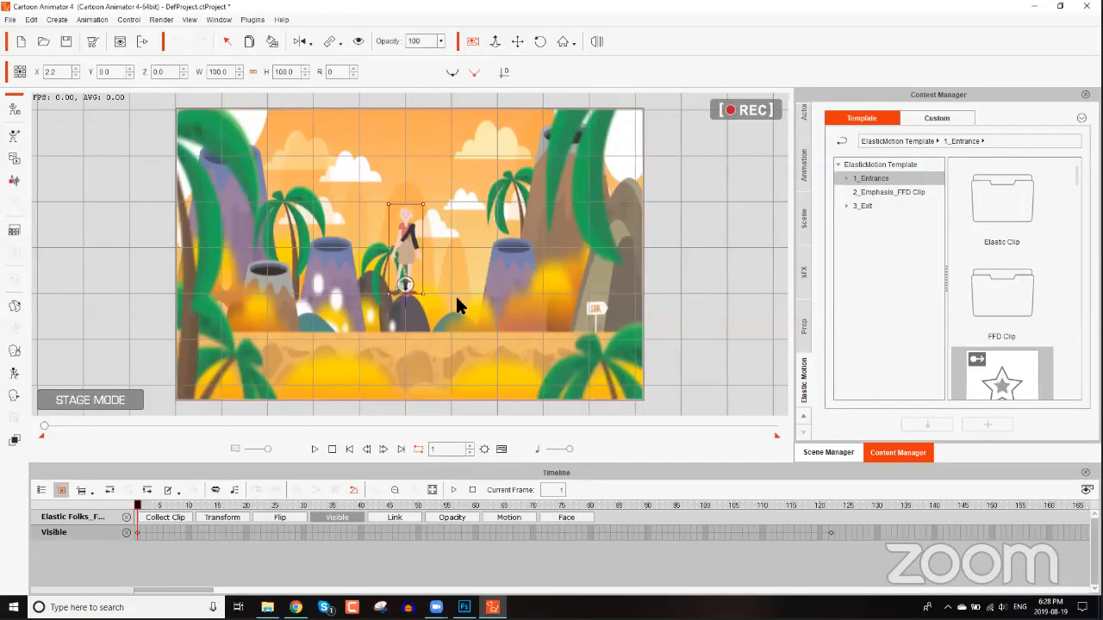
drag(439, 276, 515, 165)
drag(523, 267, 507, 206)
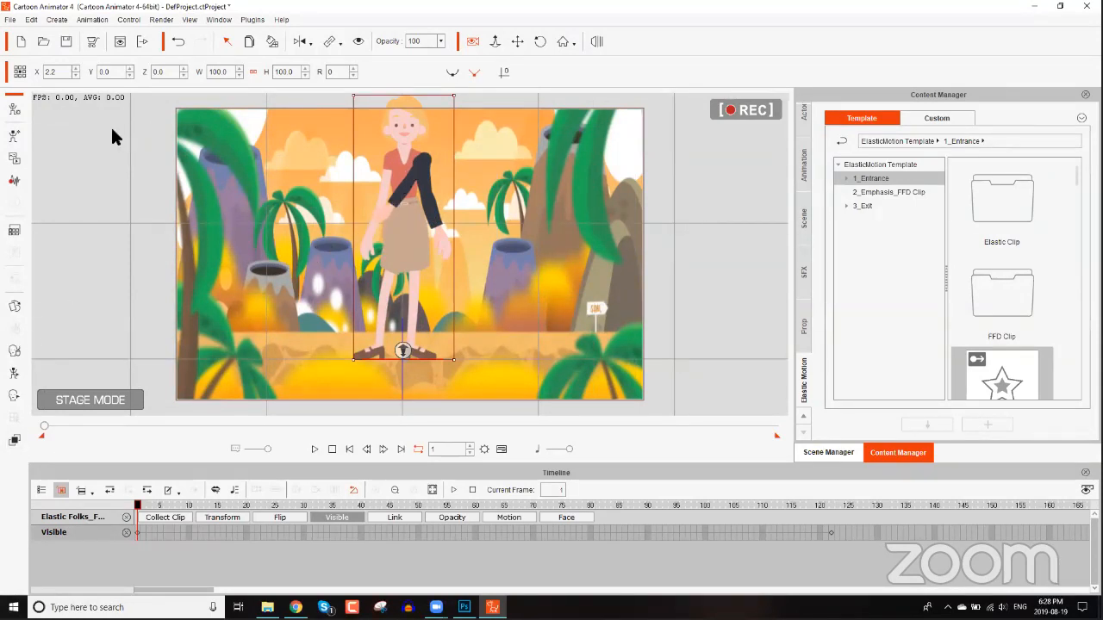
Open the actor in Composer mode and select its dark arm, reviewing the bone and layer lists.
click(14, 110)
click(526, 337)
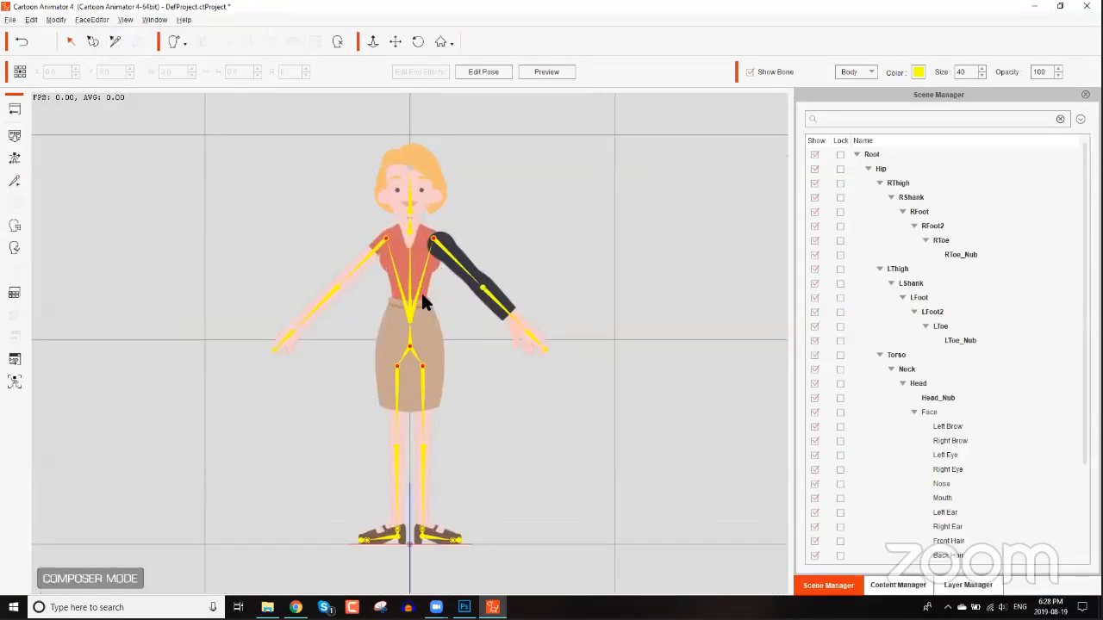
scroll(420, 290, up, 4)
scroll(410, 268, down, 1)
click(409, 268)
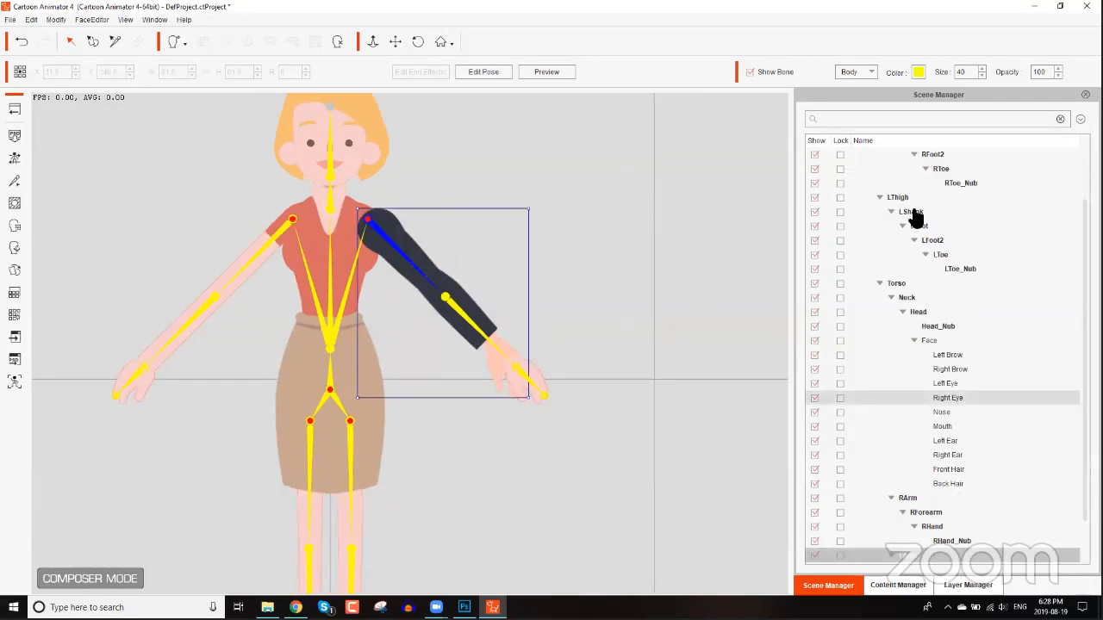
scroll(915, 220, down, 4)
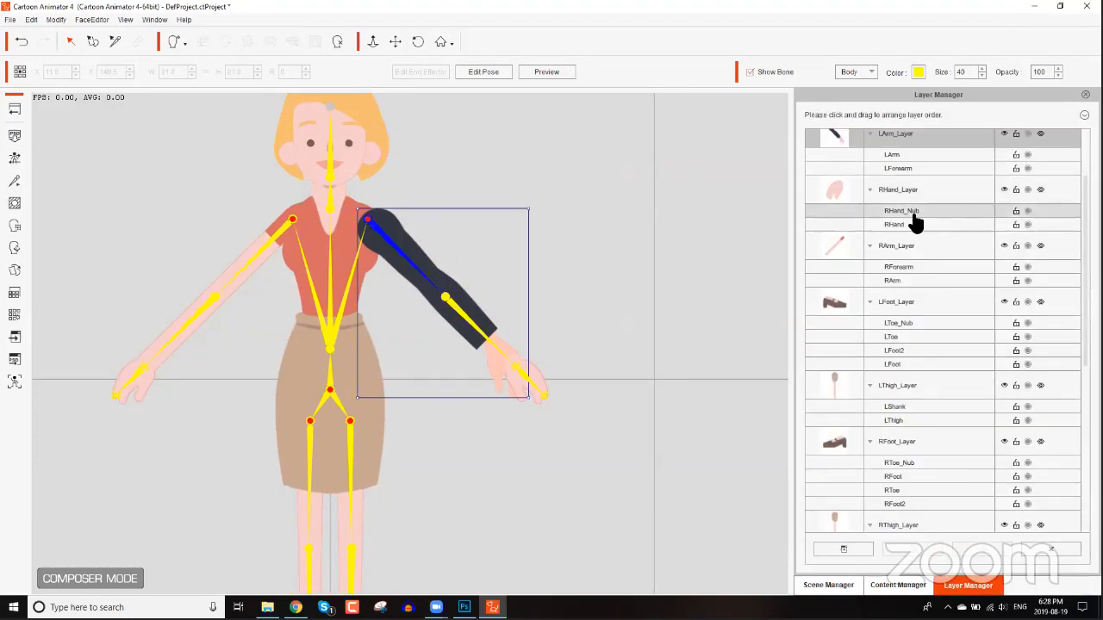
scroll(915, 222, up, 4)
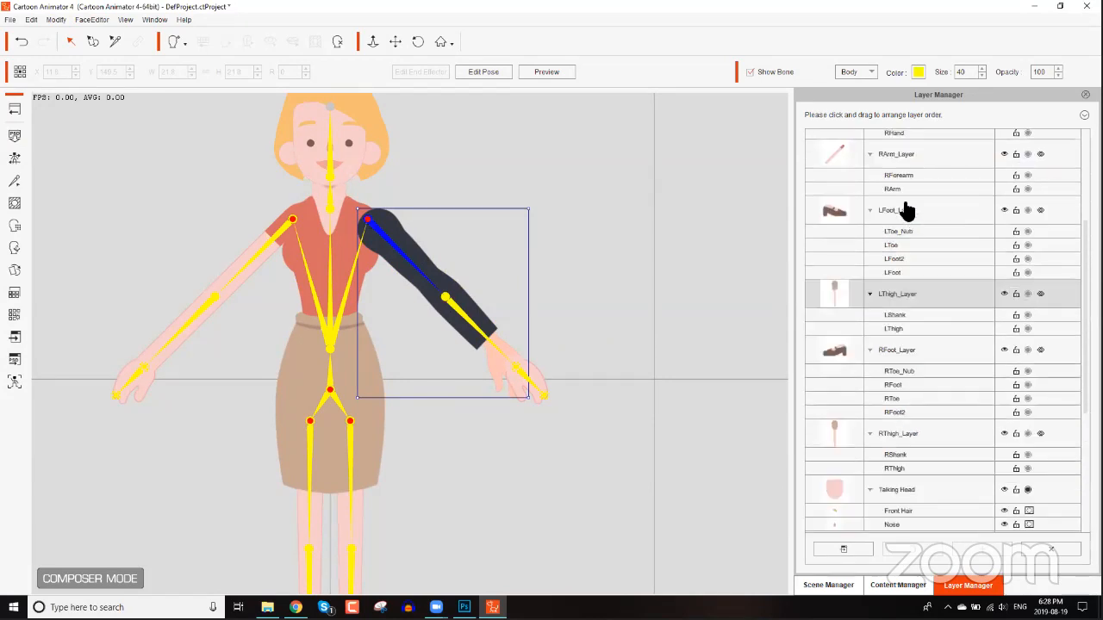
Move LArm_Layer to the bottom of the layer order so the dark arm sits behind the torso.
drag(910, 491, 916, 520)
scroll(900, 356, down, 5)
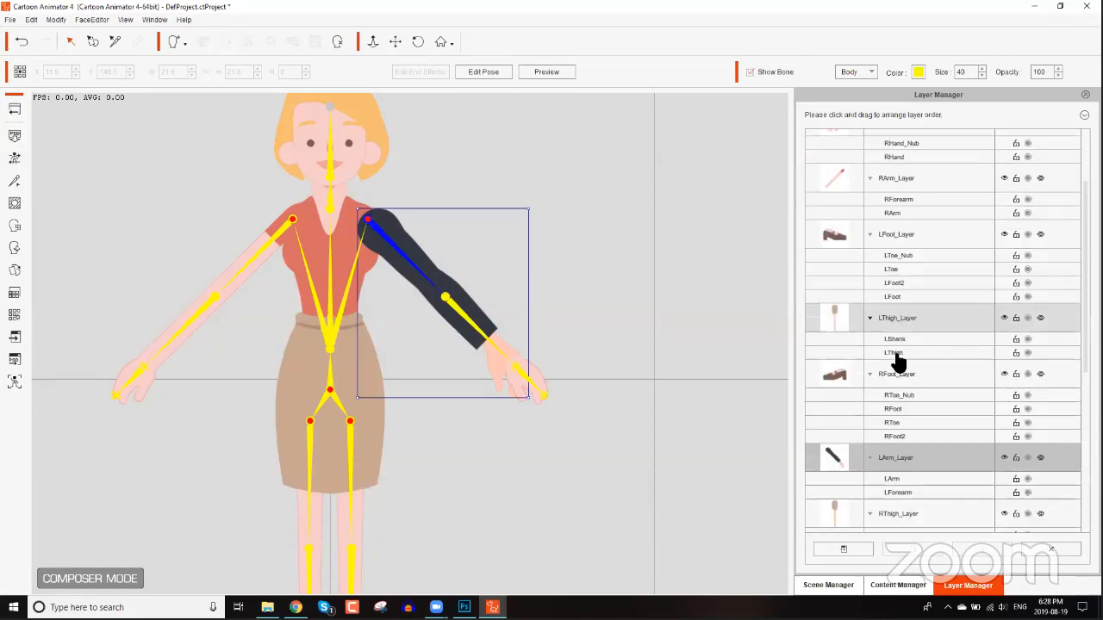
scroll(922, 164, down, 5)
drag(918, 160, 916, 460)
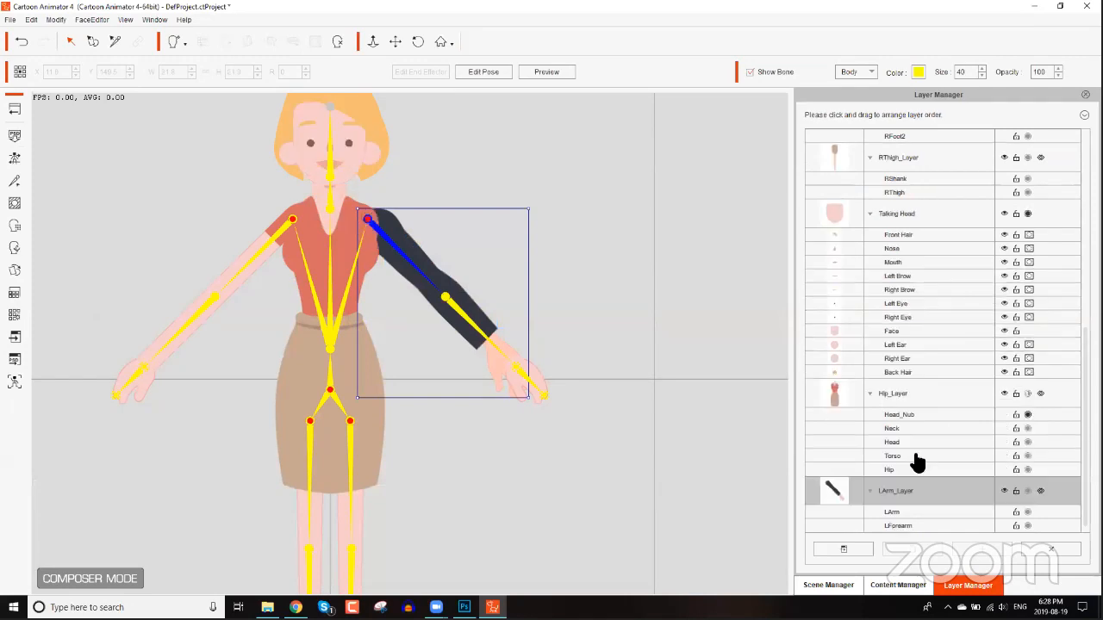
Return to Stage mode and move the Sunflower to the right, beside the actor's raised hand.
mouse_move(422, 273)
mouse_down()
mouse_move(389, 234)
mouse_move(404, 322)
mouse_move(393, 289)
mouse_move(433, 272)
mouse_up()
click(14, 109)
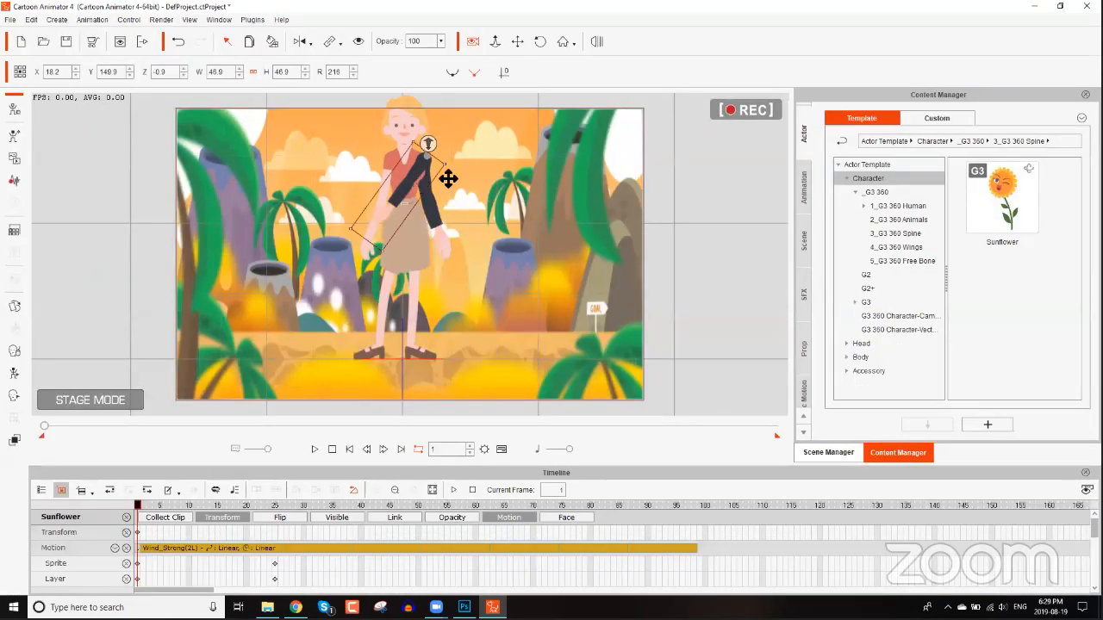
drag(492, 185, 543, 216)
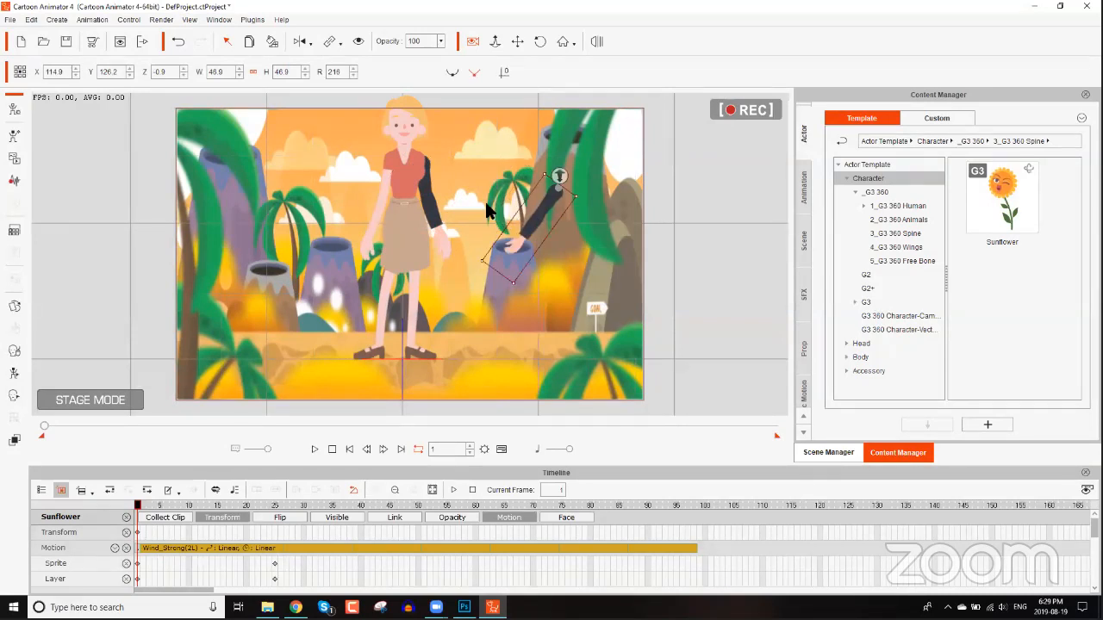
Select the Elastic Folks actor and shift it slightly down and left to about X -1.5, Y -6.8.
scroll(414, 304, up, 3)
drag(408, 148, 408, 276)
scroll(466, 327, up, 4)
click(454, 331)
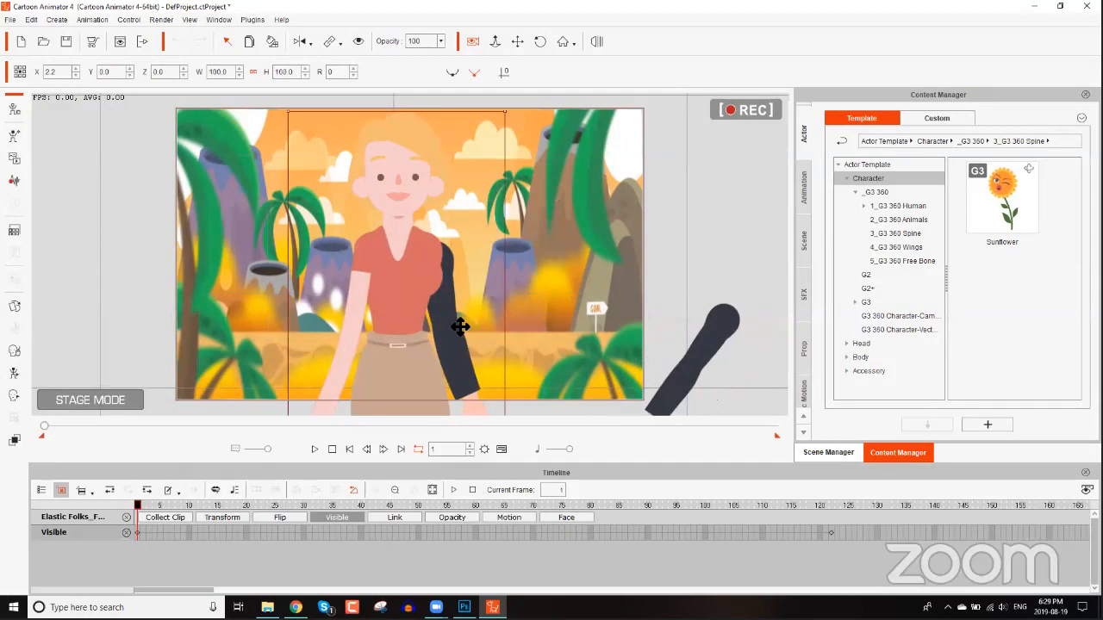
drag(400, 286, 390, 306)
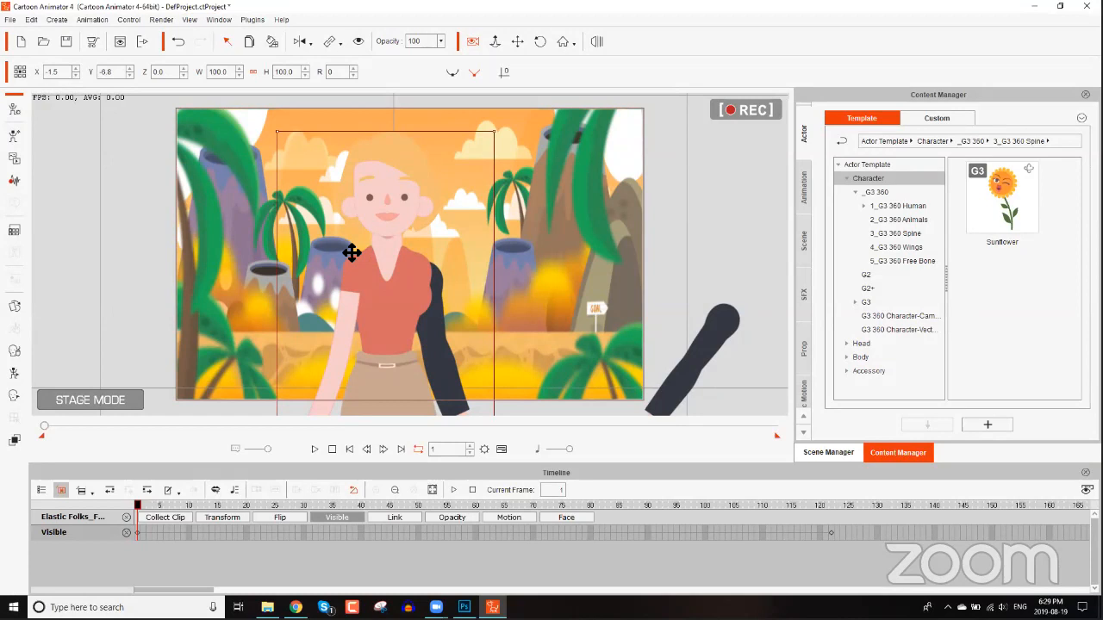
scroll(374, 229, up, 3)
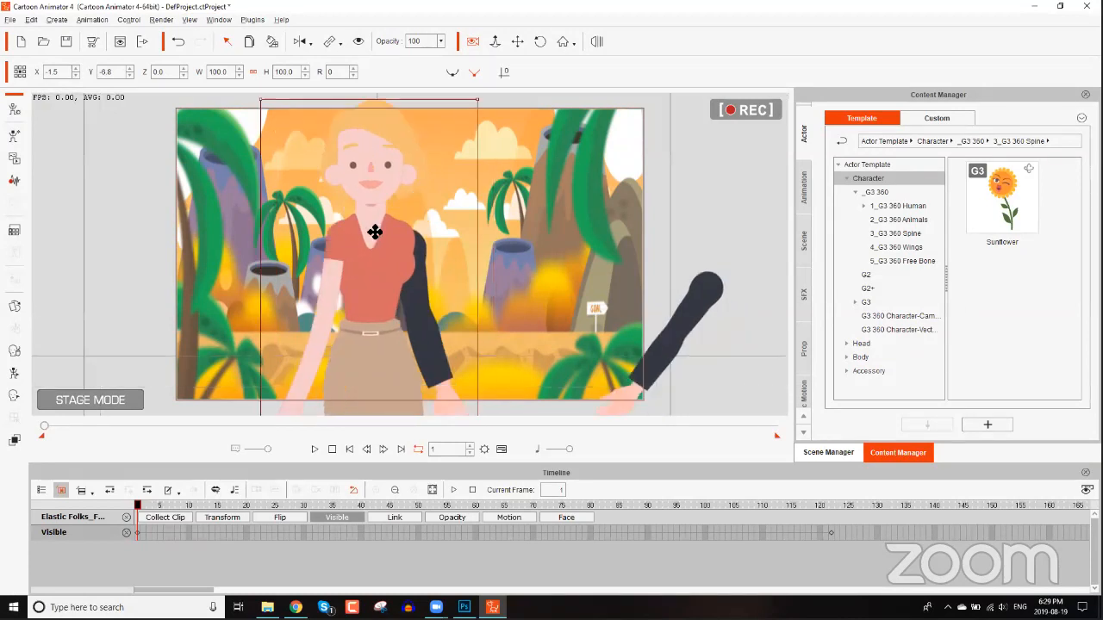
scroll(374, 300, down, 3)
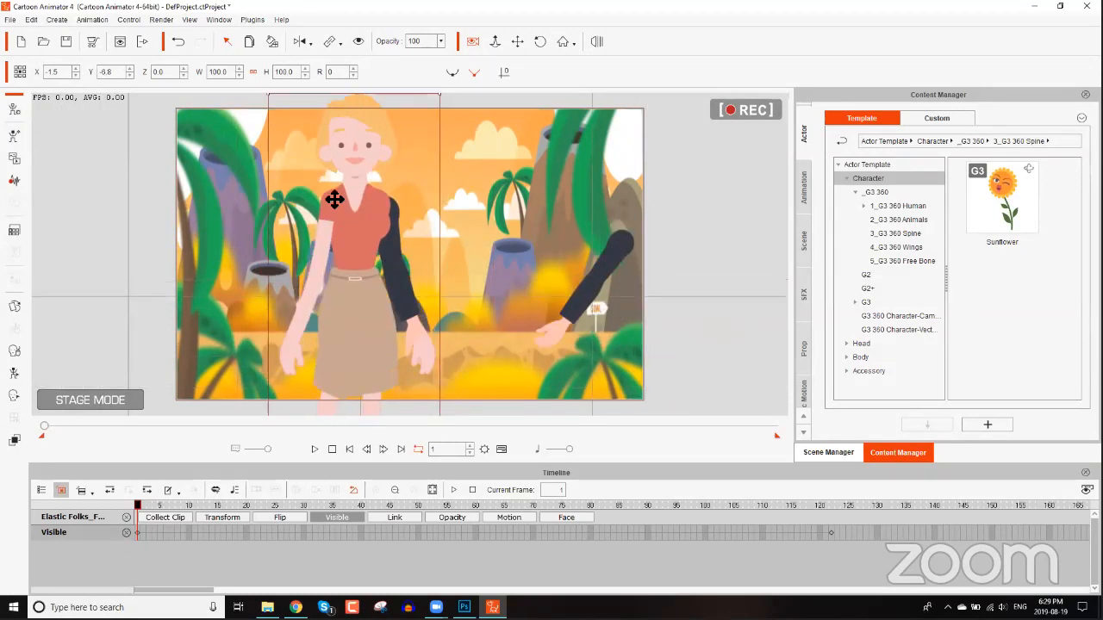